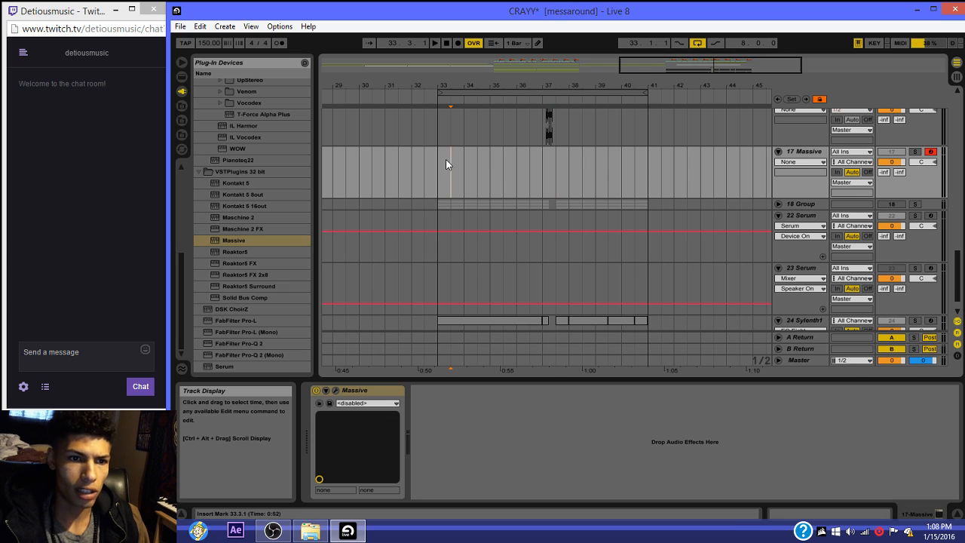
Step: Place the insert marker at the start of bar 33 on the 17 Massive track and open the Massive editor
left_click(441, 160)
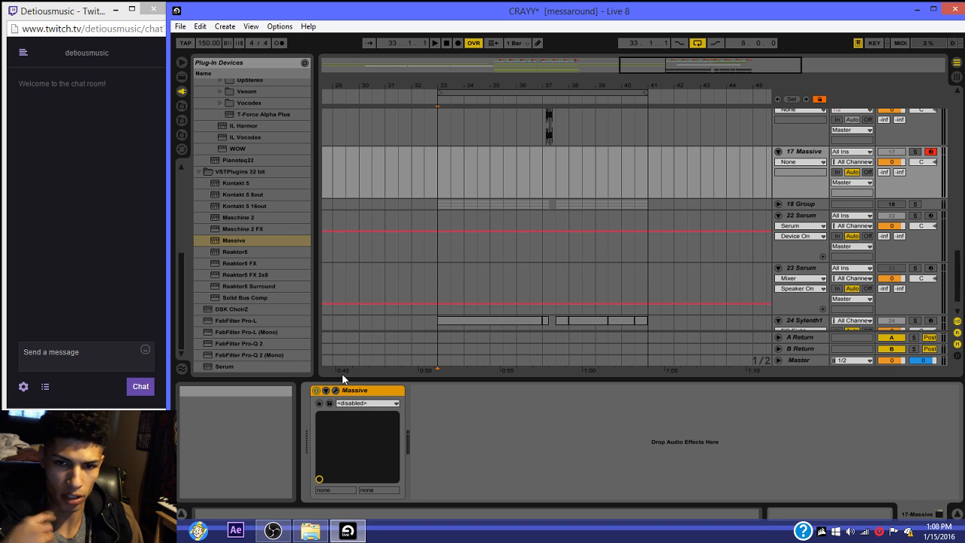
left_click(335, 390)
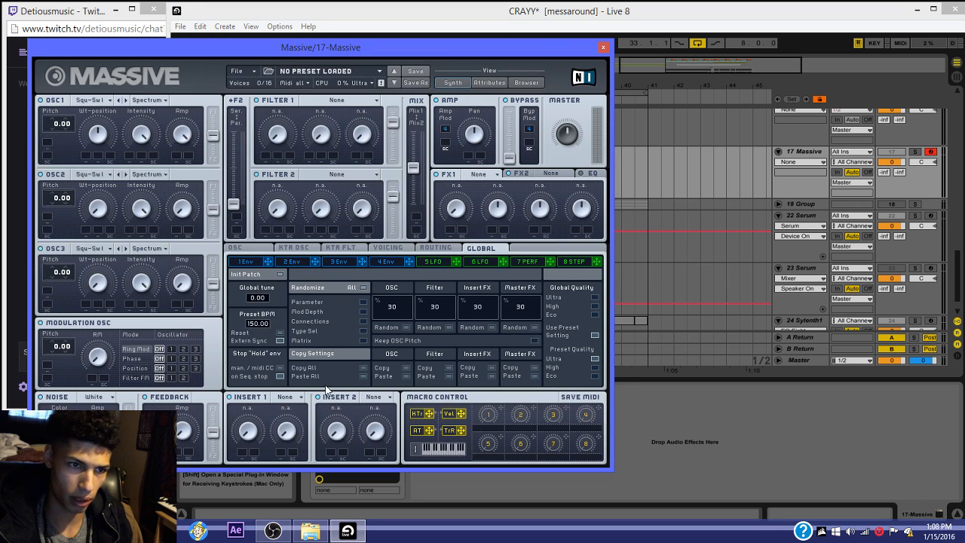
Step: Look through the saved Massive sound files in the My Presets folder without loading any
left_click(236, 71)
left_click(249, 84)
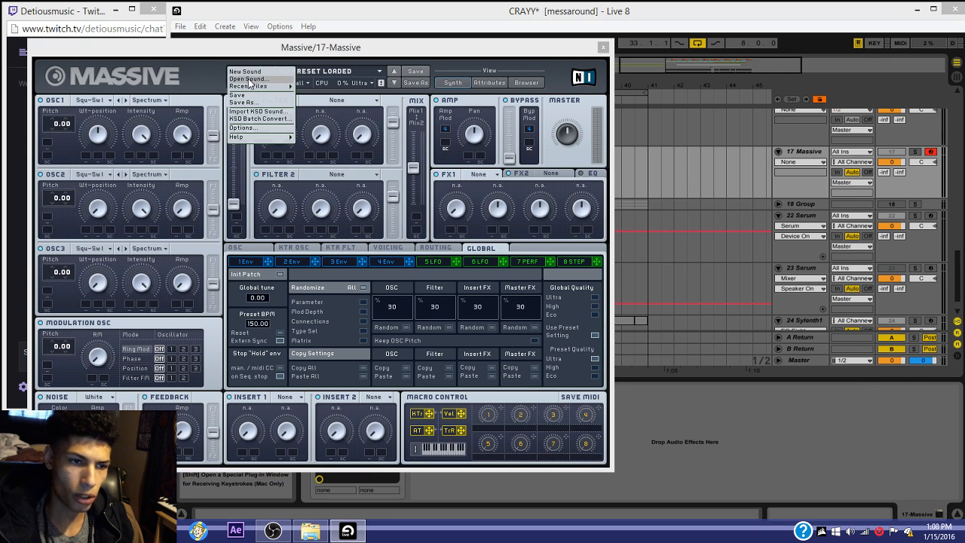
left_click(641, 240)
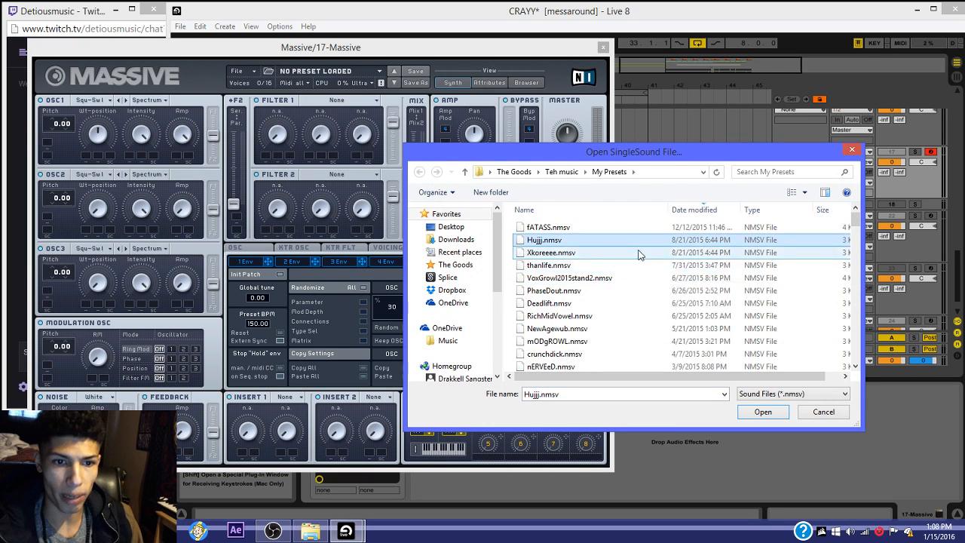
scroll(629, 256, "down", 5)
scroll(628, 254, "down", 15)
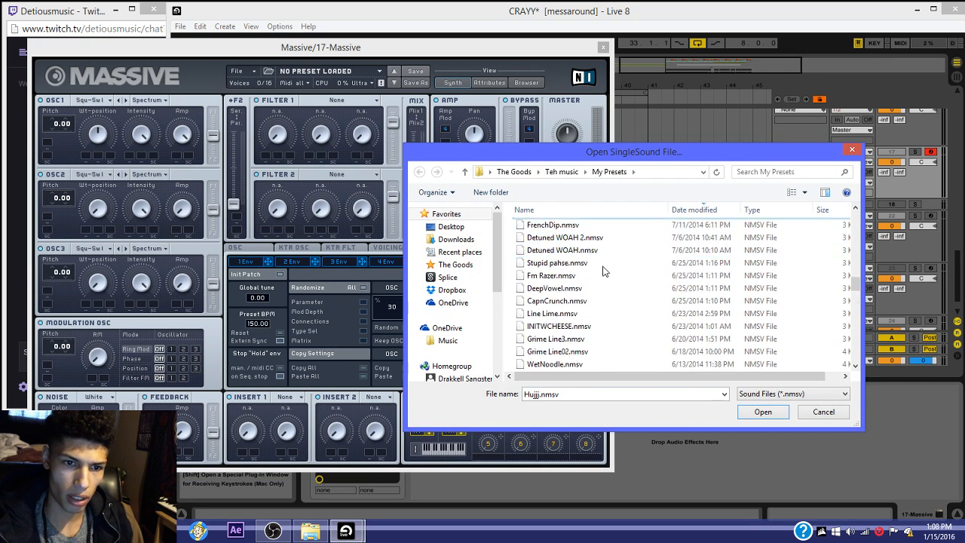
scroll(595, 284, "up", 10)
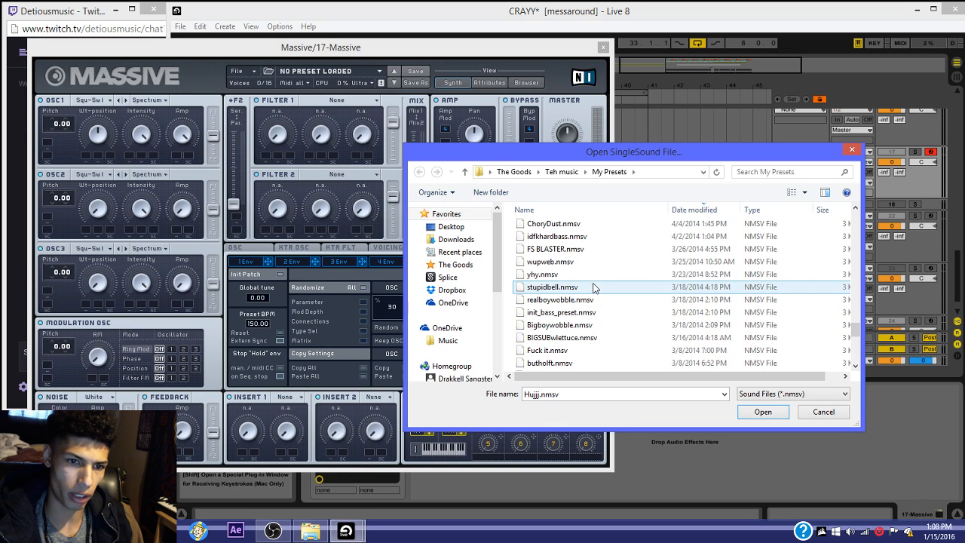
scroll(581, 309, "up", 6)
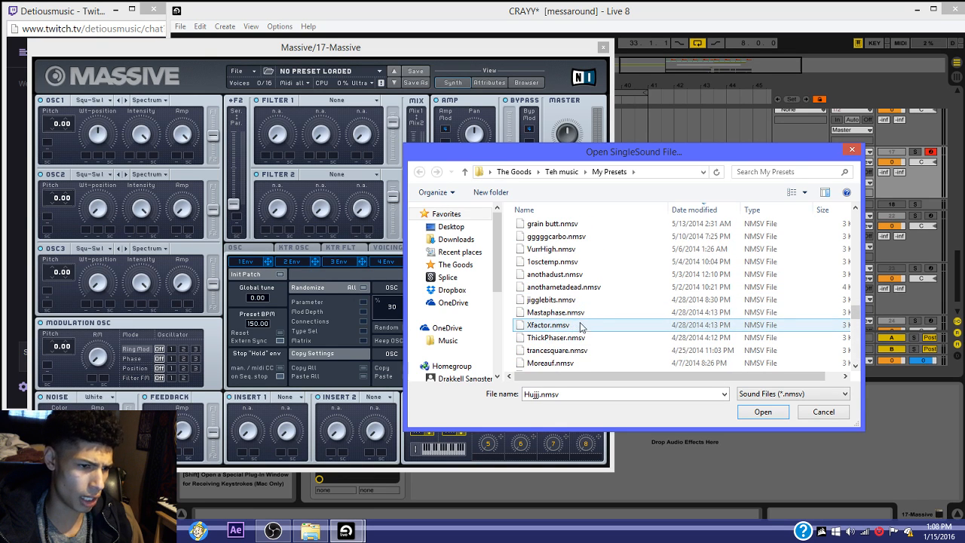
scroll(585, 315, "up", 3)
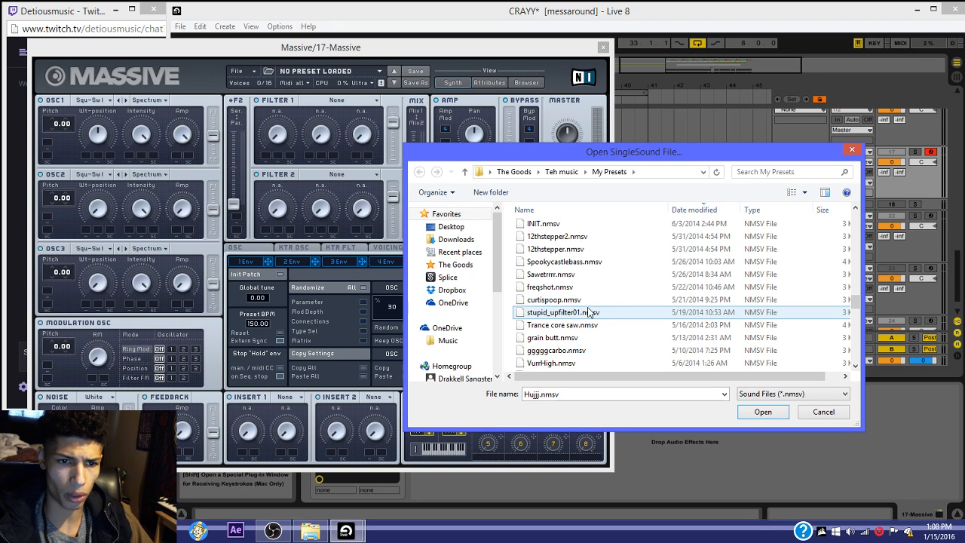
scroll(558, 291, "up", 5)
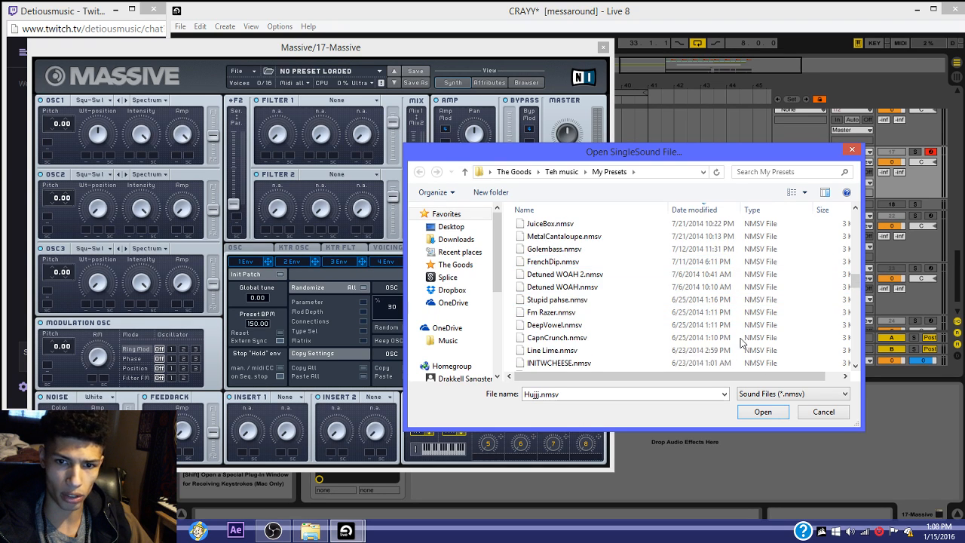
left_click(823, 412)
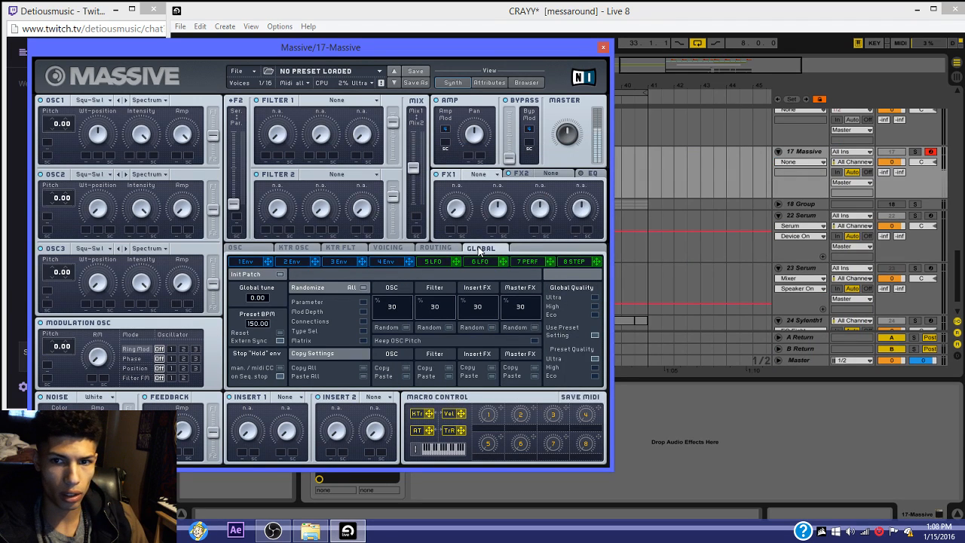
Step: Solo the 17 Massive track and select it to show its Massive editor again
left_click(909, 141)
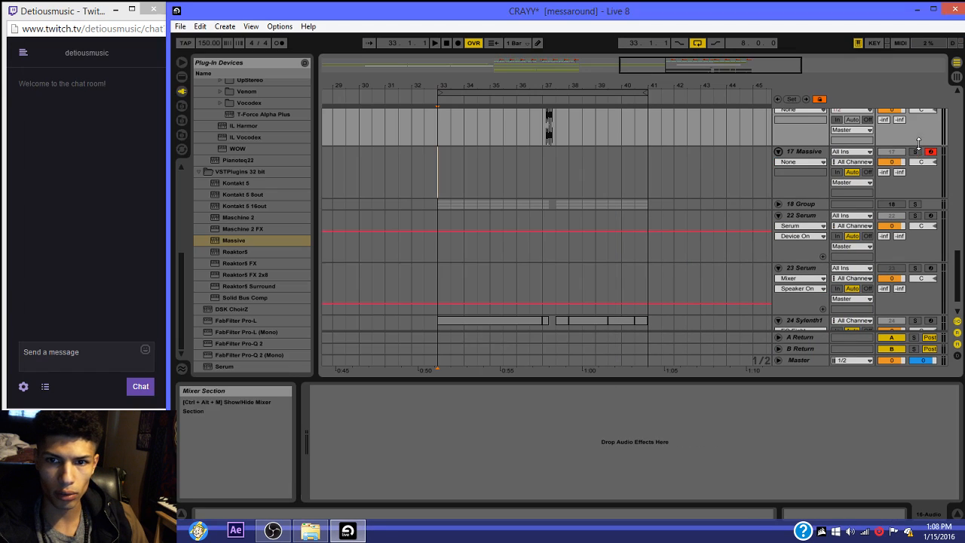
left_click(912, 153)
left_click(796, 151)
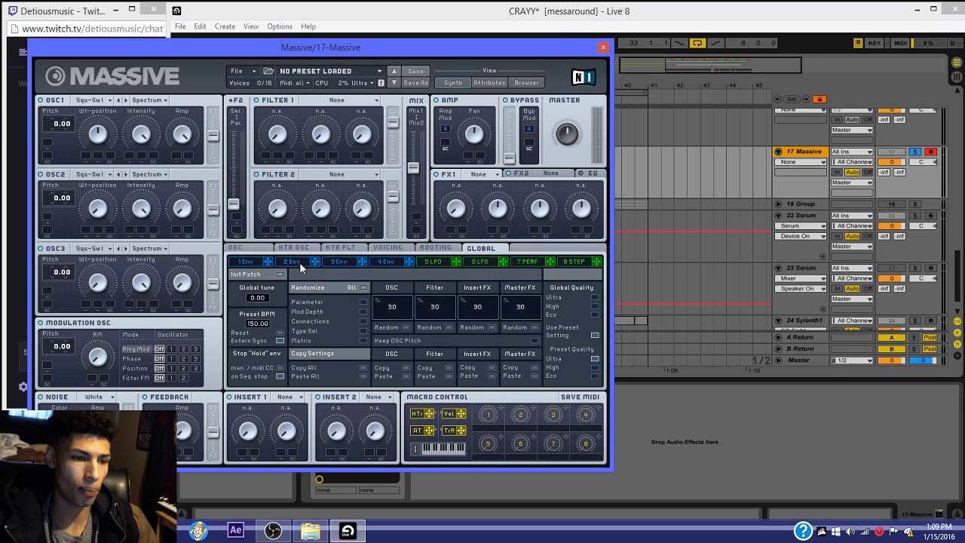
Step: Switch Restart via Gate on and off for the oscillator phases, and turn up the OSC2 and OSC3 amps
left_click(257, 247)
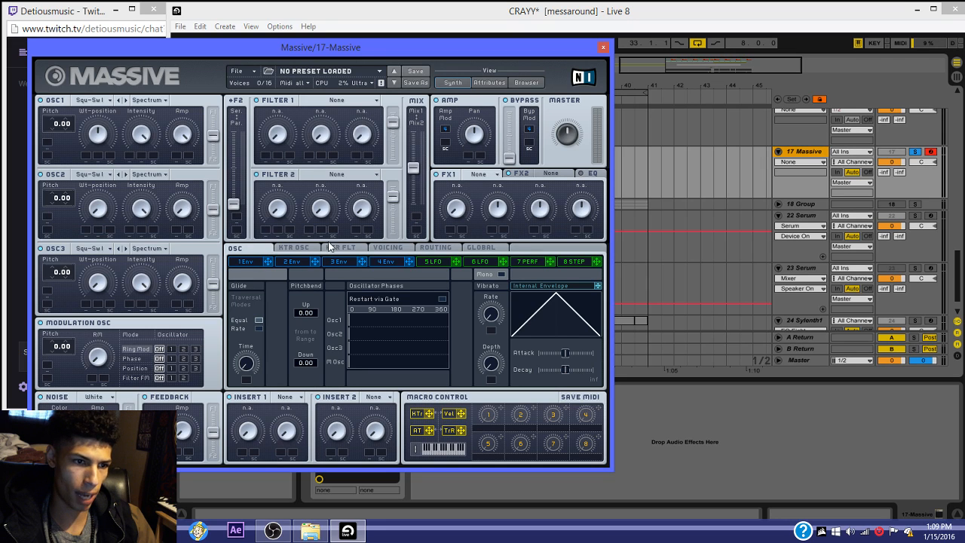
left_click(442, 300)
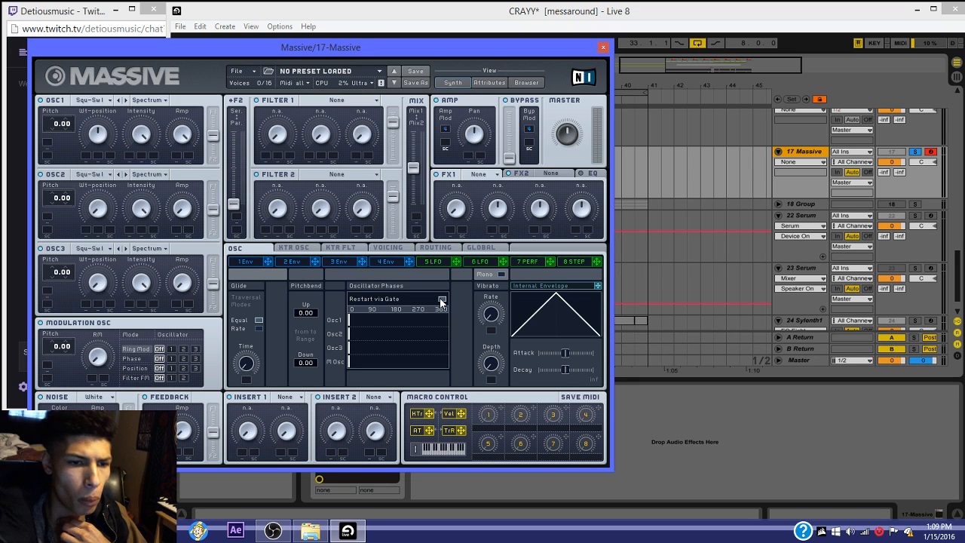
left_click(442, 299)
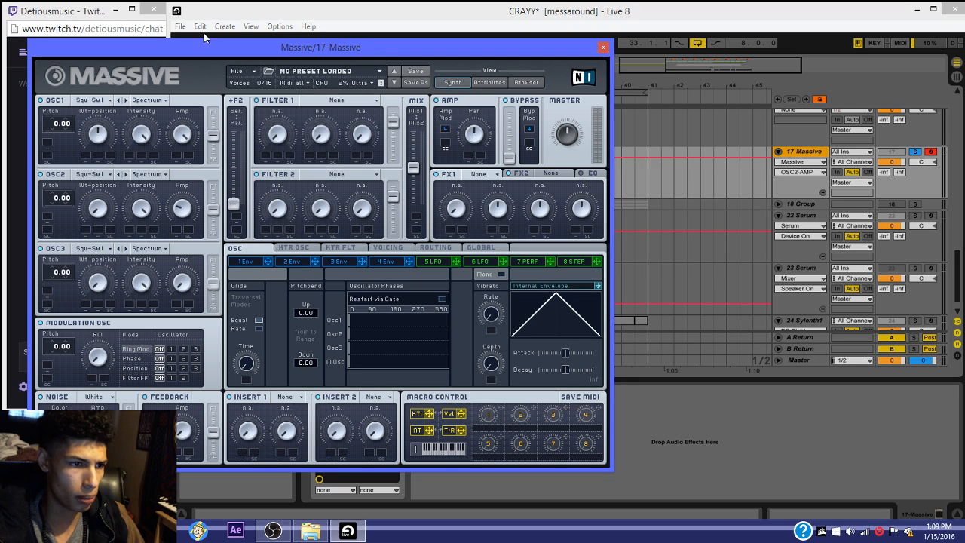
left_click_drag(204, 38, 205, 32)
left_click(196, 288)
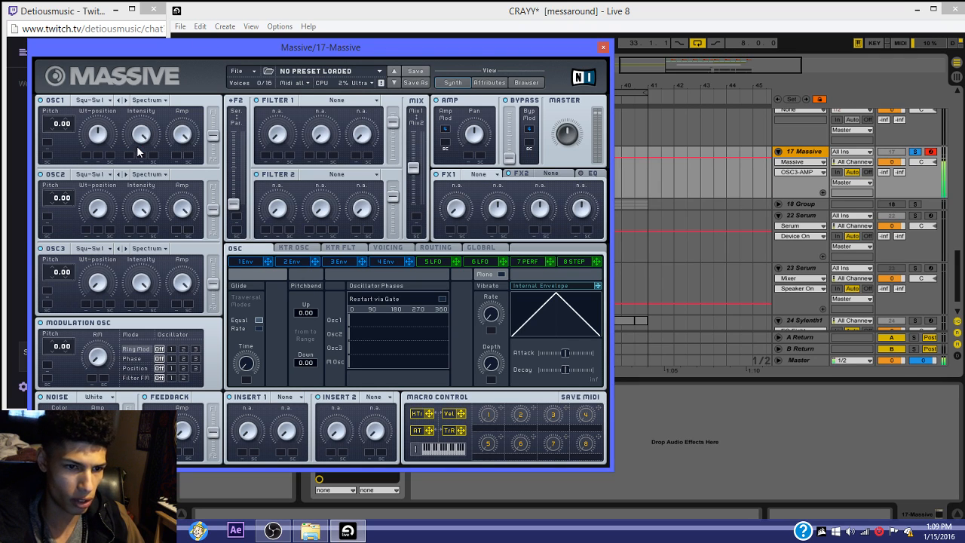
Step: Set Unisono to 2 voices and raise the unisono Pitch Cutoff spread to about the middle
left_click(389, 248)
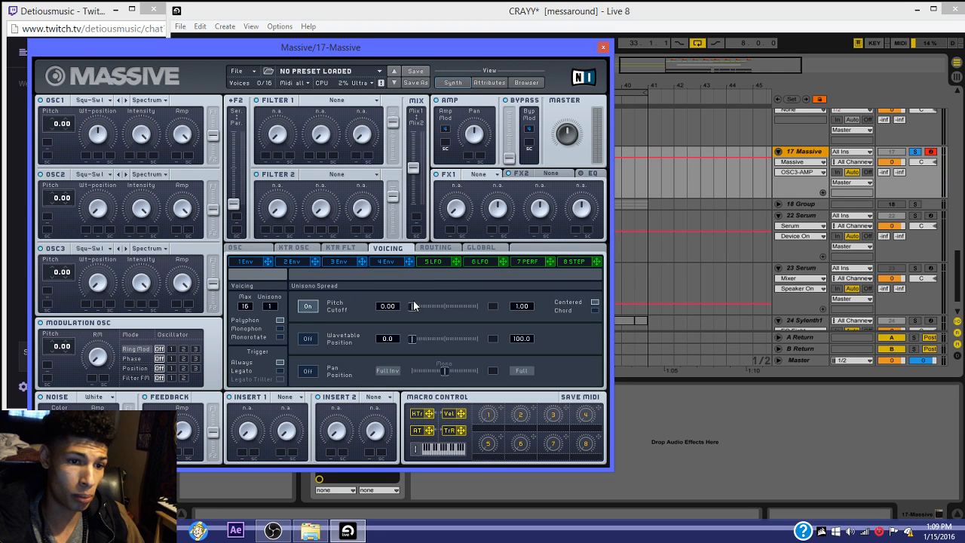
left_click_drag(413, 300, 437, 308)
left_click(240, 248)
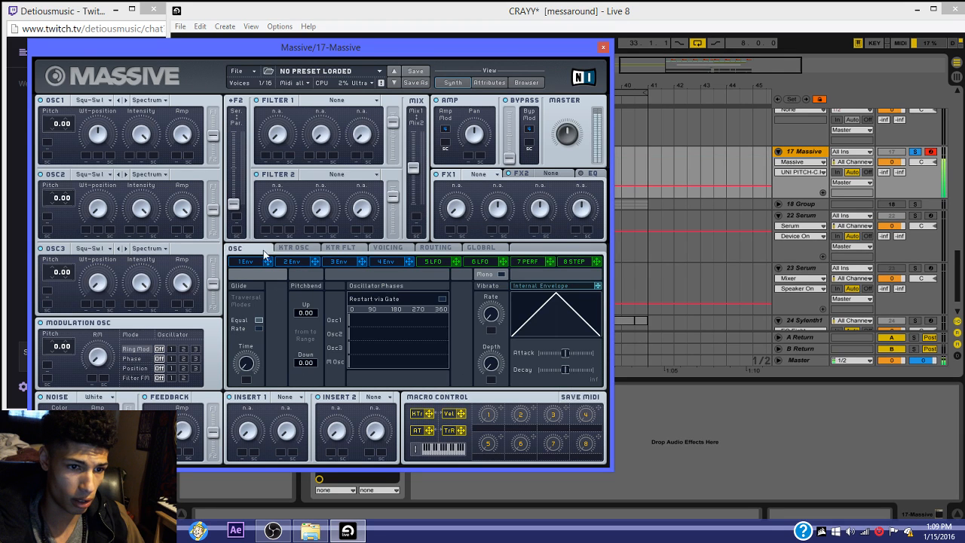
left_click(385, 250)
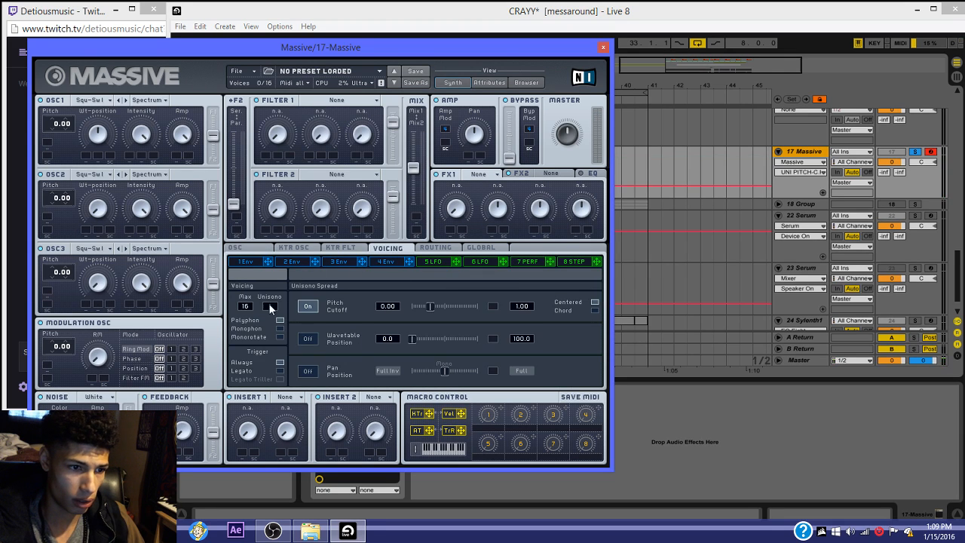
left_click(254, 245)
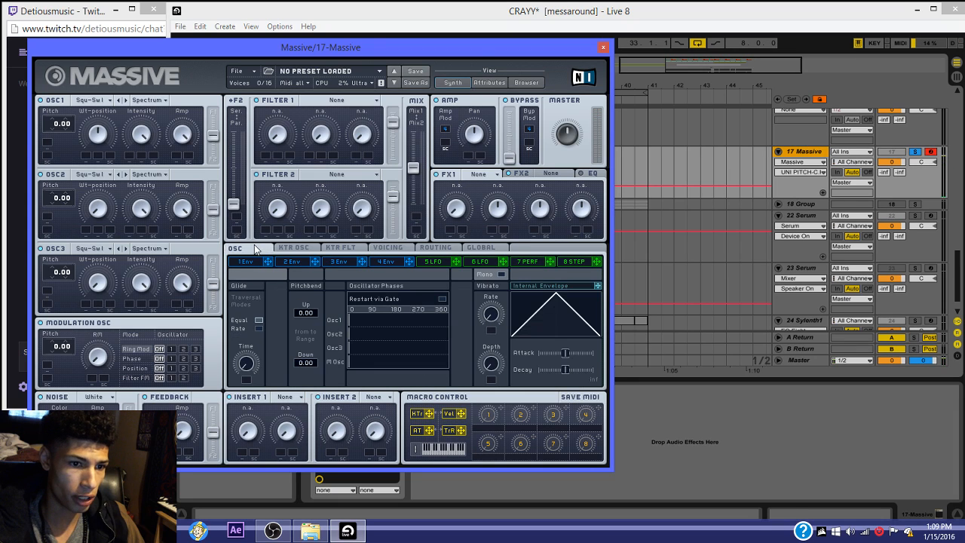
left_click(388, 248)
left_click_drag(425, 302, 446, 305)
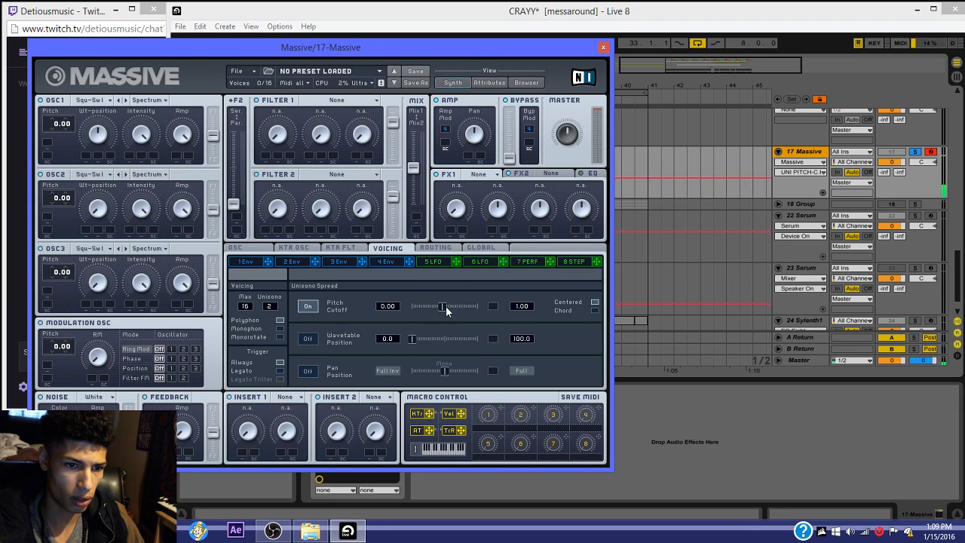
Step: Try Restart via Gate on the oscillator phases with the two unisono voices, and reduce the Pitch Cutoff spread
left_click(247, 248)
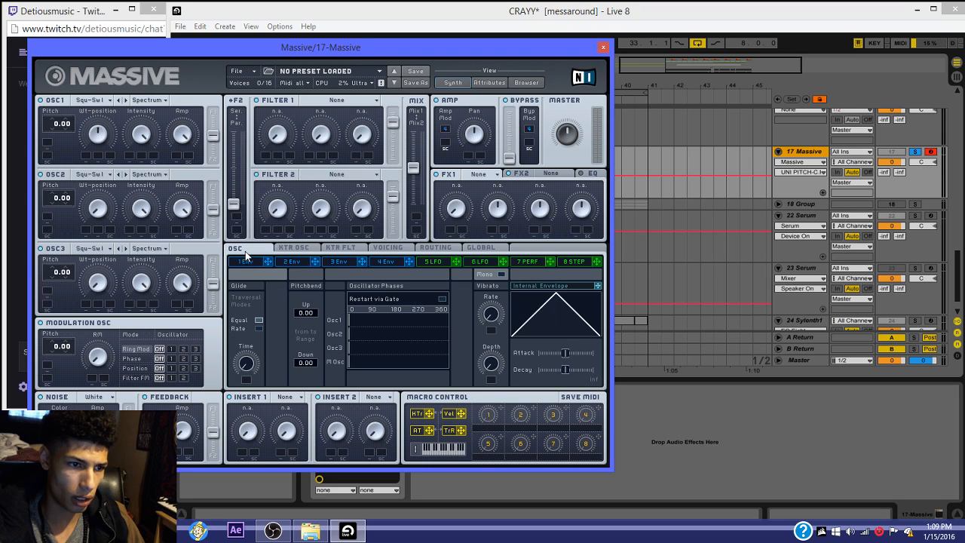
left_click(442, 300)
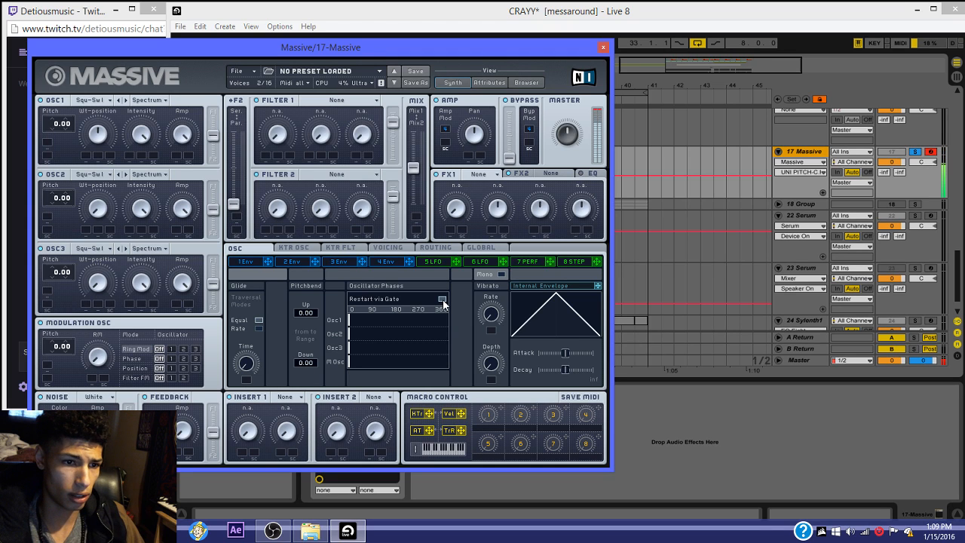
left_click(398, 248)
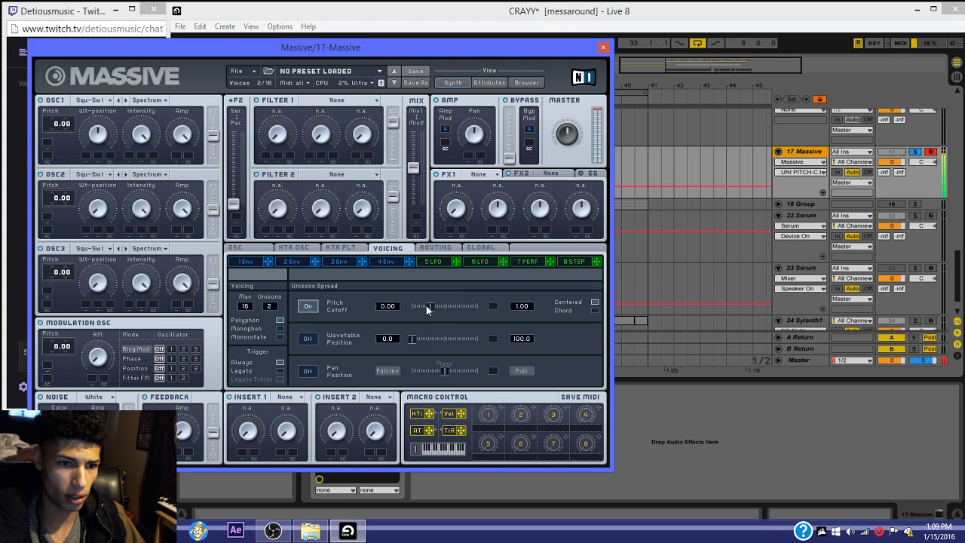
left_click_drag(410, 305, 420, 308)
left_click(254, 248)
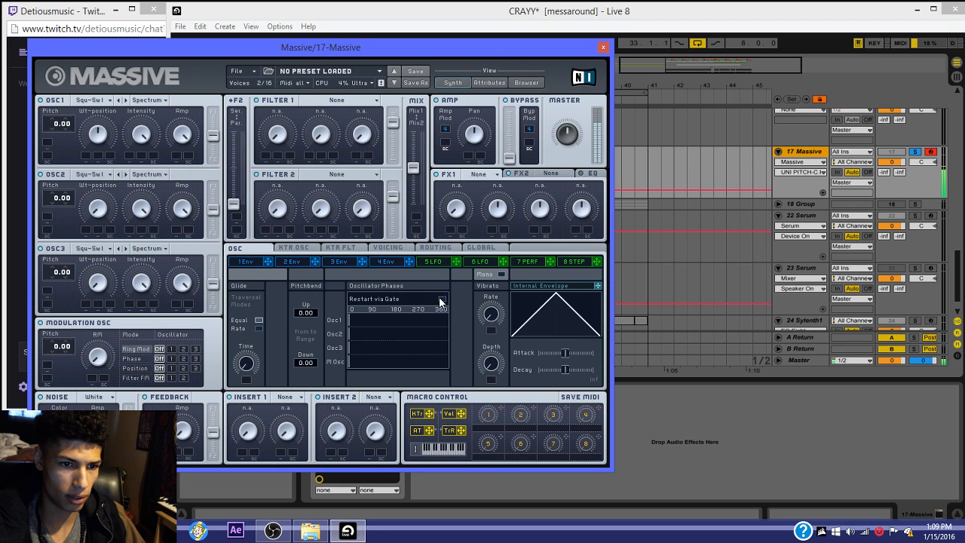
Step: Start a new sound in Massive and enable Restart via Gate for the oscillator phases
left_click(237, 71)
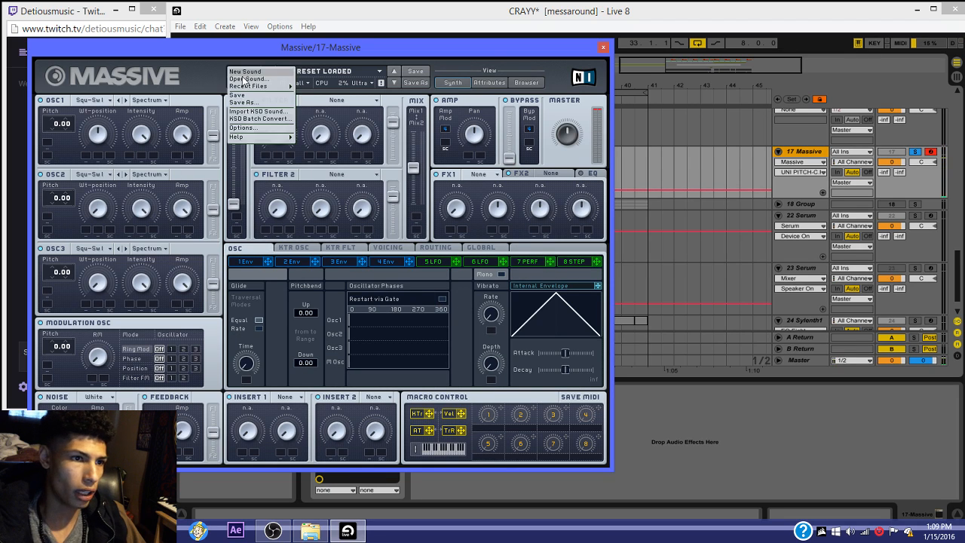
left_click(240, 76)
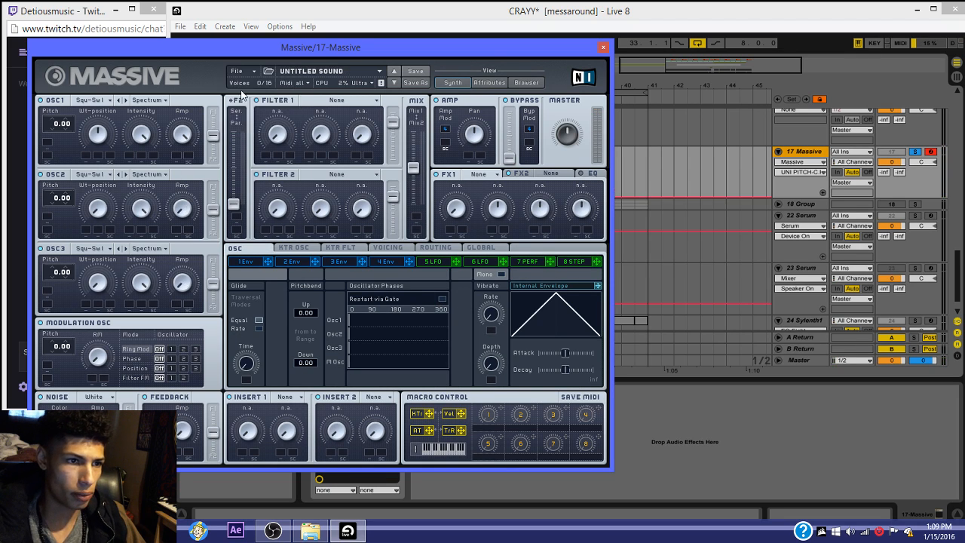
left_click(442, 299)
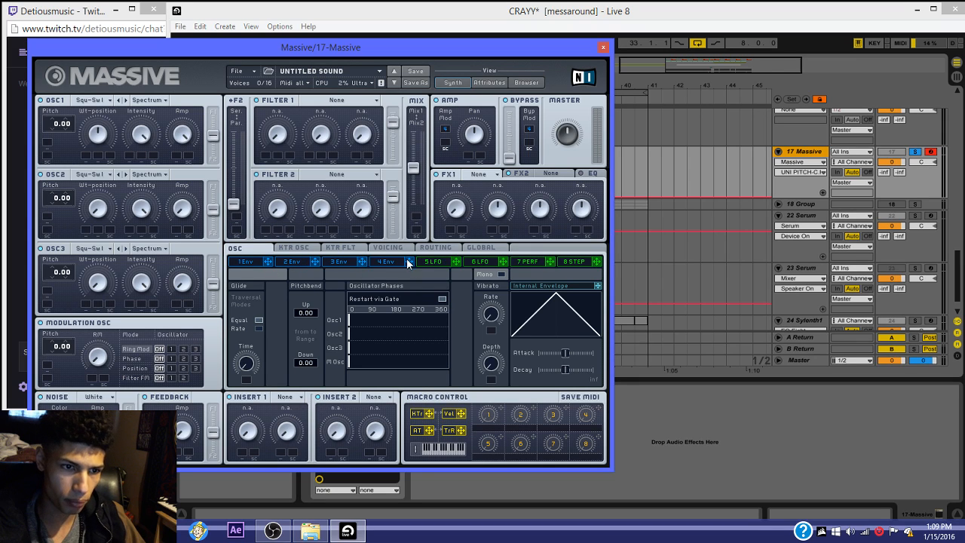
Step: Move the filter mix fully to Mix1 and route OSC1, OSC2 and OSC3 fully into Filter 1
left_click_drag(413, 167, 413, 132)
left_click_drag(213, 134, 204, 76)
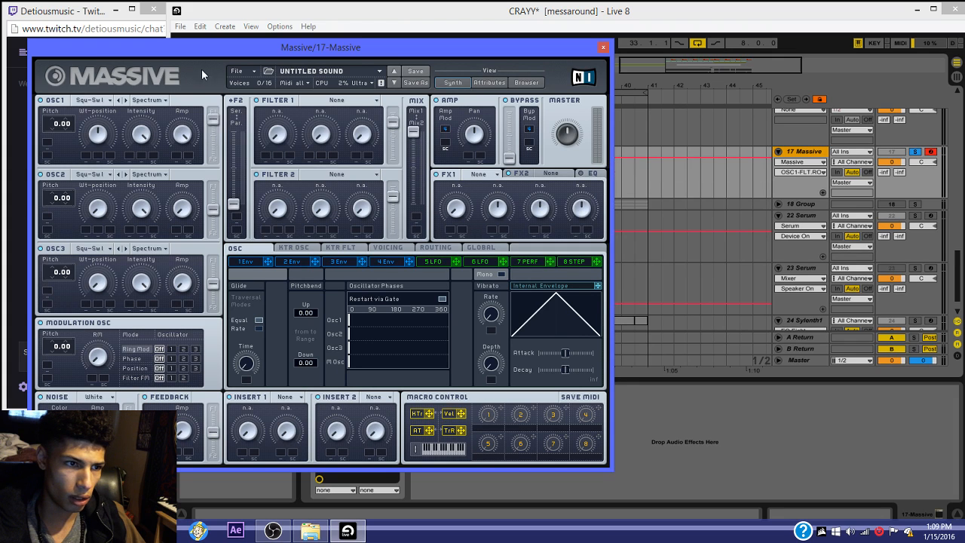
left_click_drag(213, 208, 213, 181)
left_click_drag(214, 285, 213, 261)
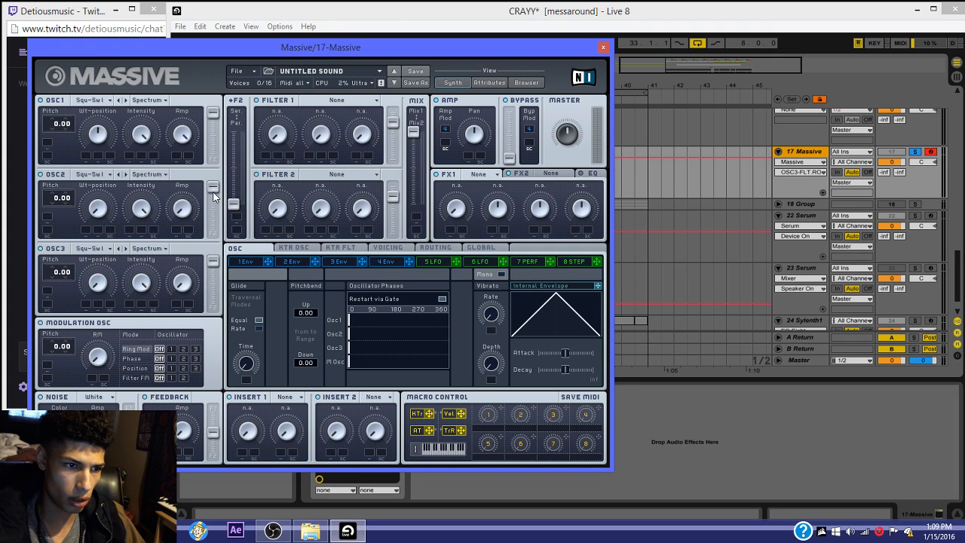
Step: Shape envelope 4 with a shorter attack, the decay level at maximum and a much shorter release
left_click(381, 262)
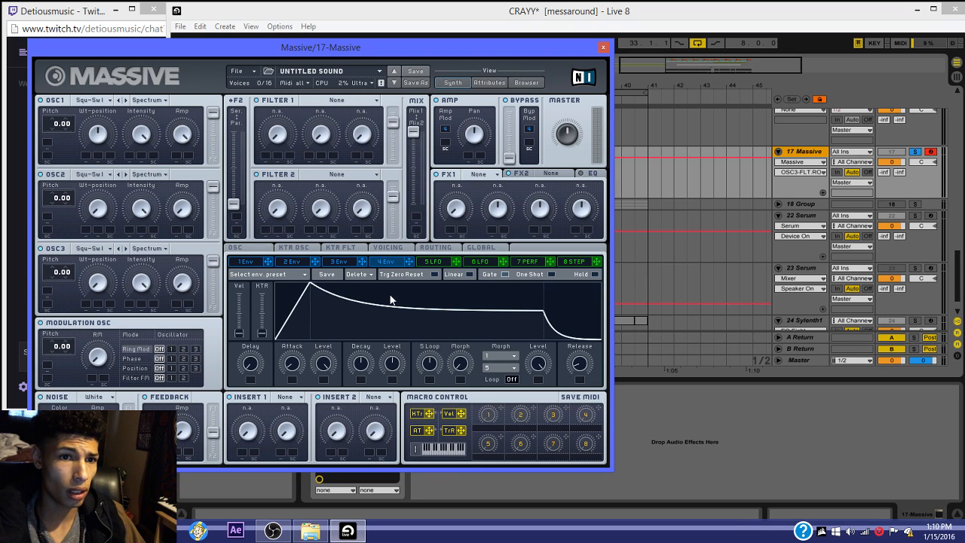
left_click_drag(300, 368, 303, 386)
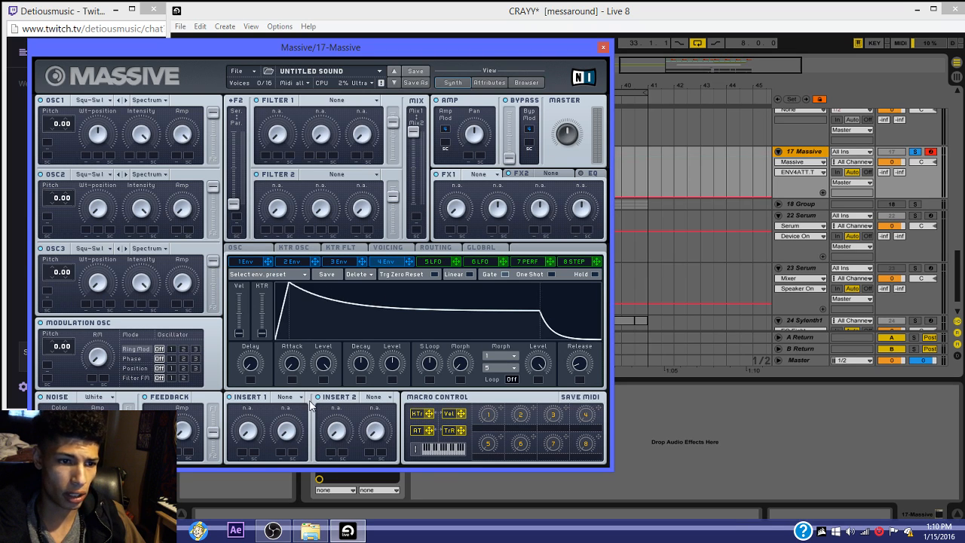
left_click_drag(389, 370, 394, 294)
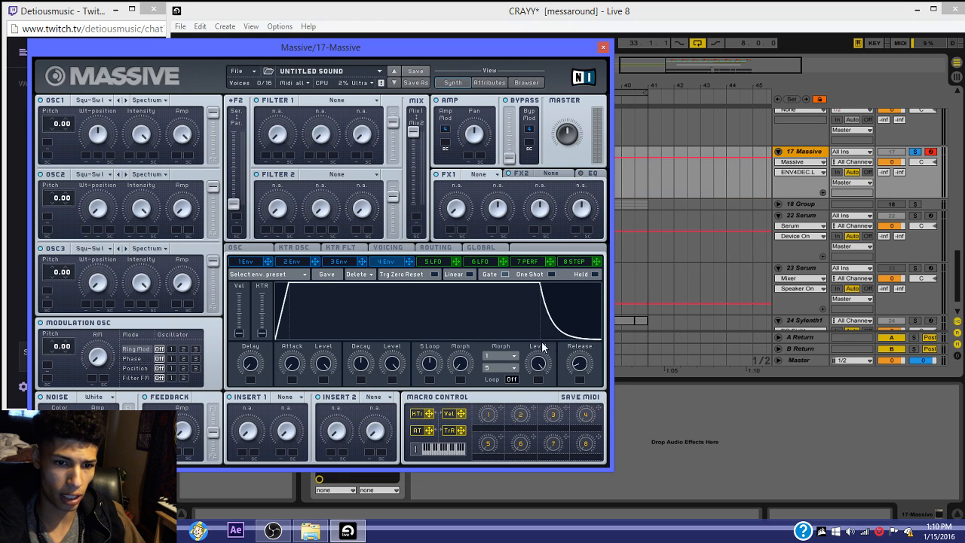
left_click_drag(579, 364, 571, 520)
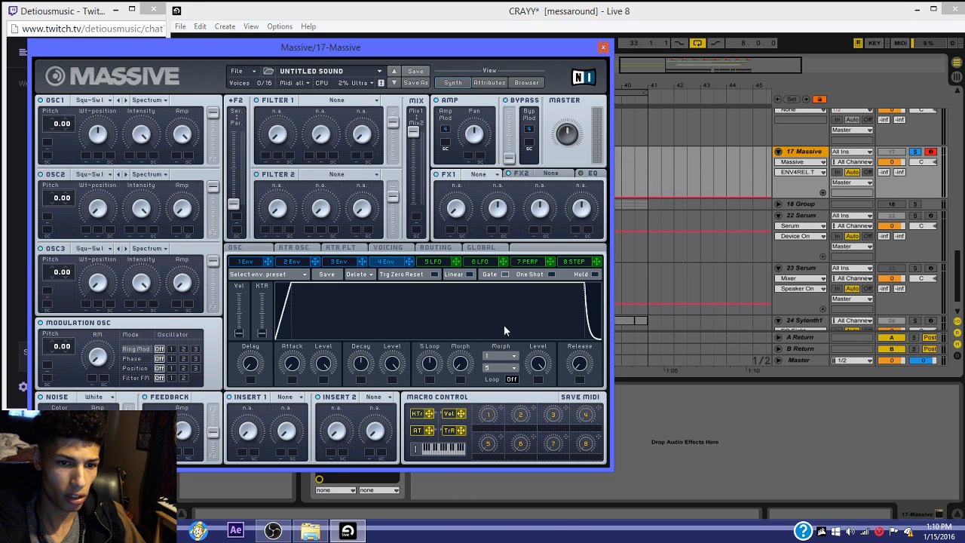
left_click_drag(394, 364, 400, 307)
left_click_drag(586, 369, 558, 441)
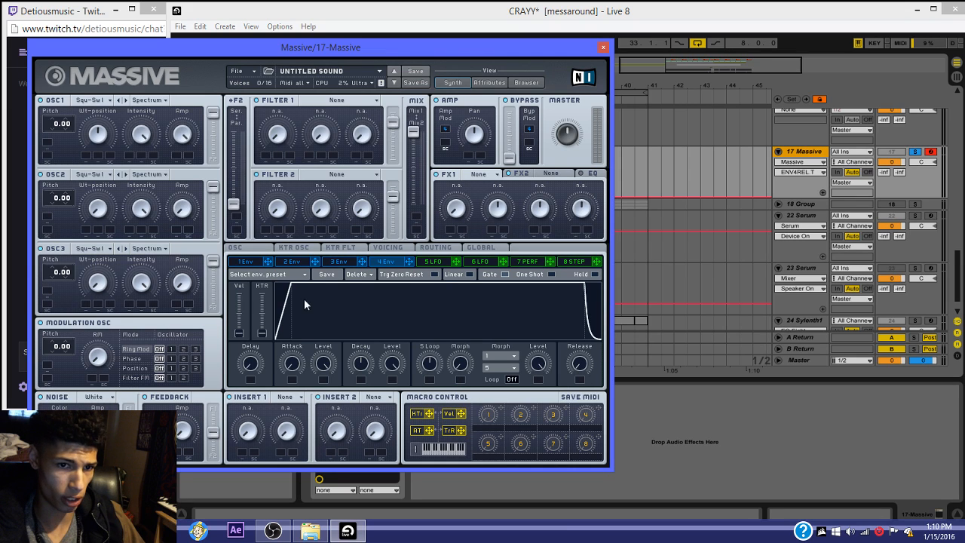
Step: Try the EQ on the current sound with the High Shelf raised and the Low Shelf slightly lowered
key("a")
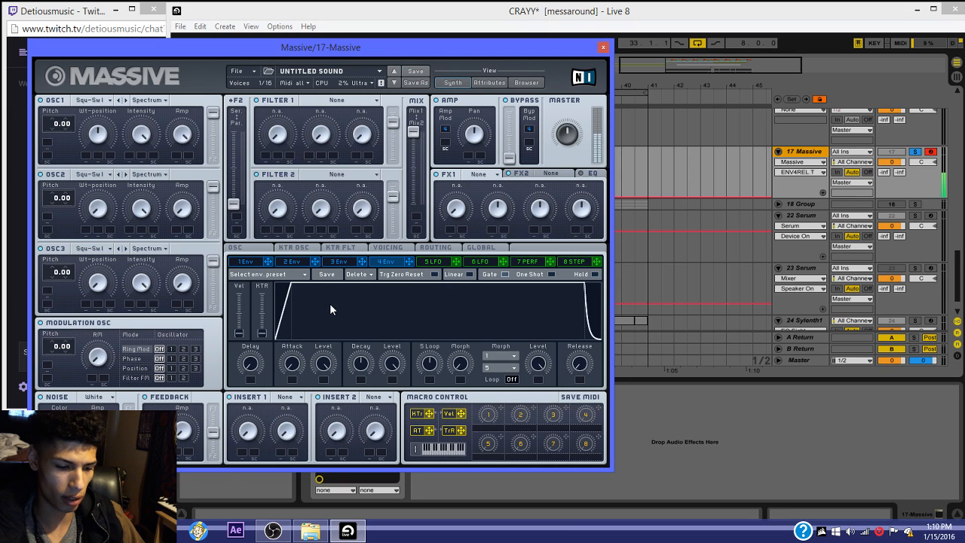
left_click(579, 175)
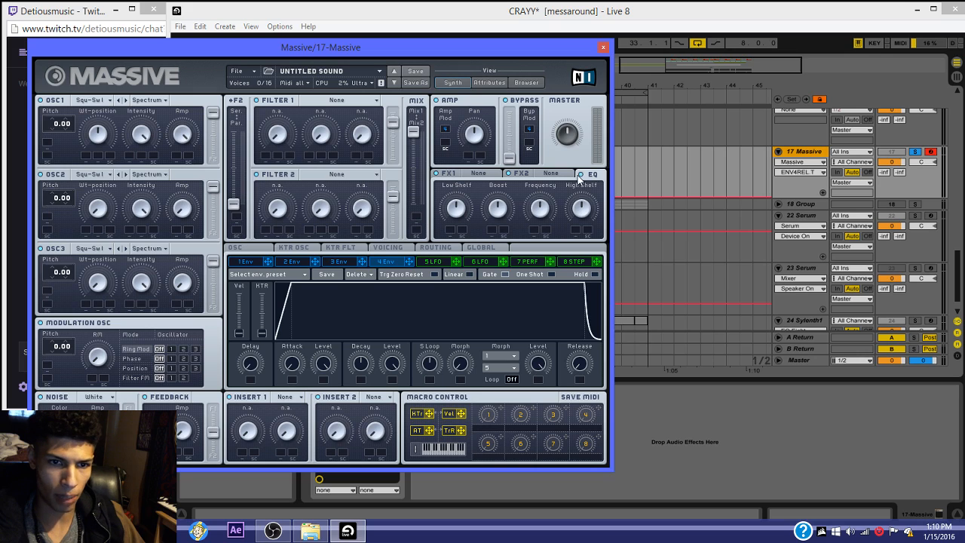
left_click(575, 213)
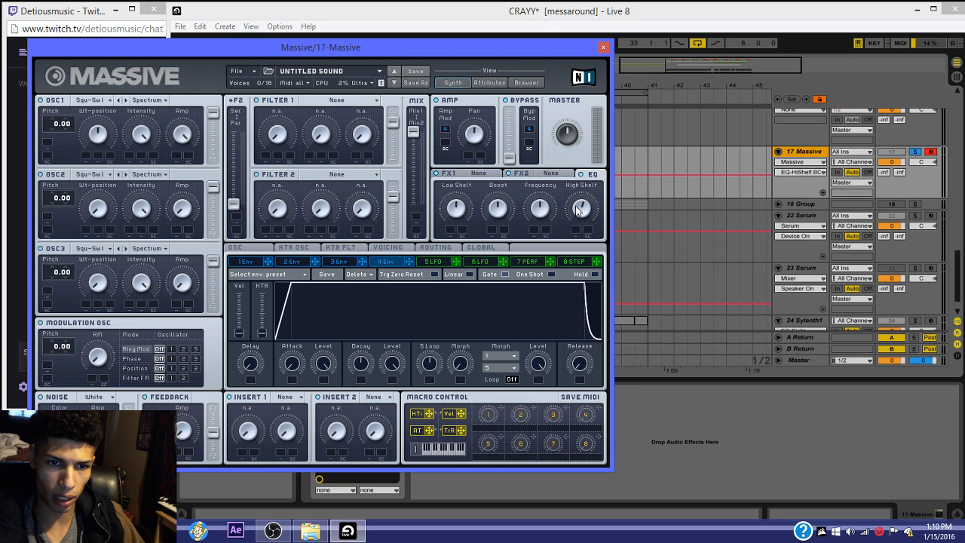
left_click_drag(458, 211, 459, 216)
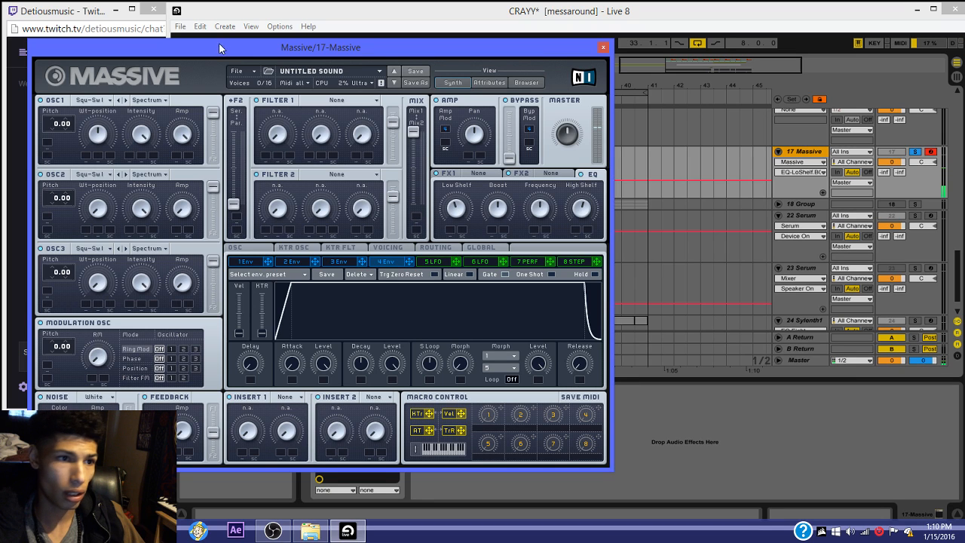
Step: Start a new sound and shape envelope 4 with a shorter attack, the decay level at maximum and a shorter release
left_click(241, 71)
left_click(241, 72)
left_click(241, 71)
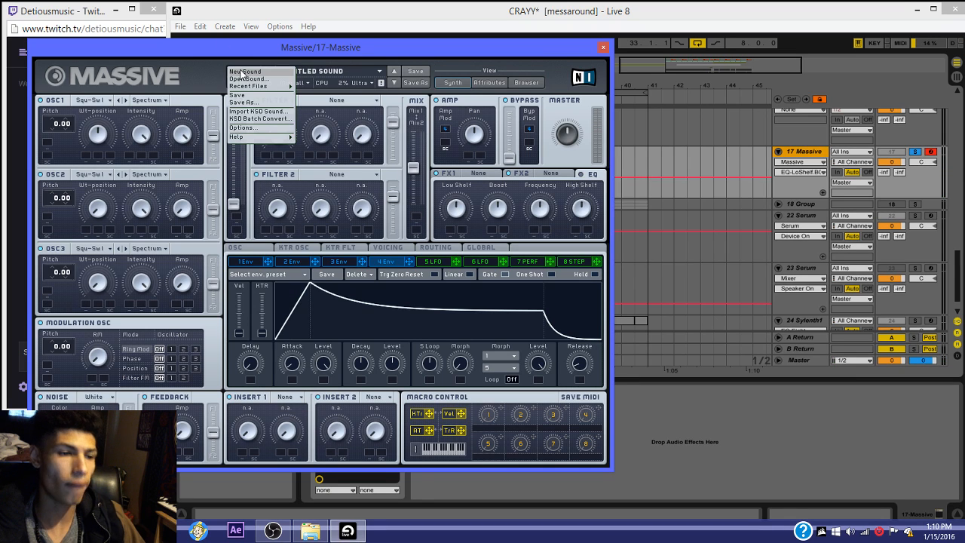
left_click(188, 81)
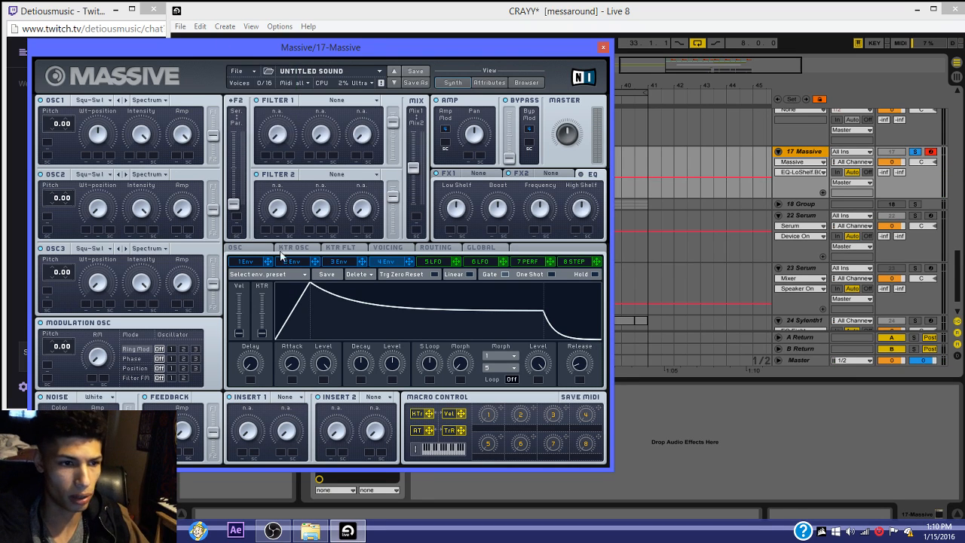
left_click_drag(293, 364, 292, 374)
left_click_drag(392, 365, 411, 235)
left_click_drag(579, 363, 578, 366)
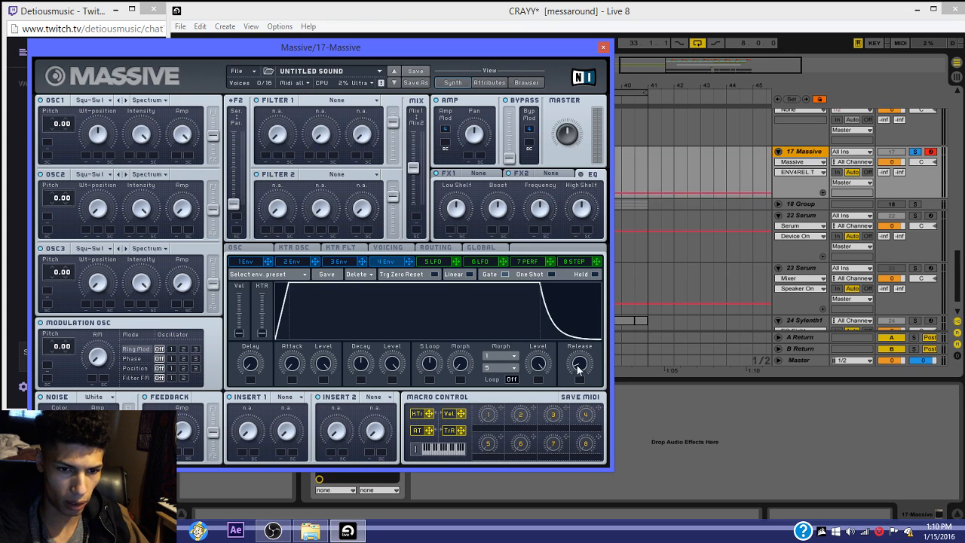
Step: Enable Restart via Gate for the oscillator phases, and slightly raise the EQ's High Shelf while lowering its Low Shelf
left_click(235, 248)
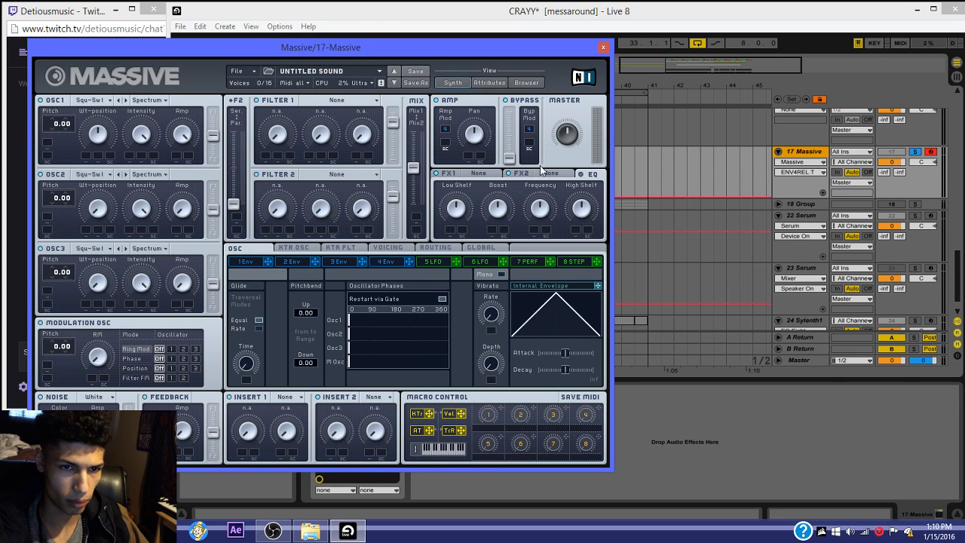
left_click(589, 211)
left_click(457, 210)
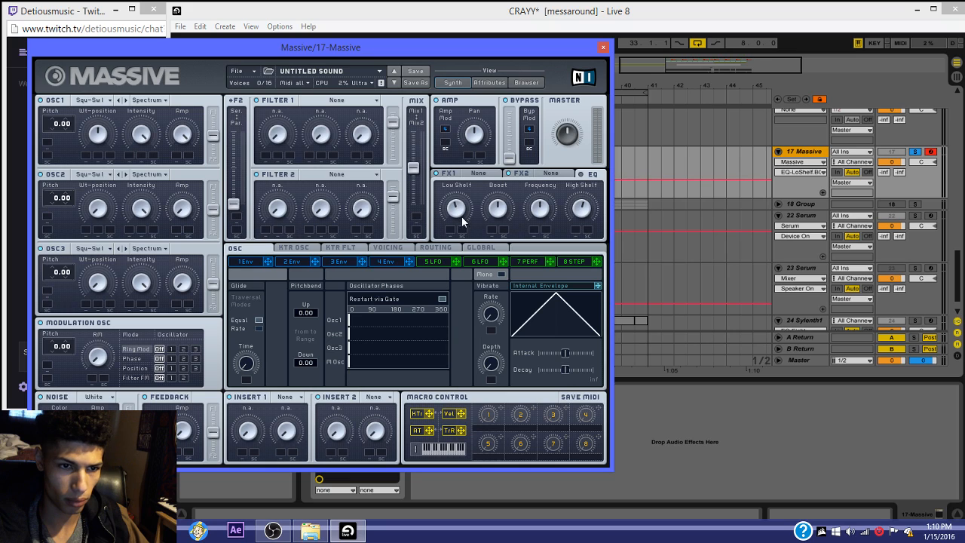
left_click(413, 168)
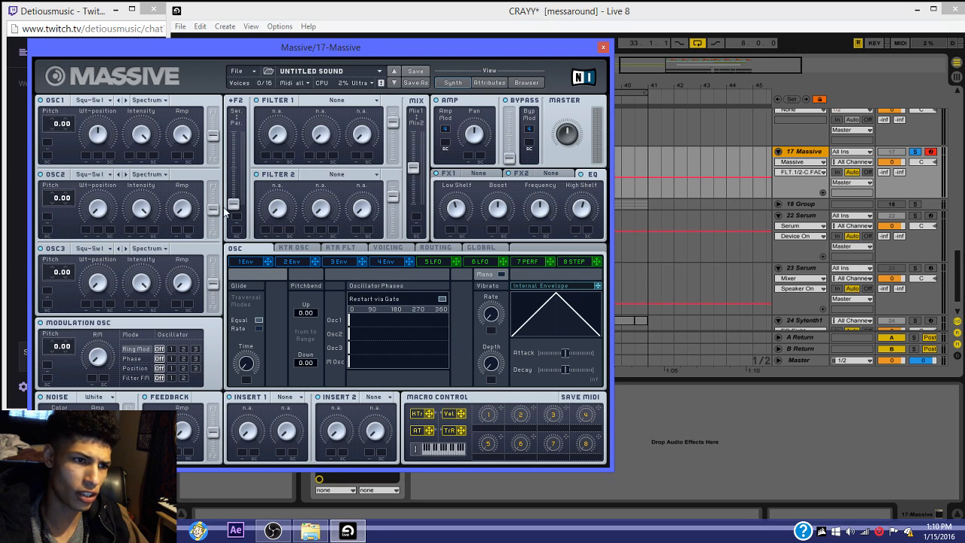
left_click(216, 284)
left_click(213, 210)
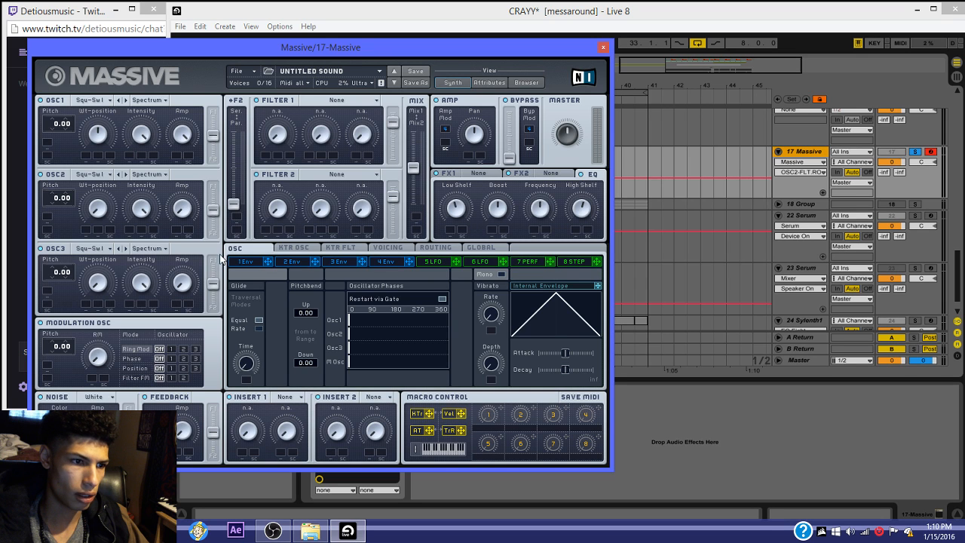
Step: Save the sound under the name temp in the My Presets folder
left_click(241, 71)
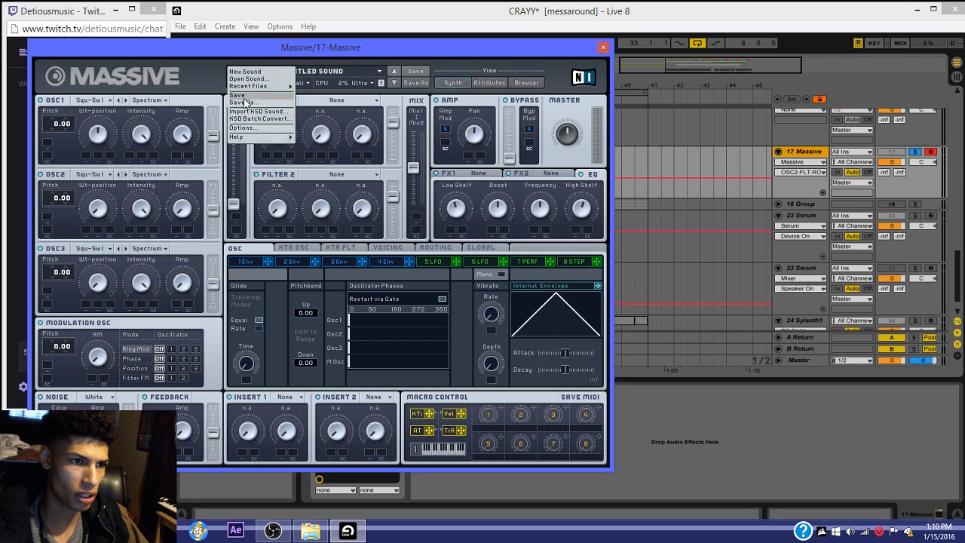
left_click(248, 106)
type("temp")
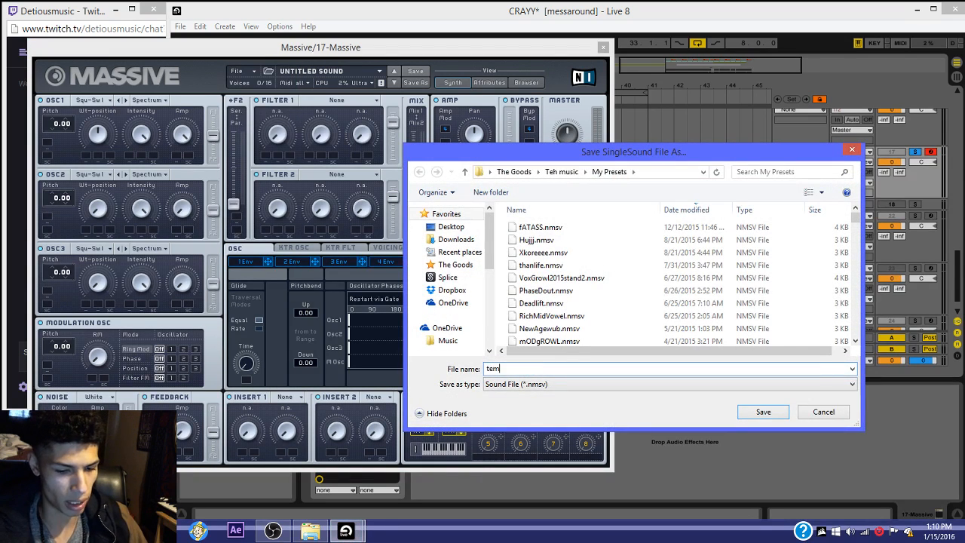
key("Return")
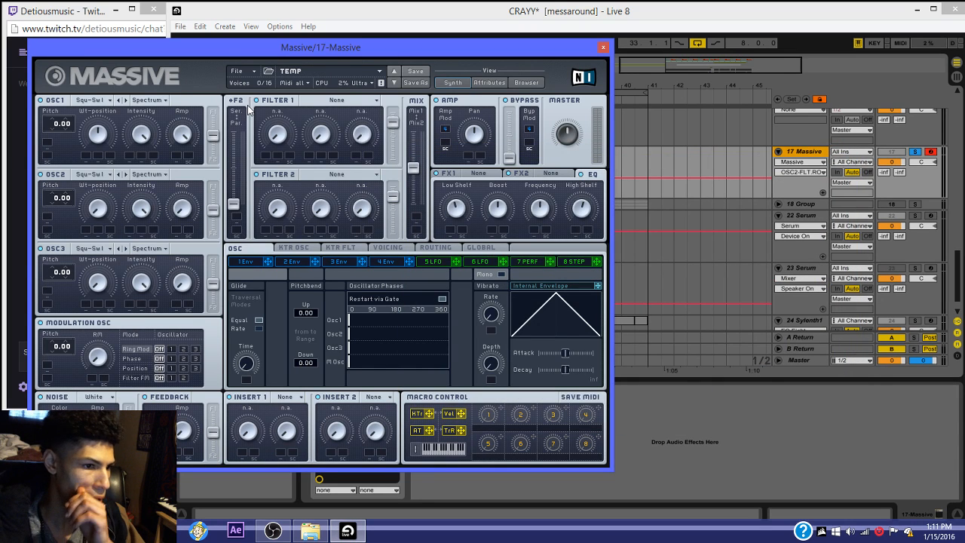
left_click(243, 71)
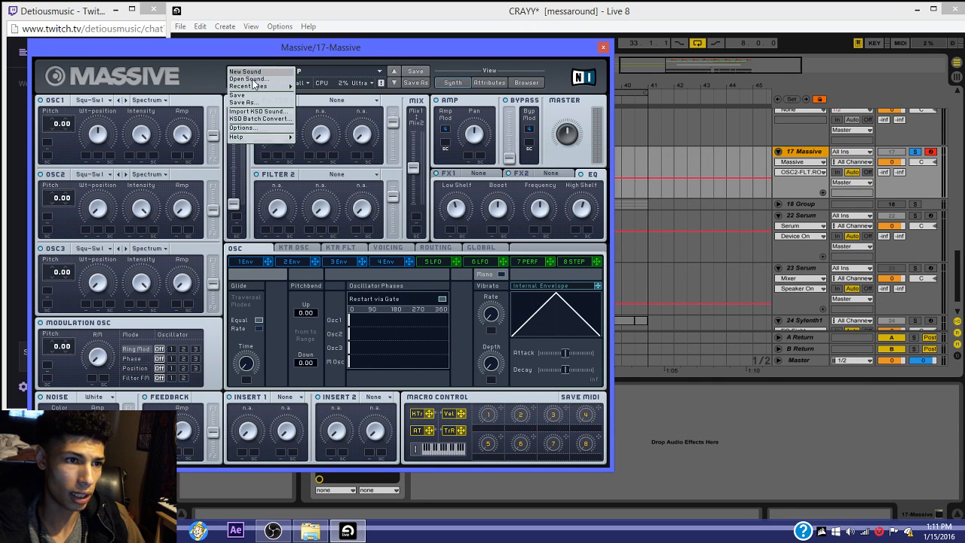
left_click(194, 83)
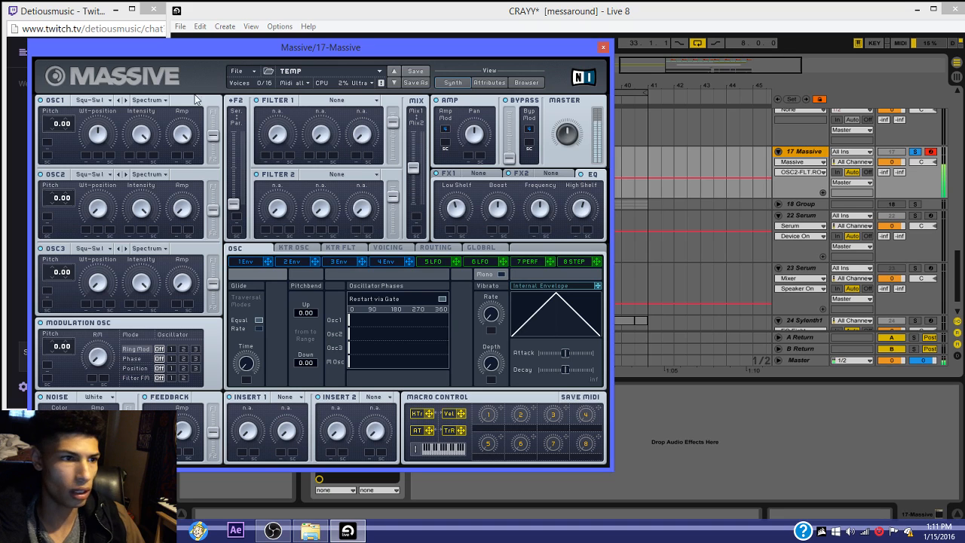
Step: Set OSC1 to the Chrome wavetable with a pitch of -24.00 and the Wt-position turned fully up
left_click(80, 103)
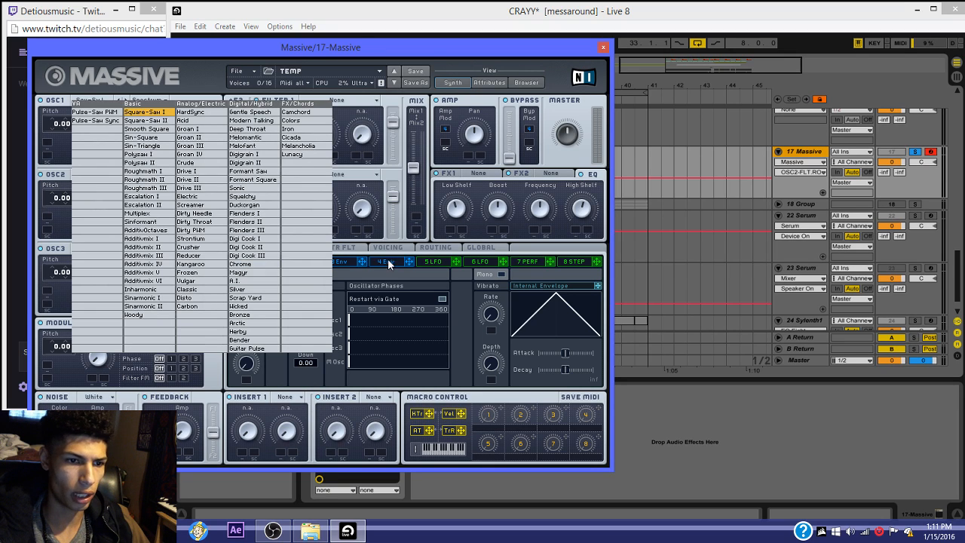
left_click(251, 266)
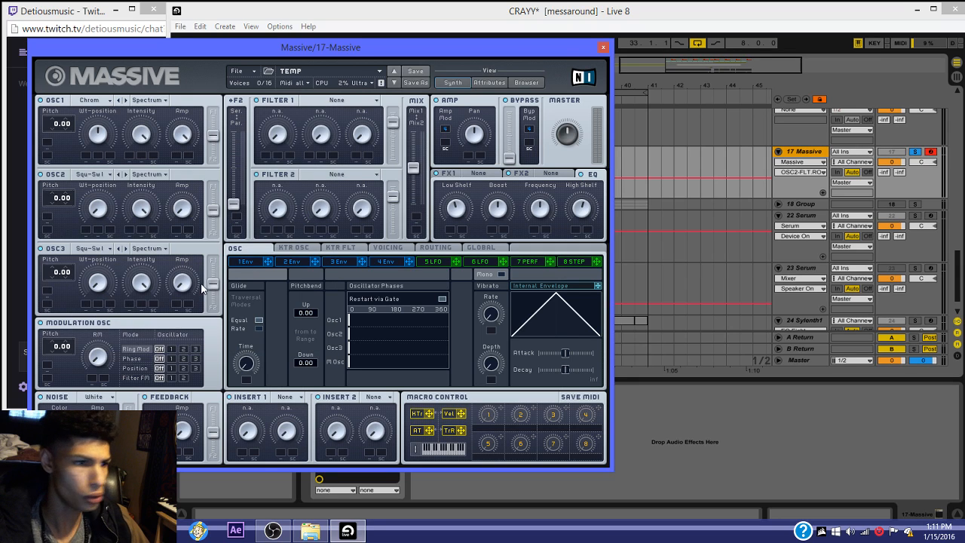
key("z")
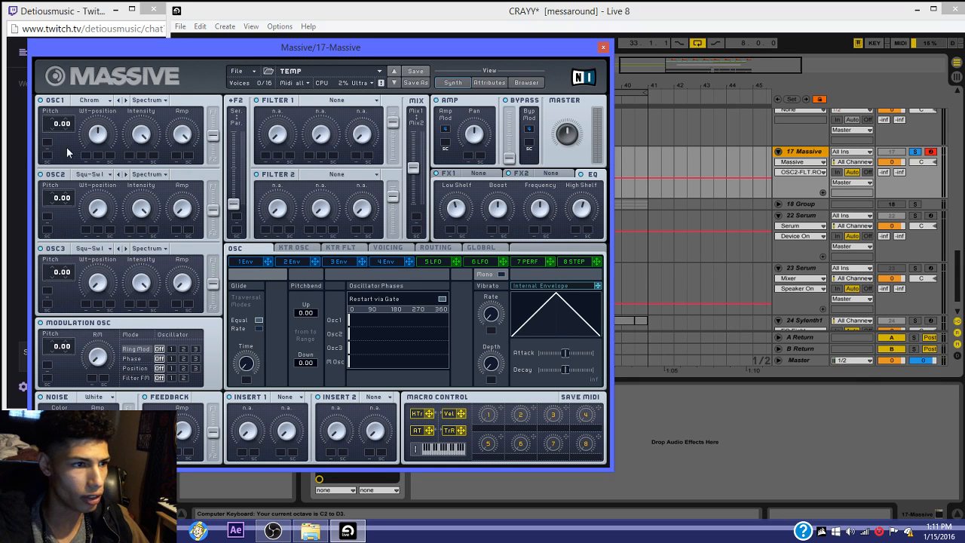
left_click_drag(54, 126, 61, 148)
key("z")
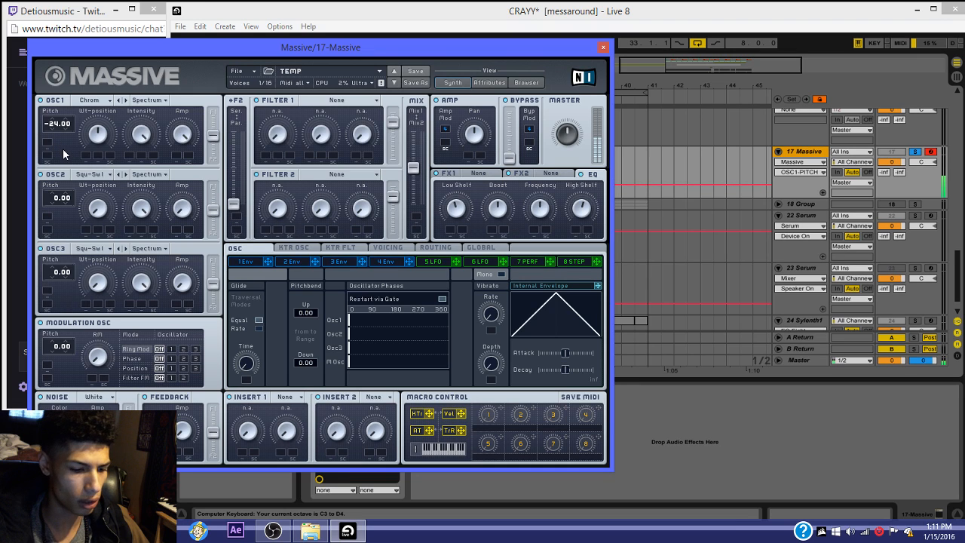
key("a")
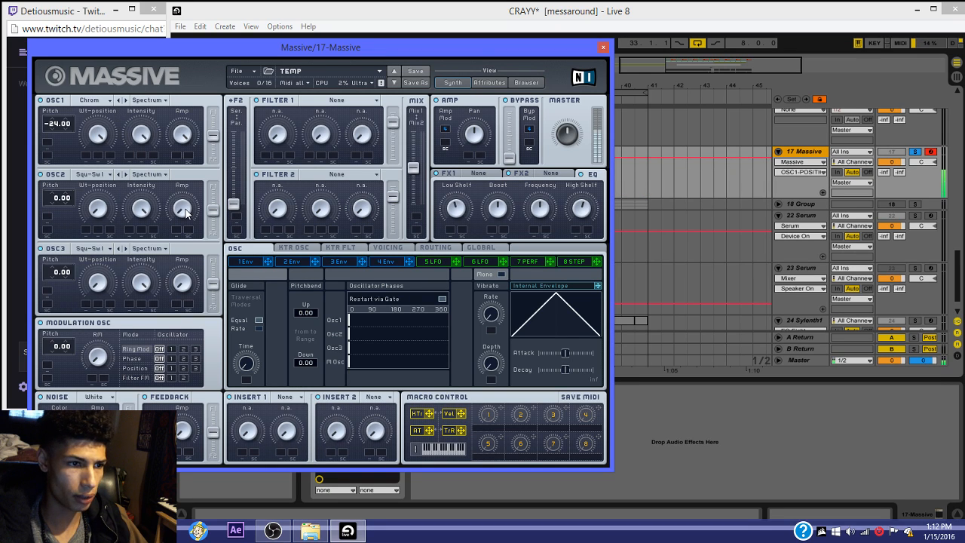
Step: Audition Gentle Speech and Formant Square on OSC2, choose the Scrim wavetable and set the pitch to -12.00
left_click(93, 176)
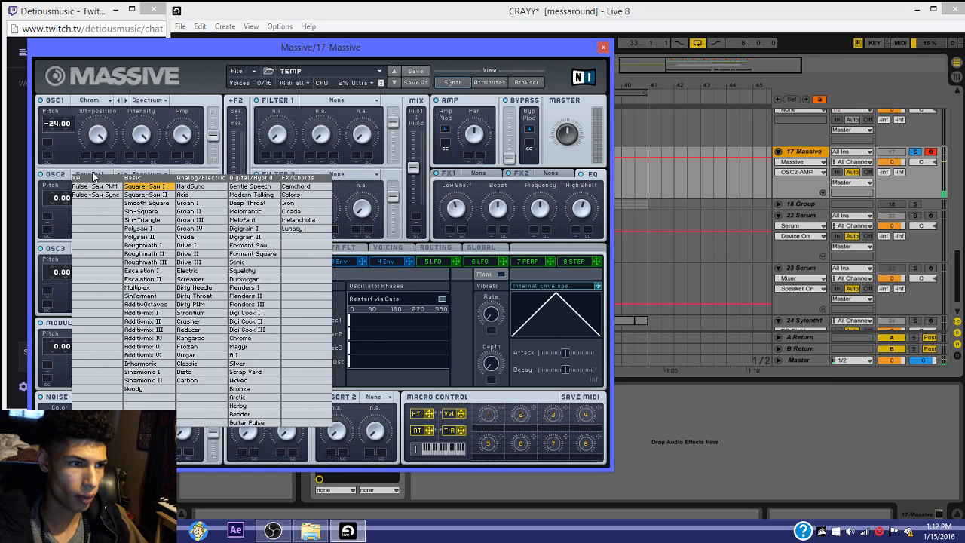
left_click(159, 165)
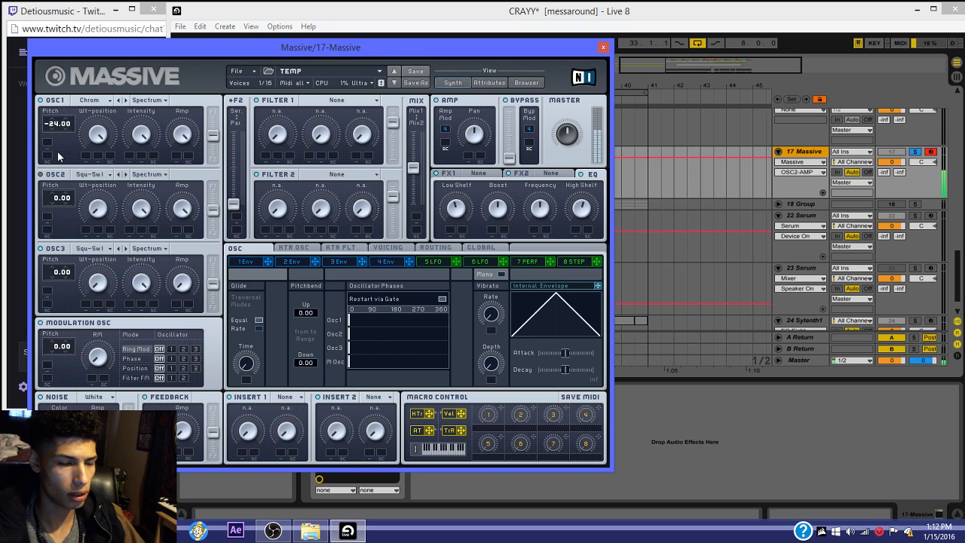
left_click(99, 179)
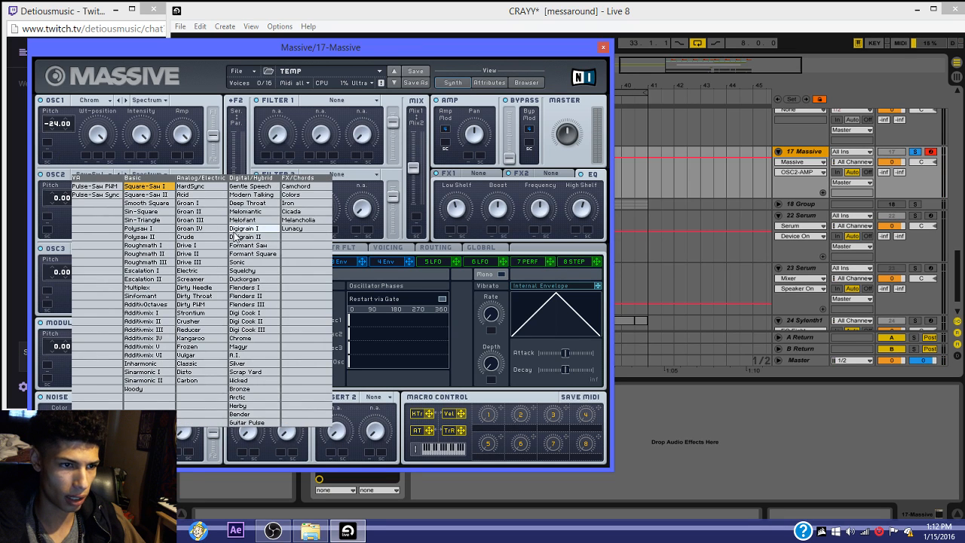
left_click(243, 186)
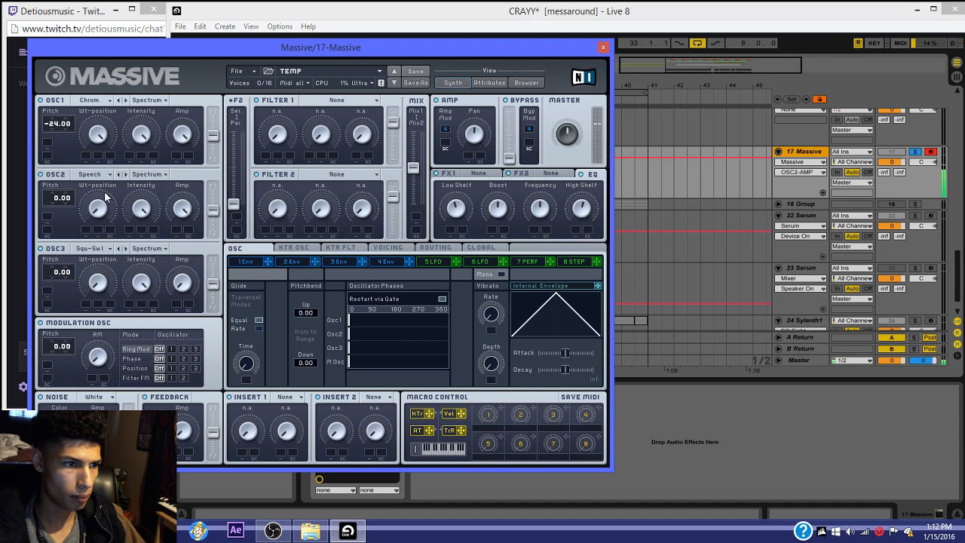
left_click(126, 175)
left_click_drag(55, 197, 59, 220)
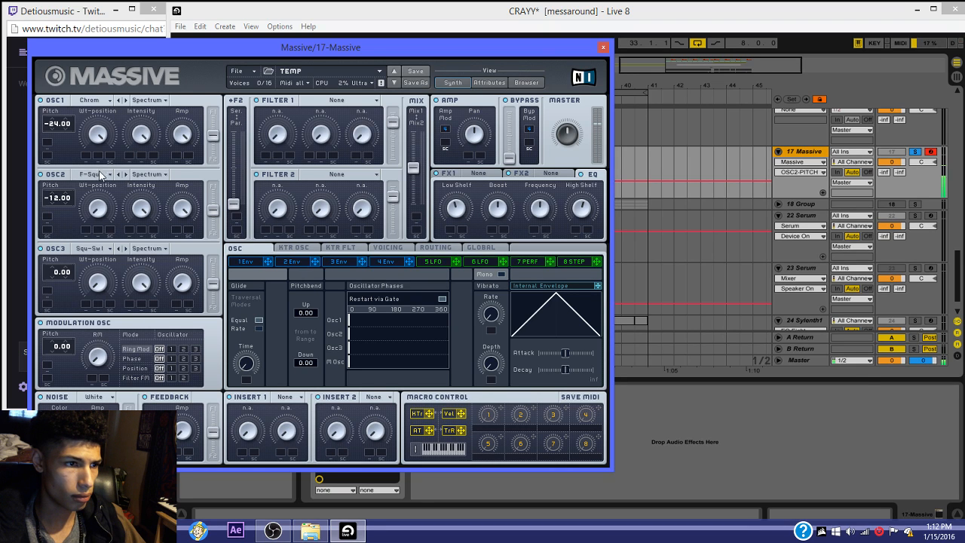
left_click(109, 174)
Step: Turn up OSC3 with the Magyr wavetable and set its pitch to -24.00
left_click(200, 278)
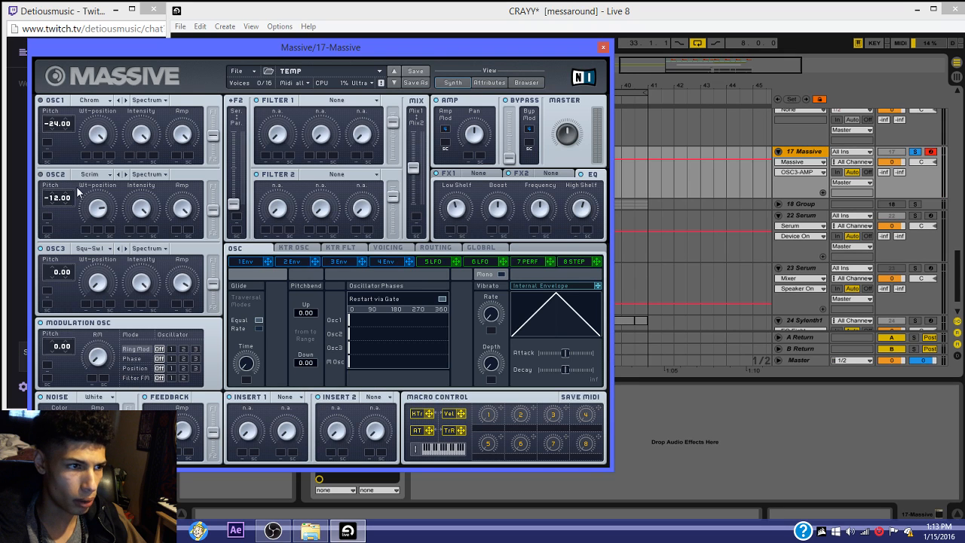
left_click(98, 253)
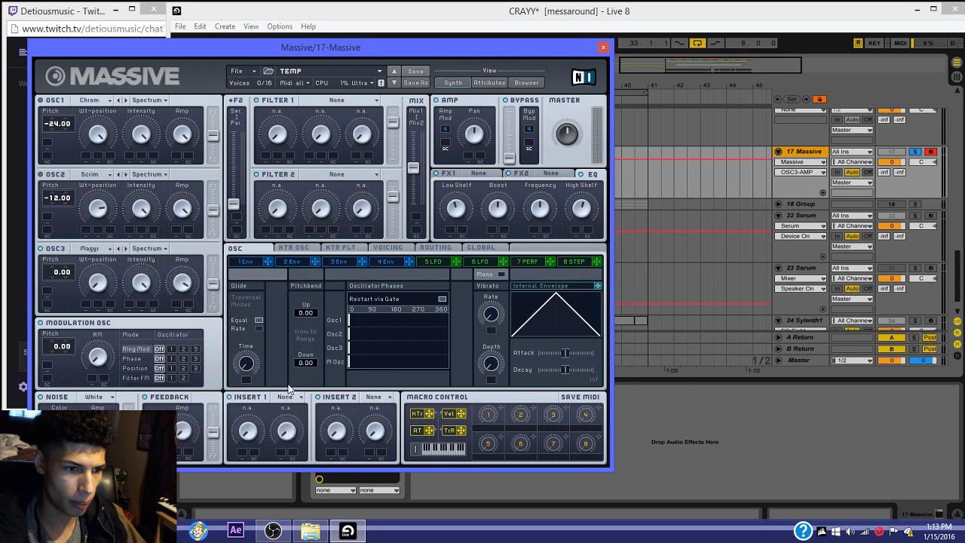
left_click(270, 387)
mouse_move(72, 281)
left_mouse_down()
mouse_move(54, 273)
mouse_move(55, 286)
left_mouse_up()
Step: Switch OSC3 to Bend + mode and adjust its Amp level with OSC1 and OSC2 switched back on
left_click(148, 250)
left_click(145, 256)
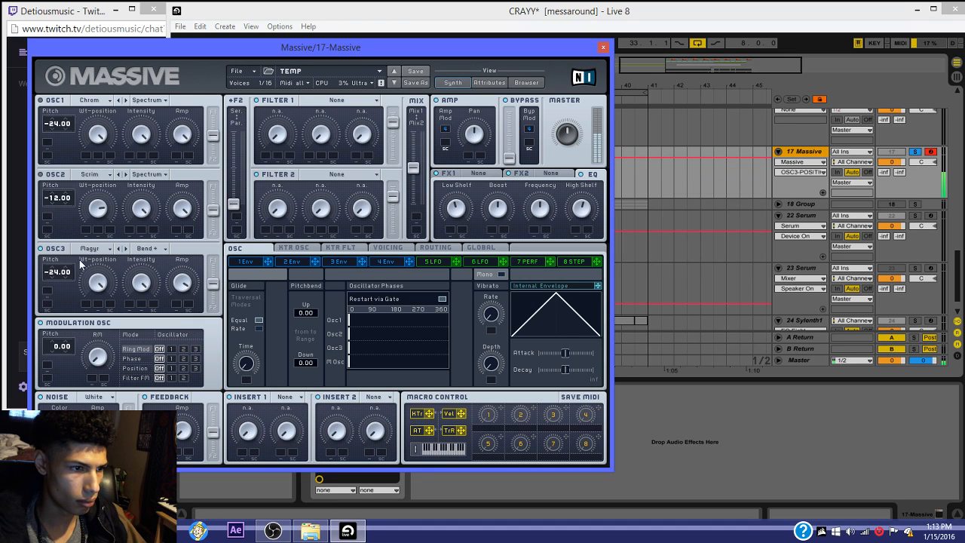
left_click(47, 105)
left_click_drag(182, 290, 181, 258)
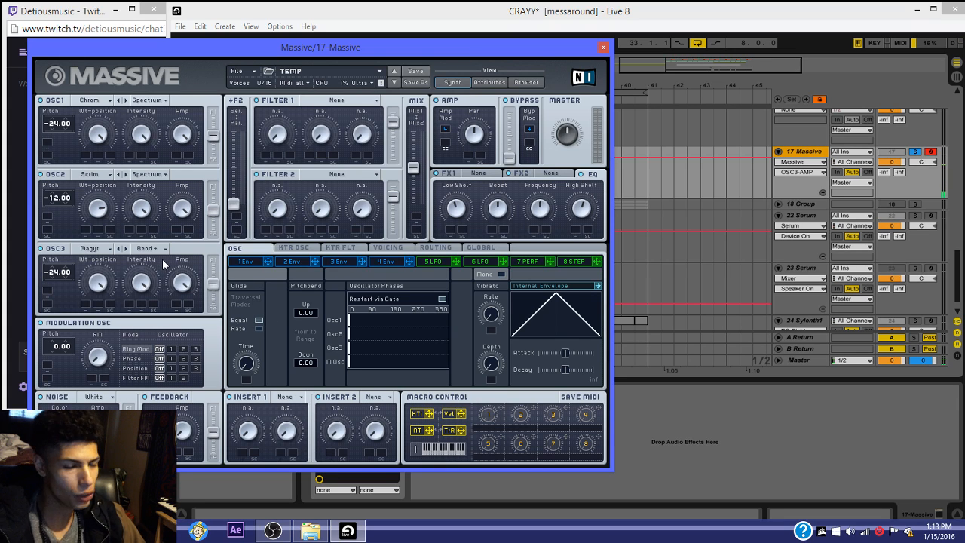
Step: Close the synth window and insert an empty MIDI clip on the 17 Massive track from bar 33 to bar 41
left_click(604, 47)
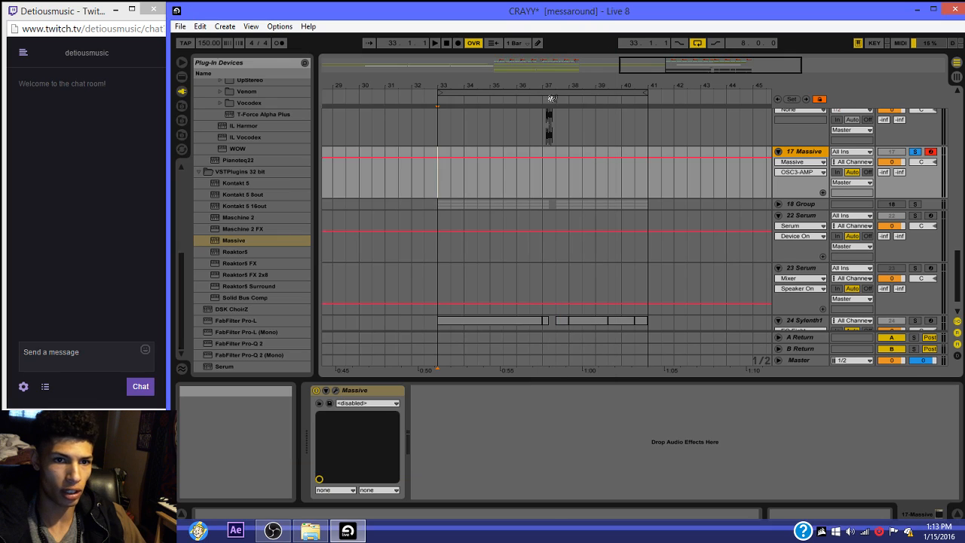
left_click_drag(437, 177, 641, 172)
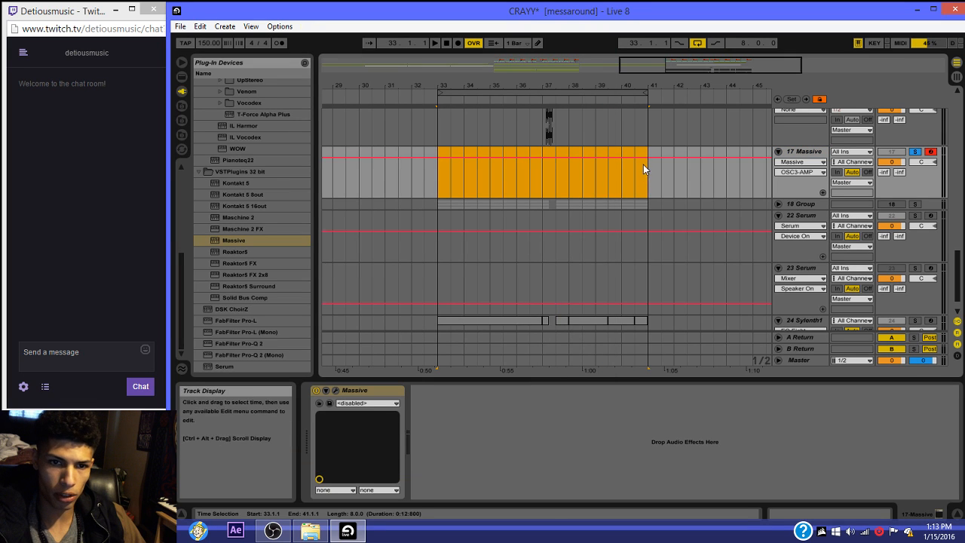
right_click(643, 164)
right_click(596, 153)
left_click(618, 209)
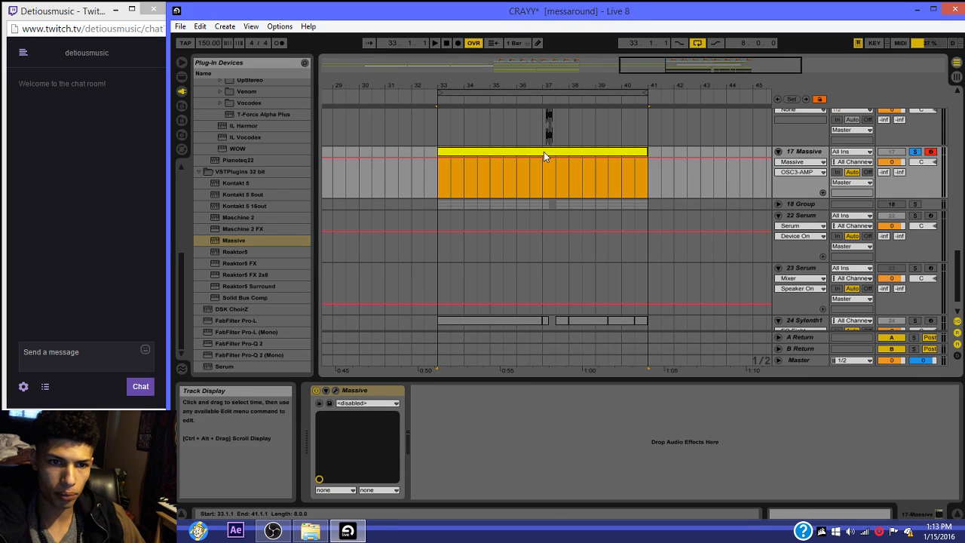
Step: Add a quarter-note E3 on beat 2 of the new clip's first bar and duplicate it every two beats along the clip
double_click(544, 152)
double_click(485, 210)
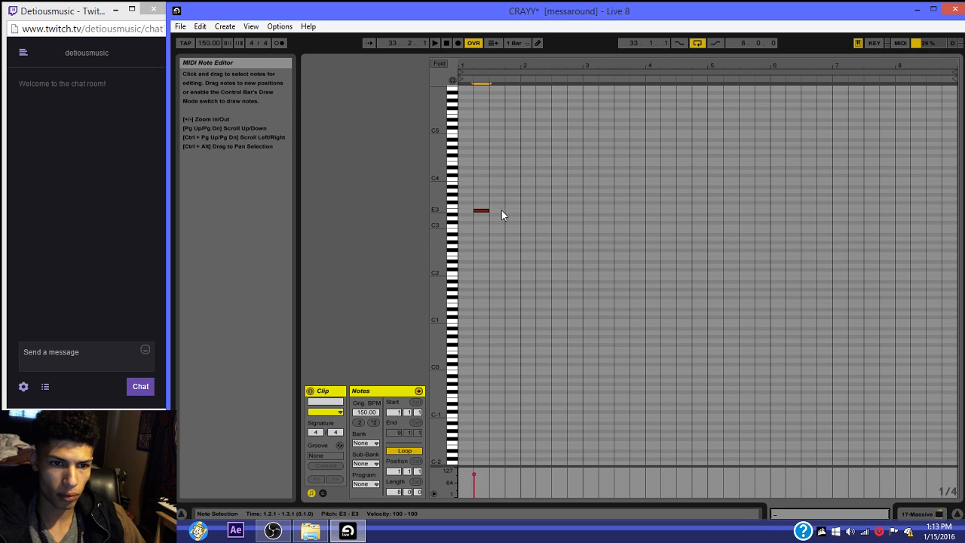
key("ctrl+d")
key("ctrl+d")
key("ctrl+d")
key("ctrl+d")
key("ctrl+d")
key("ctrl+d")
key("ctrl+d")
key("ctrl+d")
key("ctrl+d")
key("ctrl+d")
key("ctrl+d")
key("ctrl+d")
key("ctrl+d")
key("ctrl+d")
key("ctrl+d")
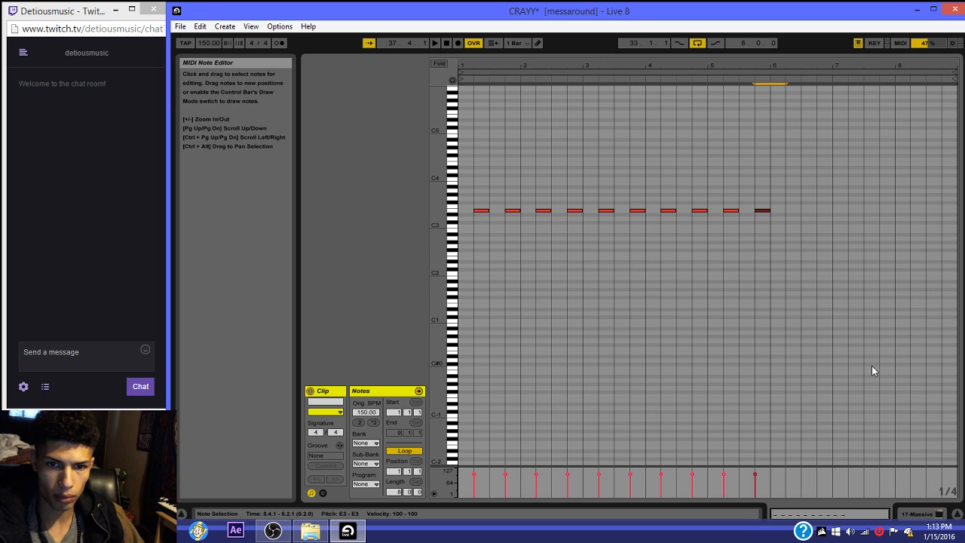
Step: Copy the 17 Massive clip over the existing clips on the 24 Sylenth1 track at bar 33 and check its notes
left_click(919, 514)
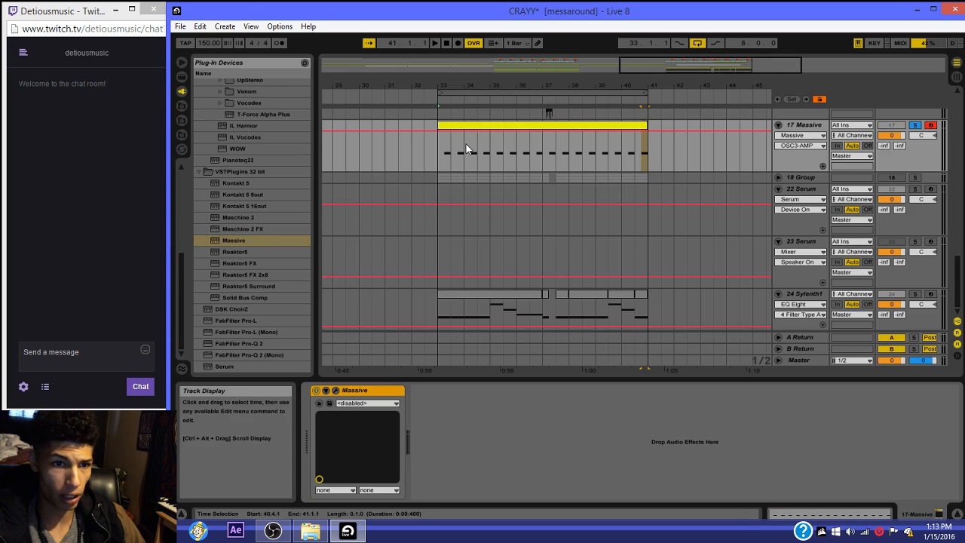
left_click(482, 136)
left_click(459, 295)
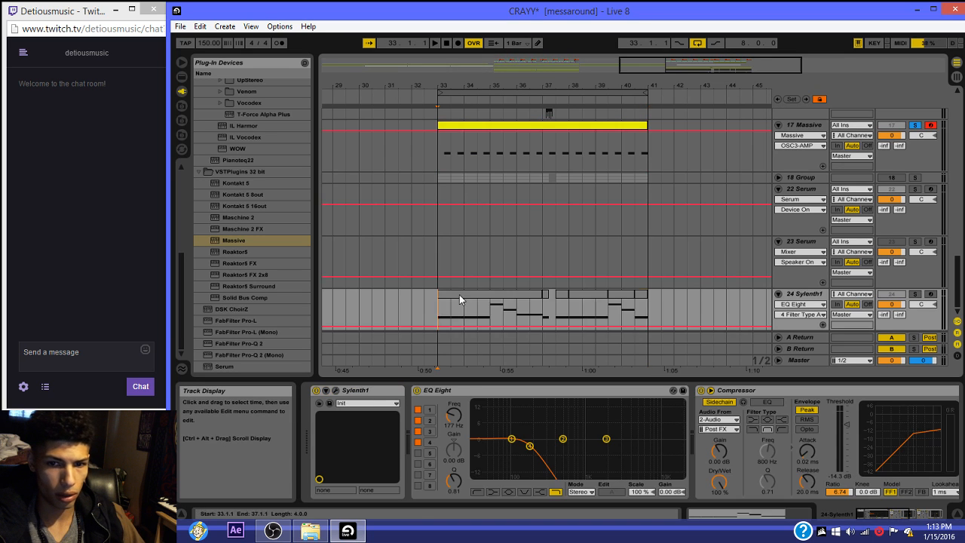
key("ctrl+v")
double_click(625, 294)
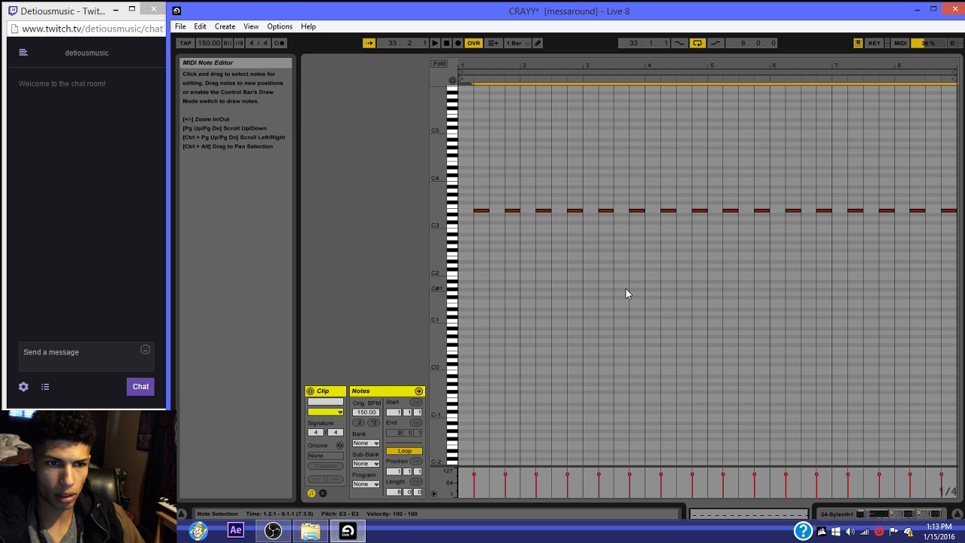
left_click(907, 515)
Step: Add EQ Eight after Massive on the 17 Massive track and set band 1 to a low cut at 141 Hz with Q 0.62
left_click(510, 129)
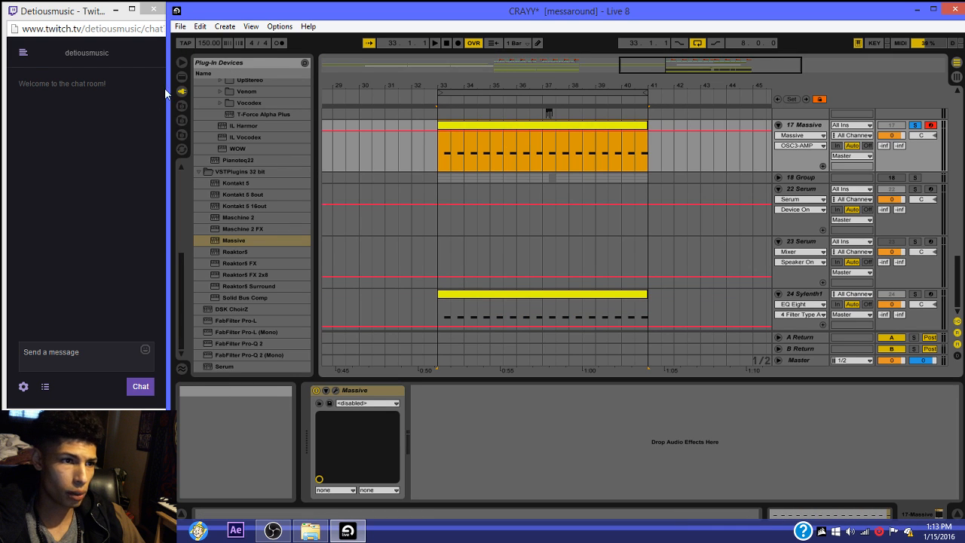
left_click(181, 77)
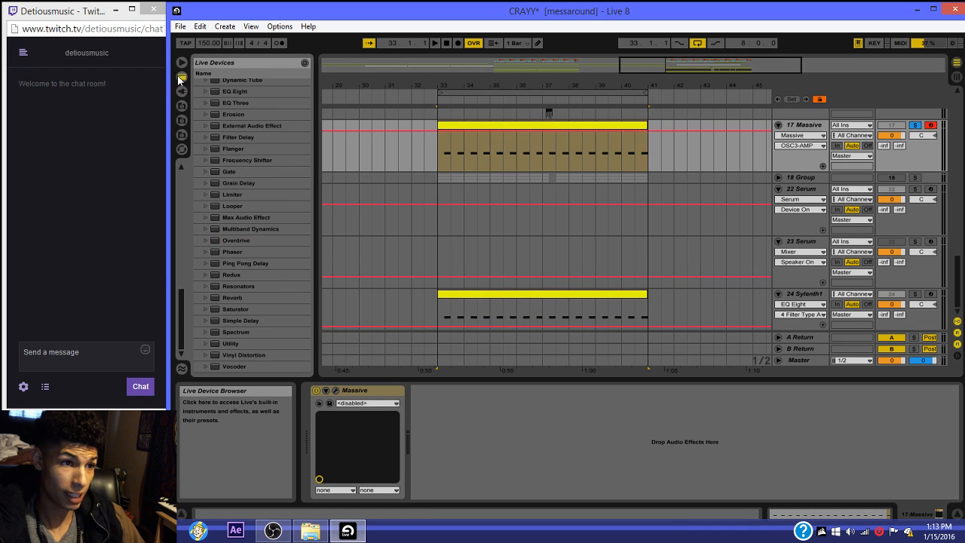
double_click(235, 92)
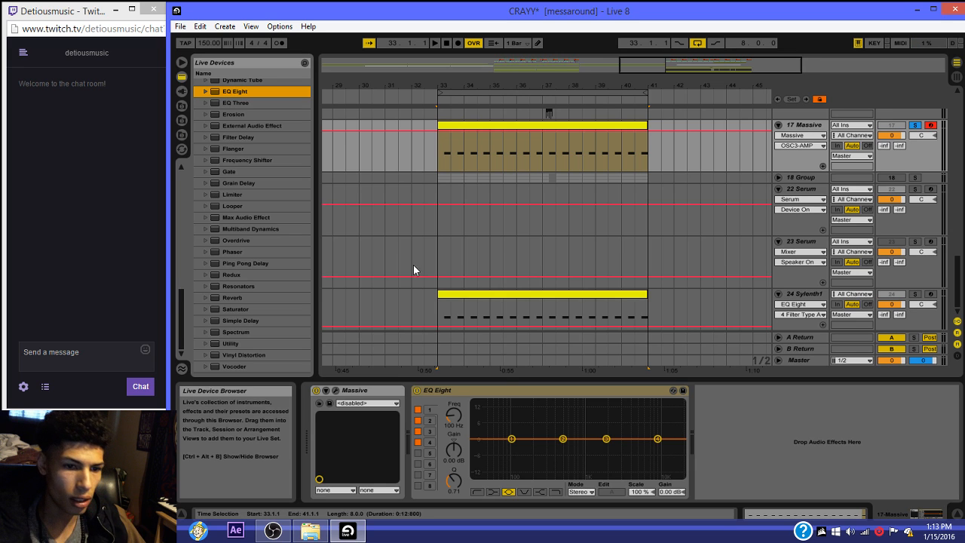
left_click_drag(511, 439, 510, 440)
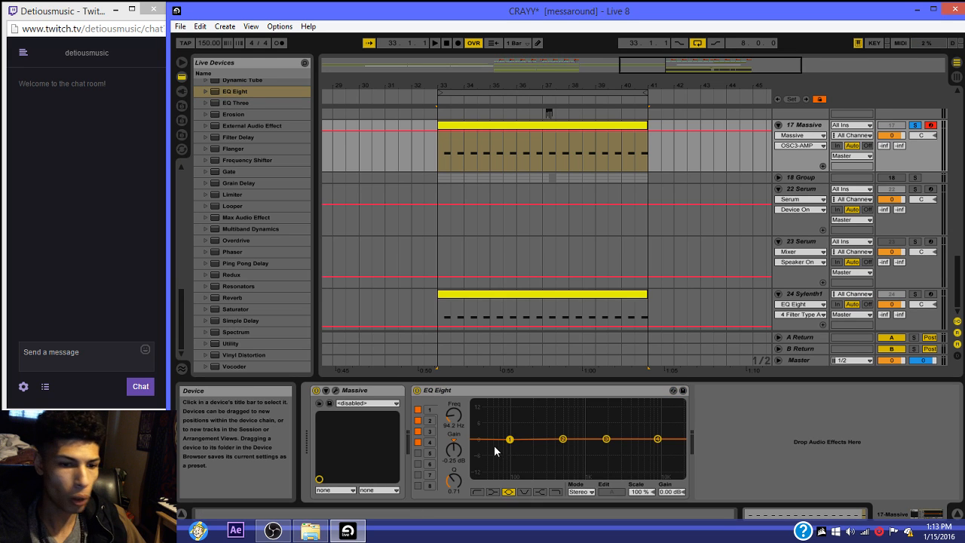
left_click(474, 492)
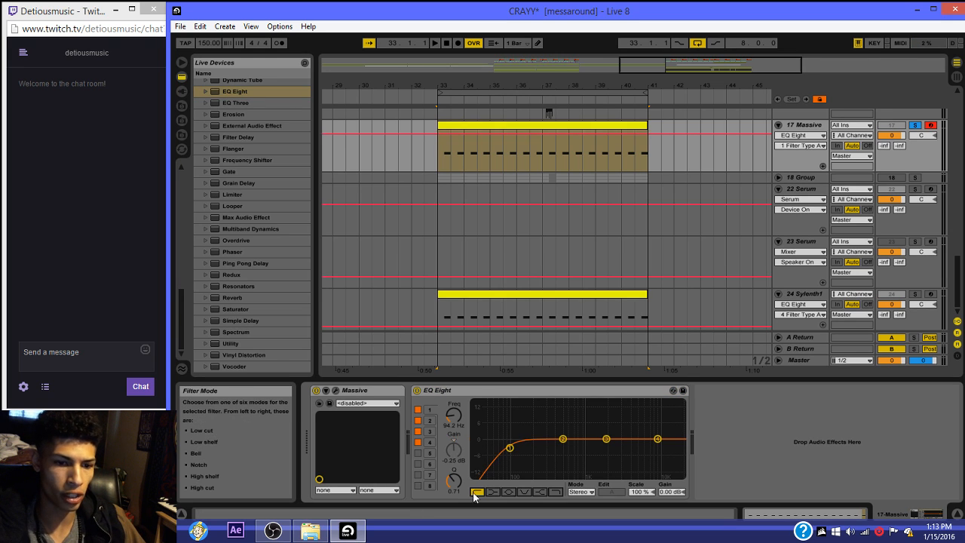
left_click(478, 296)
left_click(503, 125)
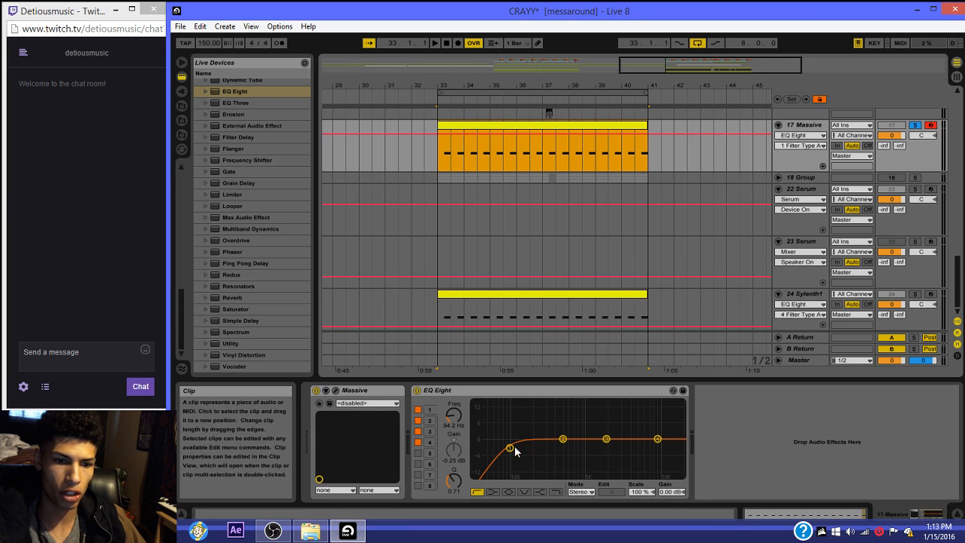
left_click_drag(511, 451, 522, 450)
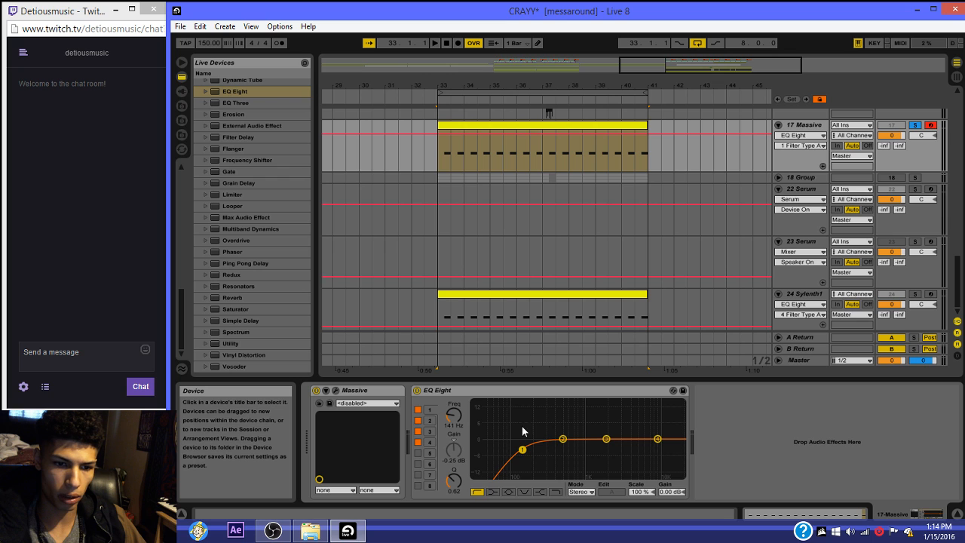
Step: Play the Massive and Sylenth1 clips from bar 33 and turn off solo on the 17 Massive track
left_click(496, 293)
left_click(508, 156)
key("space")
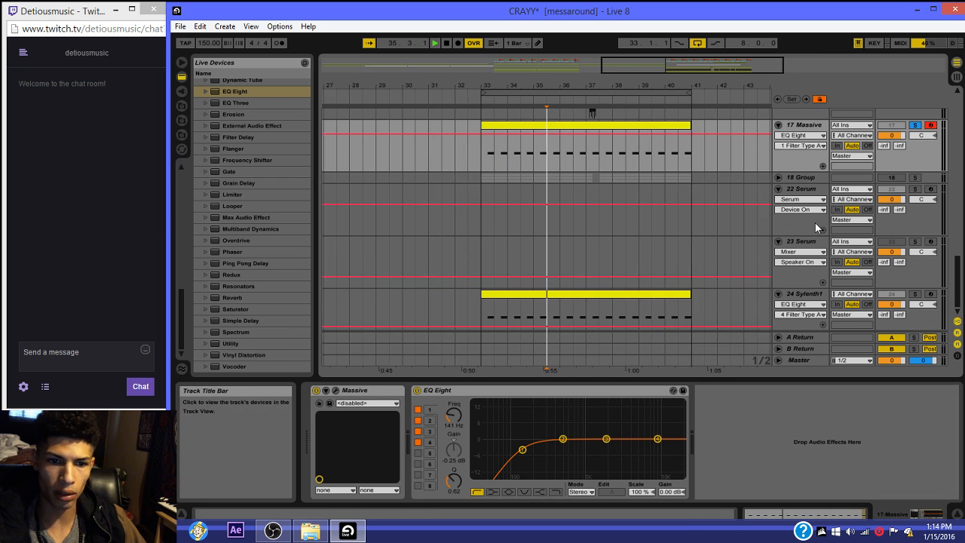
left_click(567, 151)
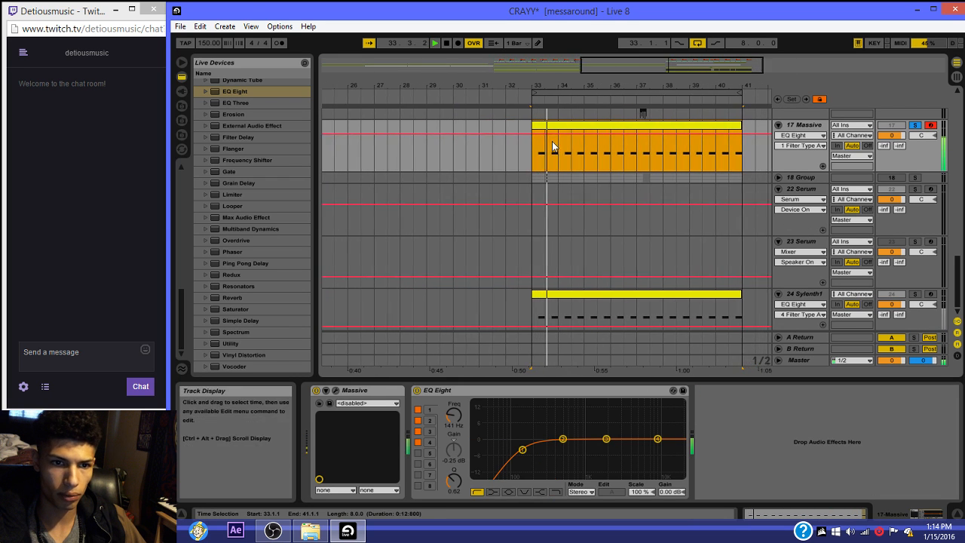
key("space")
left_click(916, 125)
key("space")
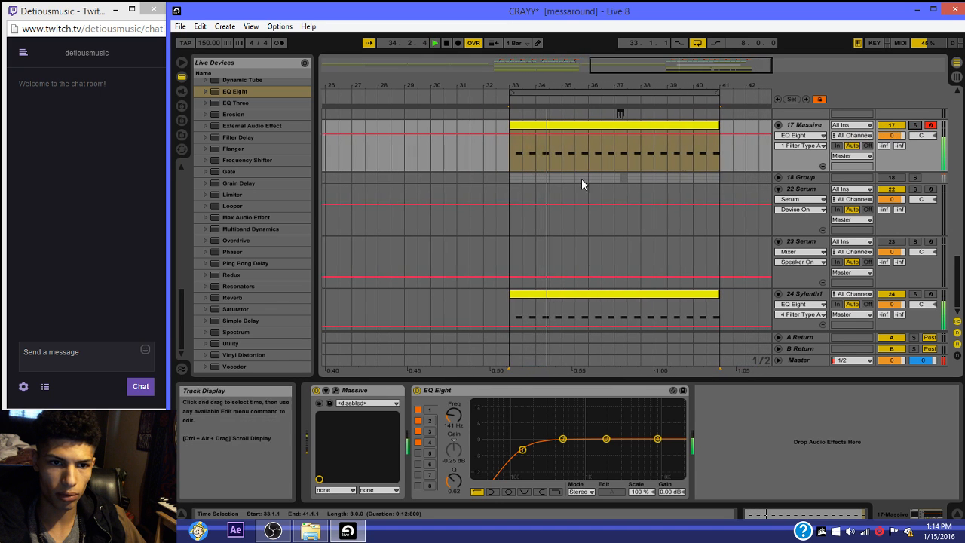
key("space")
left_click(544, 132)
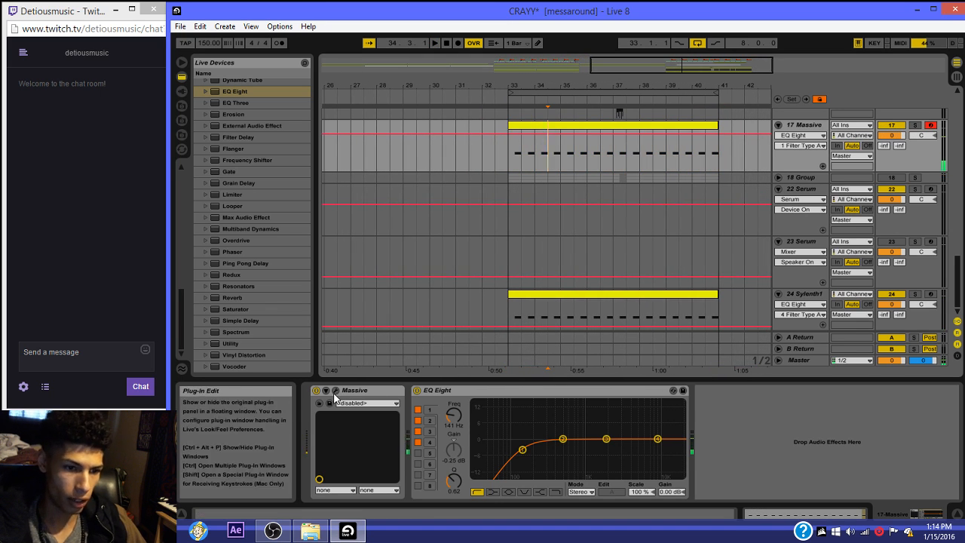
Step: Turn up the modulation oscillator's Phase in Massive and compare Phase mode on oscillators 1, 2 and 3, ending on 3
left_click(335, 391)
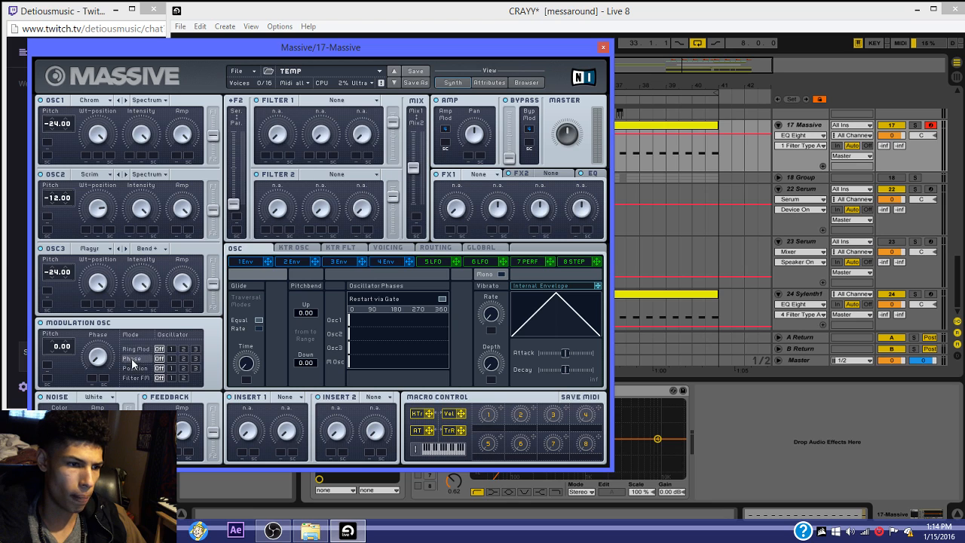
left_click_drag(98, 357, 98, 334)
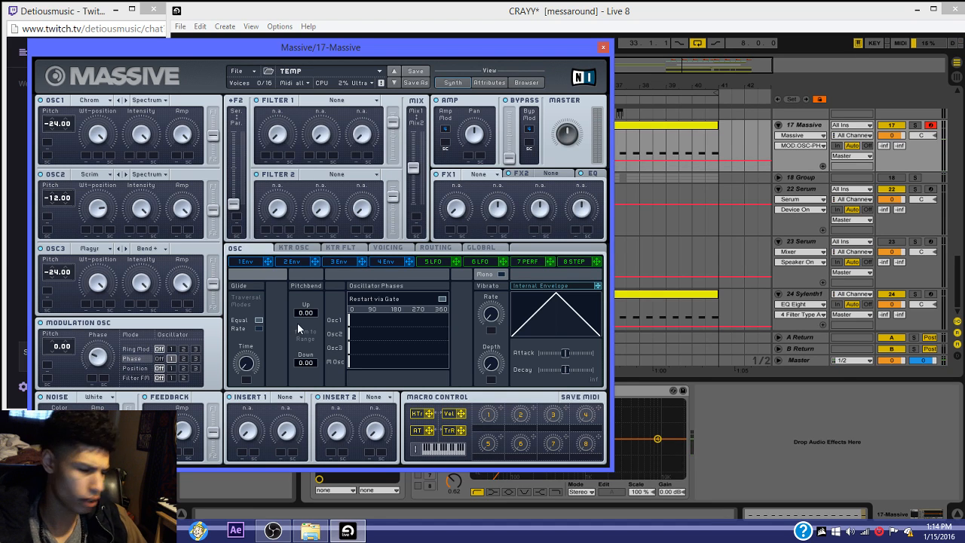
left_click(184, 359)
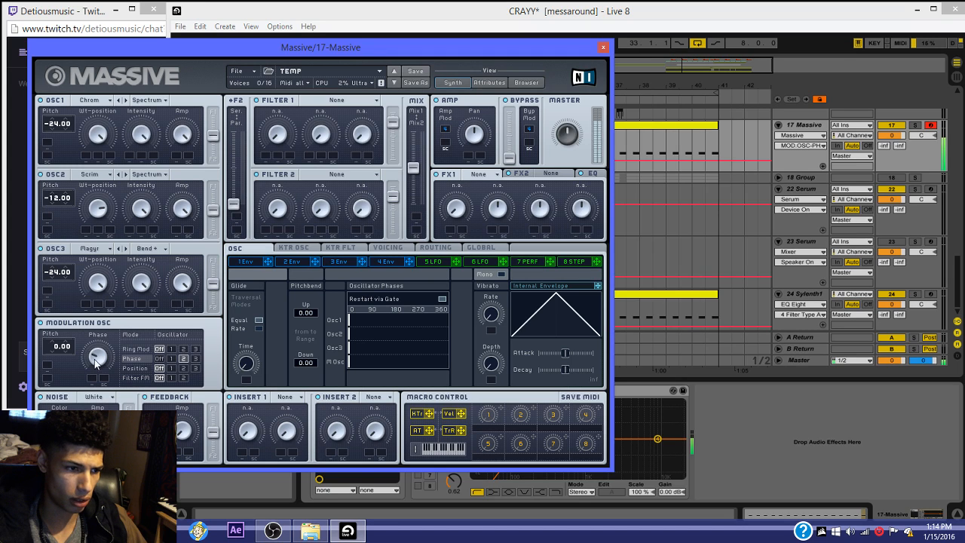
left_click(195, 359)
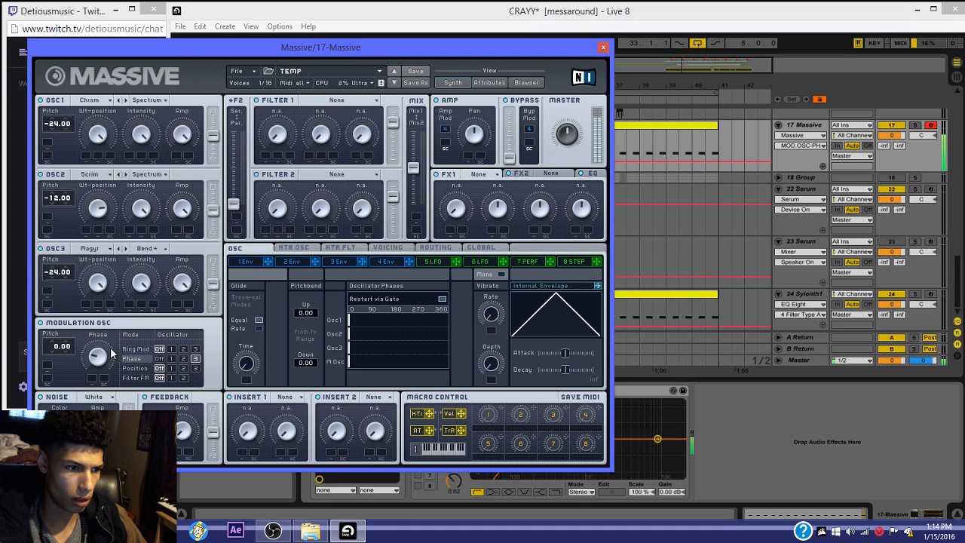
left_click(172, 359)
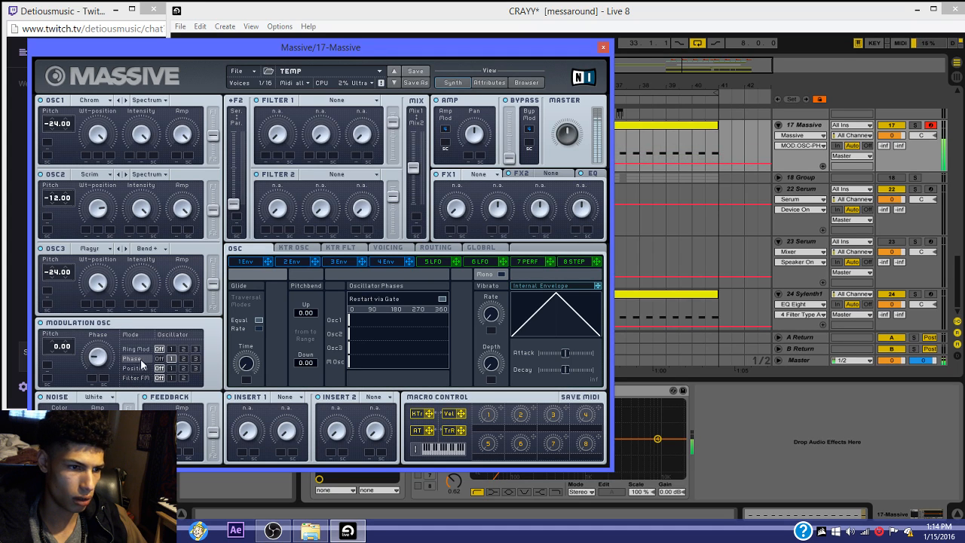
left_click(184, 359)
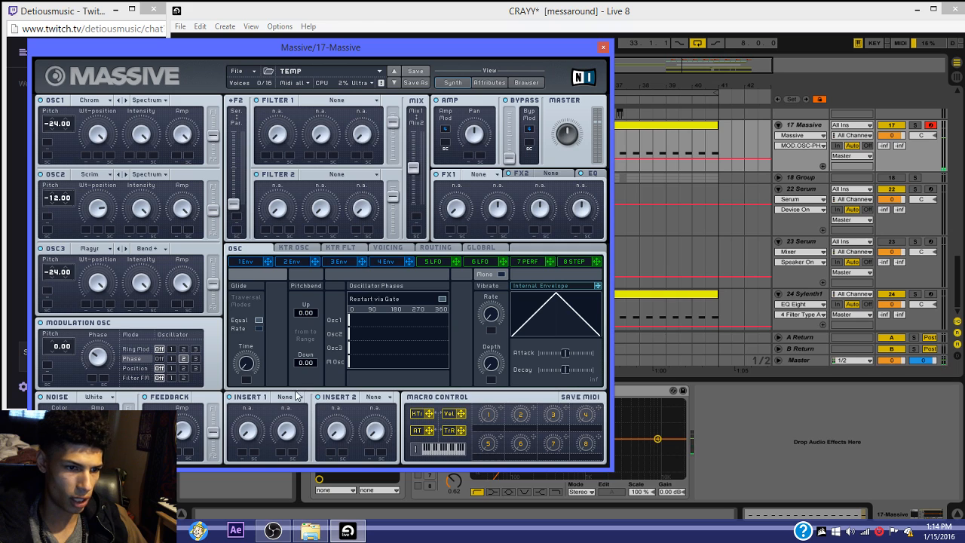
left_click(195, 359)
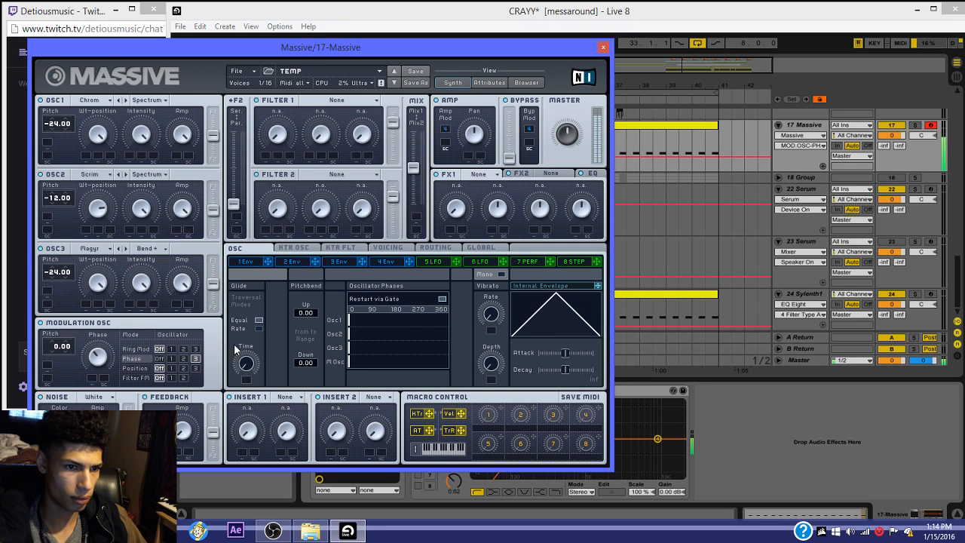
Step: Modulate the modulation oscillator's Phase with 5 LFO, synced at a 1/12 ratio, keeping Phase mode on oscillator 3
left_click(433, 262)
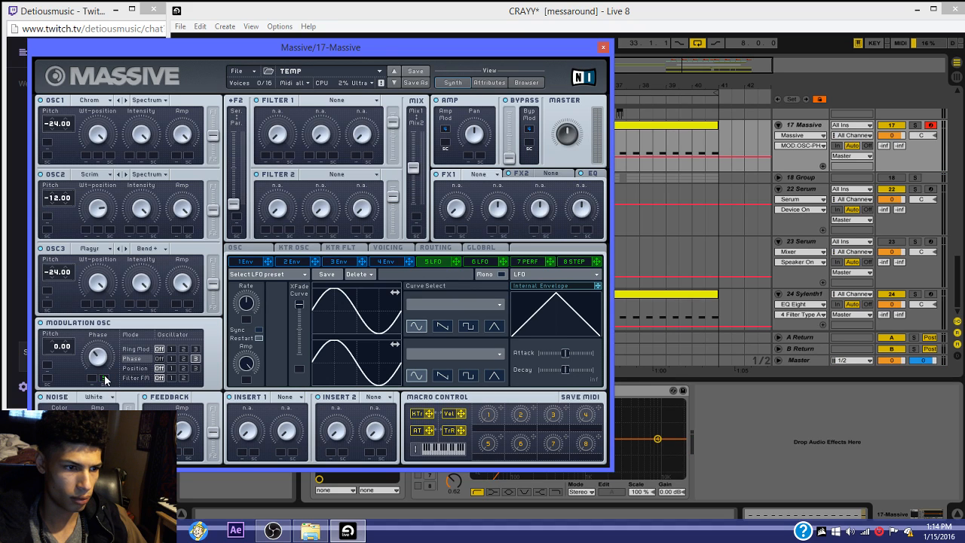
left_click(259, 329)
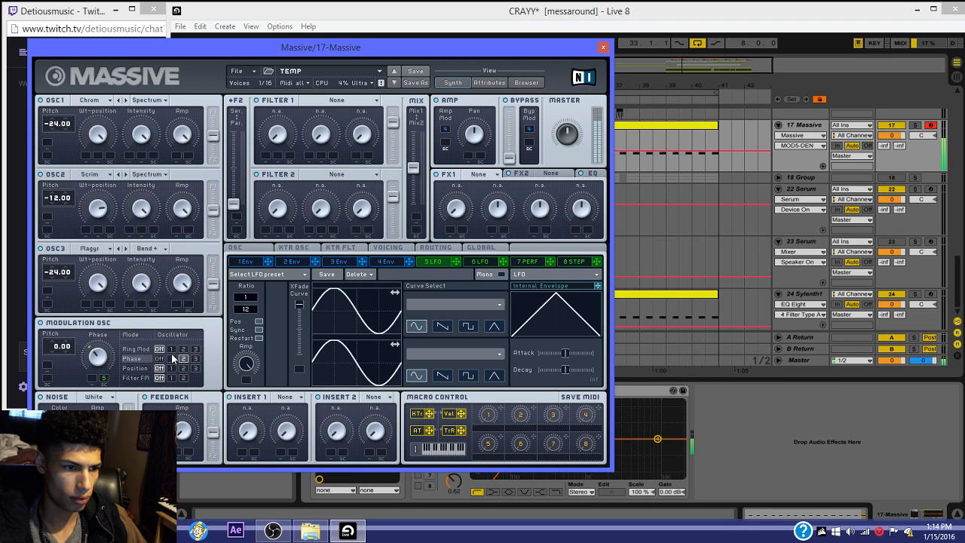
left_click(195, 360)
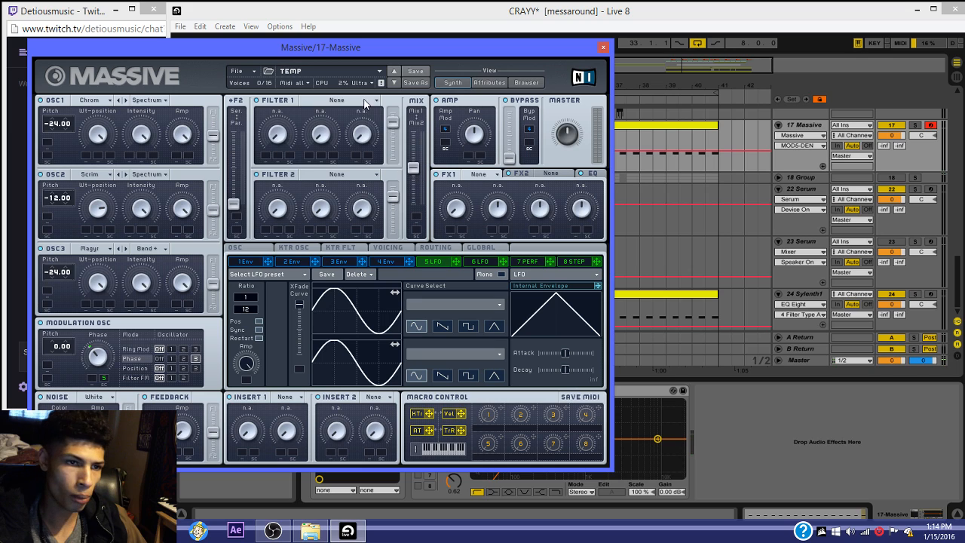
Step: Set Filter 1 to Bandreject and give 6 LFO a falling sawtooth as its first curve
left_click(367, 102)
left_click(335, 162)
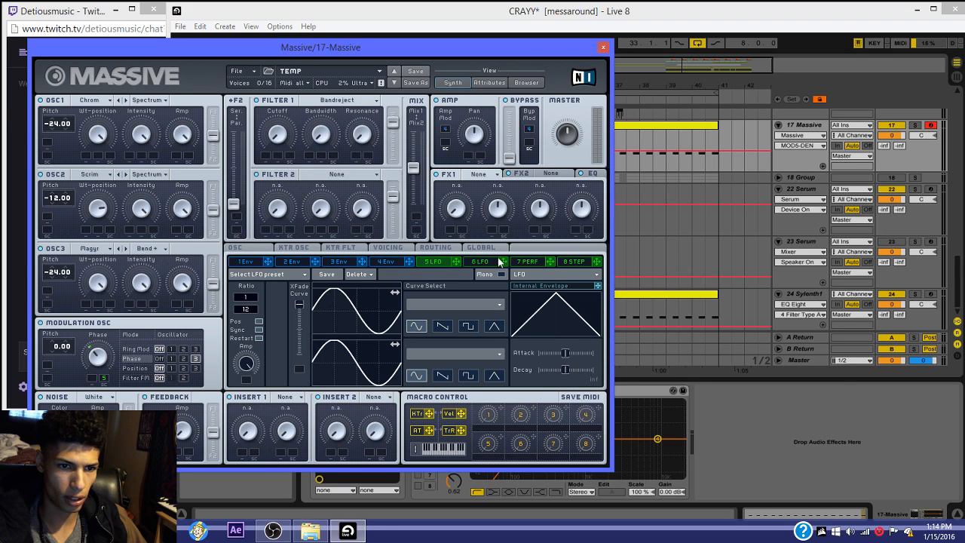
left_click(494, 262)
left_click(443, 325)
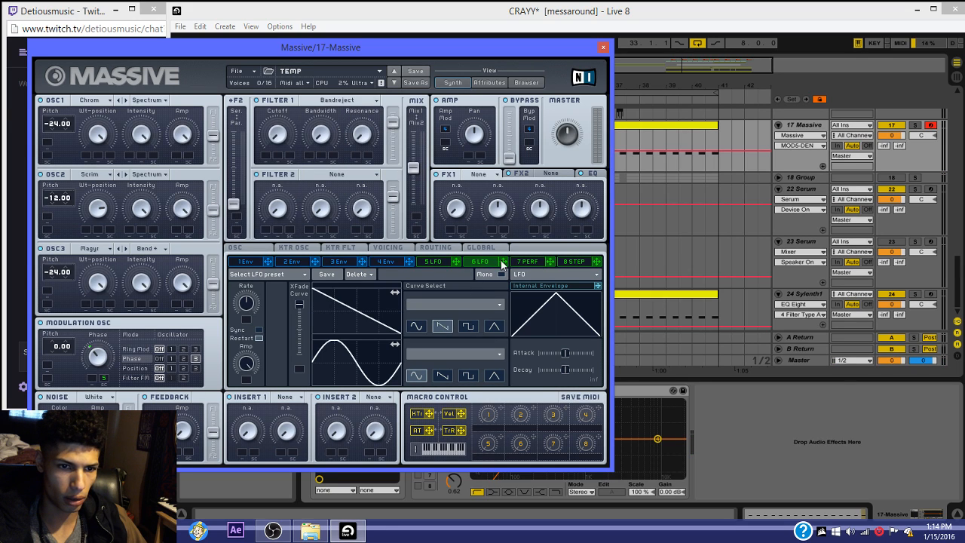
Step: Reselect Bandreject for Filter 1 and set Filter 2 to Double Notch
left_click(324, 101)
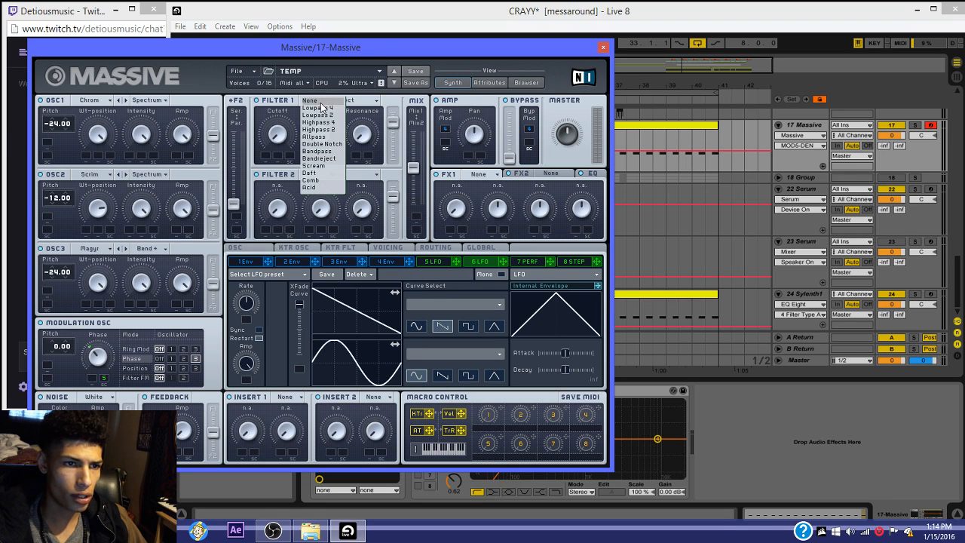
left_click(330, 159)
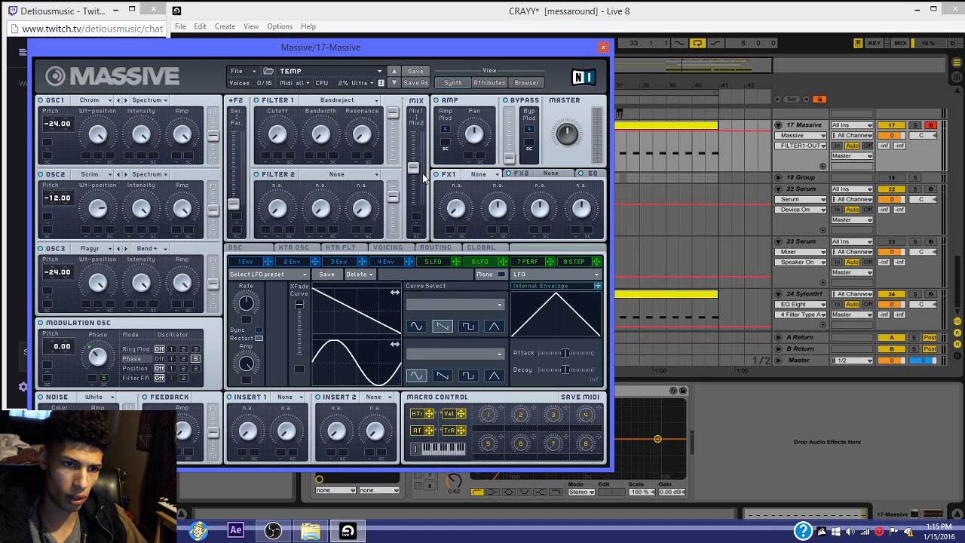
left_click(337, 175)
left_click(331, 226)
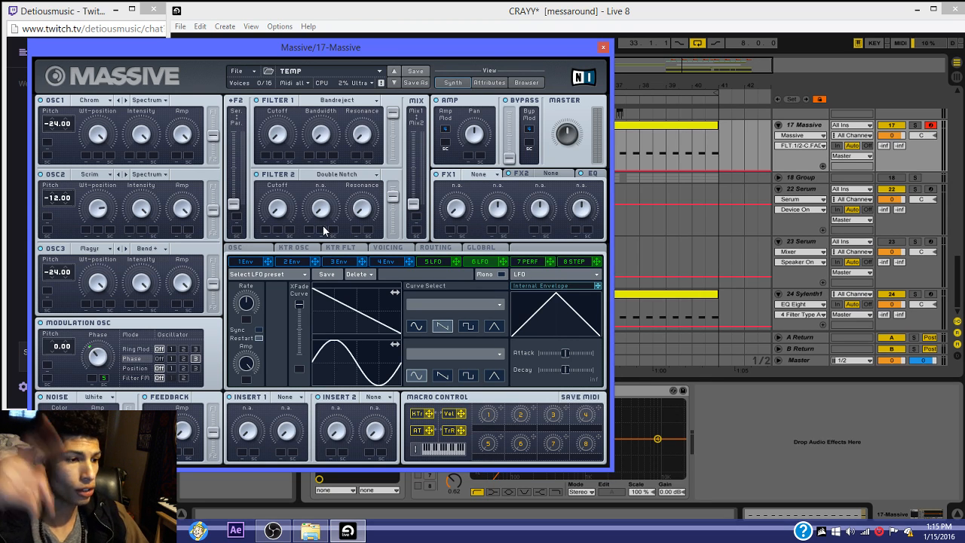
Step: Raise Filter 2's cutoff and resonance, centre the Mix1/Mix2 fader, and return the serial/parallel fader to its starting end after trying the other
left_click_drag(389, 198, 414, 171)
left_click(234, 203)
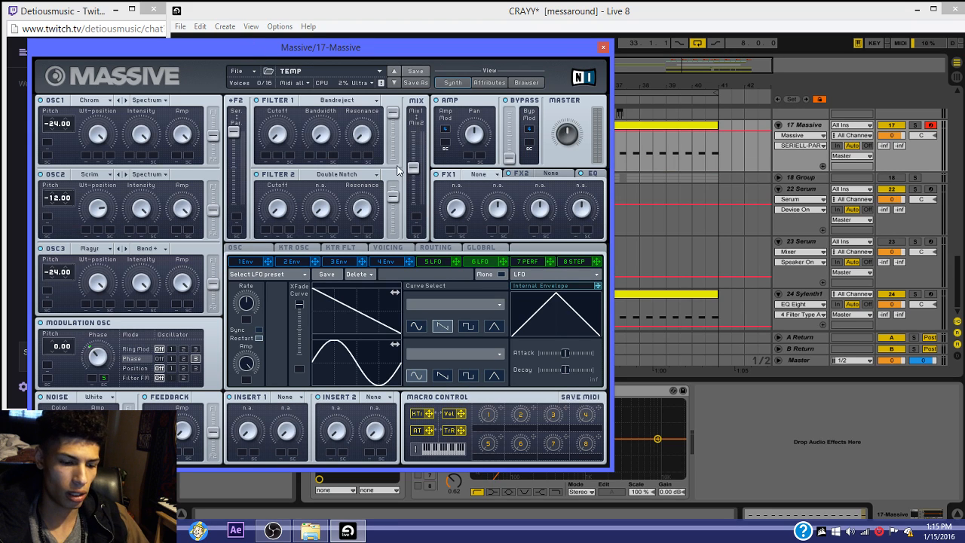
left_click_drag(413, 168, 367, 183)
left_click(294, 146)
left_click_drag(414, 205, 412, 172)
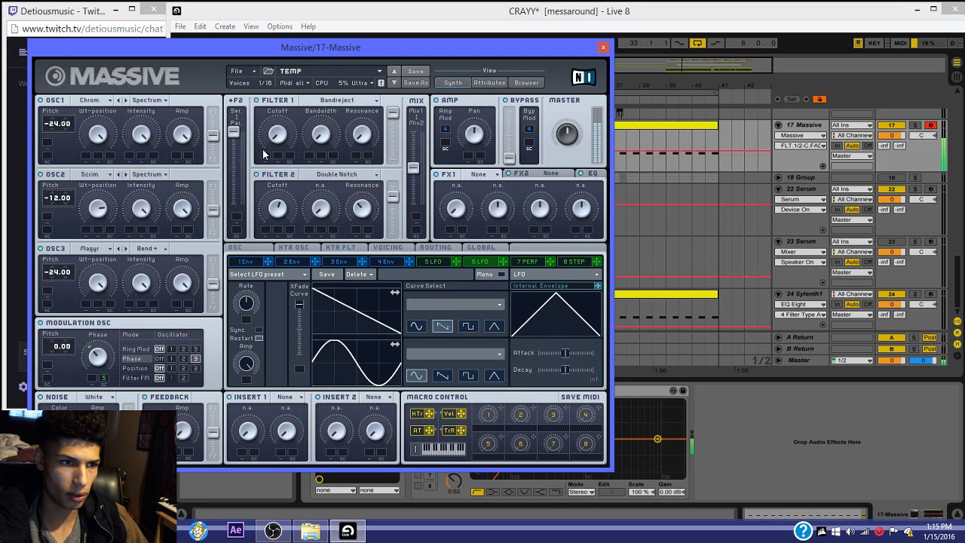
left_click_drag(235, 136, 235, 205)
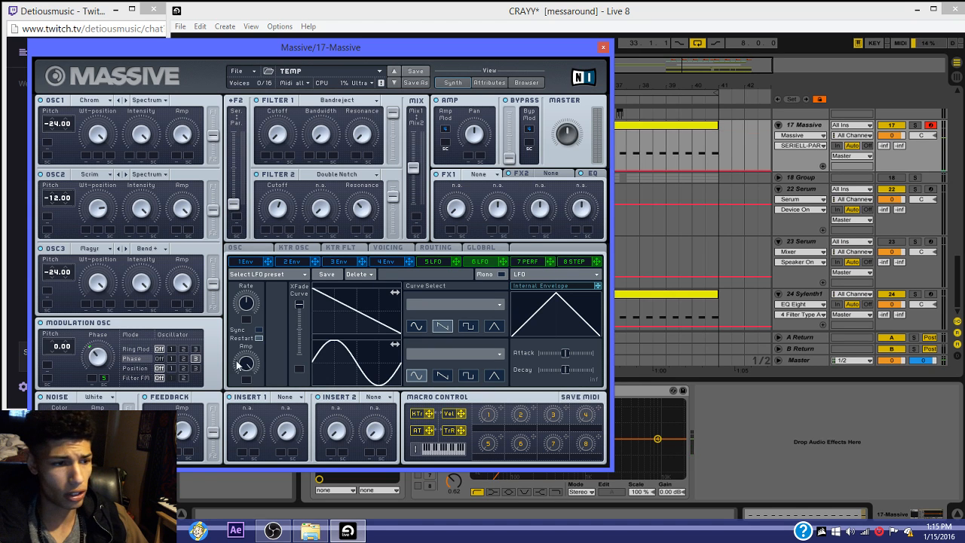
Step: Move the synth window clear of the chat, modulate Filter 2's Cutoff with 6 LFO and sync that LFO at a 1/1 ratio
left_click_drag(106, 42, 251, 35)
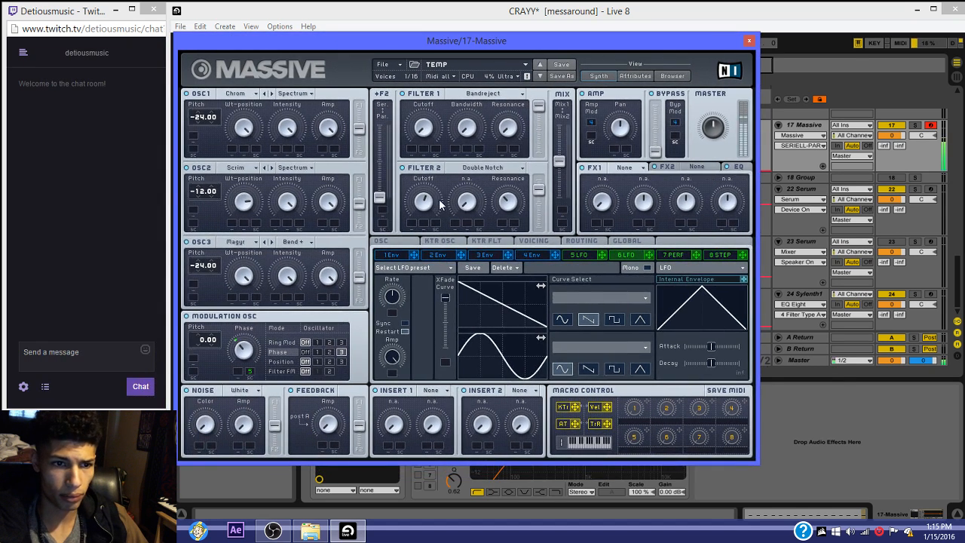
left_click_drag(649, 255, 437, 243)
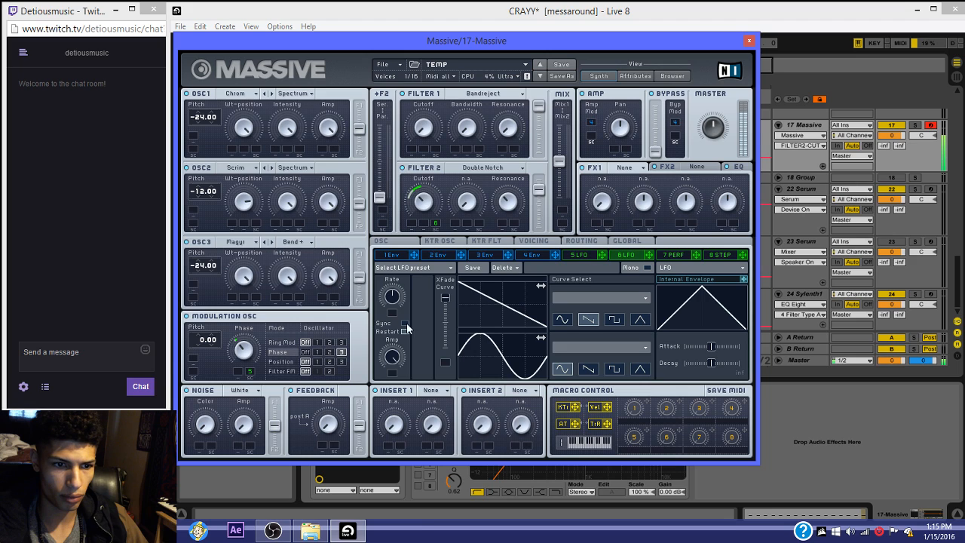
left_click(405, 324)
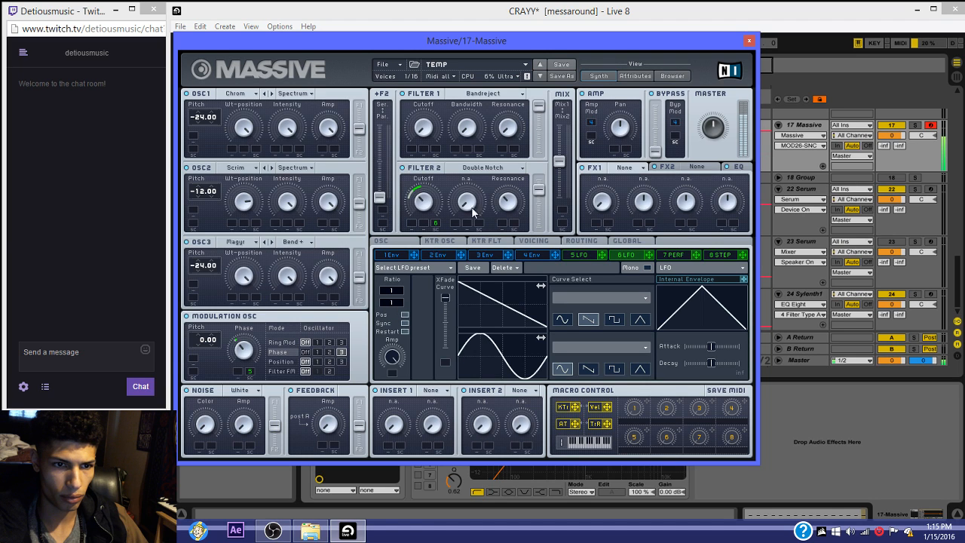
Step: Adjust 6 LFO's modulation depth on Filter 2's Cutoff, set the LFO ratio to 1/2 and turn on its Restart option
mouse_move(419, 193)
left_mouse_down()
mouse_move(427, 220)
mouse_move(427, 207)
left_mouse_up()
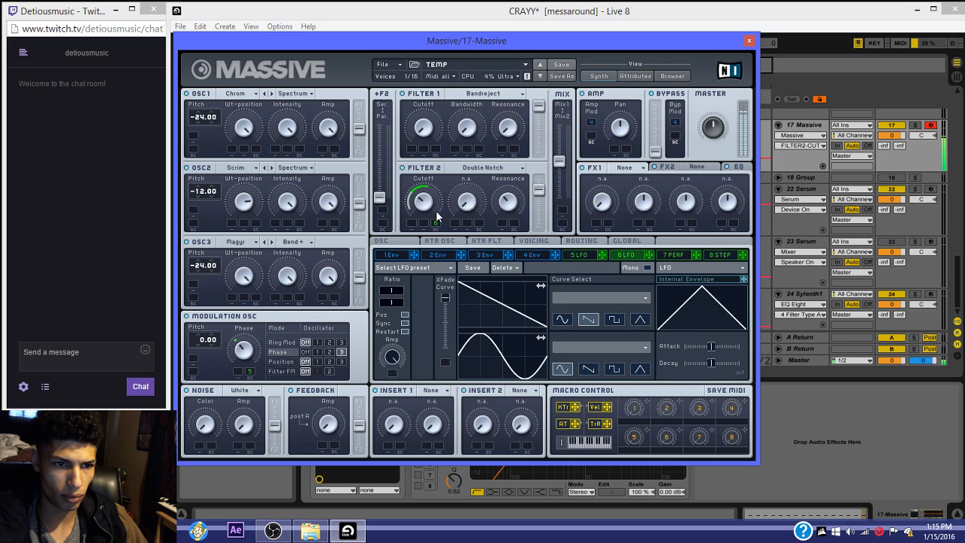
left_click(391, 302)
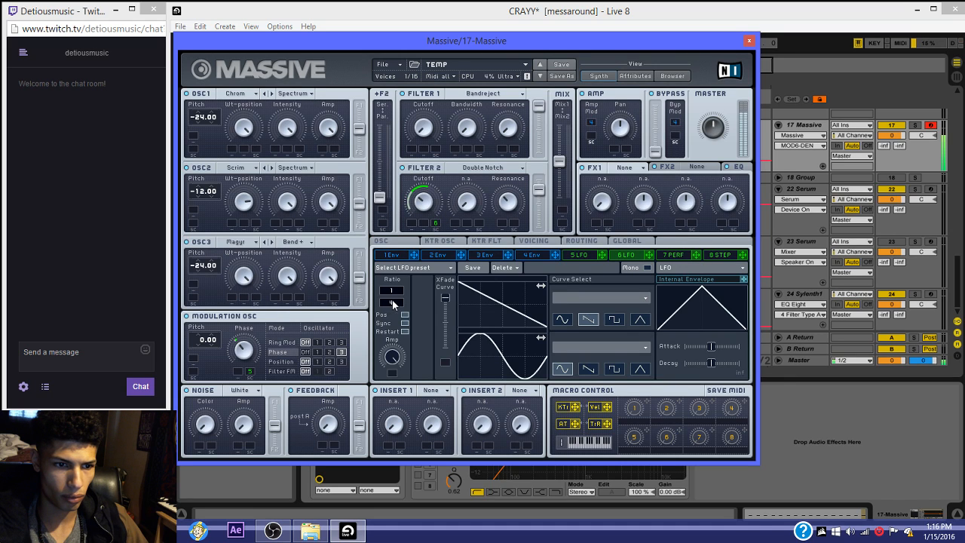
left_click(420, 202)
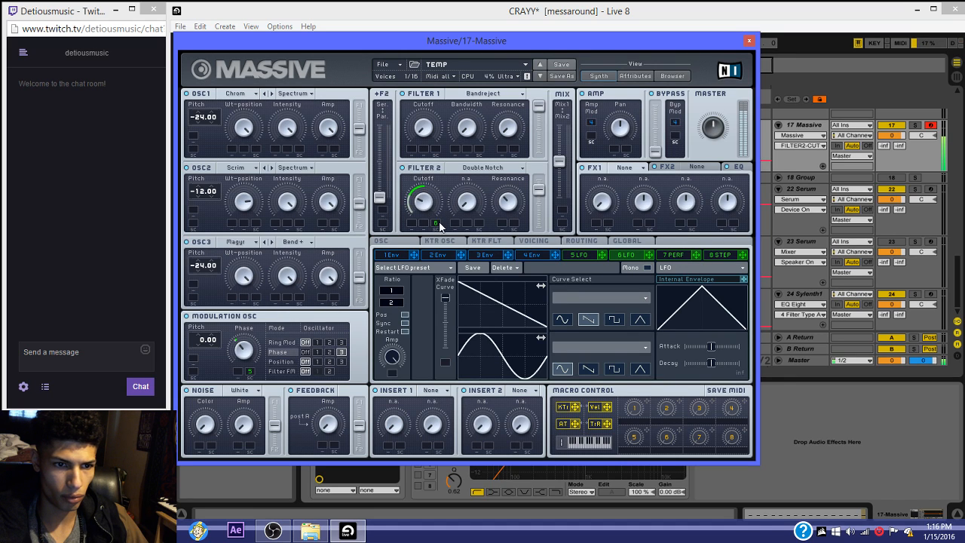
left_click(407, 328)
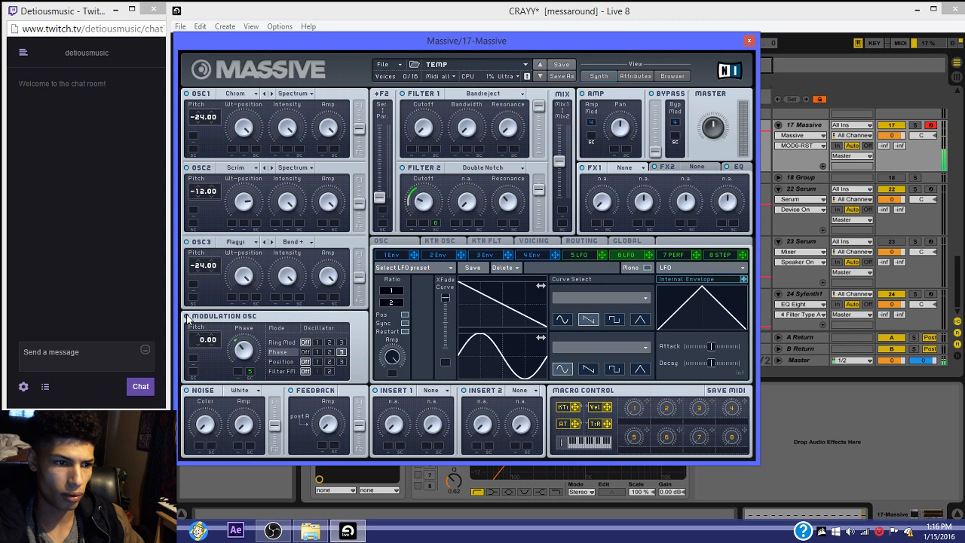
Step: Try the options of the 5 LFO slot that modulates the modulation oscillator's Phase
right_click(251, 371)
left_click(259, 390)
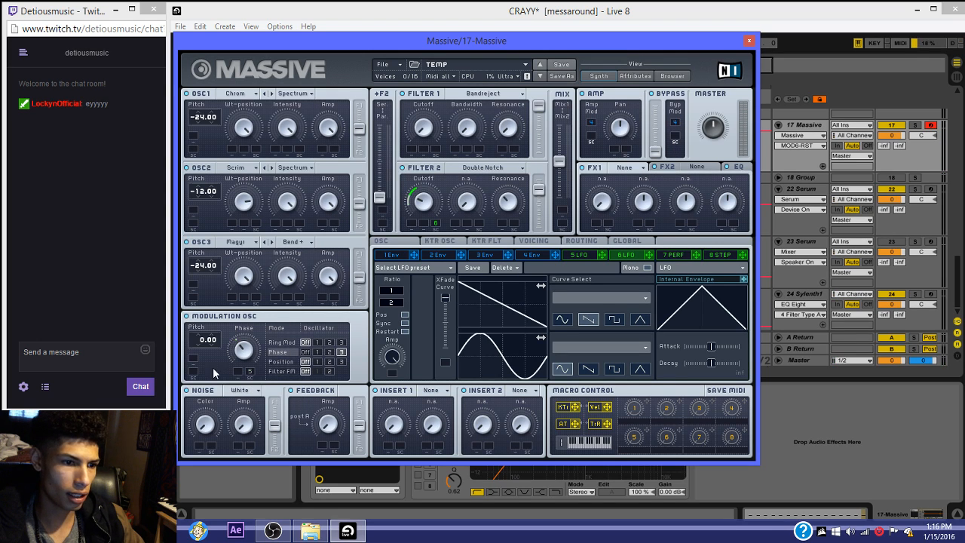
right_click(252, 372)
left_click(261, 398)
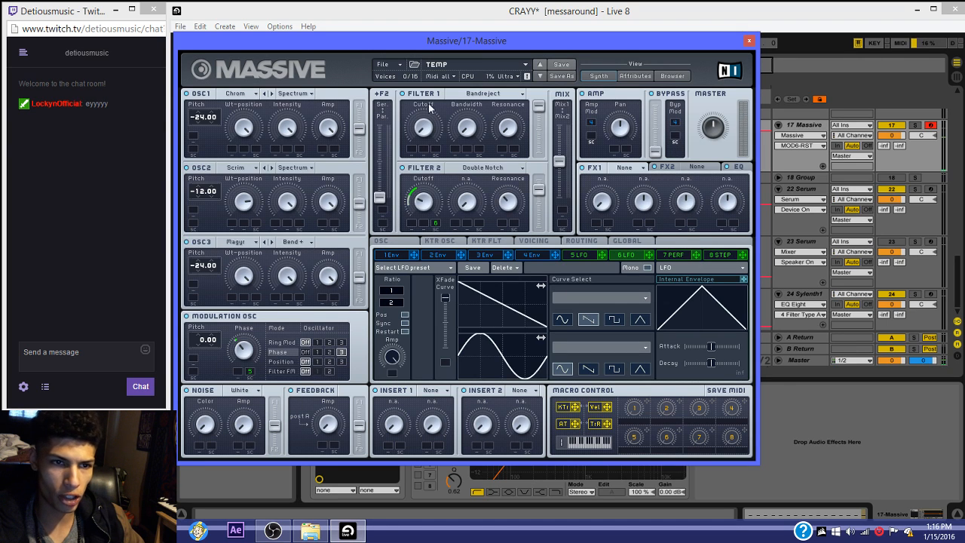
Step: Raise Filter 1's Bandwidth to its midpoint and lower its Cutoff
left_click_drag(424, 136, 427, 131)
left_click(478, 135)
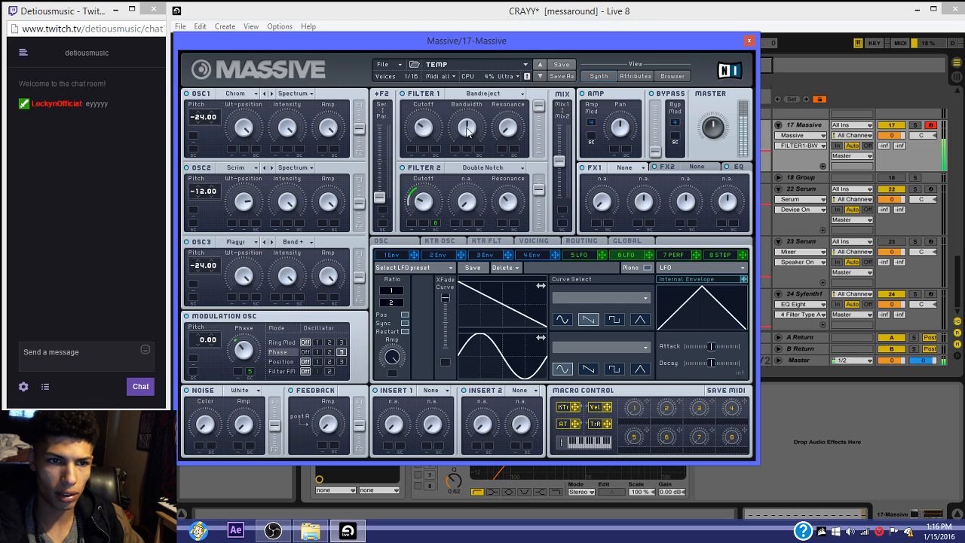
left_click(427, 126)
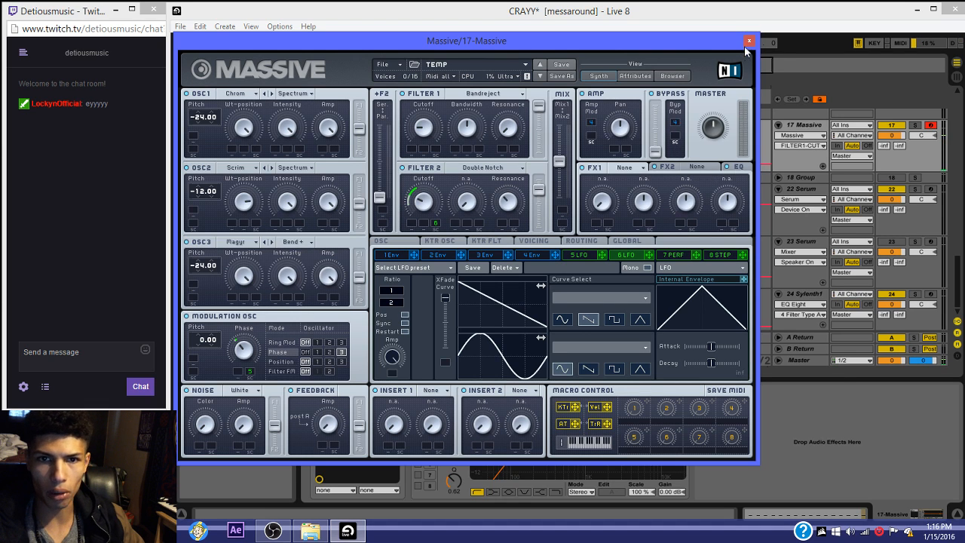
Step: Turn off the EQ Eight on the 17 Massive track and reopen the Massive window
left_click(749, 41)
left_click(575, 130)
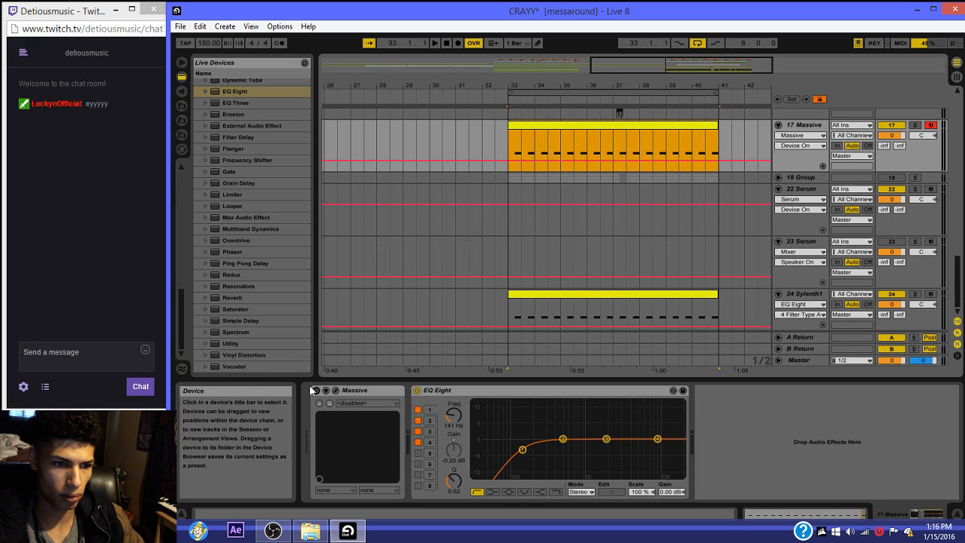
left_click(336, 390)
left_click(417, 390)
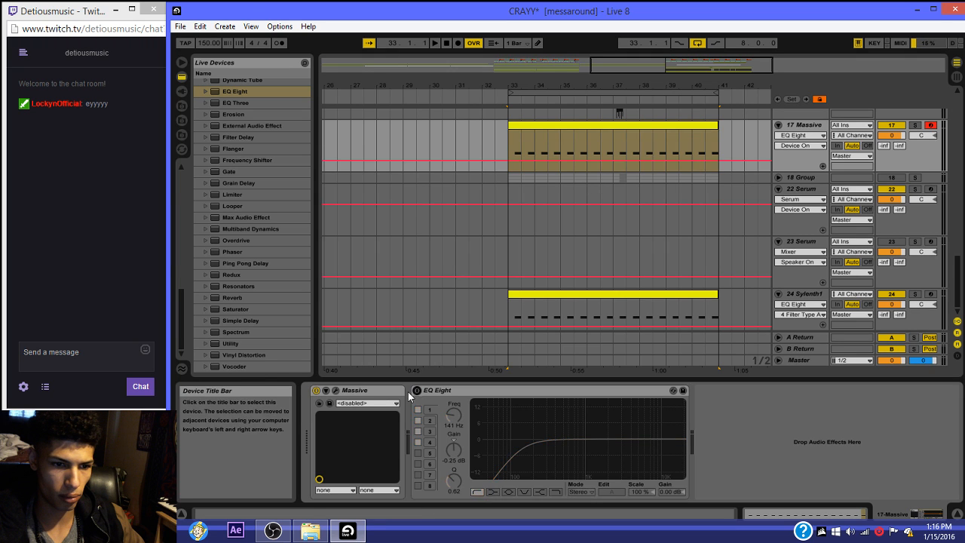
left_click(599, 138)
left_click(336, 390)
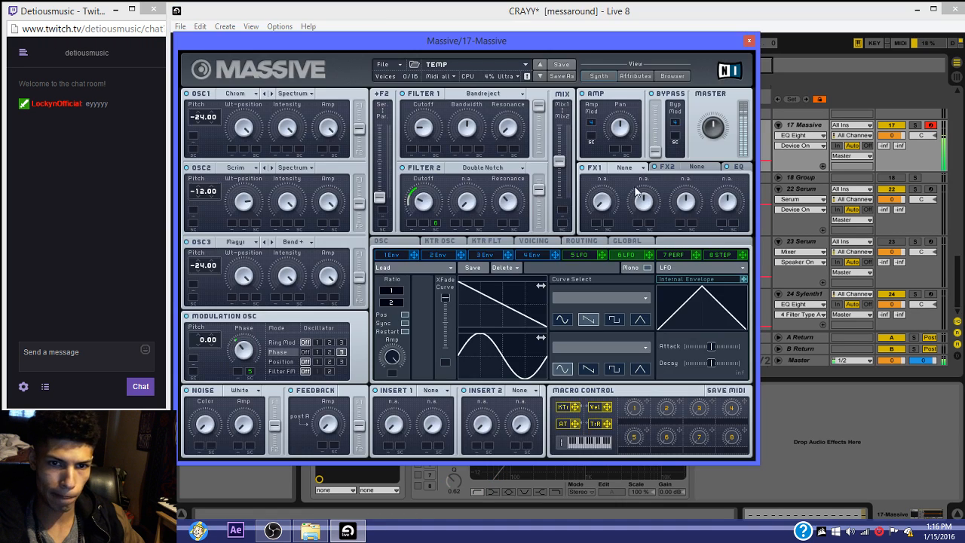
Step: Bring up the synth's EQ controls, raise Filter 1's Cutoff and modulate that Cutoff with 6 LFO
left_click(735, 167)
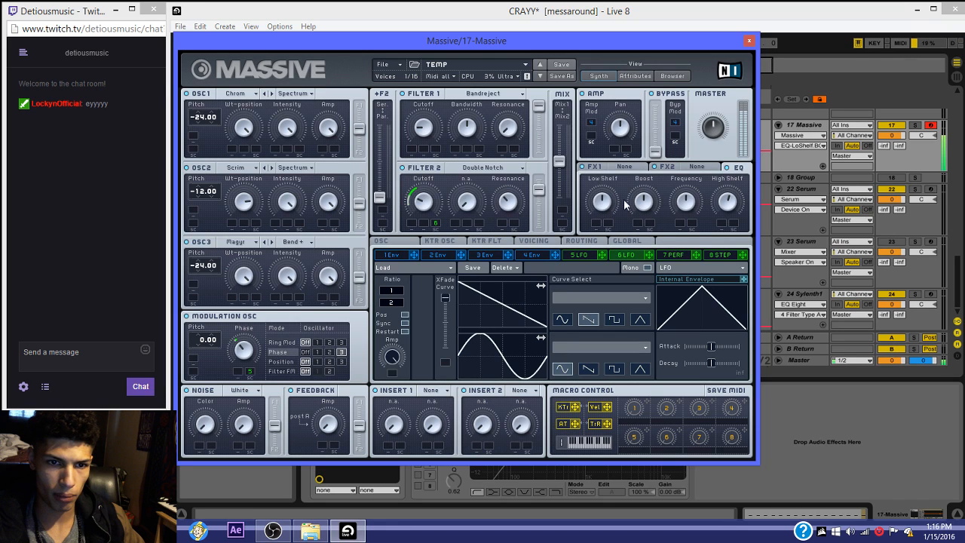
left_click_drag(422, 127, 434, 85)
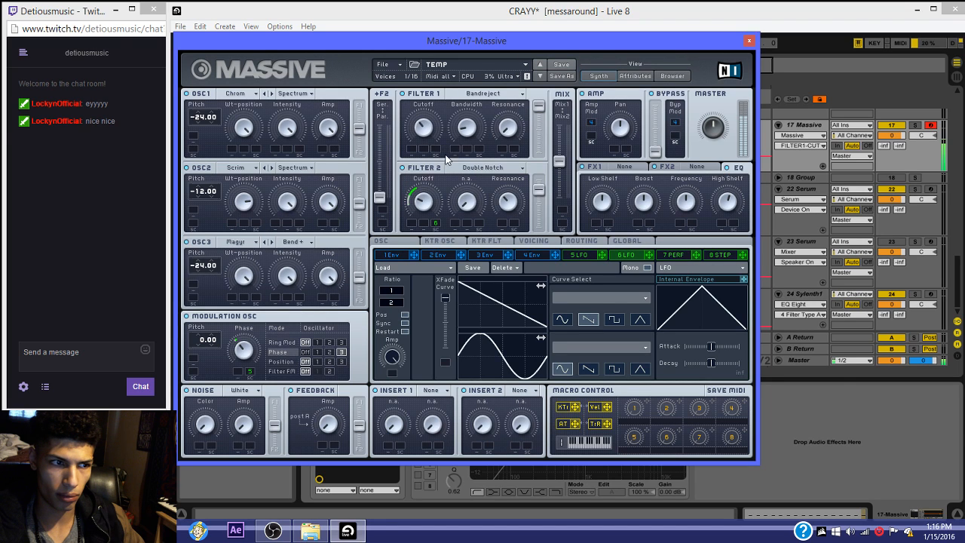
left_click_drag(650, 257, 432, 129)
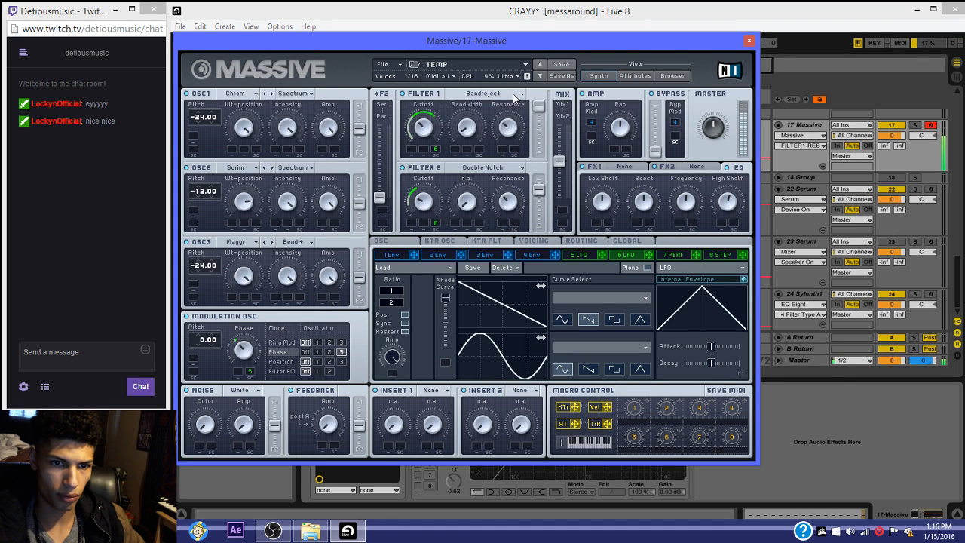
Step: Try Chorus and Tele Tube as the FX1 effect
left_click(624, 167)
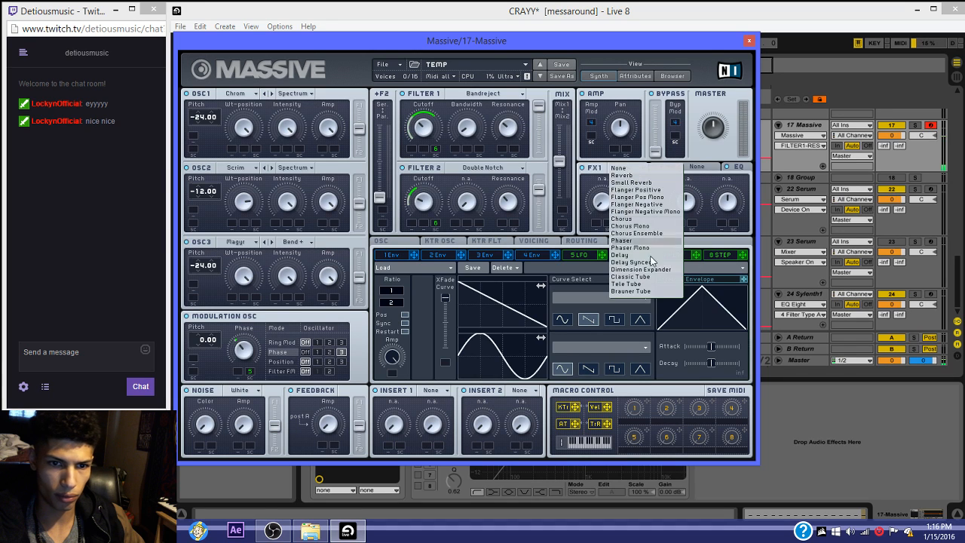
left_click(635, 220)
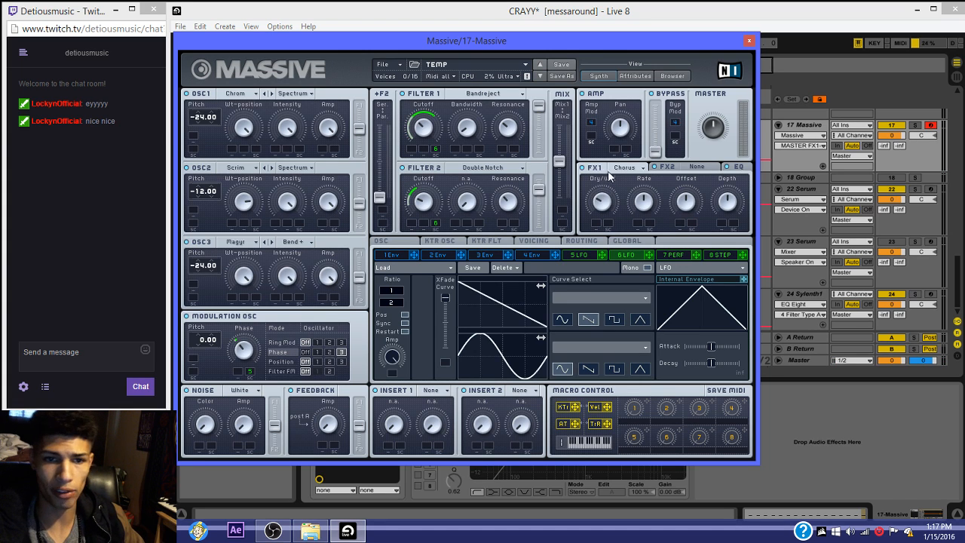
left_click(620, 169)
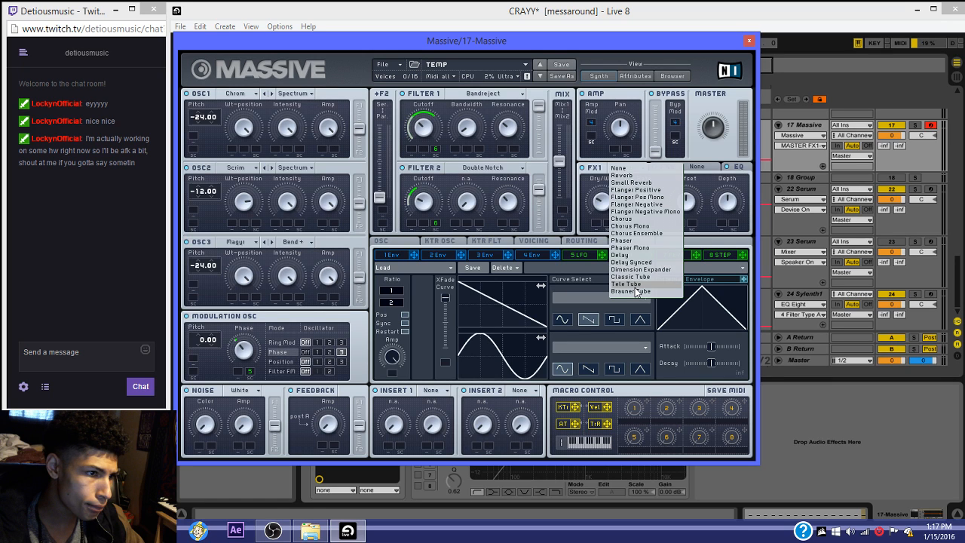
left_click(635, 283)
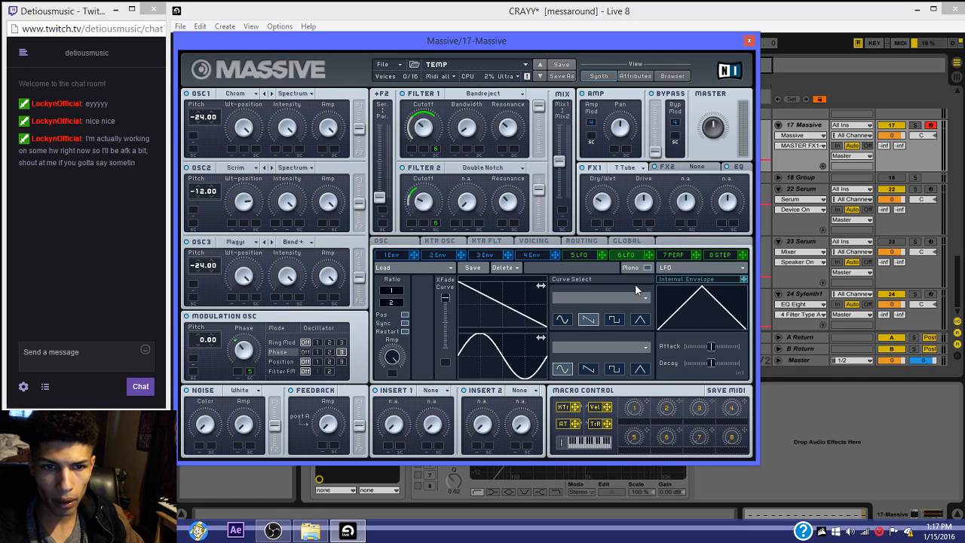
Step: Try Dimension Expander with reduced Size, and Brauner Tube with raised Dry/Wet and Drive, as the FX1 effect
left_click(628, 168)
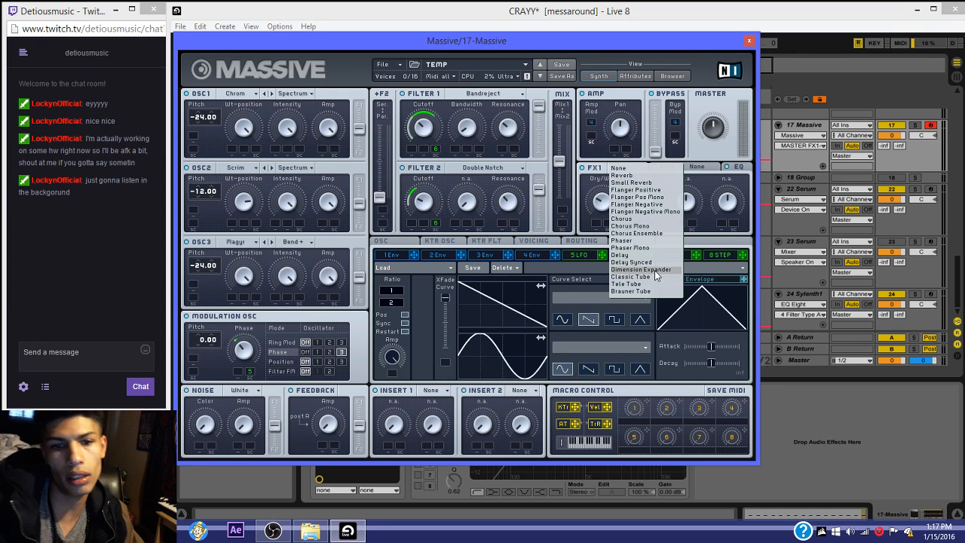
left_click(642, 269)
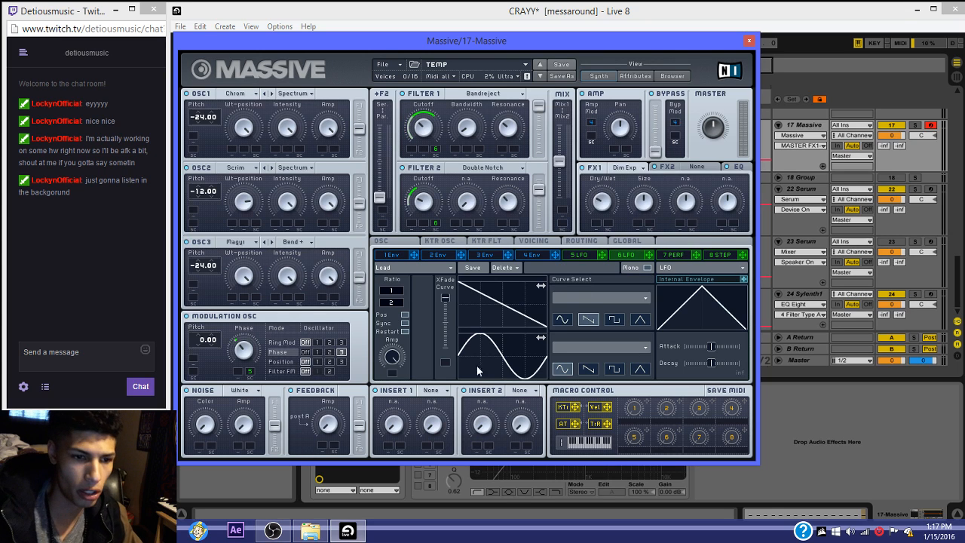
left_click(443, 392)
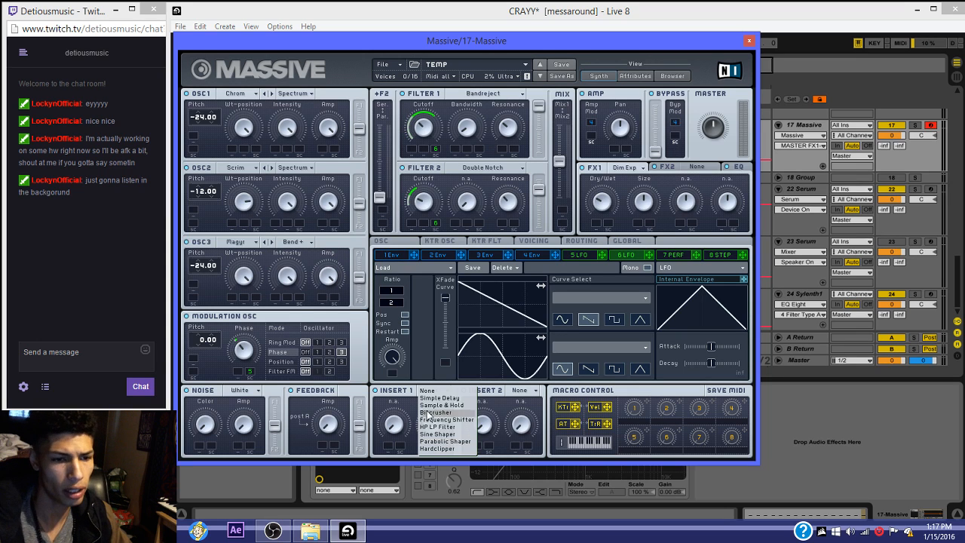
left_click(357, 390)
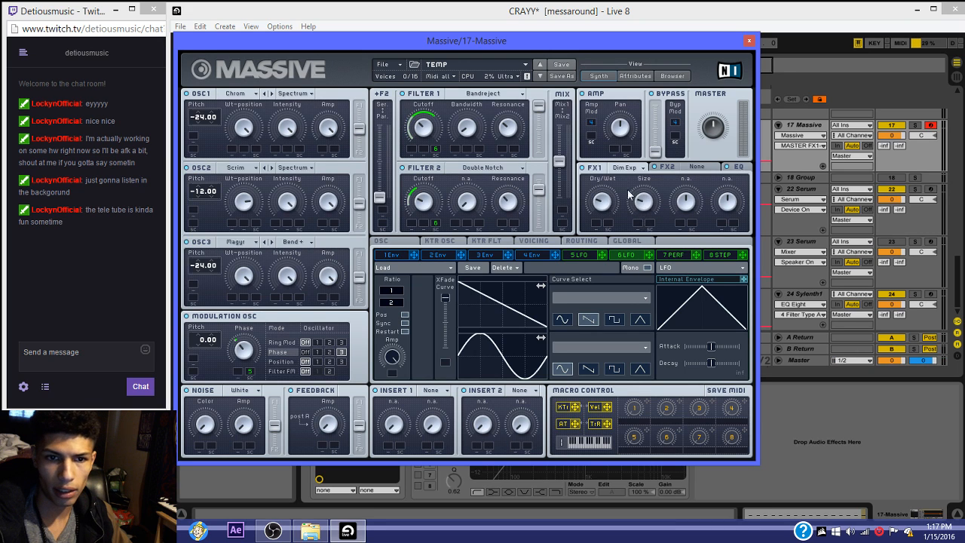
left_click(626, 168)
left_click(595, 263)
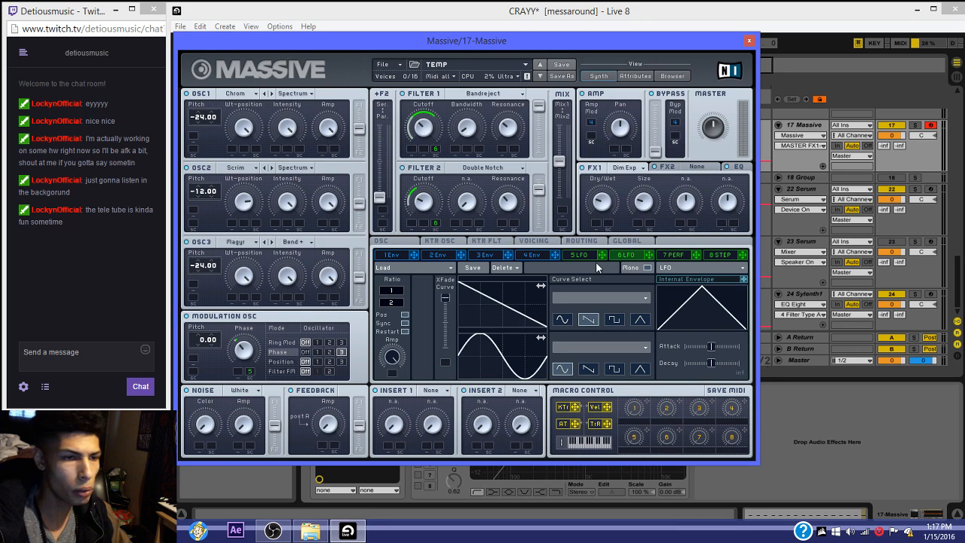
left_click(625, 169)
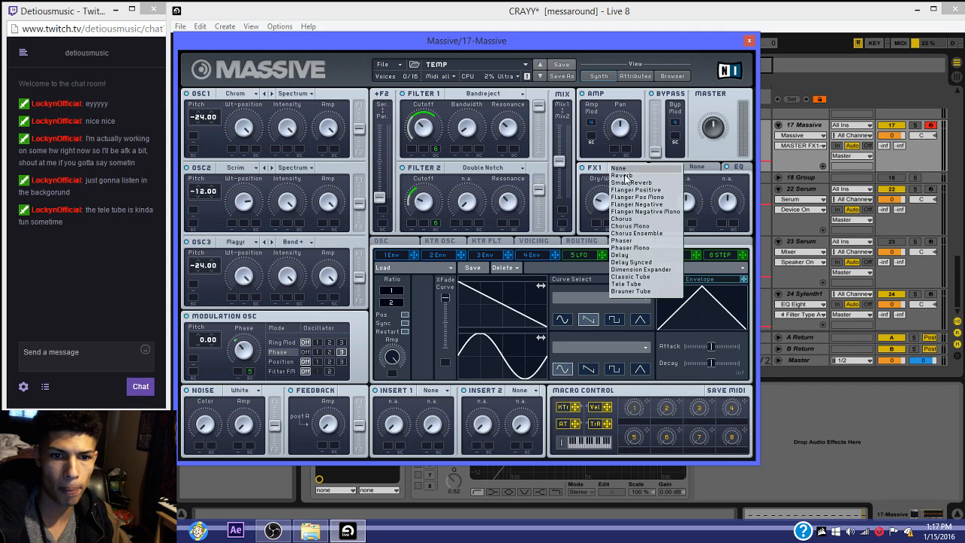
left_click(626, 291)
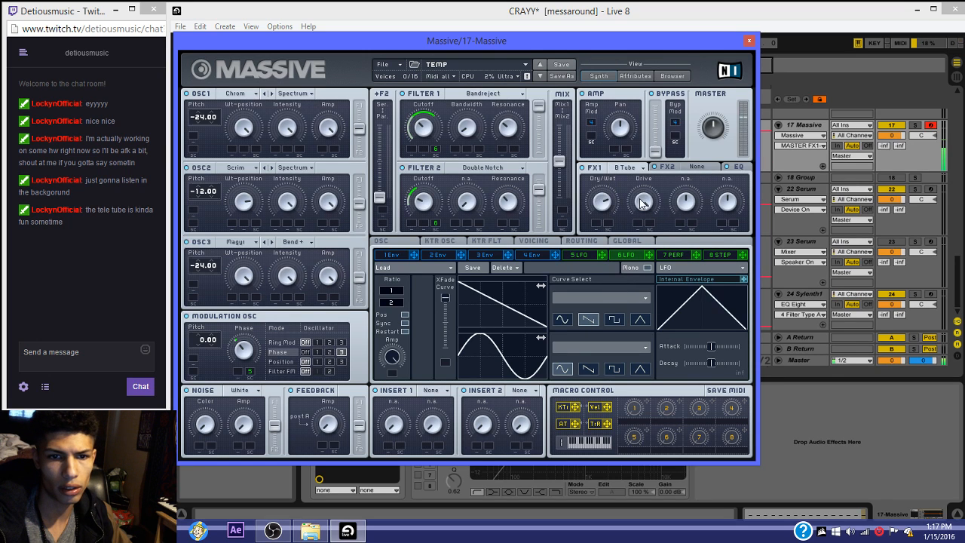
Step: Set FX1 to Dimension Expander and FX2 to Chorus
left_click(628, 168)
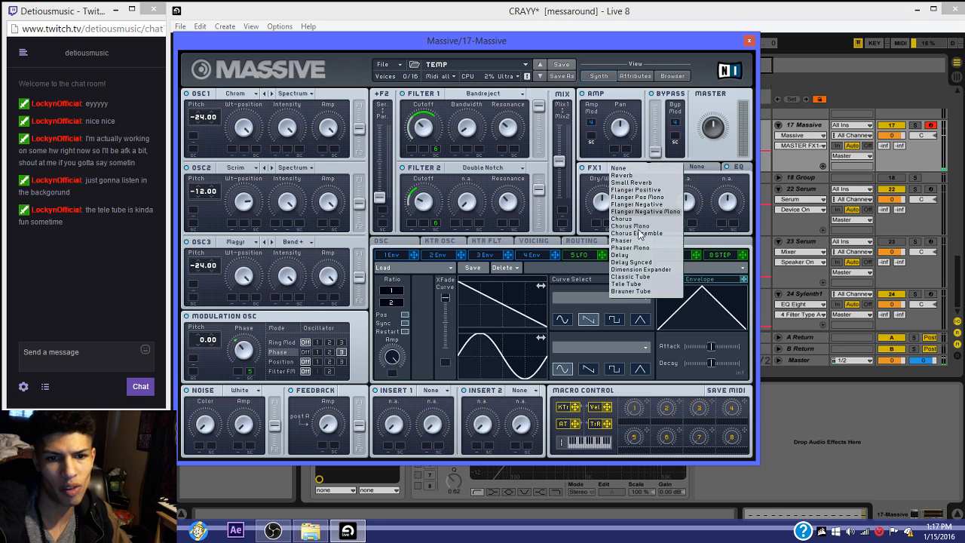
left_click(649, 275)
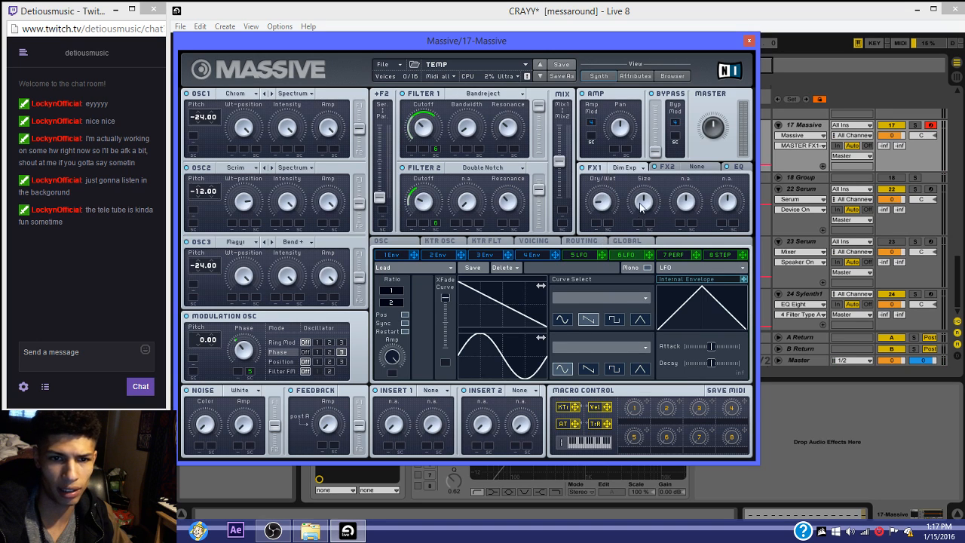
left_click(697, 166)
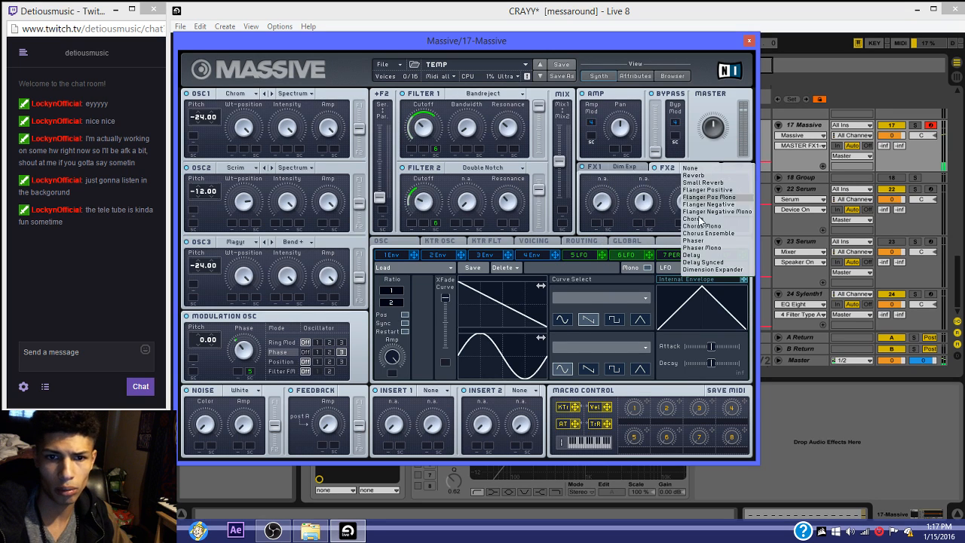
left_click(695, 220)
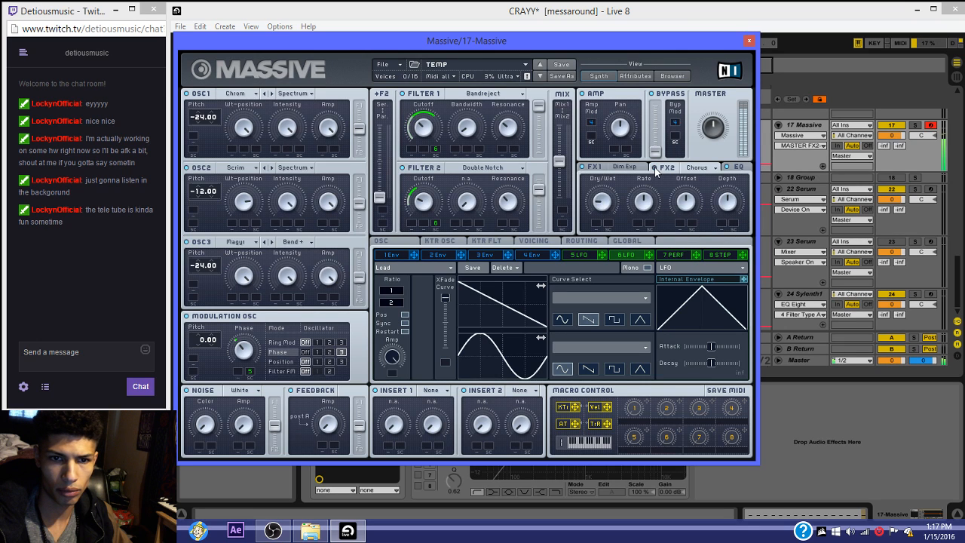
Step: Set the voicing's Unisono to 4 and lower the Master volume
left_click(532, 241)
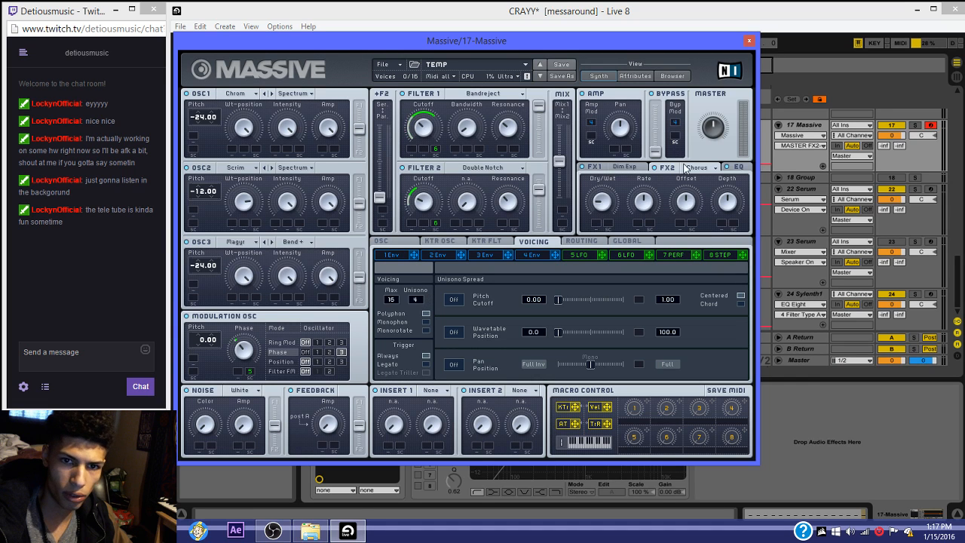
left_click(716, 135)
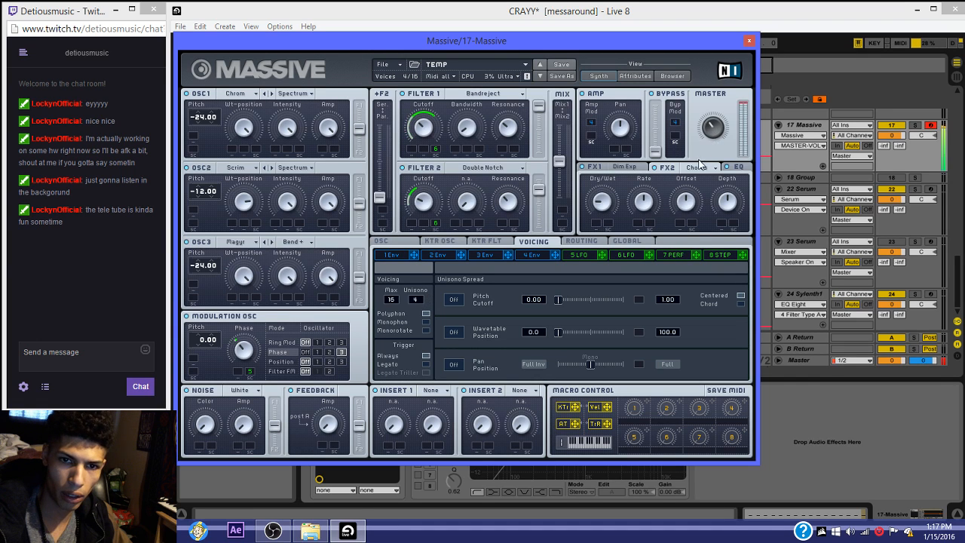
Step: Try phase modulation on oscillator 1, return it to oscillator 3, and lower OSC2's Wt-position to its midpoint
left_click(317, 352)
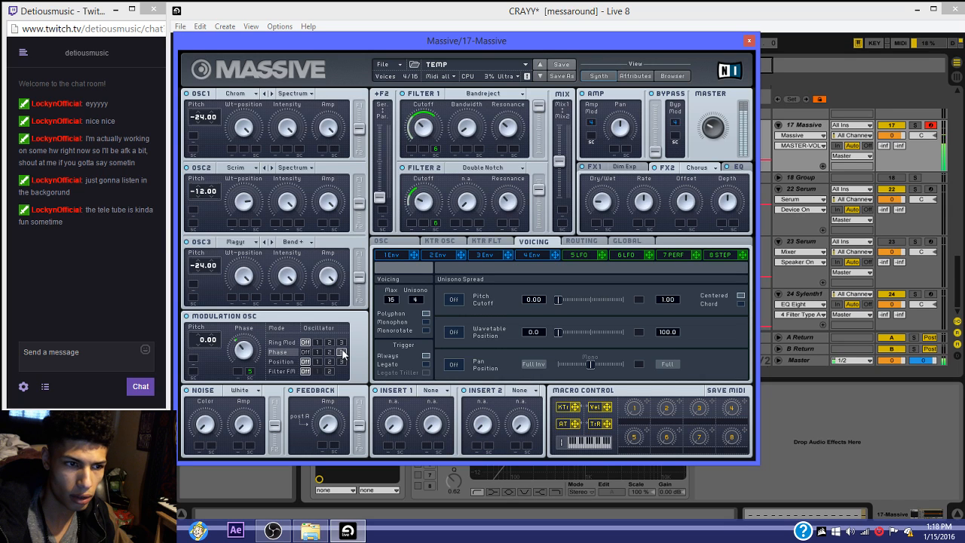
left_click(341, 351)
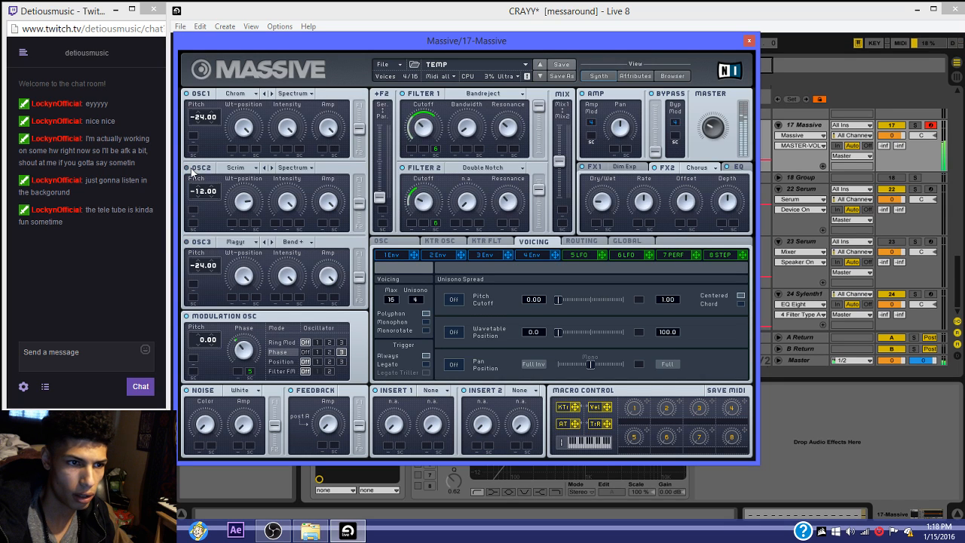
left_click(200, 197)
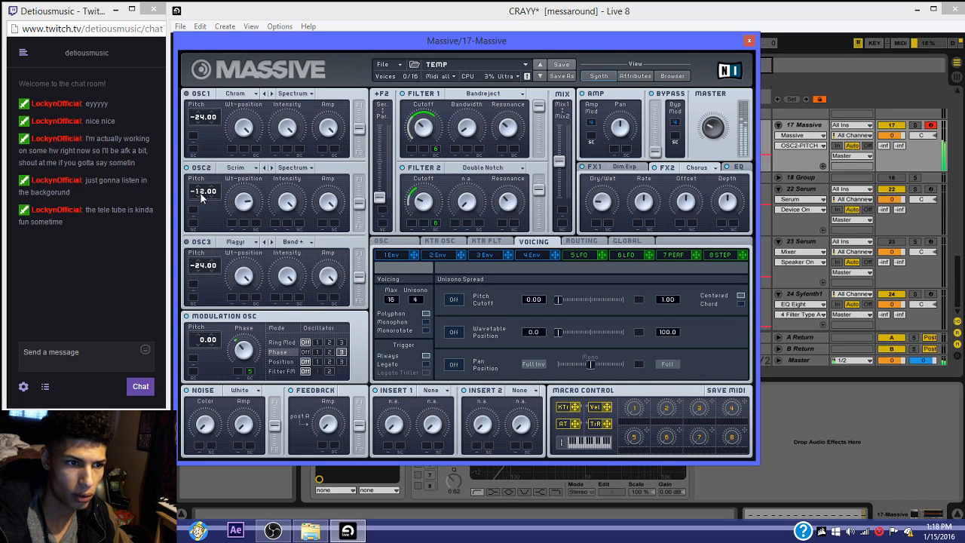
left_click_drag(249, 208, 247, 275)
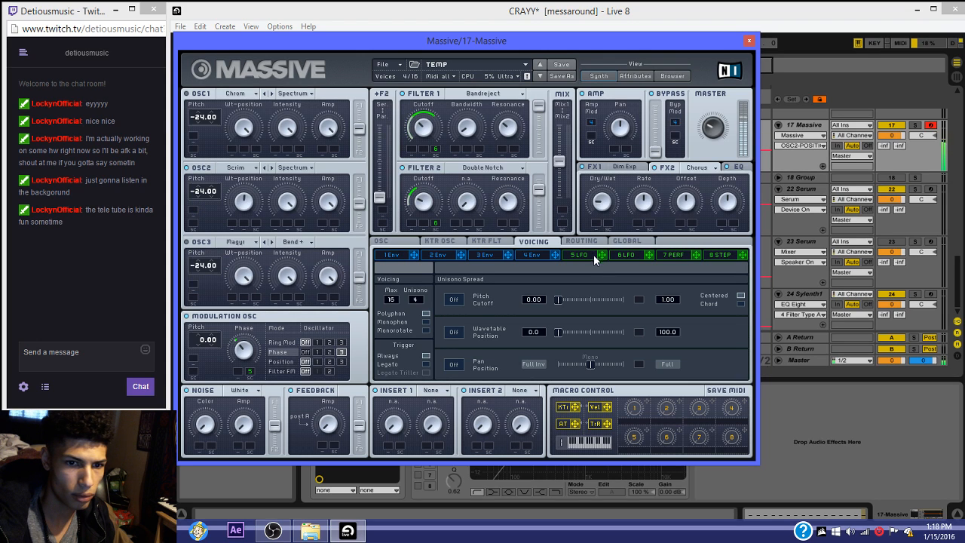
Step: Assign LFO 5 to OSC2's Wt-position and reduce its modulation range
left_click_drag(601, 256, 256, 242)
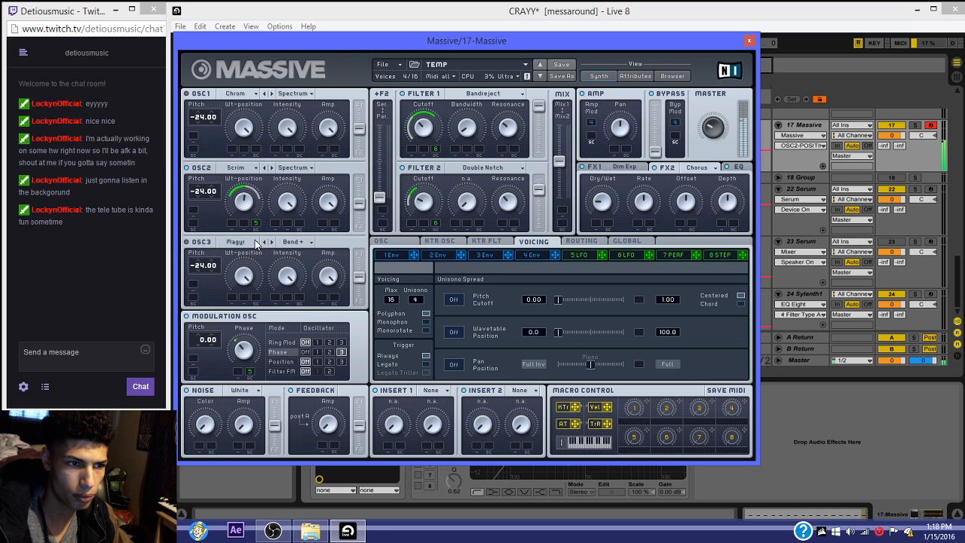
left_click_drag(259, 199, 261, 231)
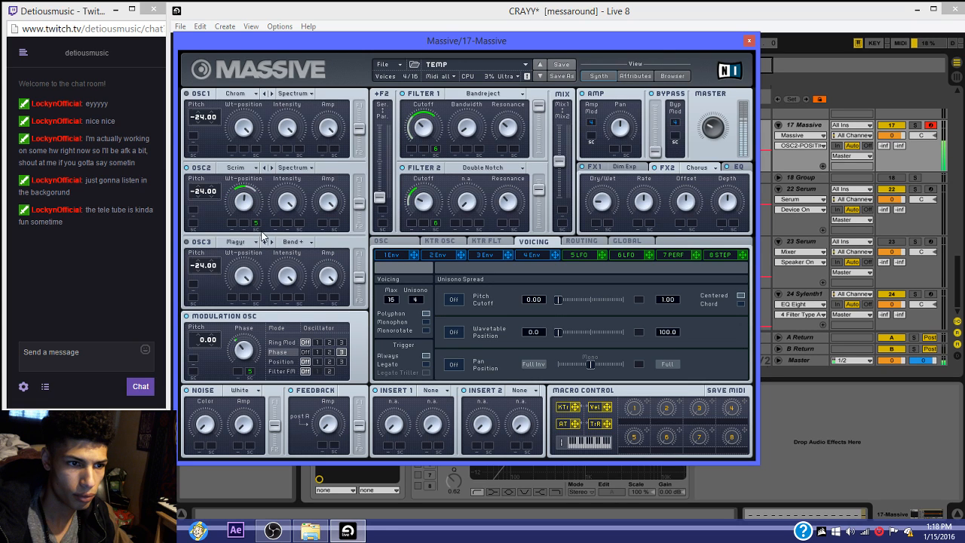
Step: Modulate the Amp of OSC1 and OSC2 with LFO 5, and remove the modulation from OSC1's Wt-position
left_click(627, 255)
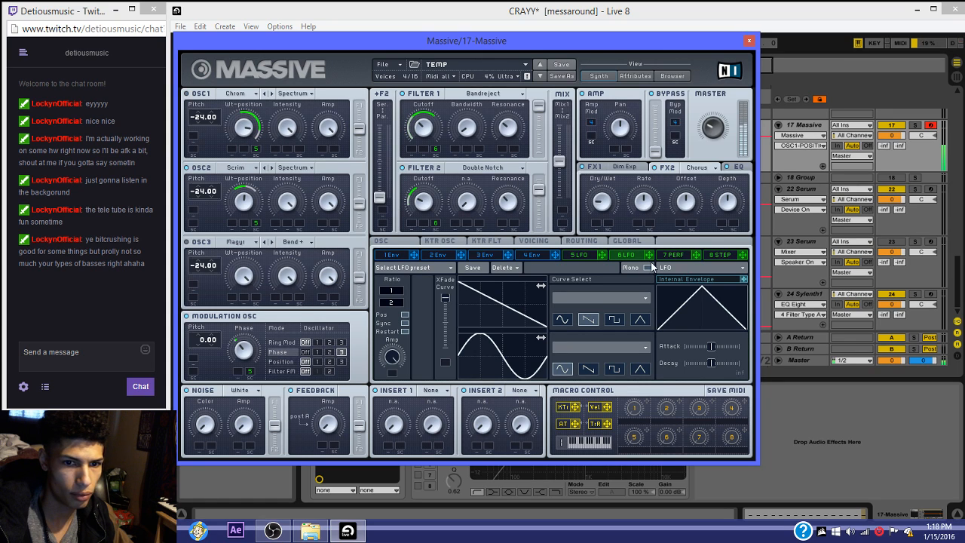
left_click_drag(648, 255, 334, 223)
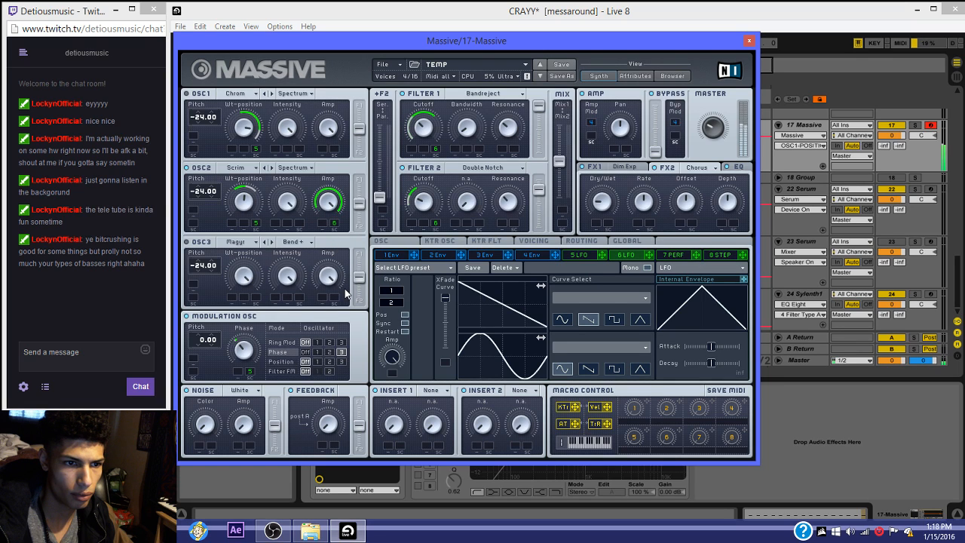
left_click_drag(601, 256, 334, 223)
left_click_drag(601, 256, 329, 155)
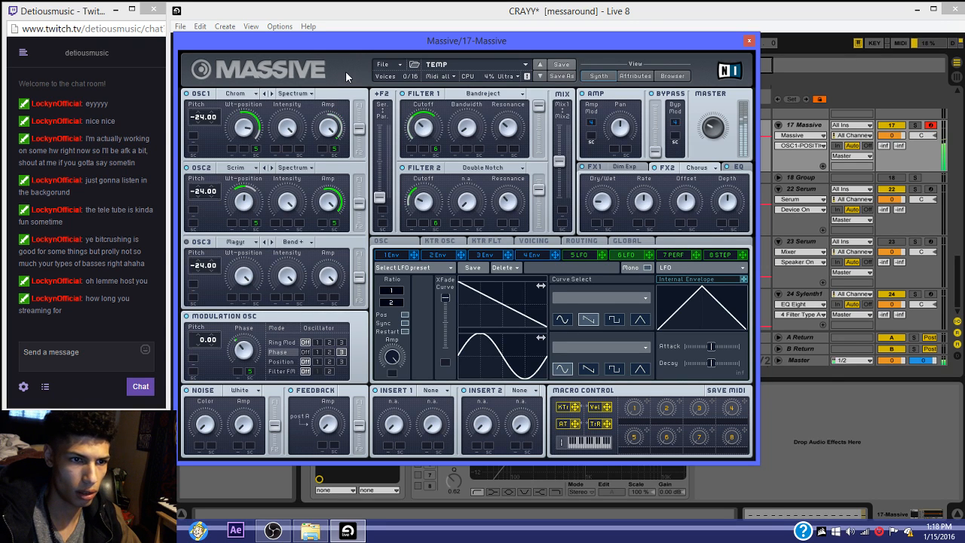
left_click_drag(346, 97, 347, 165)
right_click(255, 148)
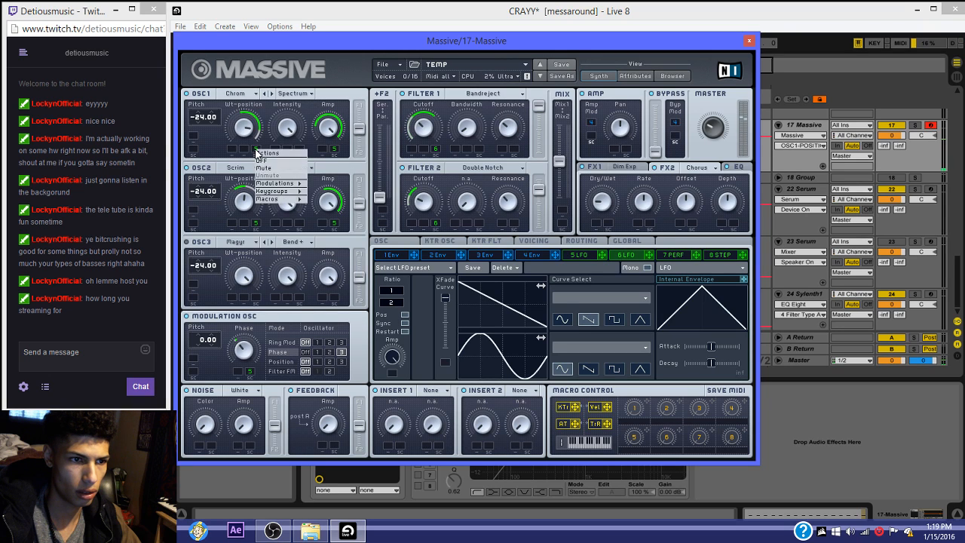
left_click(272, 160)
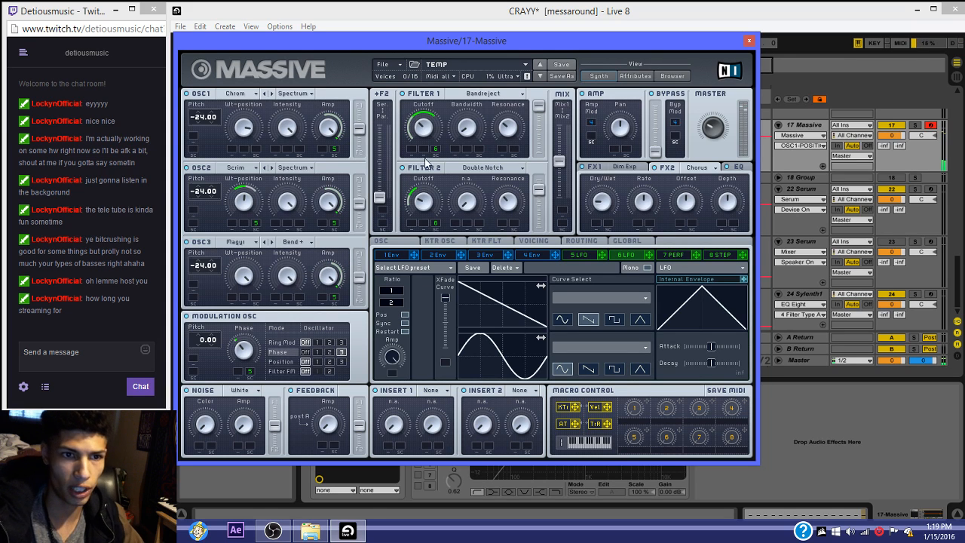
Step: Modulate Filter 1's Bandwidth with LFO 5, try a higher Filter 1 Cutoff, and try LFO 5 on Filter 2's Cutoff
left_click_drag(469, 128, 470, 94)
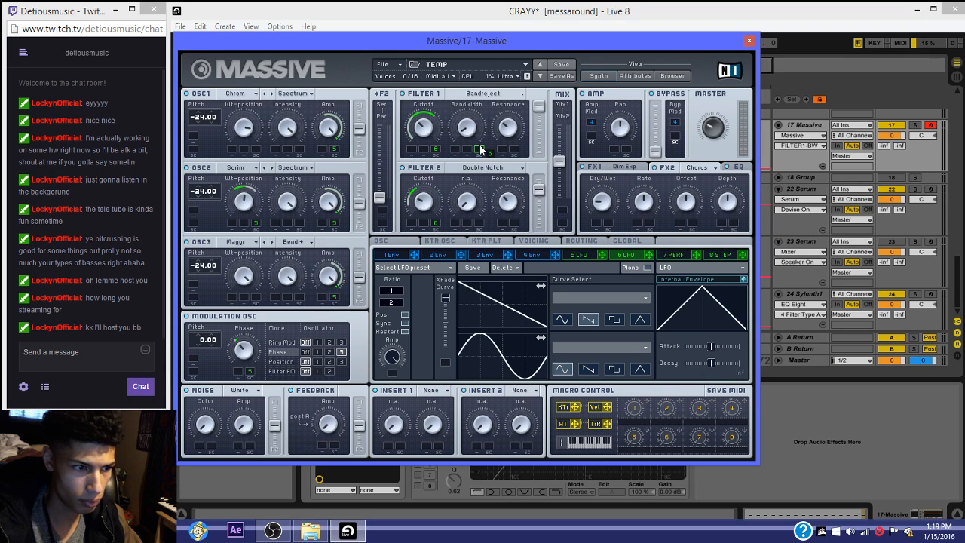
left_click_drag(482, 140, 481, 132)
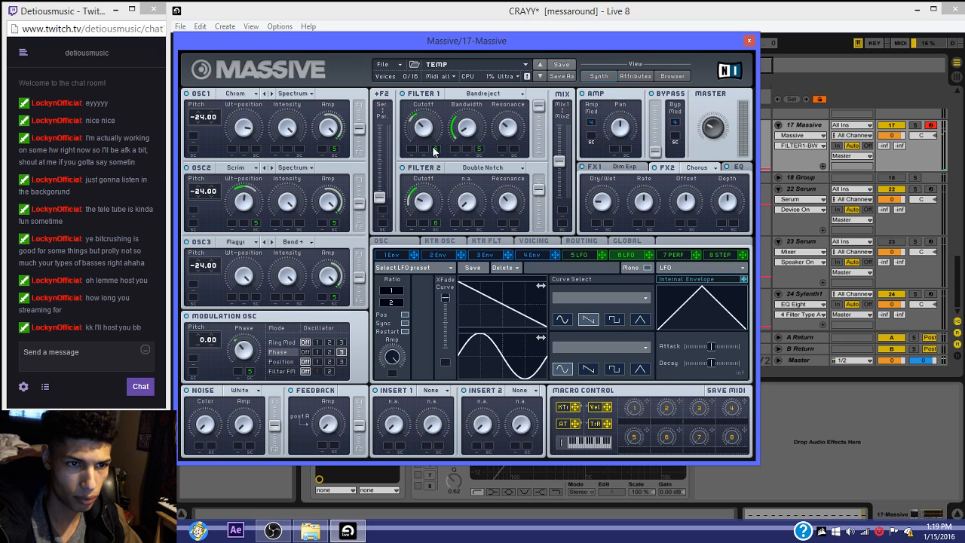
left_click_drag(429, 137, 428, 100)
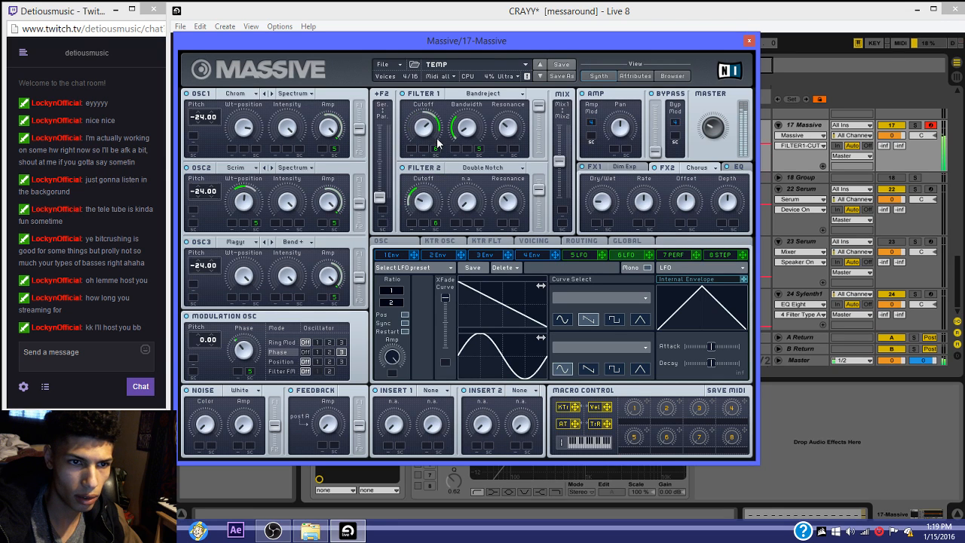
left_click_drag(430, 144, 430, 156)
left_click_drag(595, 256, 432, 171)
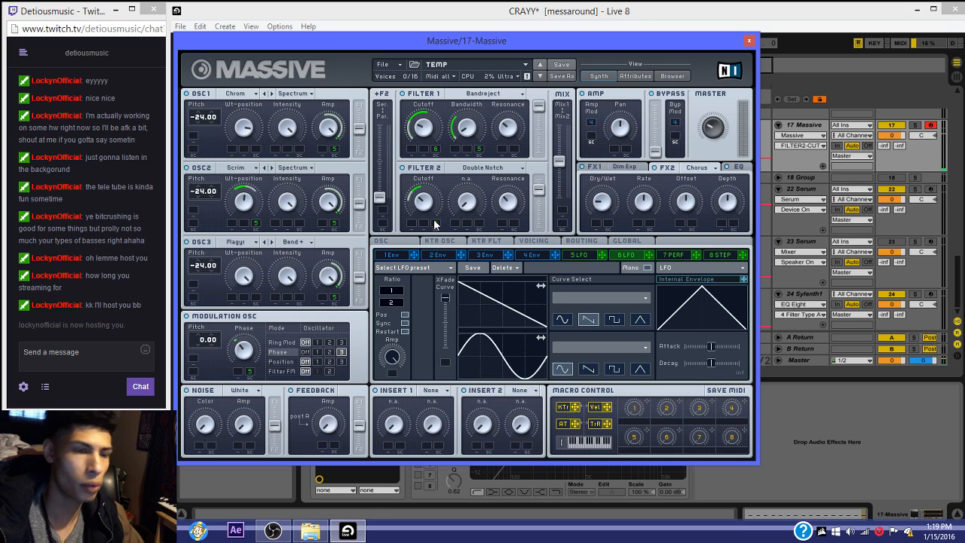
Step: Try a phase shift on LFO 6's upper curve
left_click(577, 257)
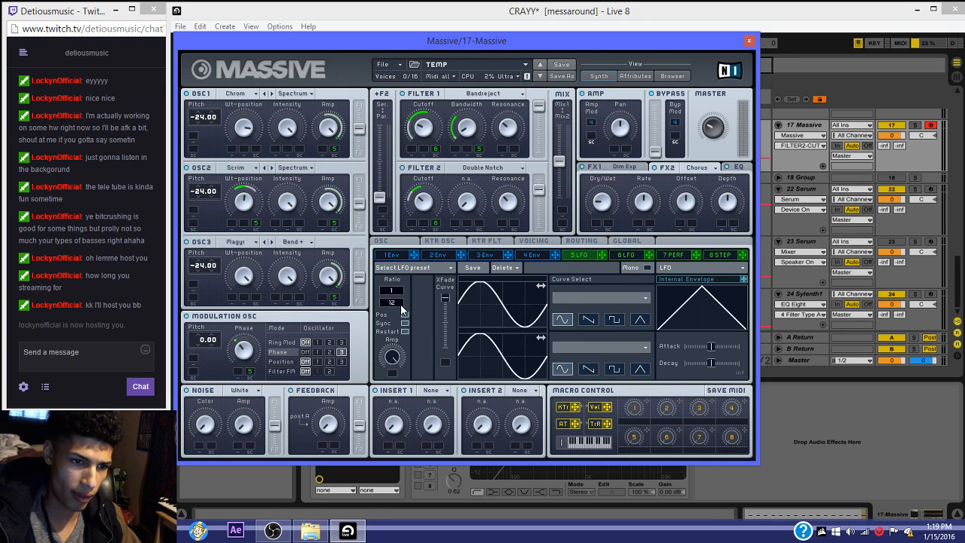
left_click(588, 319)
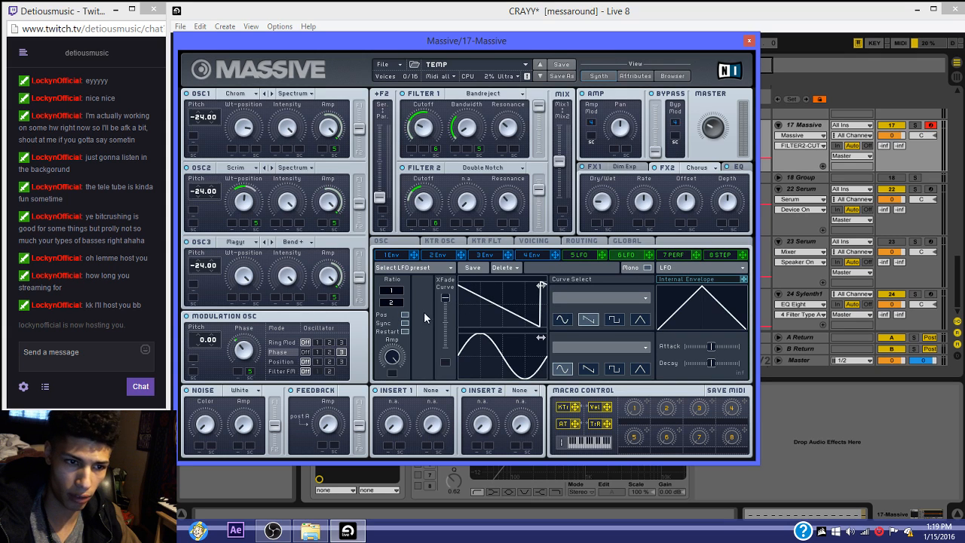
left_click_drag(495, 304, 491, 303)
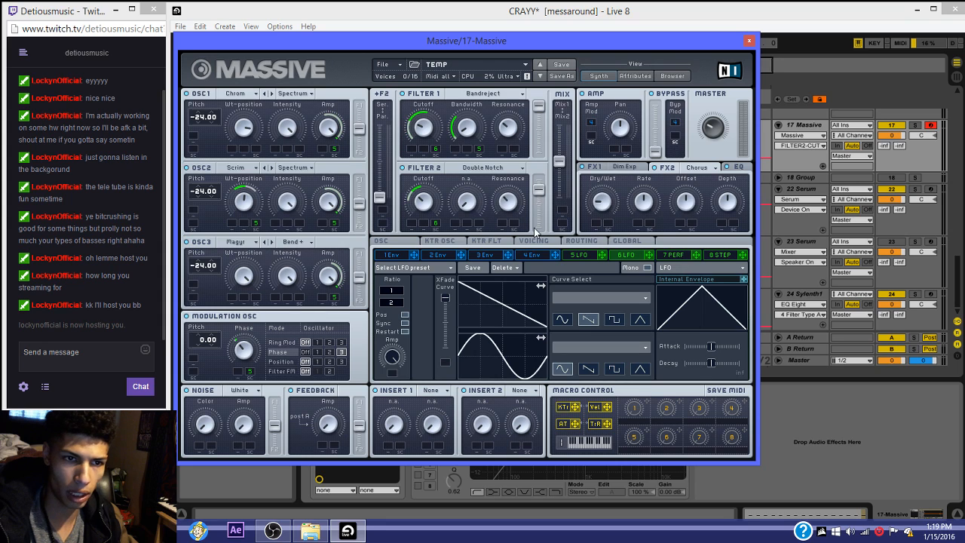
Step: Set LFO 5's ratio to 1/4 and close the Massive window
left_click(576, 255)
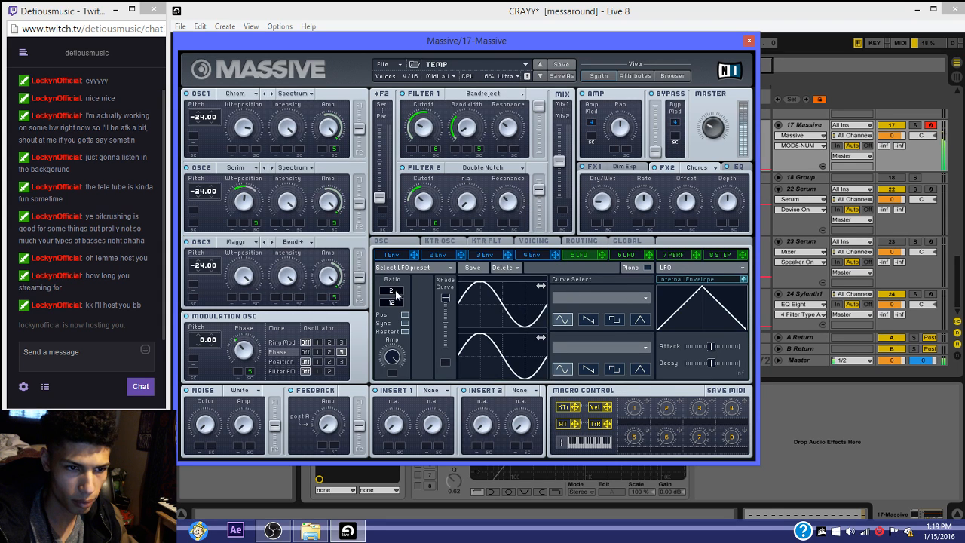
left_click_drag(398, 302, 395, 307)
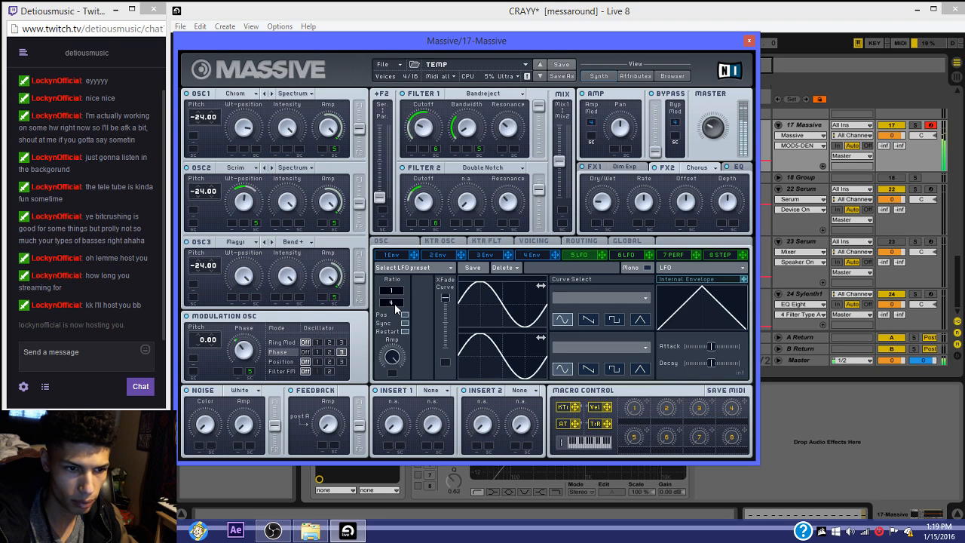
left_click(342, 352)
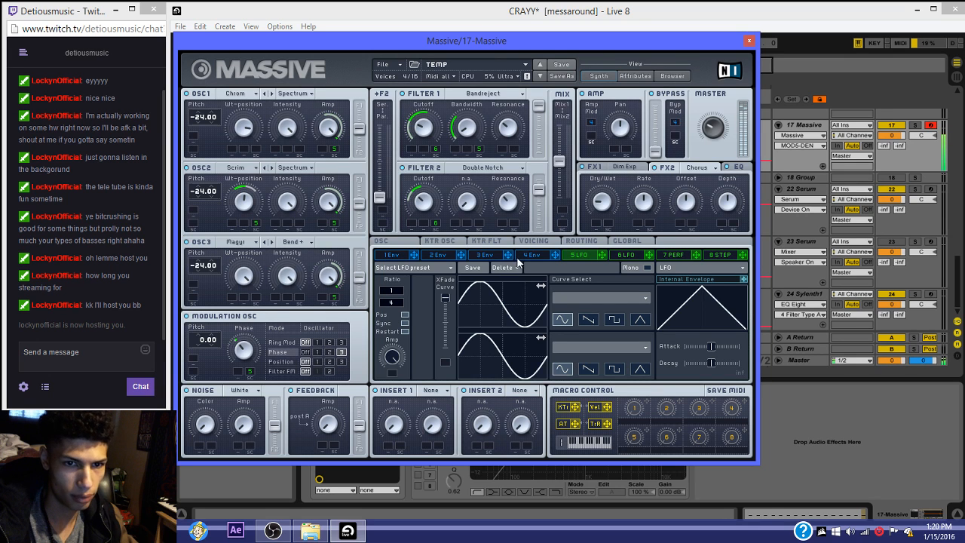
left_click(749, 40)
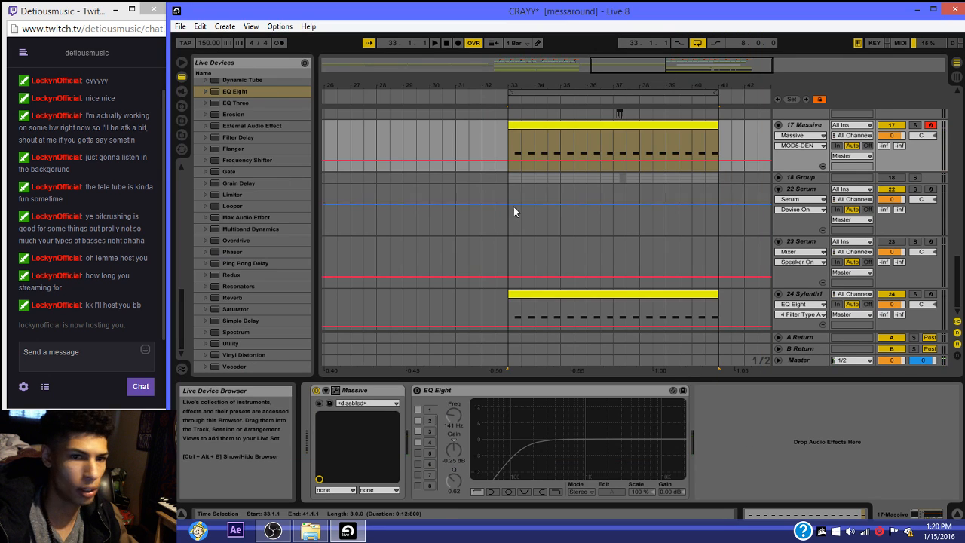
Step: Replace the repeated E3 notes in the 17 Massive clip with one note sustained across all eight bars
left_click(571, 200)
double_click(570, 200)
left_click(475, 211)
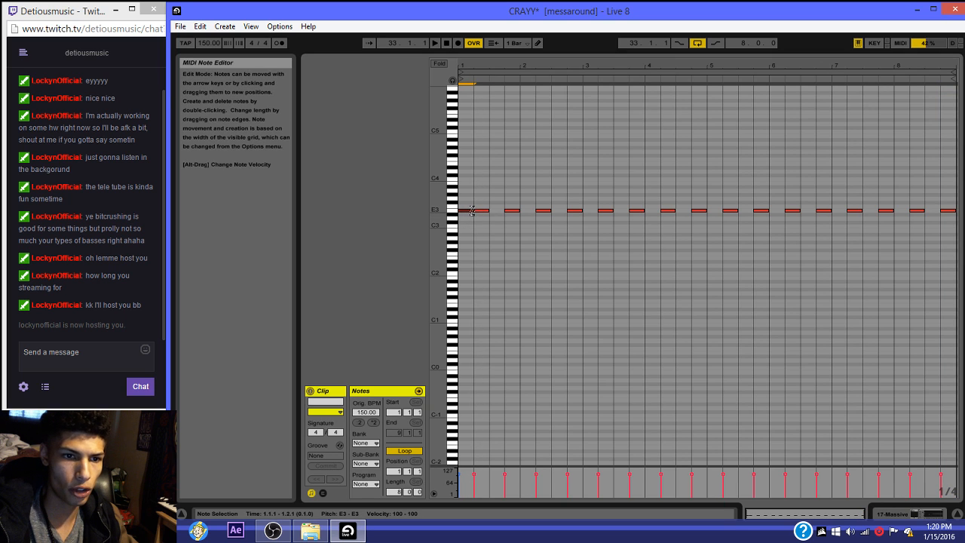
left_click_drag(488, 211, 952, 218)
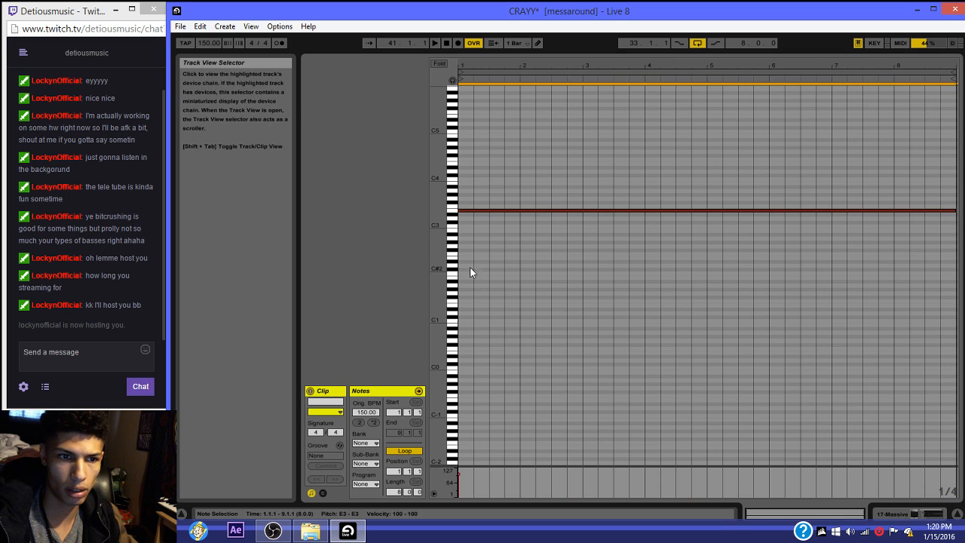
left_click_drag(439, 205, 457, 181)
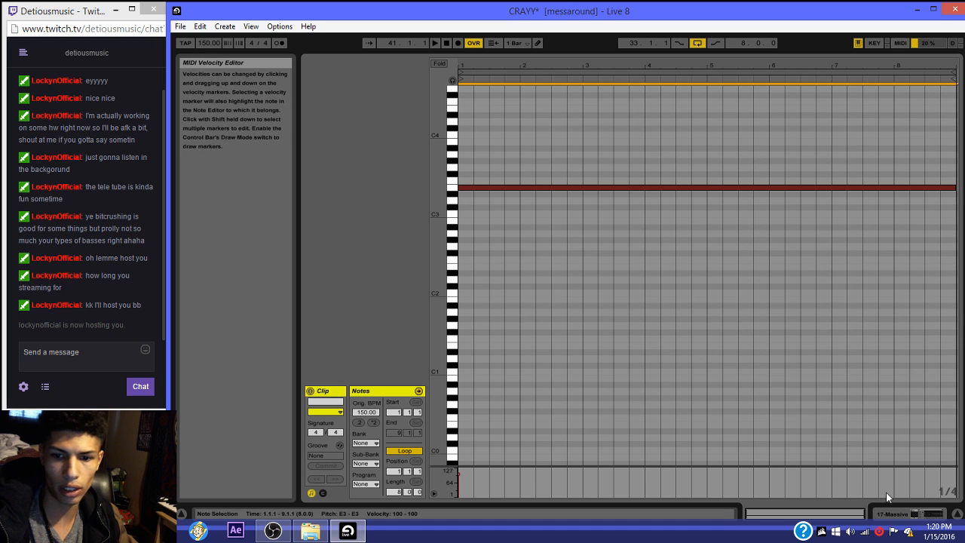
left_click(887, 515)
Step: Solo the 17 Massive track and play its clip briefly
left_click(546, 126)
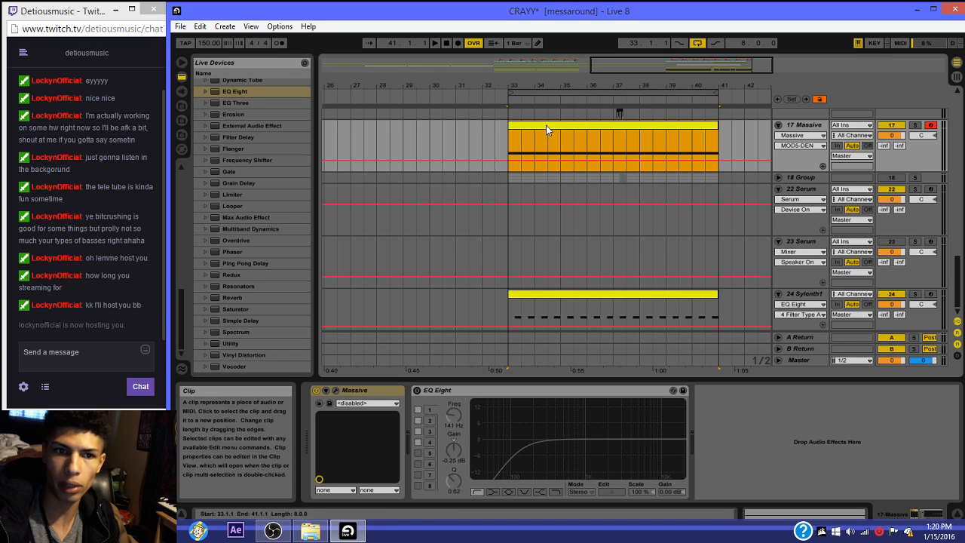
left_click(915, 125)
key("space")
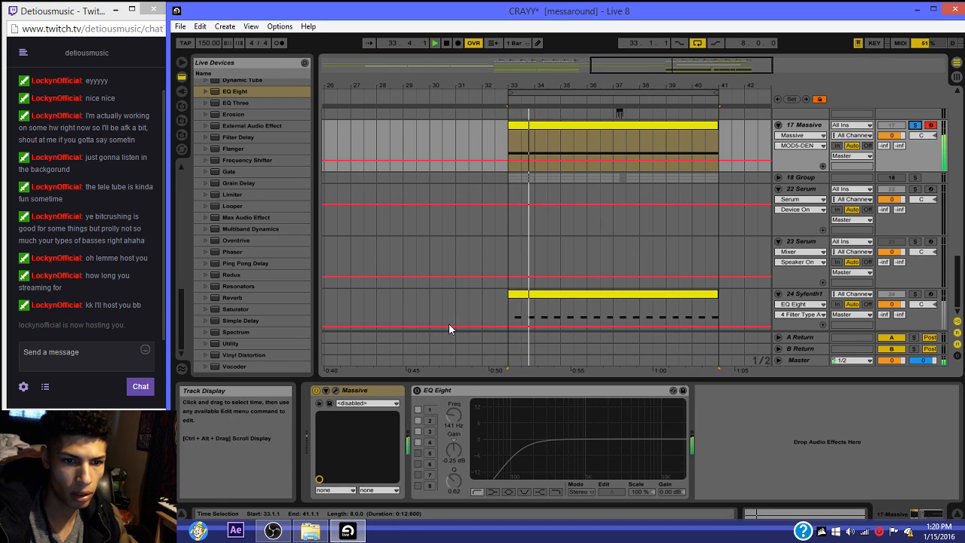
key("space")
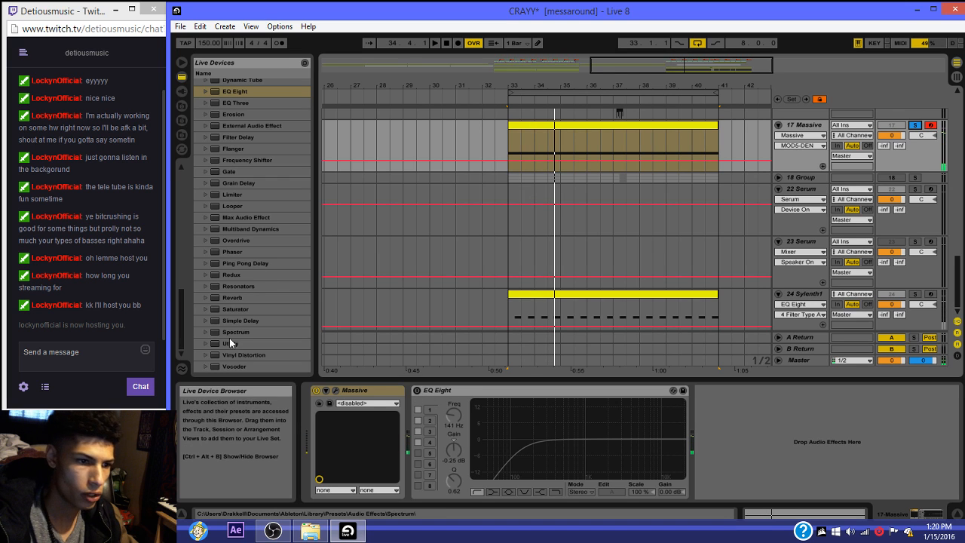
Step: Add a Spectrum analyzer after EQ Eight on the 17 Massive track and play the clip to examine its frequencies
double_click(236, 332)
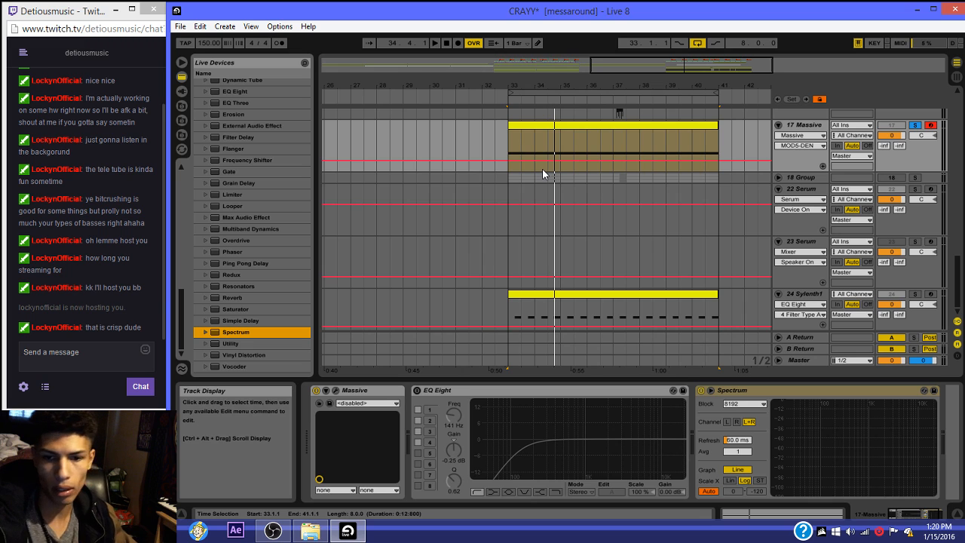
key("space")
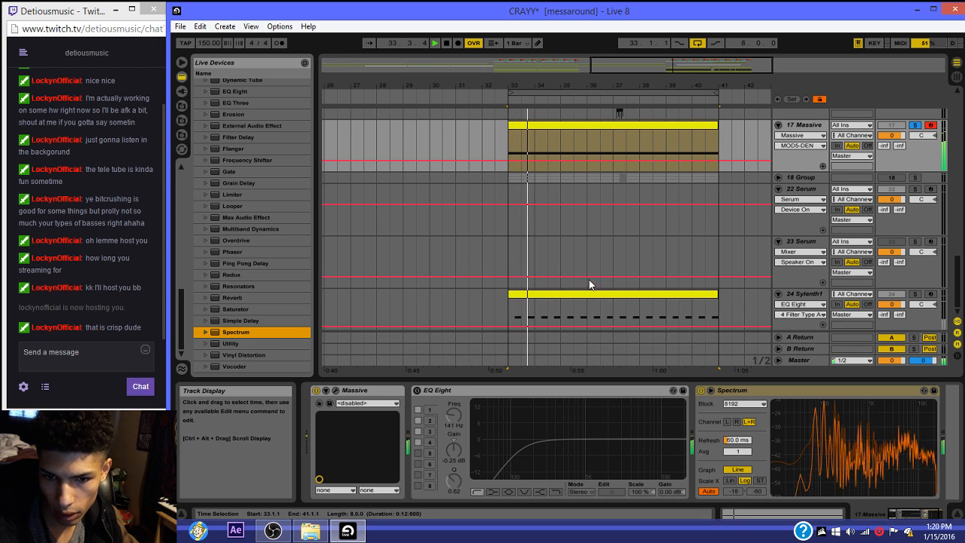
key("space")
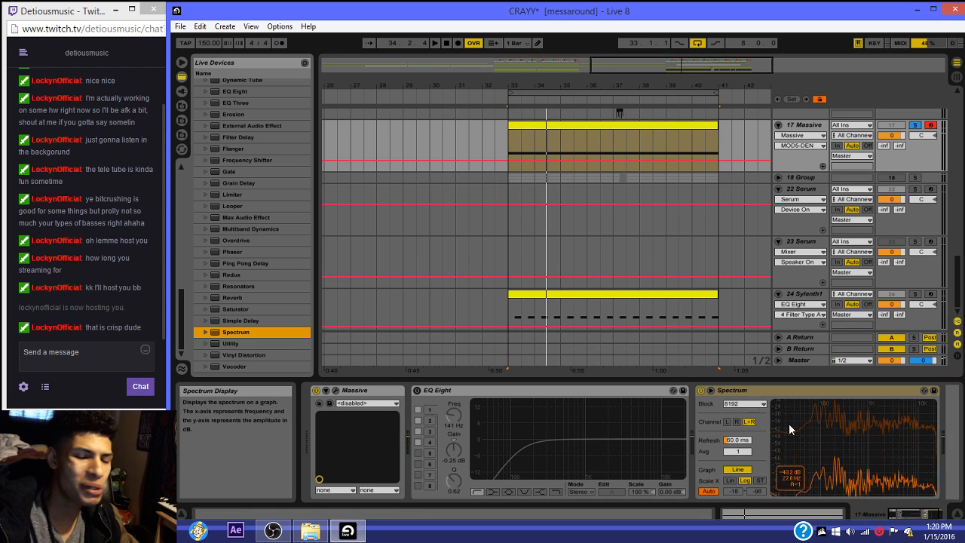
left_click(535, 132)
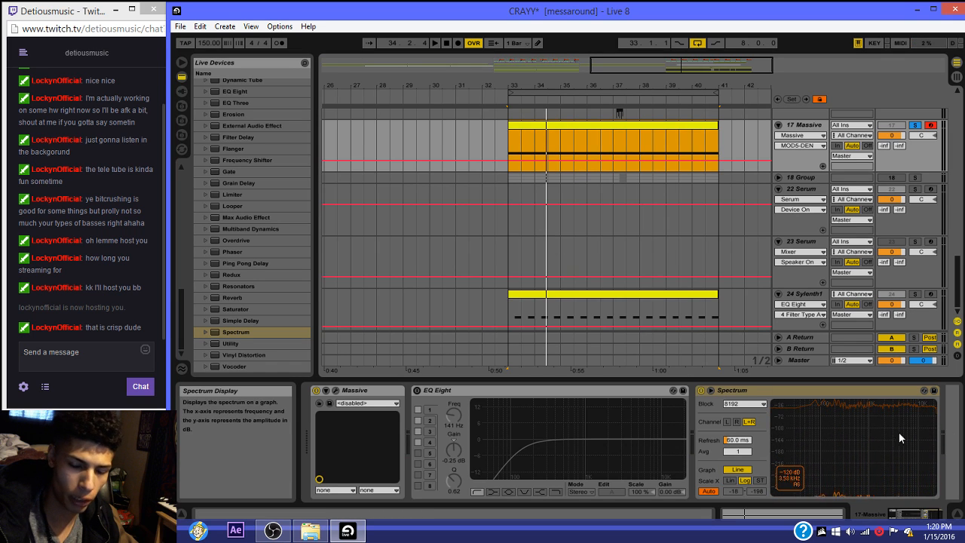
key("space")
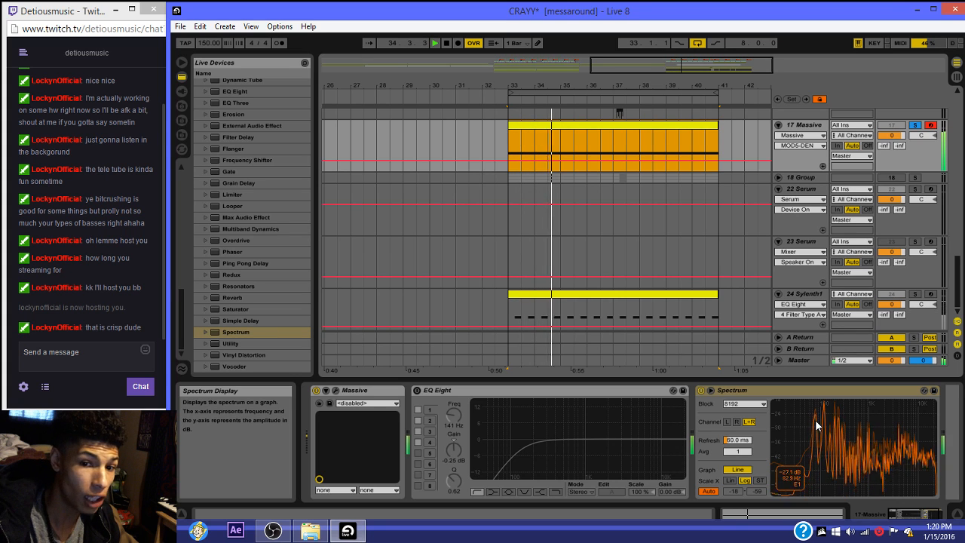
Step: Enable EQ Eight, cut band 2 about 4.67 dB near 177 Hz, and boost band 3 about 3.44 dB at 14.7 kHz with Q 0.37
left_click(417, 391)
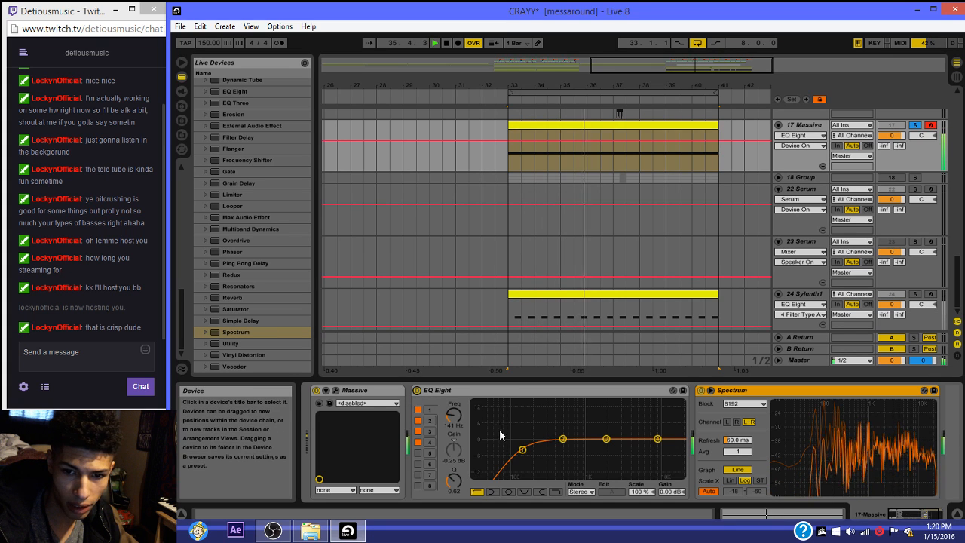
left_click_drag(564, 445, 532, 451)
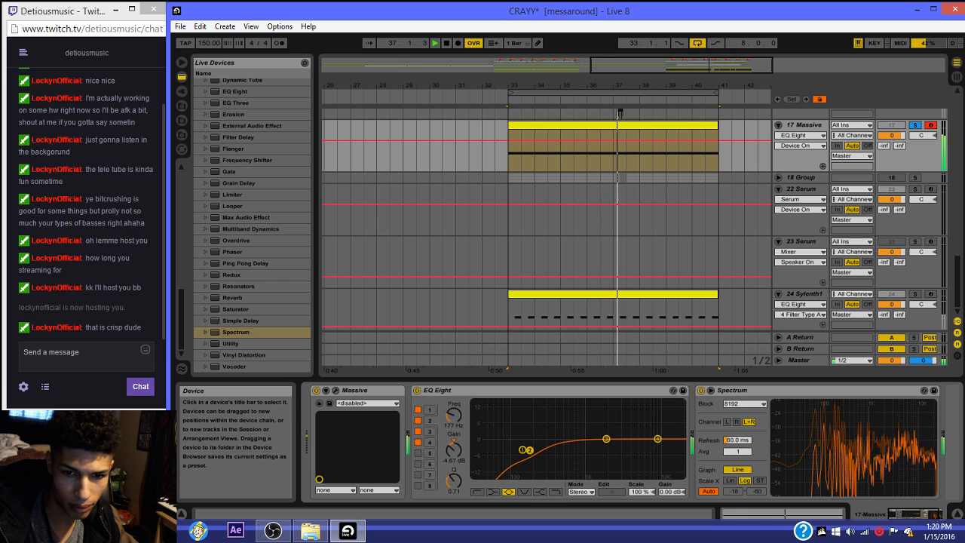
left_click_drag(606, 439, 669, 430)
left_click_drag(452, 481, 453, 496)
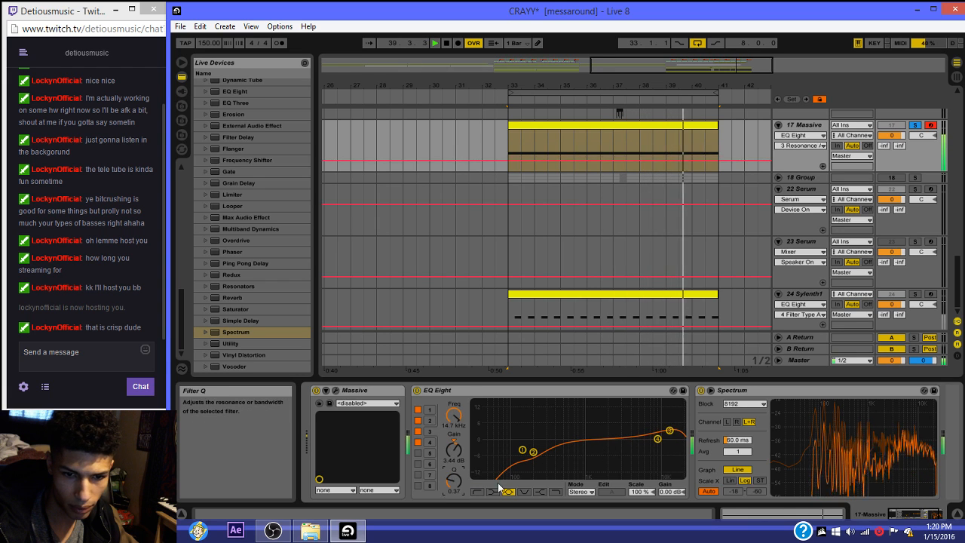
Step: Boost EQ Eight's band 4 about 1.97 dB at 1.84 kHz with Q 2.03, and stop playback
left_click_drag(670, 431, 619, 448)
left_click_drag(455, 478, 455, 457)
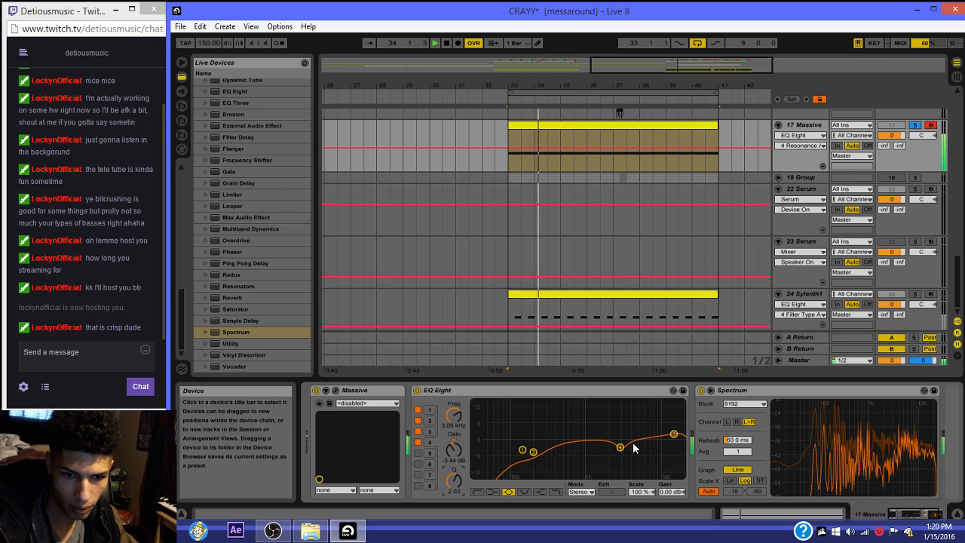
left_click_drag(621, 447, 604, 434)
key("space")
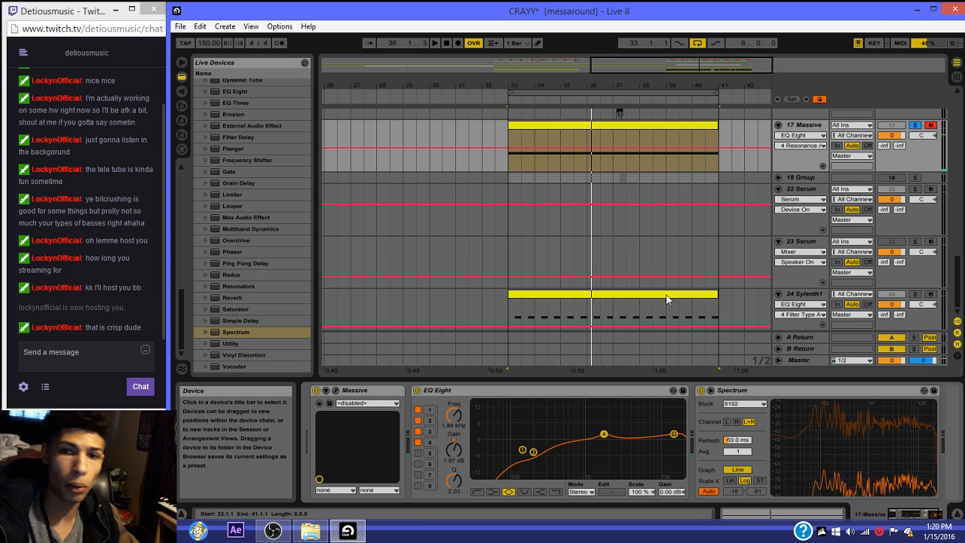
Step: Add the Compressor preset Gentle Squeeze between EQ Eight and Spectrum on the 17 Massive track
left_click(697, 126)
scroll(863, 173, "up", 2)
left_click(805, 152)
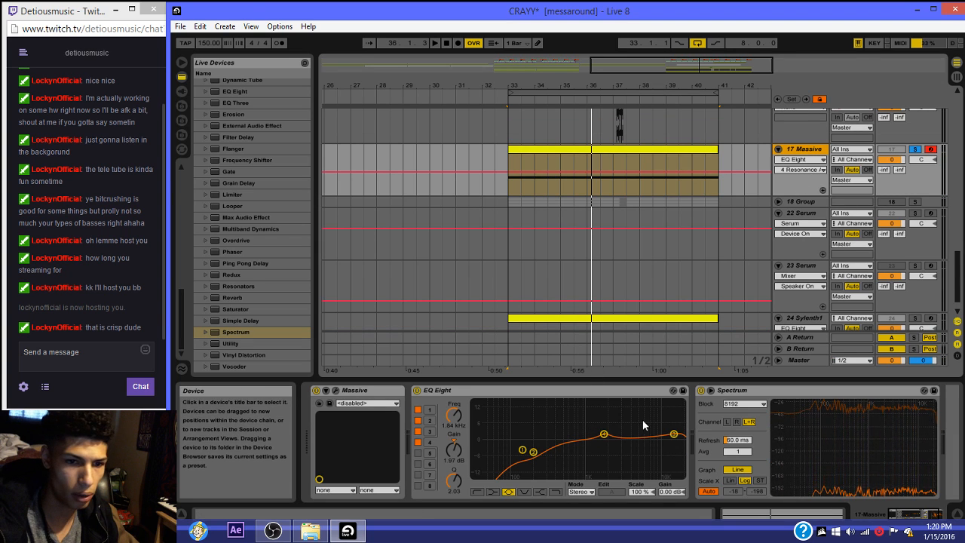
scroll(249, 124, "up", 4)
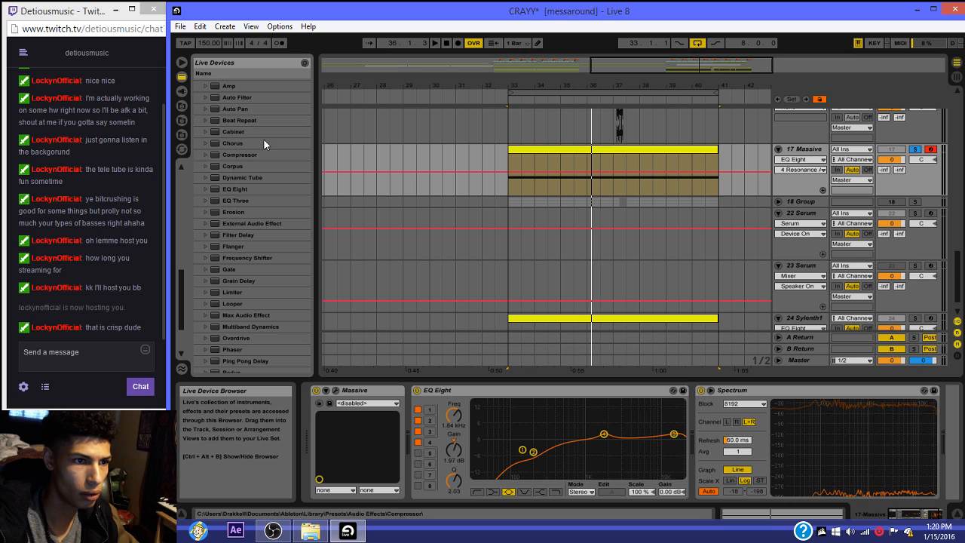
left_click(207, 154)
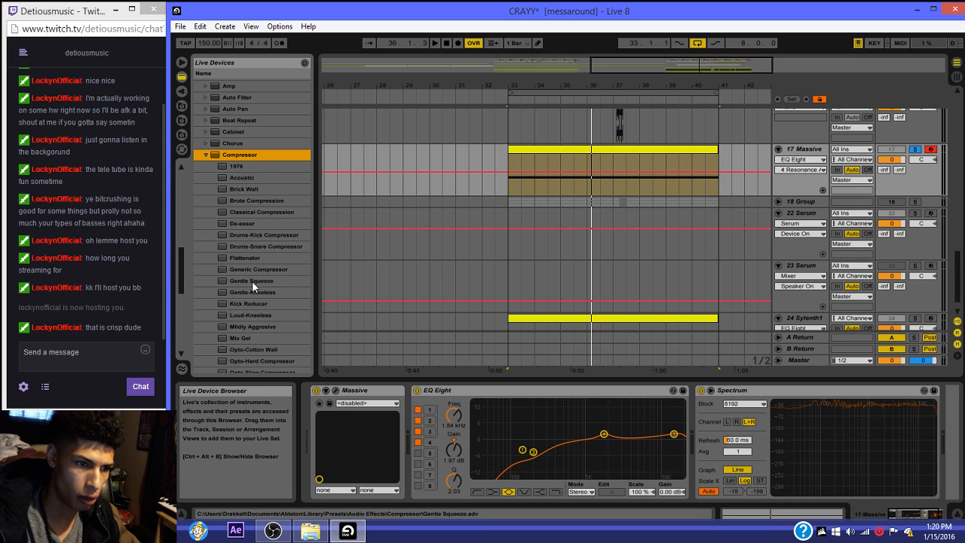
left_click_drag(252, 280, 702, 439)
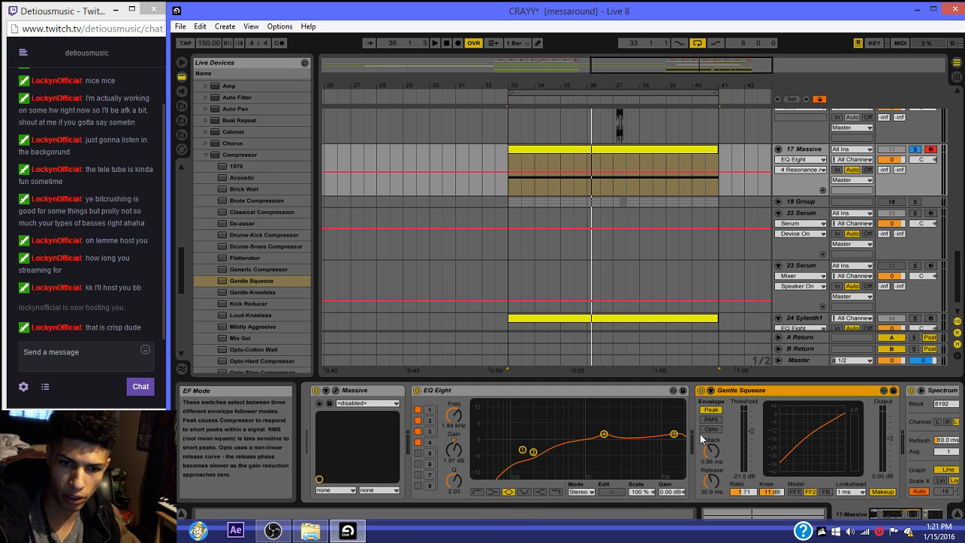
Step: Set Gentle Squeeze to RMS and FF1 with 12.2 ms attack and 12.7 ms release, and lower the 17 Massive track volume to -3.5 dB
left_click(711, 419)
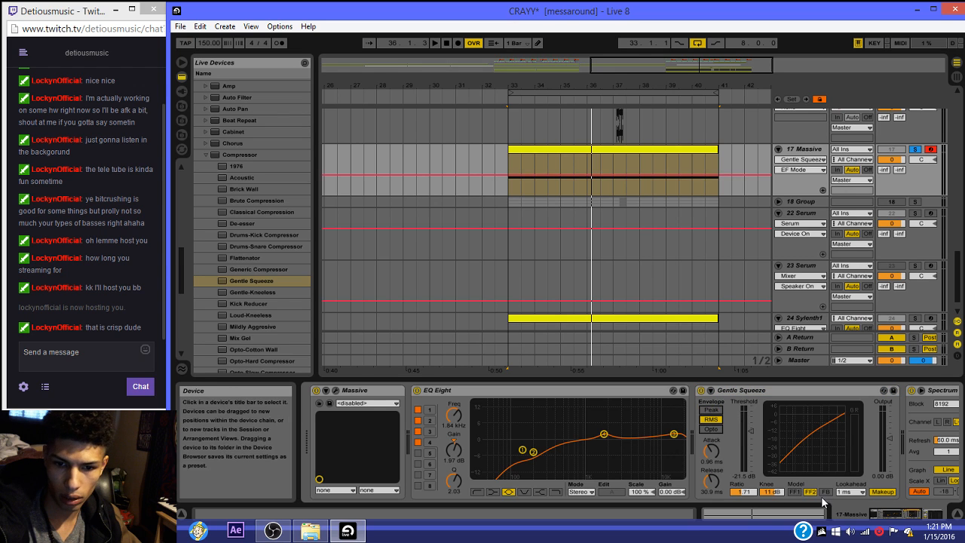
left_click(796, 491)
key("space")
left_click_drag(711, 452, 711, 428)
left_click_drag(711, 481, 711, 496)
key("space")
left_click(892, 160)
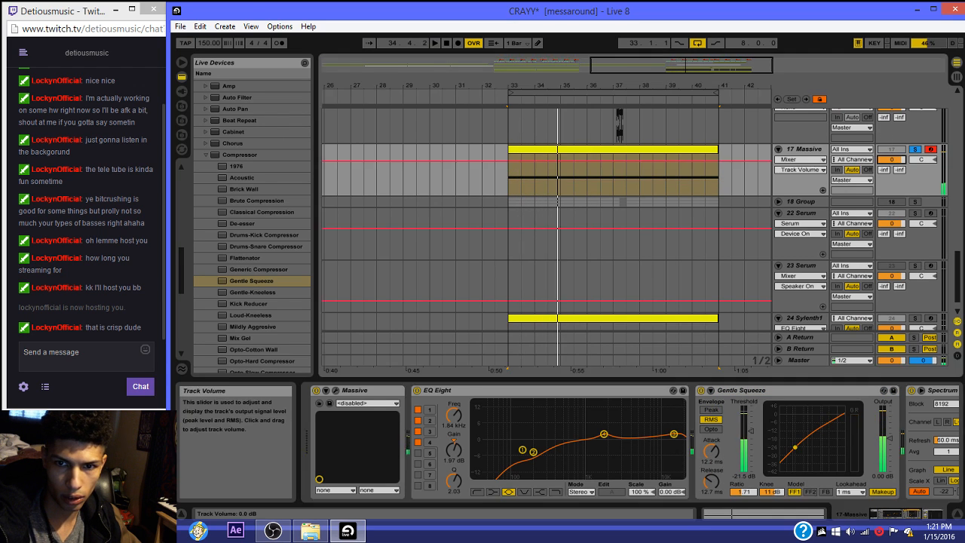
left_click_drag(891, 160, 892, 175)
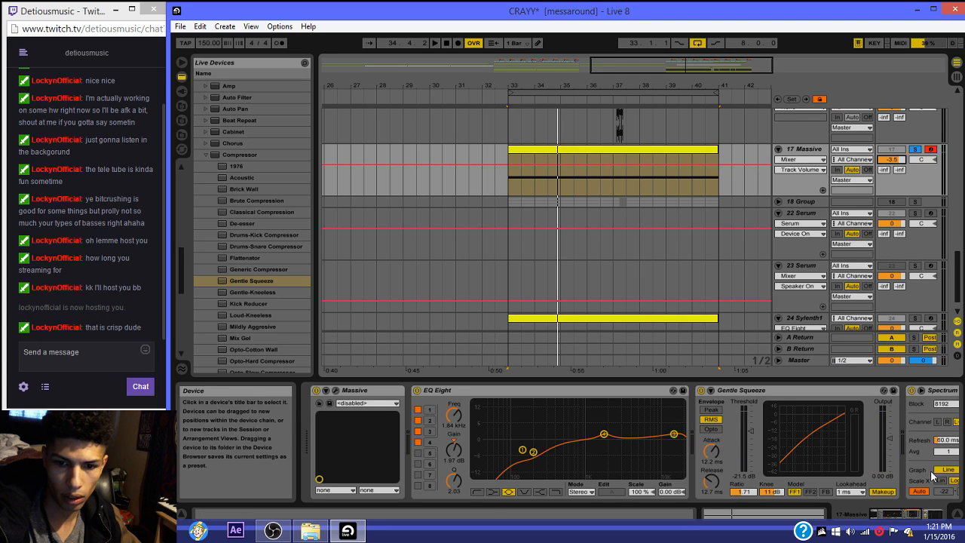
Step: Insert the WOW plug-in between EQ Eight and Gentle Squeeze on the 17 Massive track
scroll(202, 198, "up", 2)
left_click(206, 222)
scroll(248, 216, "up", 3)
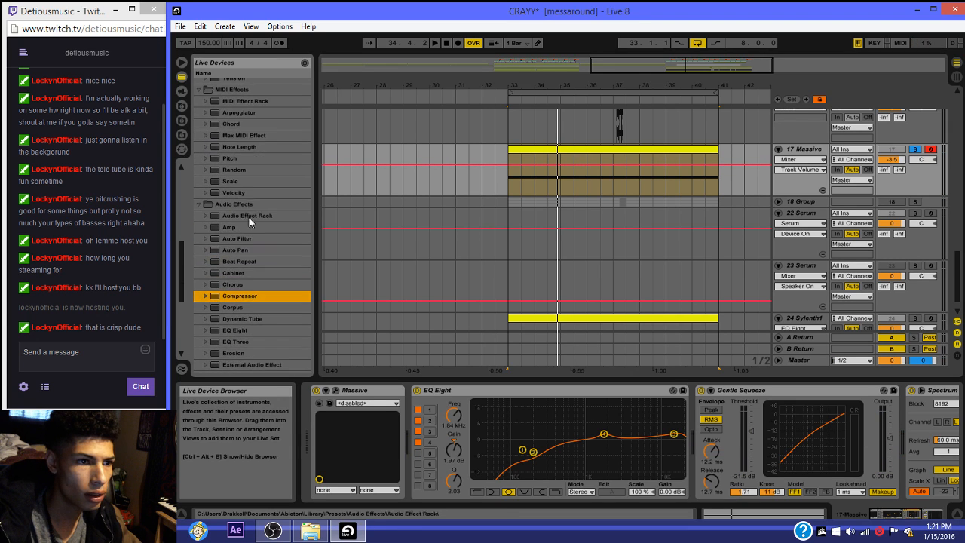
left_click(198, 227)
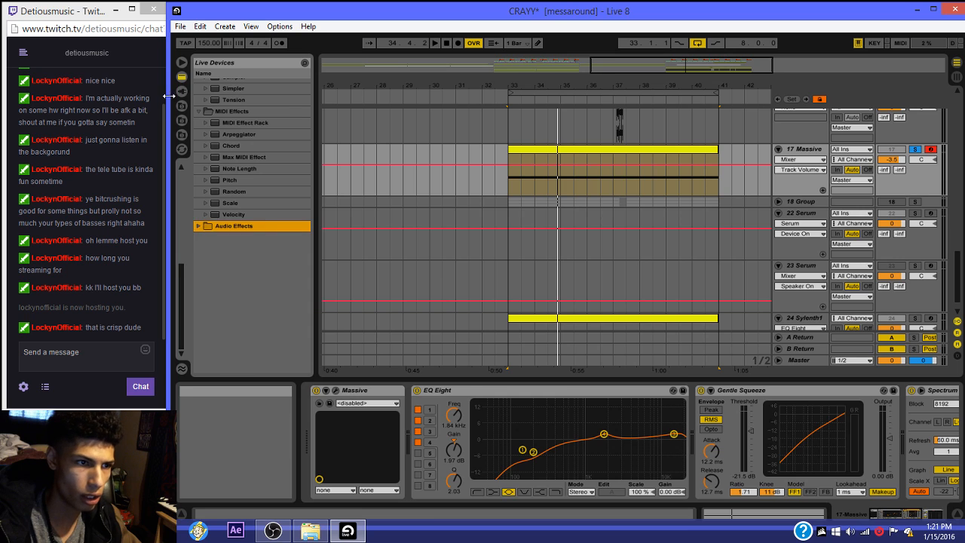
left_click(181, 91)
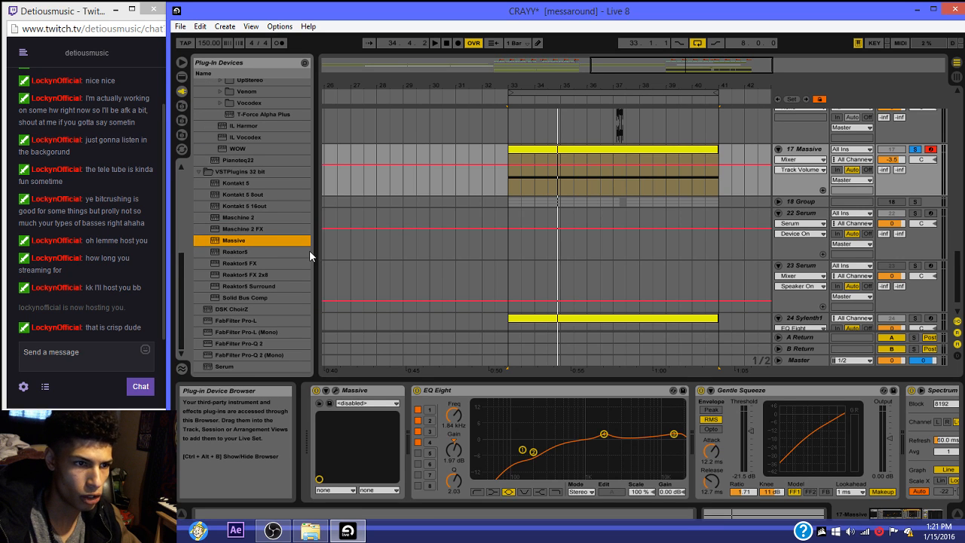
left_click(238, 150)
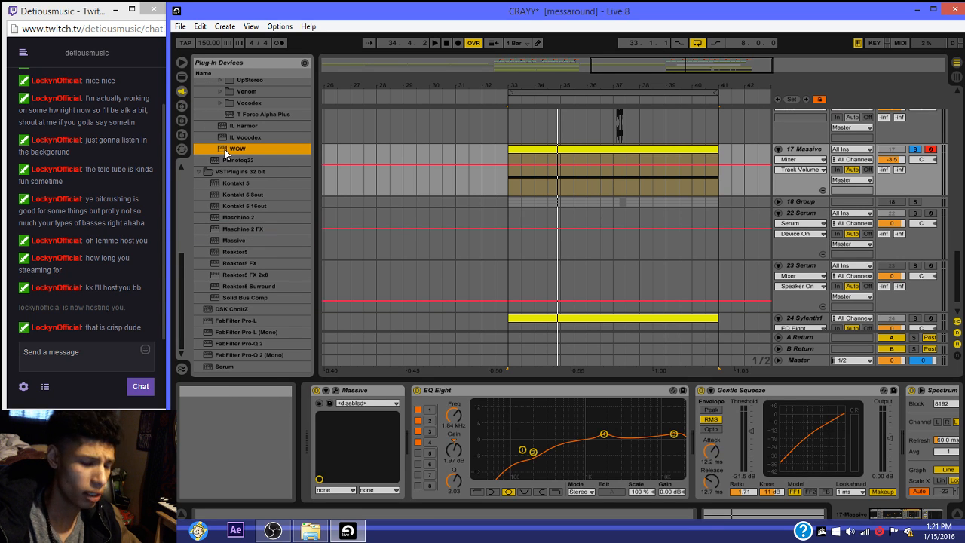
left_click_drag(393, 223, 631, 422)
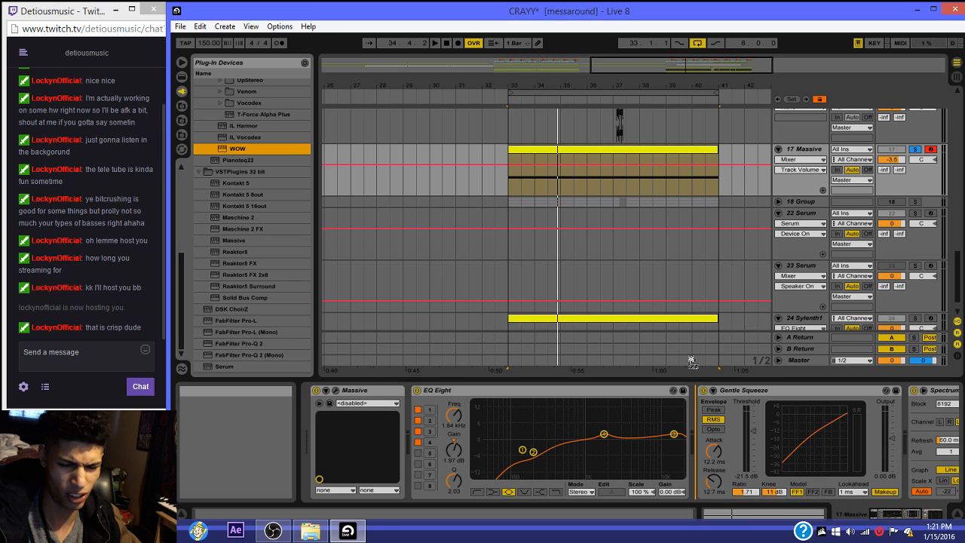
left_click_drag(692, 362, 692, 363)
Step: Turn on WOW's Vowel Mode and set its filter type to Band Reject
left_click(239, 111)
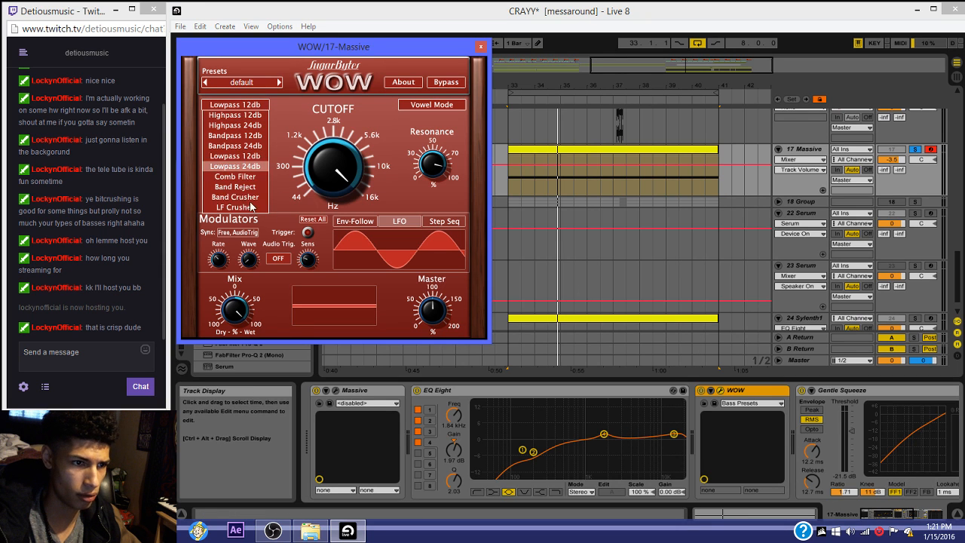
left_click(248, 189)
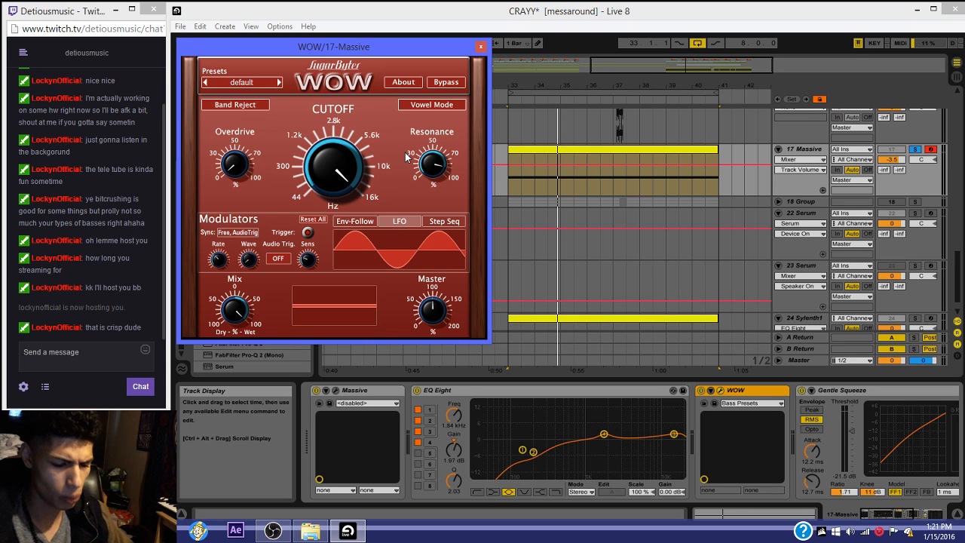
left_click(415, 106)
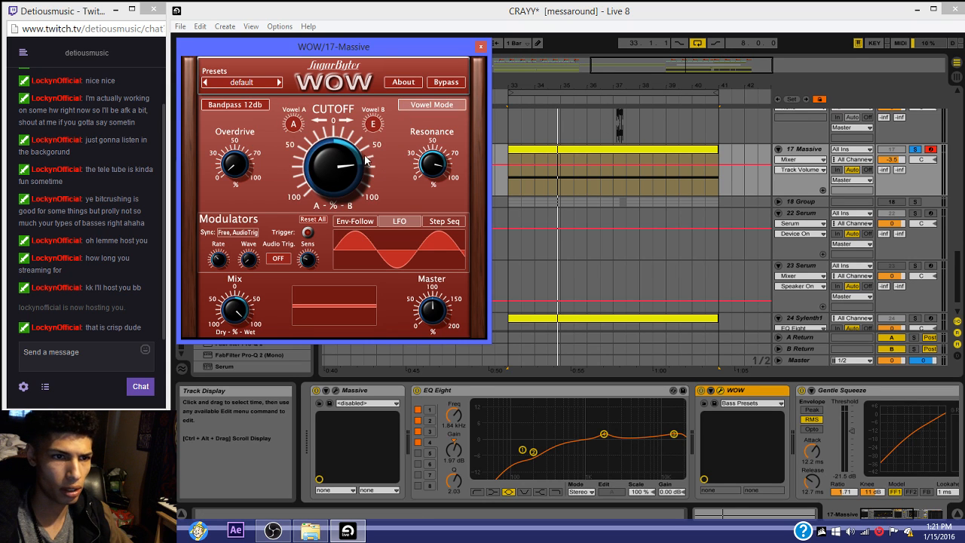
left_click(235, 104)
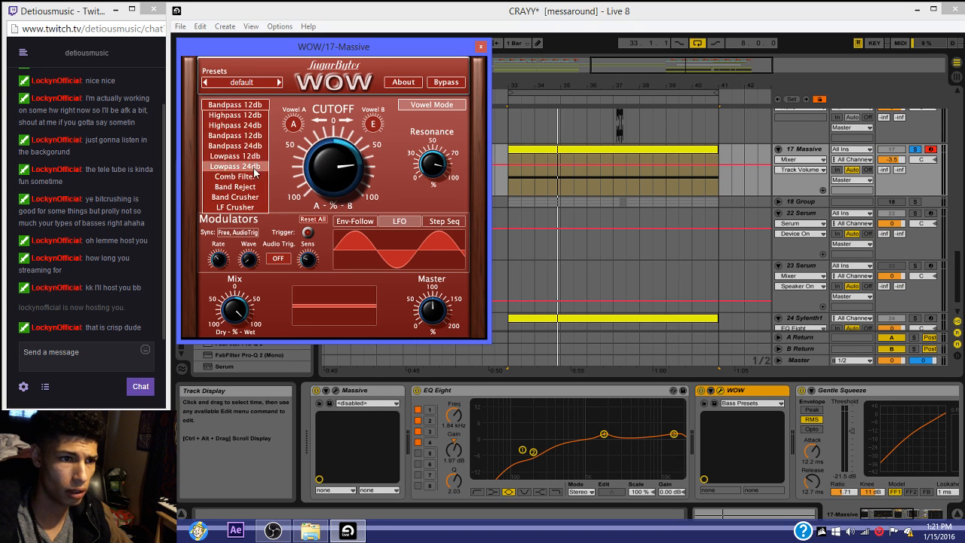
left_click(235, 189)
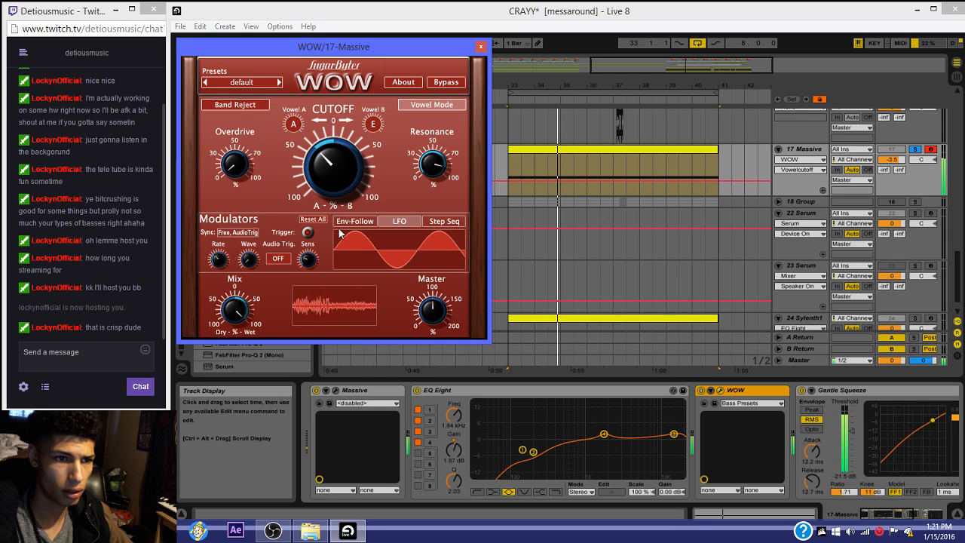
Step: Switch on the audio trigger for WOW's LFO and set the LFO rate to 1/4
left_click(332, 207)
left_click(279, 259)
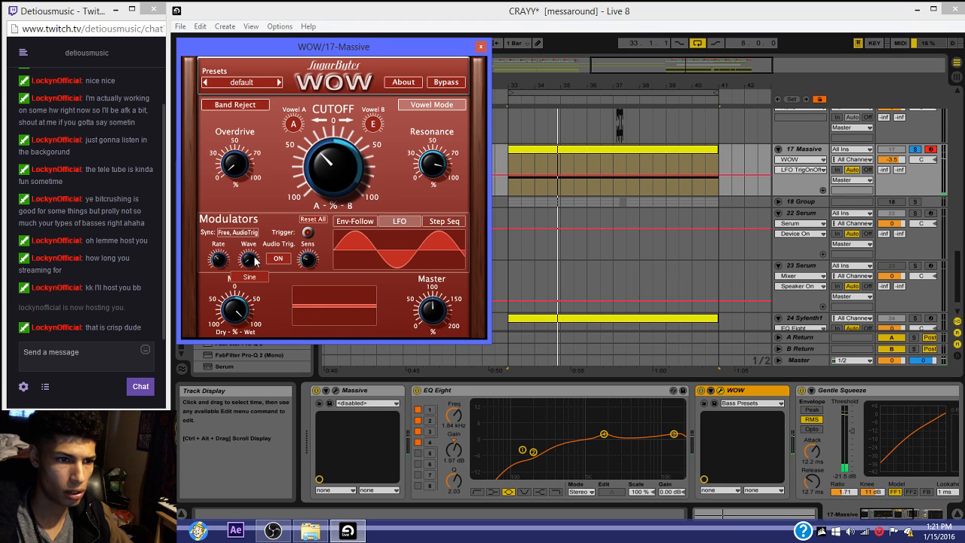
left_click_drag(219, 261, 226, 255)
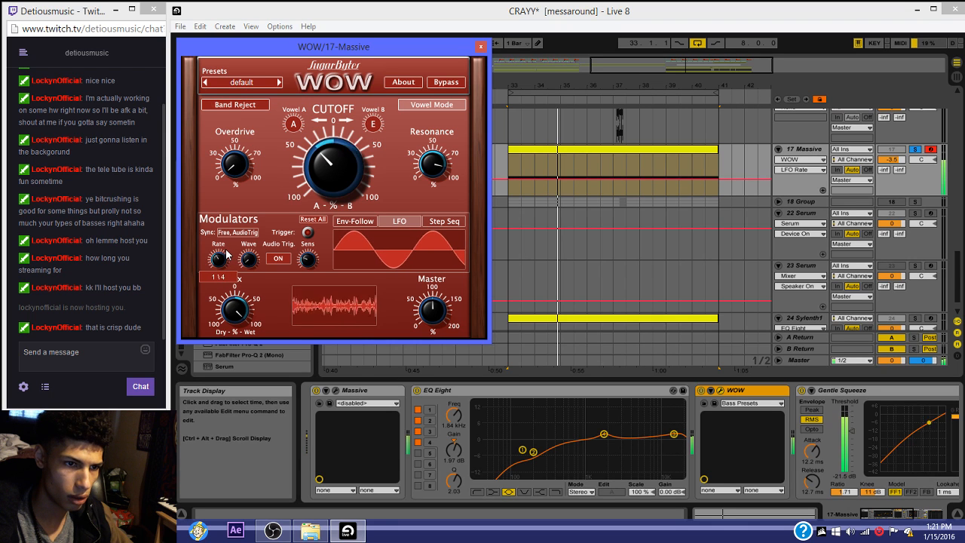
Step: Turn WOW's cutoff further toward vowel A and try vowel pairs, ending with Vowel A on A and Vowel B on I
left_click_drag(330, 161, 333, 182)
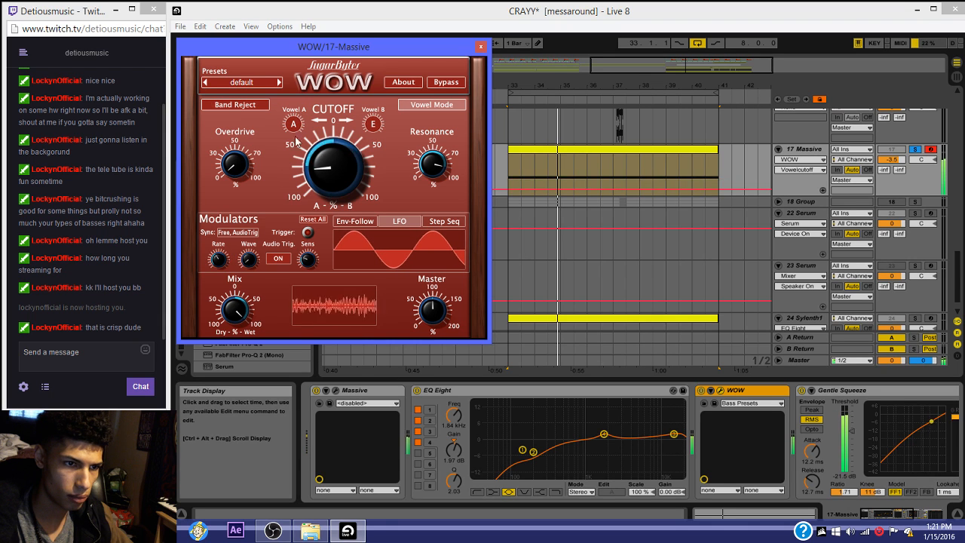
left_click_drag(294, 123, 308, 101)
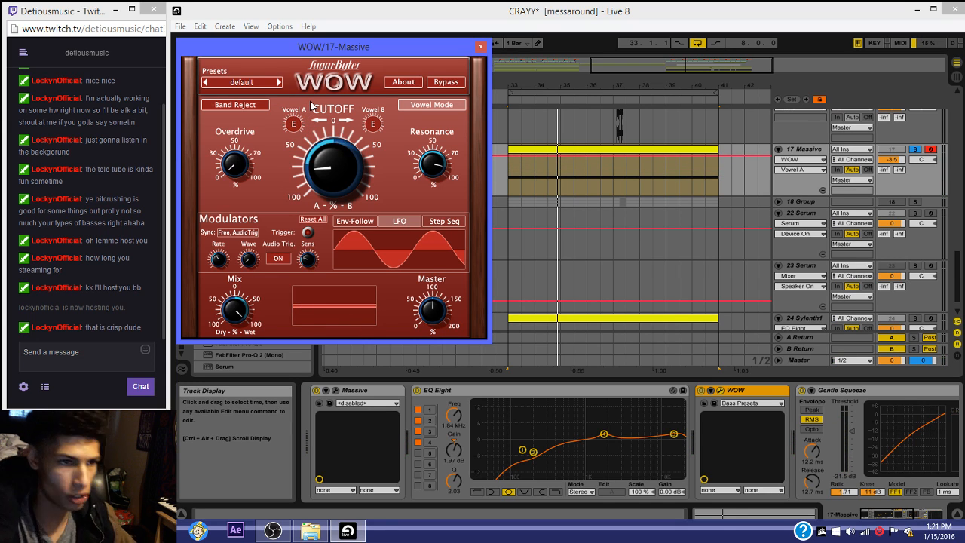
left_click_drag(372, 124, 375, 143)
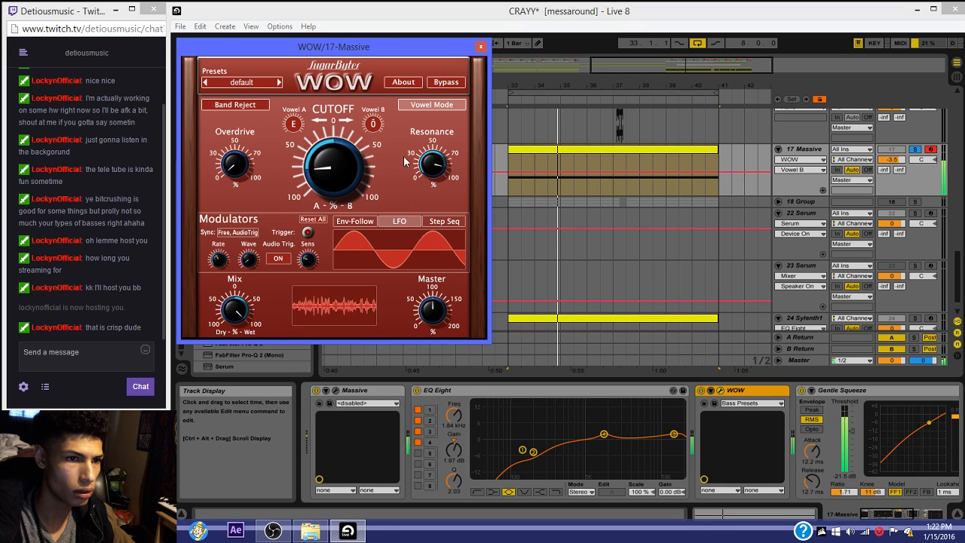
left_click_drag(372, 124, 373, 128)
left_click_drag(295, 124, 300, 140)
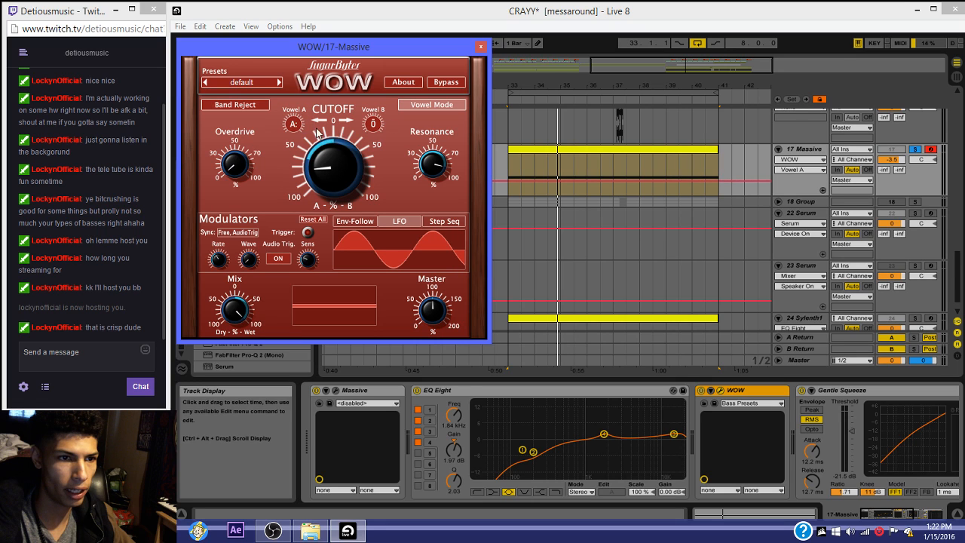
left_click_drag(373, 124, 381, 82)
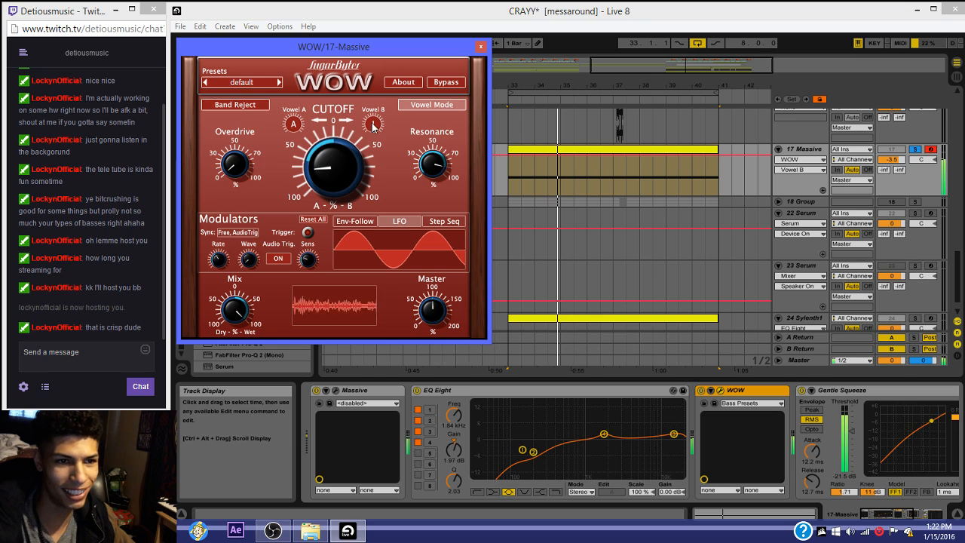
Step: Rebalance WOW's cutoff slightly toward vowel A, lower the resonance a little, and slow the LFO rate
left_click_drag(332, 172, 356, 107)
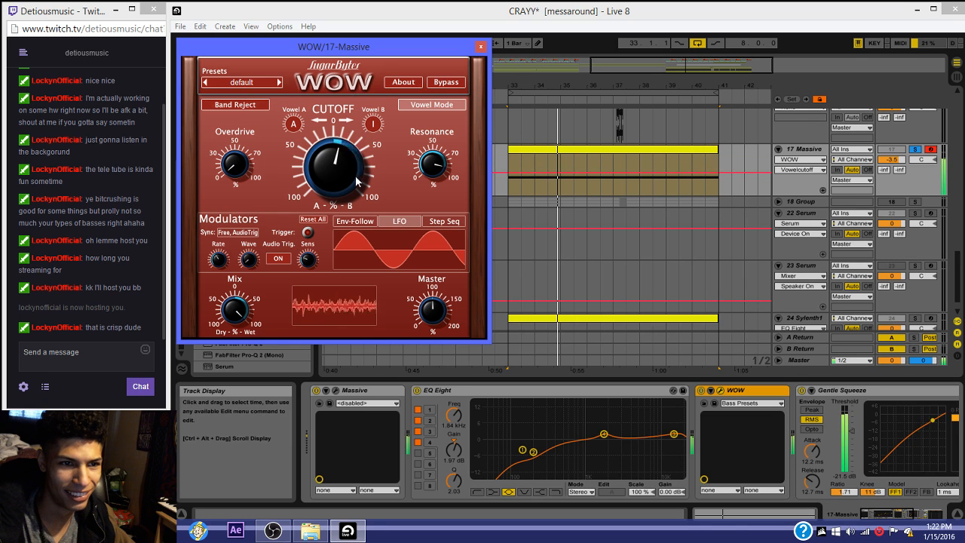
left_click_drag(342, 185, 334, 176)
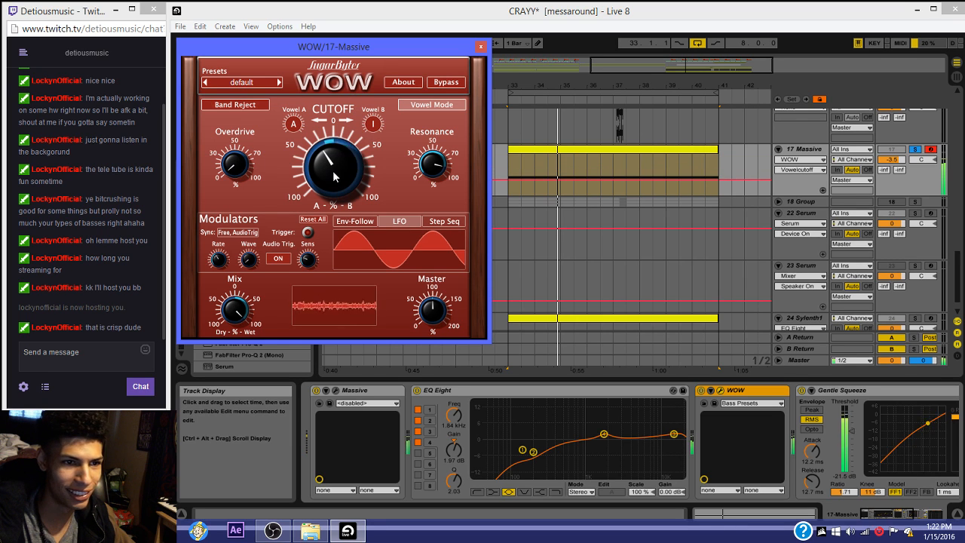
left_click_drag(430, 175, 436, 184)
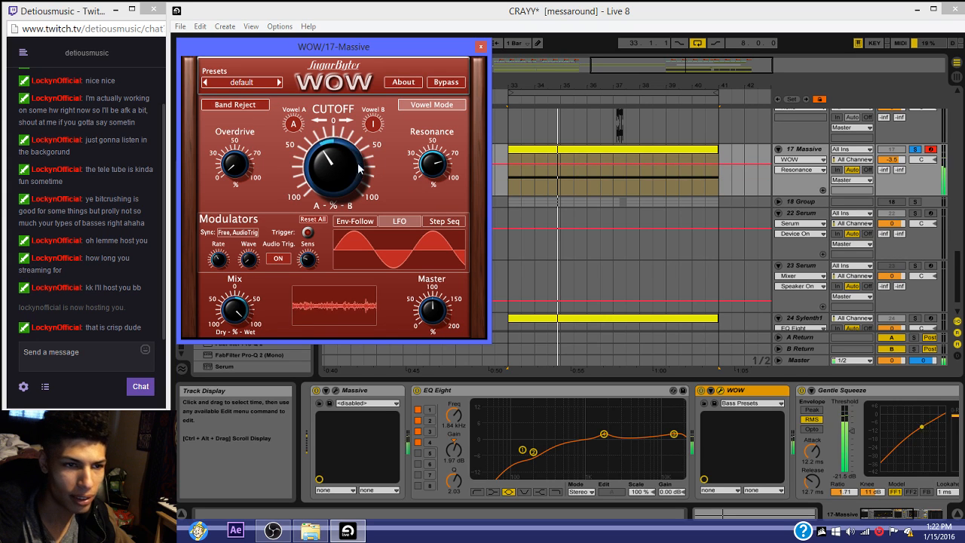
left_click_drag(345, 165, 348, 173)
left_click(218, 261)
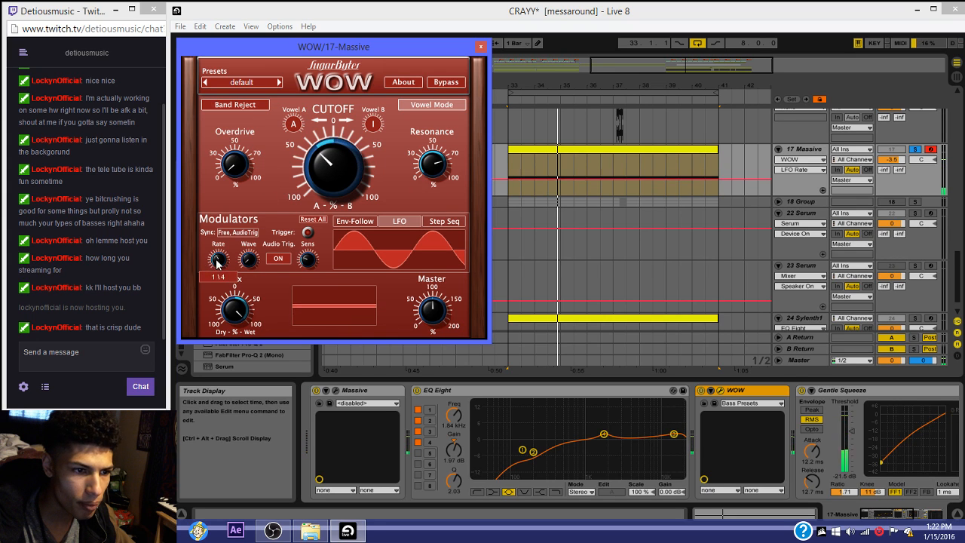
left_click_drag(219, 258, 219, 261)
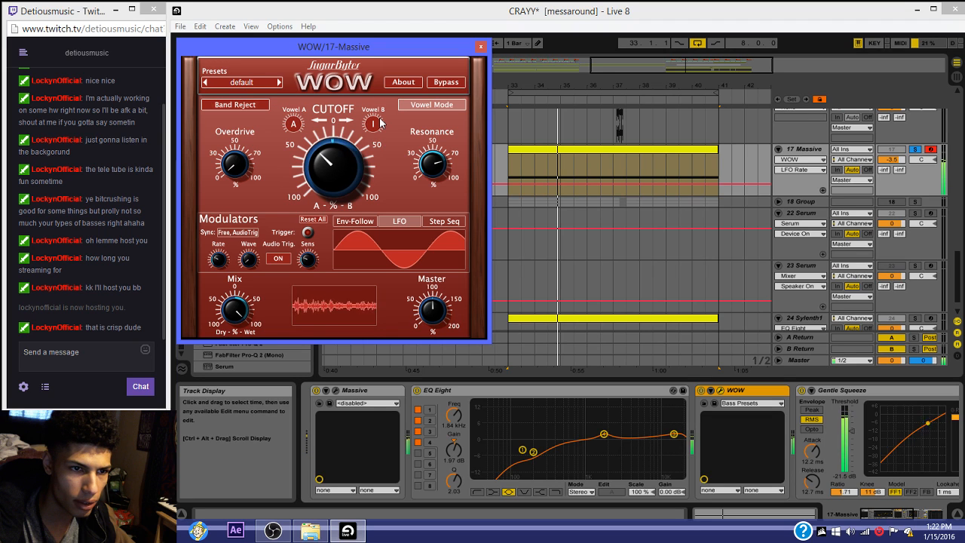
Step: Set WOW's Vowel A to U and Vowel B to A, and turn the cutoff about 60% toward vowel A
left_click_drag(380, 121, 376, 141)
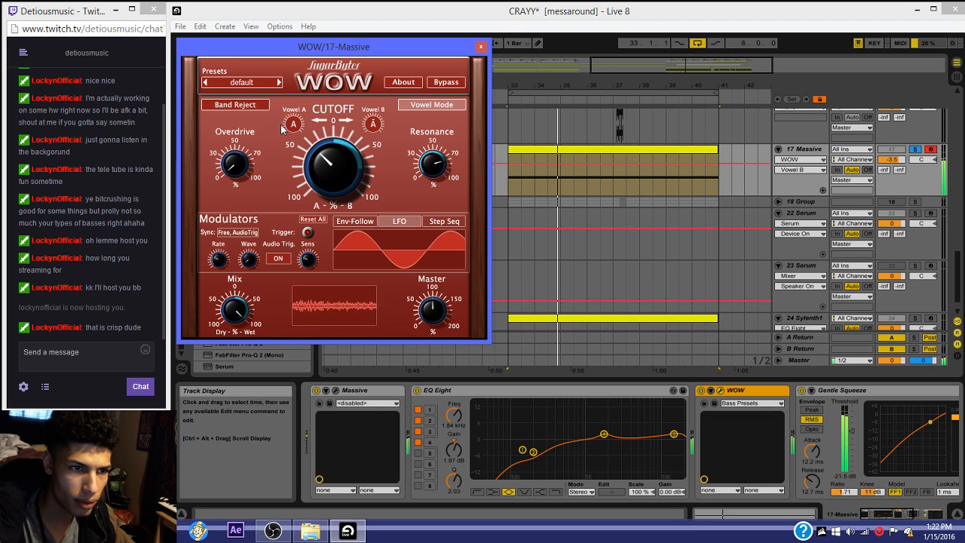
left_click_drag(293, 122, 315, 177)
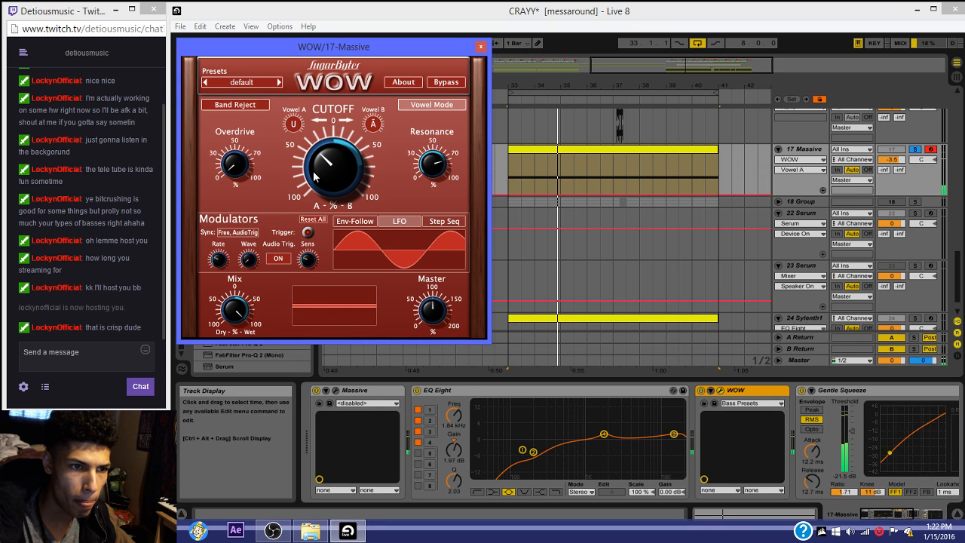
left_click_drag(297, 124, 299, 114)
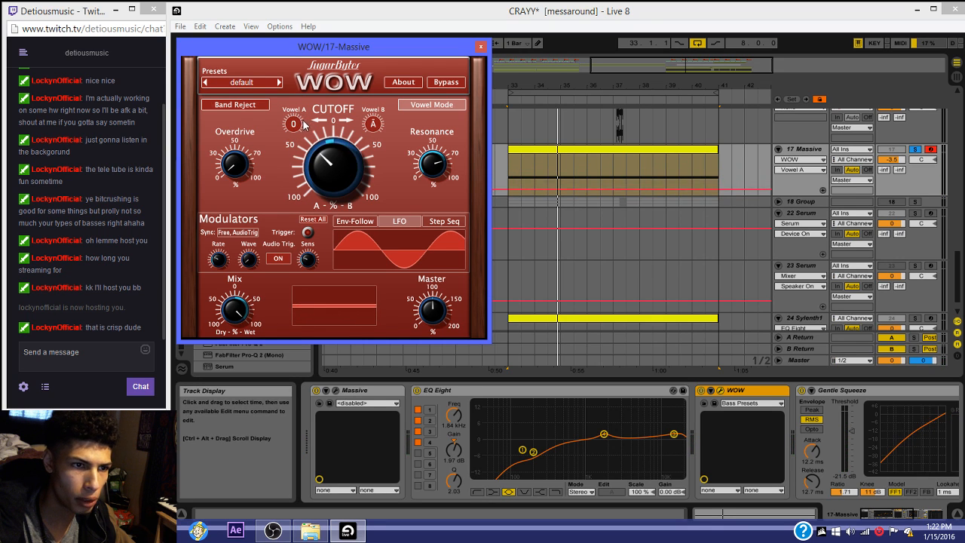
left_click(377, 126)
left_click_drag(379, 125, 375, 122)
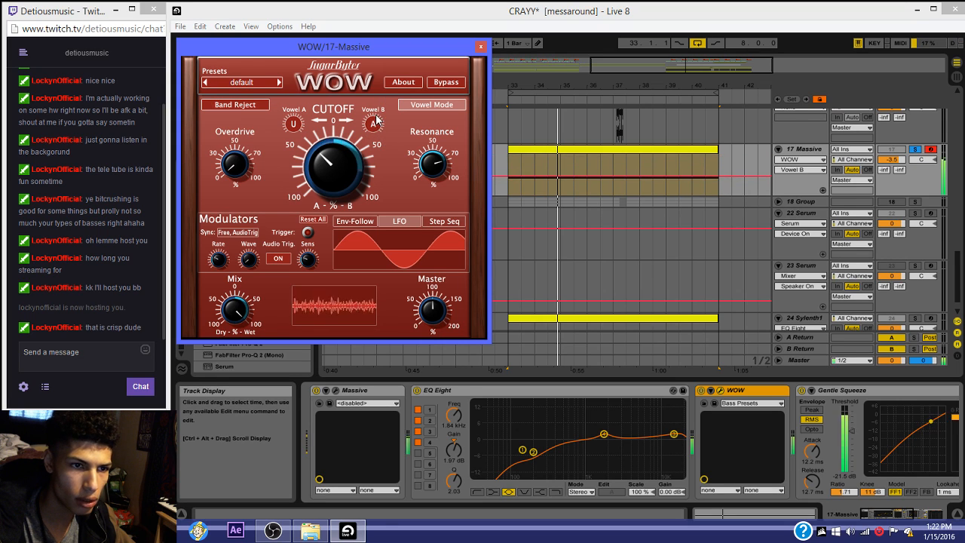
left_click(343, 158)
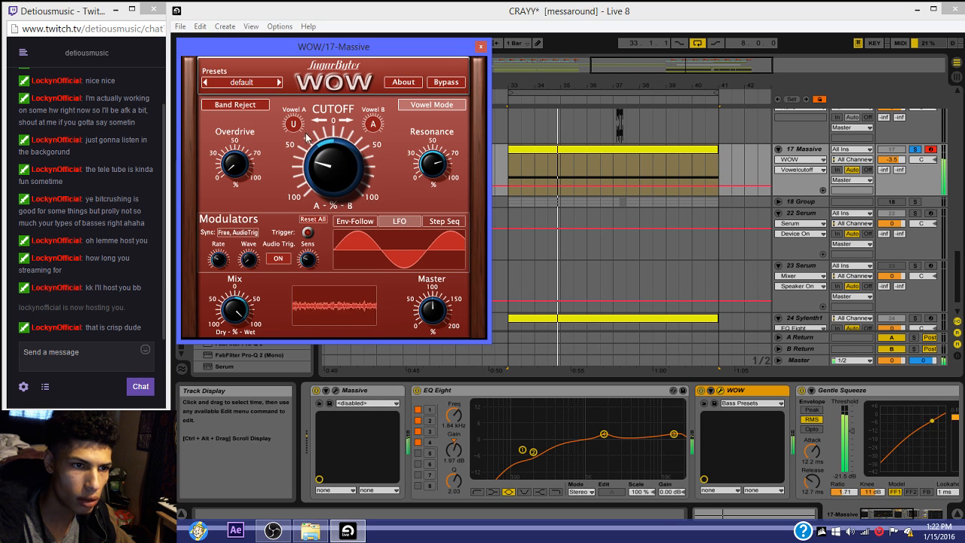
Step: Close the WOW window and switch the WOW device off and back on to compare the sound
left_click(481, 46)
left_click(701, 390)
left_click(701, 391)
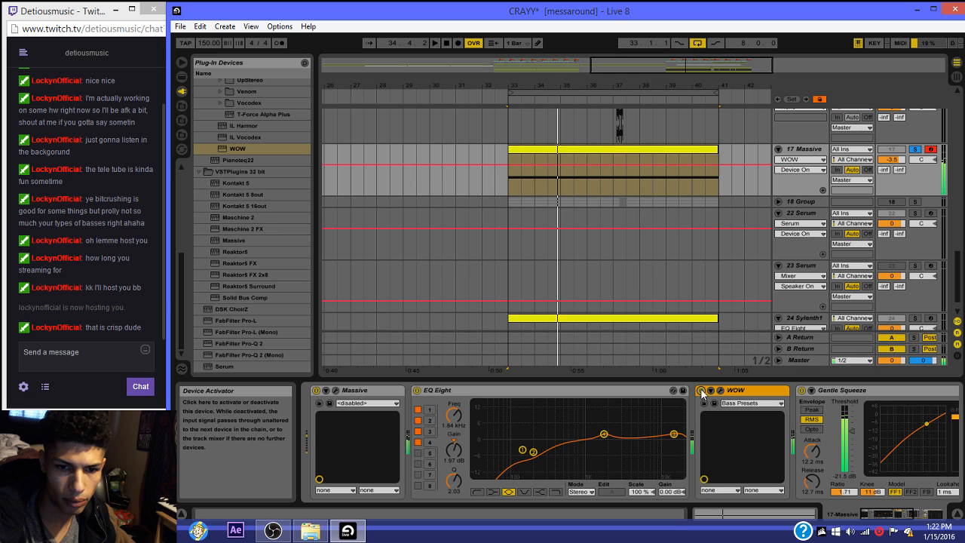
Step: Find Vocoder among Live's audio effects and add it at the end of the Massive track's device chain
scroll(256, 160, "up", 4)
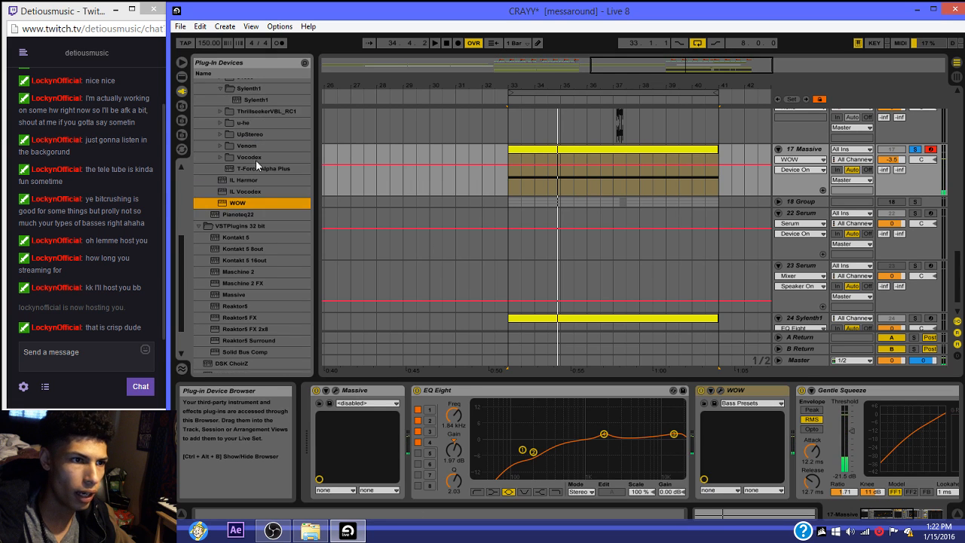
left_click(182, 76)
scroll(248, 222, "up", 4)
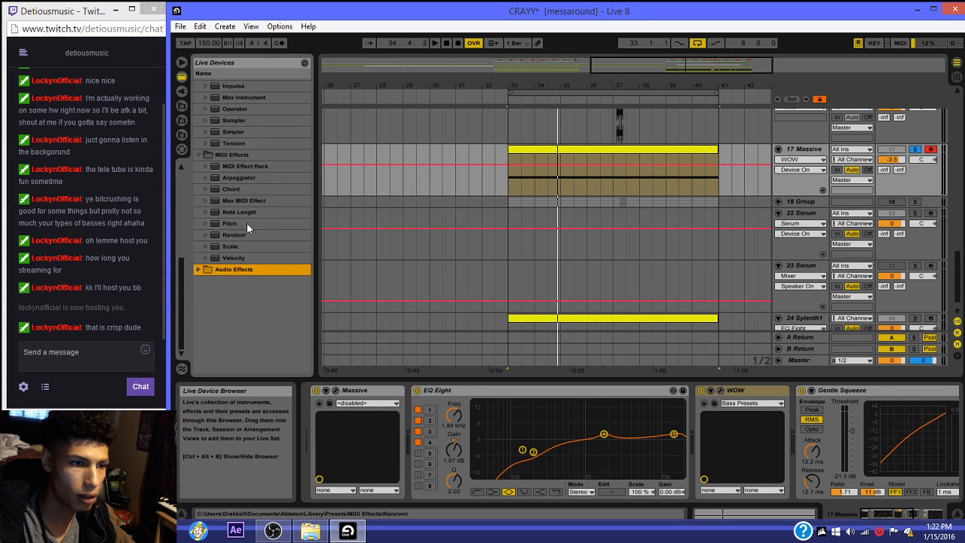
scroll(236, 205, "up", 3)
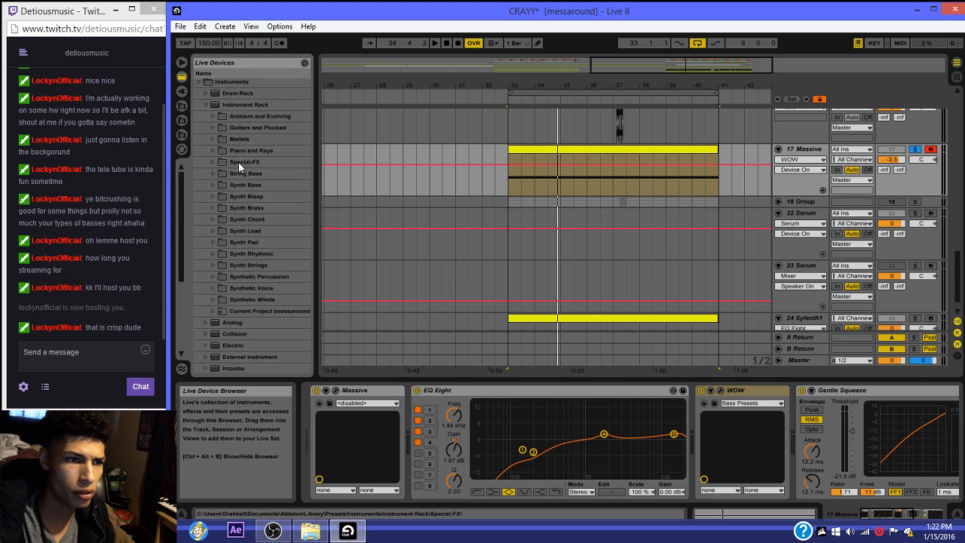
left_click(204, 110)
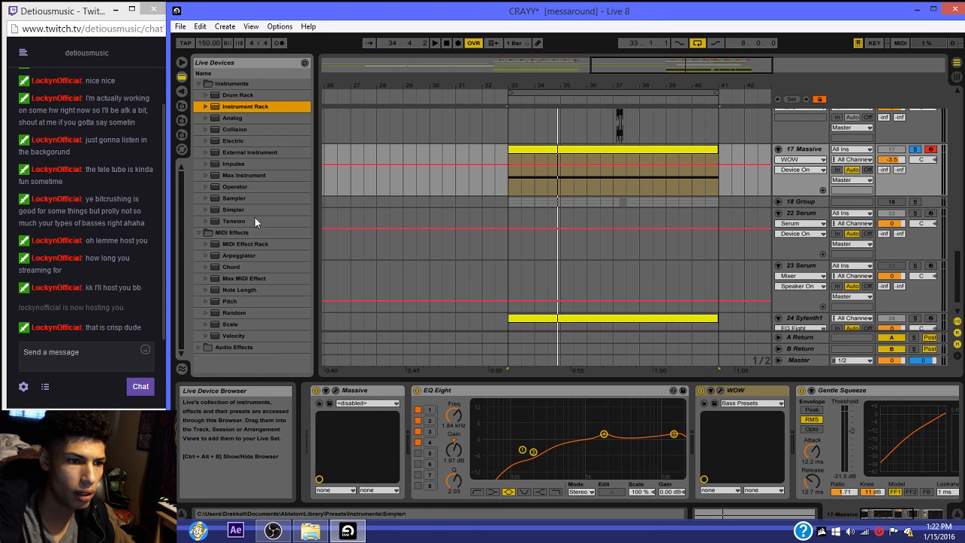
left_click(203, 348)
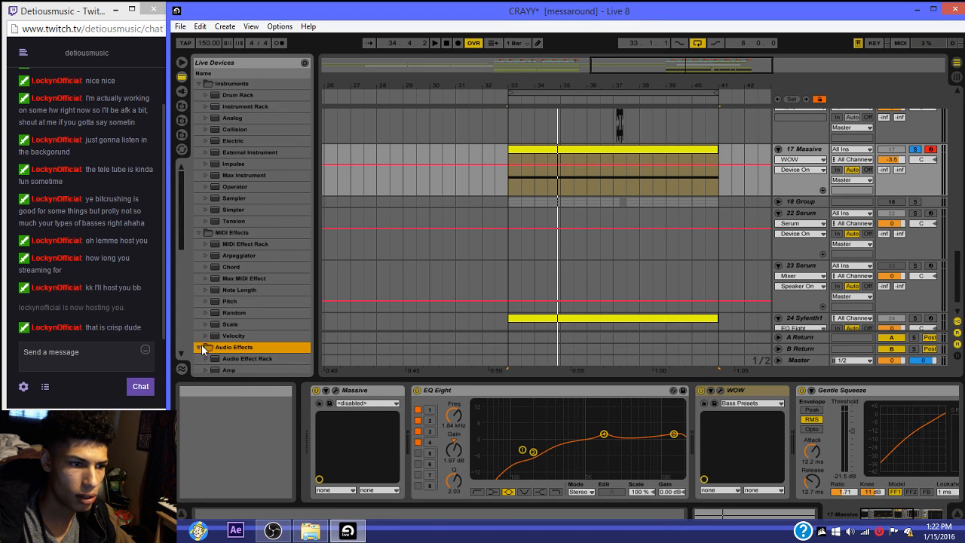
scroll(245, 287, "down", 9)
scroll(262, 305, "down", 2)
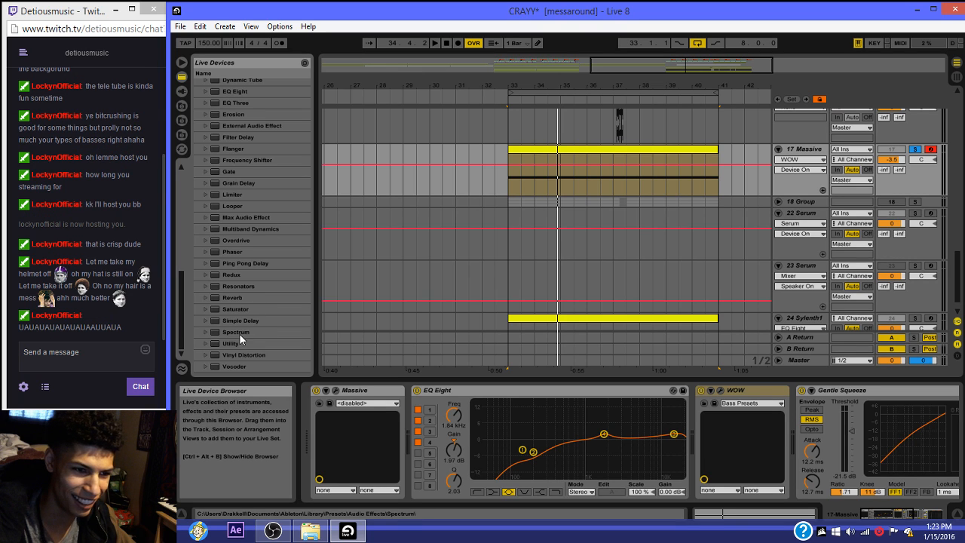
left_click_drag(235, 366, 732, 471)
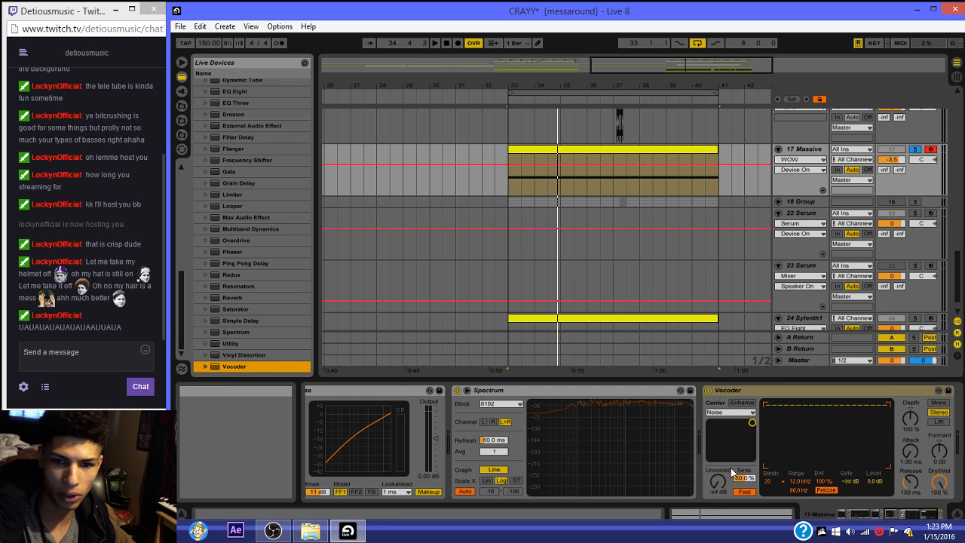
Step: Set the Vocoder's carrier to External with audio from 17-Massive
left_click(740, 412)
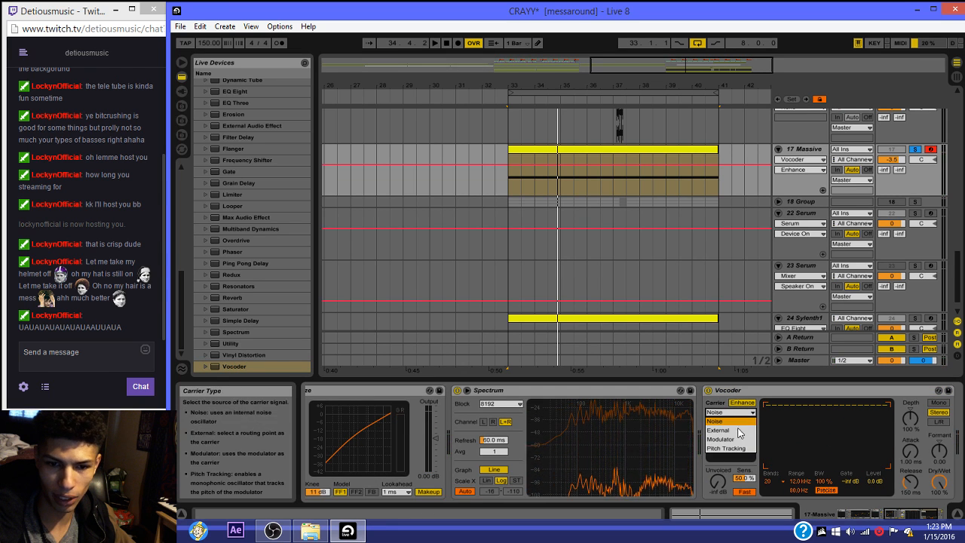
left_click(737, 431)
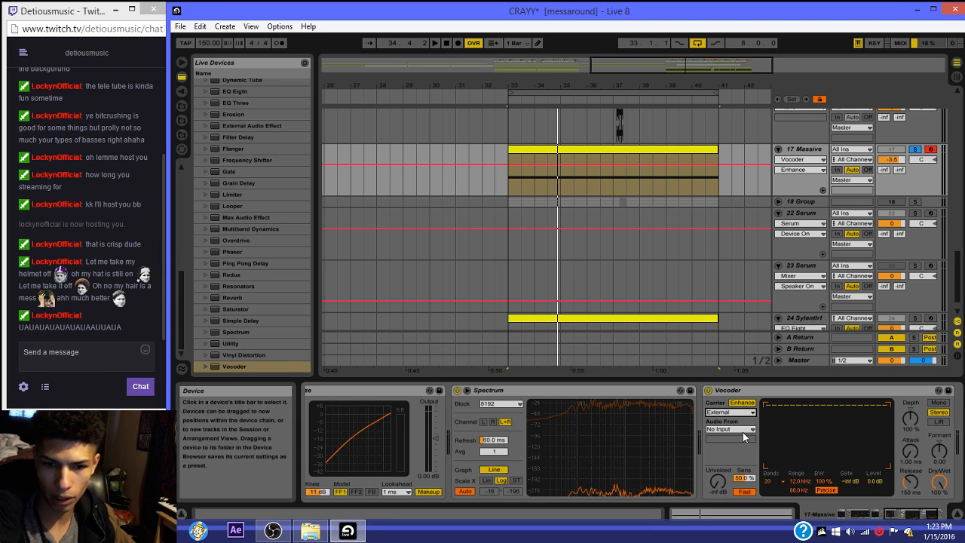
left_click(743, 429)
left_click(737, 322)
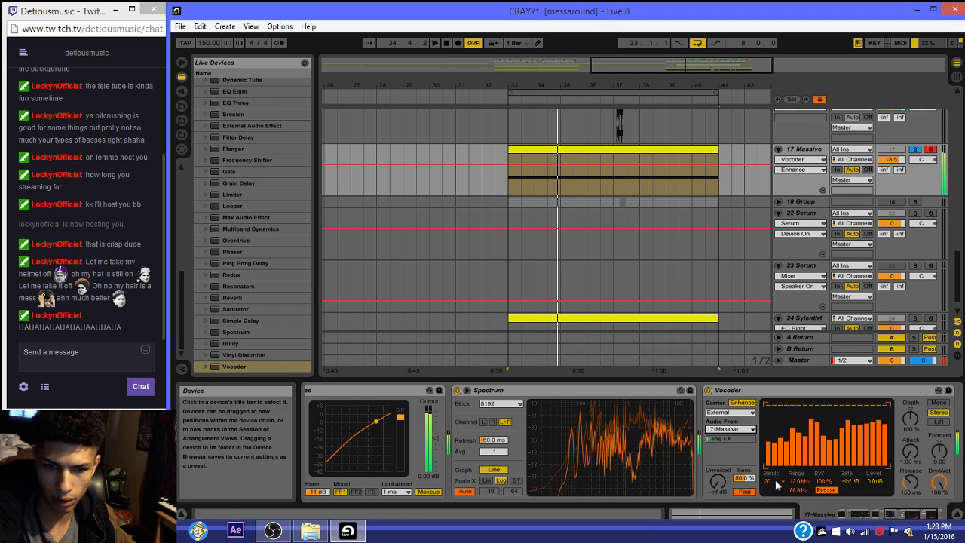
Step: Review the Vocoder's carrier types and audio sources, keeping External and 17-Massive selected
left_click(736, 390)
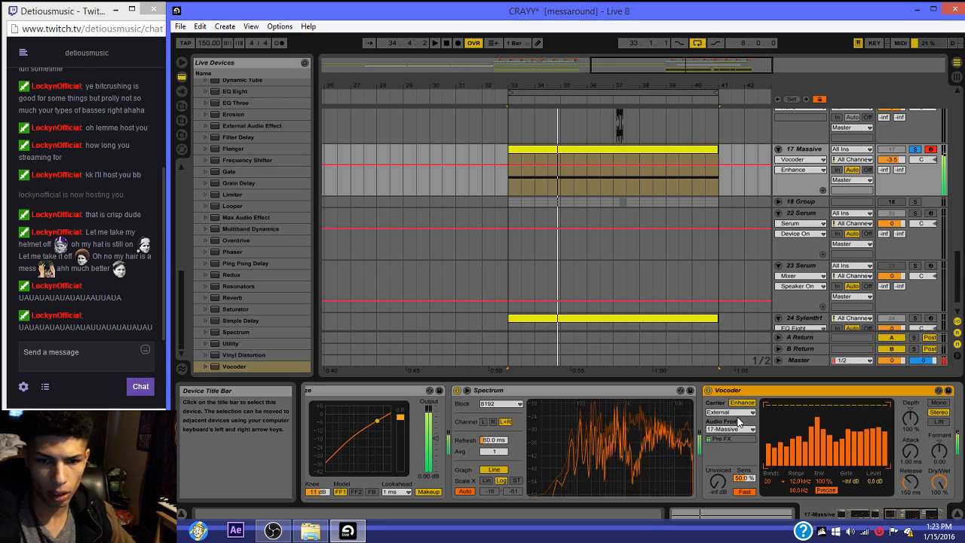
left_click(730, 412)
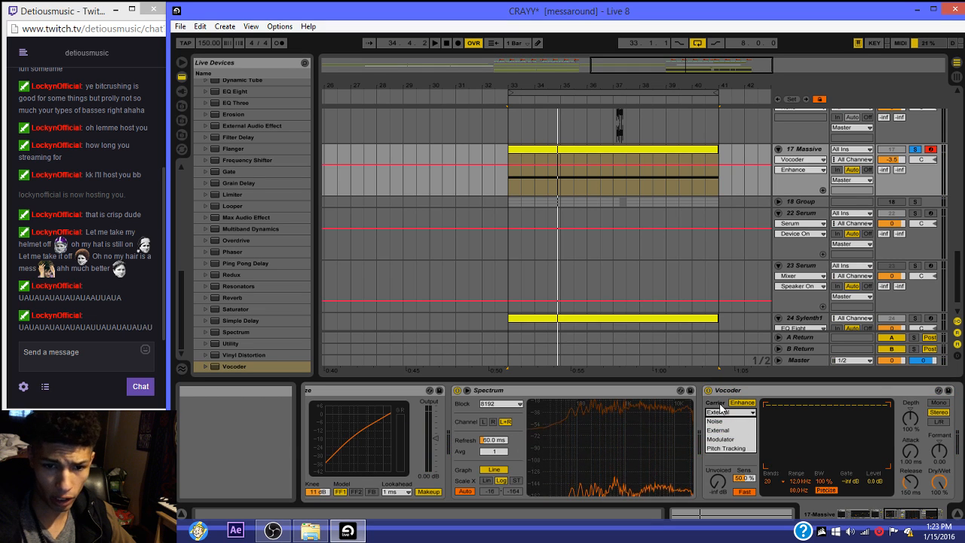
left_click(730, 430)
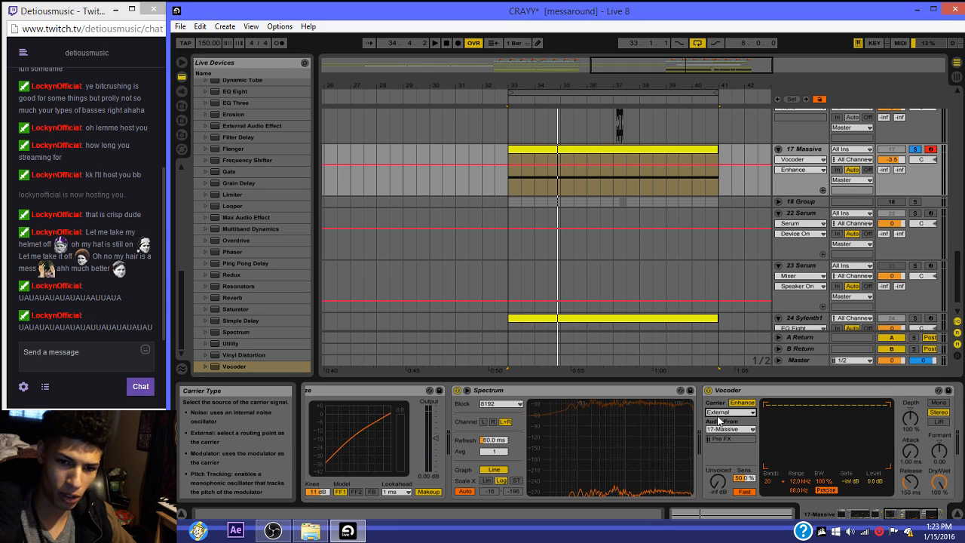
left_click(726, 413)
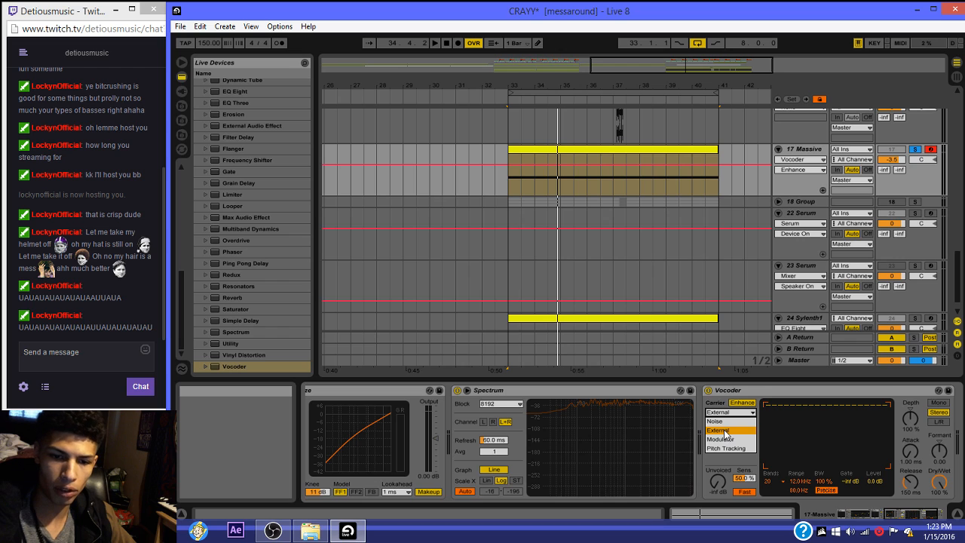
left_click(724, 431)
left_click(727, 429)
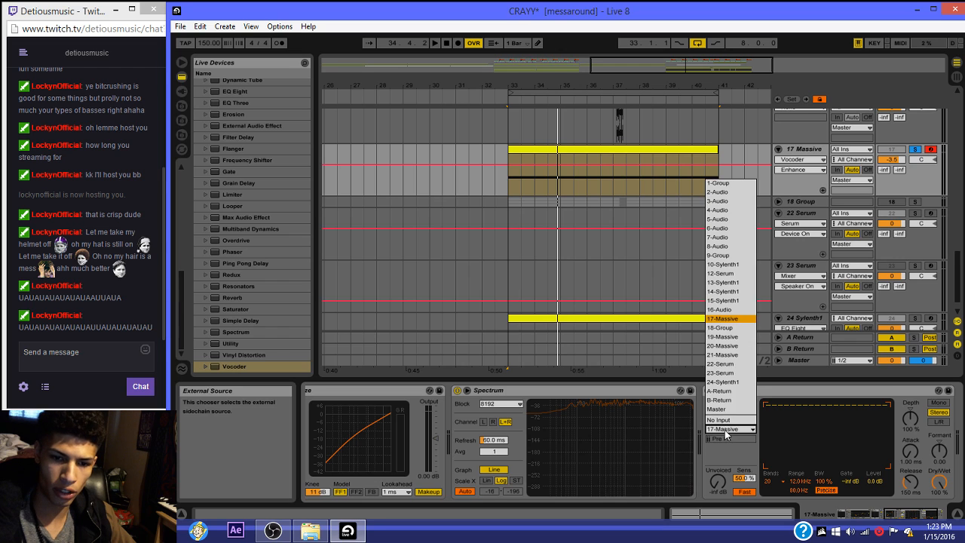
left_click(746, 322)
Step: Bypass and re-enable the Vocoder to compare, and set it to 40 bands, an 18.0 kHz upper range and 122% depth
left_click(642, 172)
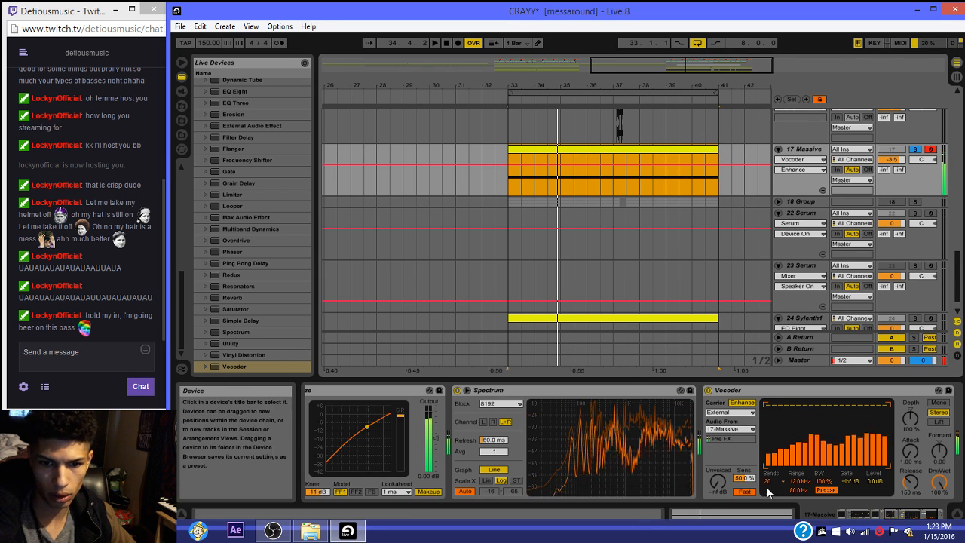
left_click(708, 398)
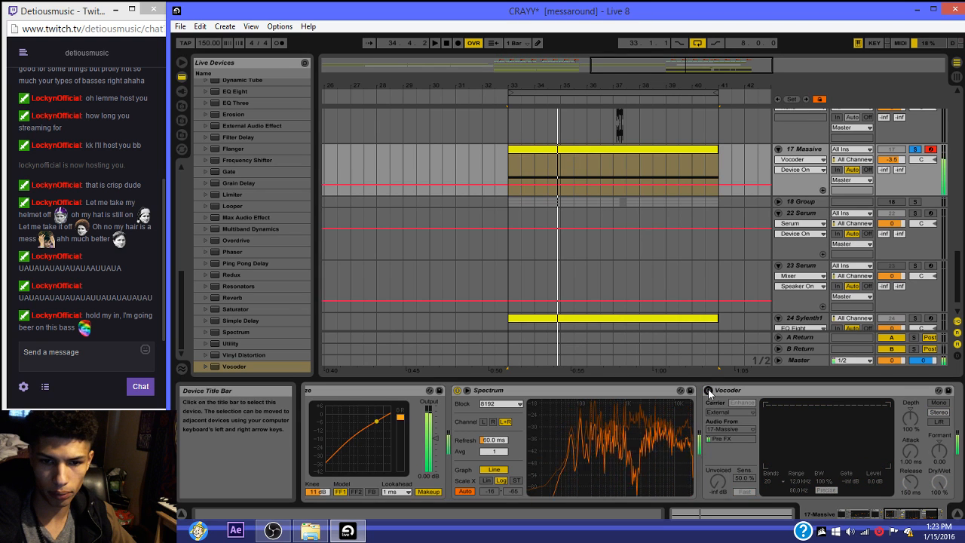
left_click(769, 481)
left_click(768, 473)
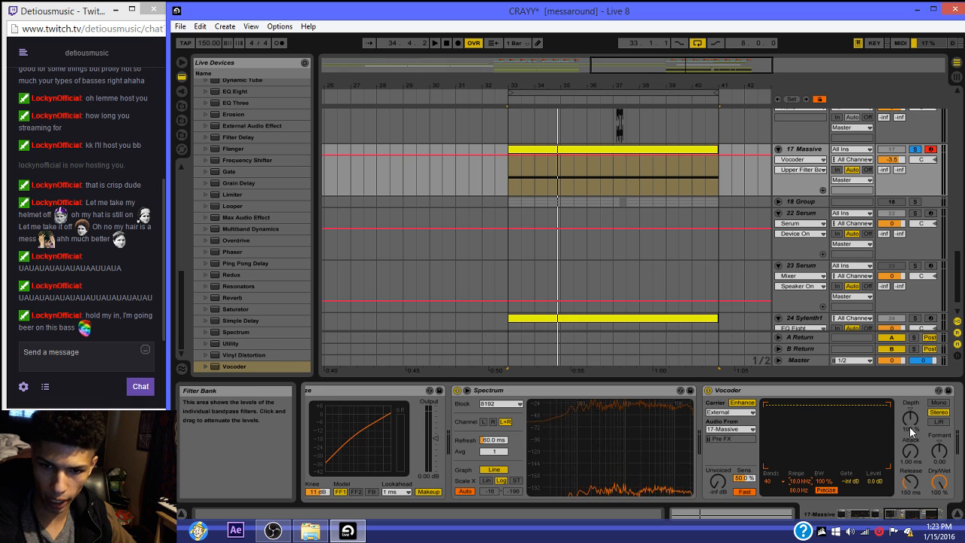
left_click_drag(911, 418, 911, 402)
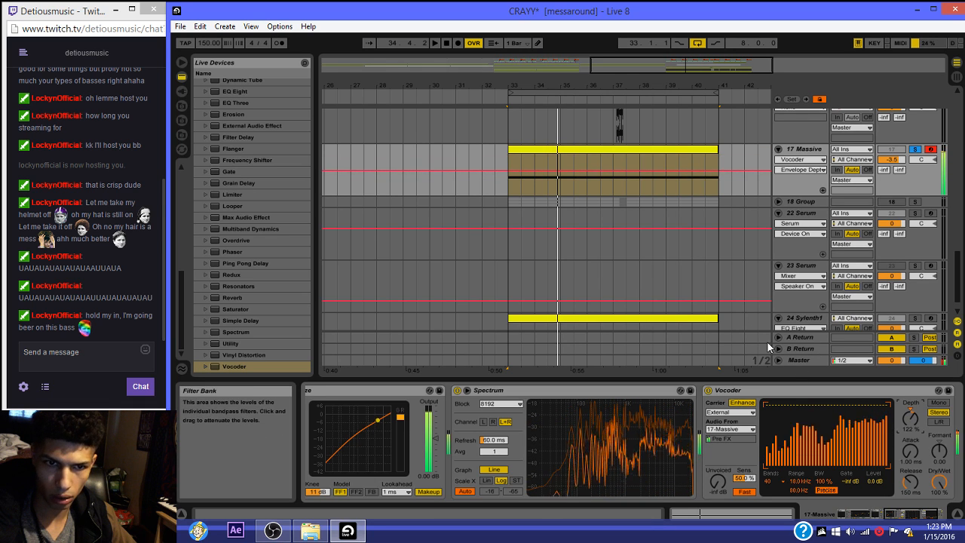
Step: Play the loop with the Massive track unsoloed, solo the track again and stop playback
left_click(767, 192)
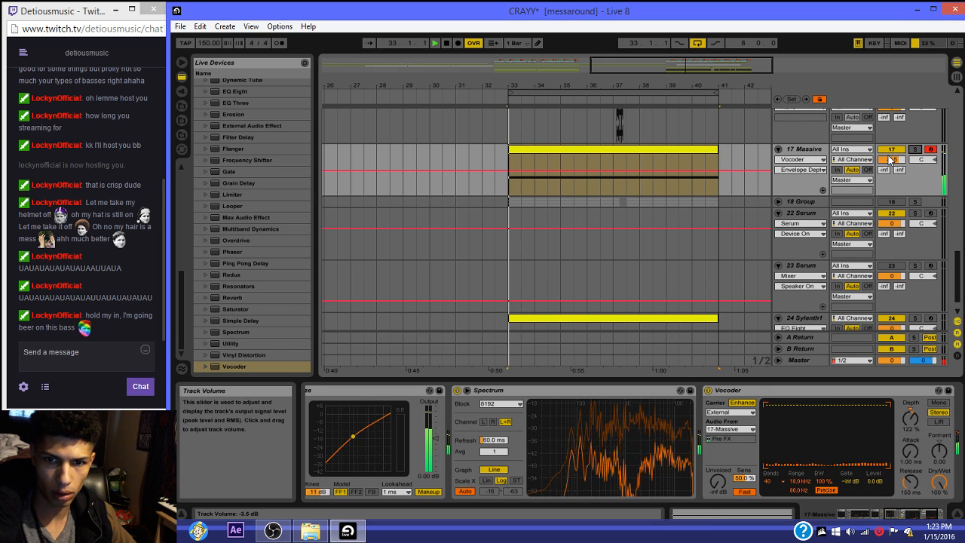
right_click(799, 149)
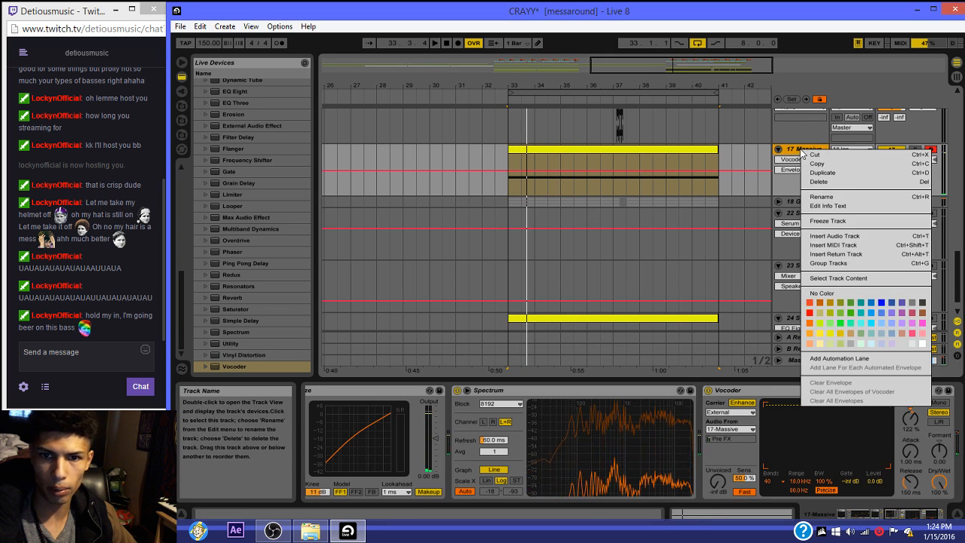
left_click(742, 228)
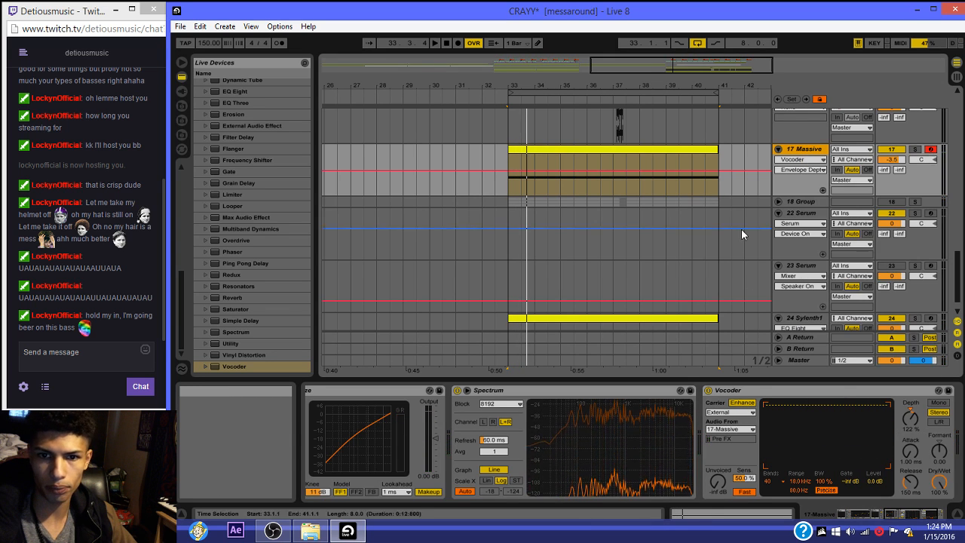
left_click(916, 150)
key("space")
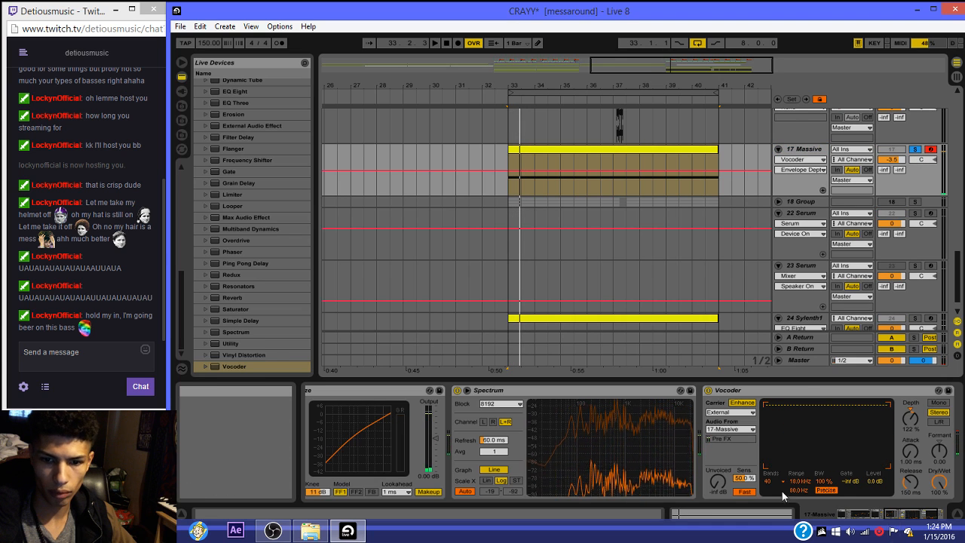
Step: Flatten EQ Eight's band 4 to about 0 dB and set the highest band to 16.5 kHz, 0.98 dB gain and Q 0.37
scroll(438, 424, "up", 10)
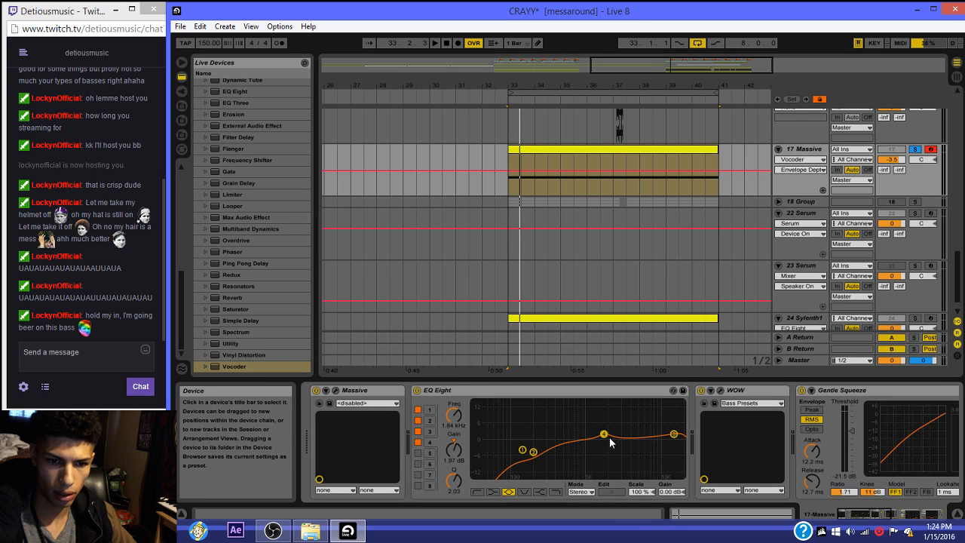
left_click_drag(611, 442, 606, 447)
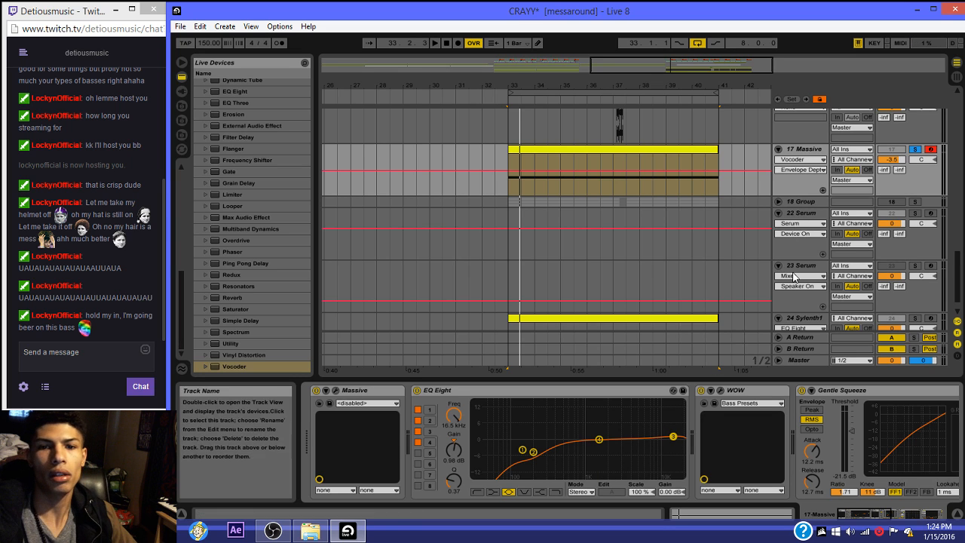
left_click(779, 202)
left_click(779, 202)
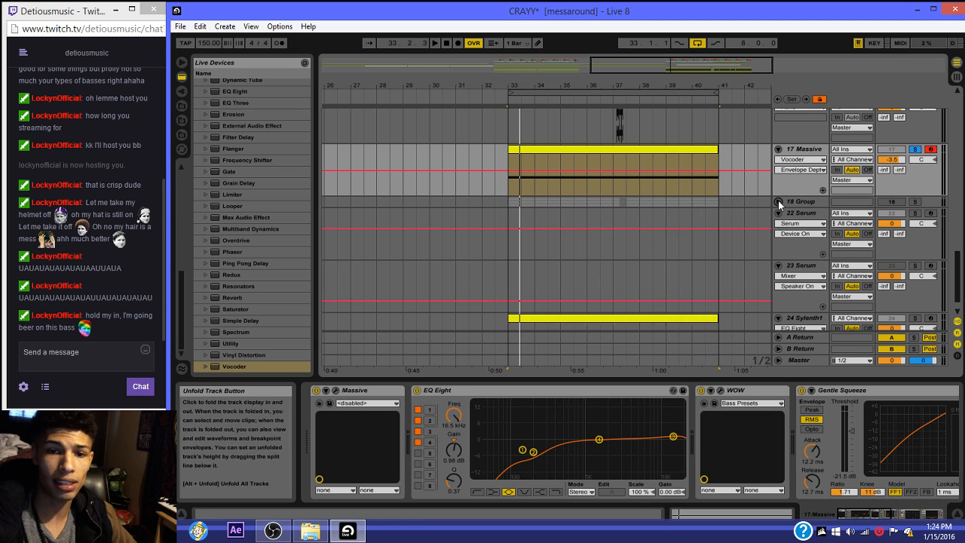
right_click(801, 168)
left_click(814, 181)
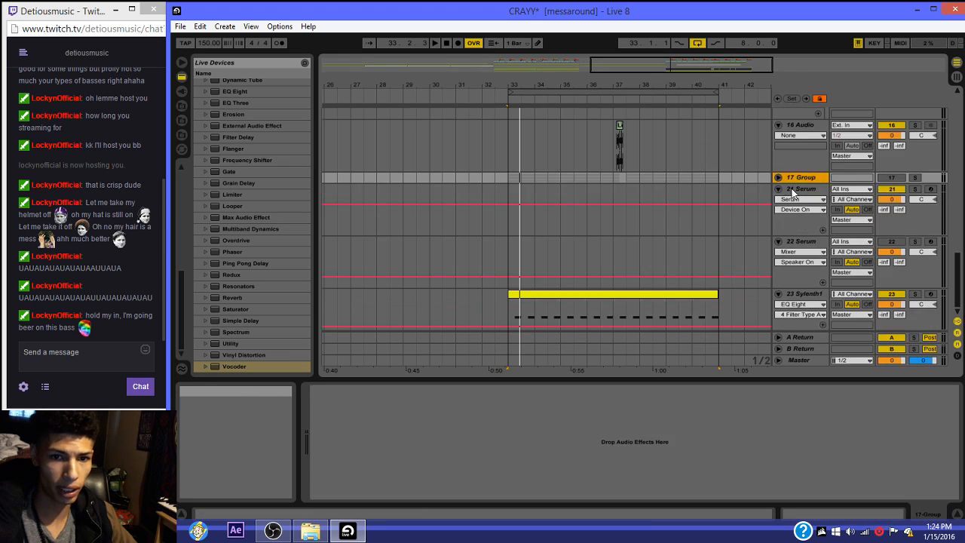
left_click(792, 177)
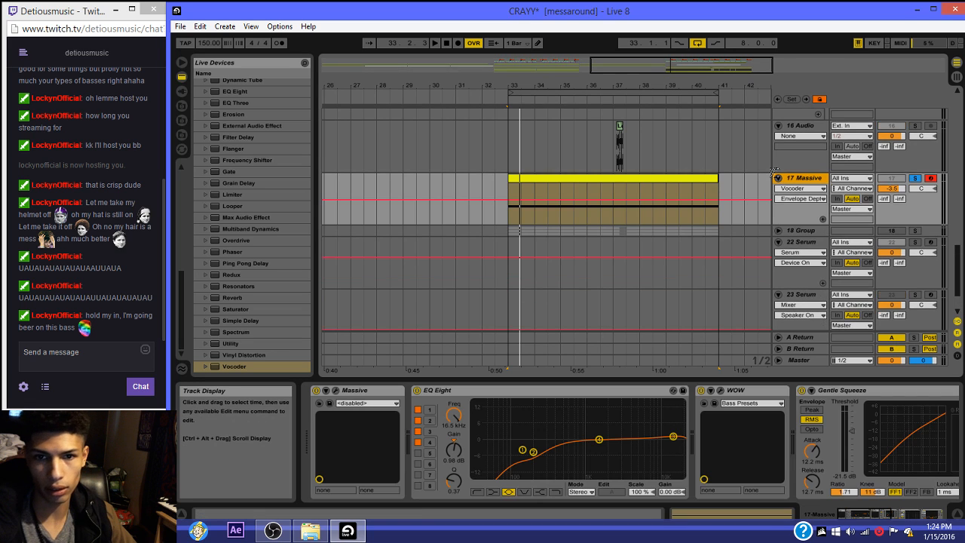
Step: Duplicate the Massive track to create a second copy directly below it
right_click(791, 175)
left_click(807, 198)
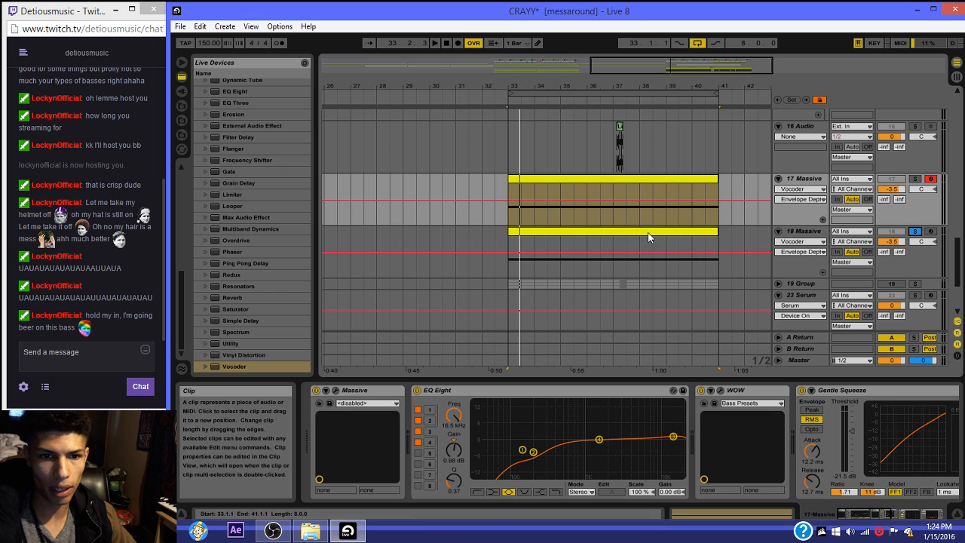
left_click(623, 243)
Step: Colour the clip on track 17 Massive red and the clip on track 18 Massive blue
left_click(629, 188)
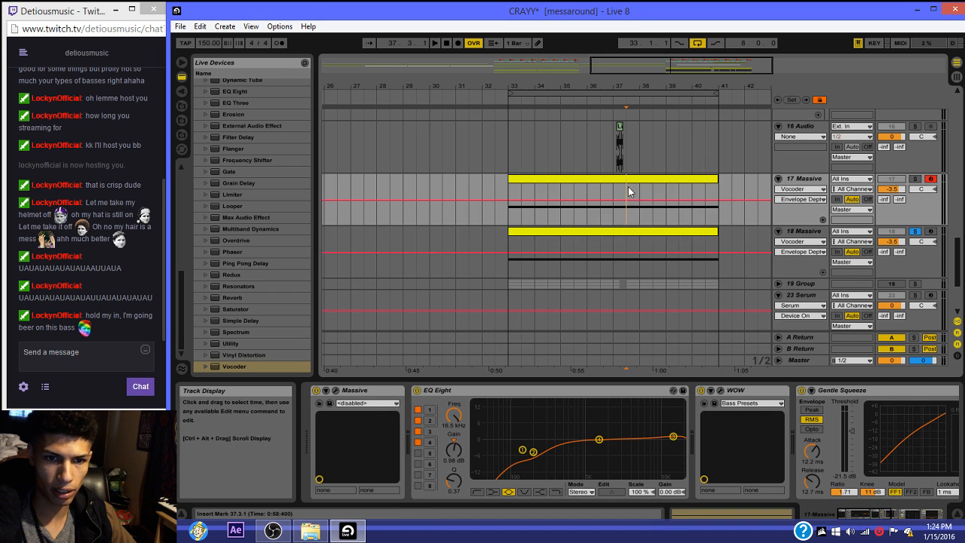
right_click(627, 179)
left_click(637, 317)
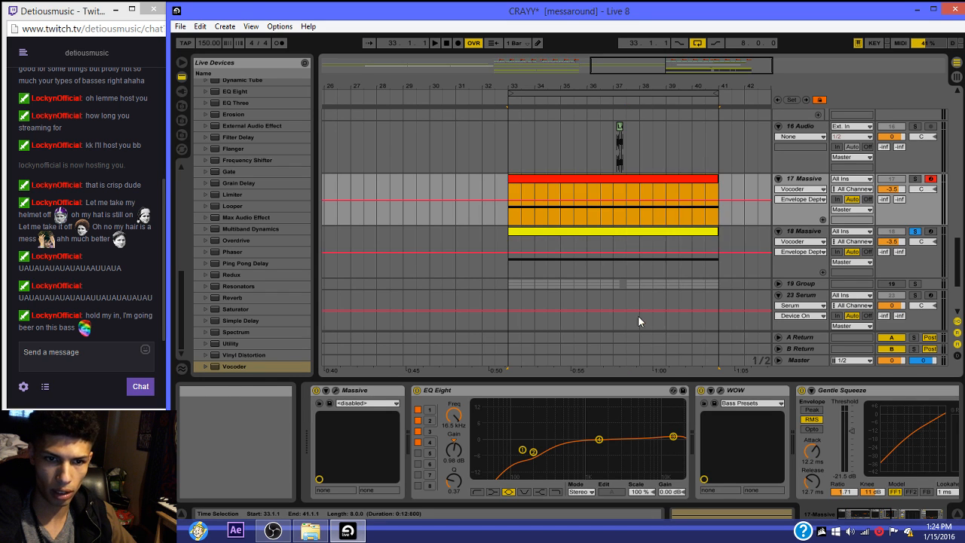
right_click(617, 234)
left_click(701, 376)
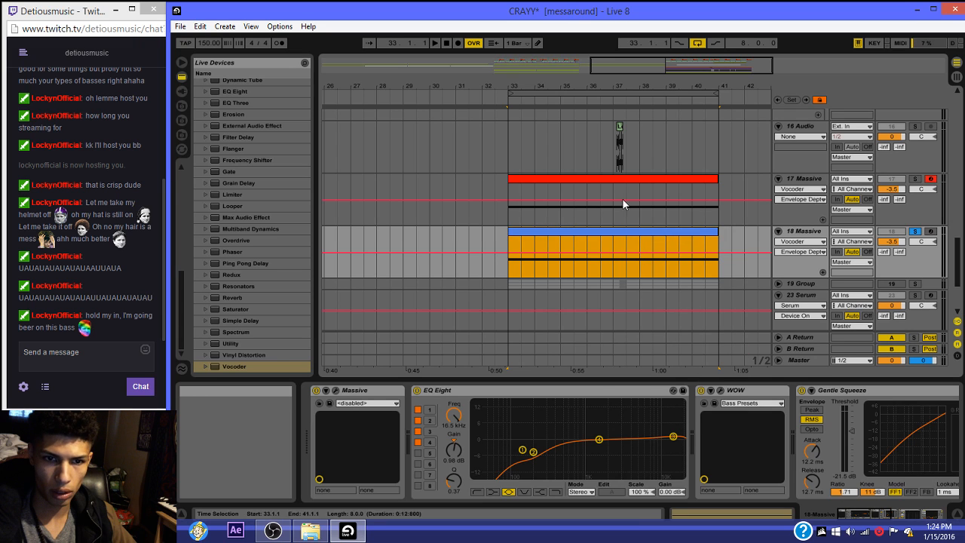
left_click(608, 189)
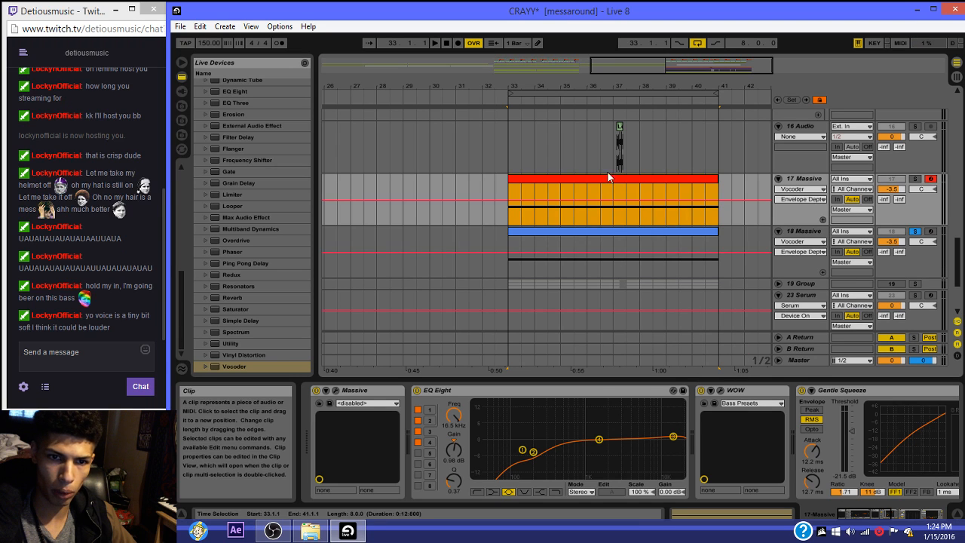
left_click(585, 243)
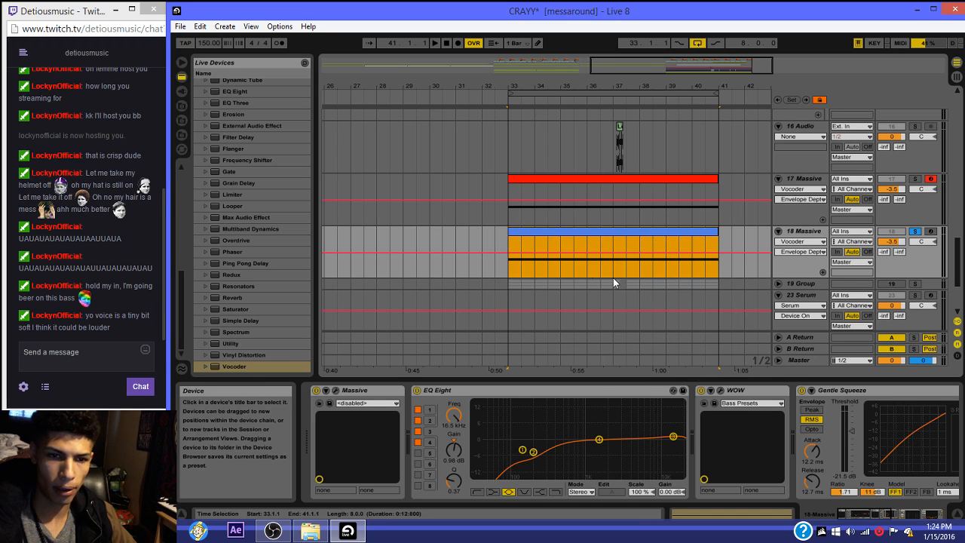
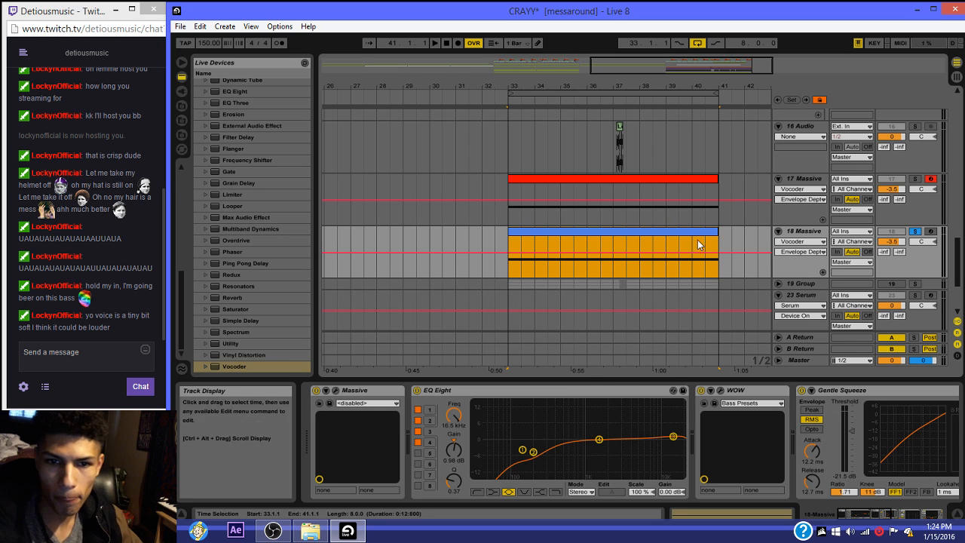
Step: Play the loop briefly with track 18 Massive soloed and stop playback
key("space")
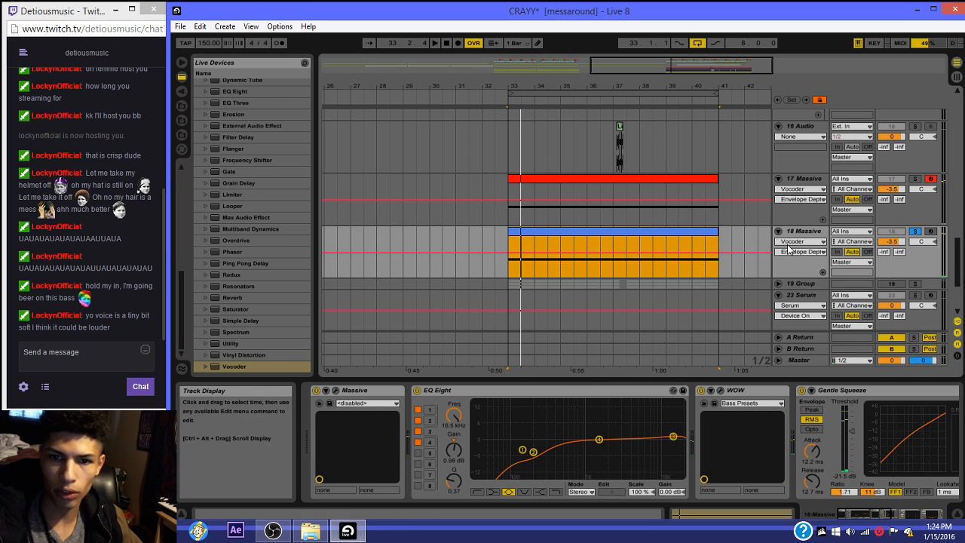
left_click(801, 233)
key("ctrl+d")
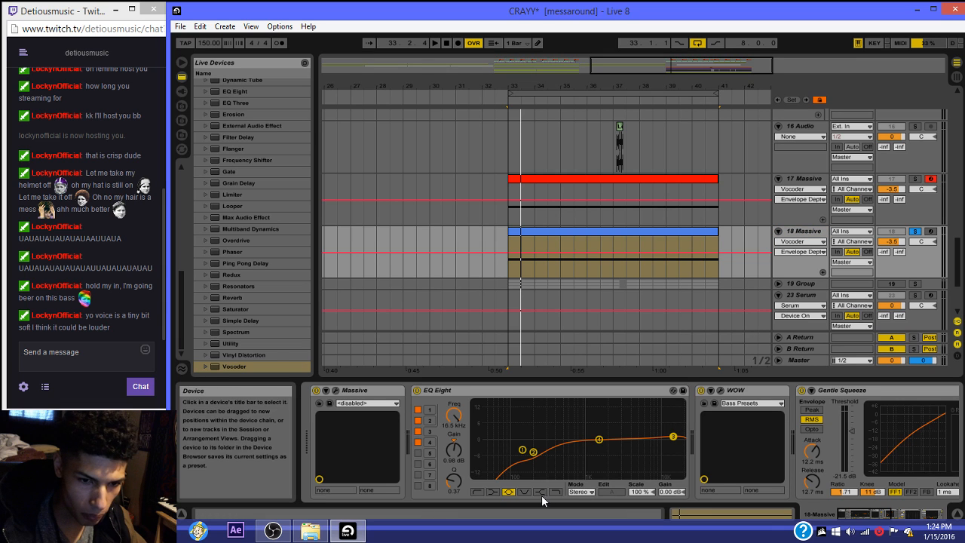
Step: Switch to the Twitch dashboard in Chrome, check the stream preview's sound, pause the preview and return to Live
left_click(160, 531)
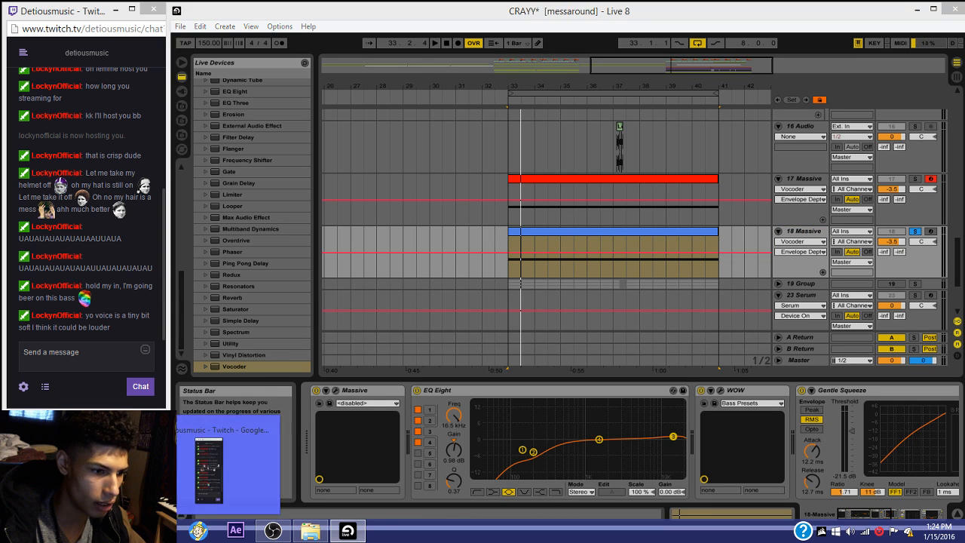
left_click(106, 471)
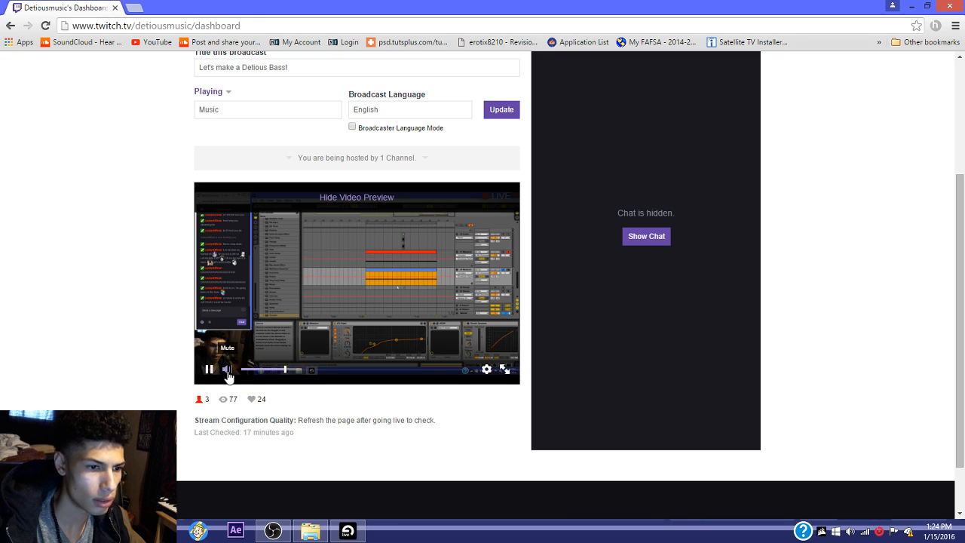
left_click(224, 370)
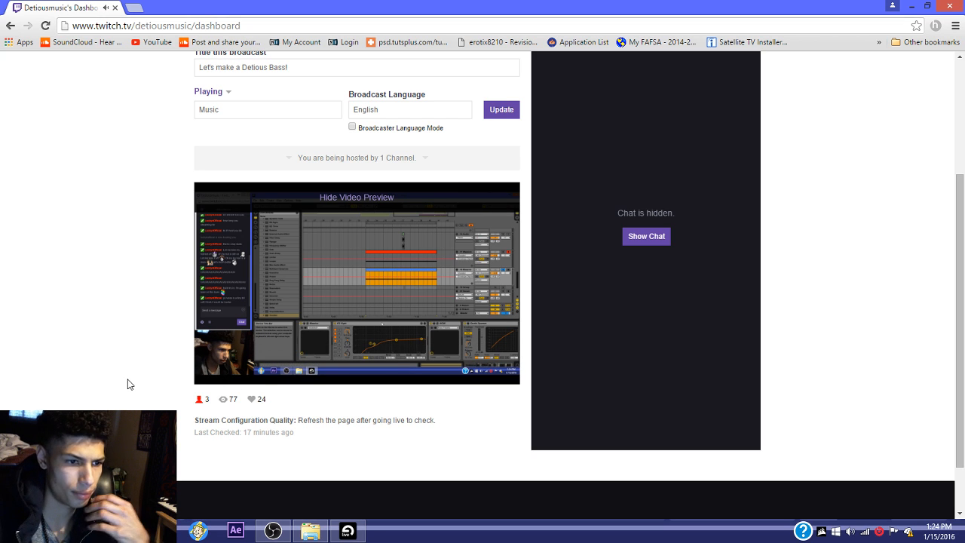
left_click(209, 369)
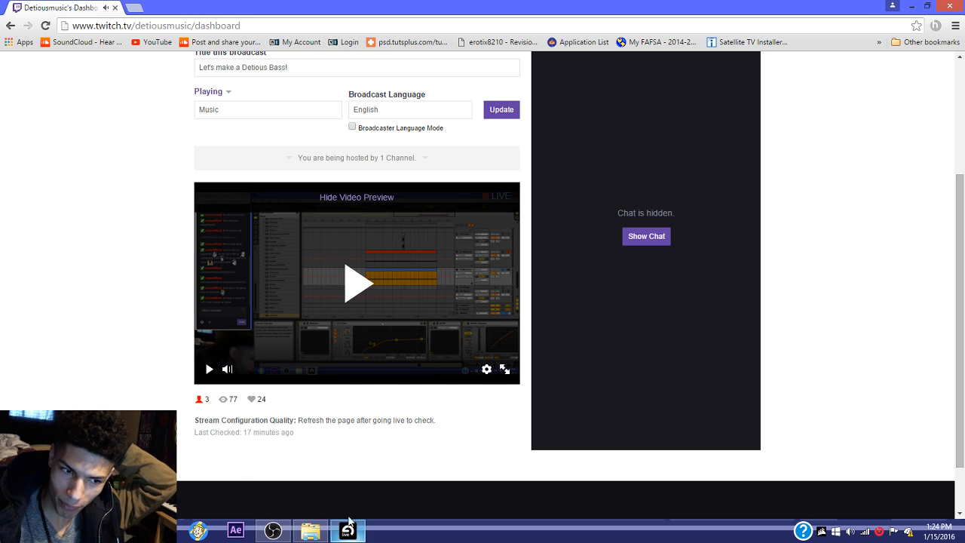
key("space")
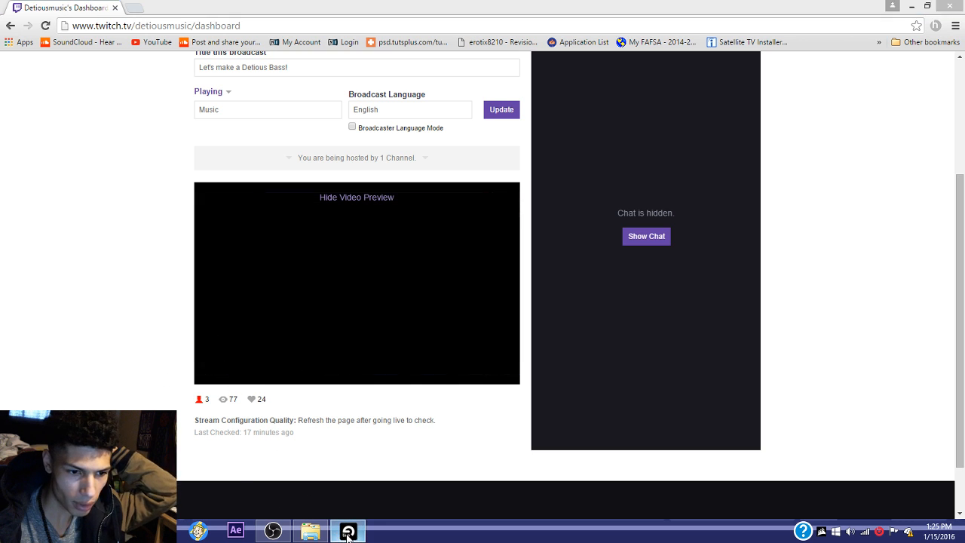
left_click(346, 532)
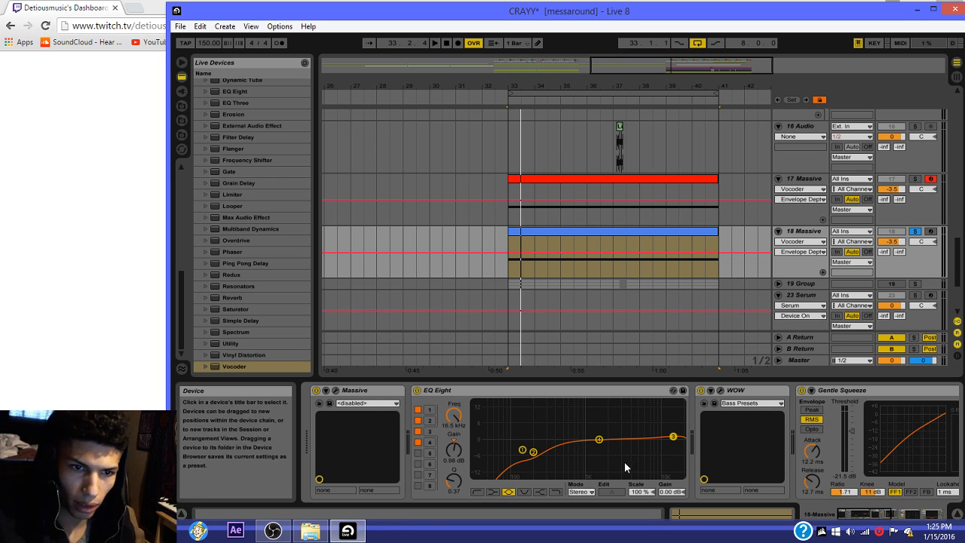
Step: Shape track 18's EQ Eight with a high cut on band 3, a raised low-cut band 1, and band 4 at 1.71 kHz, 2.70 dB, Q 2.03
left_click(555, 492)
left_click_drag(674, 457, 614, 455)
key("space")
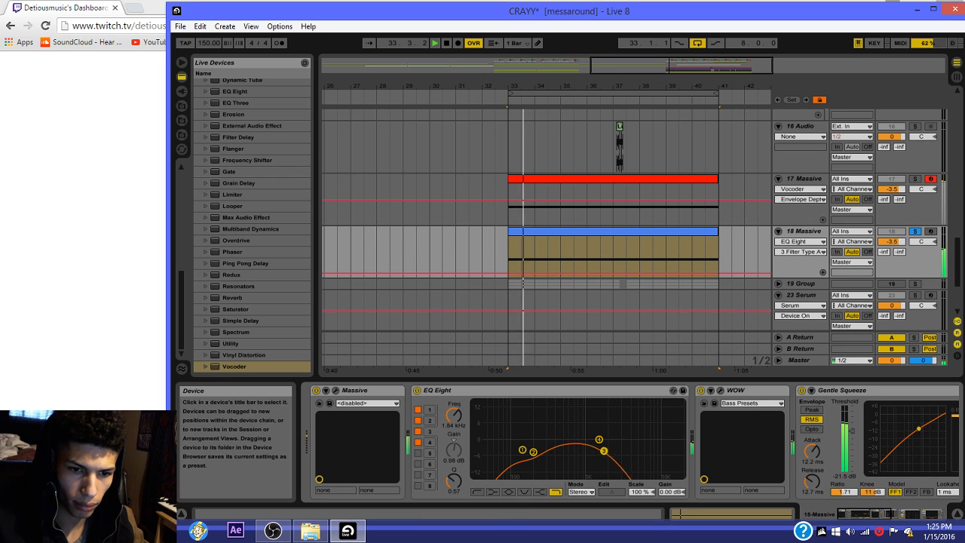
left_click_drag(521, 450, 602, 432)
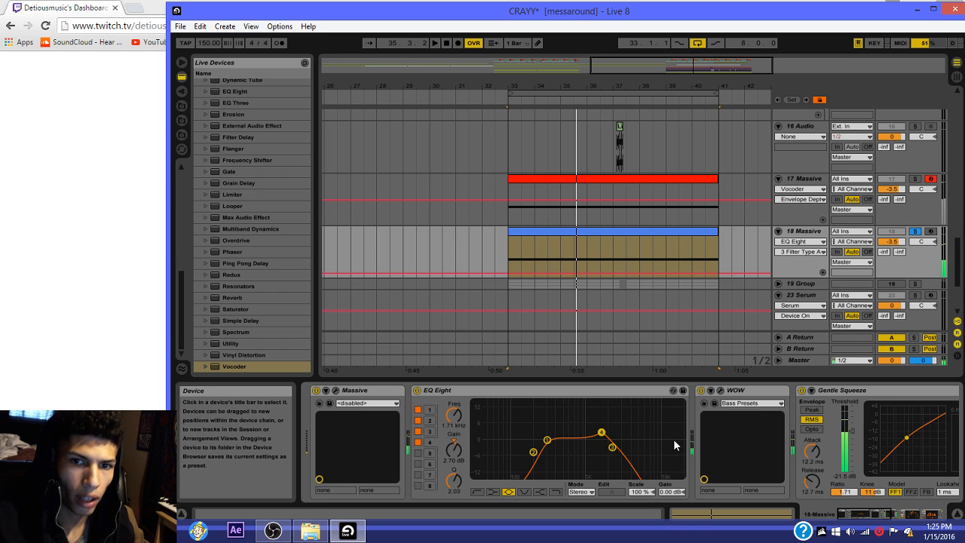
left_click(627, 188)
left_click(574, 245)
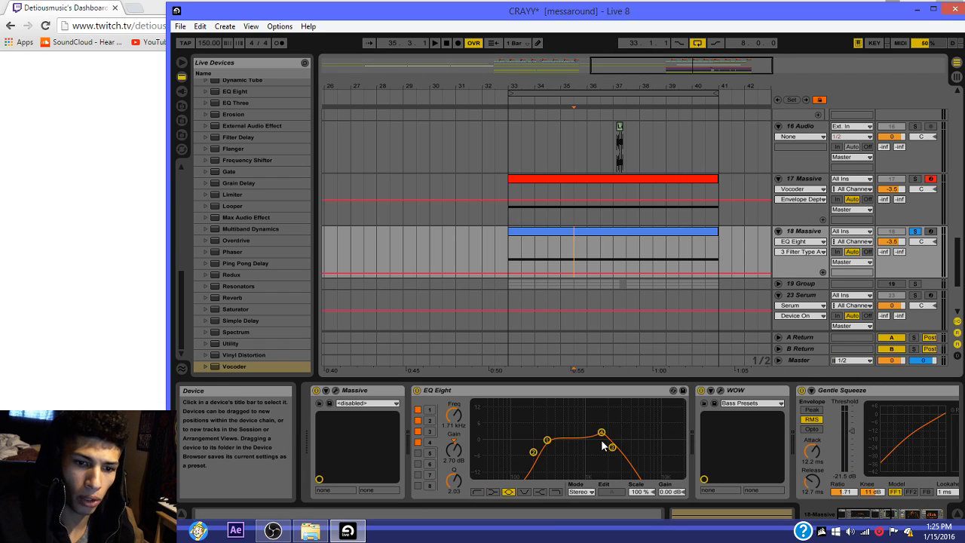
Step: In track 18's Massive, set the modulation oscillator's Ring Mod to oscillator 1 and Phase to oscillator 2, and lower the Phase amount
left_click(336, 390)
left_click(387, 242)
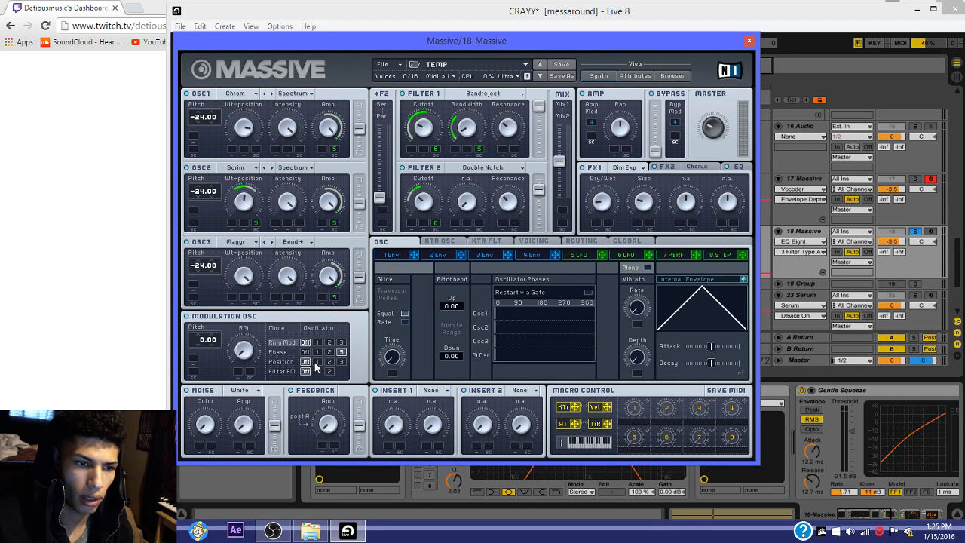
left_click_drag(608, 40, 565, 132)
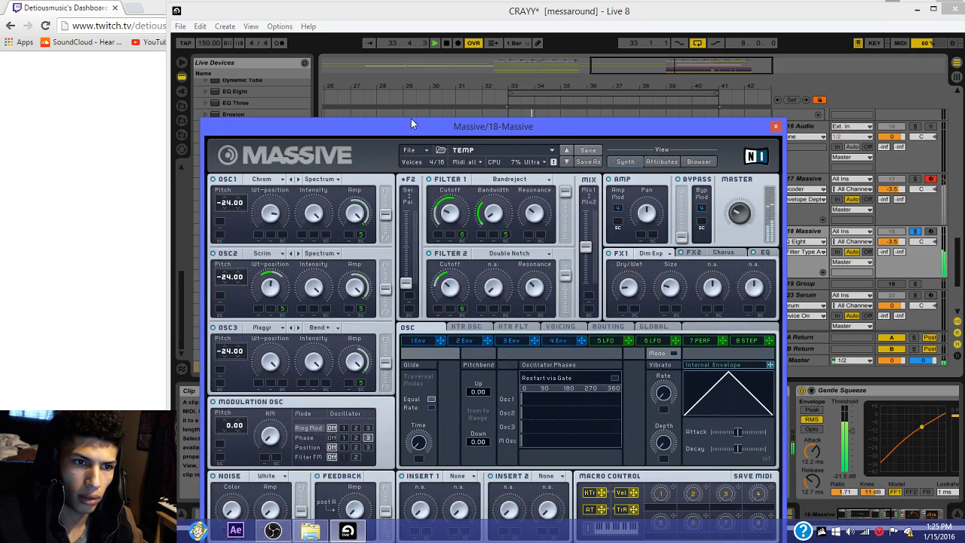
left_click_drag(412, 123, 431, 32)
left_click(375, 347)
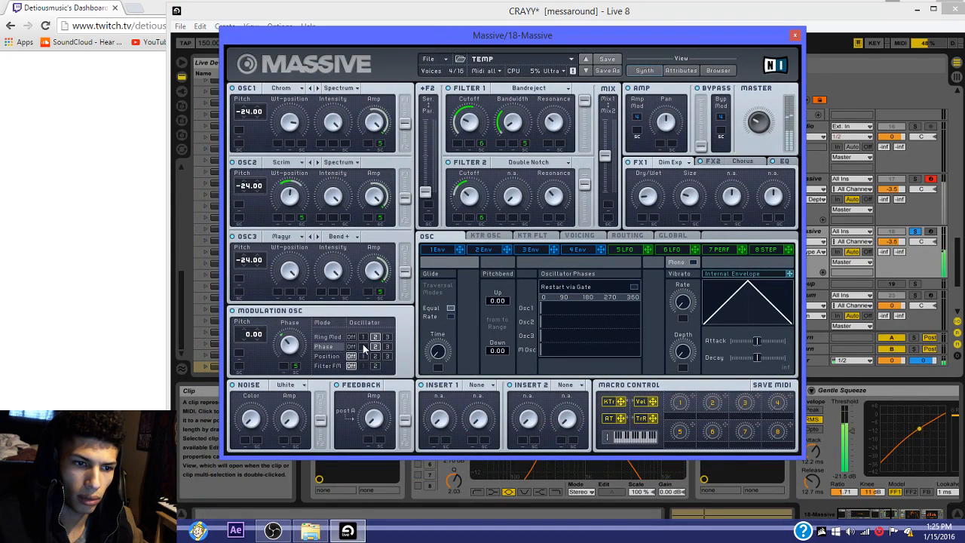
left_click(364, 337)
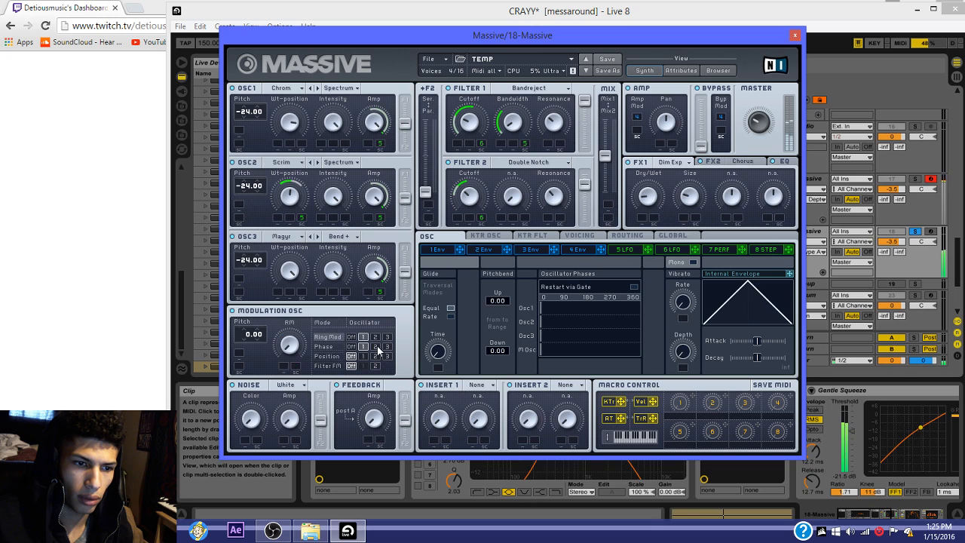
left_click(379, 347)
left_click_drag(284, 346, 288, 360)
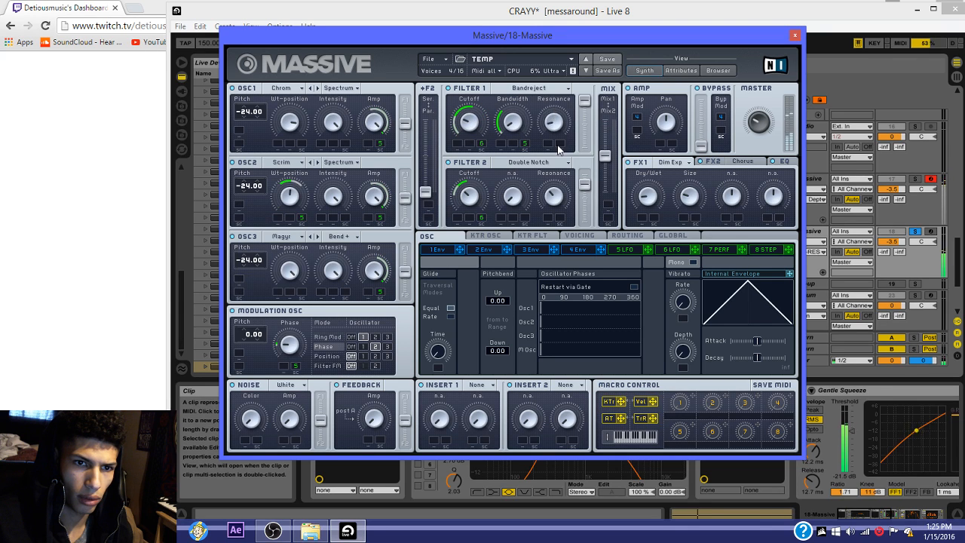
Step: Set Massive's Insert 1 to Parabolic Shaper and enable the Pan Position unisono spread with its slider at the Full Inv end
left_click(477, 385)
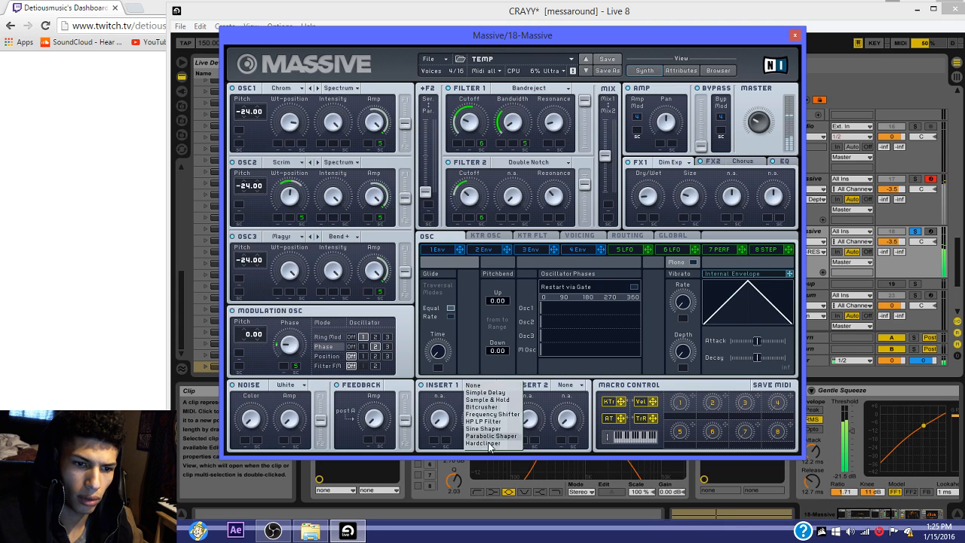
left_click(458, 434)
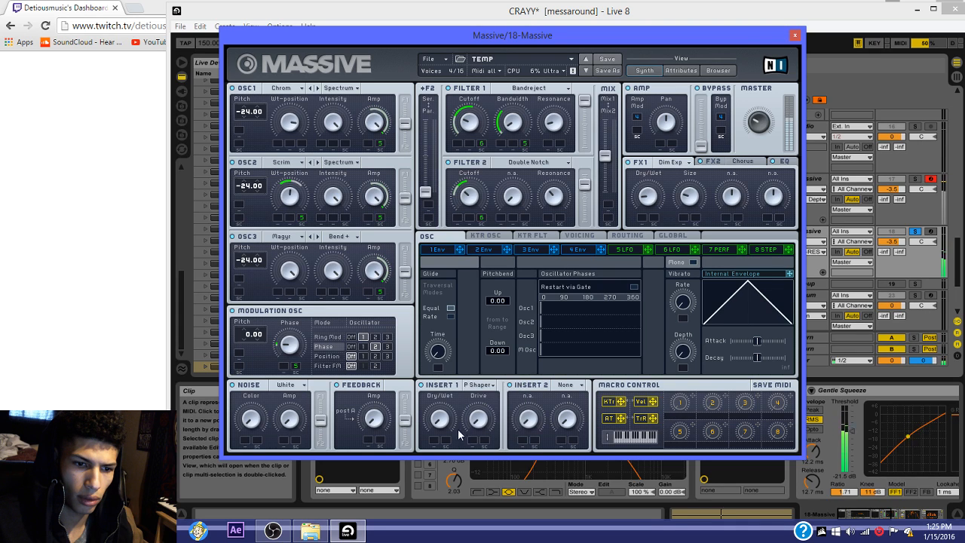
left_click(580, 235)
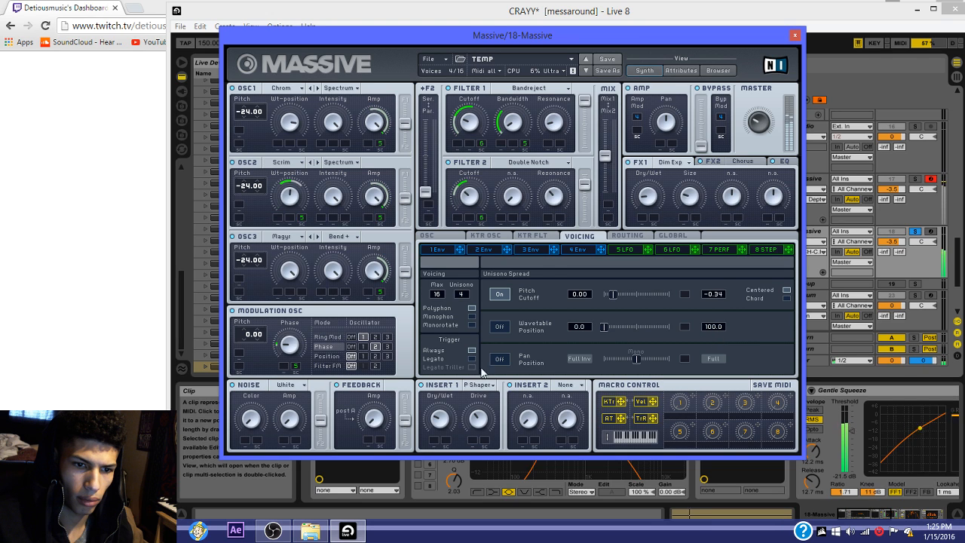
left_click(795, 36)
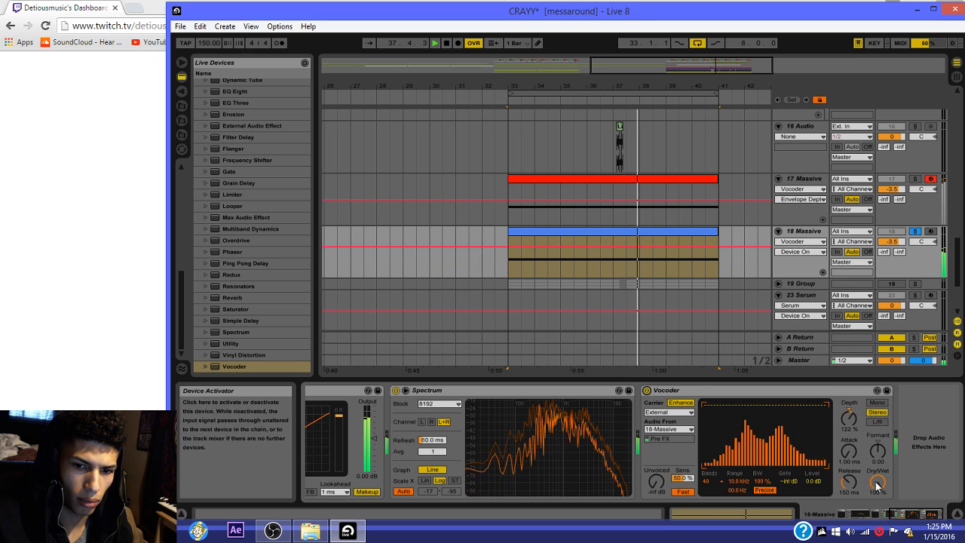
left_click(911, 515)
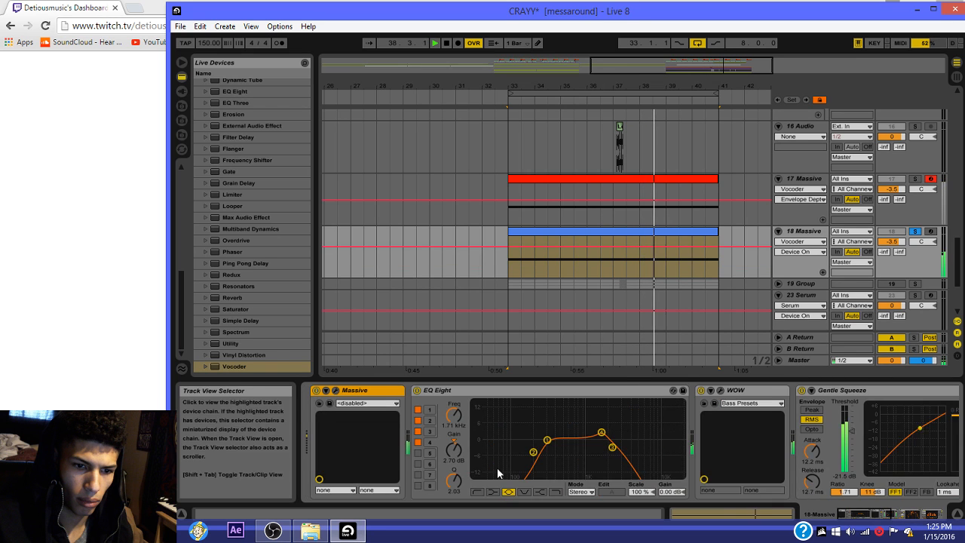
left_click(323, 390)
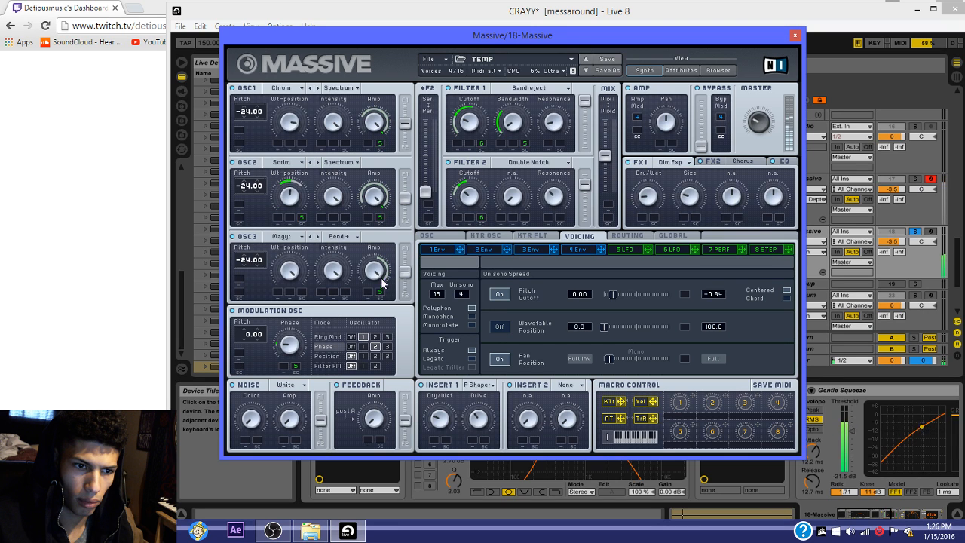
left_click(794, 35)
Step: Compare track 18 with its Vocoder bypassed and switched back on during playback
left_click_drag(881, 515, 932, 515)
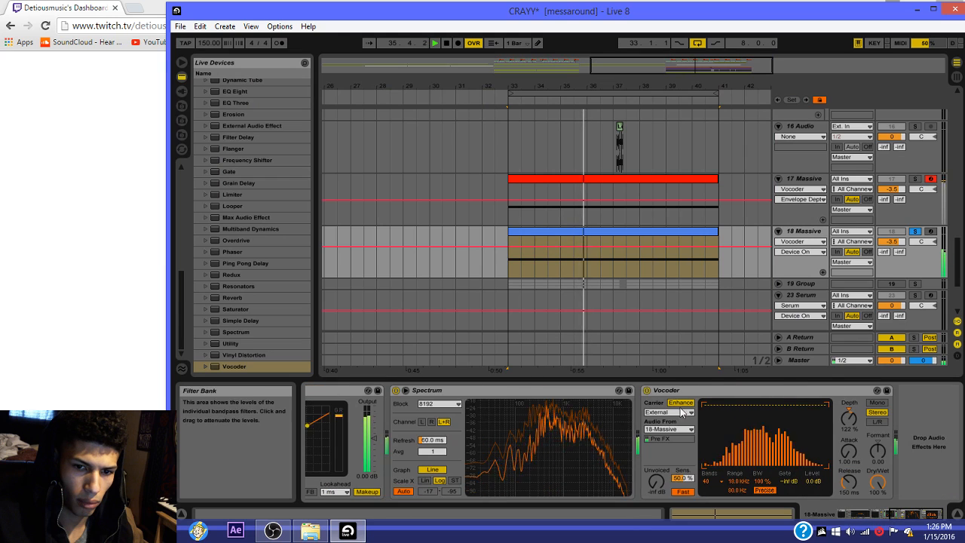
left_click(646, 391)
left_click(646, 391)
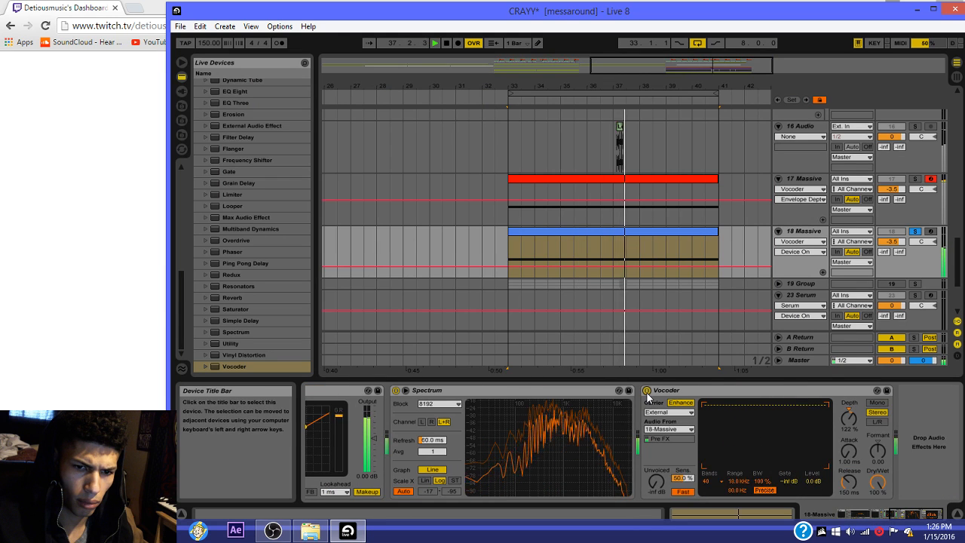
key("space")
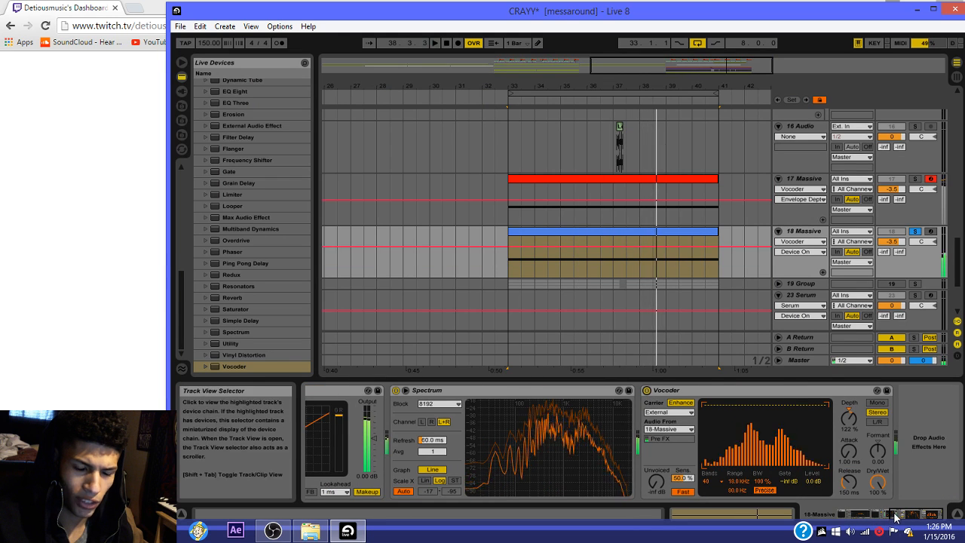
Step: Lower the low-cut band 1 in track 18's EQ Eight to 114 Hz with Q 0.62 and move band 2 down beside it
left_click_drag(897, 516, 839, 516)
key("space")
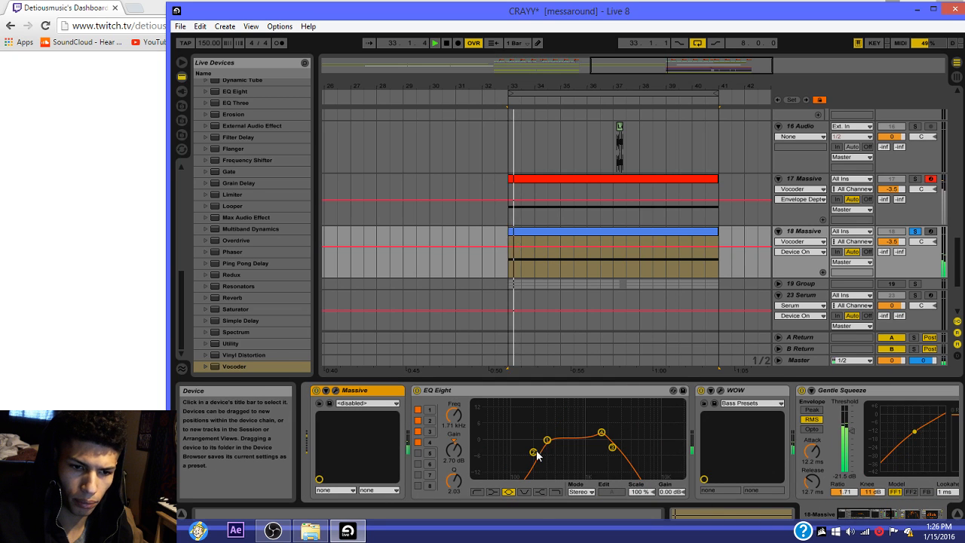
mouse_move(534, 453)
left_mouse_down()
mouse_move(505, 443)
mouse_move(520, 451)
left_mouse_up()
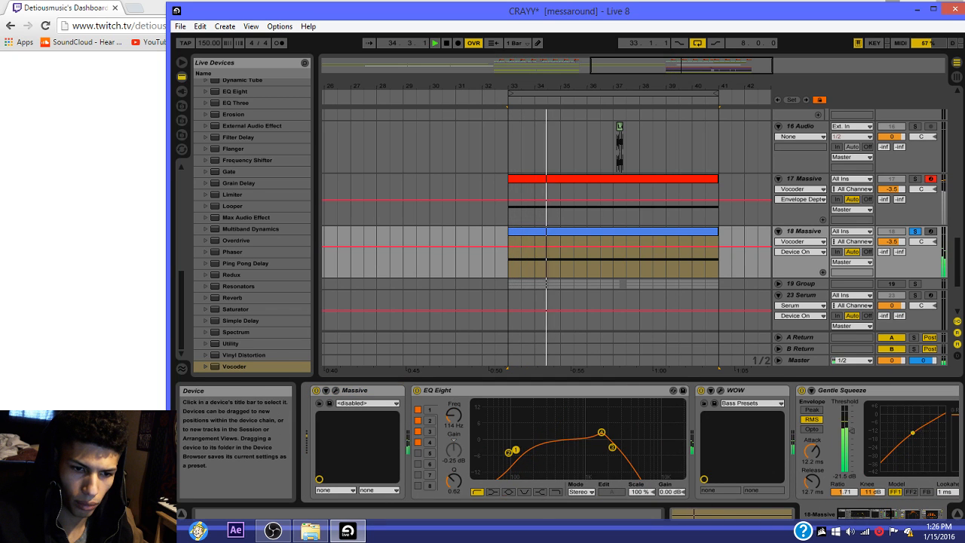
Step: Group the two Massive tracks, 17 and 18, into one group track
left_click(802, 179)
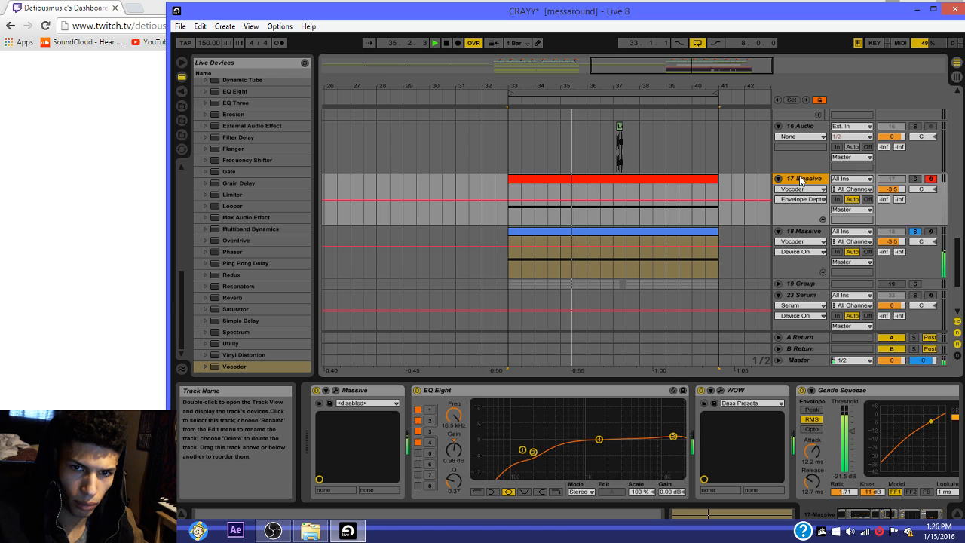
left_click(808, 232, "shift")
right_click(807, 232)
left_click(832, 323)
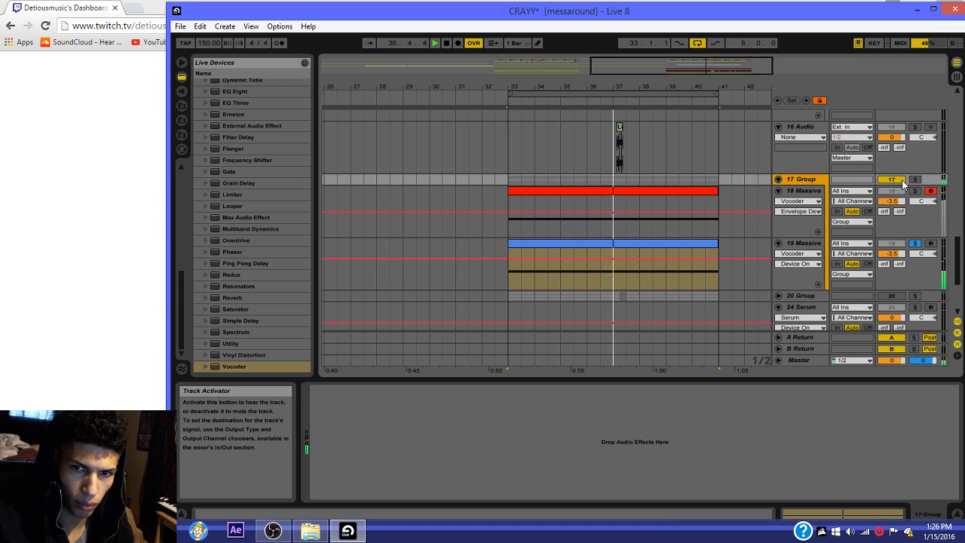
Step: Check the Massive settings of the red-clip layer, solo 17 Group and play both layers together
left_click(610, 196)
left_click(335, 390)
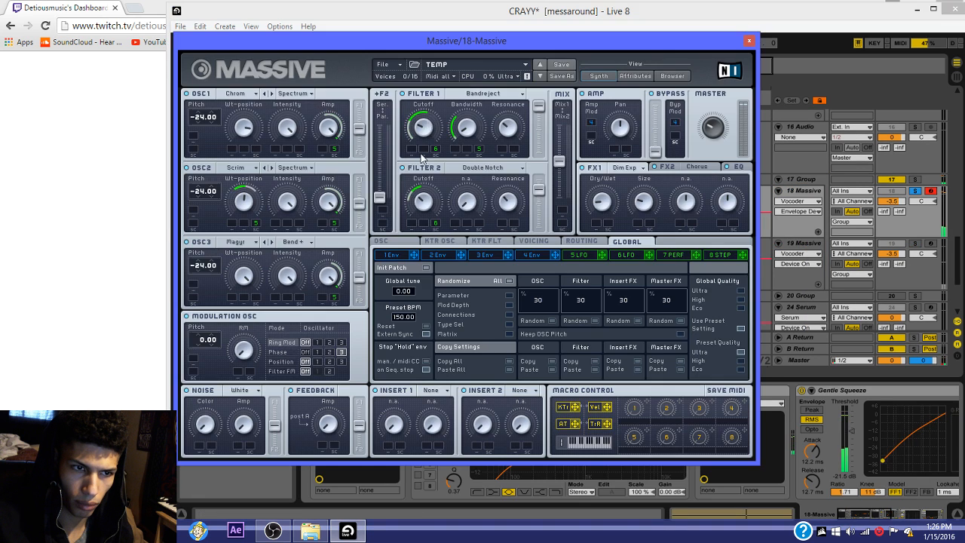
left_click(748, 41)
left_click(916, 180)
key("space")
key("space")
Step: Compare the red-clip Massive layer with its Vocoder bypassed and re-enabled while the group plays
left_click(586, 194)
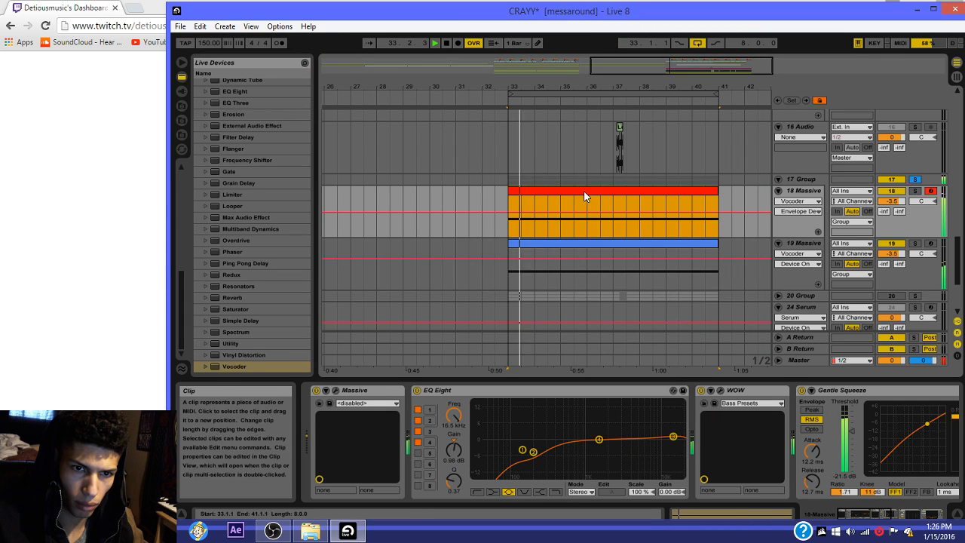
left_click_drag(878, 513, 930, 513)
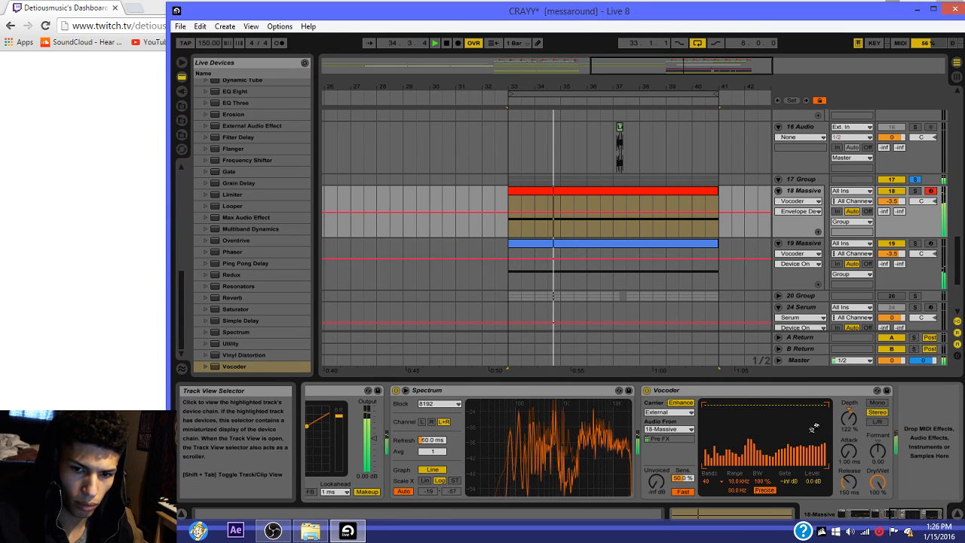
left_click(646, 390)
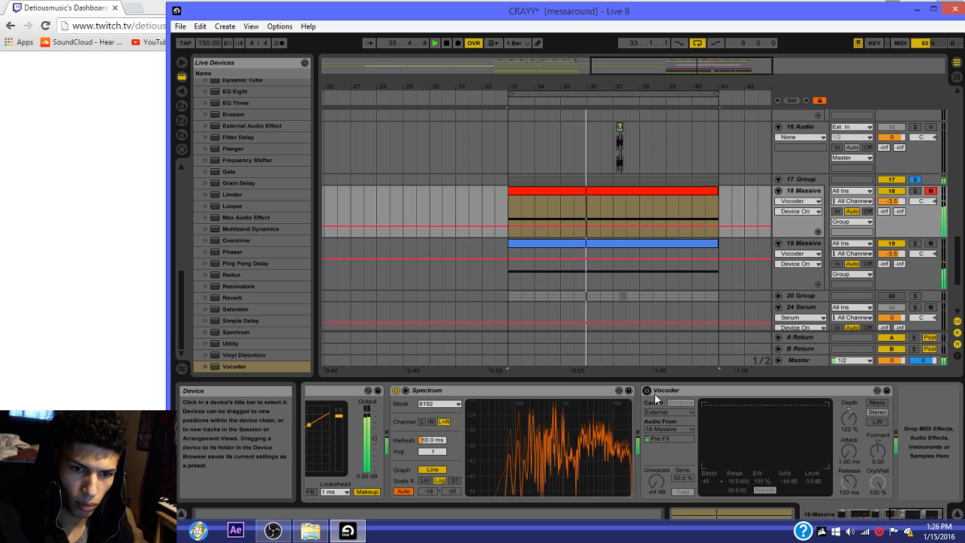
left_click_drag(917, 514, 739, 498)
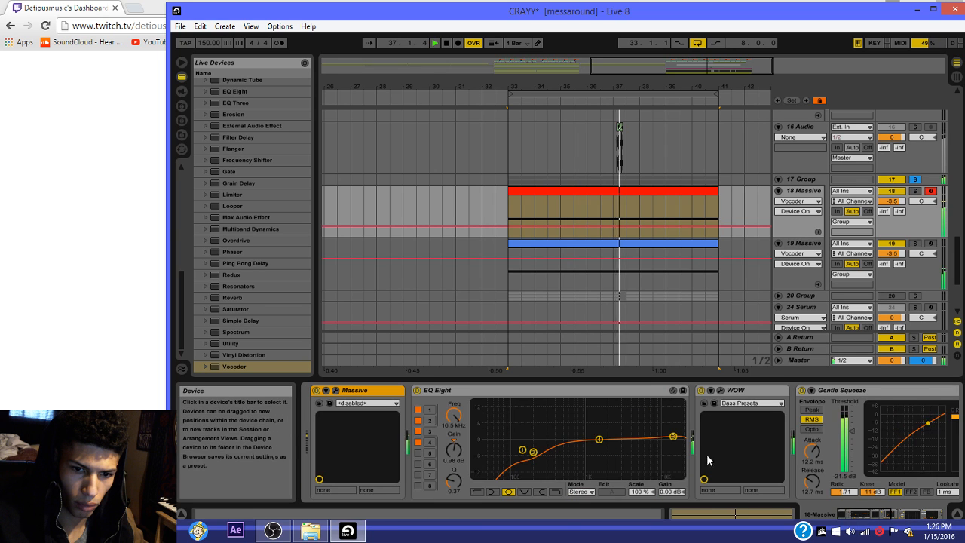
scroll(707, 454, "right", 5)
left_click(646, 390)
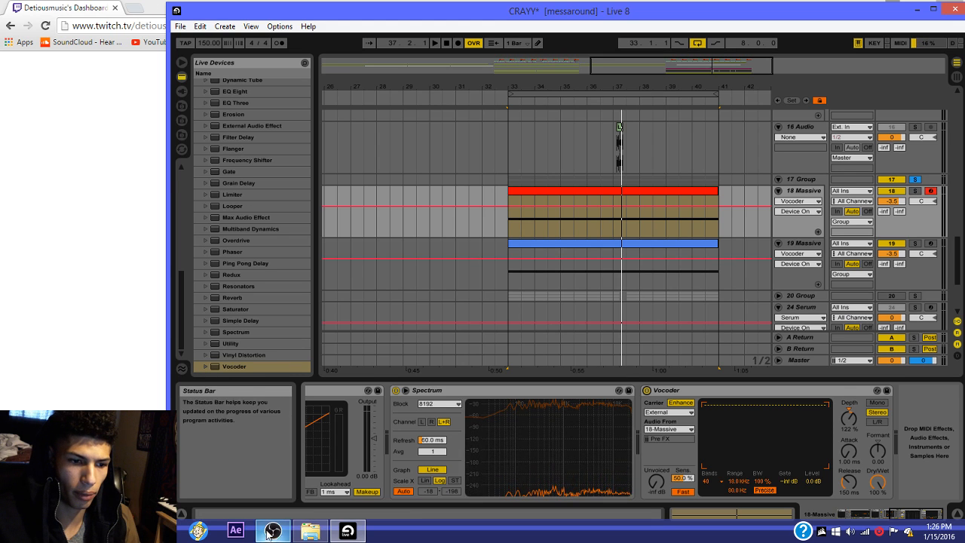
Step: Bring the Twitch chat window back into view and replay the grouped bass loop in Live
left_click(161, 531)
left_click(183, 480)
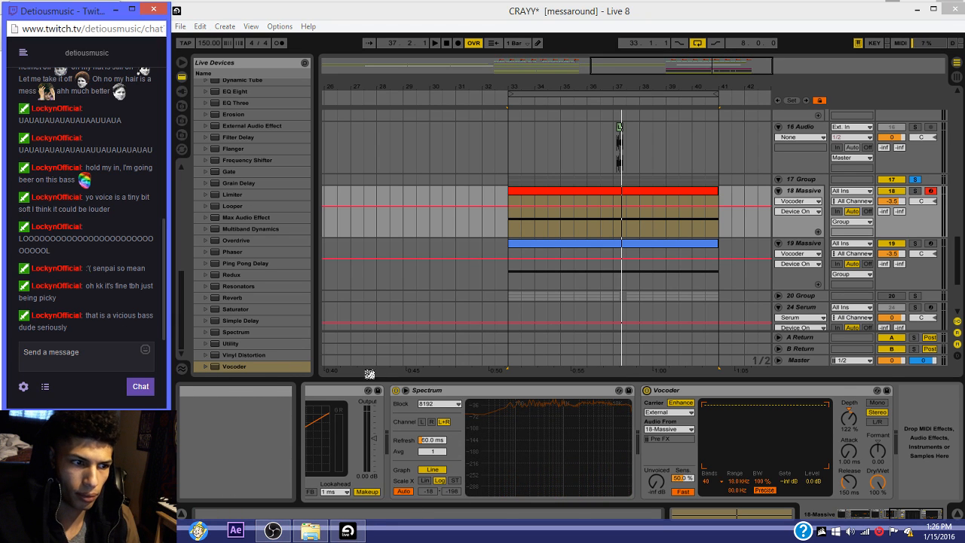
left_click(562, 191)
key("space")
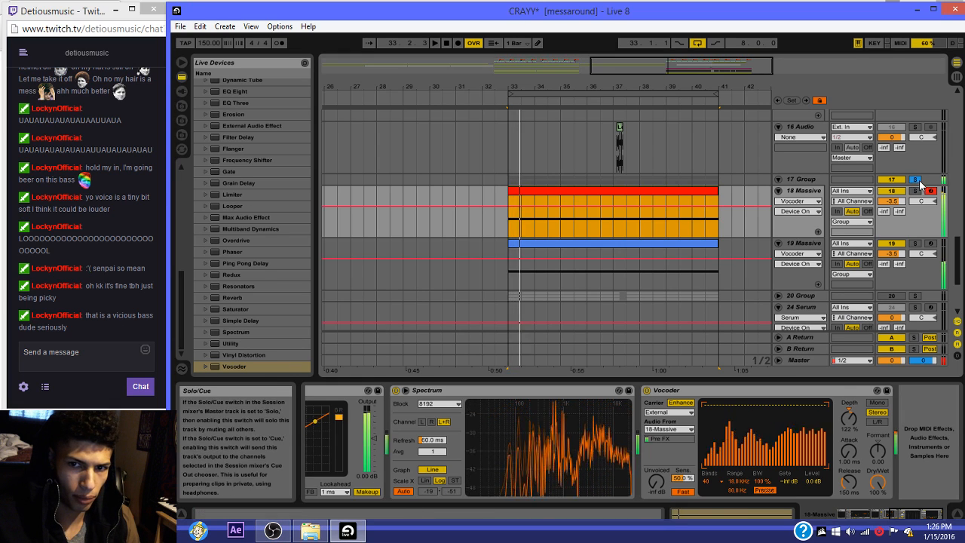
Step: Take the 17 Group track out of solo and stop playback
left_click(915, 179)
left_click(608, 241)
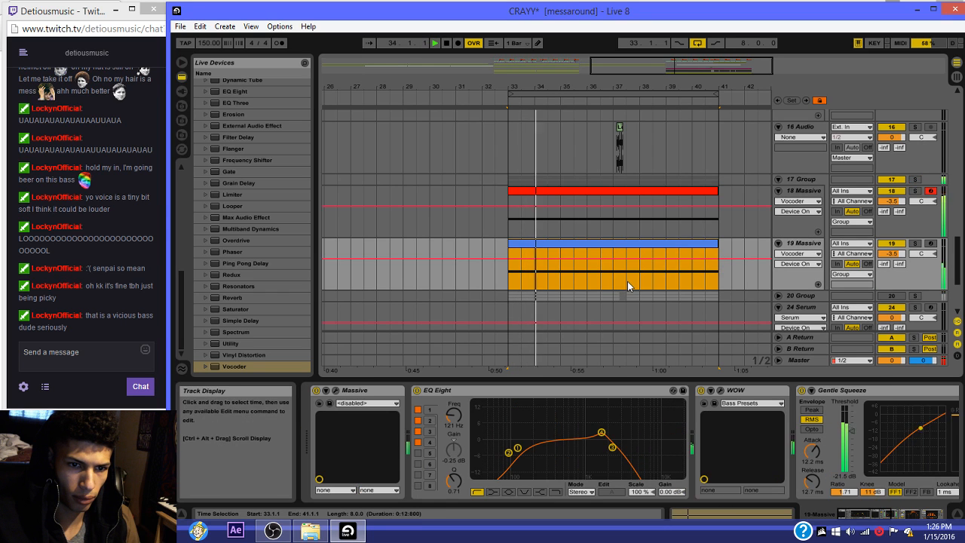
scroll(626, 290, "down", 3)
key("space")
Step: Copy the 19 Massive clip onto the 26 Sylenth1 track at bar 33, replacing the clip already there
left_click(611, 293)
scroll(571, 145, "up", 1)
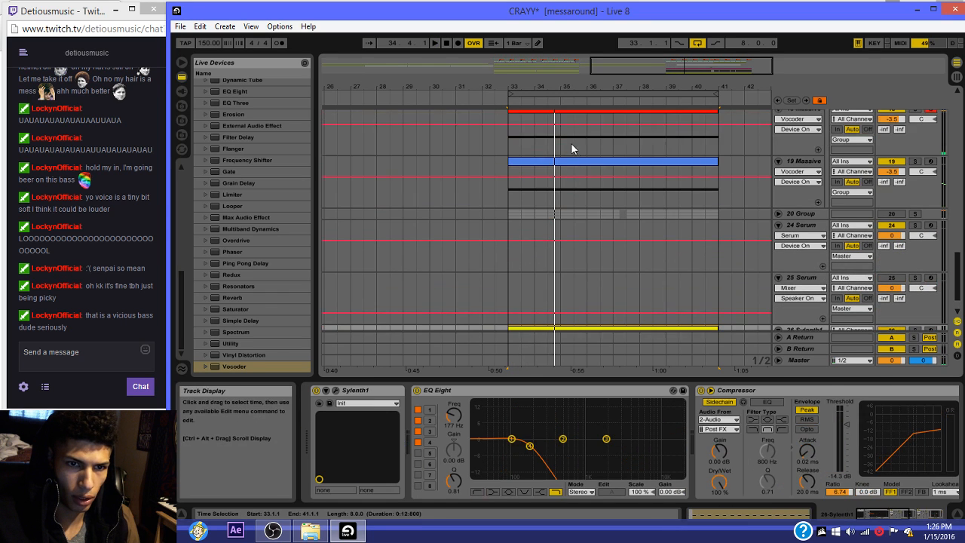
left_click(580, 163)
scroll(580, 166, "down", 1)
left_click(532, 294)
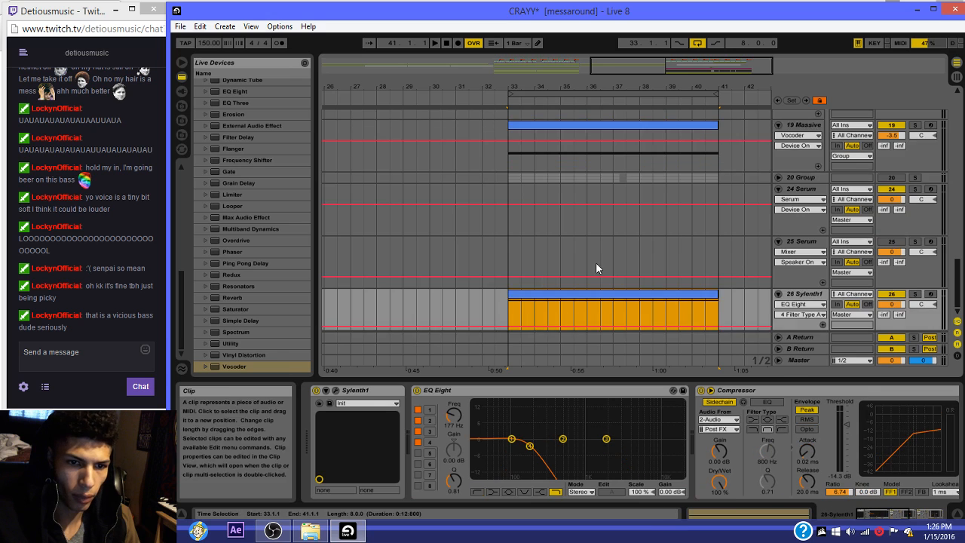
Step: Transpose the long note in the new 26 Sylenth1 clip two octaves down to E1 and return to the device chain
double_click(572, 317)
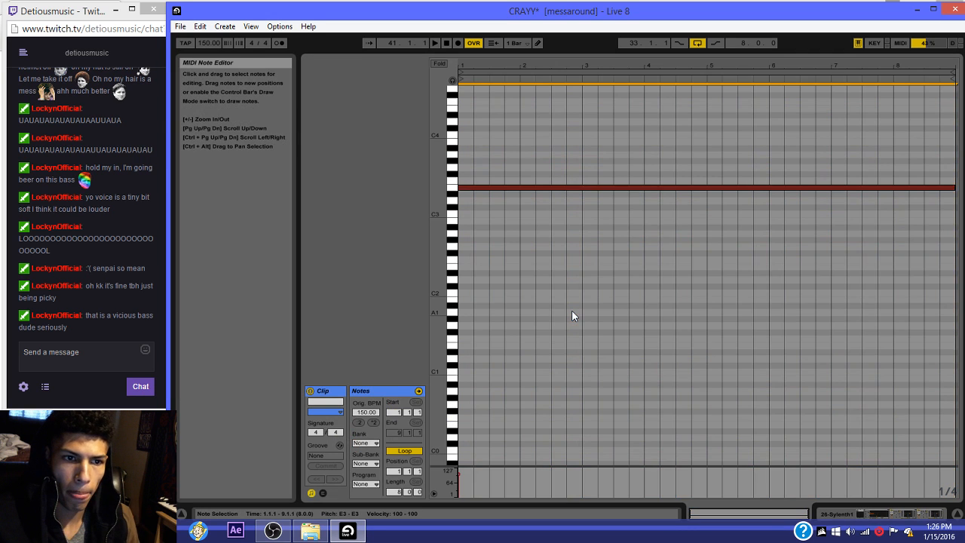
key("shift+Down")
key("shift+Down")
right_click(572, 312)
left_click(843, 526)
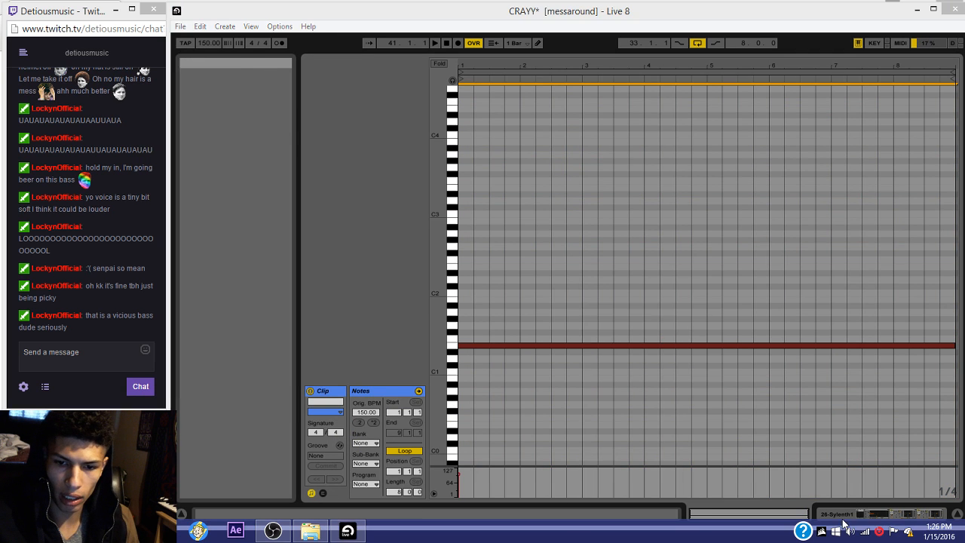
left_click(843, 516)
Step: Set the playback start at bar 33 on the 18 Massive track and solo that track
scroll(687, 293, "up", 3)
left_click(560, 196)
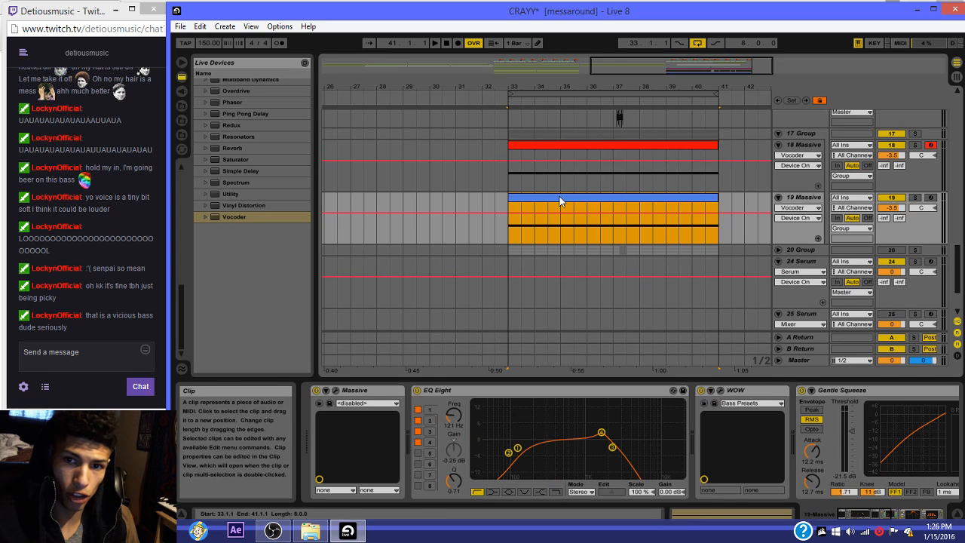
left_click(564, 147)
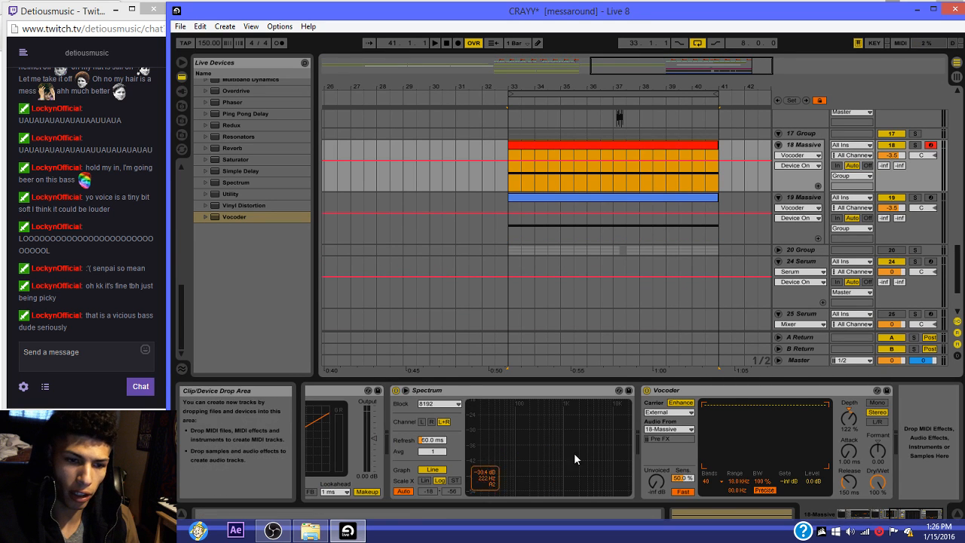
left_click(818, 514)
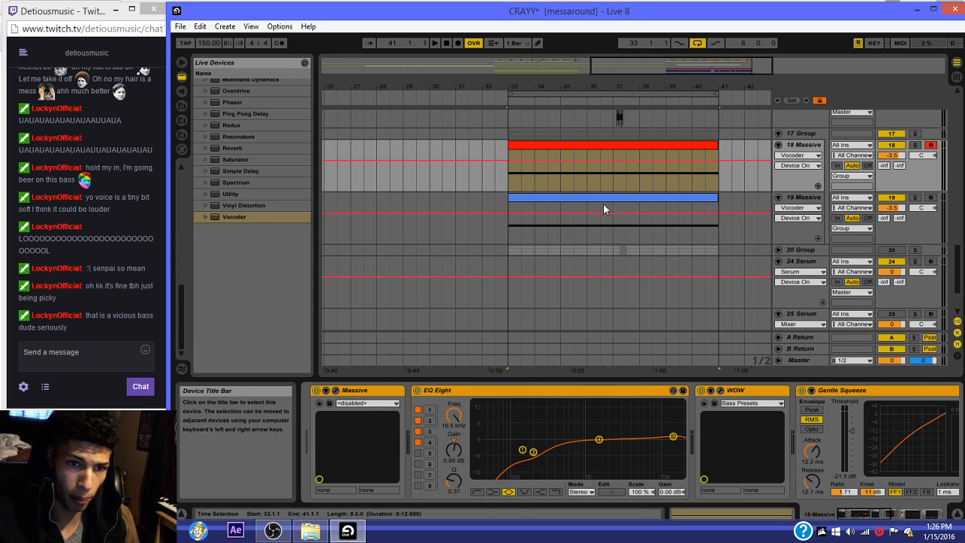
left_click(569, 185)
left_click(508, 171)
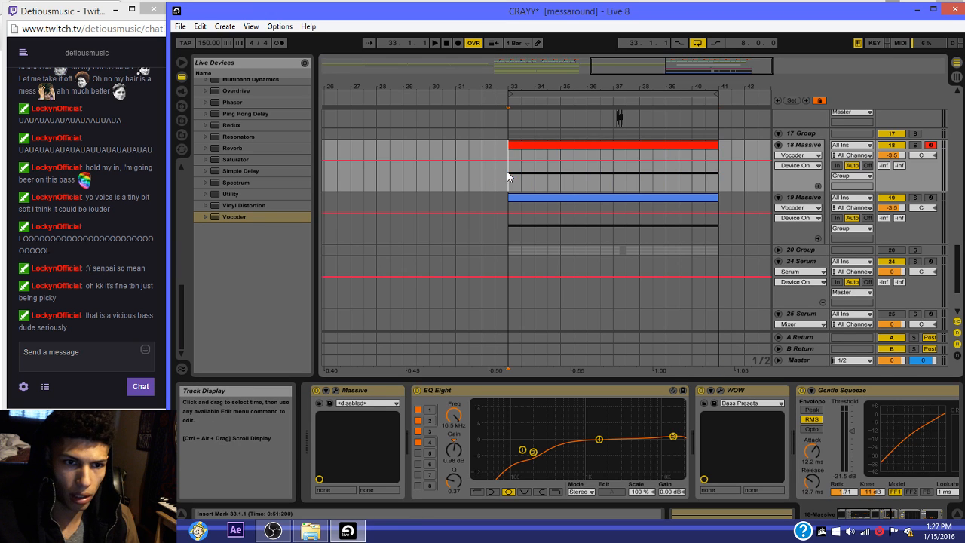
left_click(917, 147)
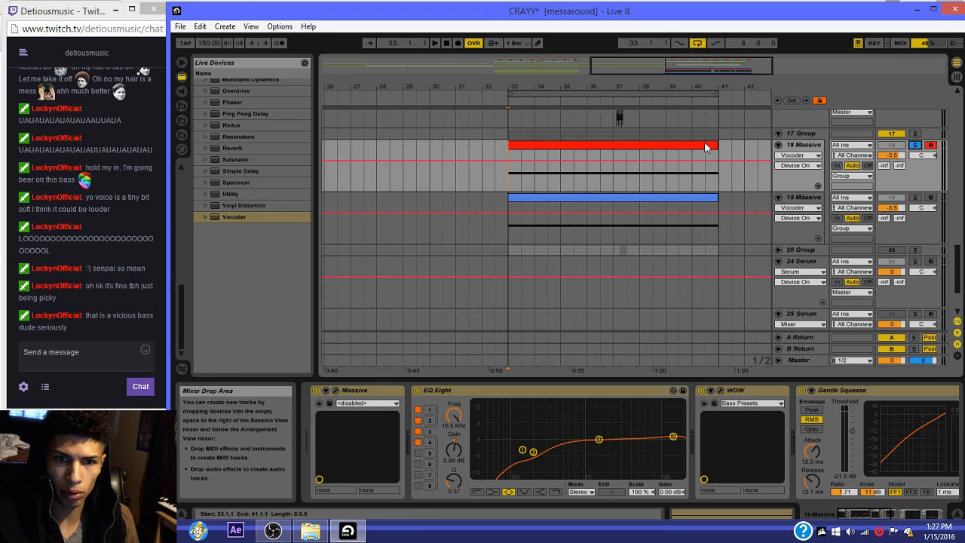
Step: Open the Massive synth on track 18 and change modulation source 5 from LFO to Performer
right_click(700, 144)
left_click(336, 391)
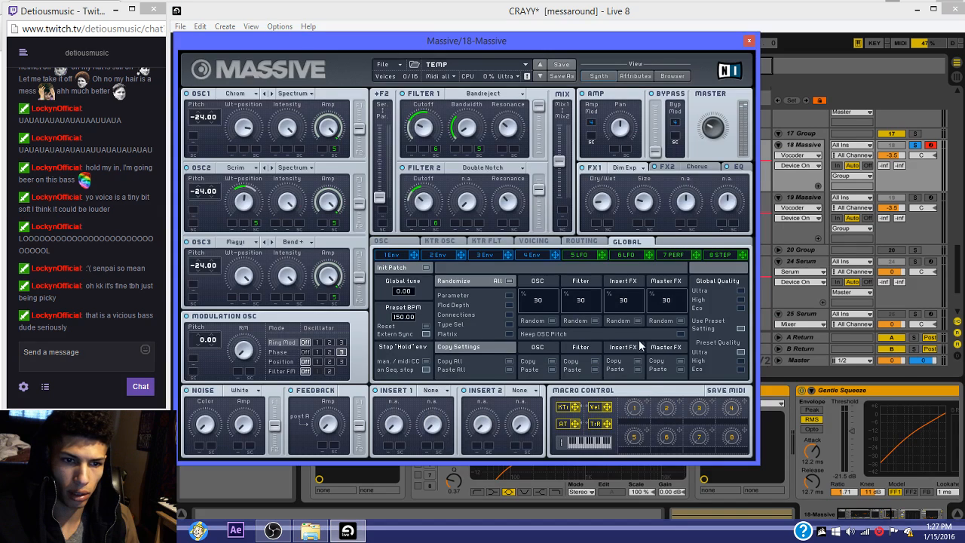
left_click(629, 255)
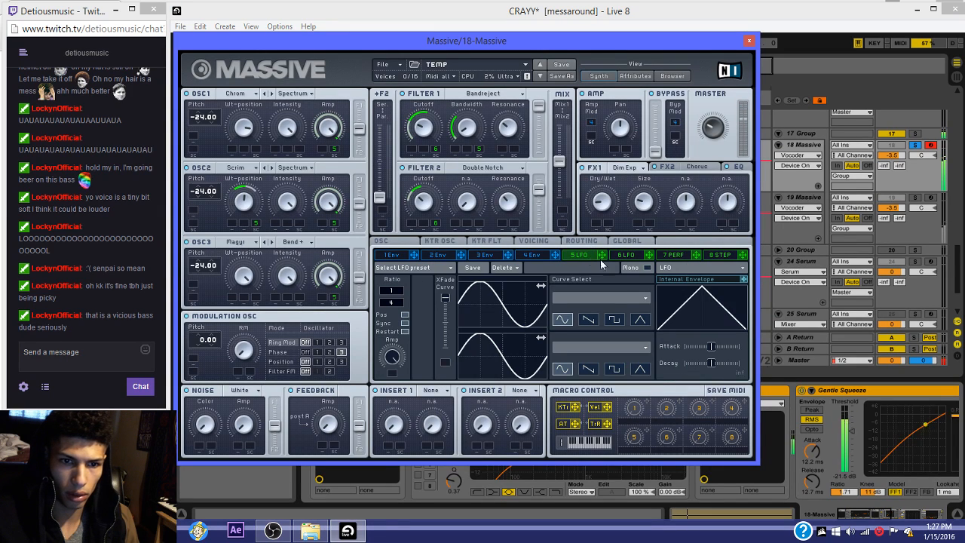
left_click(673, 274)
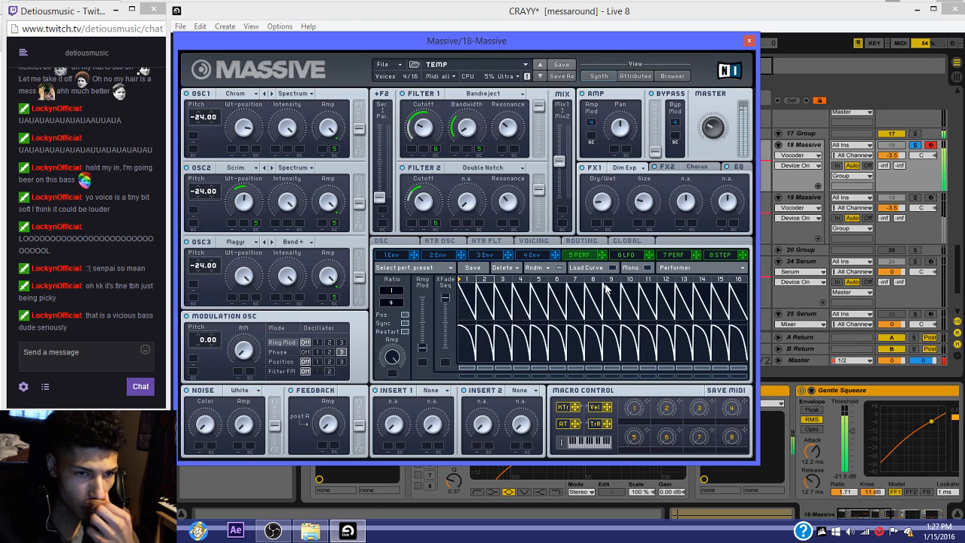
key("c")
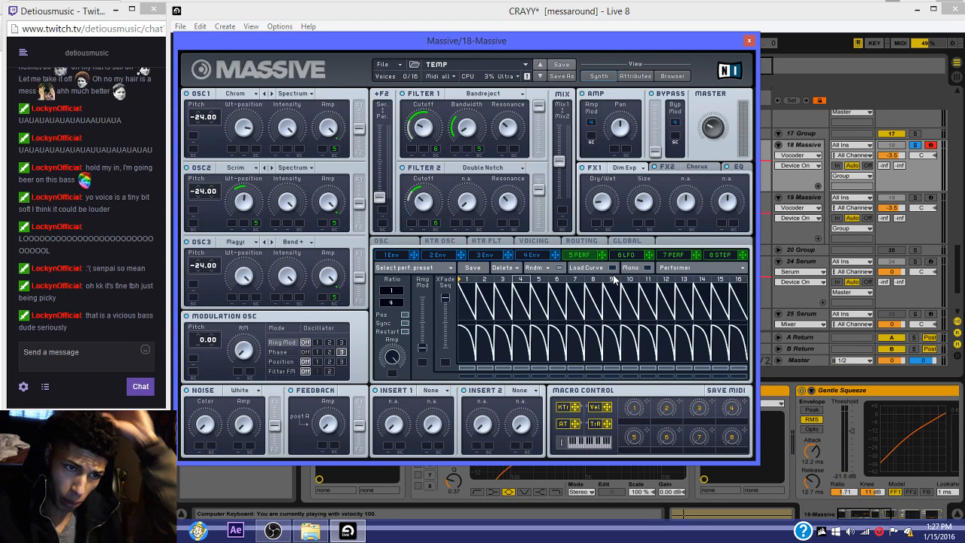
Step: Set the modulation source 5 range to full on the Amp of oscillators 1, 2 and 3
left_click_drag(338, 150, 383, 301)
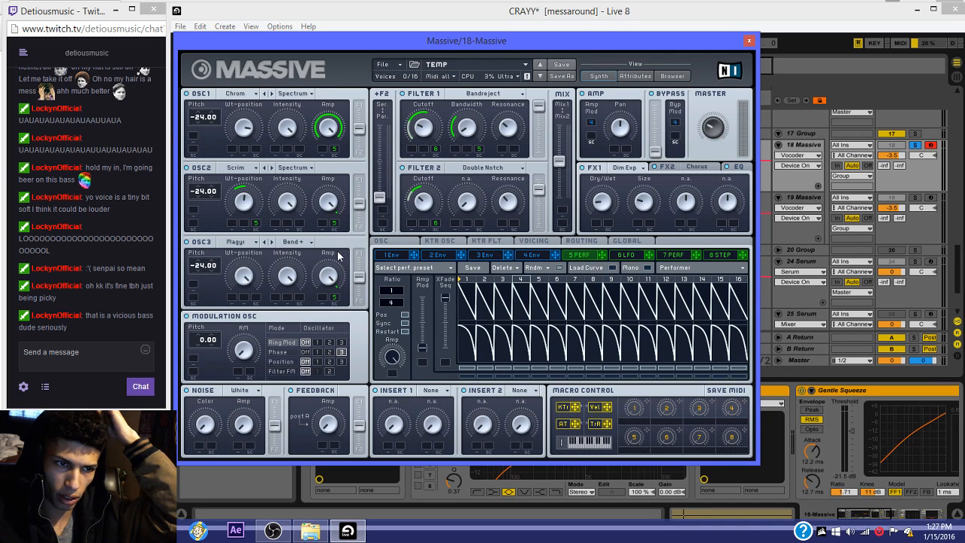
left_click_drag(338, 257, 371, 370)
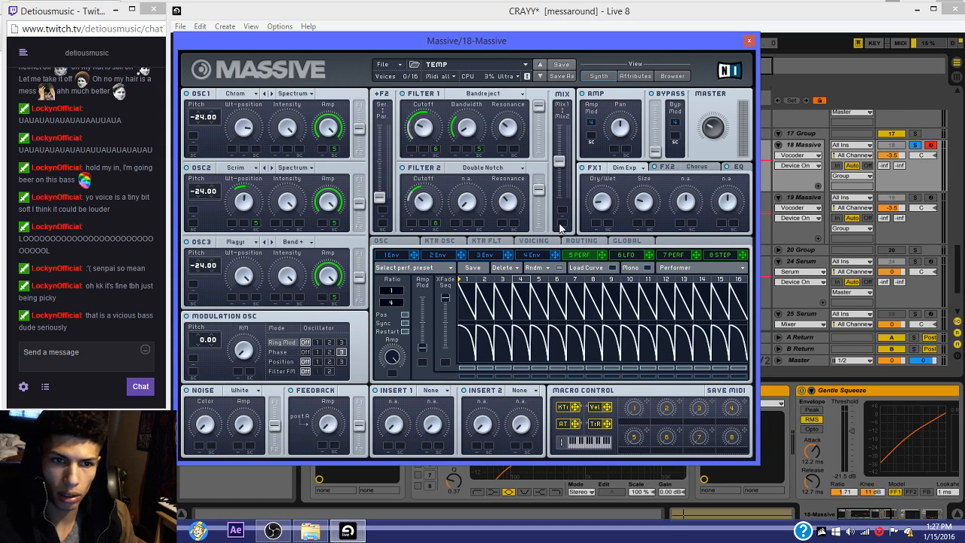
left_click(752, 41)
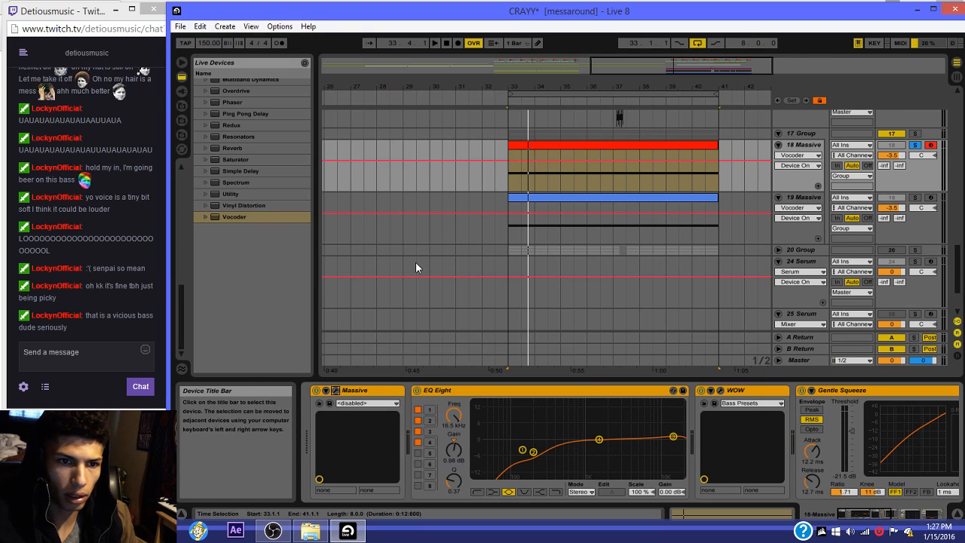
left_click(337, 398)
Step: Set the ratio of performer 5 to 1/12
left_click(611, 269)
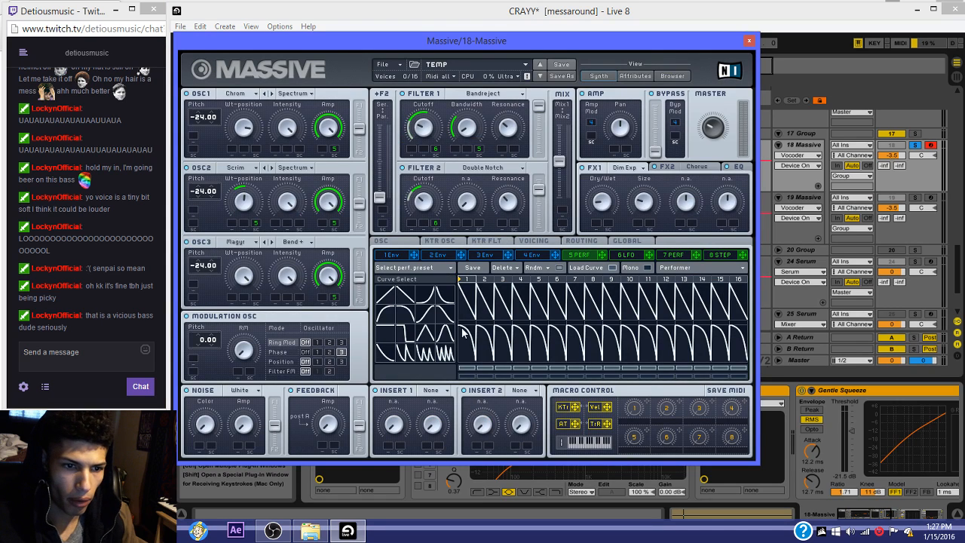
left_click(612, 269)
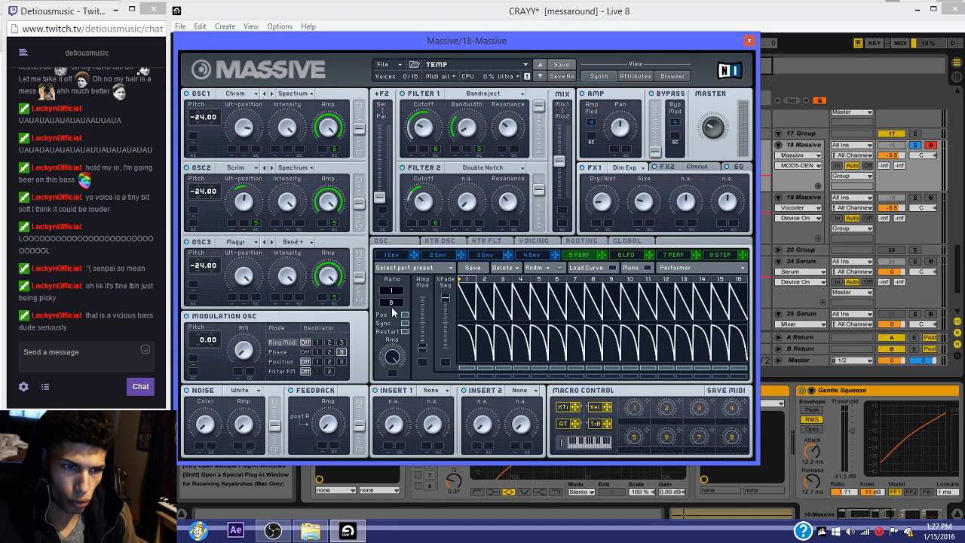
left_click_drag(392, 306, 398, 300)
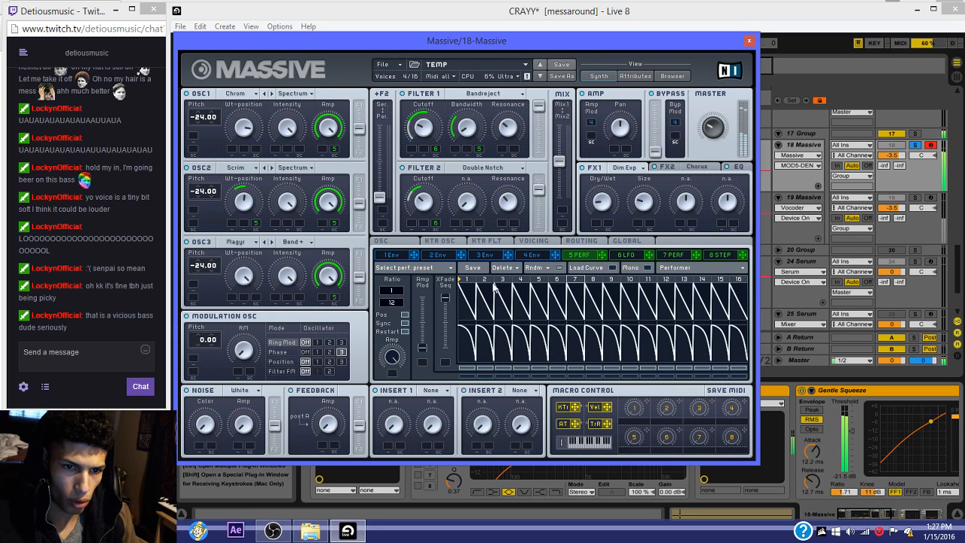
Step: Load a concave decay curve into step 1 of the performer's upper sequence and flatten steps 2 and 8 to 16
left_click(612, 269)
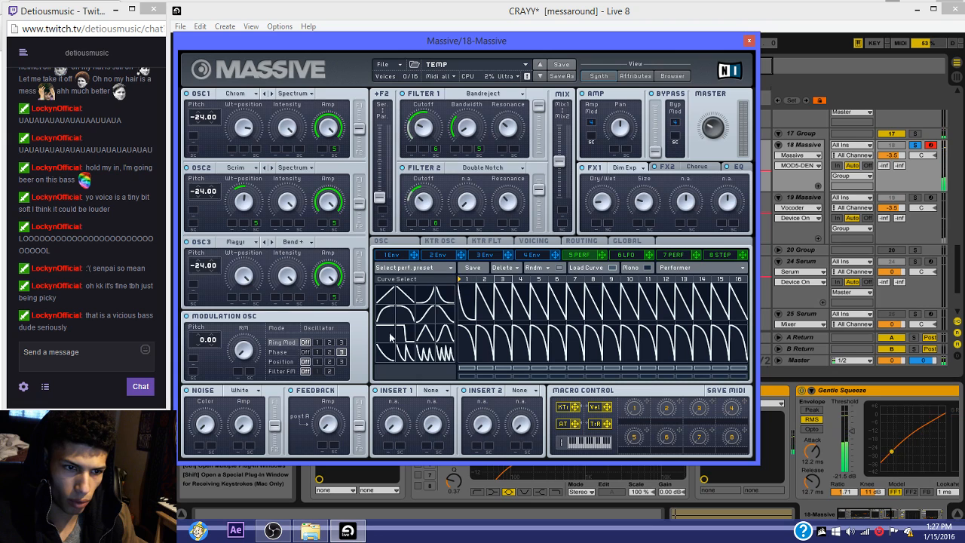
left_click(485, 317)
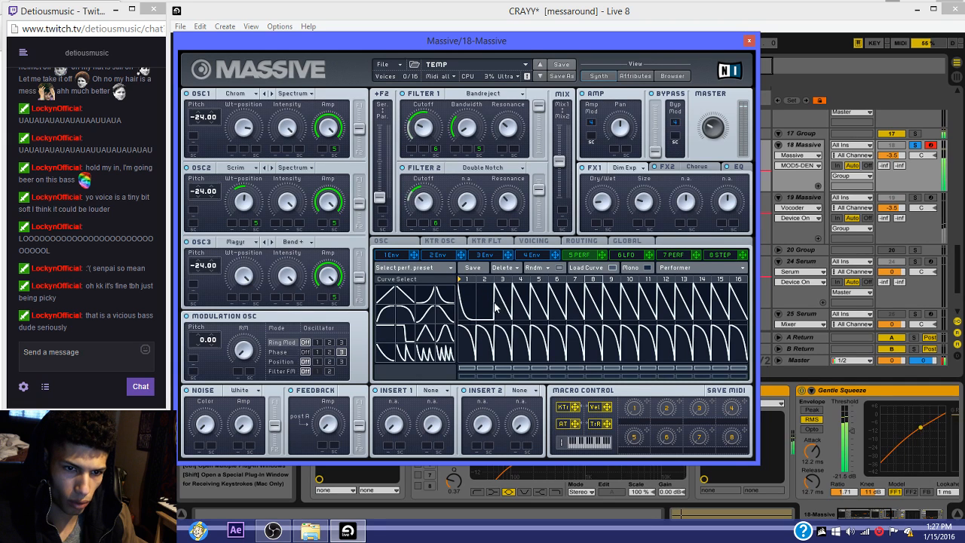
left_click_drag(592, 302, 742, 309)
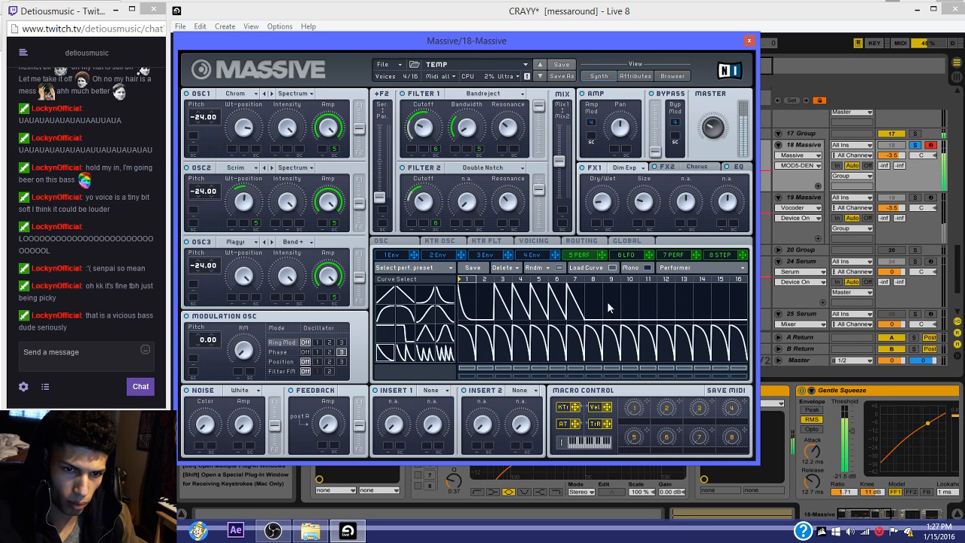
Step: Rework the performer's upper sequence so only step 10 among steps 8 to 16 has a decay curve, then close Massive and stop playback
left_click(646, 306)
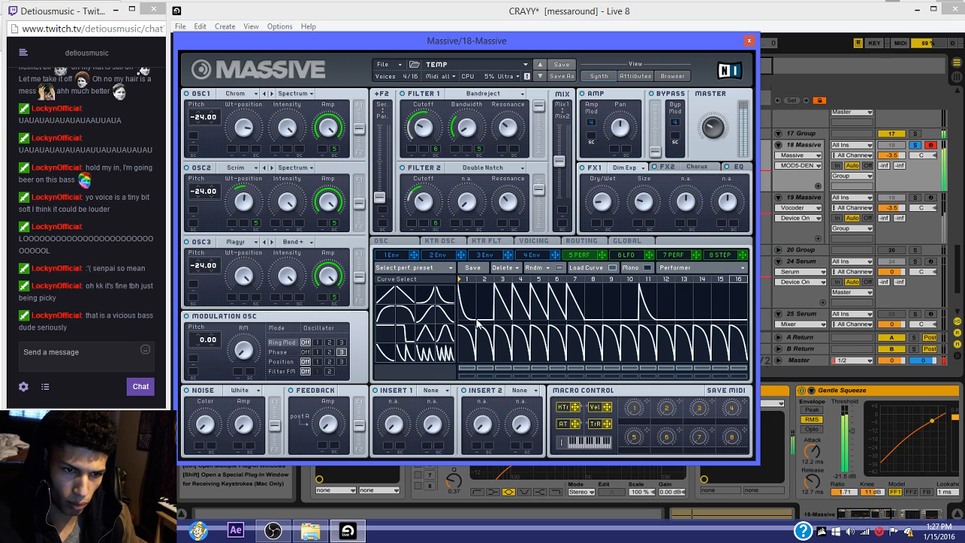
left_click_drag(658, 301, 708, 302)
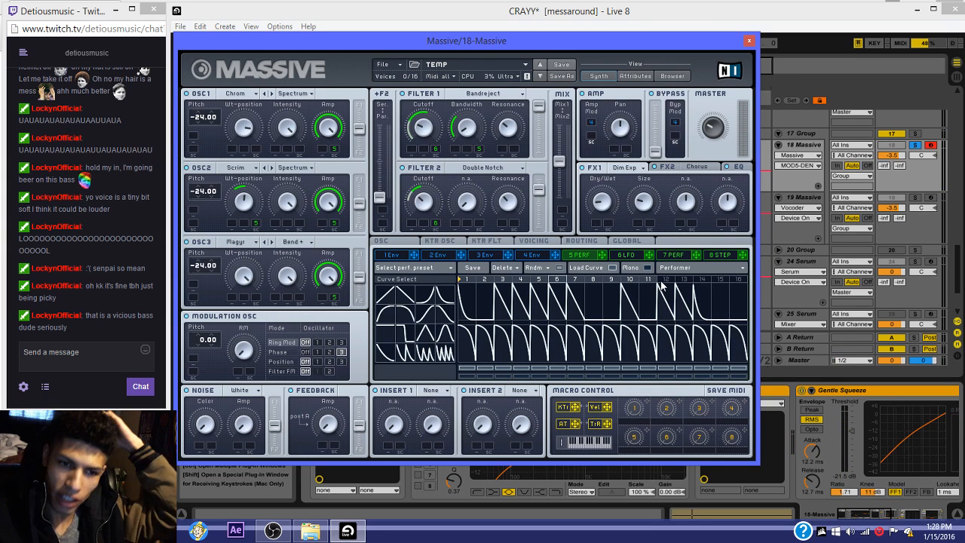
left_click_drag(624, 311, 705, 321)
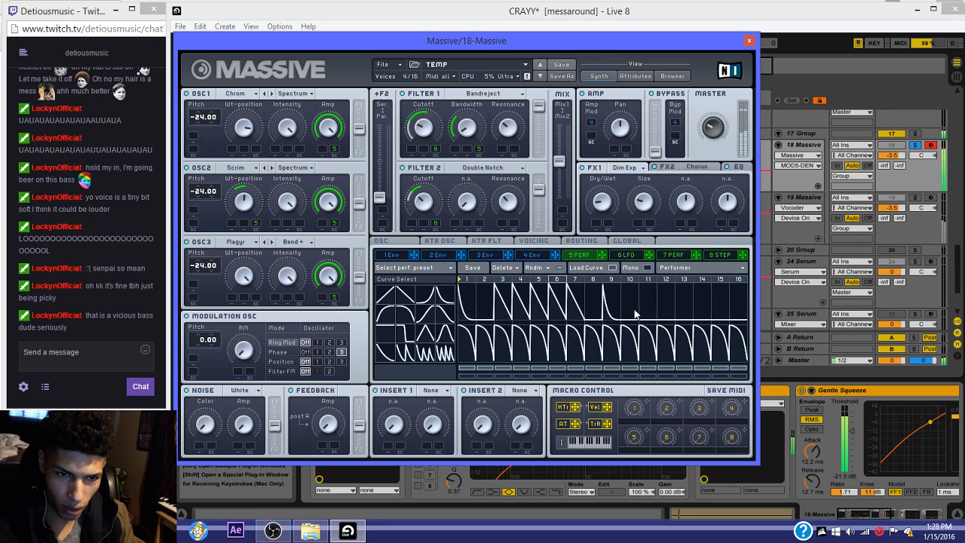
left_click(603, 320)
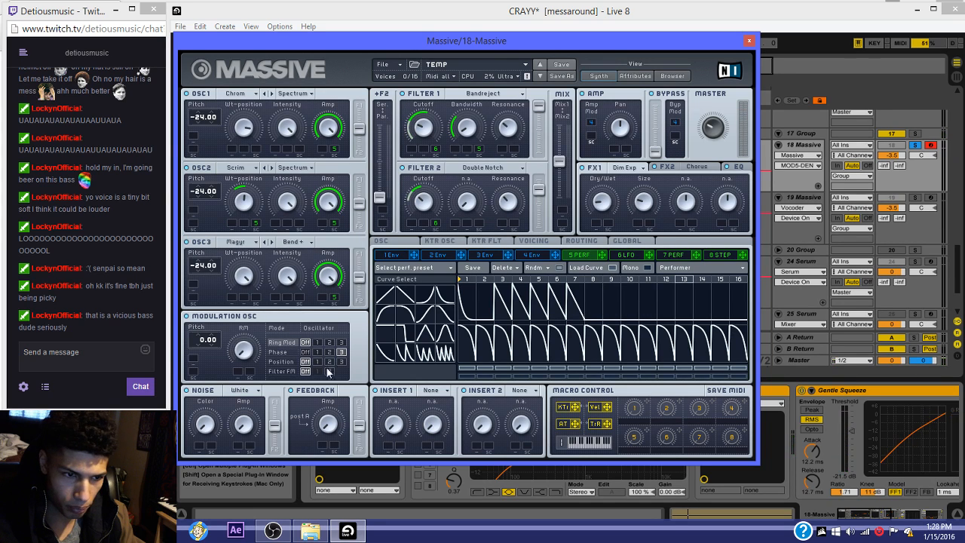
left_click(623, 302)
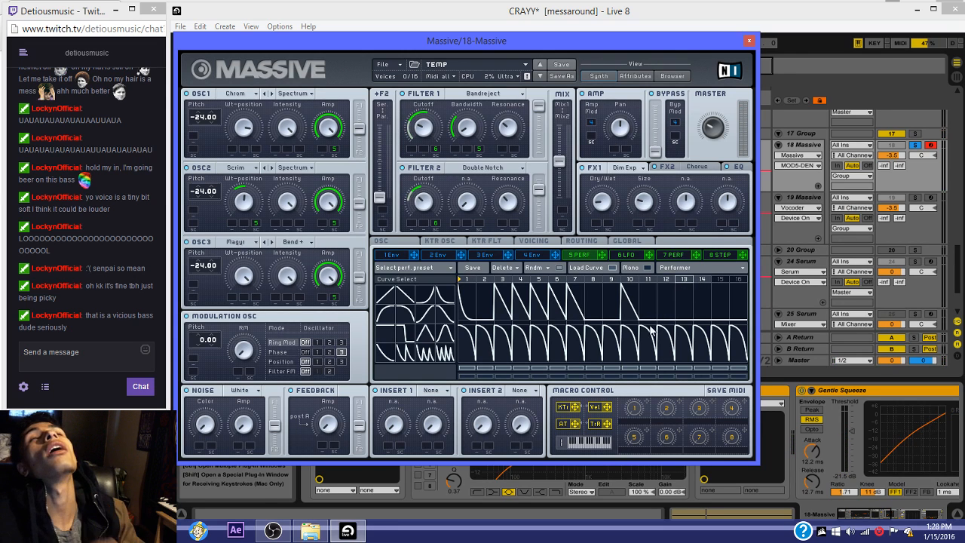
left_click(749, 40)
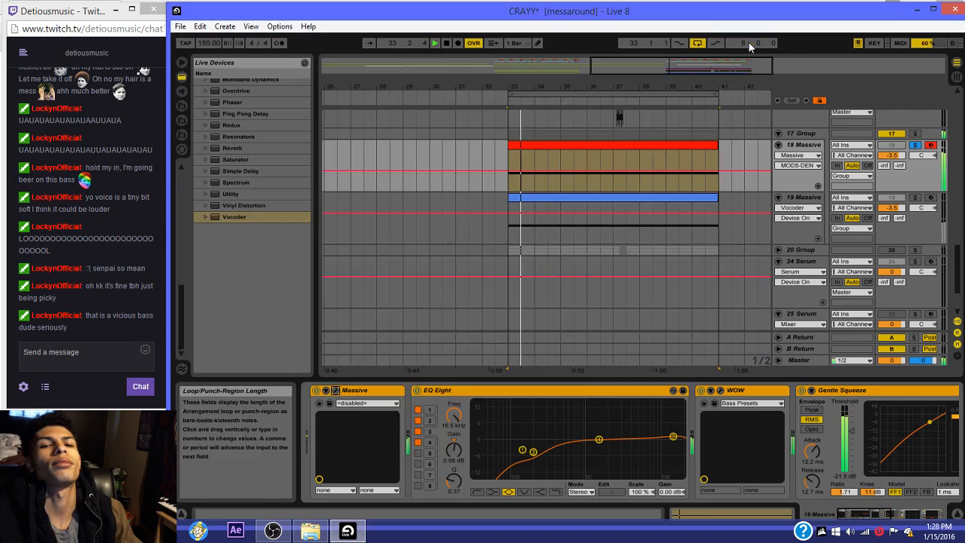
key("space")
Step: Duplicate bar 33 of the 18 Massive clip across bars 34 to 36, then select the first one-bar clip and stop playback
left_click_drag(535, 164, 509, 164)
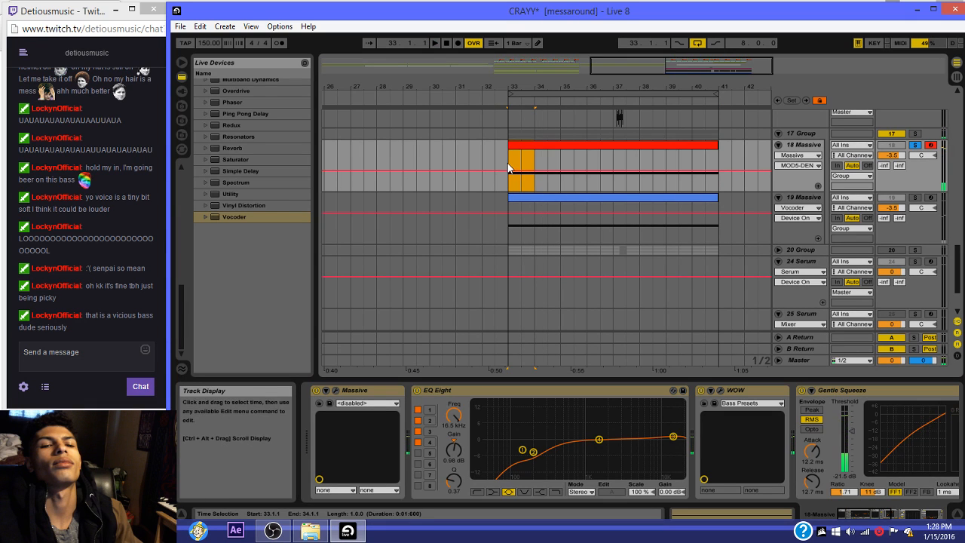
key("ctrl+d")
key("space")
left_click(517, 145)
key("space")
key("space")
key("ctrl+d")
key("ctrl+d")
key("ctrl+d")
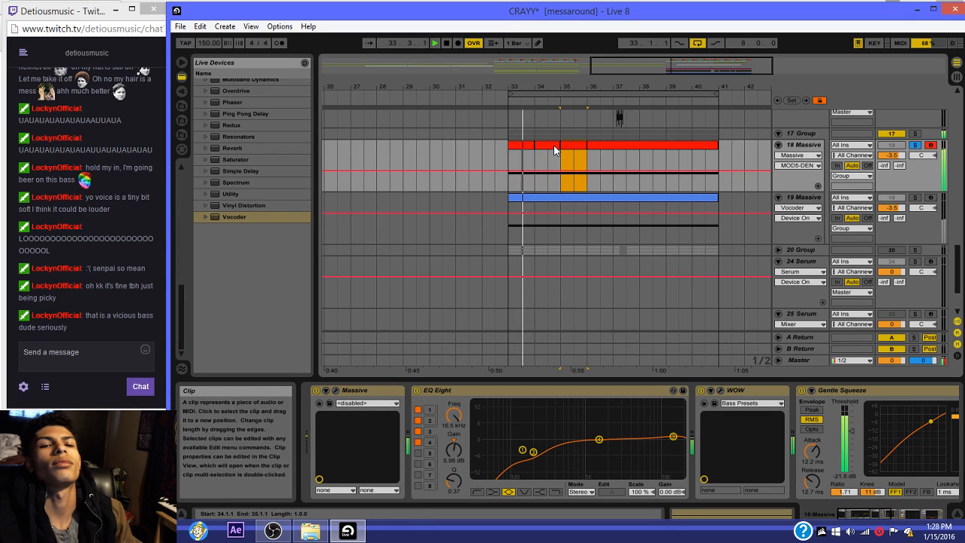
left_click(528, 158)
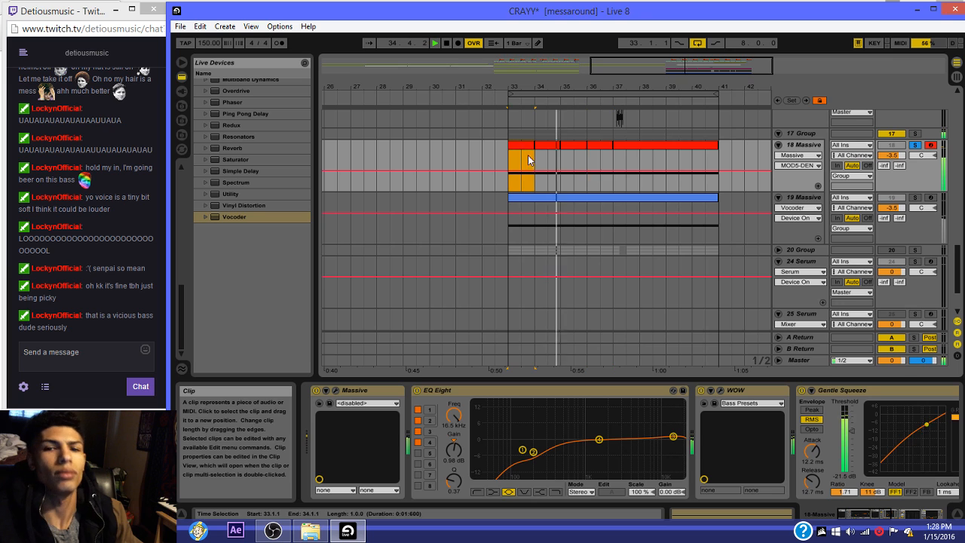
key("space")
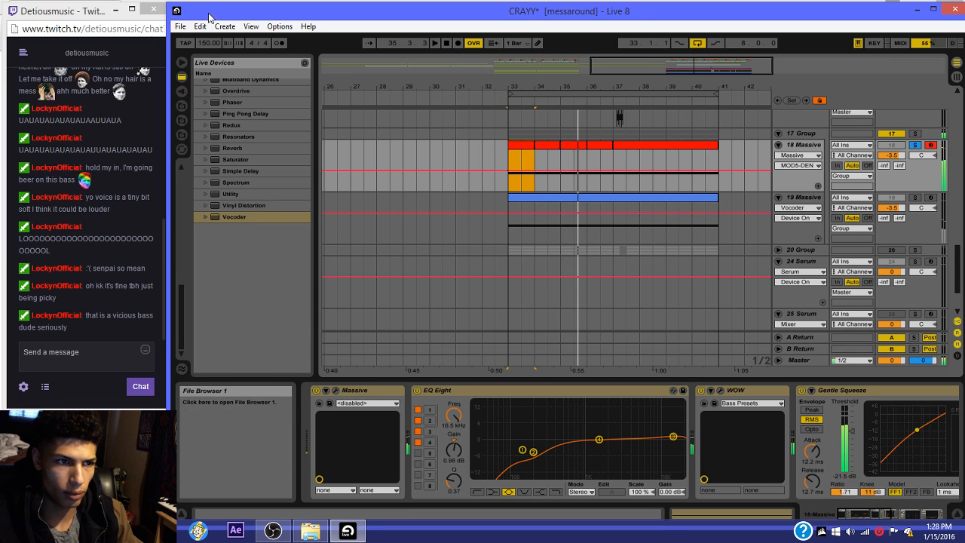
Step: Turn on the metronome and move band 2 of the 18 Massive EQ Eight to about 58.5 Hz and 0.25 dB
left_click(279, 43)
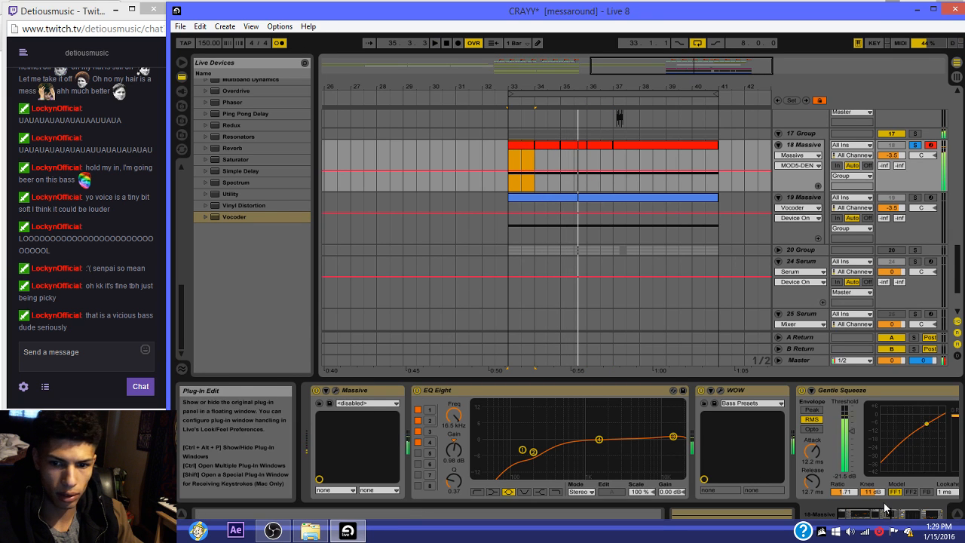
left_click_drag(886, 514, 860, 516)
left_click_drag(533, 452, 495, 438)
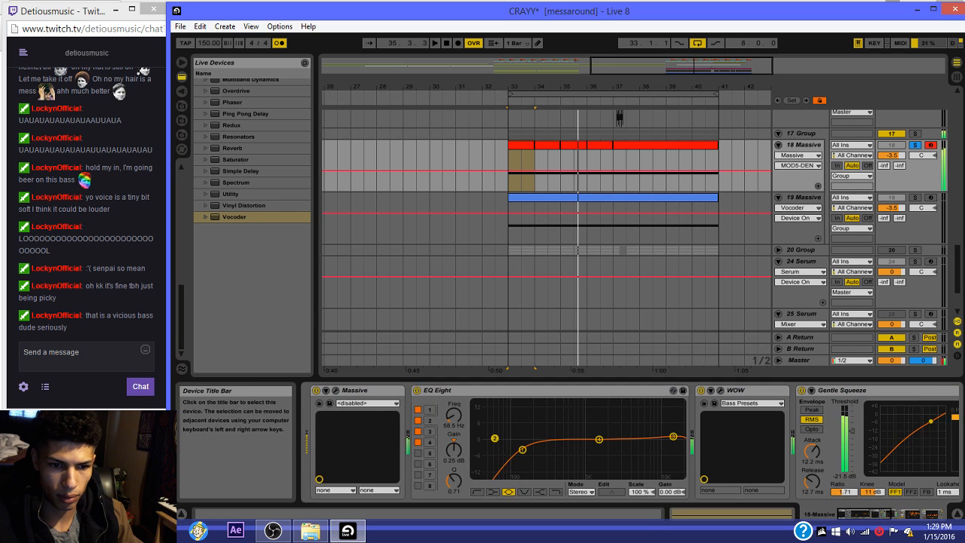
Step: Dip band 4 of the 18 Massive EQ Eight to about 1.39 kHz and -3.2 dB, and set the Vocoder's depth to 115% and release to 49 ms
left_click(599, 439)
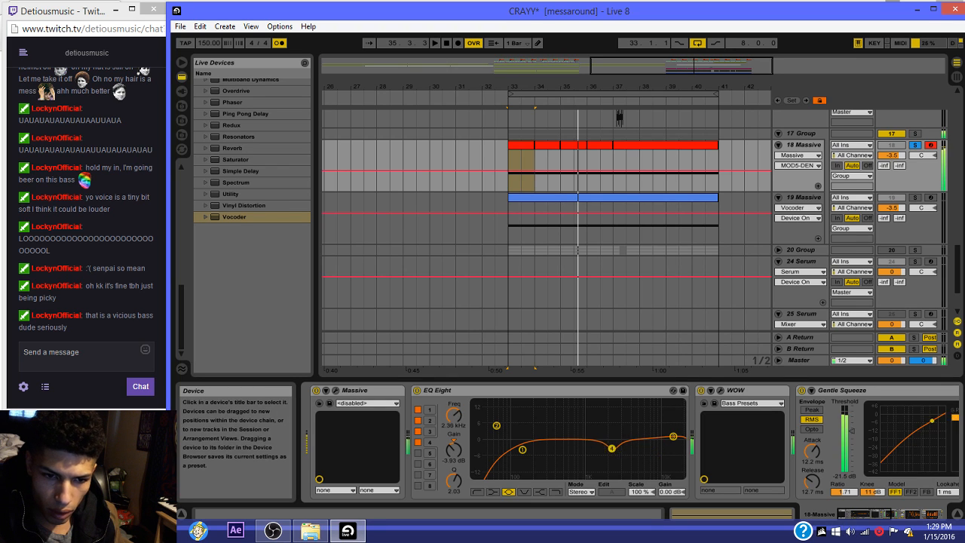
left_click_drag(885, 515, 938, 515)
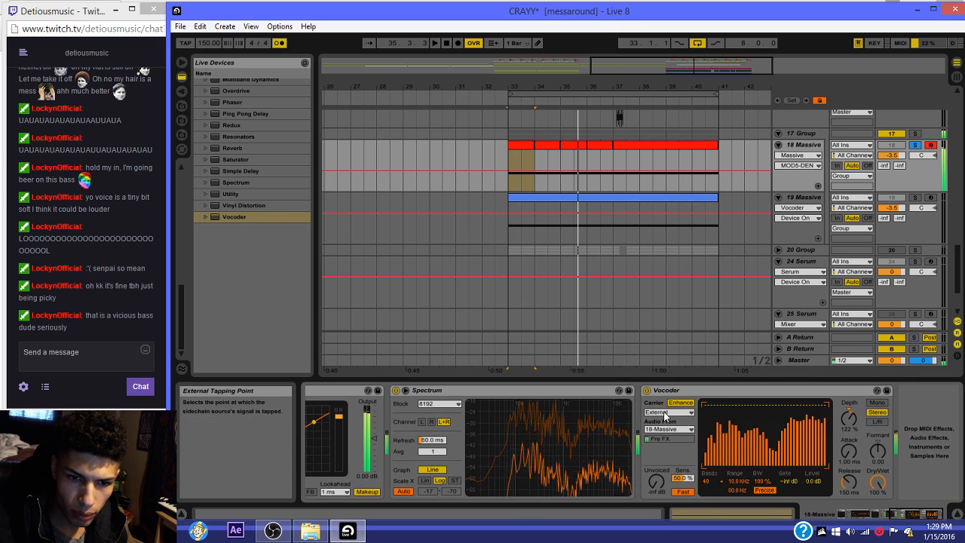
left_click(849, 411)
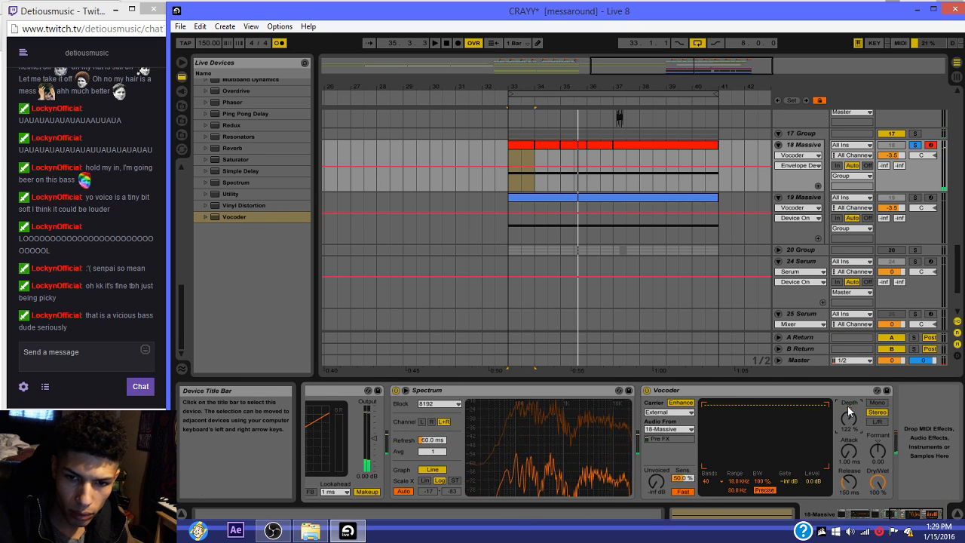
left_click_drag(850, 413, 851, 406)
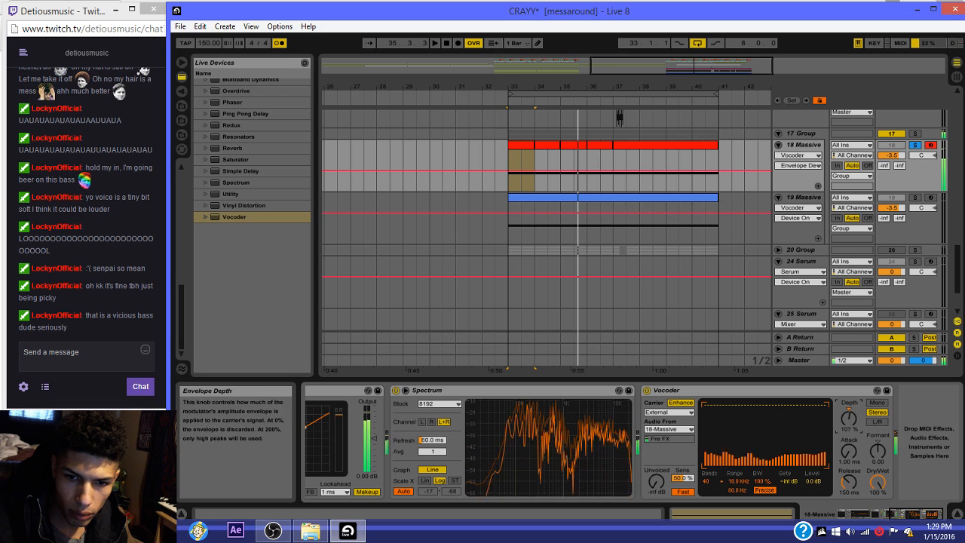
left_click(877, 422)
left_click(877, 412)
left_click_drag(849, 481, 849, 502)
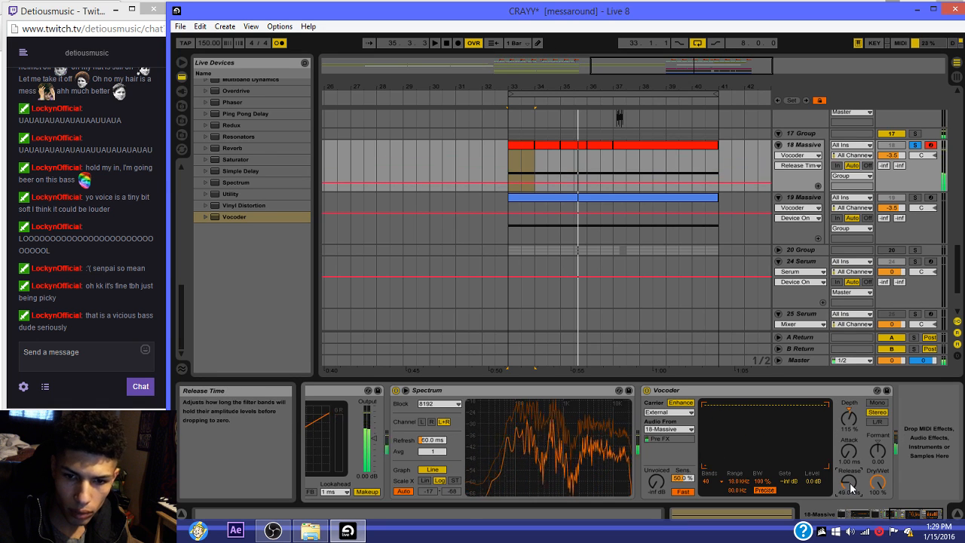
key("space")
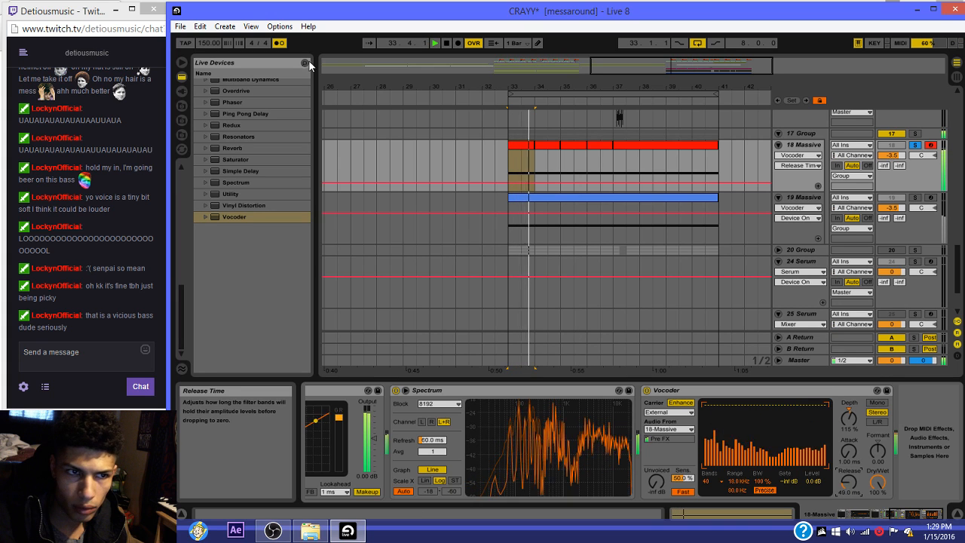
Step: Load the parabolic shaper into Insert 1 of Massive on the 18 Massive track and close the synth
left_click_drag(933, 516, 845, 514)
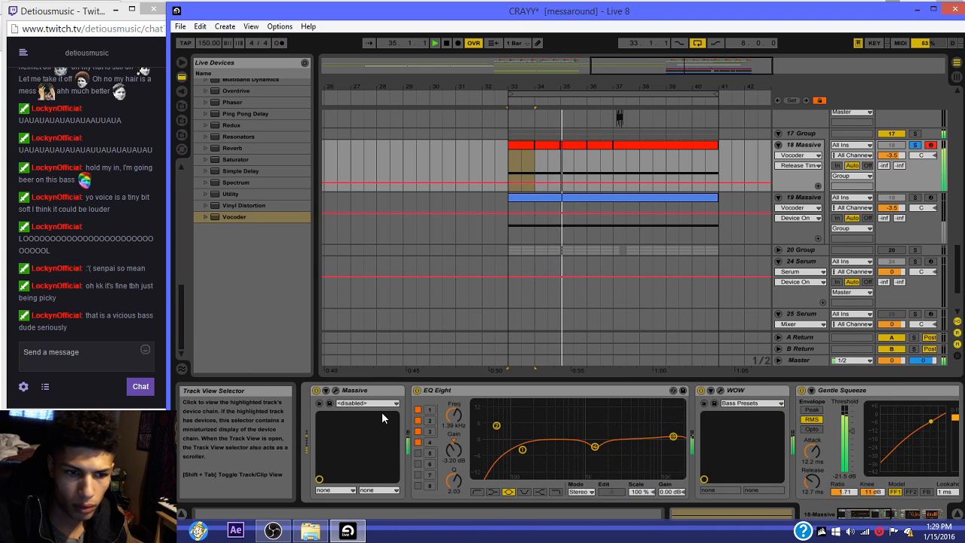
left_click(325, 391)
left_click(335, 390)
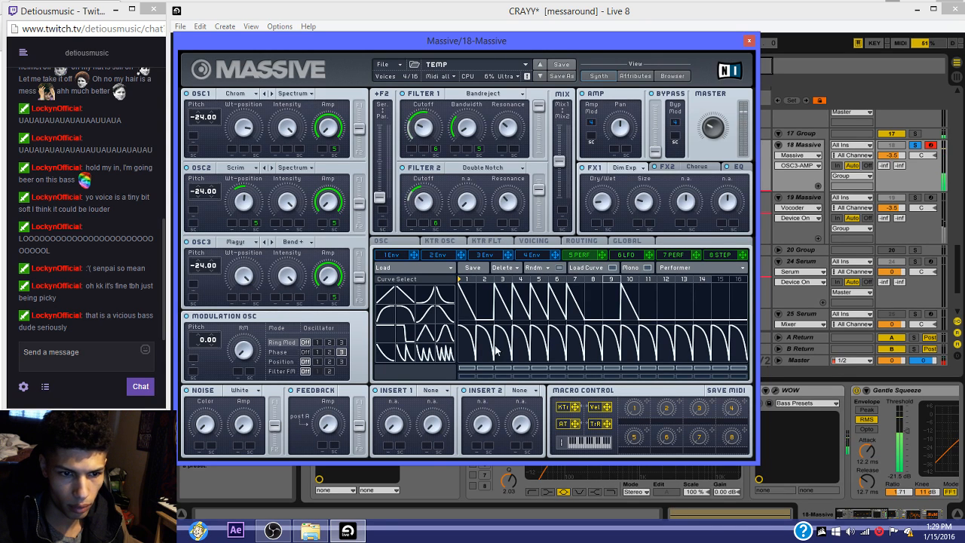
left_click(432, 391)
left_click(438, 423)
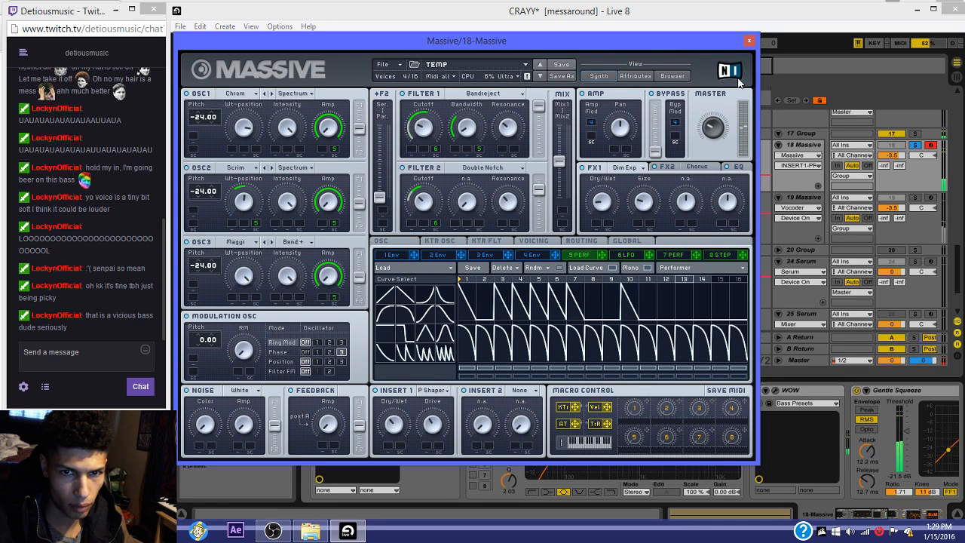
left_click(749, 40)
Step: Replace the 19 Massive track with a duplicate of 18 Massive and solo the duplicate
left_click(675, 195)
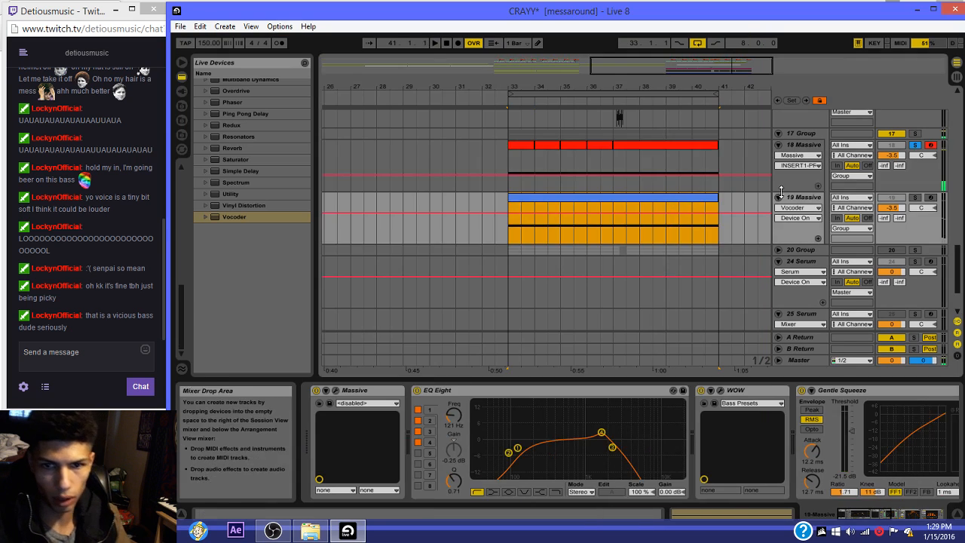
key("Delete")
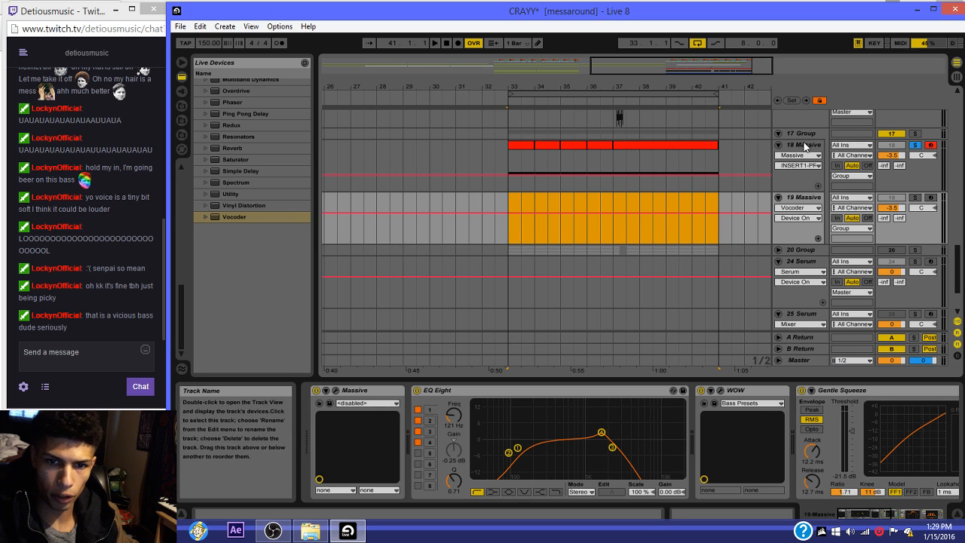
left_click(812, 197)
key("Delete")
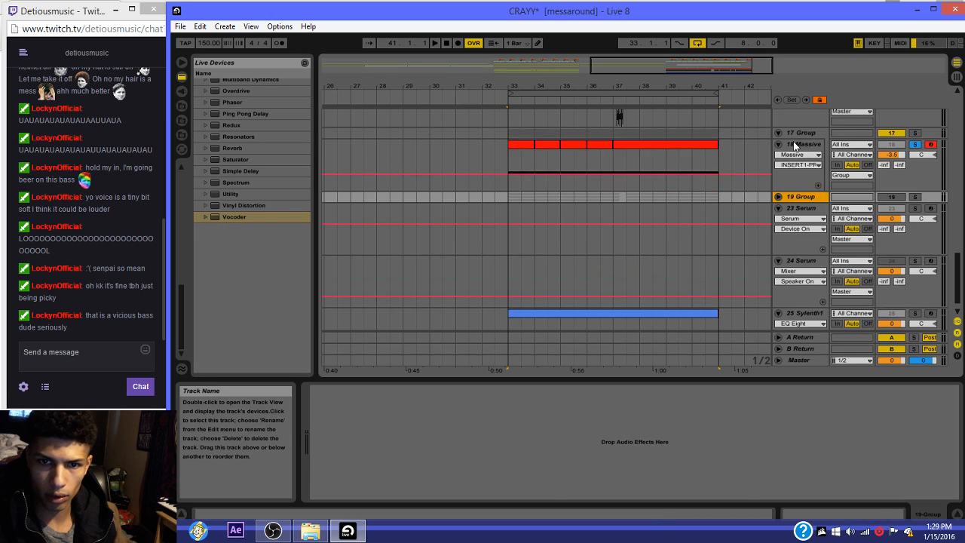
right_click(796, 145)
left_click(811, 158)
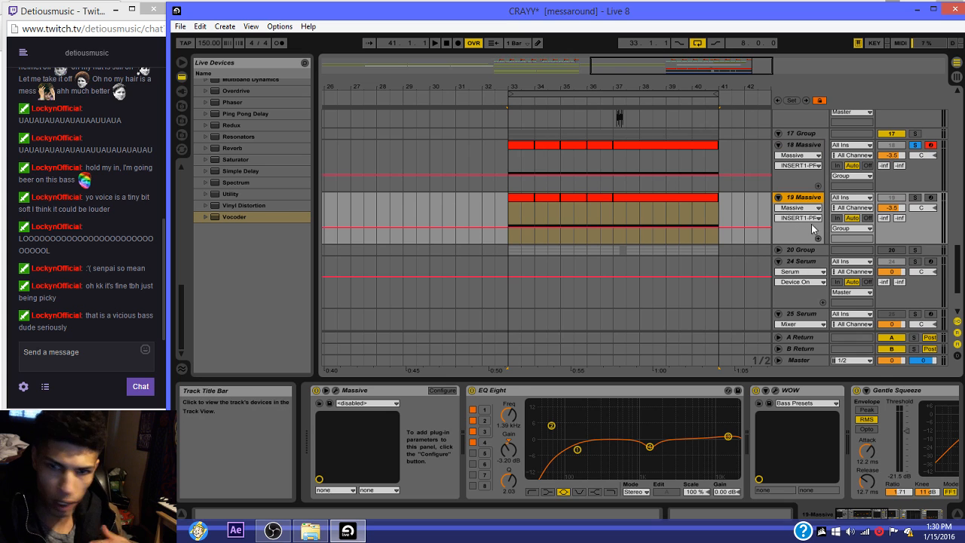
left_click(916, 198)
left_click(528, 202)
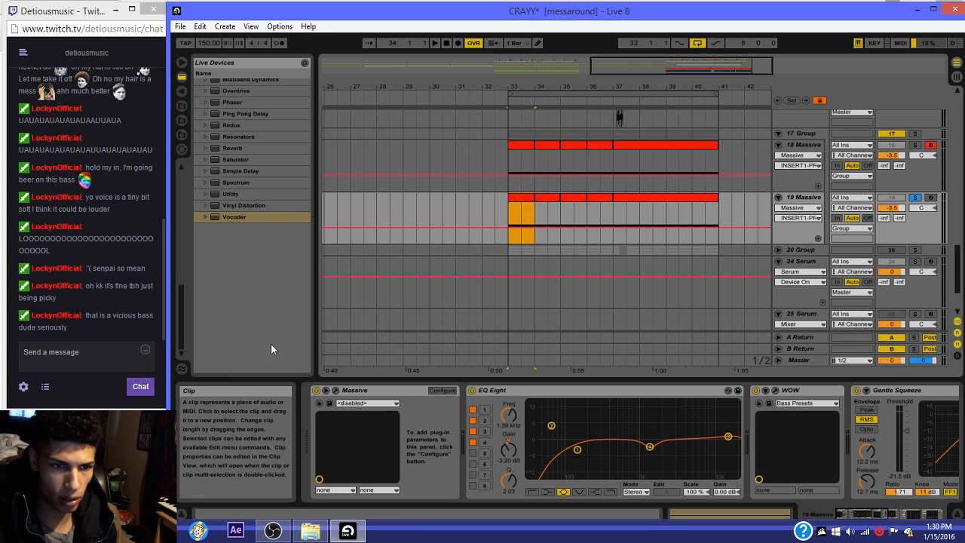
Step: In Massive on the 19 Massive track, switch the phase modulation source to oscillator 2 and shift the oscillators' wavetable positions, then close the synth
left_click(335, 390)
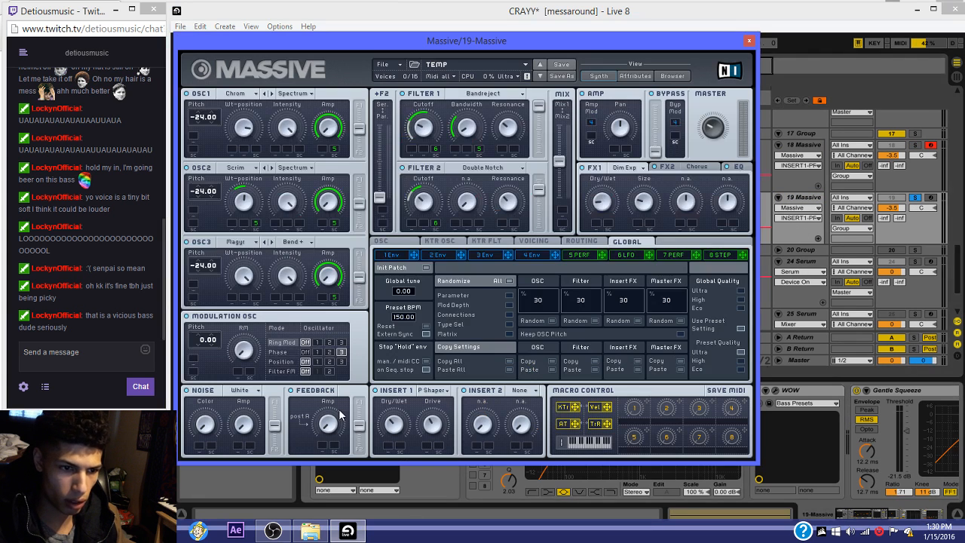
left_click(534, 242)
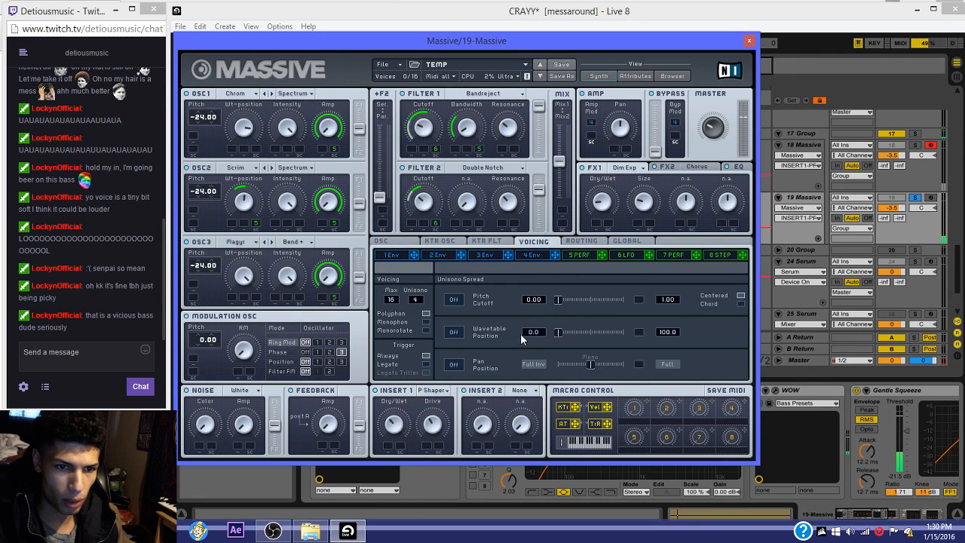
left_click(396, 243)
left_click(329, 351)
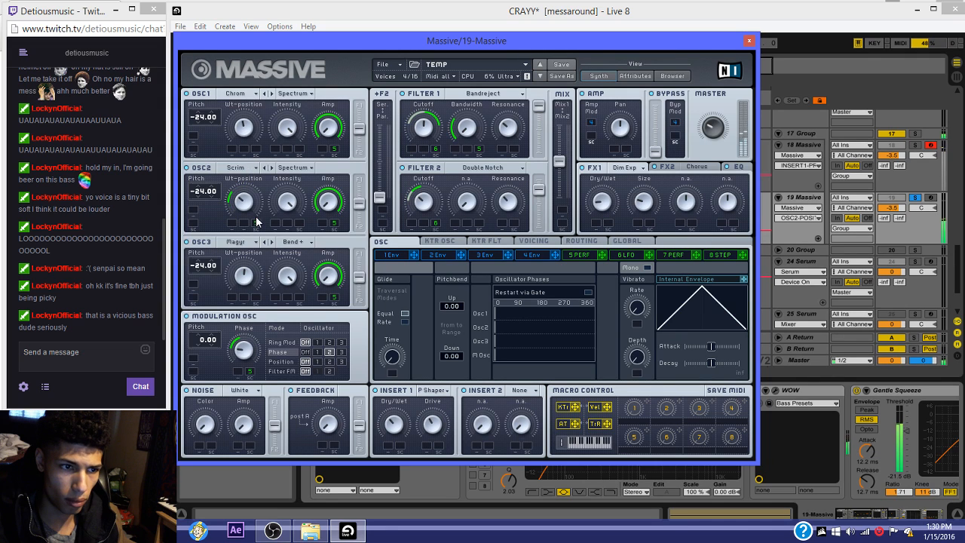
left_click(580, 255)
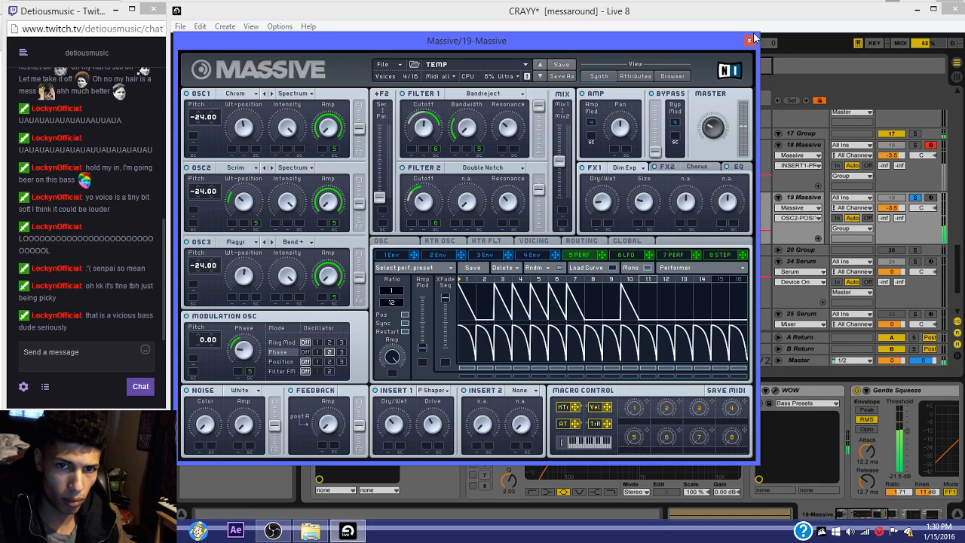
left_click(534, 240)
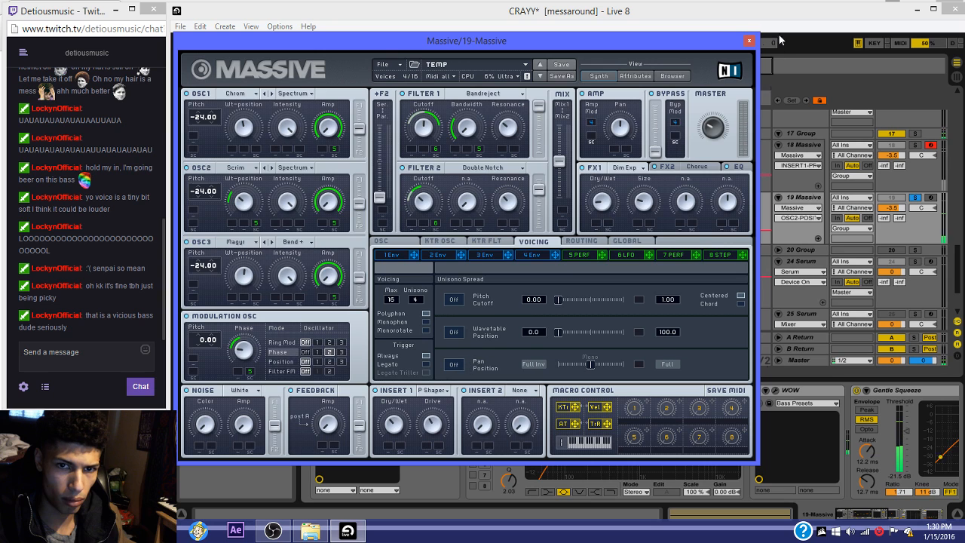
left_click(749, 40)
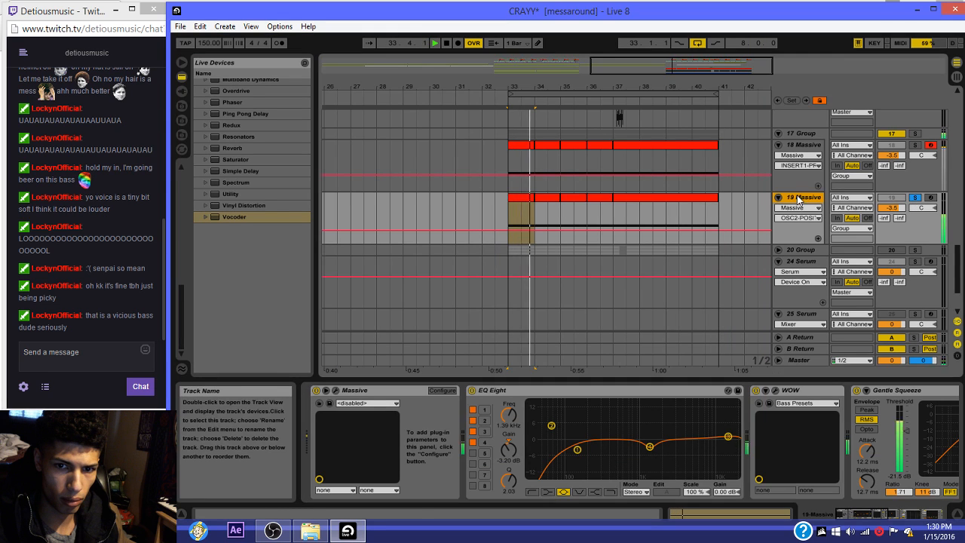
Step: Lower band 1 of the 19 Massive EQ Eight to about 70.6 Hz and remove WOW from the device chain
left_click_drag(615, 215, 708, 213)
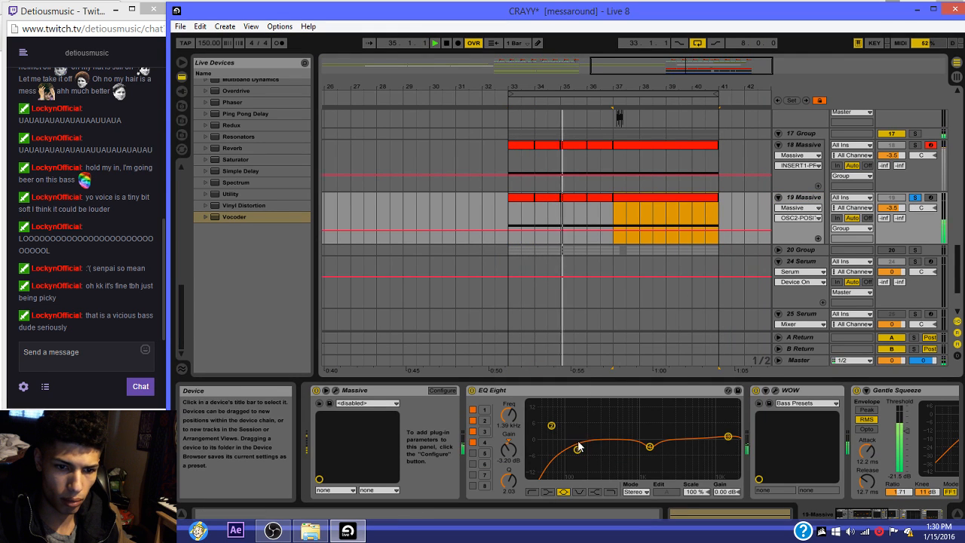
left_click_drag(578, 447, 555, 452)
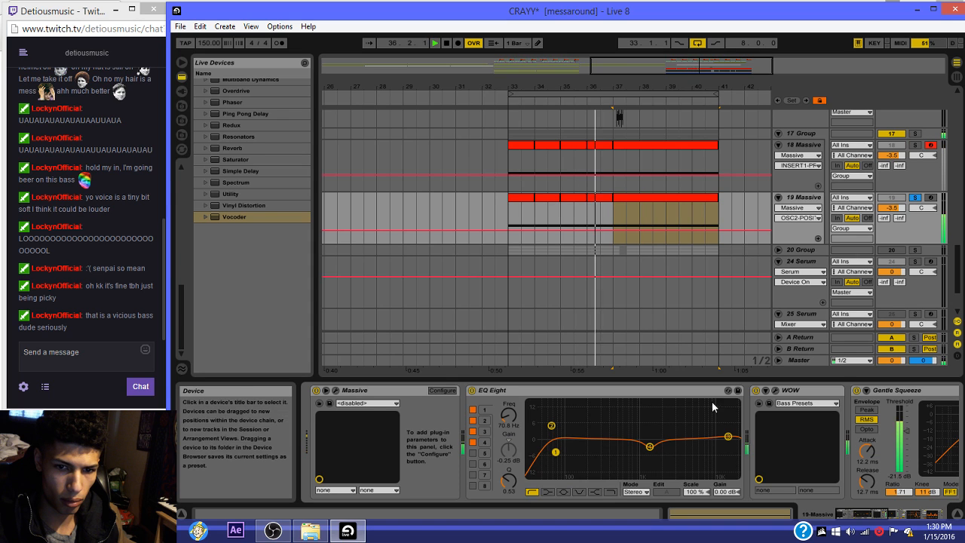
left_click(792, 390)
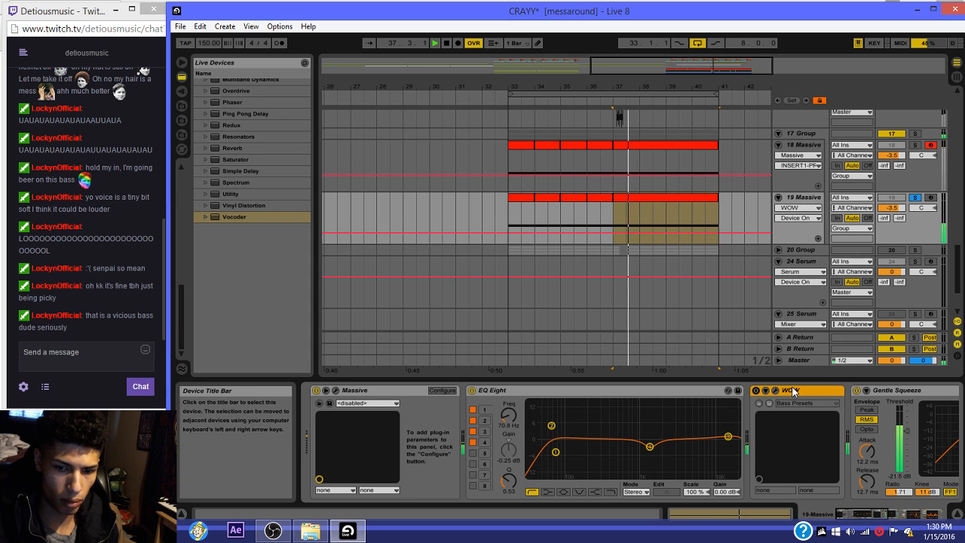
key("Delete")
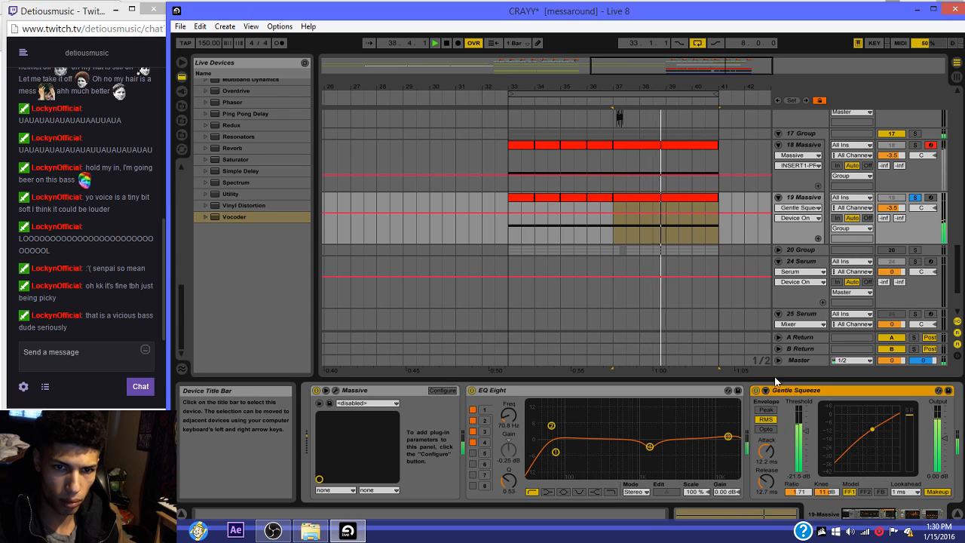
Step: Raise the master volume of Massive on the 19 Massive track to about its midpoint
left_click(336, 391)
left_click_drag(719, 133, 724, 114)
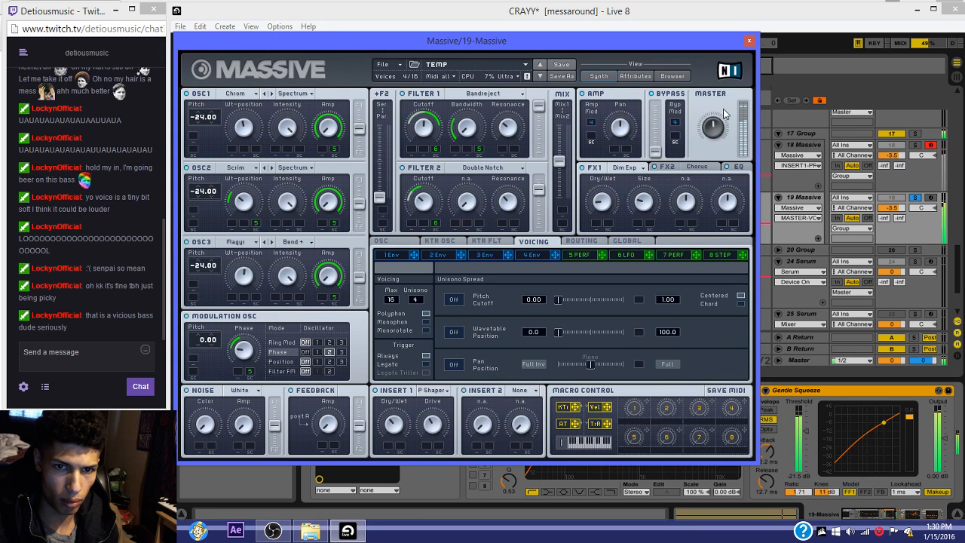
left_click(749, 40)
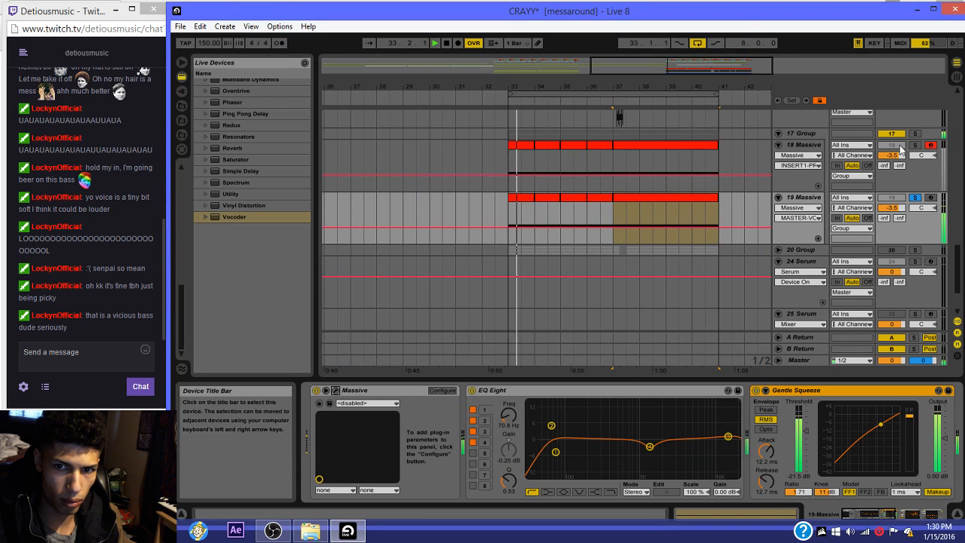
Step: Solo the 17 Group, split the 18 and 19 Massive clips at 36.3, and restart playback from bar 33
left_click(517, 148)
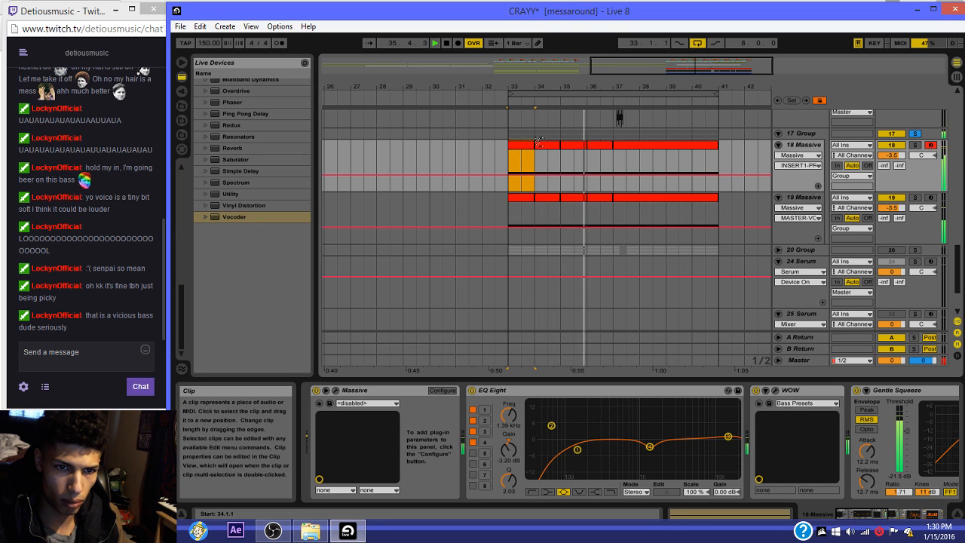
left_click(585, 206)
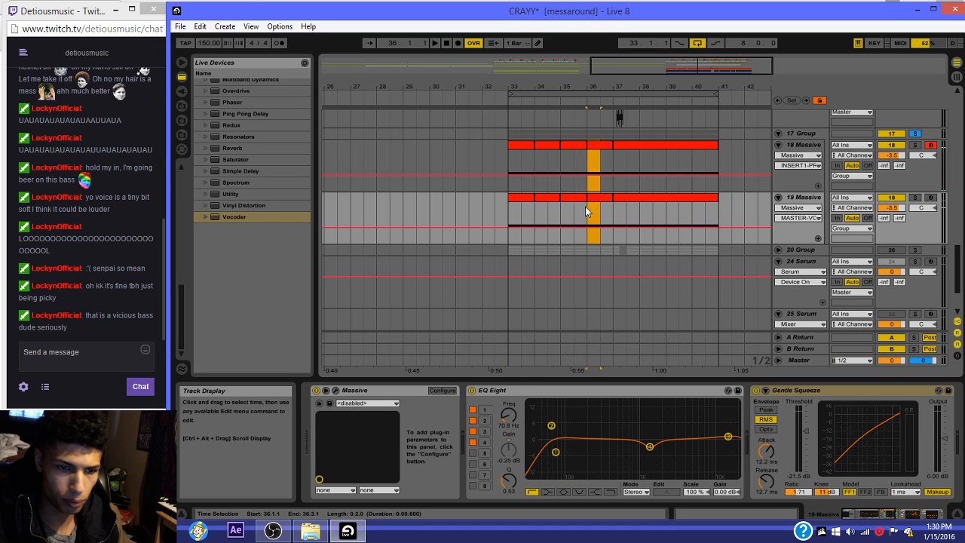
key("space")
left_click(614, 150)
key("space")
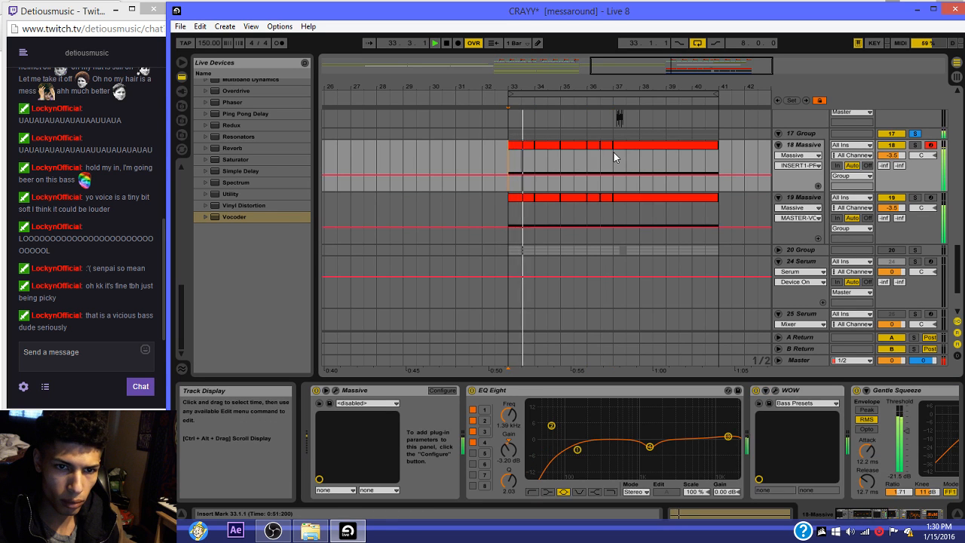
Step: Transpose the note in the 18 Massive half-bar clip at 36.3 up one semitone to F3
double_click(614, 153)
key("ctrl+a")
key("Up")
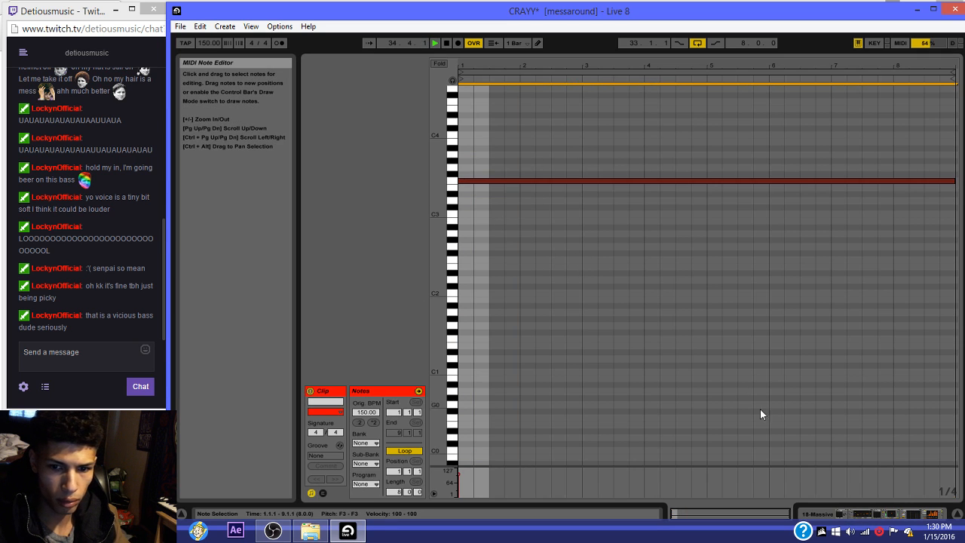
left_click(837, 512)
Step: Copy the raised half-bar clip at 36.3 from 18 Massive onto 19 Massive and play the drop from bar 33
left_click_drag(604, 153, 601, 168)
key("space")
key("ctrl+v")
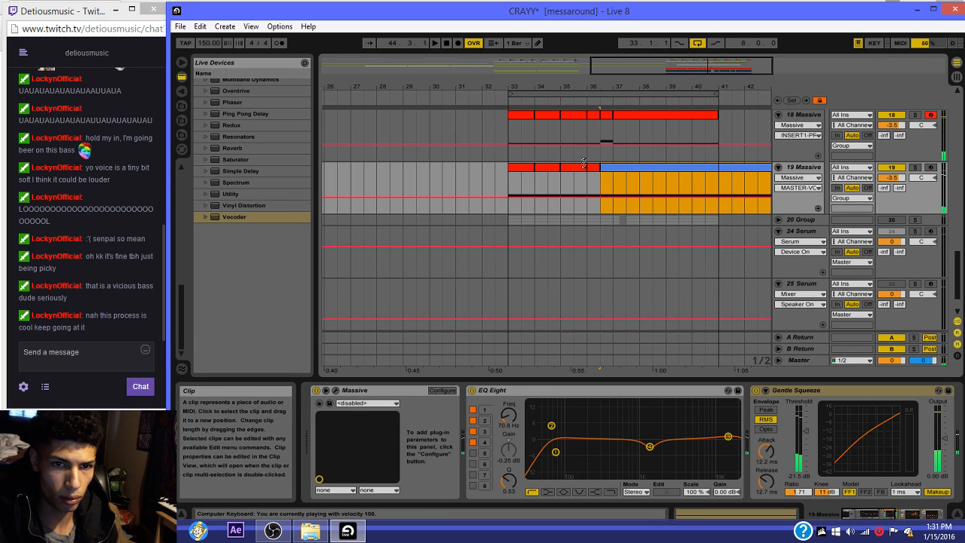
key("ctrl+z")
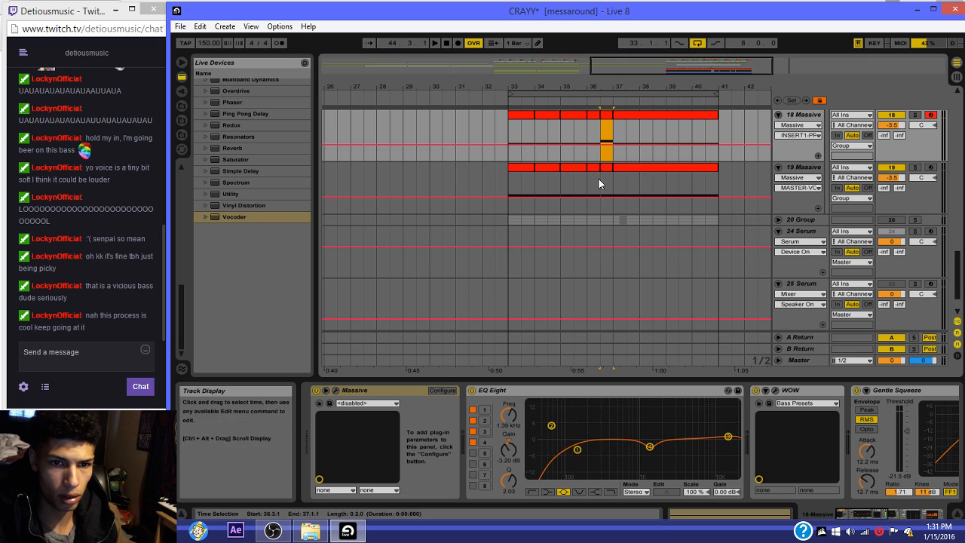
left_click_drag(511, 178, 531, 179)
key("space")
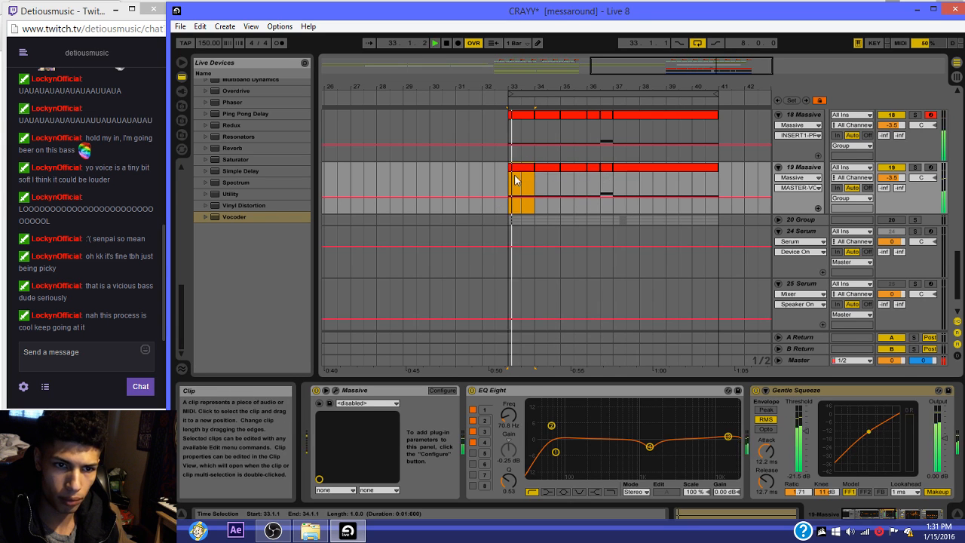
Step: Delete the section from 37.1 to 37.3 on both the 18 and 19 Massive tracks, leaving a half-bar gap
left_click_drag(512, 184, 524, 186)
left_click_drag(616, 181, 618, 141)
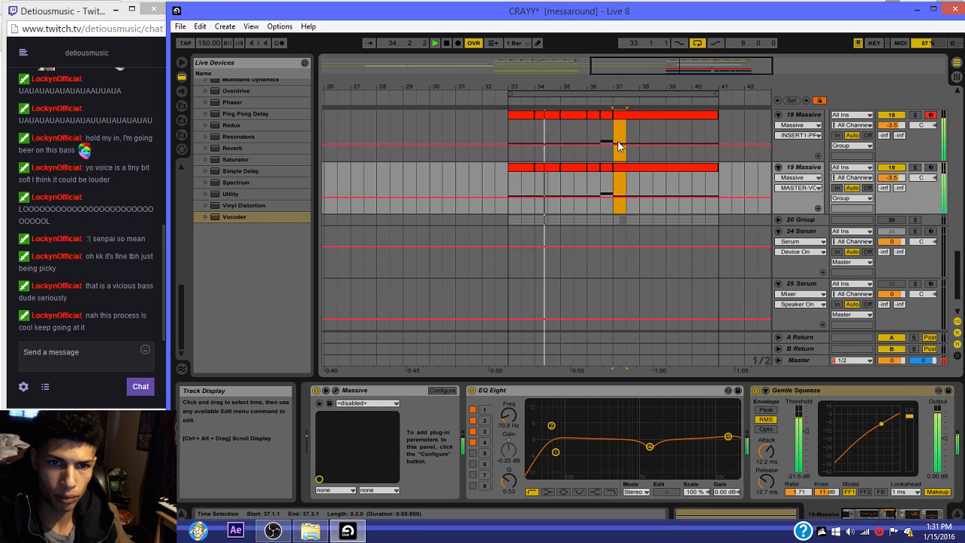
left_click(513, 176)
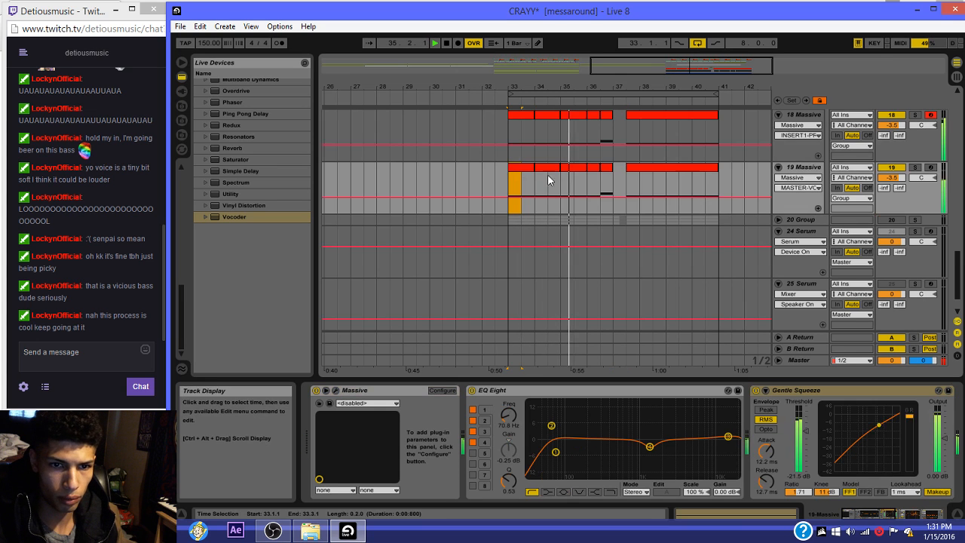
Step: Copy the half-bar clip section from 33.1 to 33.3 and paste it at 37.2 on both the 19 and 18 Massive tracks
right_click(623, 171)
left_click(639, 244)
left_click(622, 189)
key("ctrl+v")
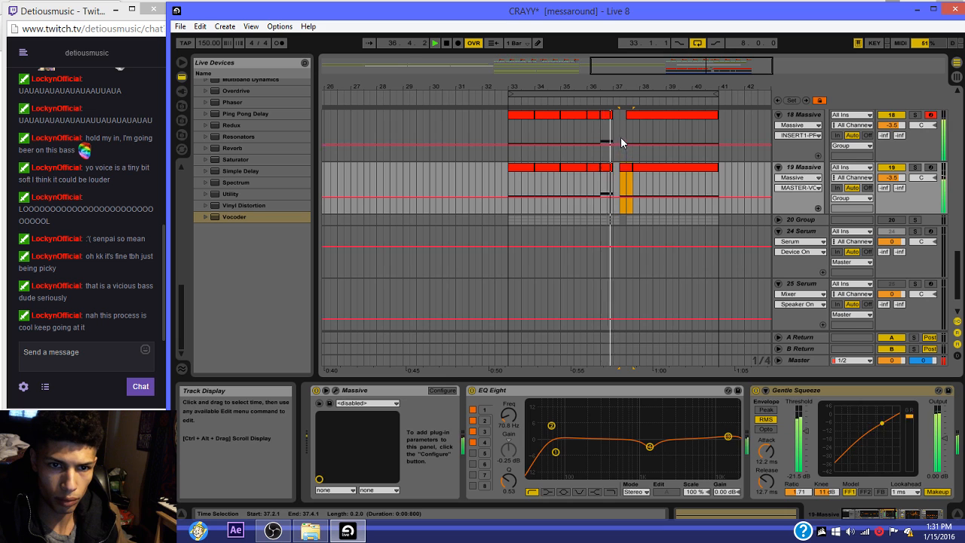
left_click(621, 137)
key("ctrl+v")
Step: Duplicate the one-beat section from 37.2 to 37.3 on both Massive tracks repeatedly up to 40.4
left_click_drag(623, 139, 620, 172)
key("ctrl+d")
key("ctrl+d")
key("ctrl+d")
key("ctrl+d")
key("ctrl+d")
key("ctrl+d")
key("ctrl+d")
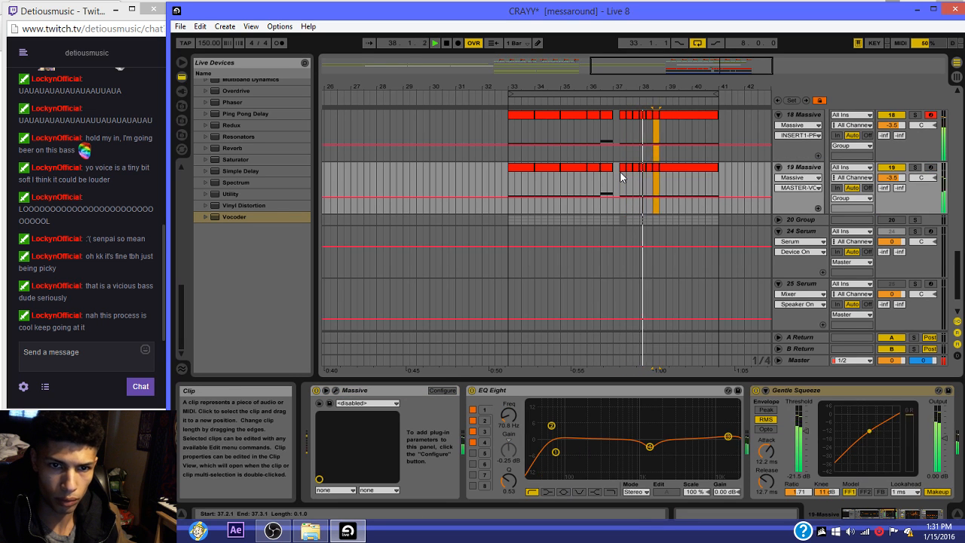
key("ctrl+d")
key("ctrl+d")
key("ctrl+d")
key("ctrl+d")
key("ctrl+d")
key("ctrl+d")
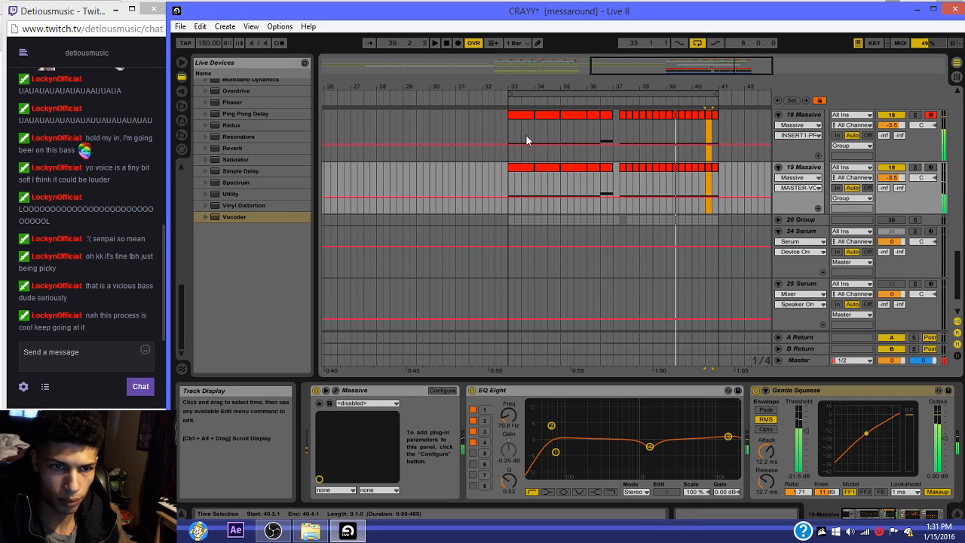
Step: Undo the last one-beat duplicates on both Massive tracks back to 39.2
left_click(514, 136)
key("ctrl+z")
key("ctrl+z")
key("ctrl+z")
key("ctrl+z")
key("ctrl+z")
key("ctrl+z")
key("ctrl+z")
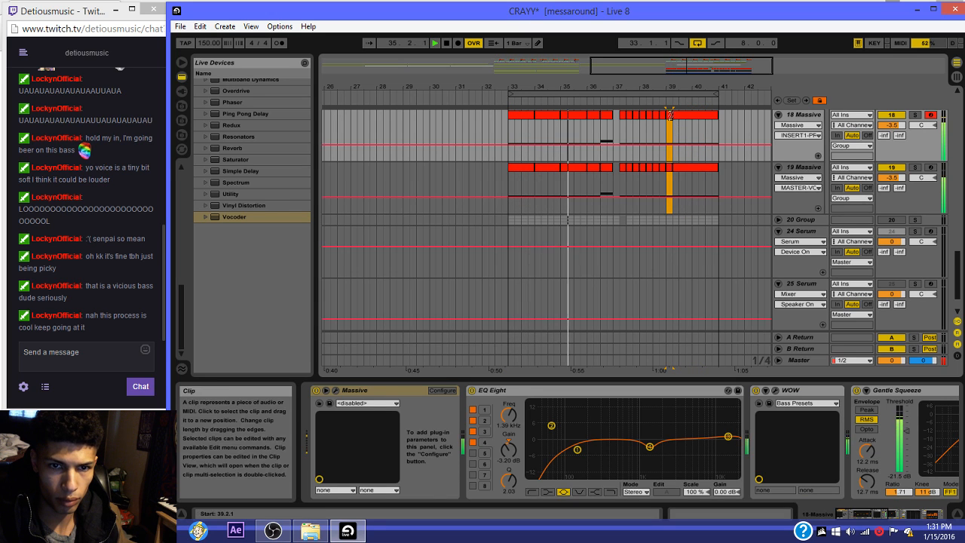
Step: Repeat the three-beat section from 39.1 on both Massive tracks and delete the overhang from 41.1 to 41.4
left_click_drag(683, 127, 667, 126)
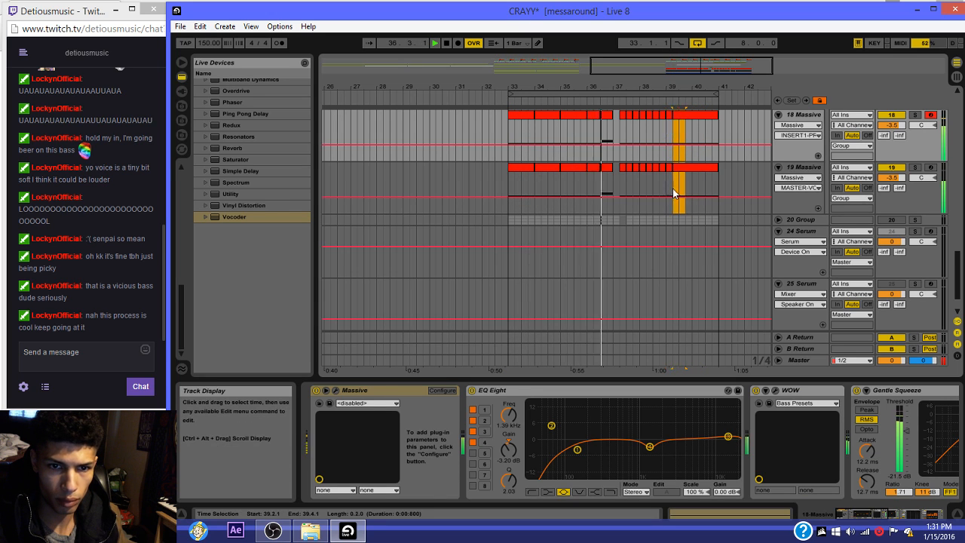
left_click(666, 185, "shift")
key("Right")
key("Right")
key("Right")
key("Right")
key("Right")
key("Right")
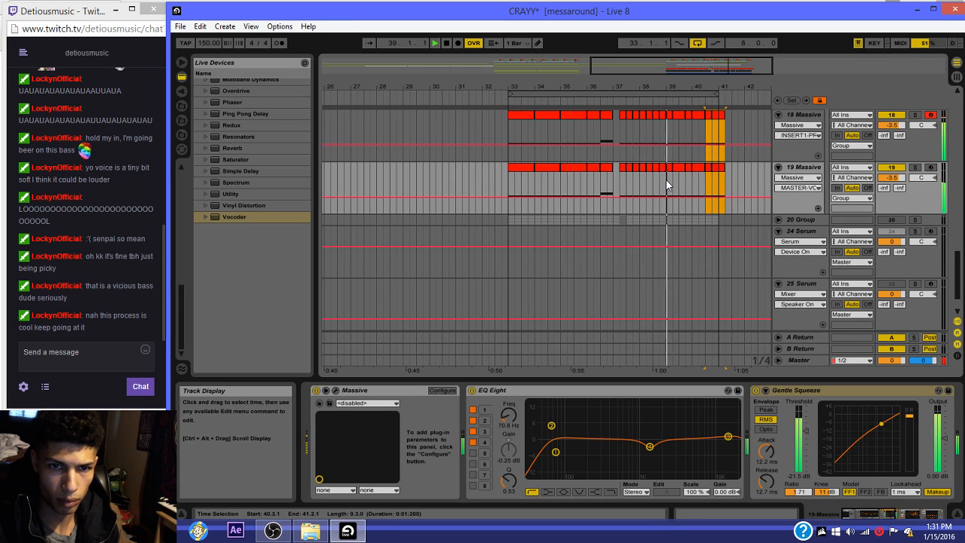
left_click(681, 116)
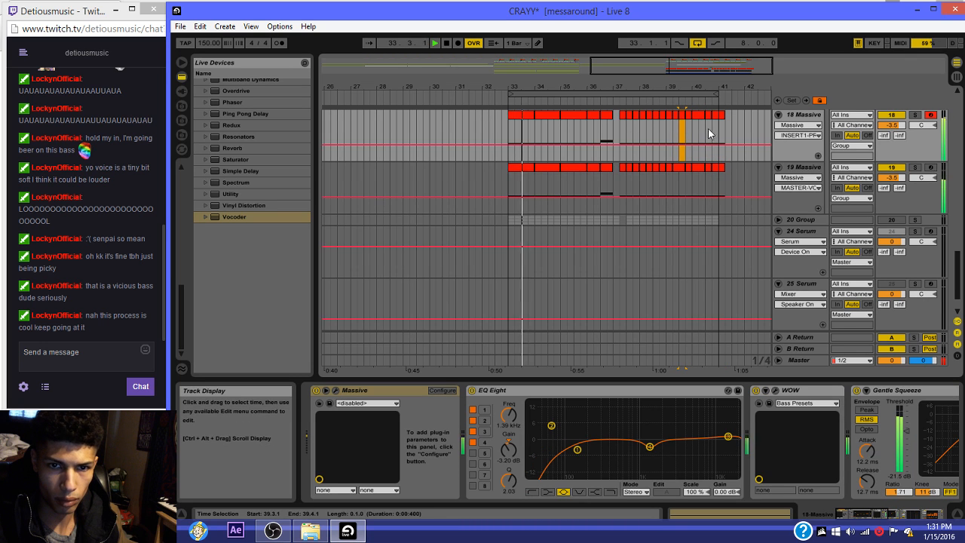
left_click_drag(721, 117, 735, 202)
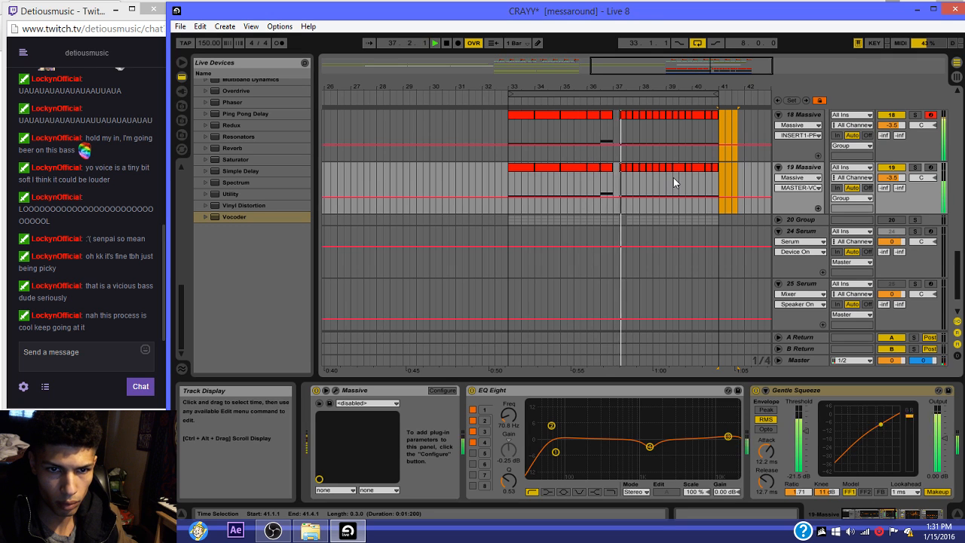
Step: Copy the 19 Massive clips from 33.1 to 41.1 onto a soloed 26 Sylenth1 track and consolidate them into one clip
left_click(540, 168)
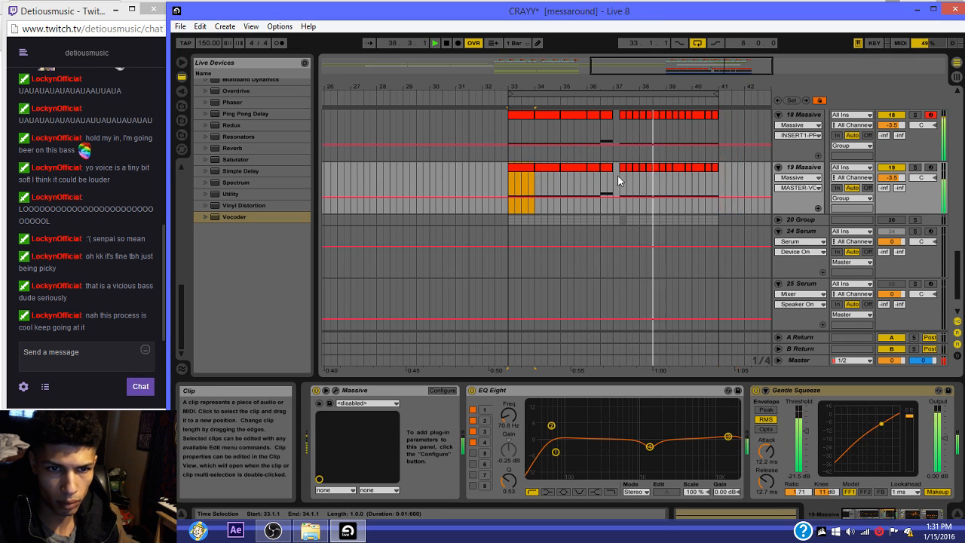
left_click(715, 167, "shift")
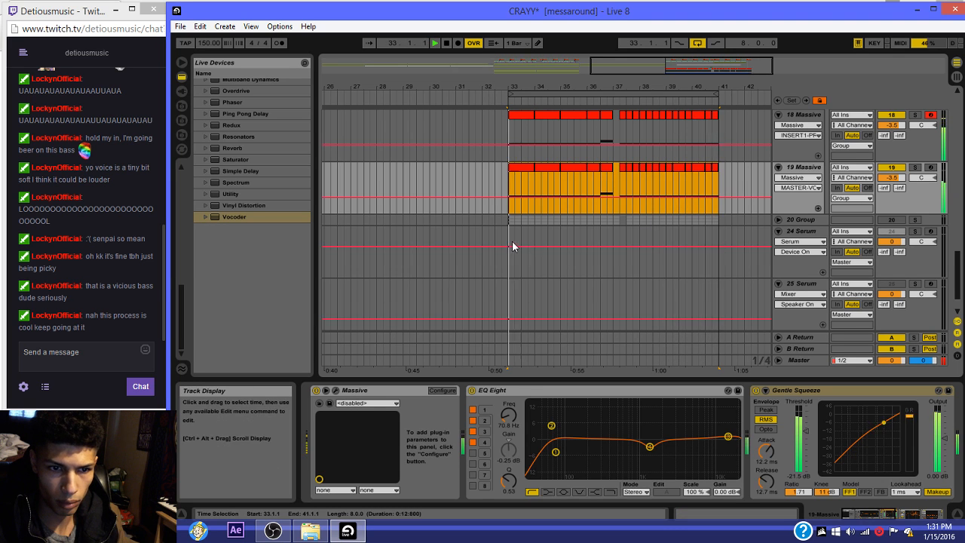
scroll(512, 241, "down", 2)
left_click(532, 294)
key("ctrl+v")
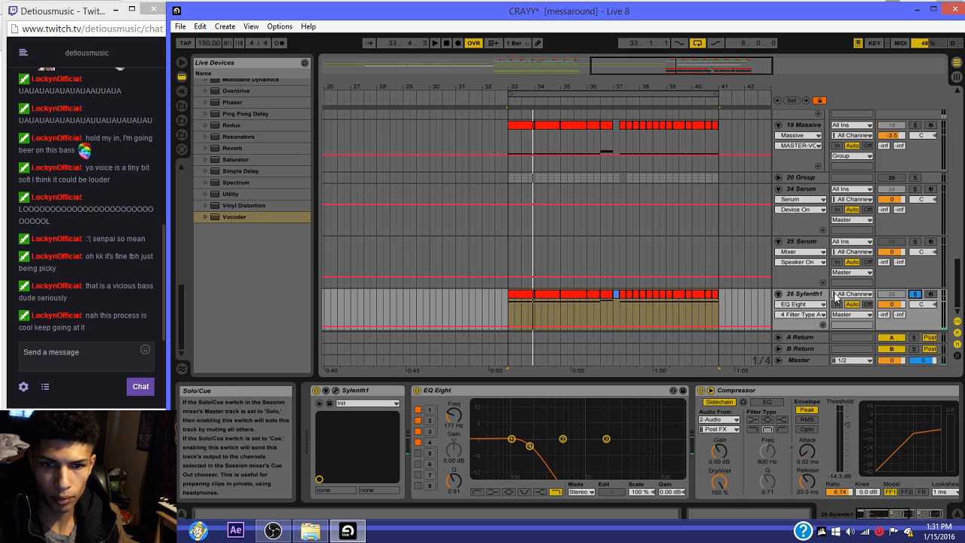
left_click_drag(517, 324, 711, 310)
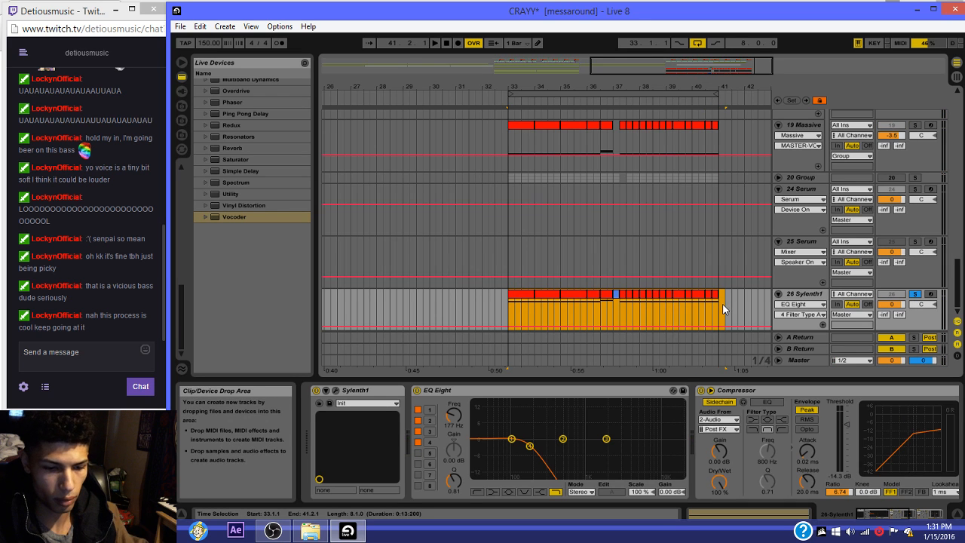
key("ctrl+j")
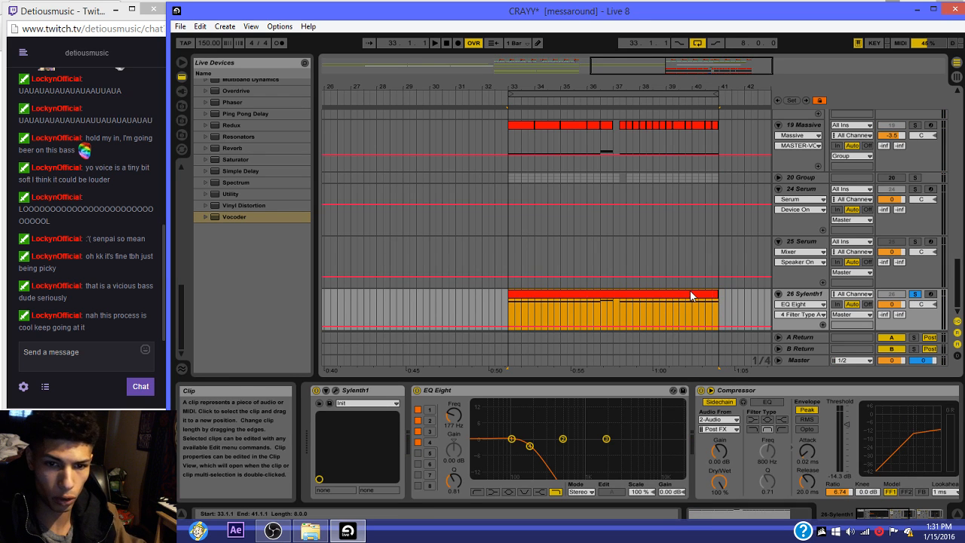
Step: Transpose all notes in the 26 Sylenth1 clip down two octaves to E1 and F1 and start playback
double_click(692, 295)
key("ctrl+a")
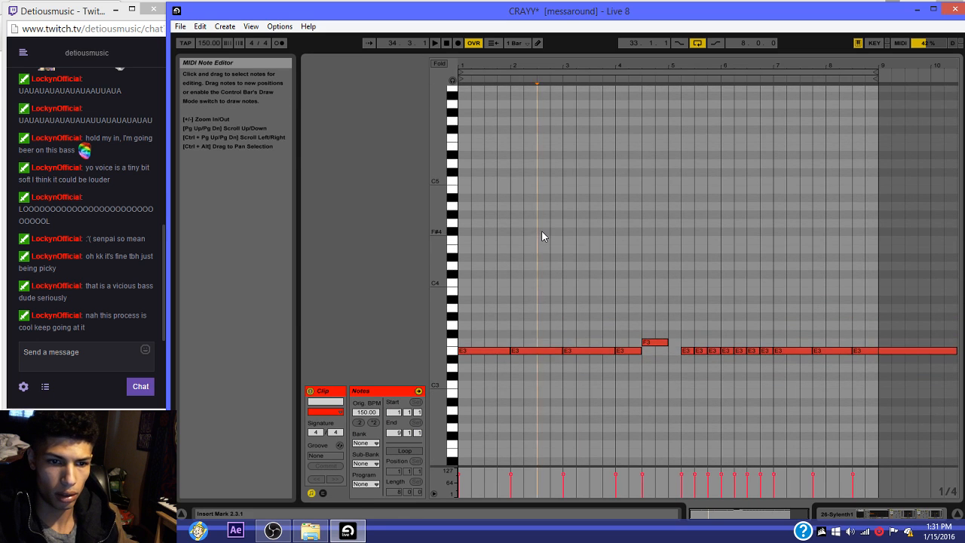
key("shift+Down")
key("shift+Left")
scroll(536, 263, "down", 5)
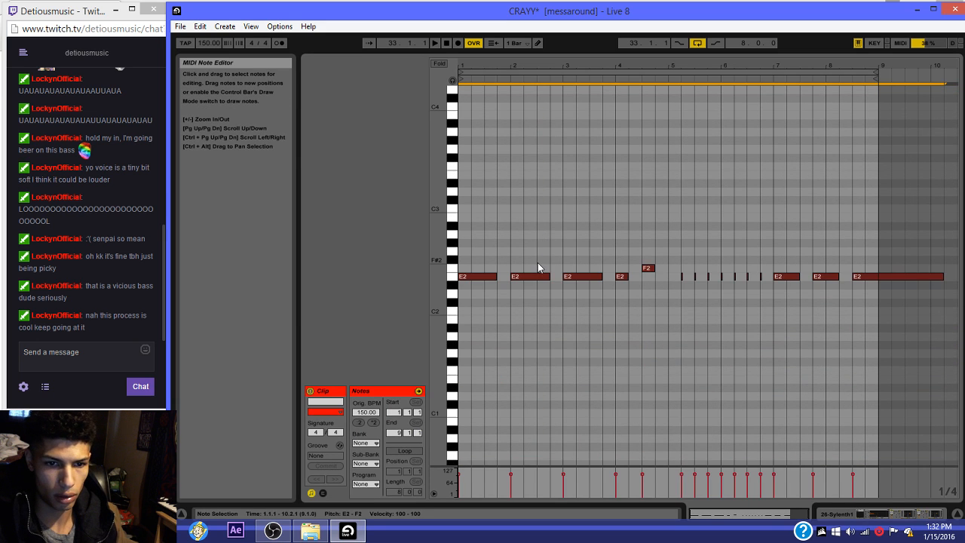
key("shift+Right")
key("shift+Down")
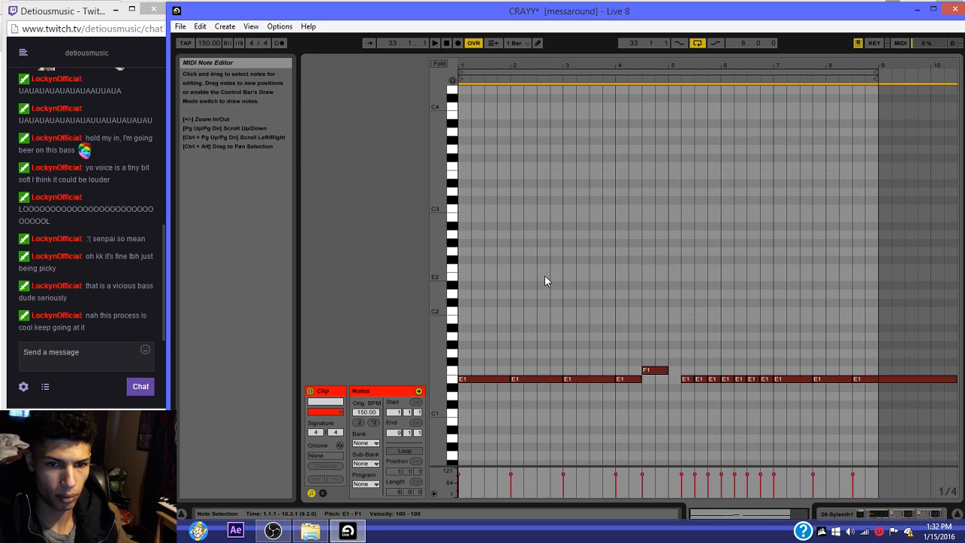
key("space")
Step: Lengthen the E1 note at 5.2 to three beats, ending at 6.1, and duplicate it once directly after itself
left_click(684, 379)
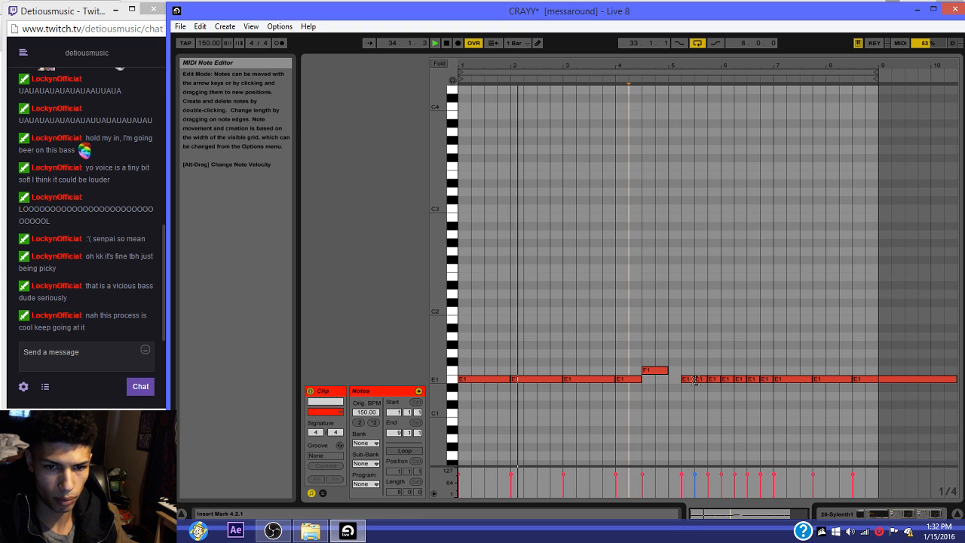
left_click_drag(693, 381, 719, 382)
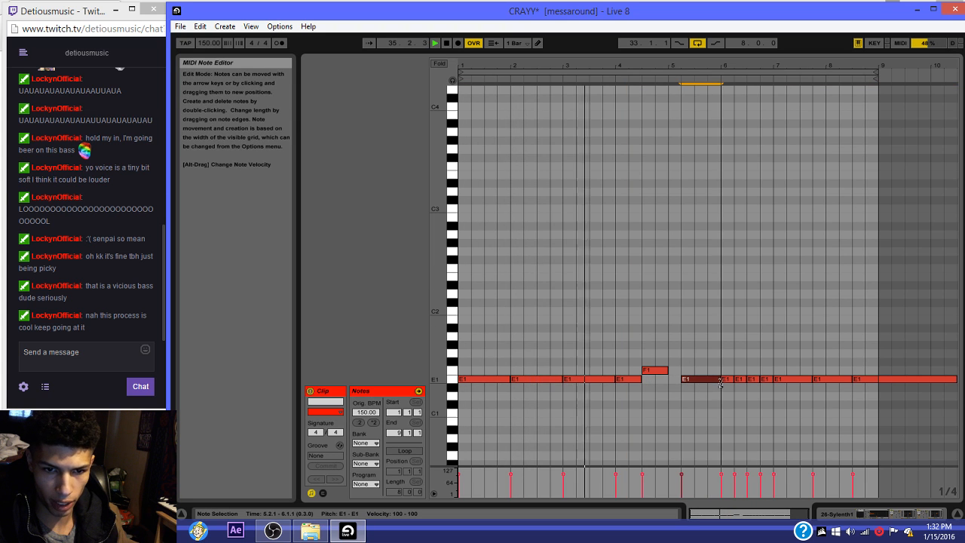
key("ctrl+d")
key("ctrl+d")
key("ctrl+z")
key("ctrl+z")
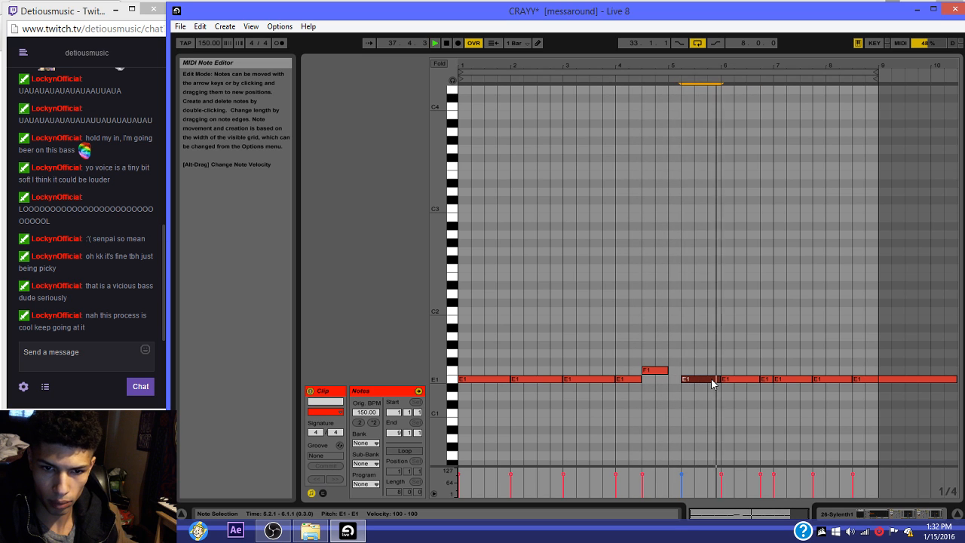
Step: Try duplicating the three-beat E1 note from 5.2 twice, up to 7.3
key("ctrl+d")
key("ctrl+d")
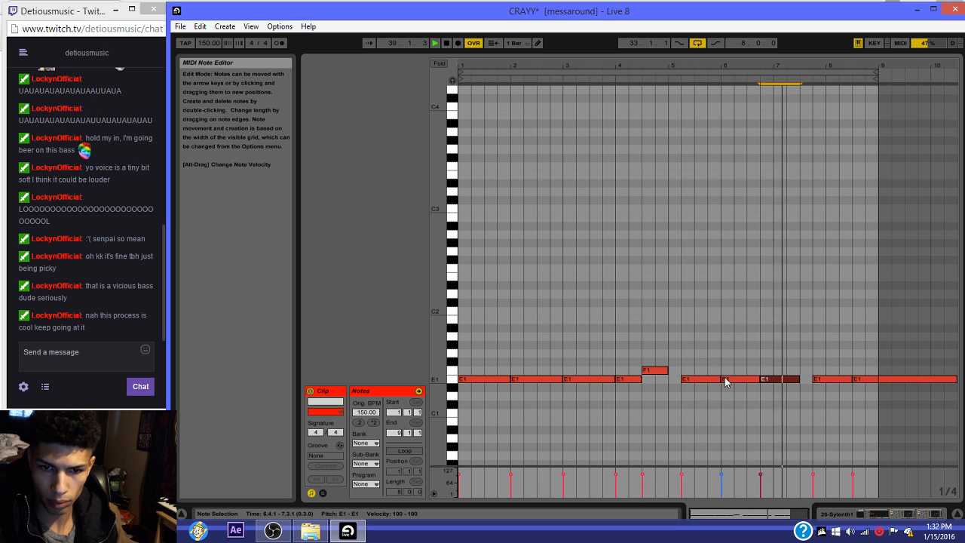
key("ctrl+z")
key("ctrl+z")
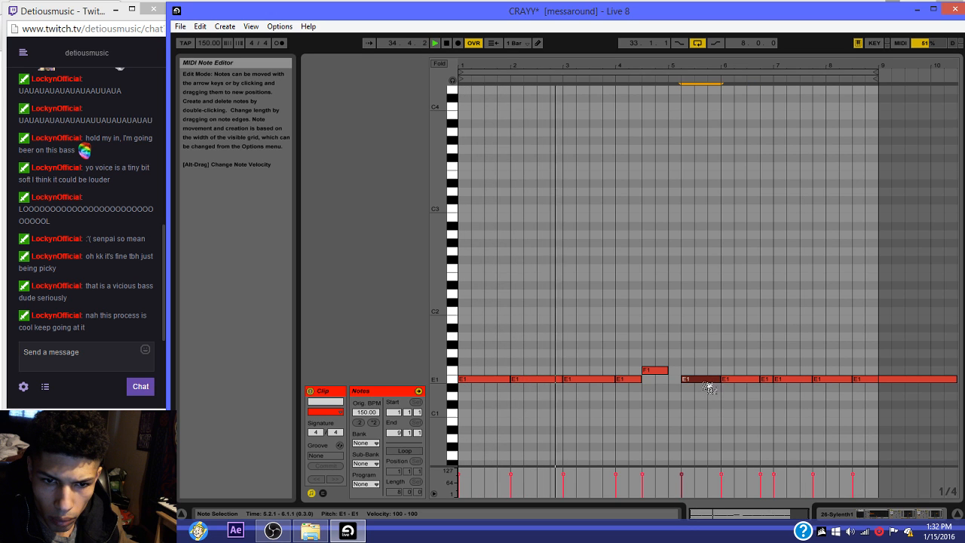
Step: Extend the E1 note at 6.1 to one full bar and duplicate it twice to fill the clip up to 9.1
left_click_drag(722, 380, 769, 382)
left_click(756, 381)
key("ctrl+d")
key("ctrl+d")
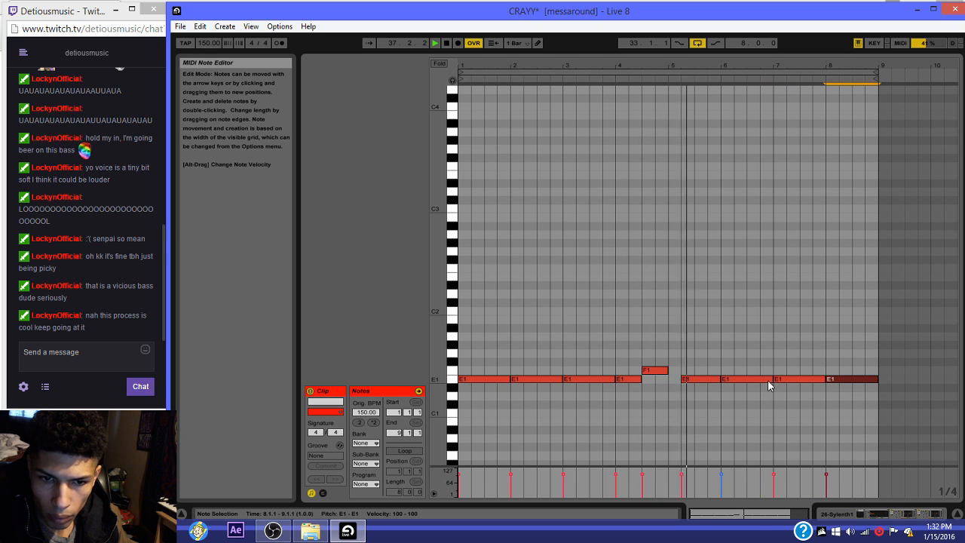
Step: Return to the arrangement, unsolo 26 Sylenth1, and play the drop from bar 33 with 1 Group soloed
left_click(838, 515)
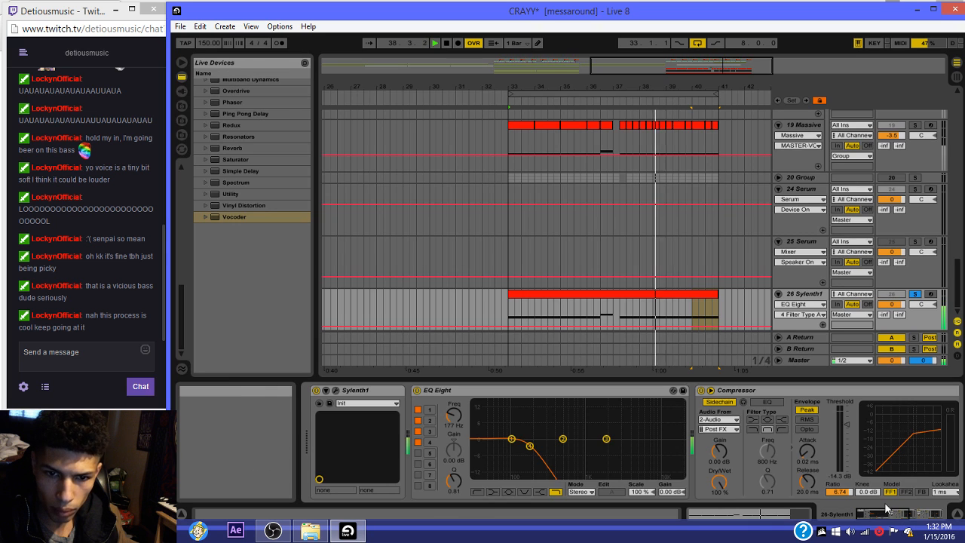
key("space")
scroll(890, 283, "up", 10)
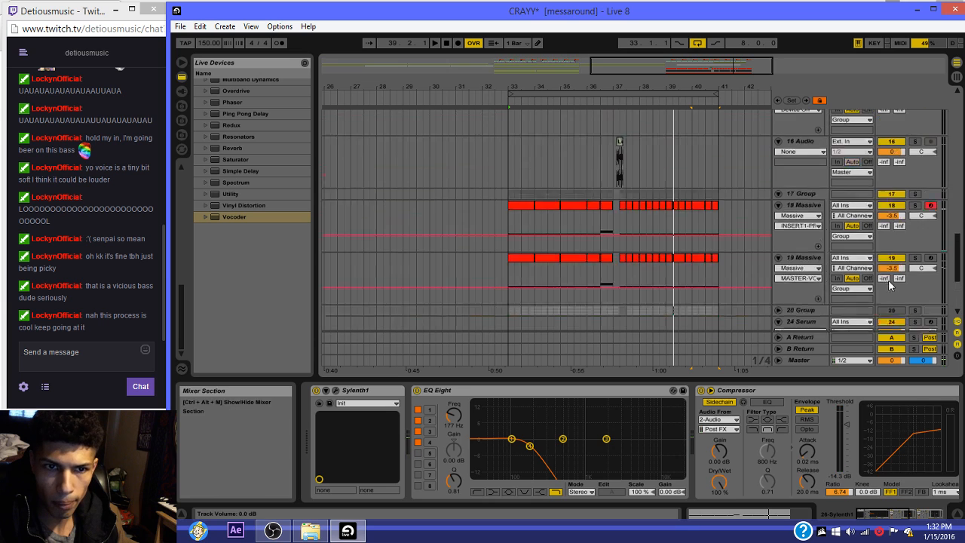
left_click_drag(960, 222, 958, 125)
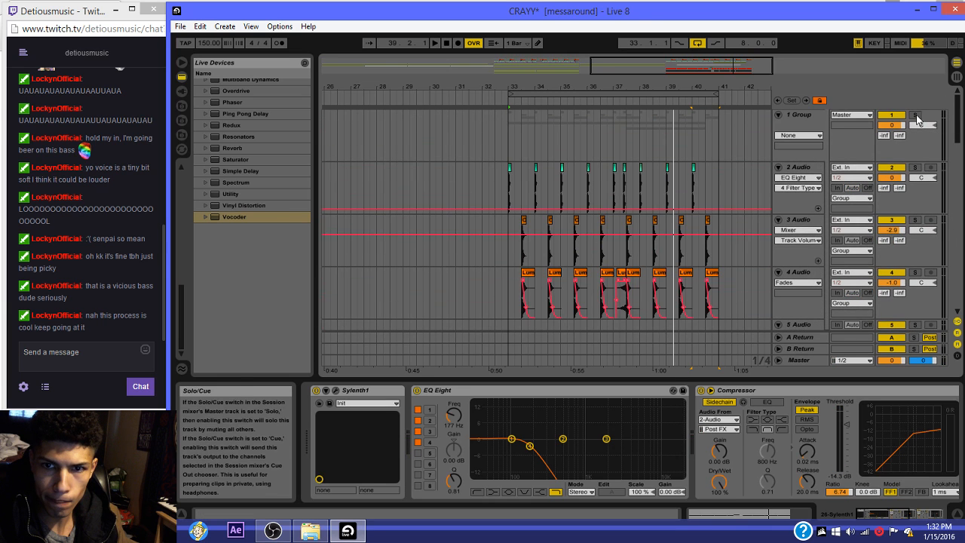
left_click(915, 114)
left_click(512, 133)
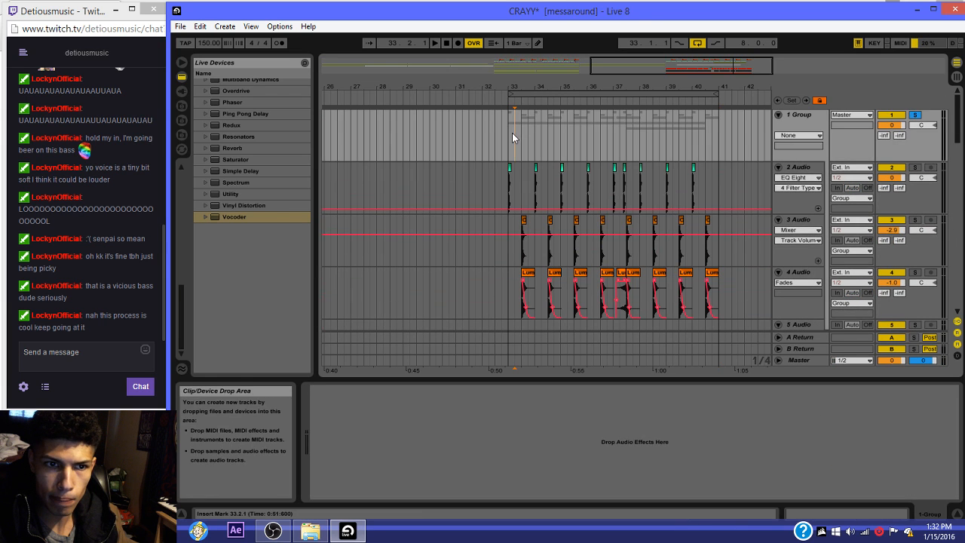
key("space")
Step: Show the track volume automation on 4 Audio and unsolo 1 Group
right_click(893, 284)
left_click(867, 289)
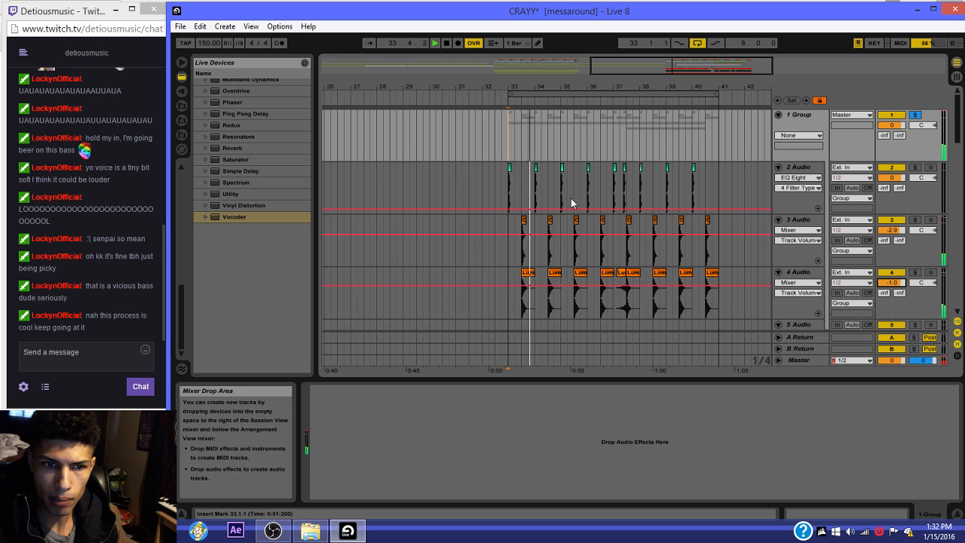
left_click(915, 115)
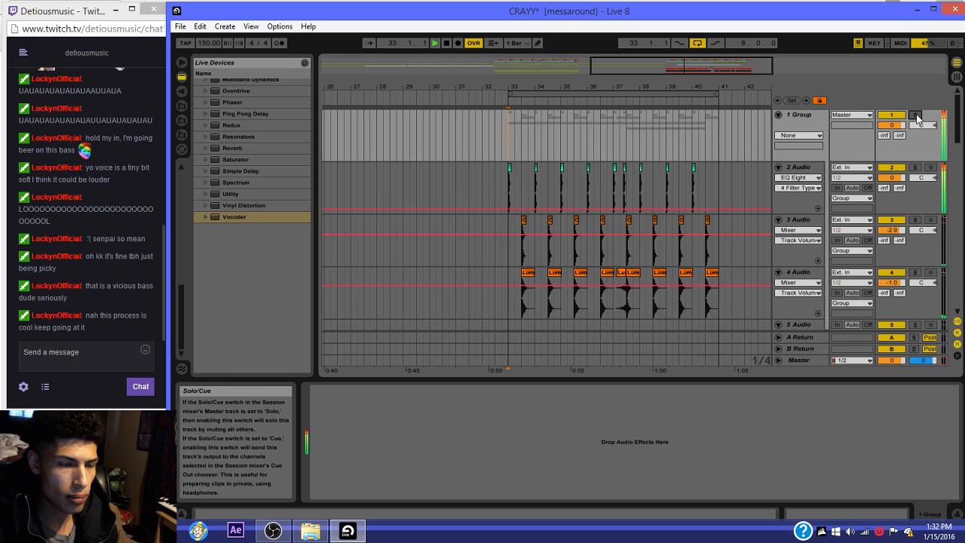
Step: Move the short audio clip on 16 Audio to start at 37.1, in the gap between the Massive clips
scroll(755, 212, "down", 6)
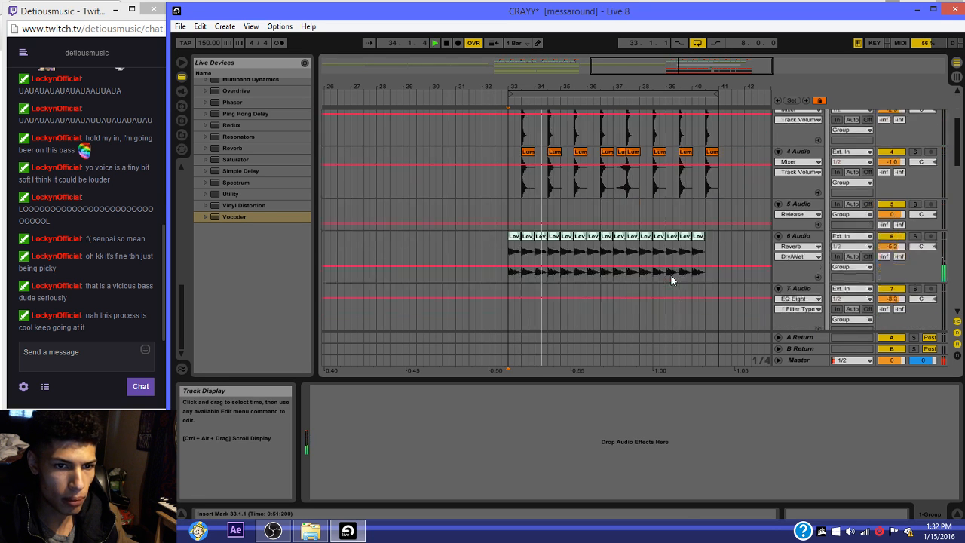
scroll(614, 273, "down", 9)
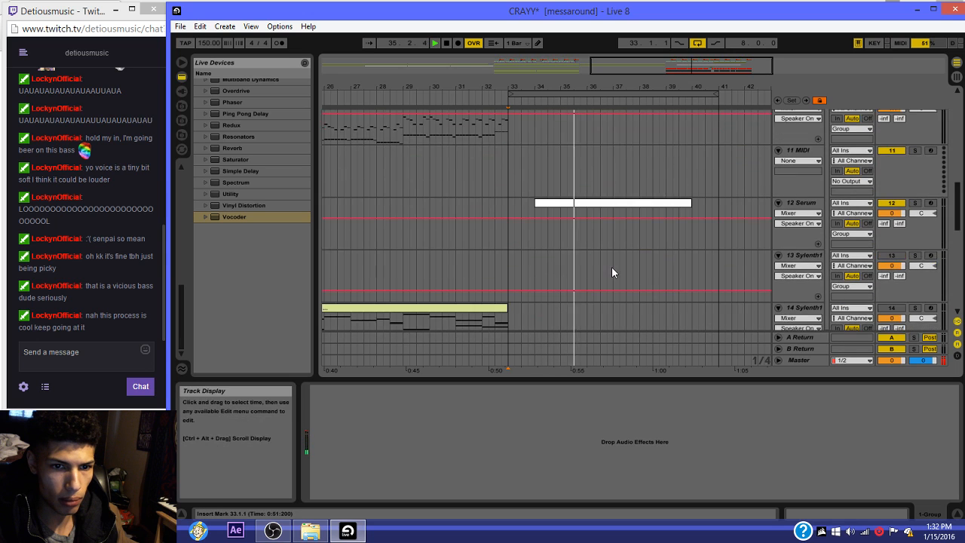
scroll(596, 275, "down", 5)
left_click(540, 264)
scroll(490, 287, "down", 1)
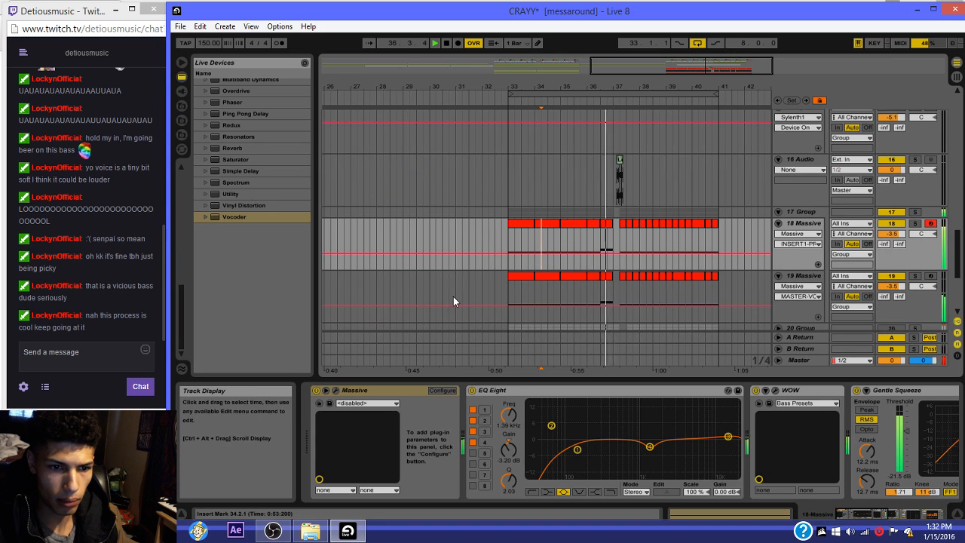
scroll(832, 494, "down", 5)
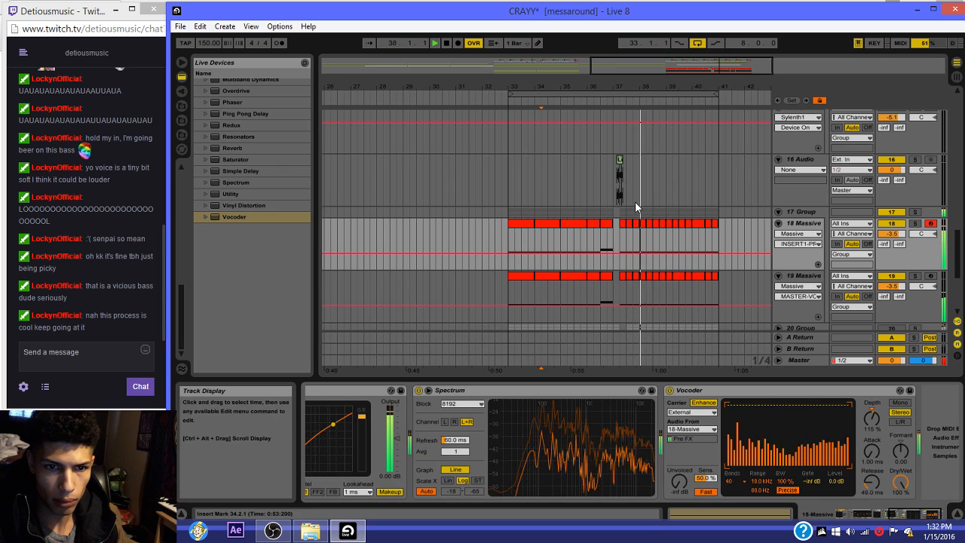
left_click(625, 175)
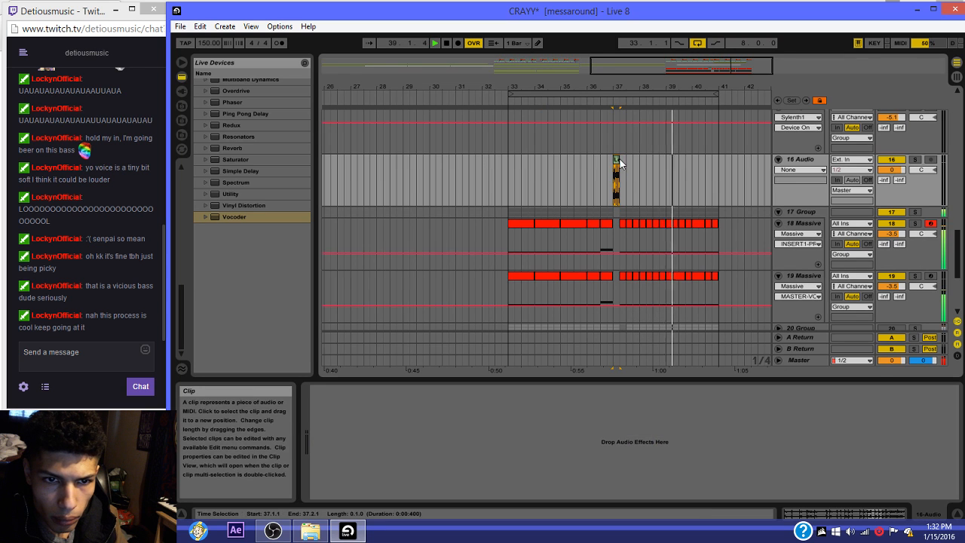
scroll(655, 238, "down", 3)
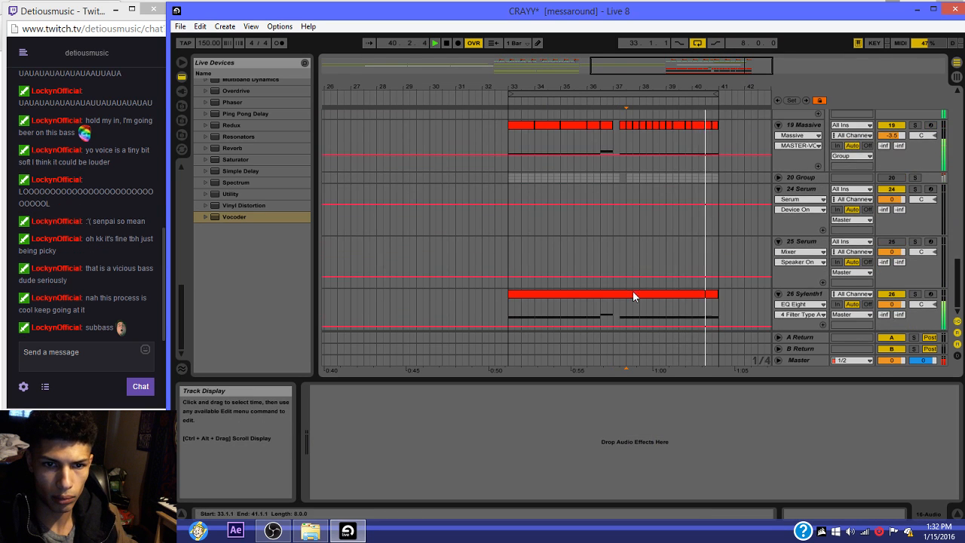
scroll(641, 285, "up", 2)
scroll(642, 275, "up", 5)
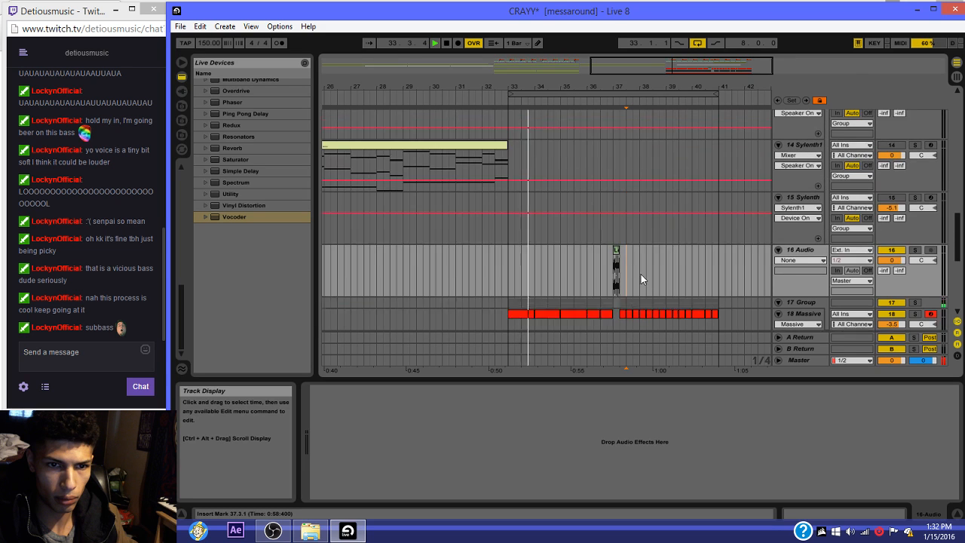
Step: Delete the clip spanning bars 34 to 40 on 12 Serum
scroll(641, 274, "up", 4)
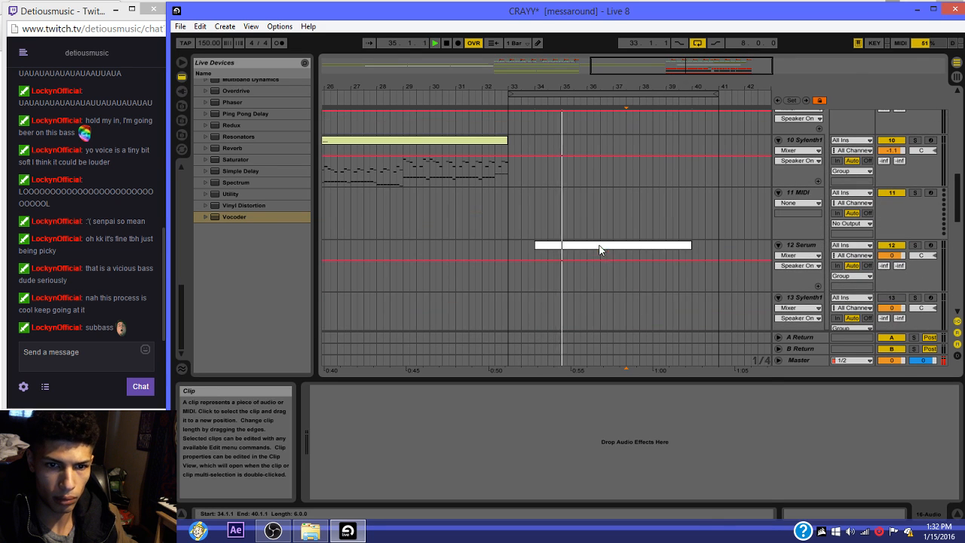
left_click(601, 248)
left_click(607, 210)
Step: Select the short clips at 37.1 on 6 Audio and 2 Audio and stop playback
scroll(581, 218, "up", 4)
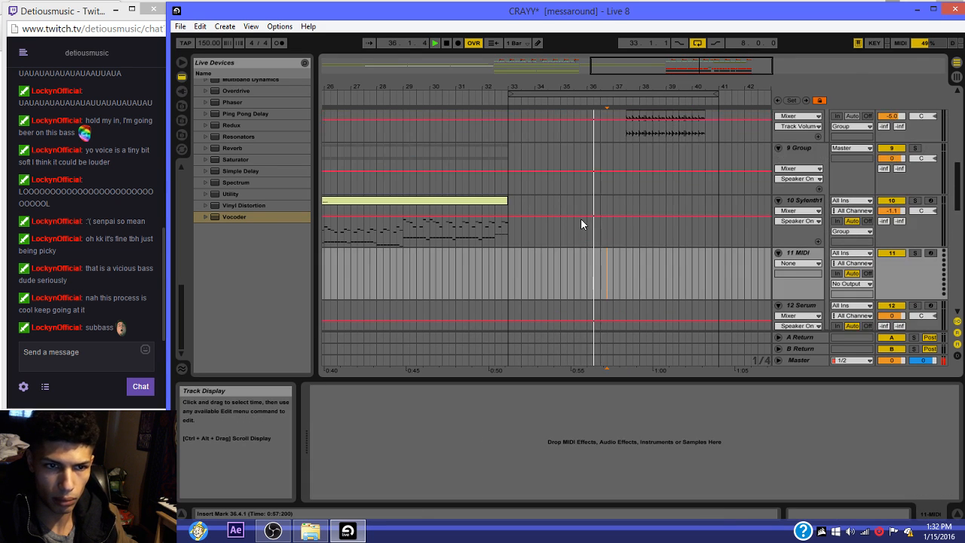
scroll(576, 223, "up", 2)
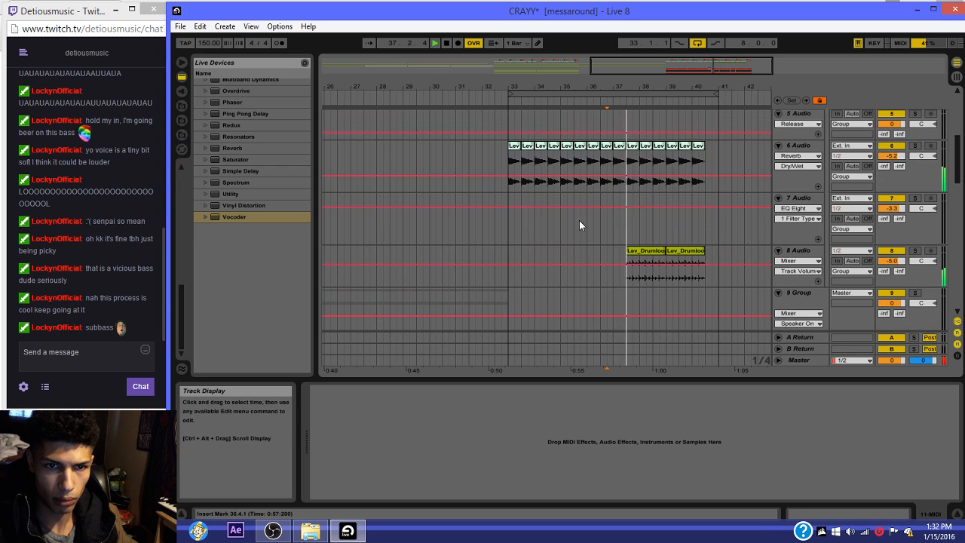
scroll(611, 163, "up", 1)
left_click(621, 170)
scroll(622, 189, "up", 5)
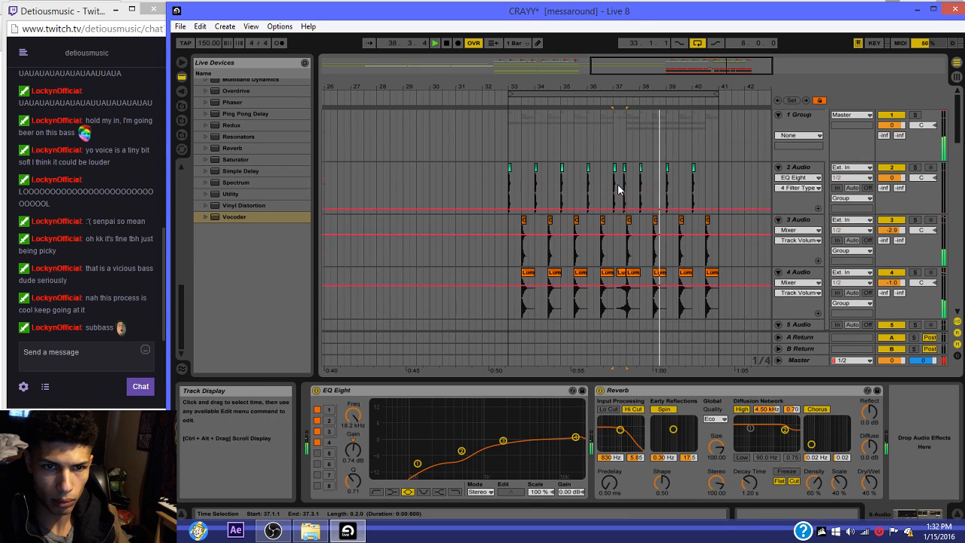
left_click(616, 169)
scroll(614, 218, "down", 13)
key("space")
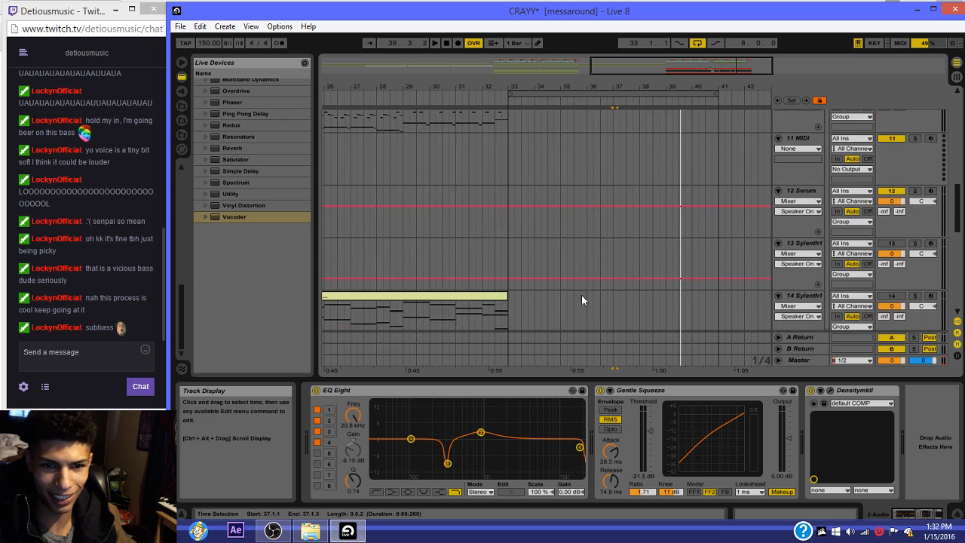
Step: Play the layered Massive bass from bar 33 with 17 Group soloed, and stop playback
scroll(513, 265, "down", 3)
left_click(528, 115)
key("space")
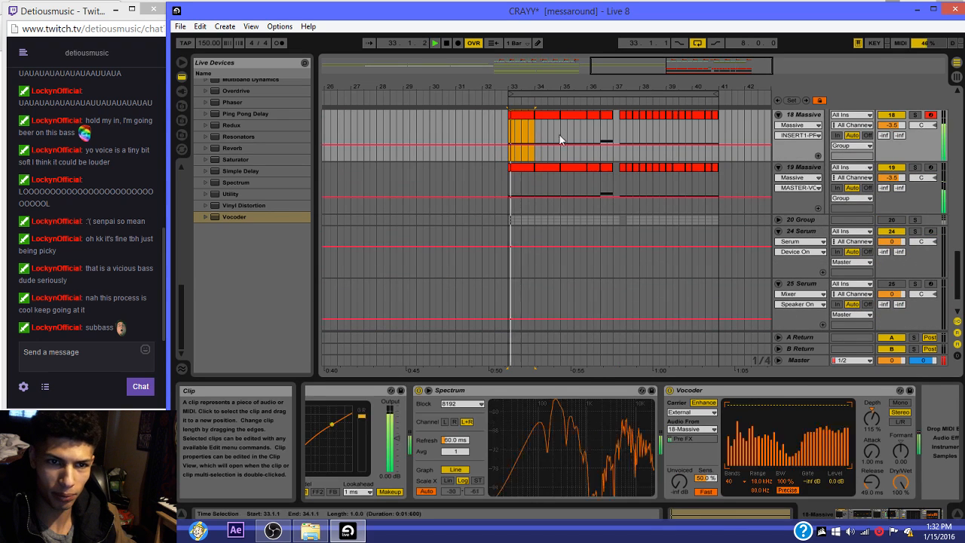
scroll(567, 143, "up", 2)
left_click(586, 210)
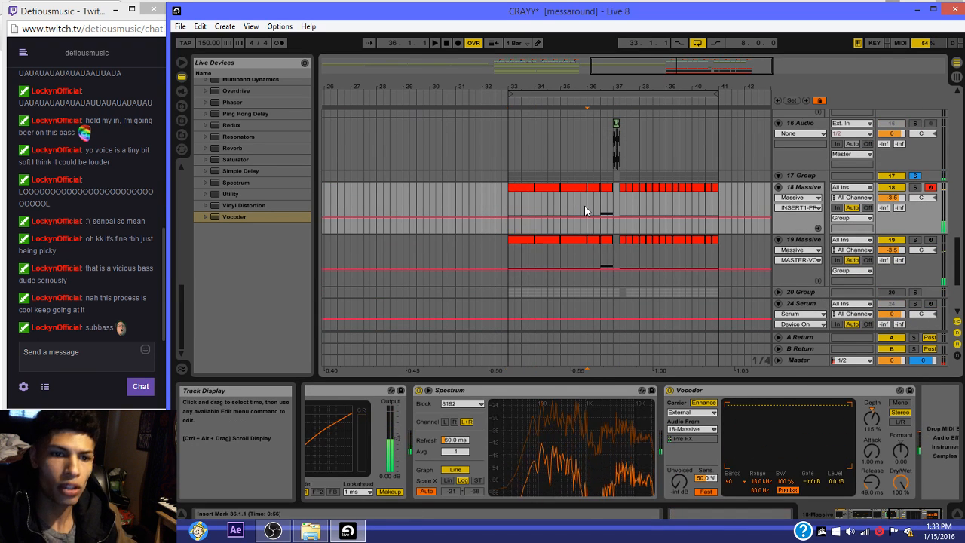
key("space")
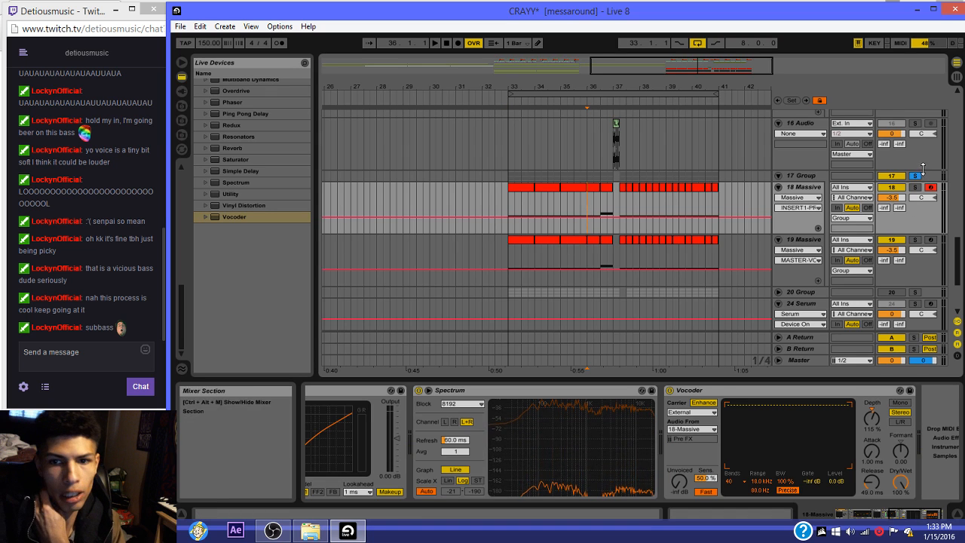
Step: Unsolo 17 Group and toggle the track activator of 26 Sylenth1
left_click(911, 176)
scroll(779, 228, "down", 5)
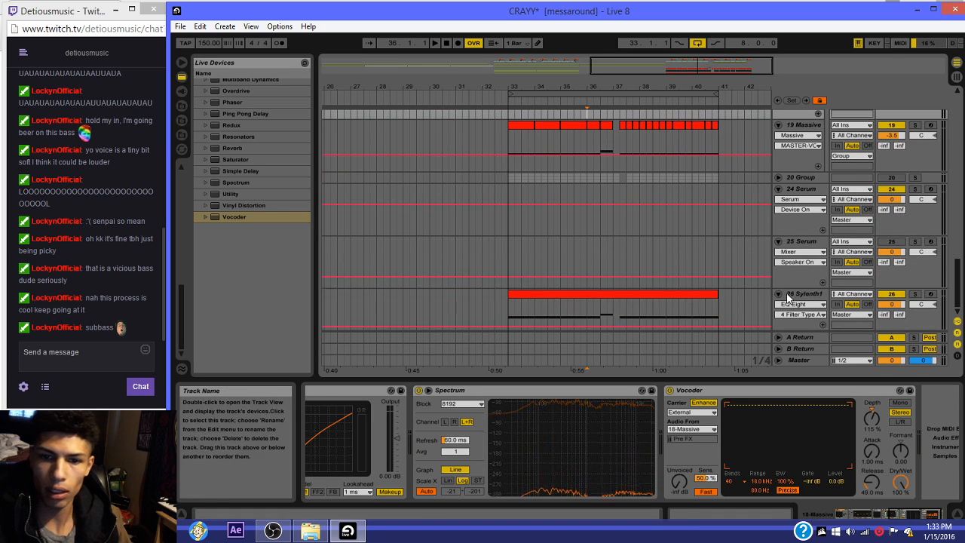
left_click(887, 296)
Step: Duplicate the 19 Massive track, solo the copy and select its clip from bar 33 to 34
scroll(610, 242, "up", 3)
right_click(811, 223)
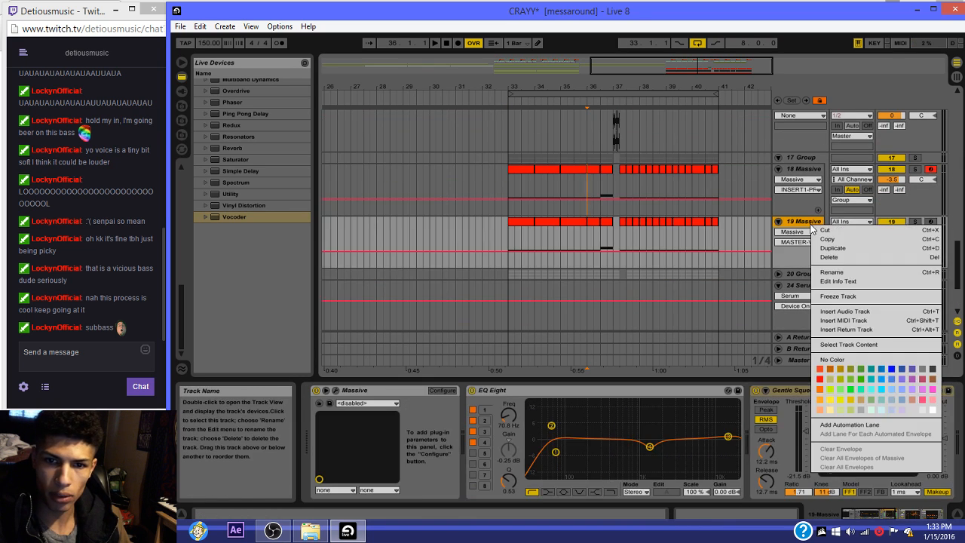
left_click(828, 248)
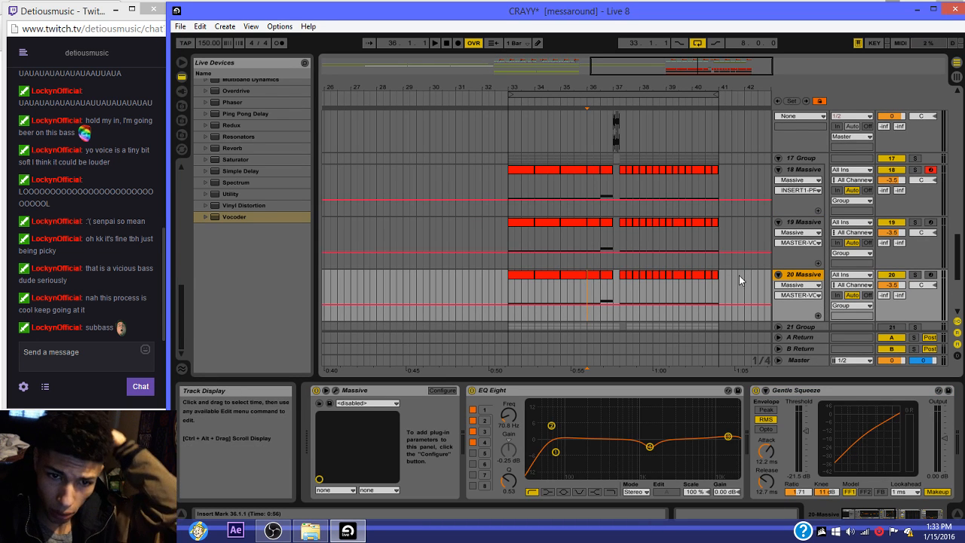
scroll(669, 279, "down", 3)
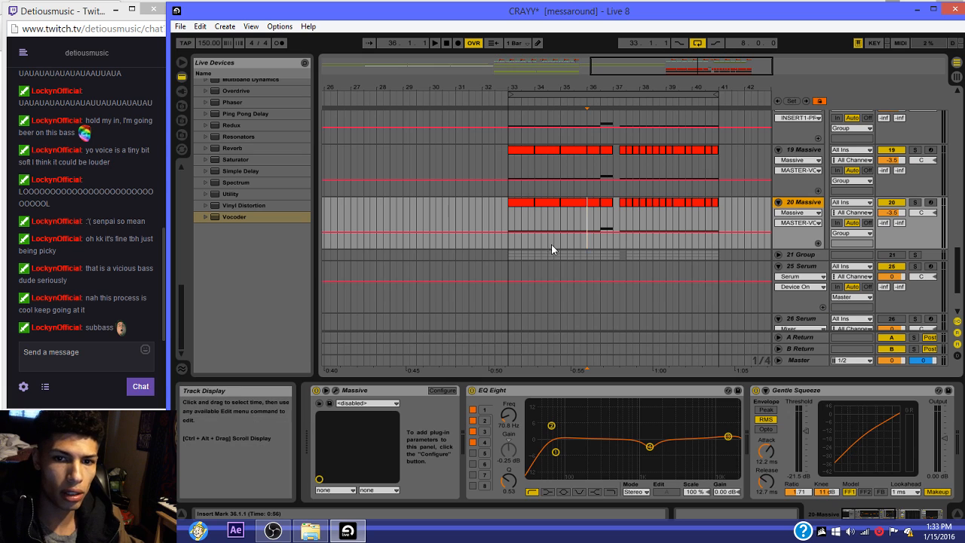
left_click(914, 205)
left_click_drag(511, 208, 537, 242)
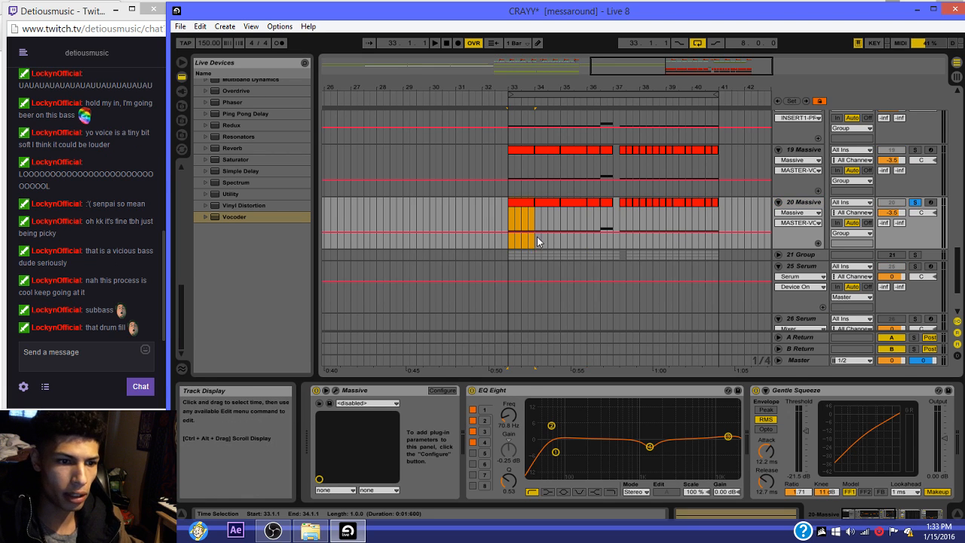
Step: Open the duplicated track's Massive synth, audition it while checking its voicing, oscillator and effects settings, and shift the filter mix fully to Mix1
left_click(336, 391)
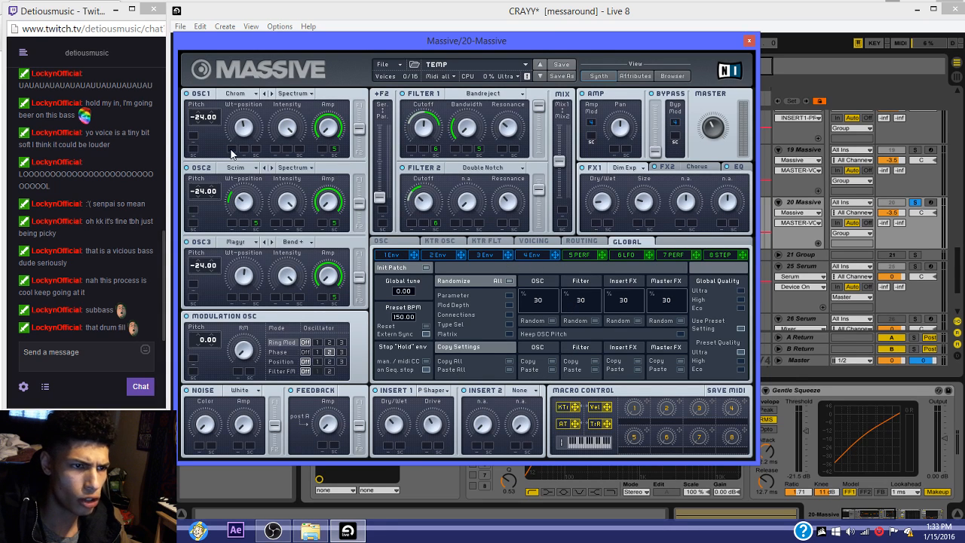
key("space")
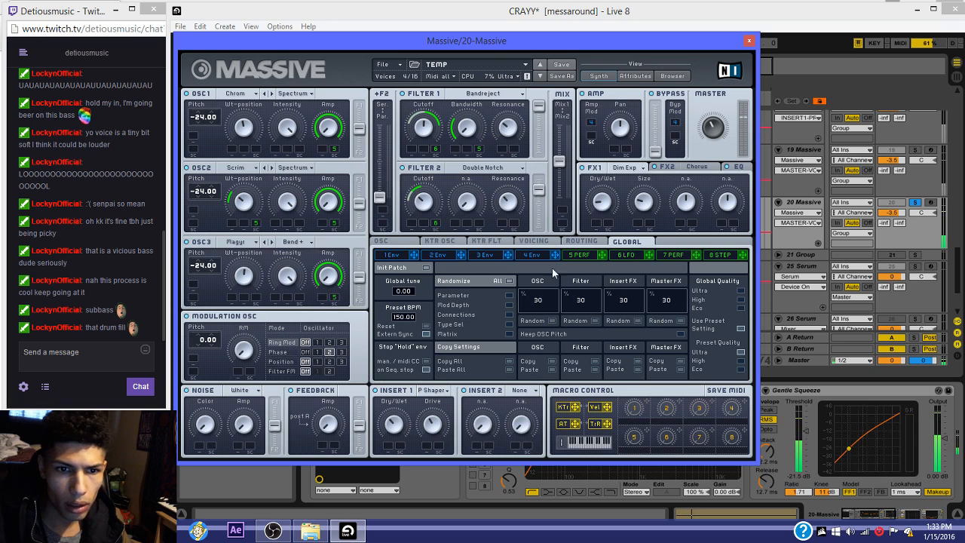
left_click(532, 241)
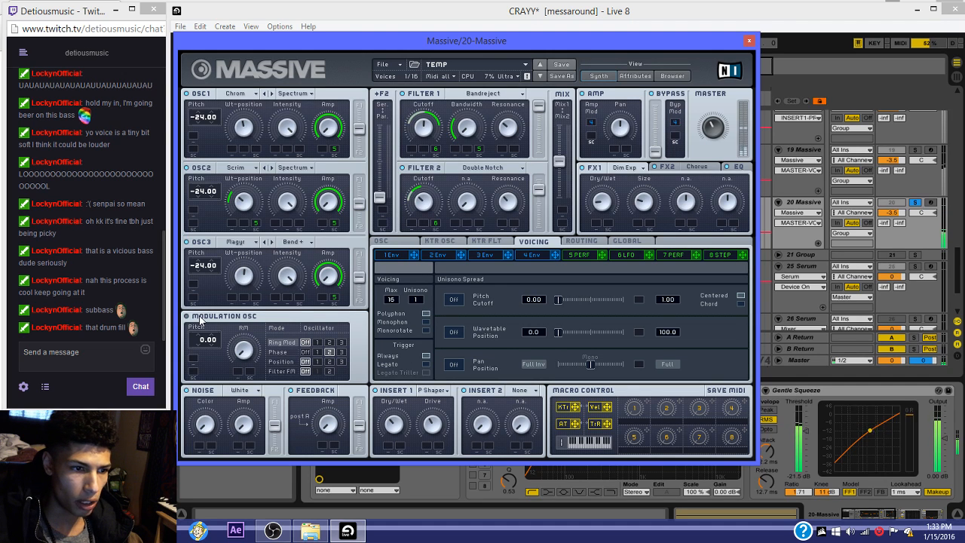
left_click(392, 239)
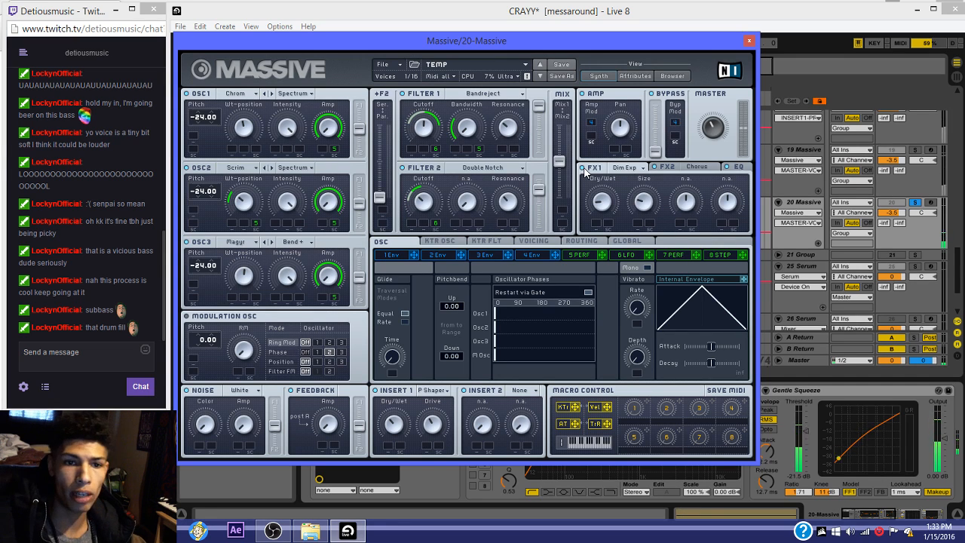
left_click(695, 169)
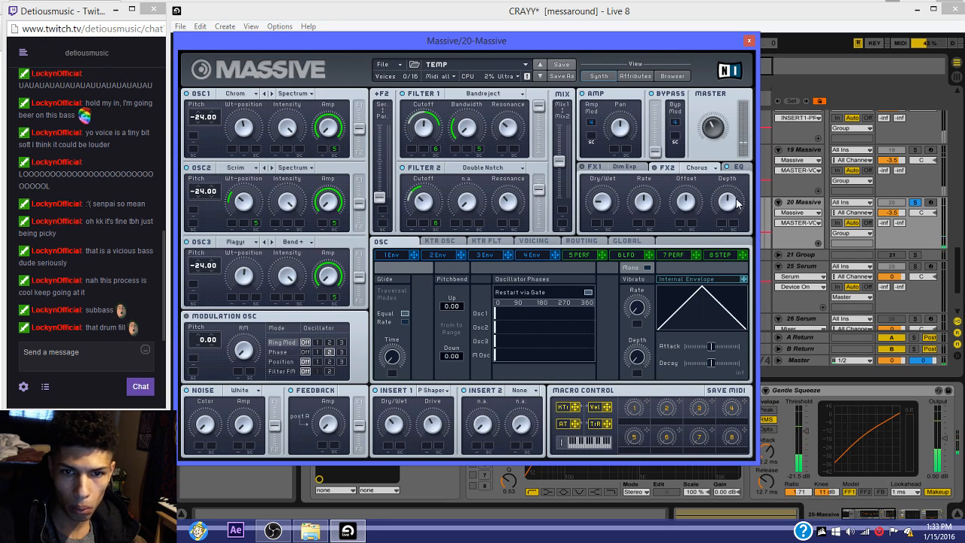
left_click(737, 167)
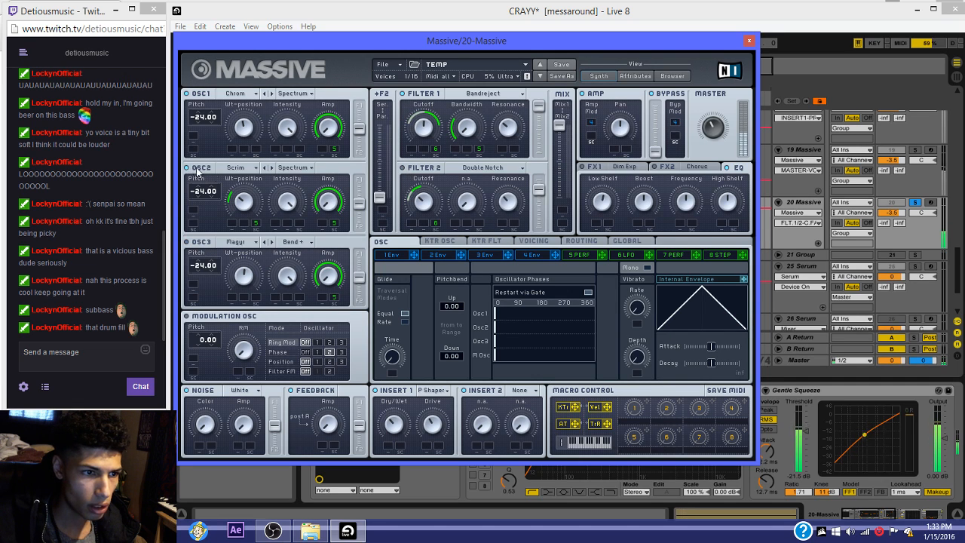
Step: Set OSC2 to the Sin-Square wavetable with its Wt-position modulation off, and set OSC1 to Smooth Square
left_click(240, 168)
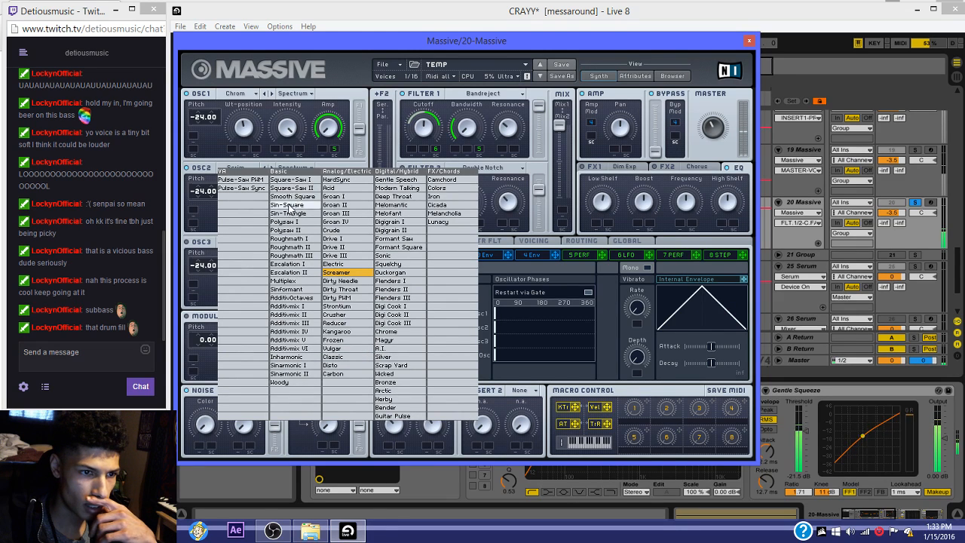
left_click(287, 205)
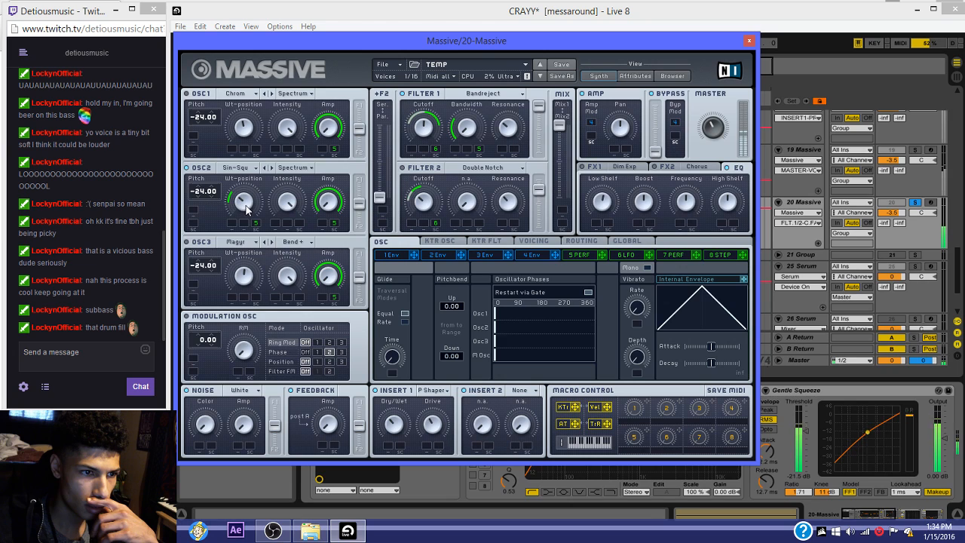
right_click(256, 225)
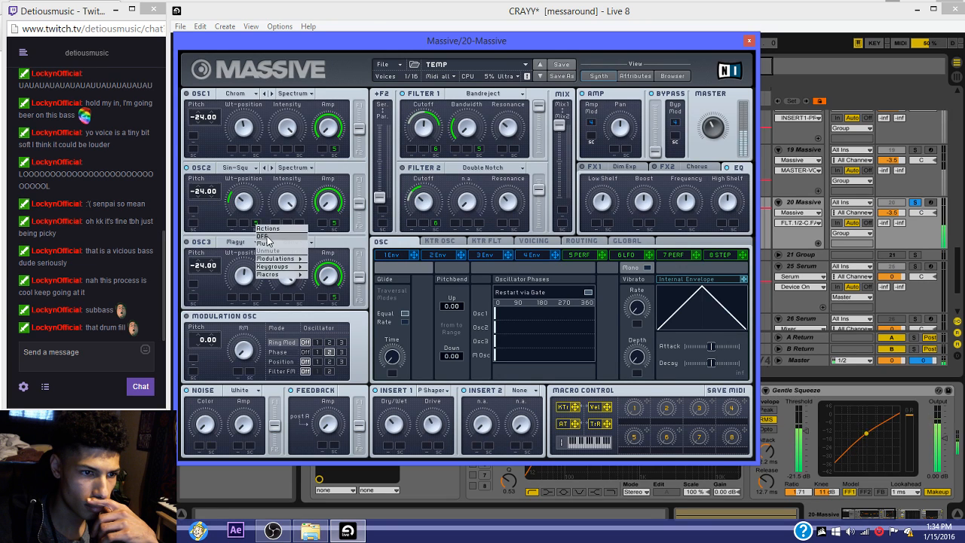
left_click(265, 236)
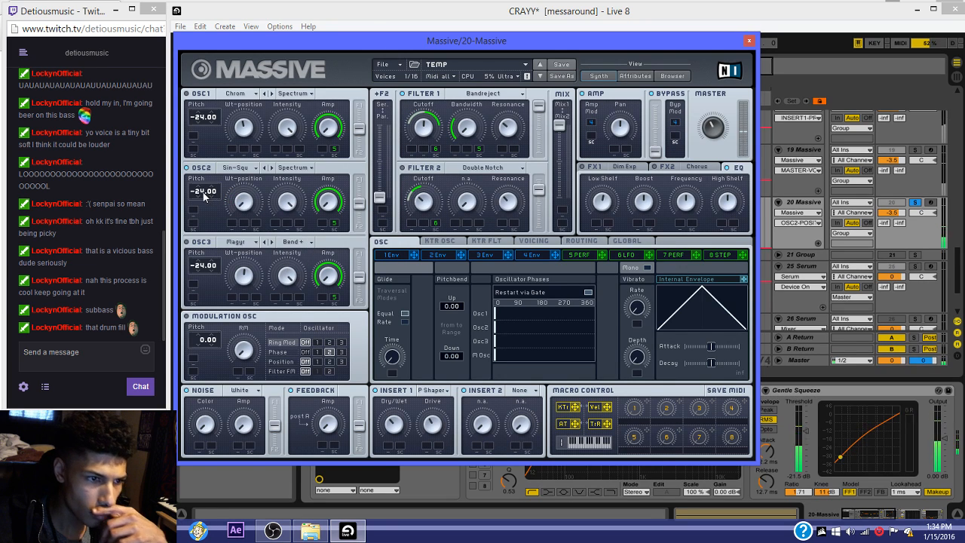
left_click_drag(204, 191, 201, 213)
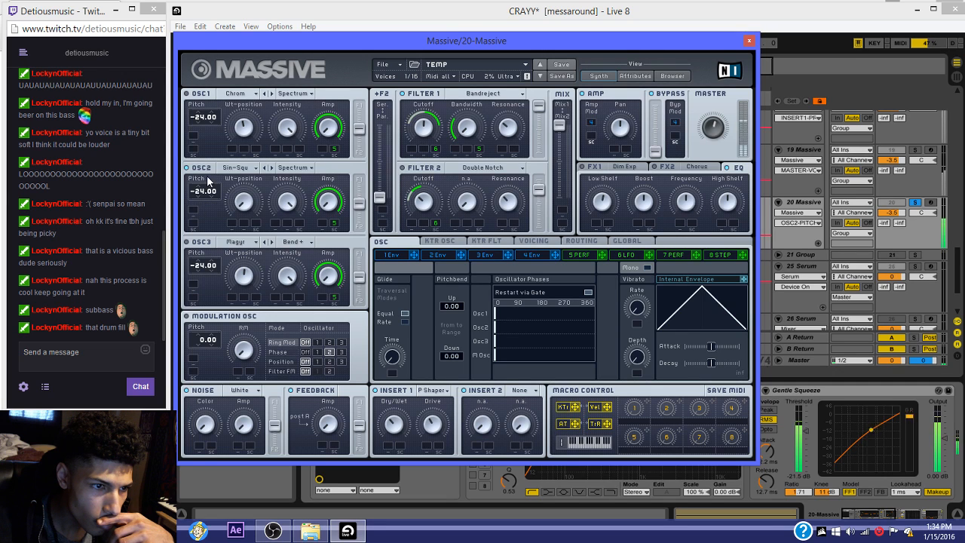
left_click(244, 95)
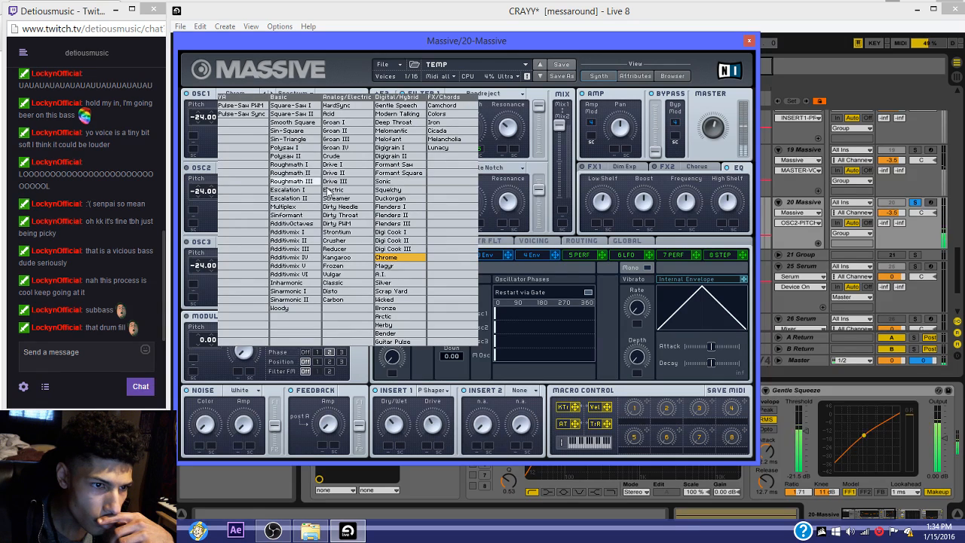
left_click(249, 113)
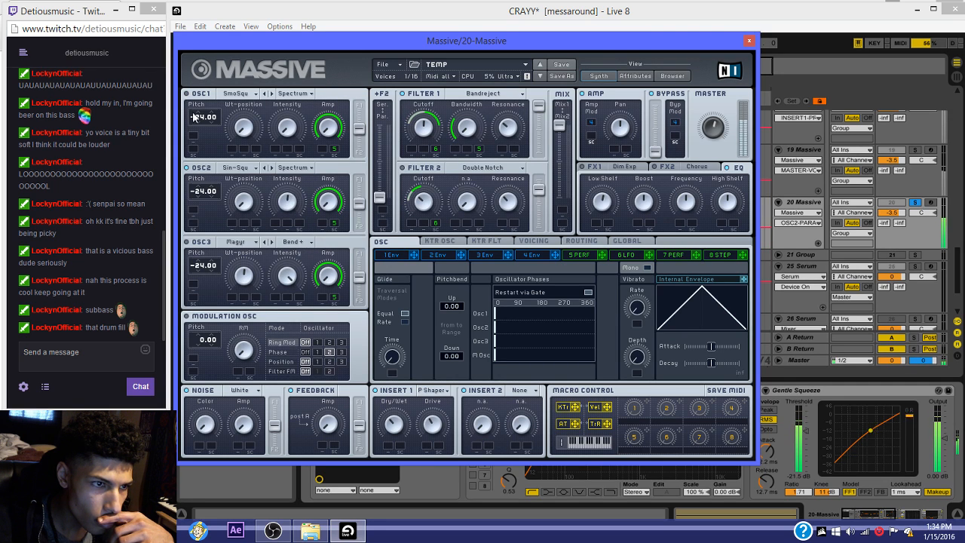
Step: Change Filter 1 to Bandpass, adjust its cutoff and bandwidth, and remove the bandwidth modulation
left_click(471, 99)
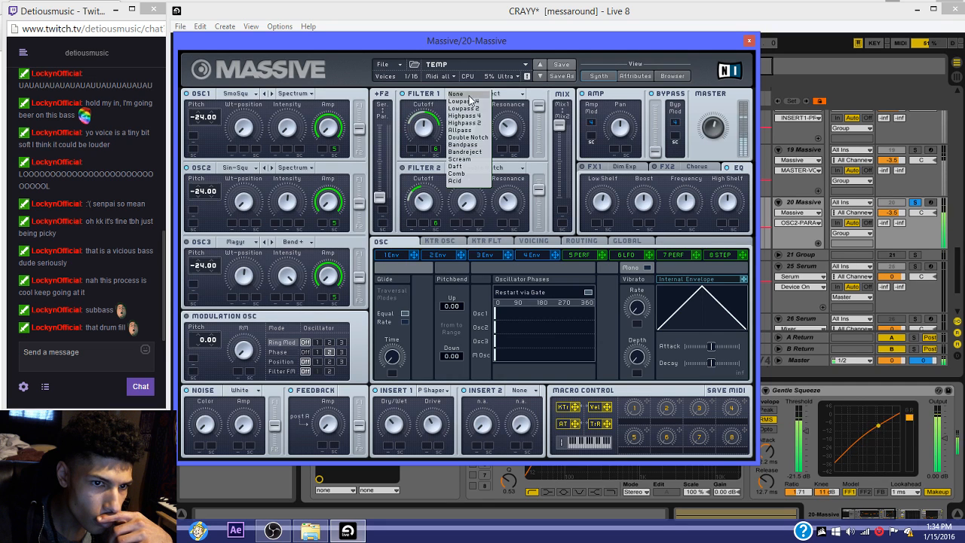
left_click(463, 144)
left_click_drag(432, 129, 439, 198)
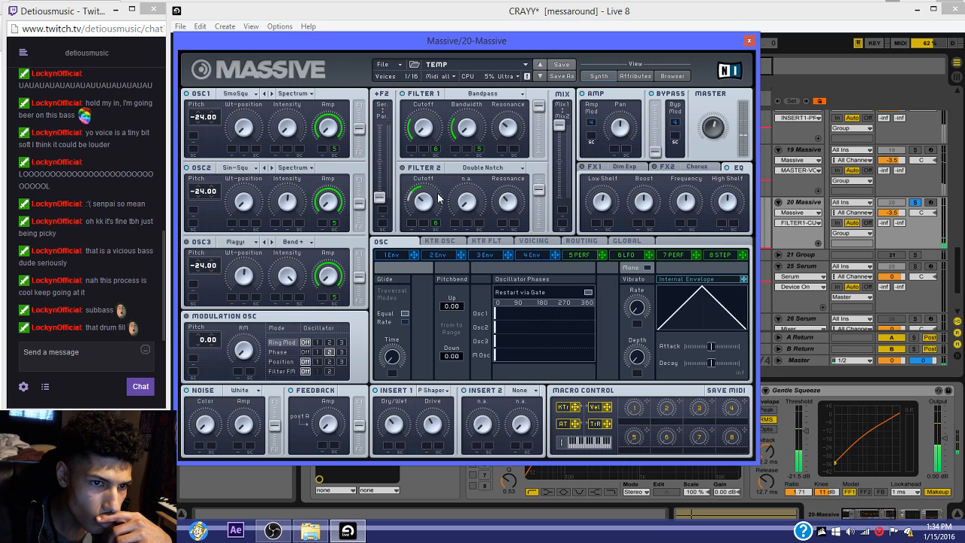
left_click(468, 127)
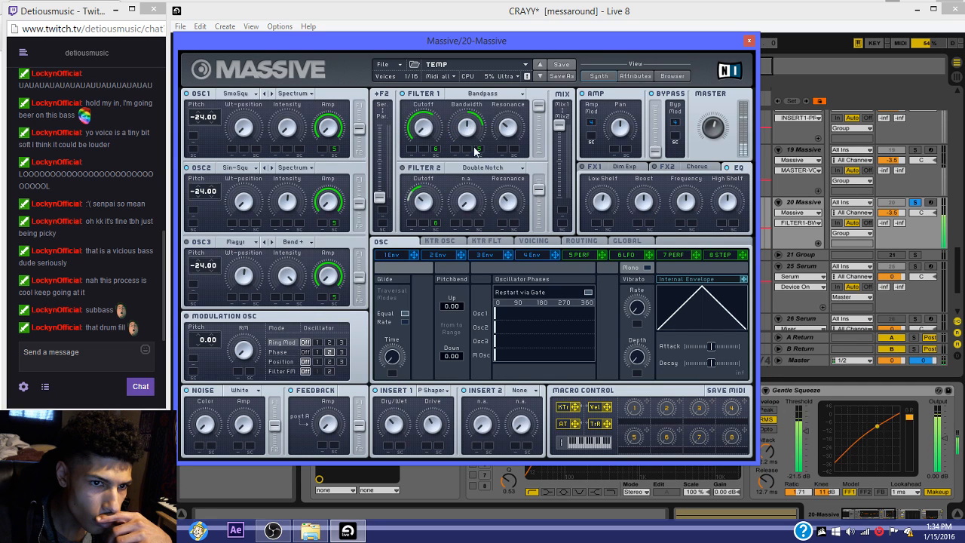
right_click(477, 149)
left_click(486, 157)
Step: Check Massive's voicing settings and the 4 Env envelope, and close the synth window
left_click(532, 241)
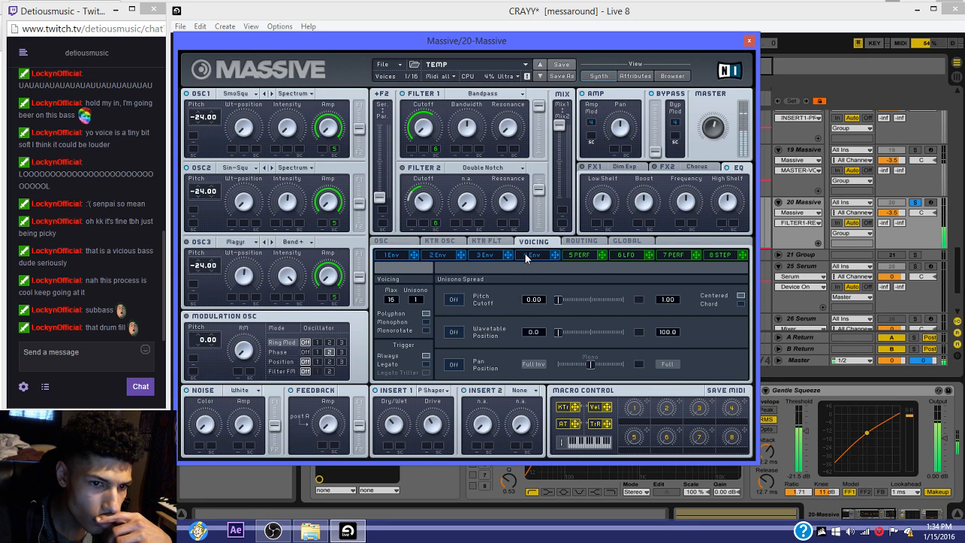
left_click(531, 255)
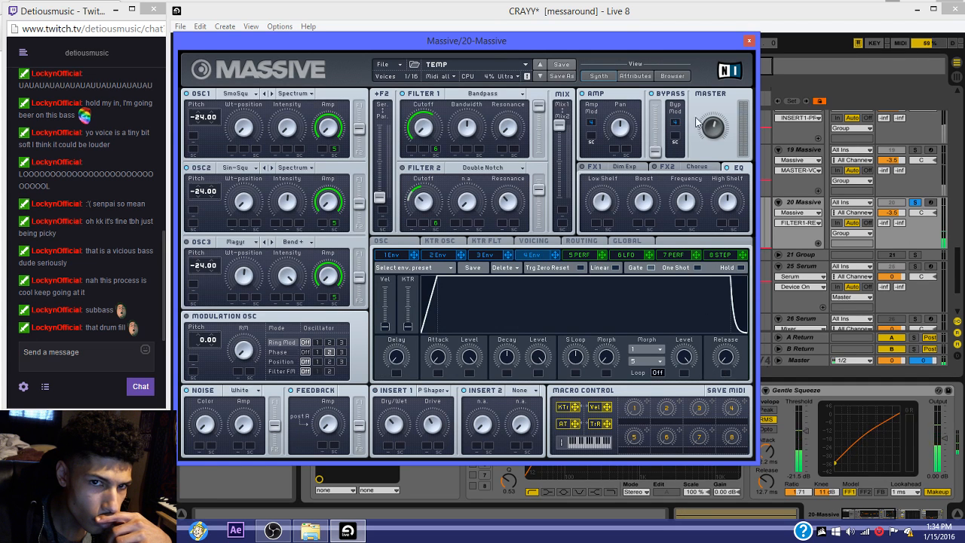
left_click(749, 40)
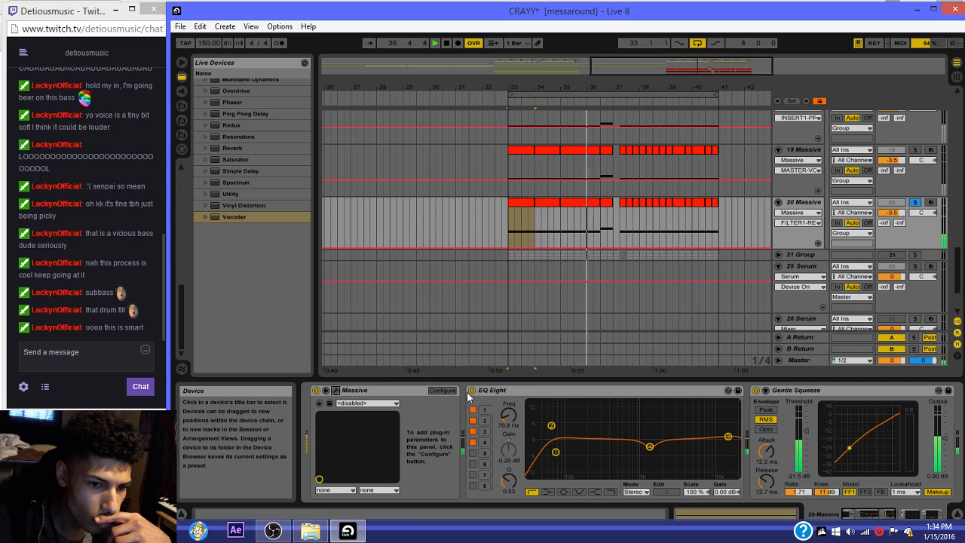
Step: Replace the EQ Eight after Massive with a fresh one and use band 4 as a low-pass at about 797 Hz
left_click(508, 391)
key("Delete")
scroll(272, 158, "up", 1)
scroll(271, 158, "up", 6)
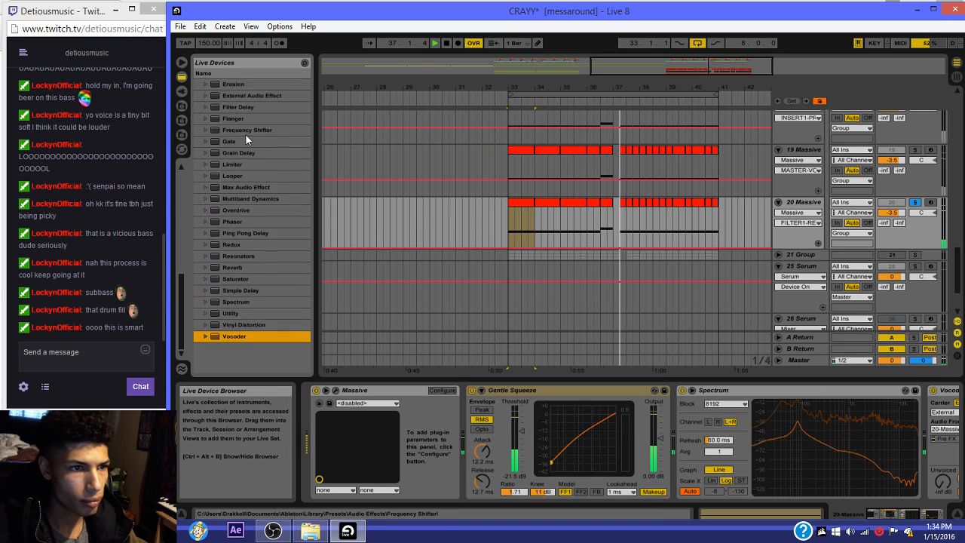
left_click_drag(241, 137, 476, 409)
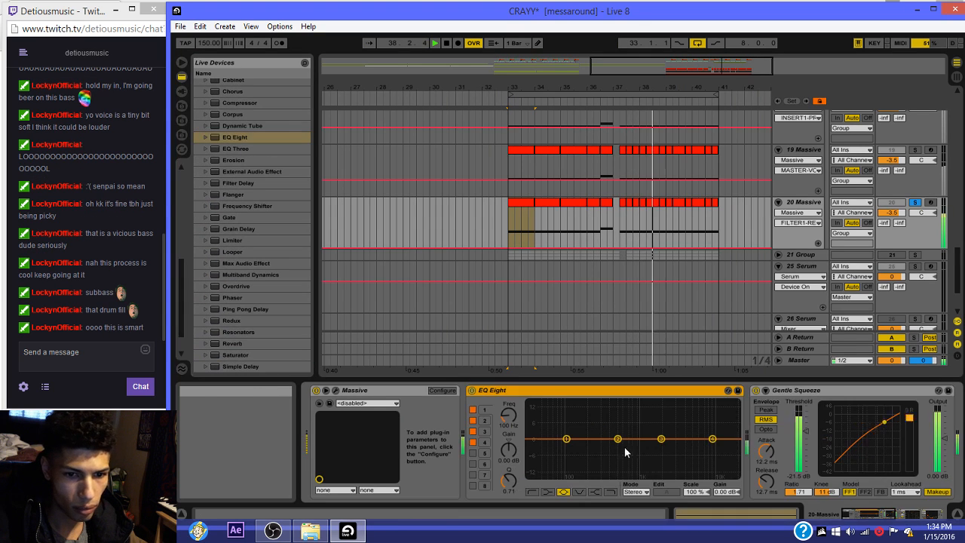
left_click_drag(711, 448, 632, 444)
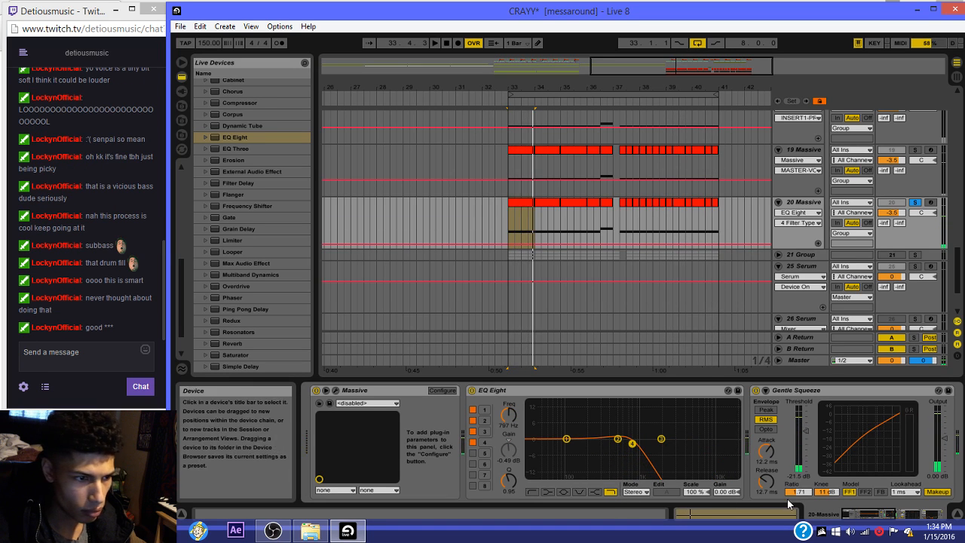
Step: Remove the Vocoder from the 20 Massive track's device chain and set the track volume to 0 dB
left_click_drag(881, 515, 931, 514)
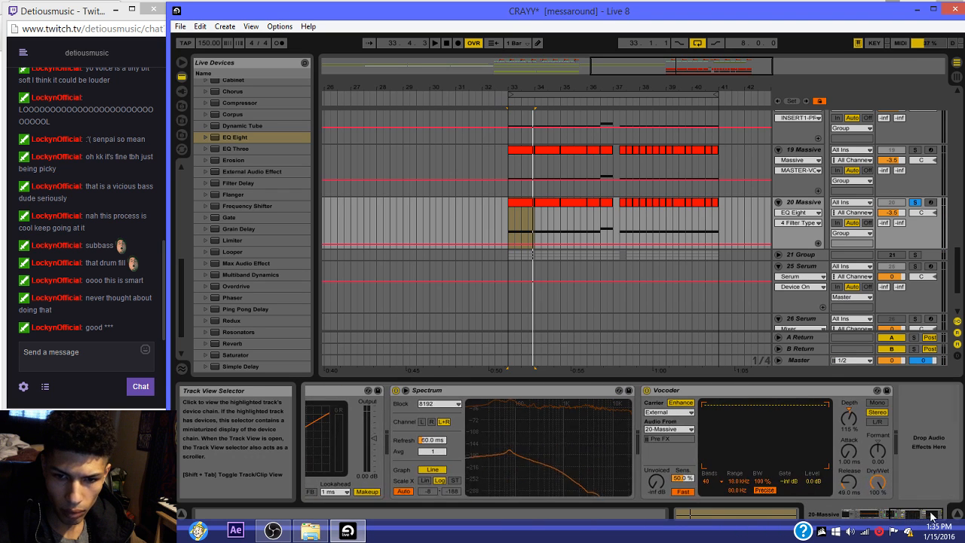
left_click(674, 391)
key("Delete")
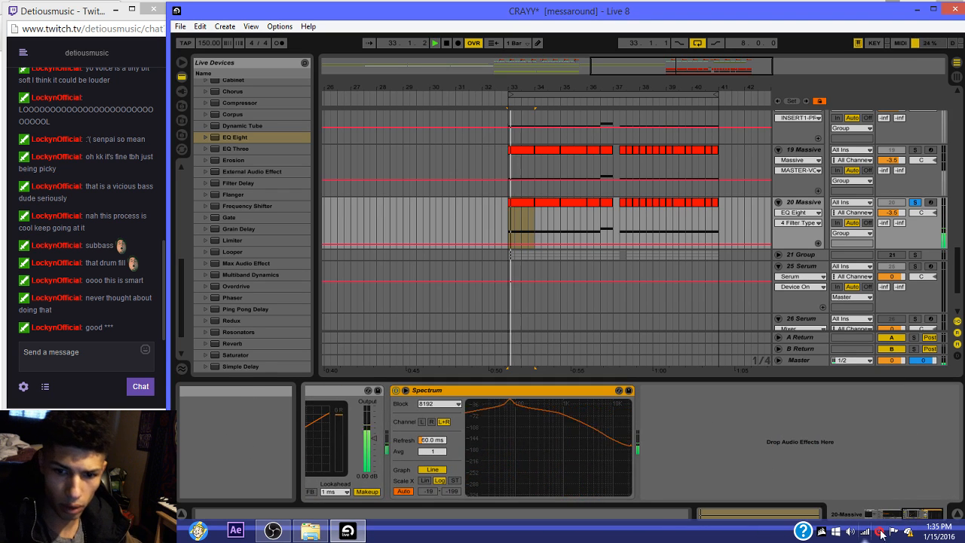
key("space")
right_click(892, 212)
left_click(869, 243)
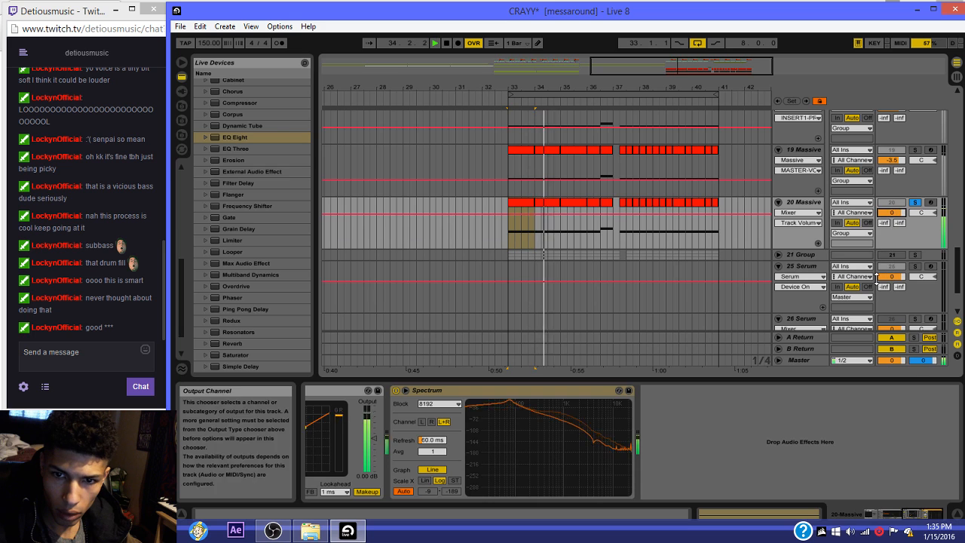
Step: Adjust OSC2's intensity in the 20 Massive track's synth and close the plug-in window
left_click_drag(911, 516, 860, 515)
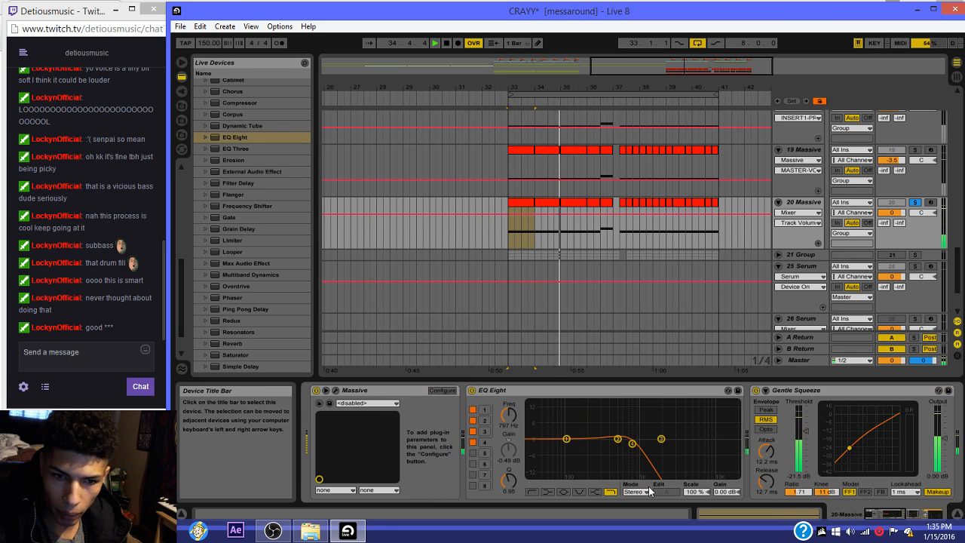
left_click(336, 390)
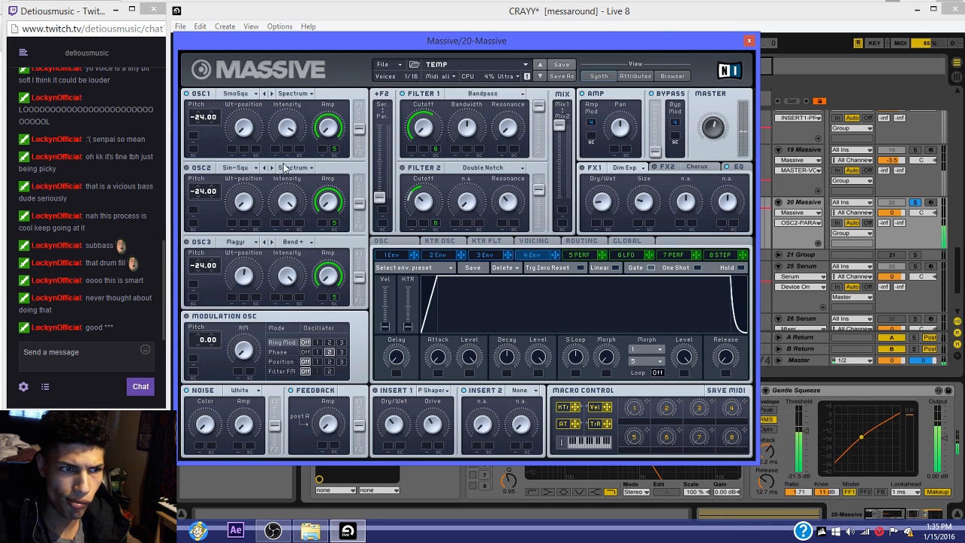
left_click(749, 40)
Step: Consolidate the 20 Massive clips into one 8-bar clip and transpose all its notes down an octave to E2 and F2
left_click(715, 204)
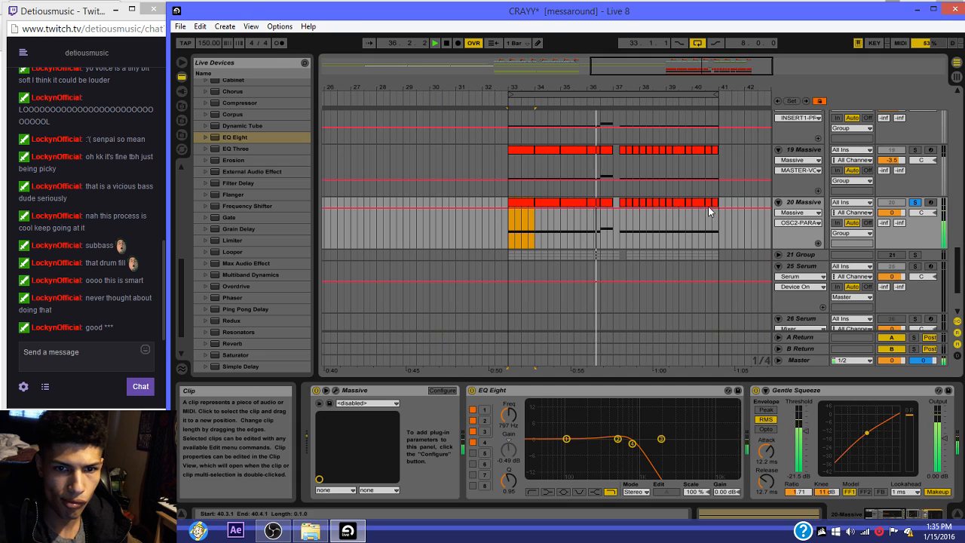
double_click(713, 202)
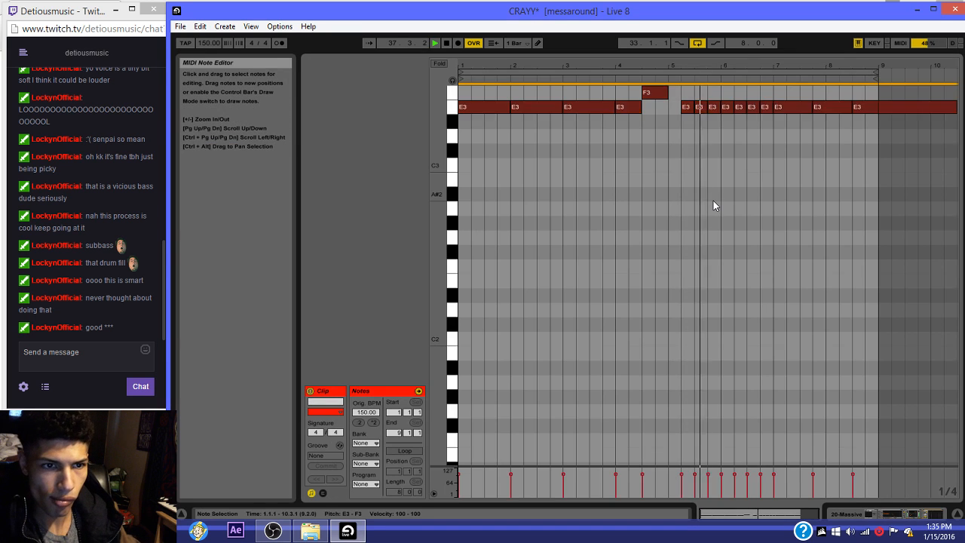
key("ctrl+l")
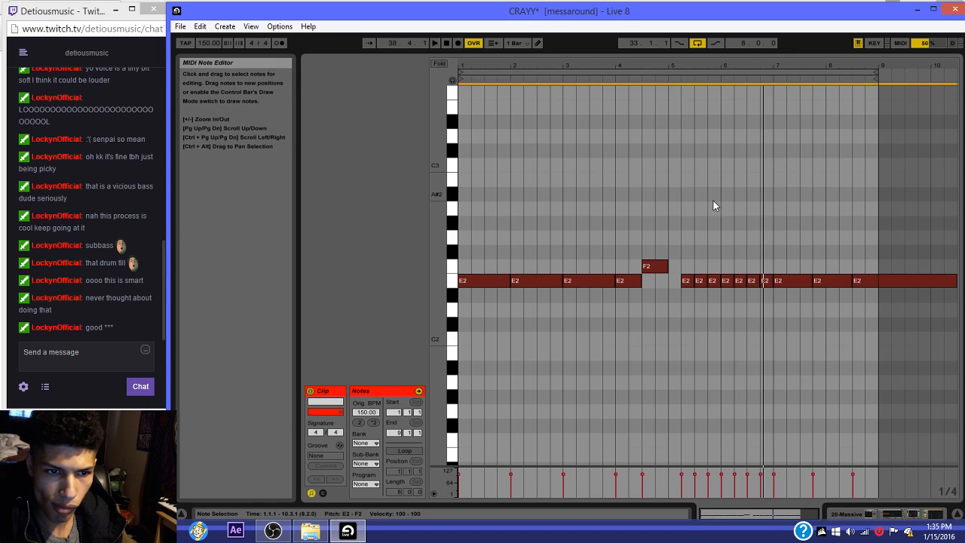
Step: Set Massive's OSC1 to the Chrom. wavetable at pitch -12.00 and reduce its intensity
left_click(925, 514)
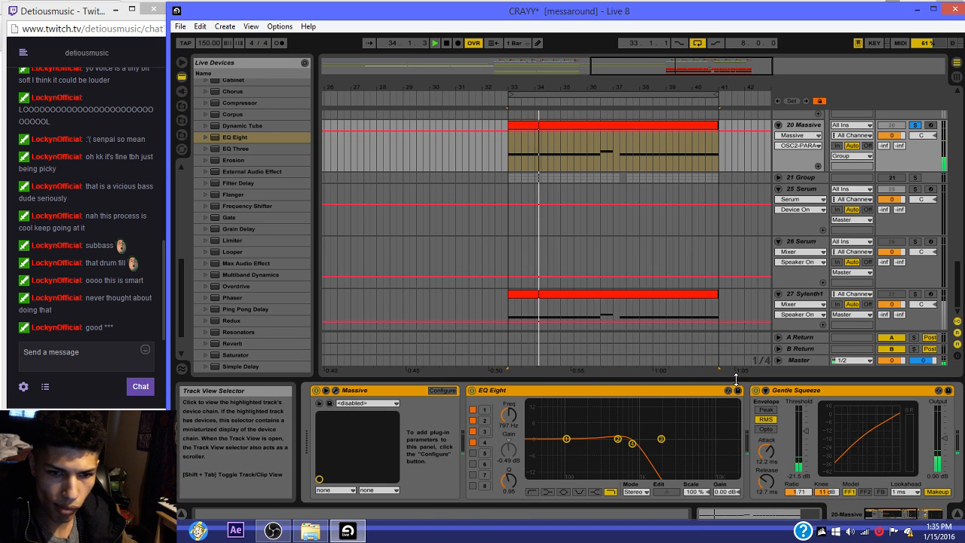
left_click(336, 389)
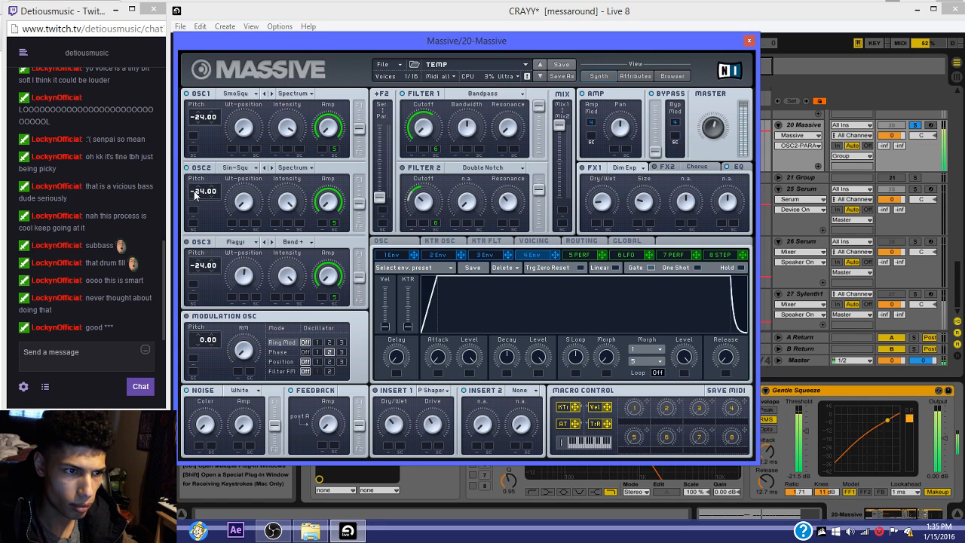
left_click(237, 94)
left_click(197, 148)
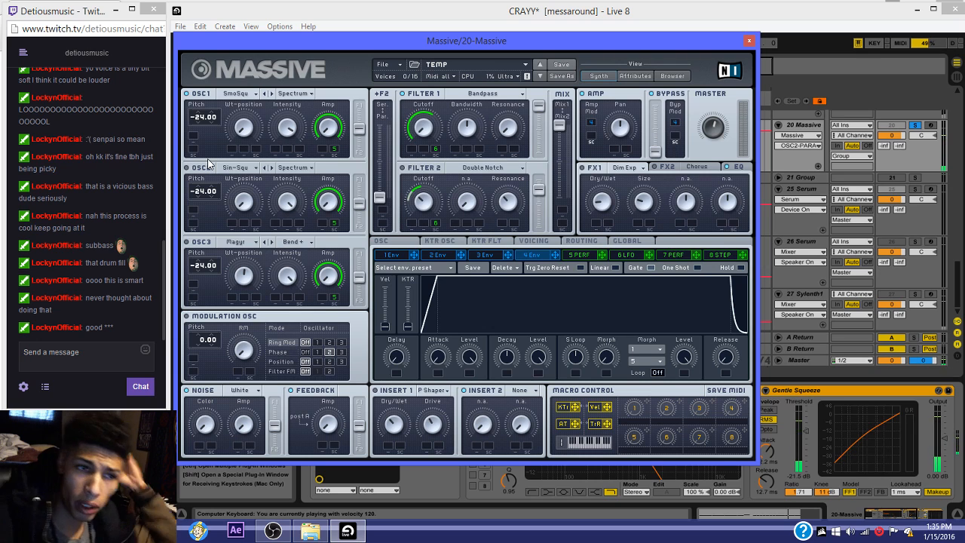
left_click(240, 94)
left_click(387, 258)
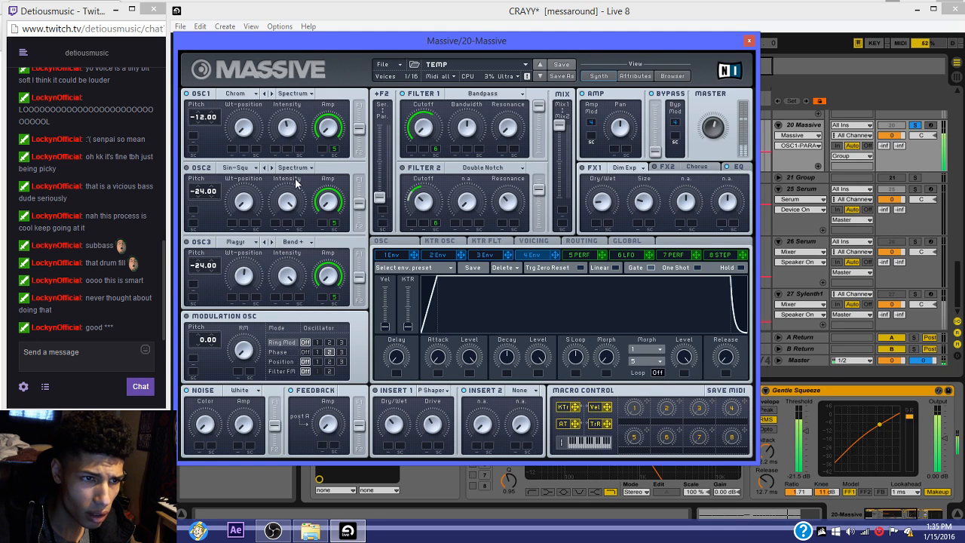
Step: Raise OSC1's Wt-position in Massive, checking the result in the Spectrum, and close the synth window
left_click(749, 41)
left_click(932, 515)
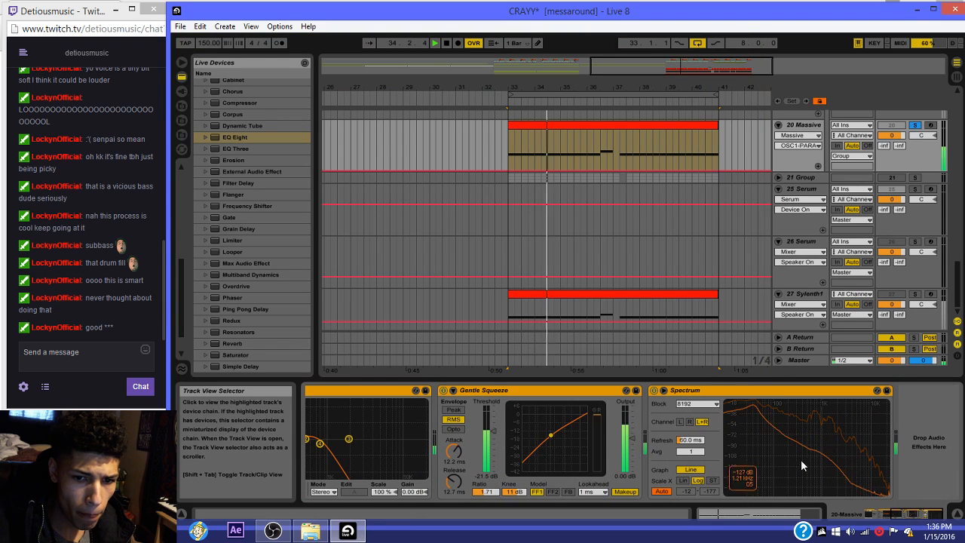
left_click_drag(902, 515, 292, 391)
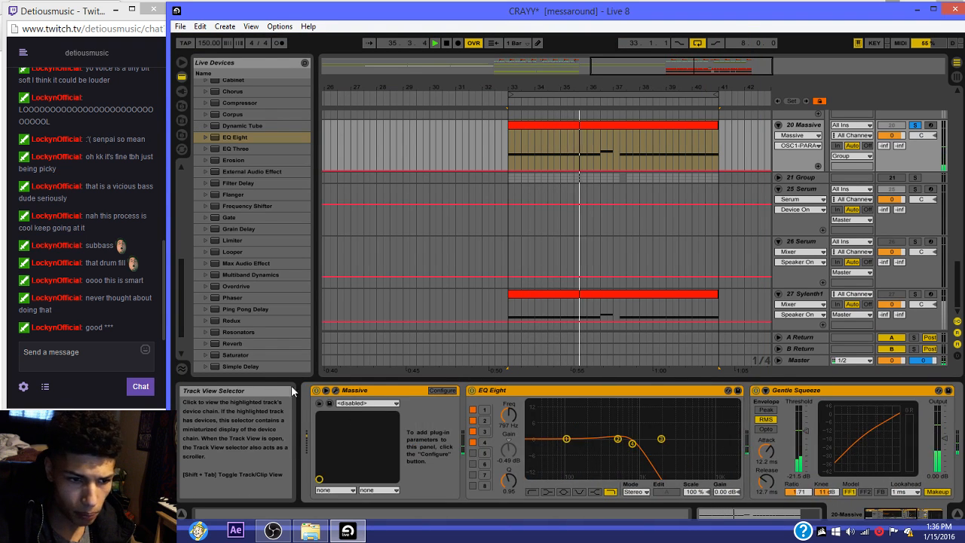
left_click(325, 391)
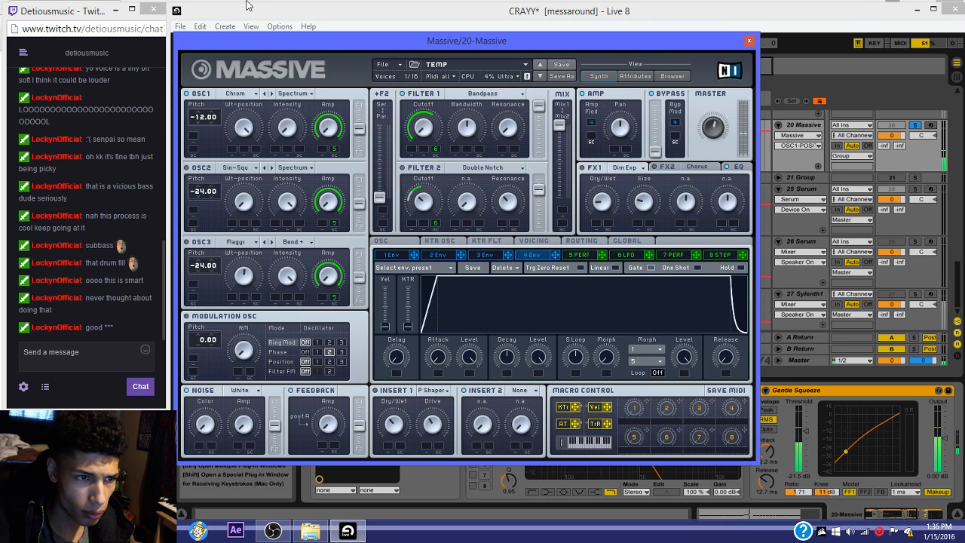
left_click_drag(903, 515, 918, 519)
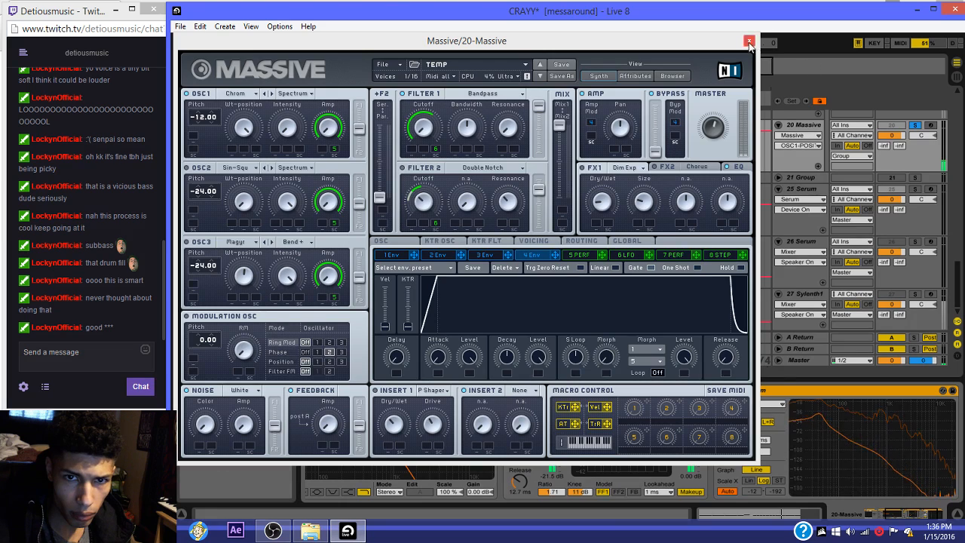
left_click(749, 40)
left_click_drag(896, 514, 918, 517)
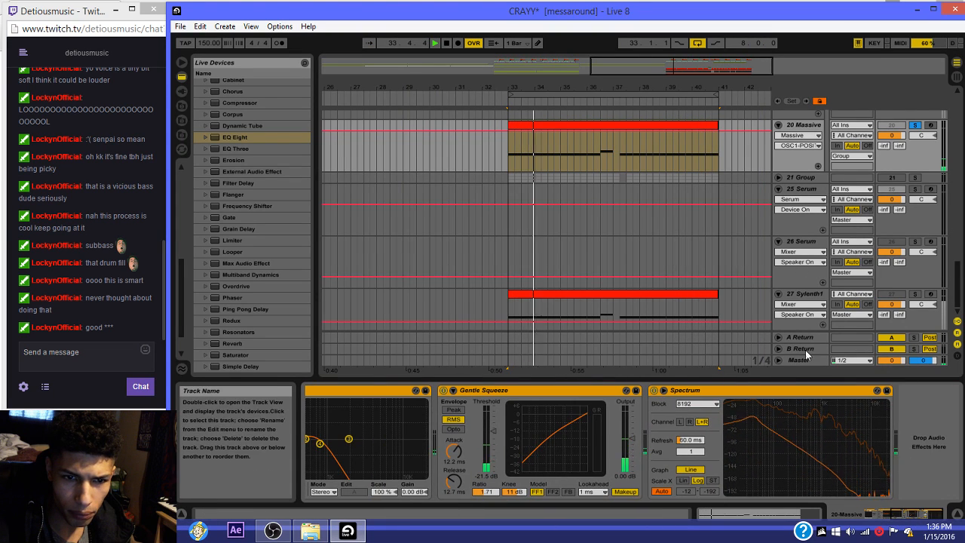
Step: Bypass and re-enable the EQ Eight on the 20 Massive track to compare the sound
left_click(890, 515)
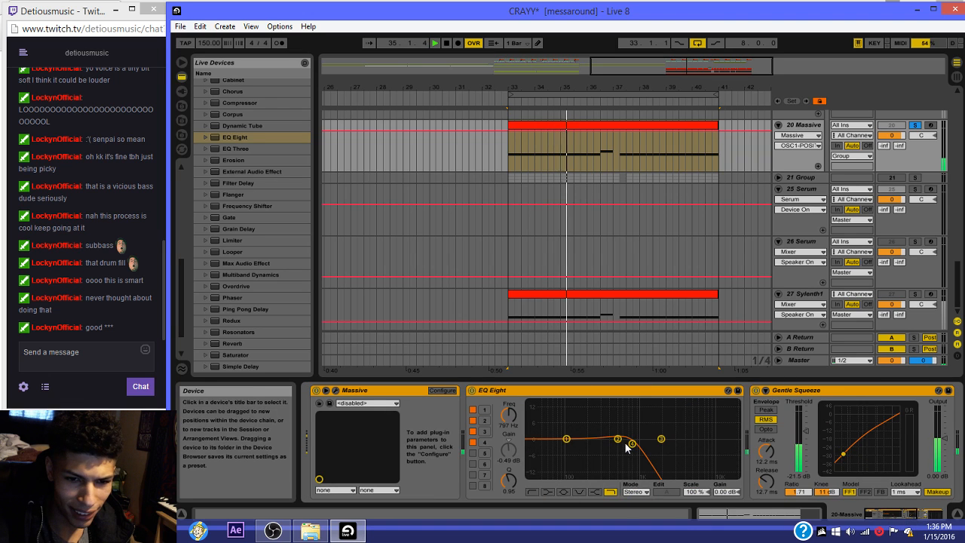
left_click(470, 391)
left_click(471, 391)
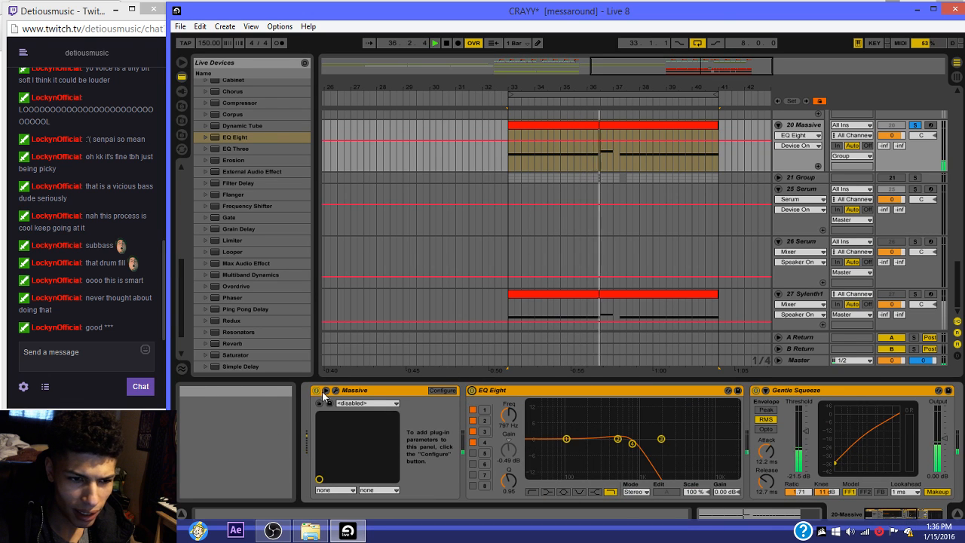
Step: Review Massive's oscillator, performer and EQ pages, raise Filter 1's bandwidth, and remove its cutoff modulation
left_click(335, 390)
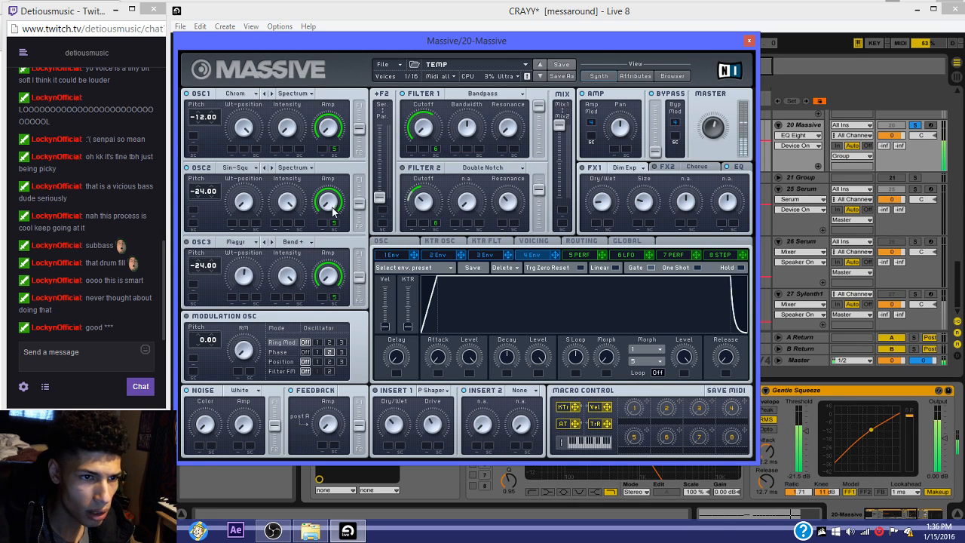
left_click(399, 242)
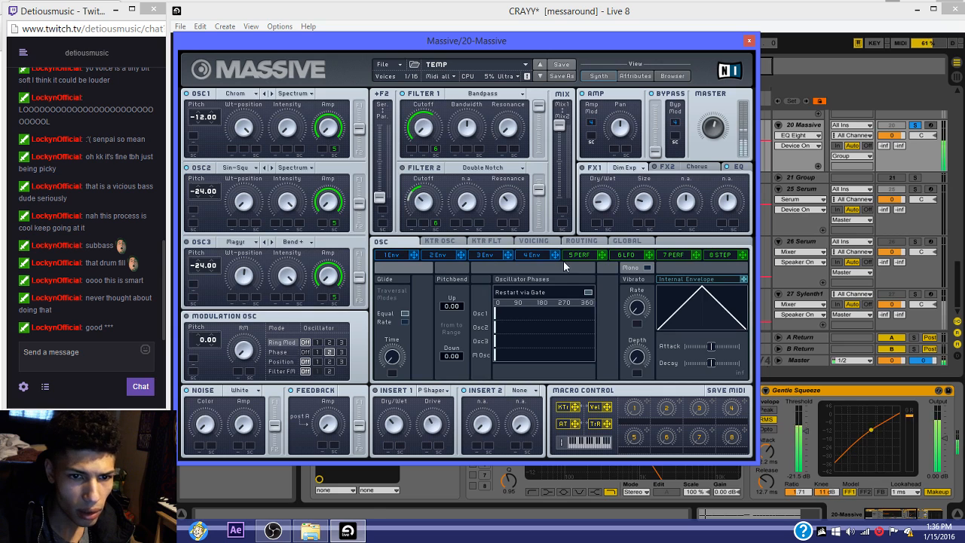
left_click(588, 257)
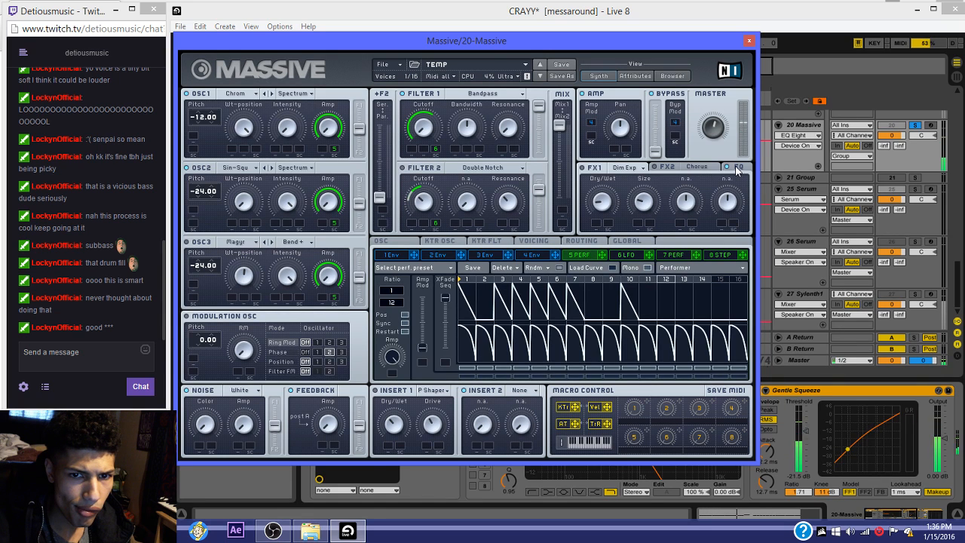
left_click(737, 169)
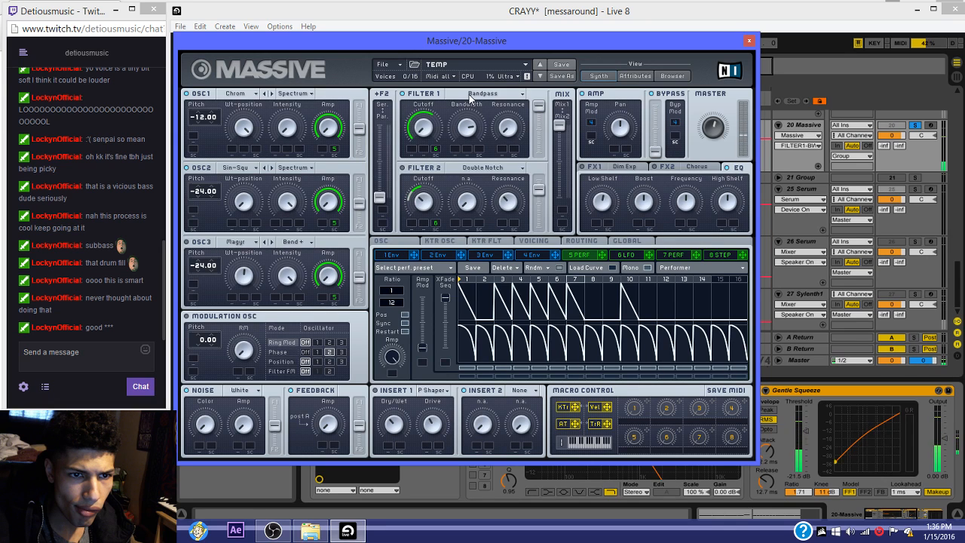
right_click(438, 149)
left_click(447, 164)
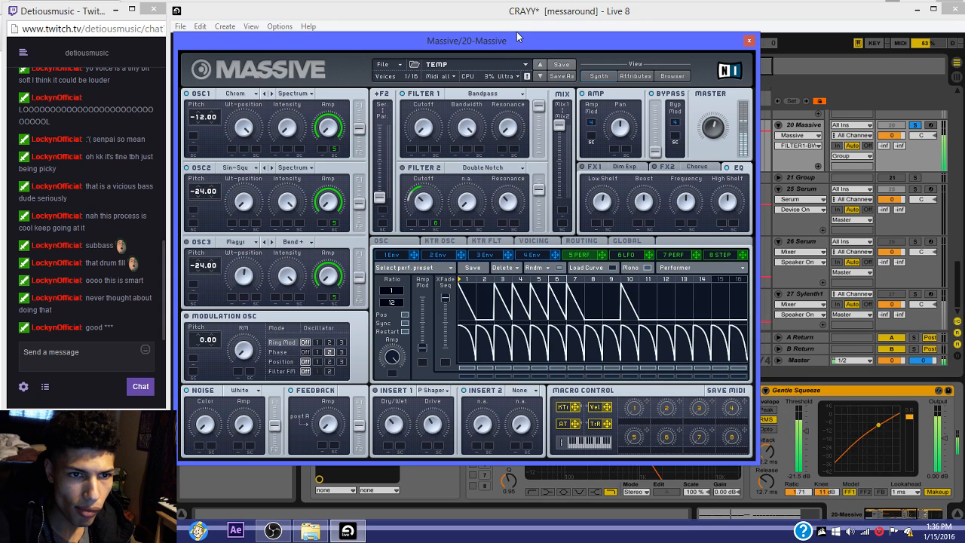
left_click(749, 42)
Step: Check the Spectrum and move EQ Eight band 2 to about 77.6 Hz with a 1.48 dB boost
left_click(922, 516)
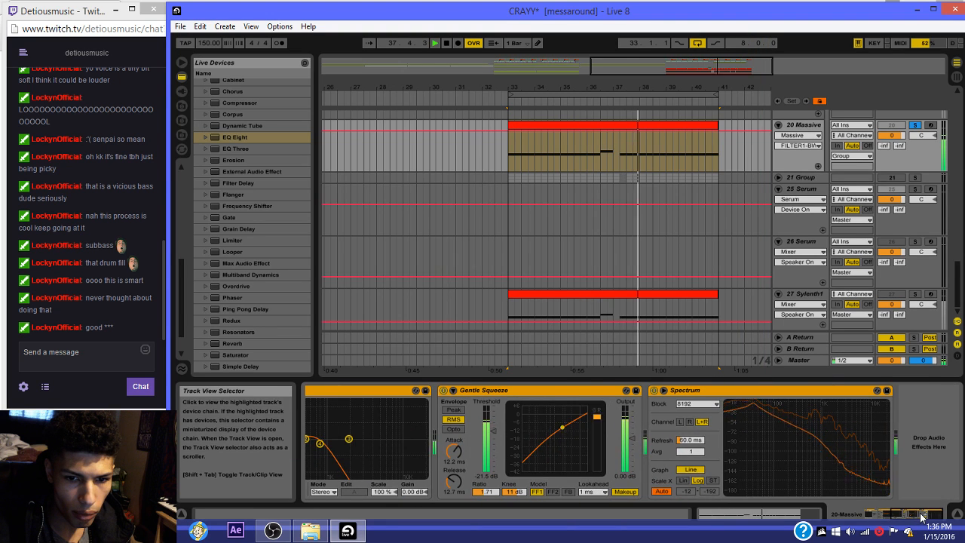
left_click(878, 513)
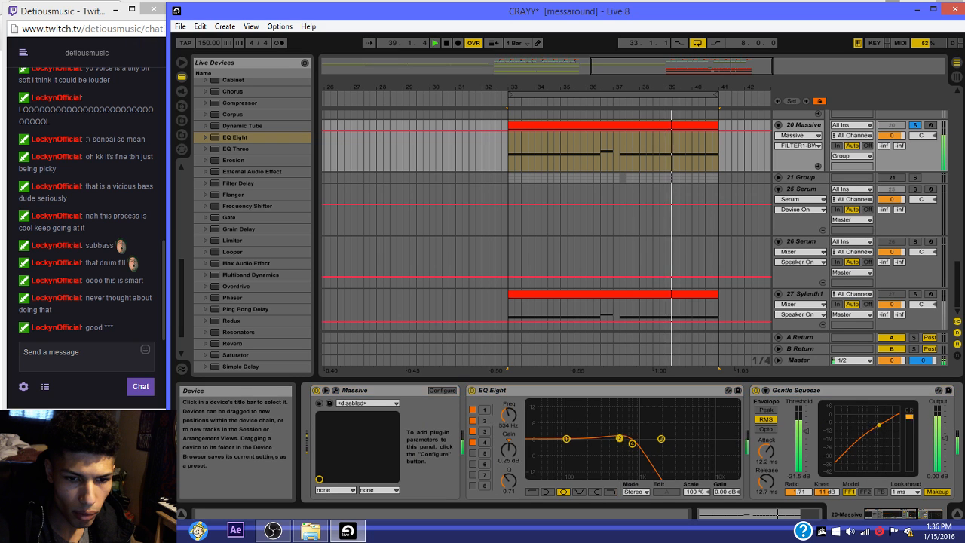
left_click_drag(617, 438, 560, 440)
key("space")
Step: Solo the 17 Group and play the drop to hear all three Massive layers together
scroll(794, 193, "up", 5)
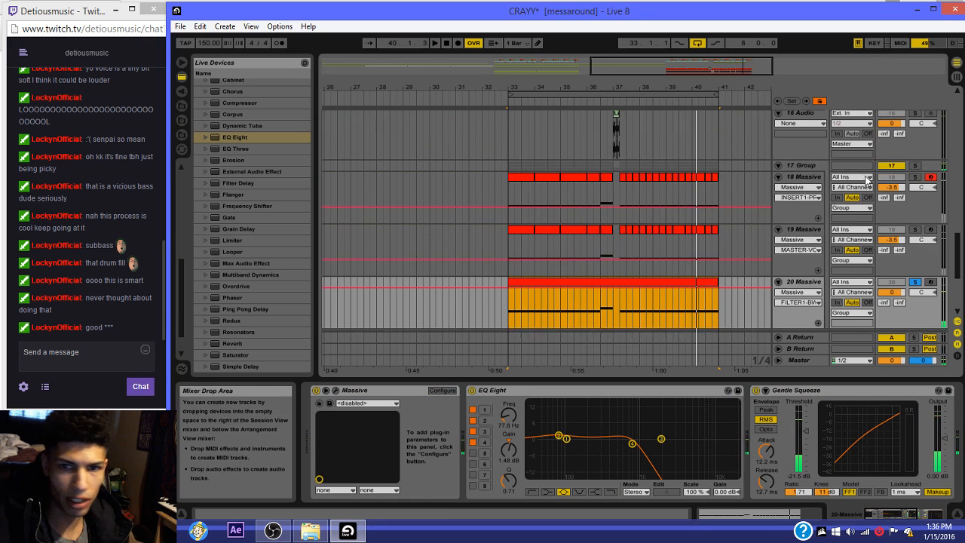
left_click(794, 192)
scroll(768, 222, "down", 3)
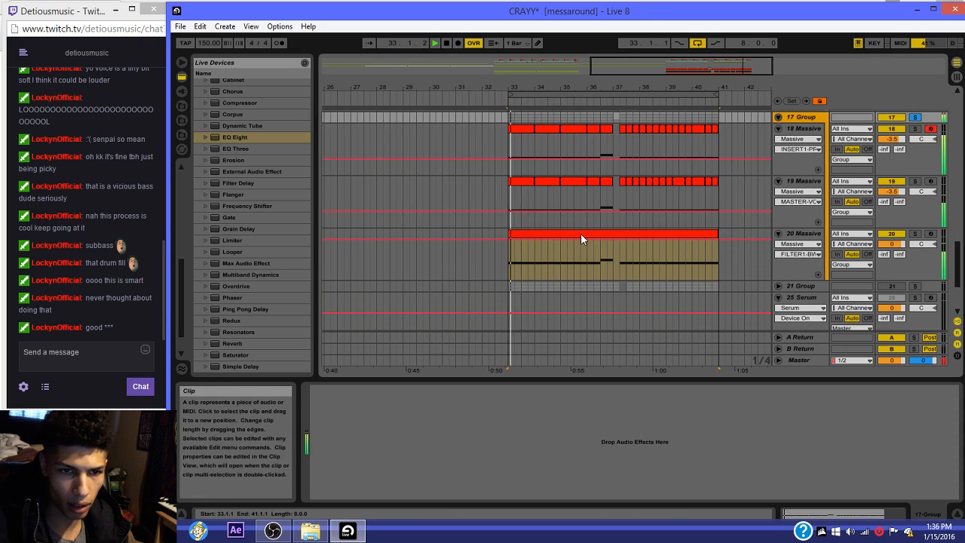
left_click(576, 233)
key("space")
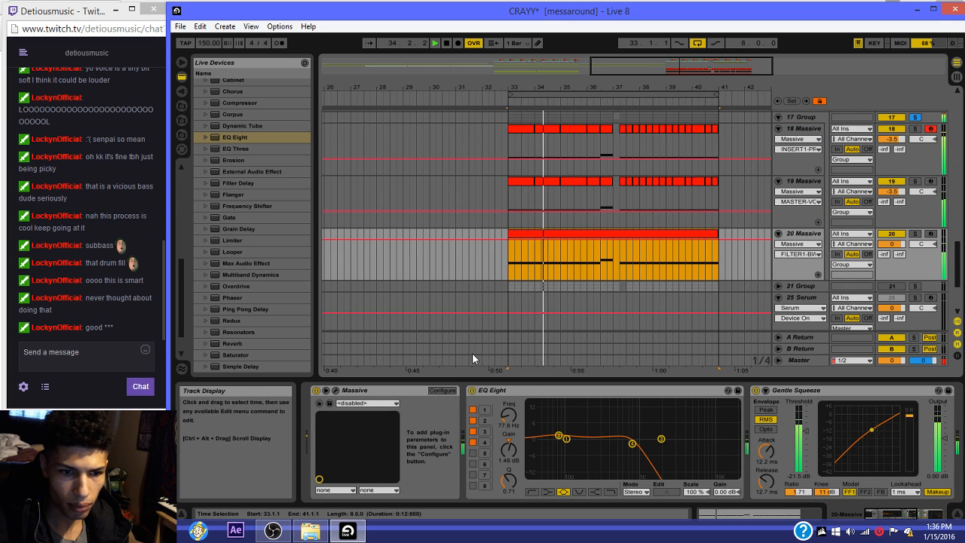
key("space")
Step: Solo the 20 Massive track and inspect the oscillator and voicing settings of the 19 Massive synth
left_click(915, 216)
left_click(913, 234)
left_click(319, 403)
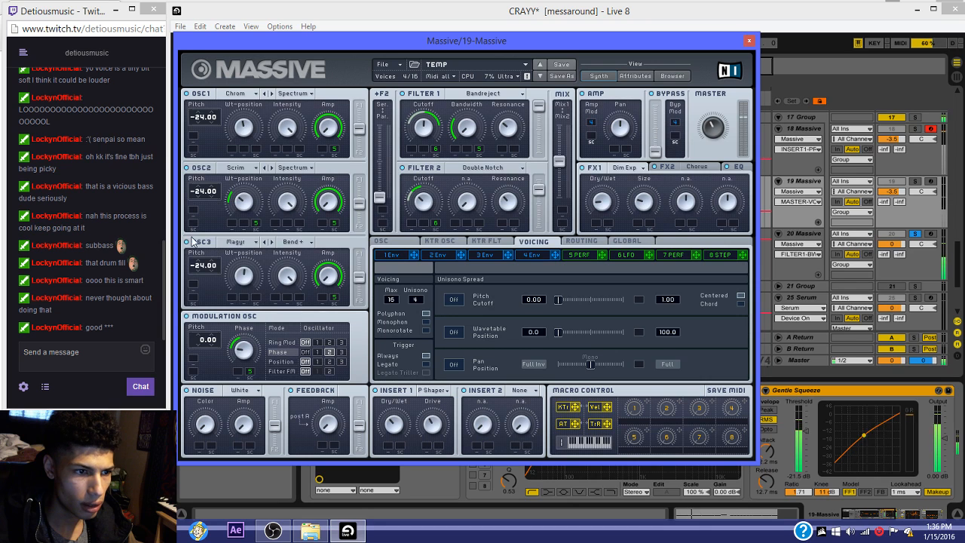
left_click(748, 40)
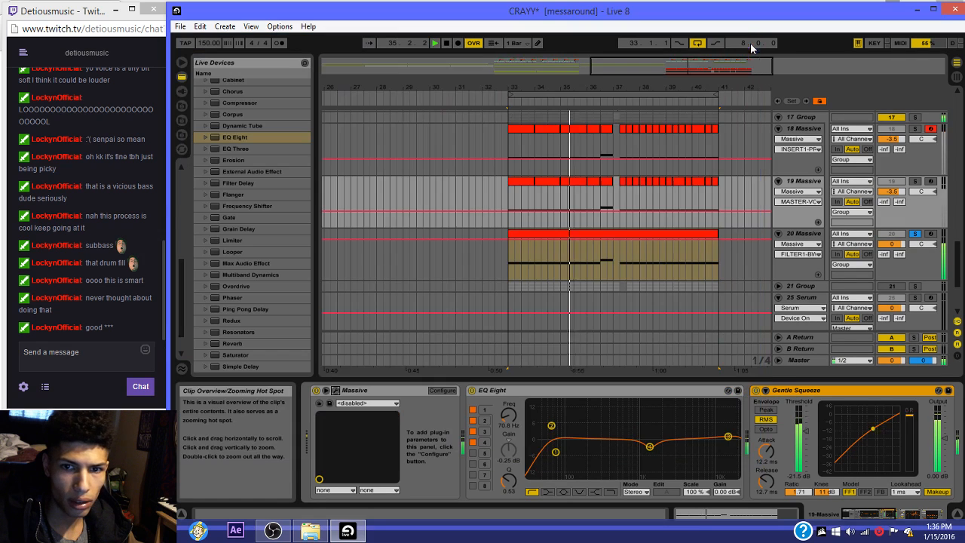
Step: On the 20 Massive track, set OSC3 to Spectrum mode at pitch -12.00 and lower EQ Eight's low-pass band to about 307 Hz
left_click(738, 249)
left_click(337, 392)
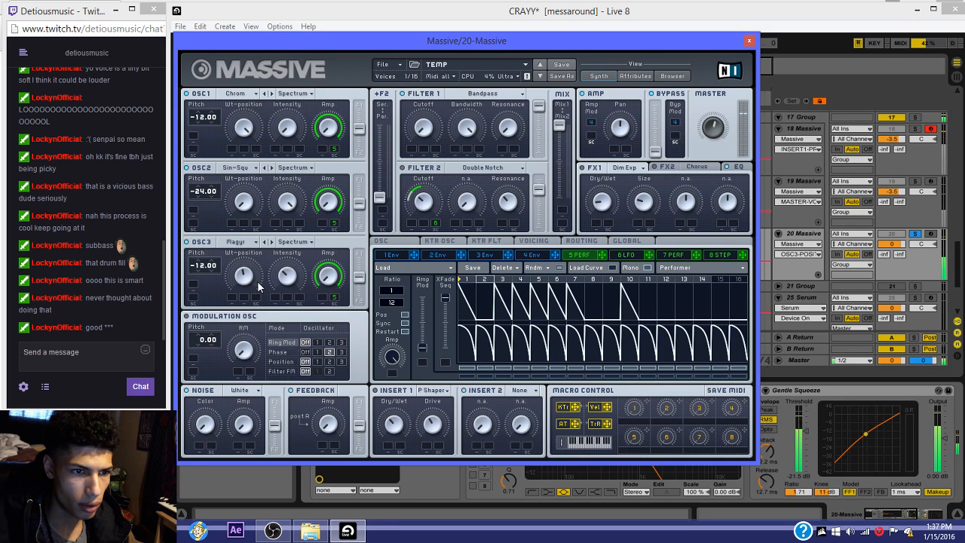
left_click(750, 42)
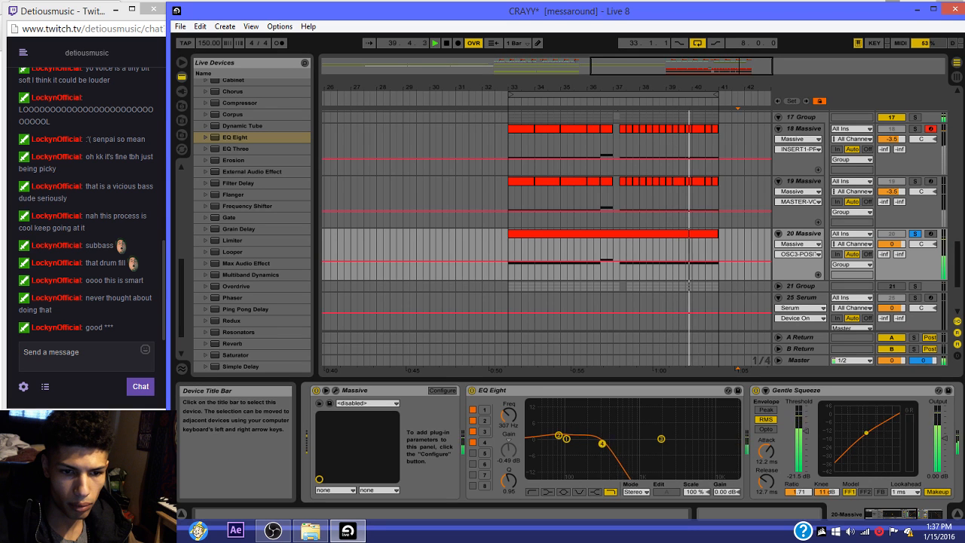
Step: Compare the 19 Massive device chain with the 20 Massive track and check the latter's Spectrum
left_click(494, 219)
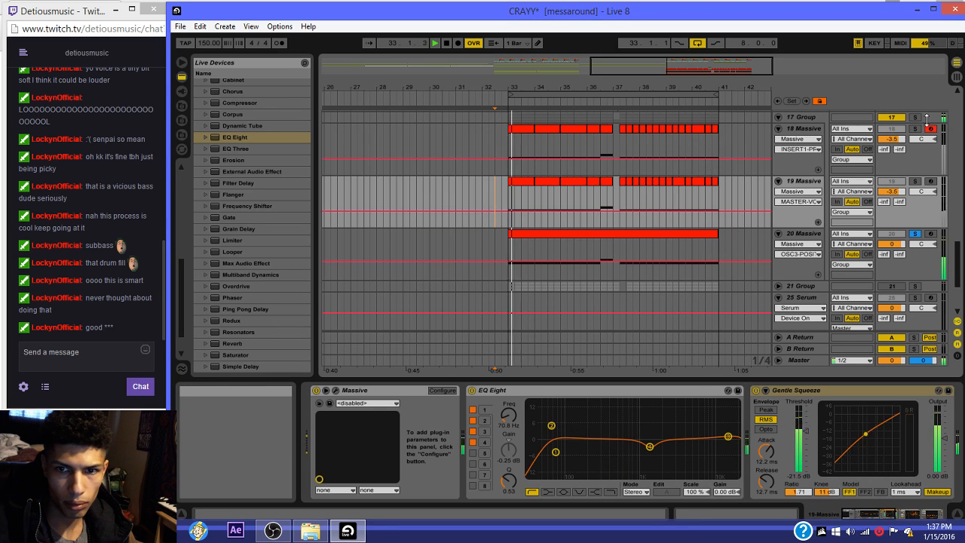
left_click(803, 233)
left_click(911, 514)
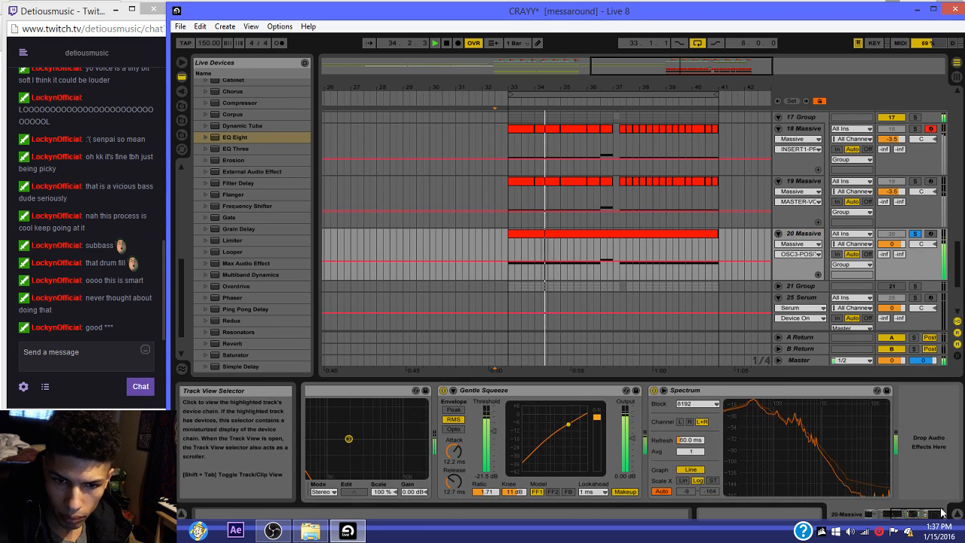
Step: Add a Spectrum to the end of the 27 Sylenth1 track's device chain
scroll(670, 271, "down", 3)
left_click(677, 293)
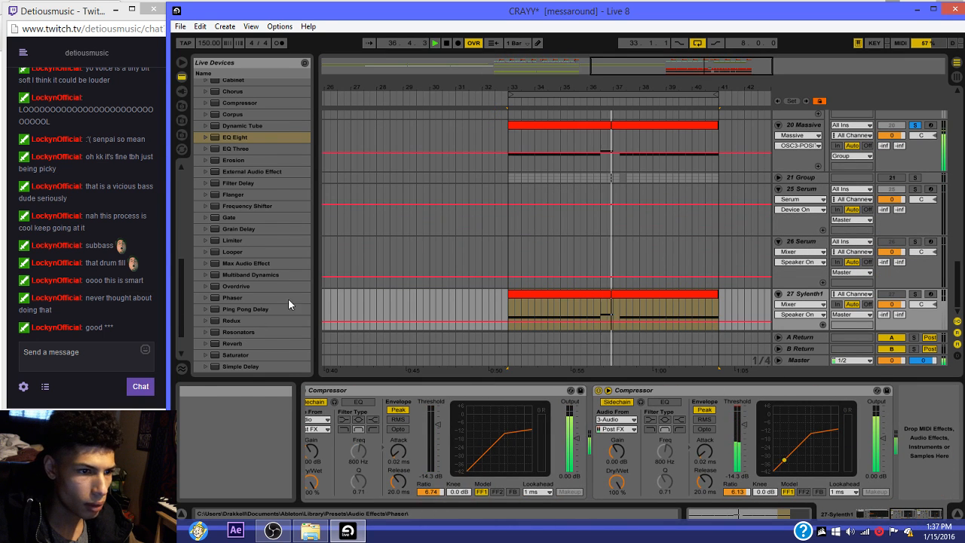
scroll(289, 298, "down", 2)
left_click_drag(245, 332, 520, 308)
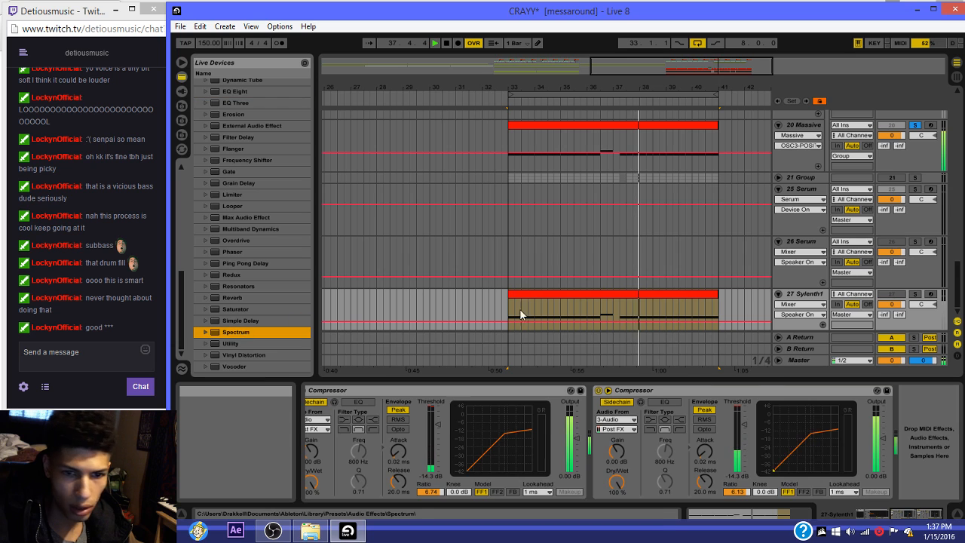
mouse_move(820, 427)
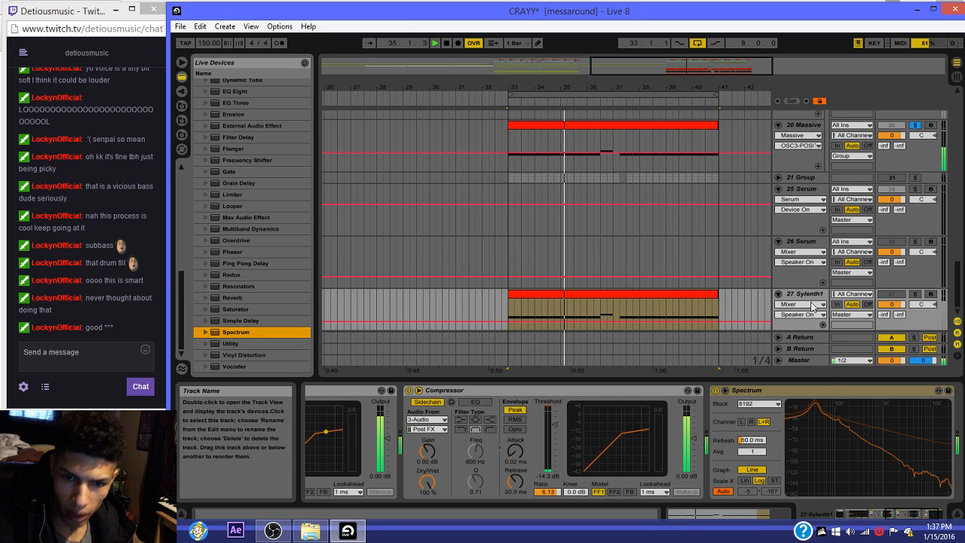
Step: Compare the low-end Spectrum of the 20 Massive track with that of 27 Sylenth1, and unsolo 20 Massive
left_click(807, 125)
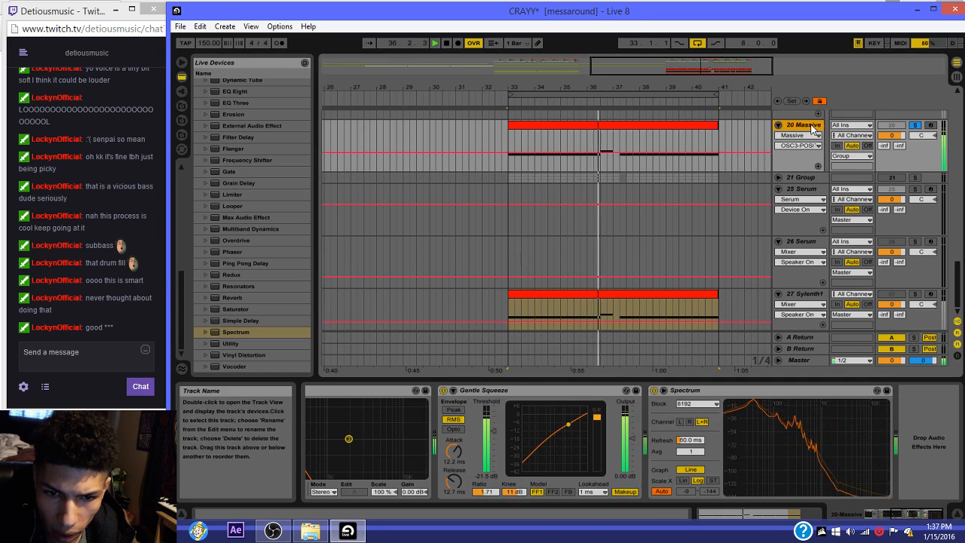
left_click(804, 294)
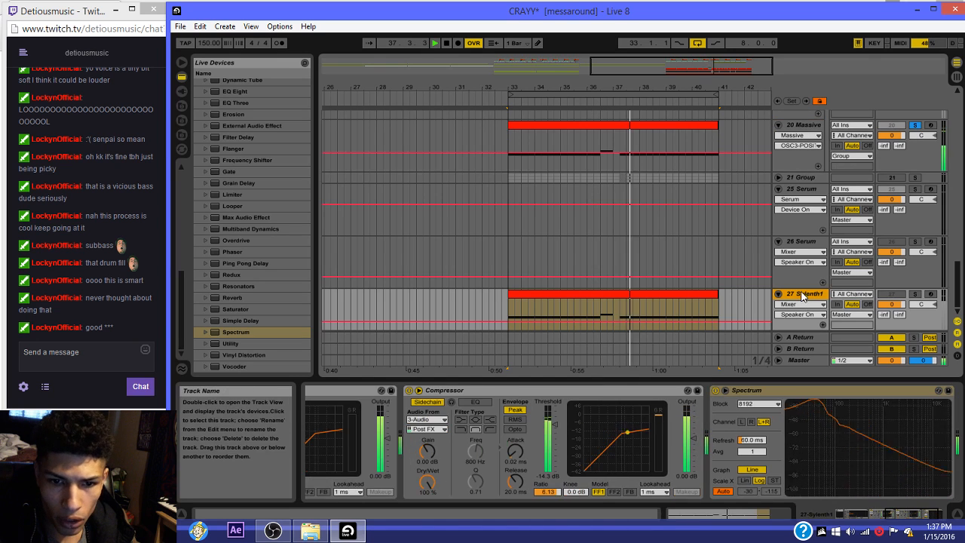
mouse_move(816, 406)
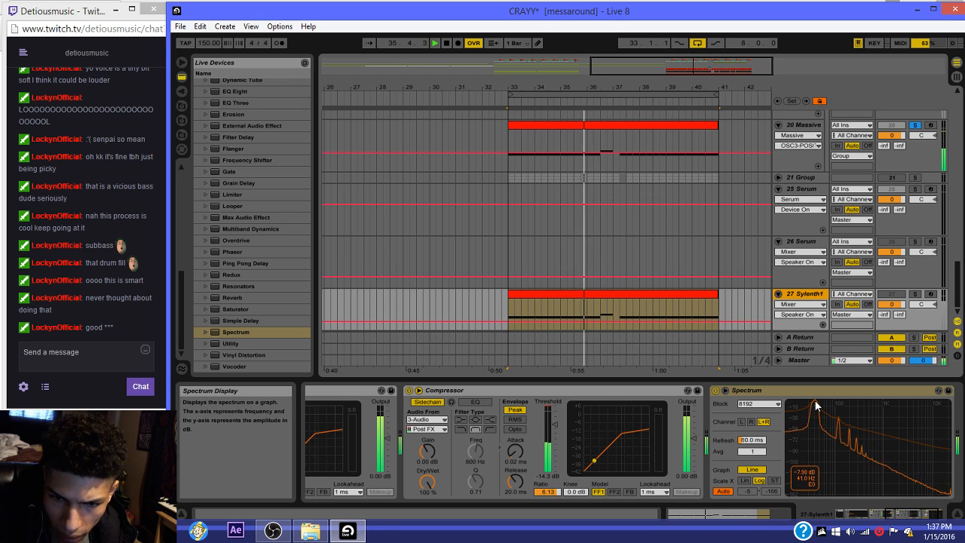
left_click(804, 126)
mouse_move(754, 403)
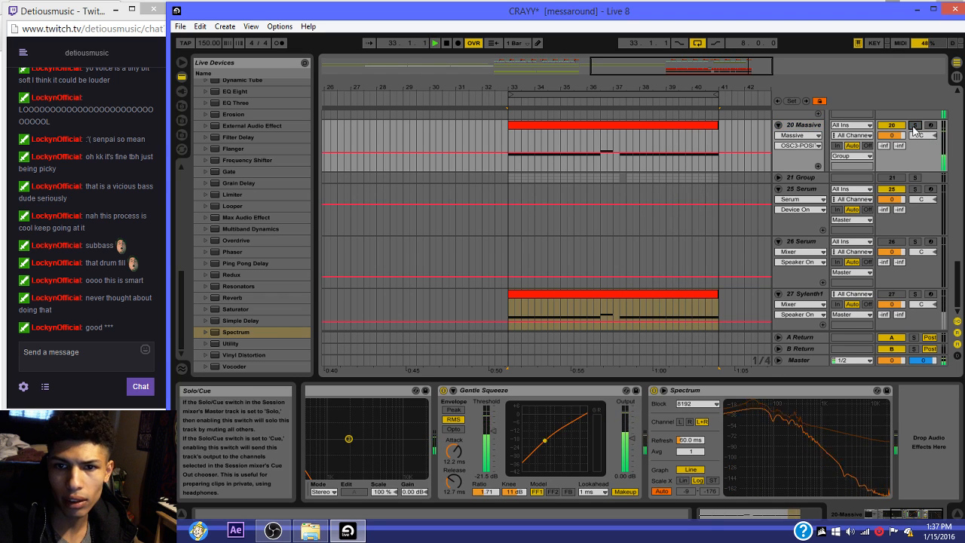
Step: Listen to the full drop while checking the 19 Massive device chain and the short 16 Audio clip at bar 37
scroll(647, 211, "up", 2)
scroll(645, 206, "up", 1)
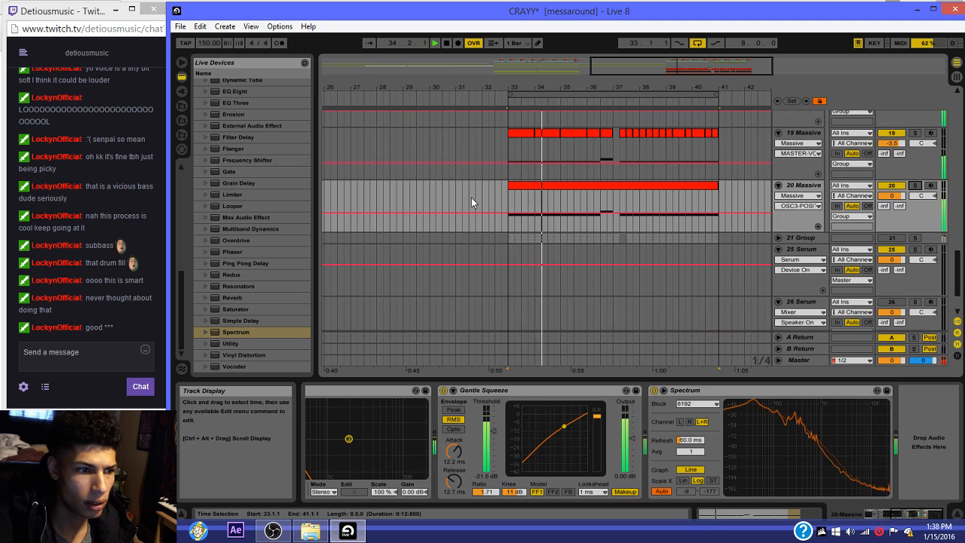
left_click(444, 177)
scroll(422, 215, "up", 2)
scroll(437, 235, "up", 3)
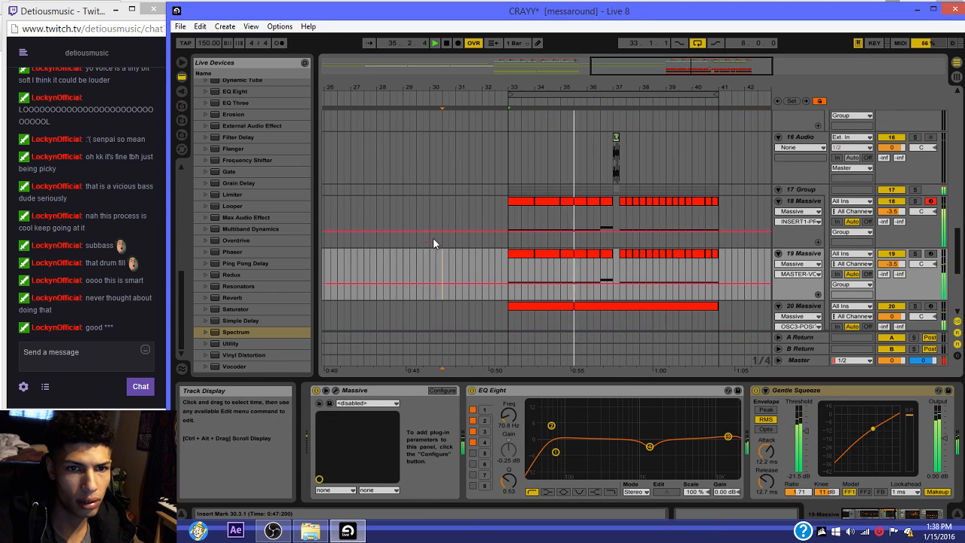
left_click_drag(604, 75, 674, 66)
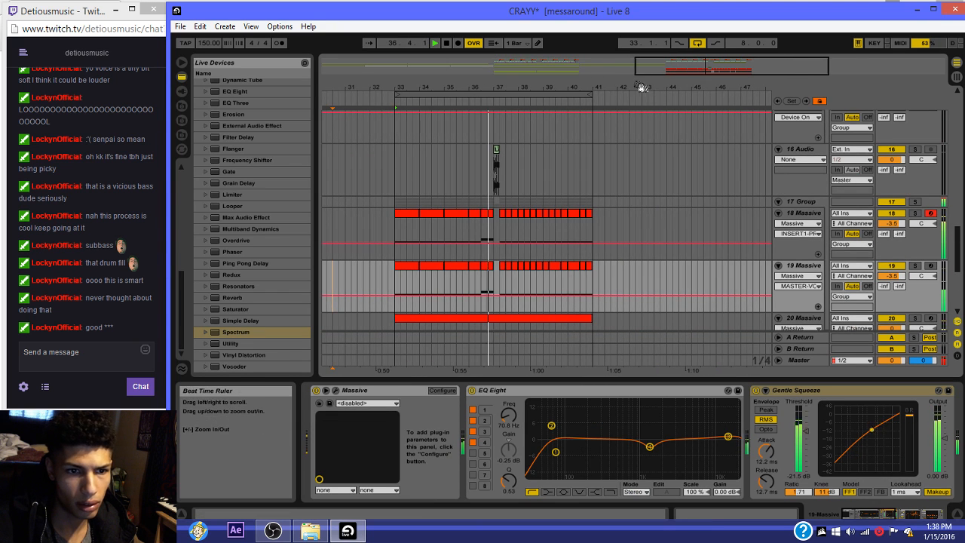
left_click(494, 151)
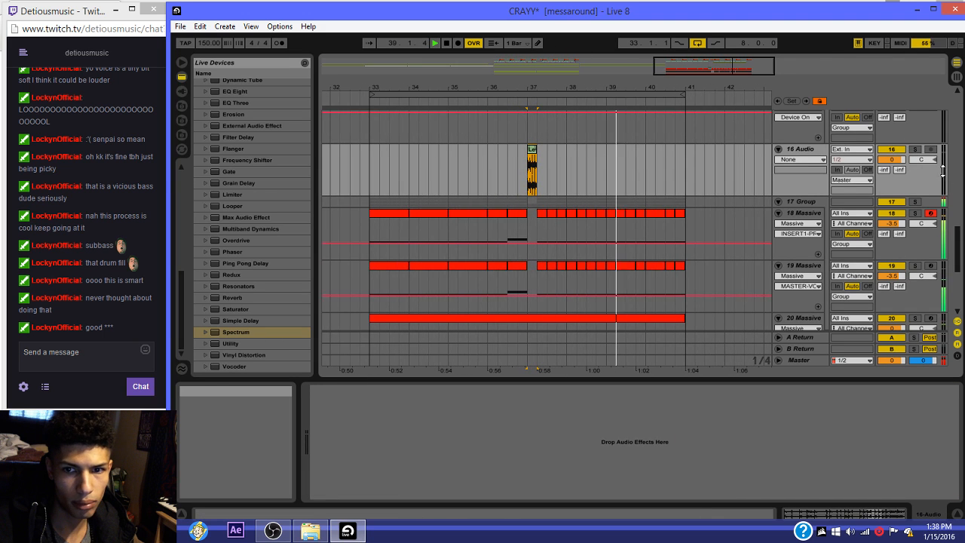
Step: Solo the 18 Massive track and add a Reverb after its Vocoder
scroll(386, 221, "down", 1)
left_click(384, 206)
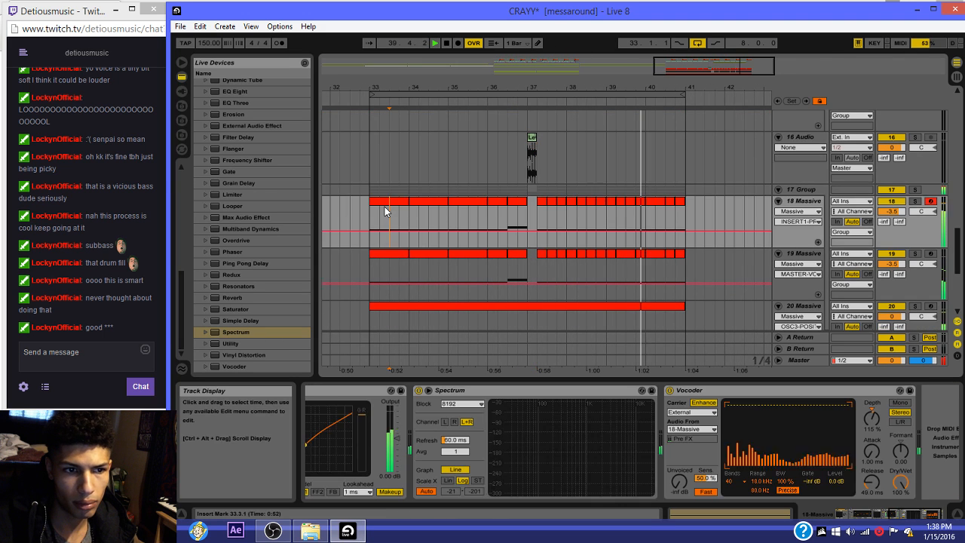
left_click(916, 201)
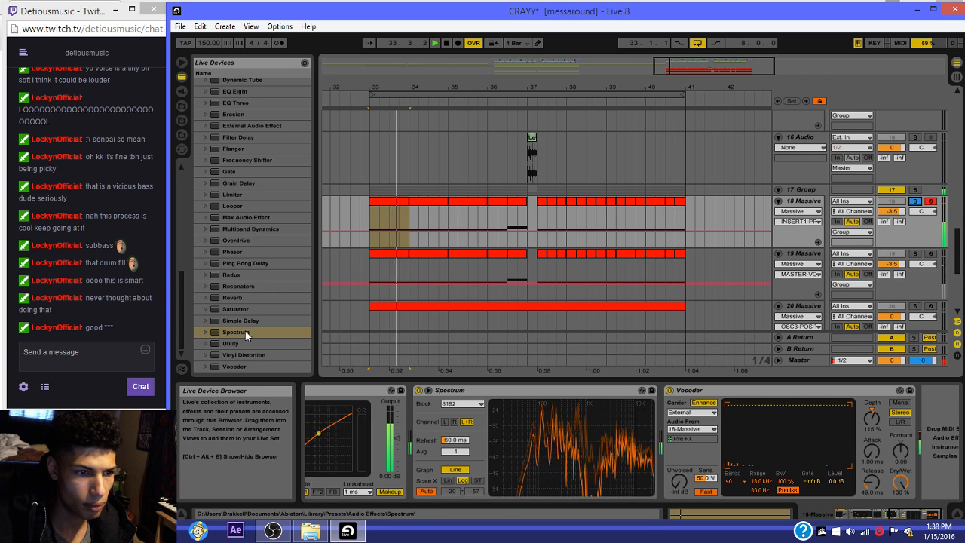
left_click_drag(233, 298, 726, 379)
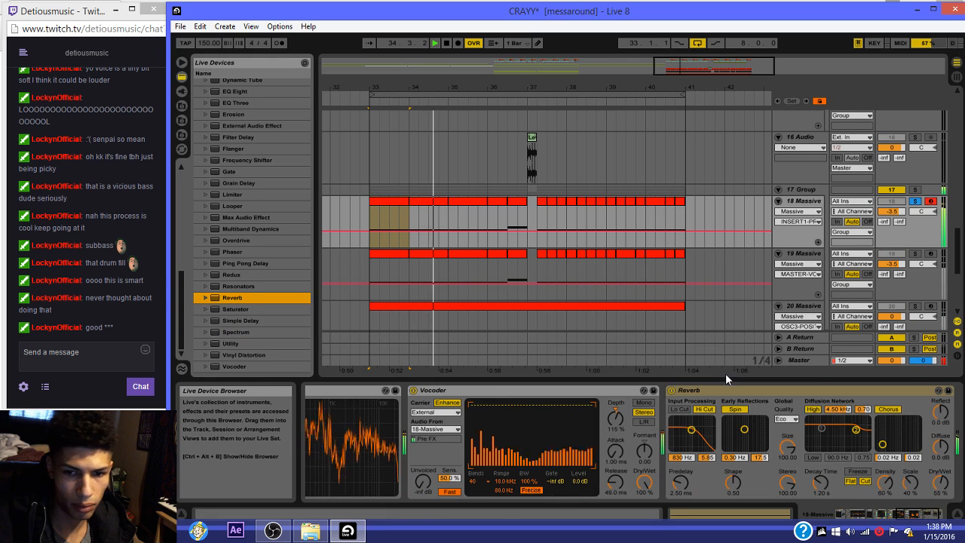
Step: Set the Reverb's quality to High, its input filter to 1.94 kHz with width 1.56, and its reflections level to 2.3 dB
left_click(787, 419)
left_click(787, 450)
left_click_drag(695, 447, 687, 474)
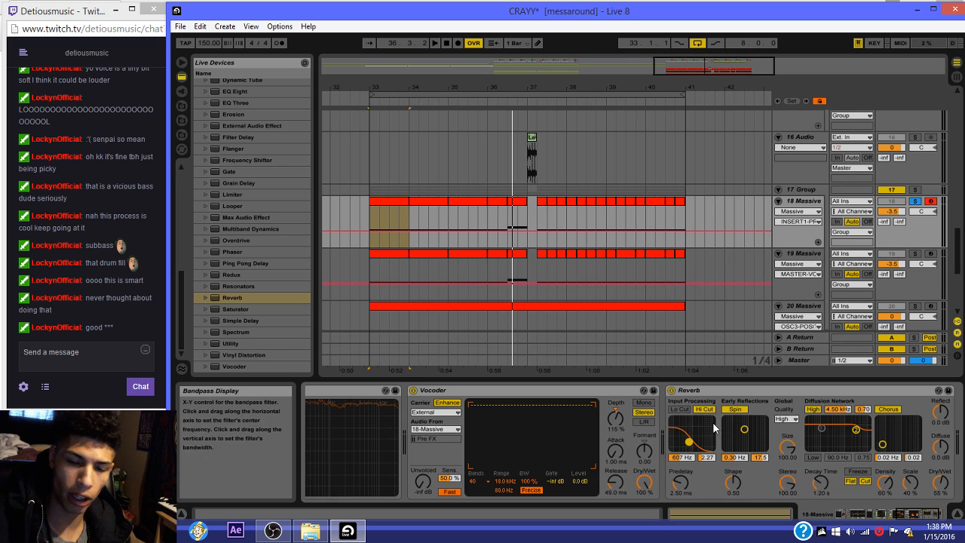
key("space")
left_click_drag(940, 413, 941, 405)
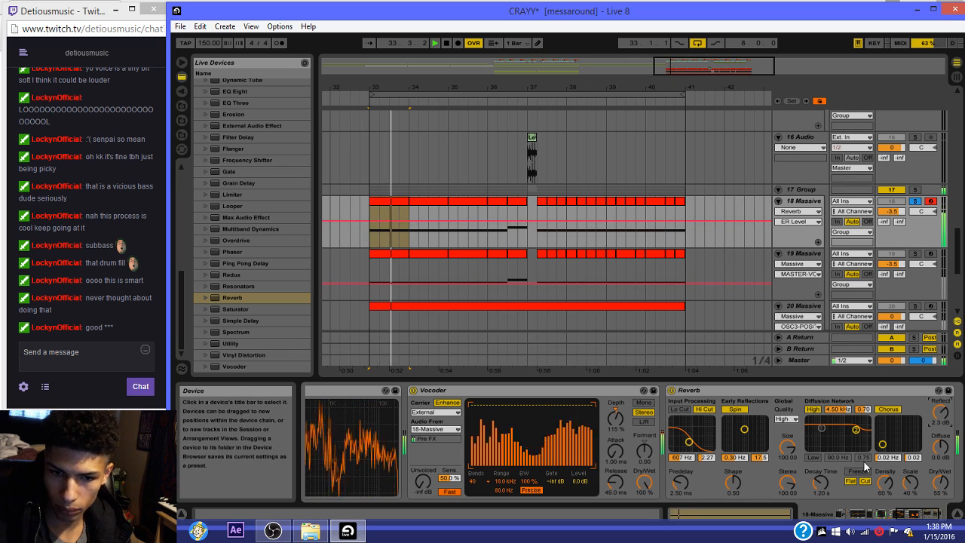
left_click_drag(699, 443, 696, 445)
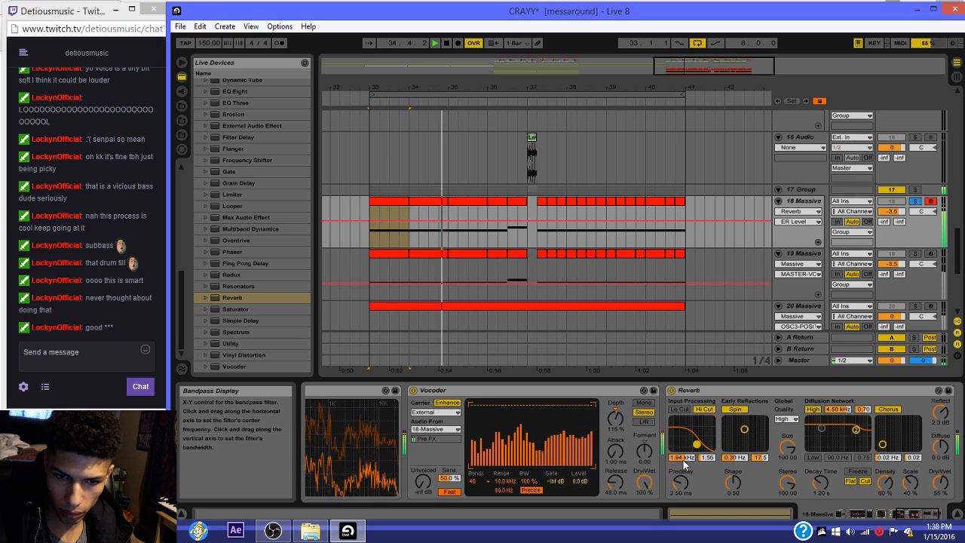
Step: Set the Reverb's predelay to 0.50 ms, decay to 541 ms, dry/wet to 36% and diffuse level to 1.8 dB, and enable its low shelf
left_click_drag(680, 483, 680, 494)
left_click_drag(820, 482, 820, 488)
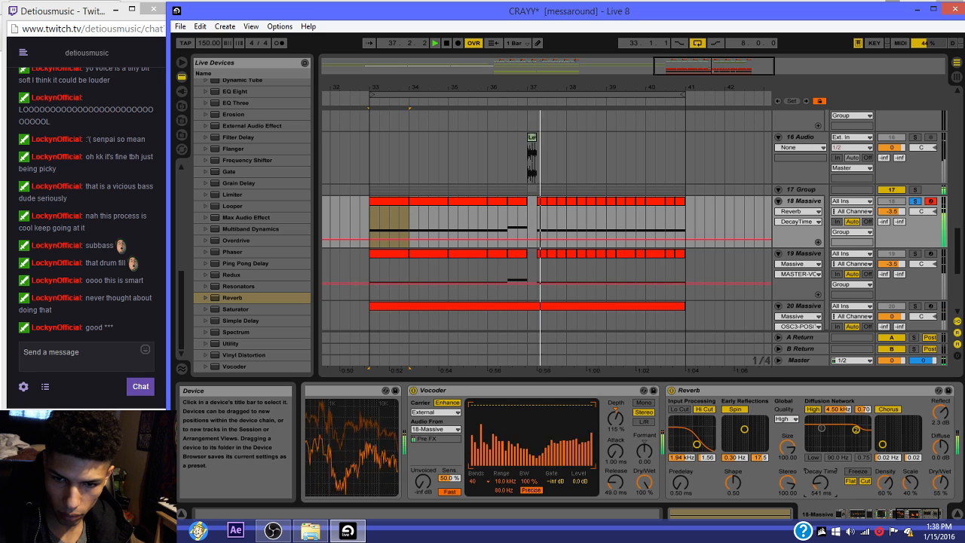
left_click_drag(940, 482, 940, 494)
left_click_drag(940, 447, 941, 441)
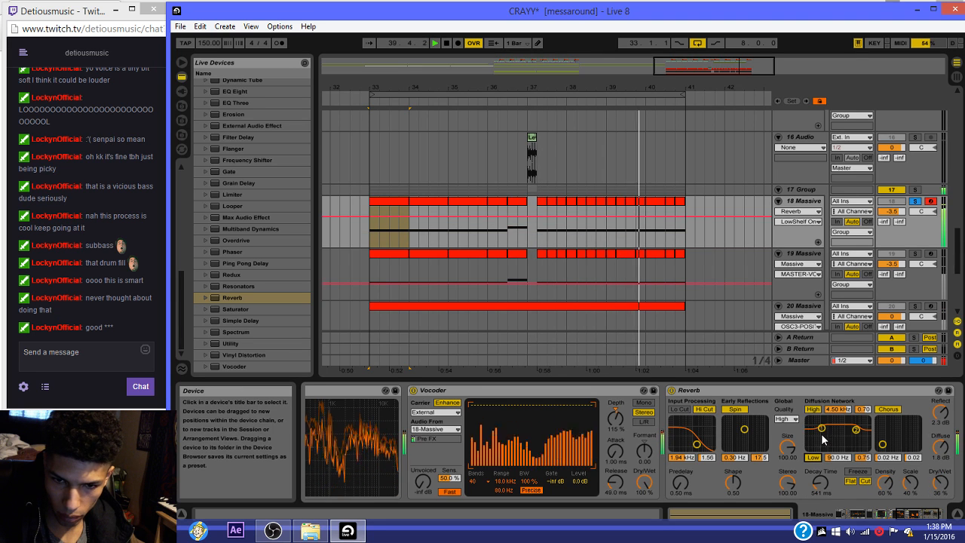
left_click(813, 457)
Step: Unsolo the 18 Massive track and play the start of the drop in the full mix
key("space")
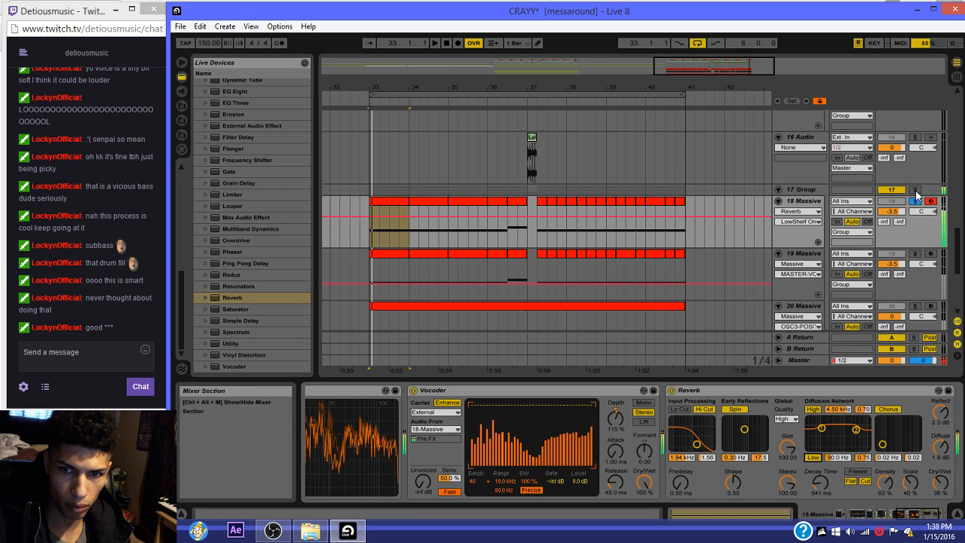
left_click(380, 226)
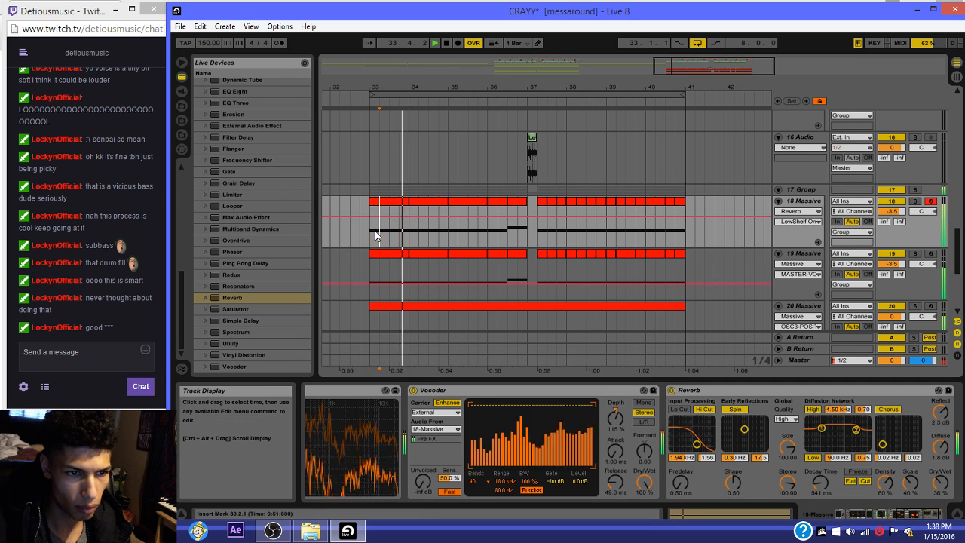
key("space")
Step: Add a Compressor to the 18 Massive chain and place it between EQ Eight and WOW
scroll(219, 105, "up", 2)
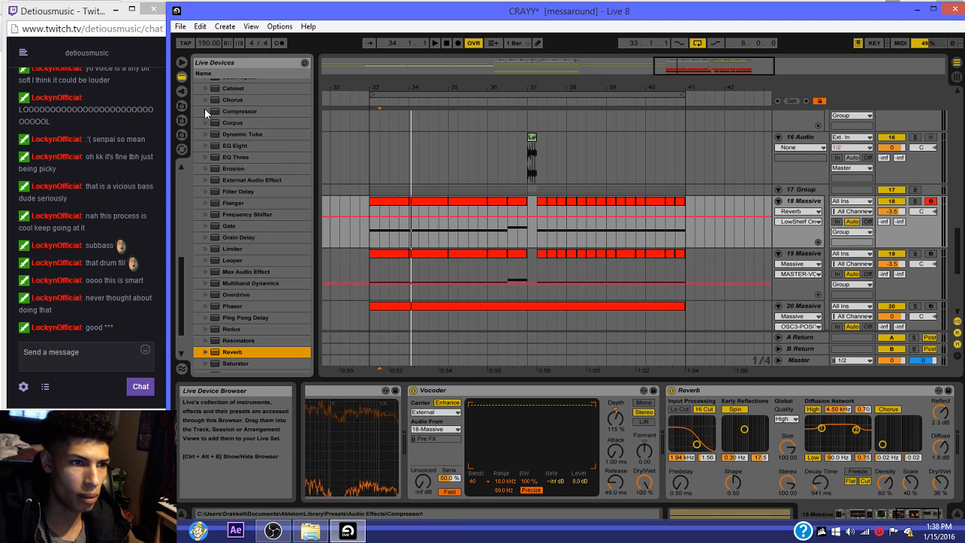
left_click(205, 110)
left_click_drag(420, 240, 423, 241)
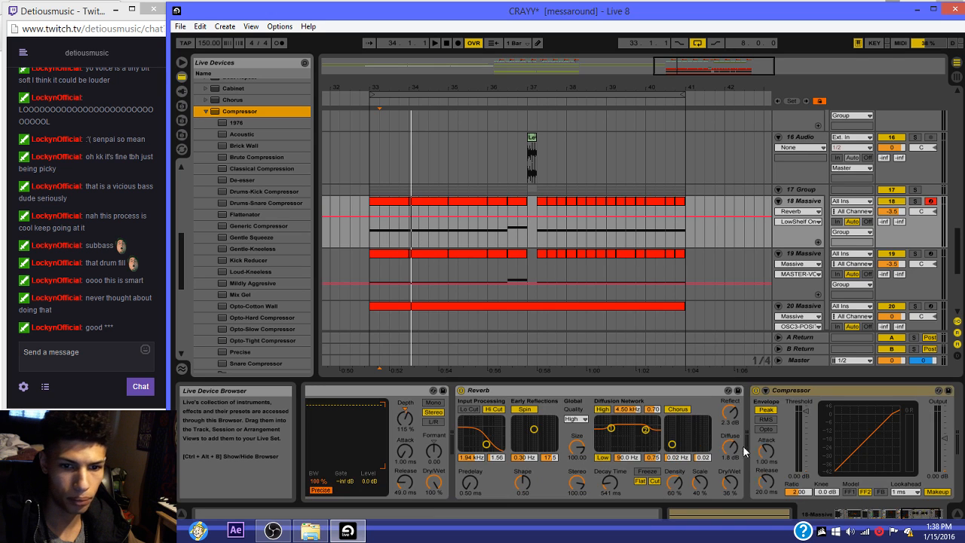
left_click(572, 393)
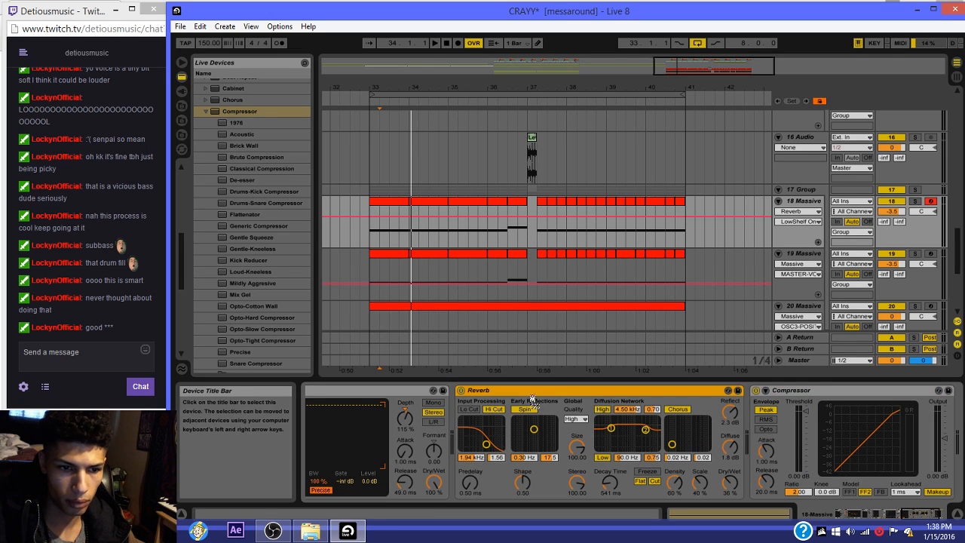
left_click(886, 513)
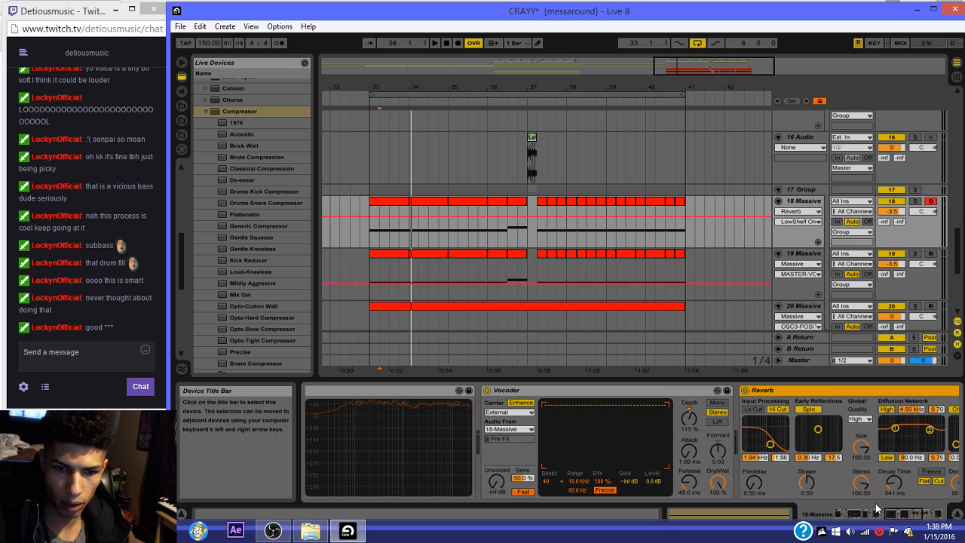
left_click_drag(876, 512, 926, 514)
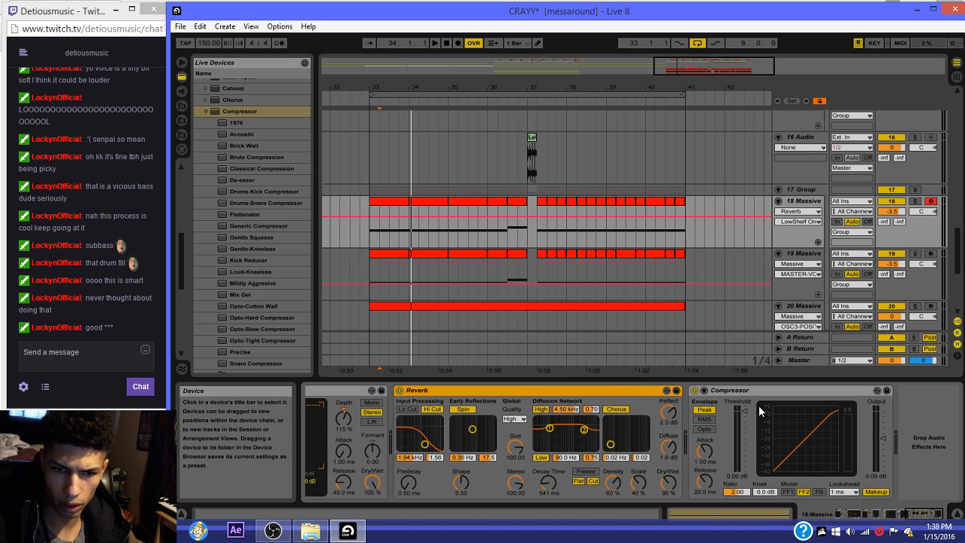
left_click_drag(754, 391, 463, 447)
left_click_drag(555, 451, 552, 442)
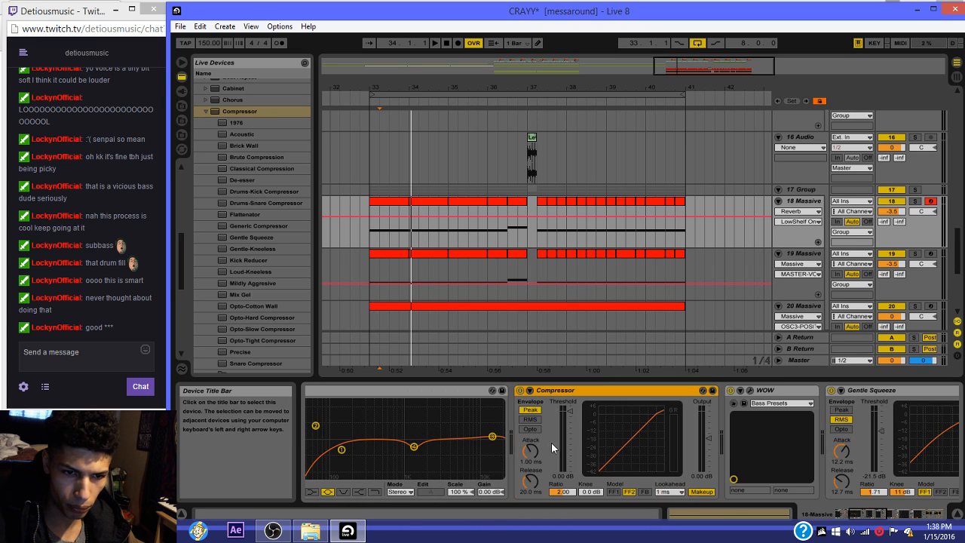
Step: Enable the Compressor's sidechain with 2-Audio as its source and check the drum tracks' arrangement
left_click(538, 401)
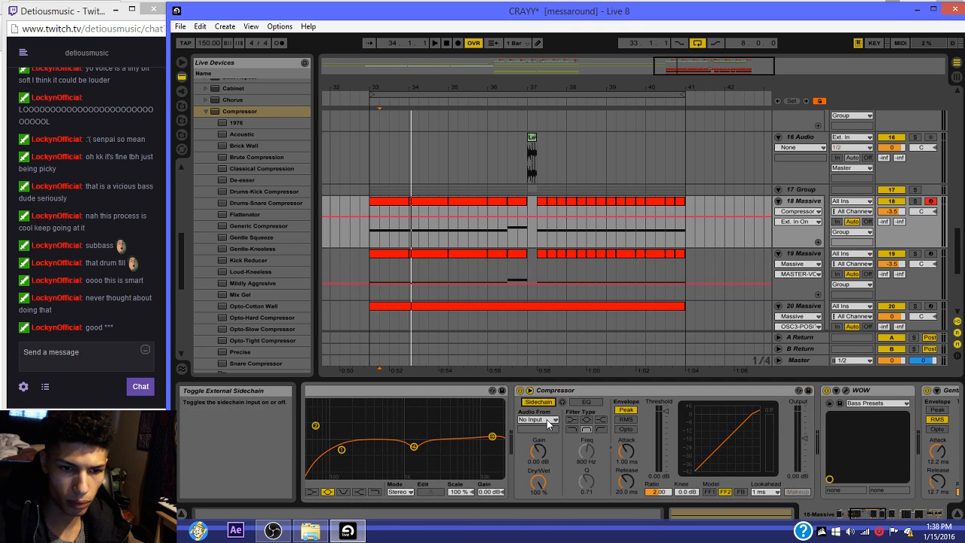
left_click(538, 420)
left_click(543, 154)
scroll(553, 216, "up", 15)
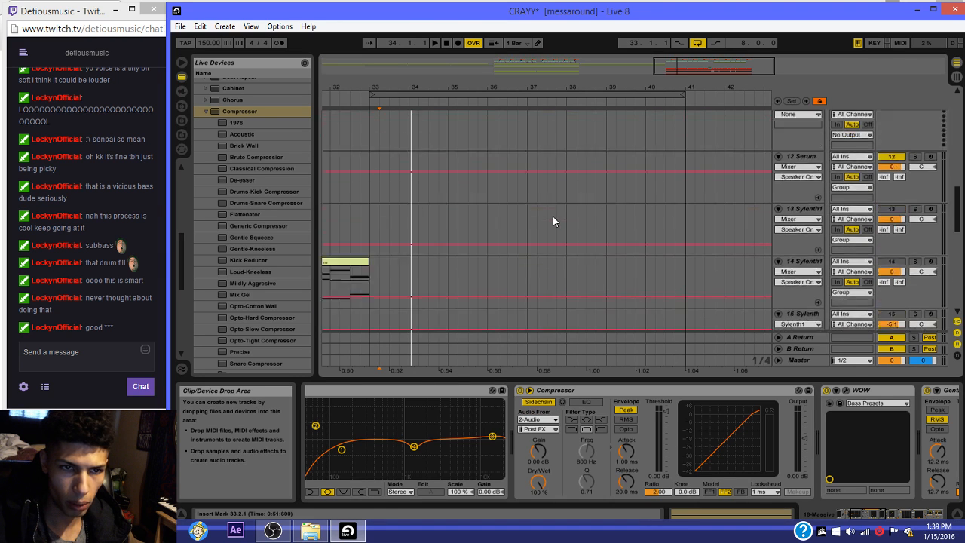
scroll(553, 219, "down", 10)
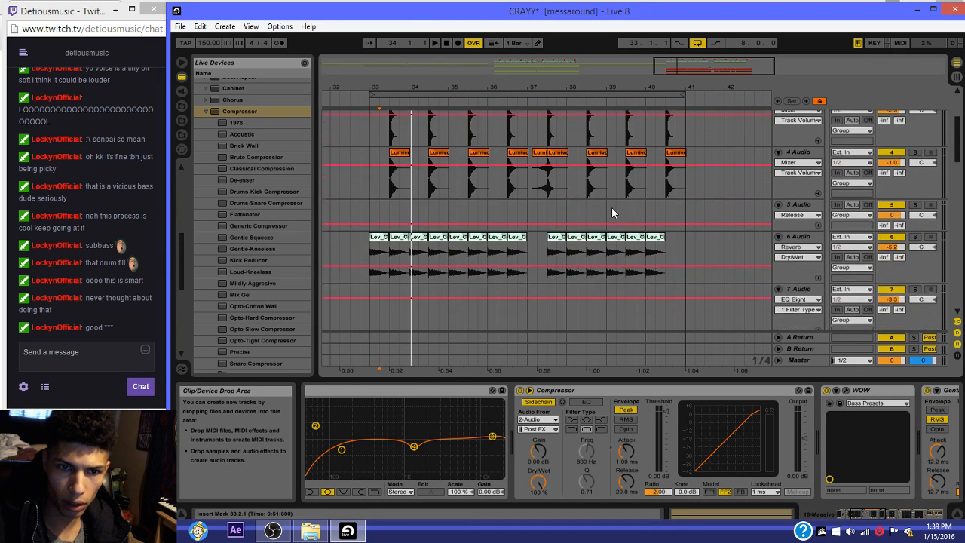
scroll(547, 268, "down", 5)
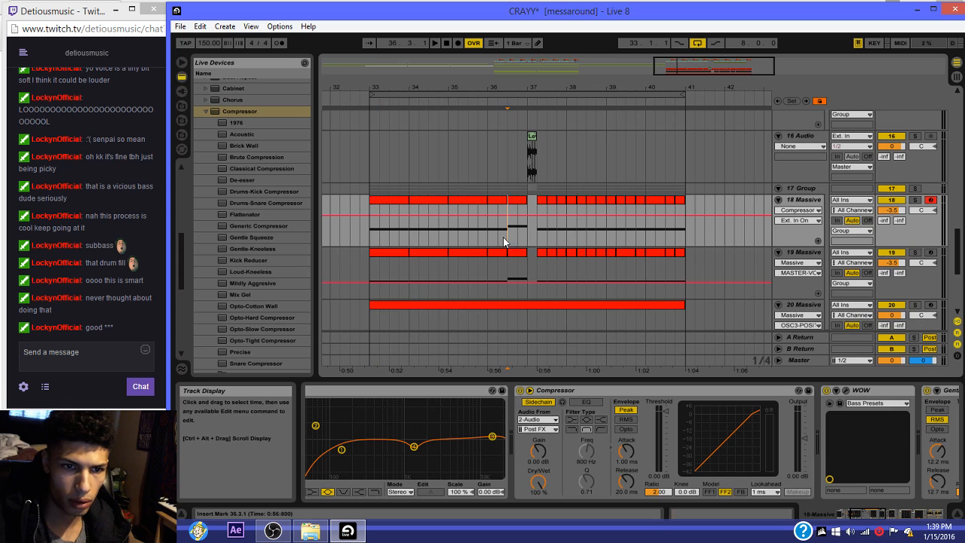
Step: Set the sidechain Compressor's threshold to -16.2 dB, ratio to inf, attack to 0.01 ms and release to 17.5 ms, and audition it
left_click_drag(666, 411, 667, 428)
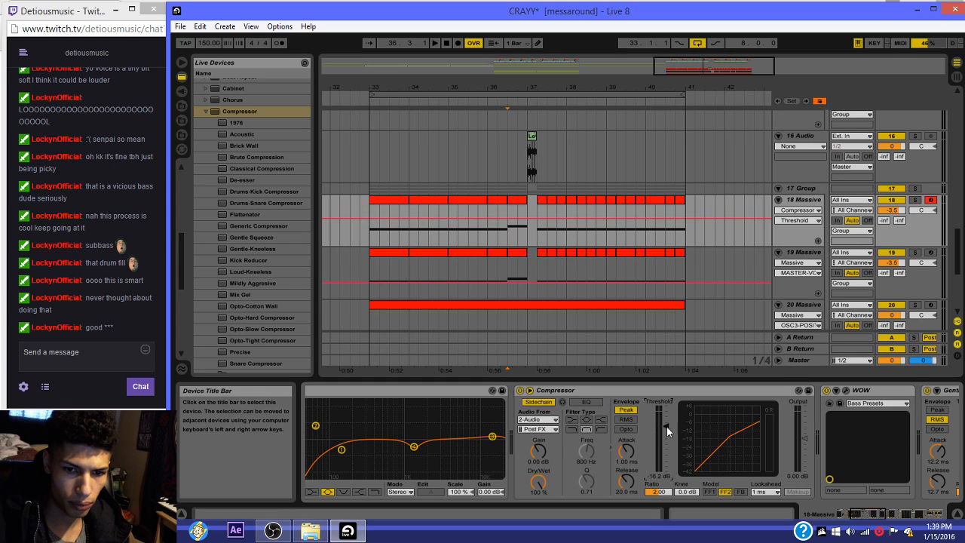
left_click_drag(627, 451, 626, 475)
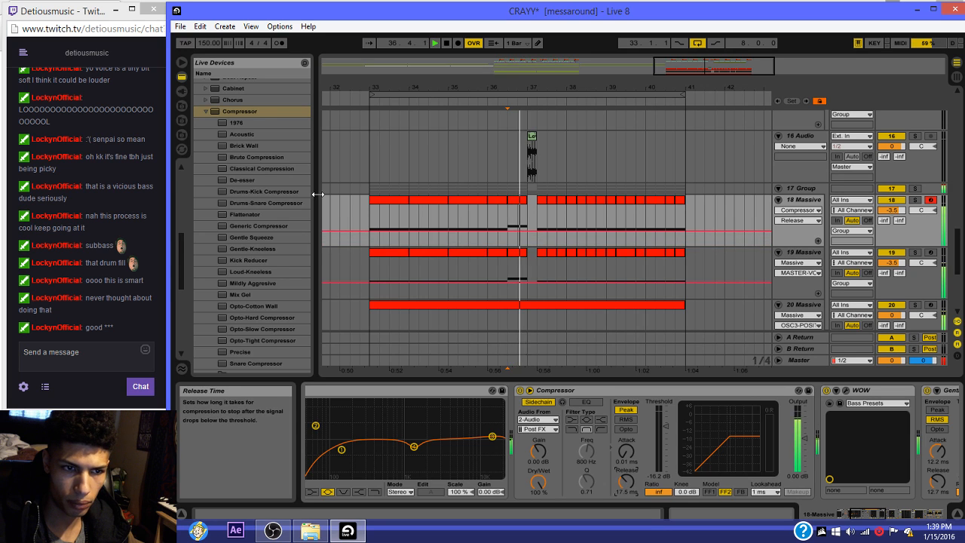
left_click(392, 200)
key("space")
Step: Solo the 18 Massive track and play the drop from bar 33 to hear the sidechain ducking
left_click(918, 192)
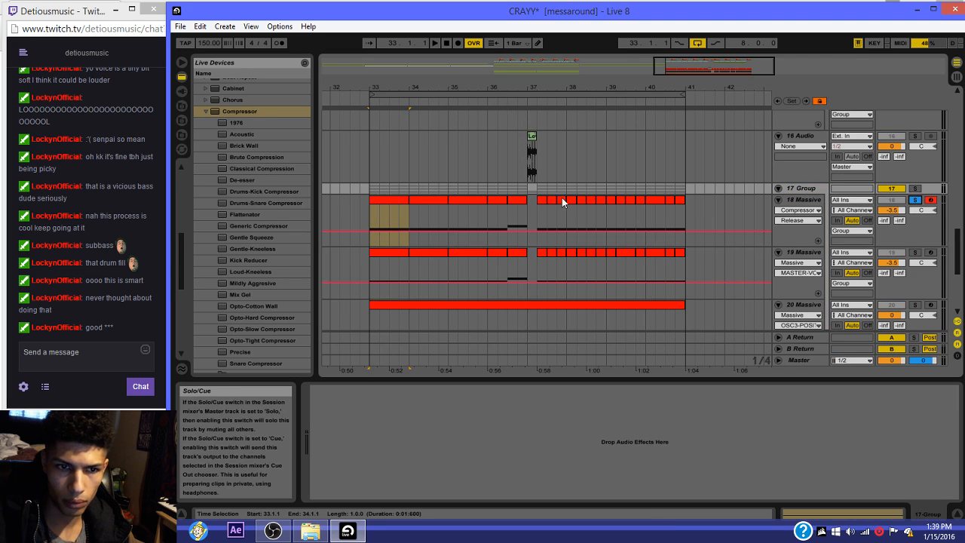
left_click(370, 206)
key("space")
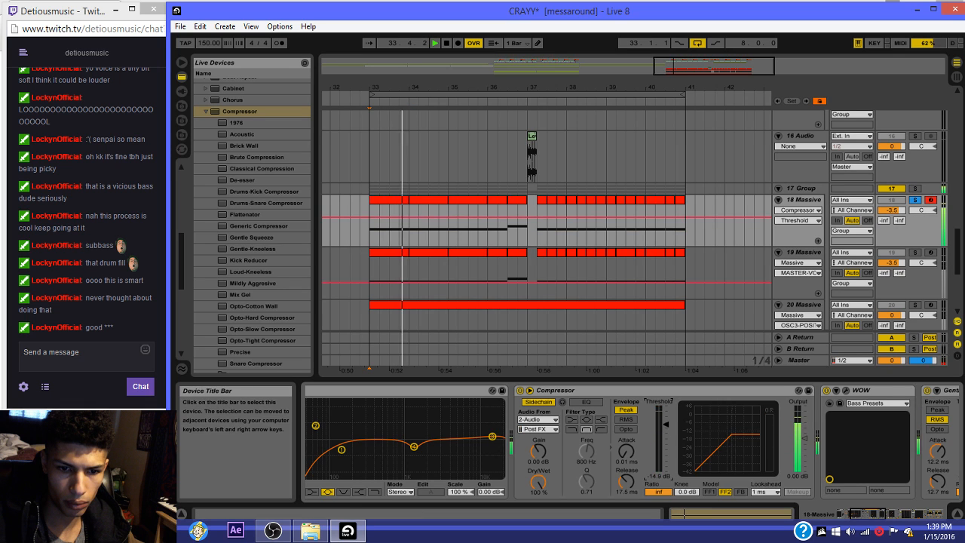
Step: Set the sidechain Compressor's threshold to -12.3 dB, then duplicate the device and use 3-Audio as the copy's sidechain source
left_click(661, 426)
right_click(623, 394)
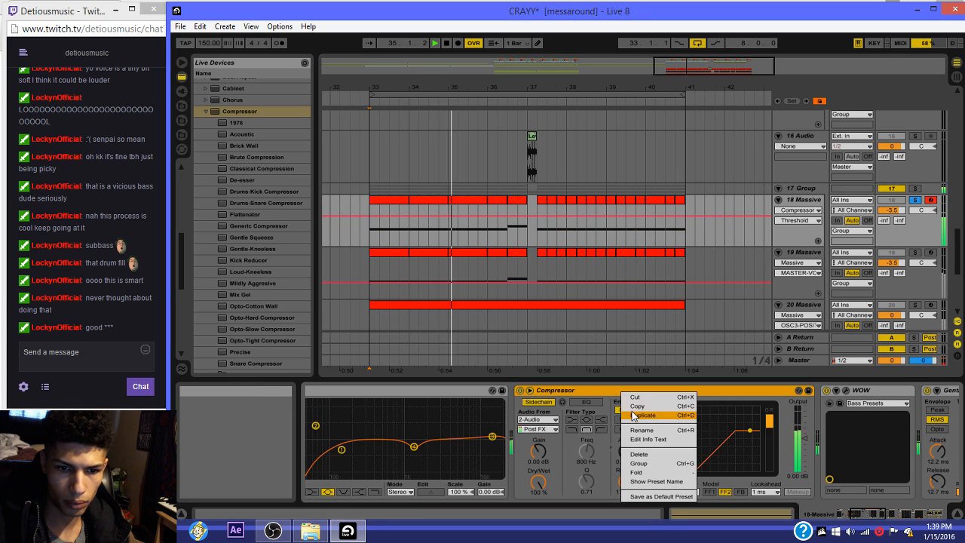
left_click(642, 415)
left_click(679, 419)
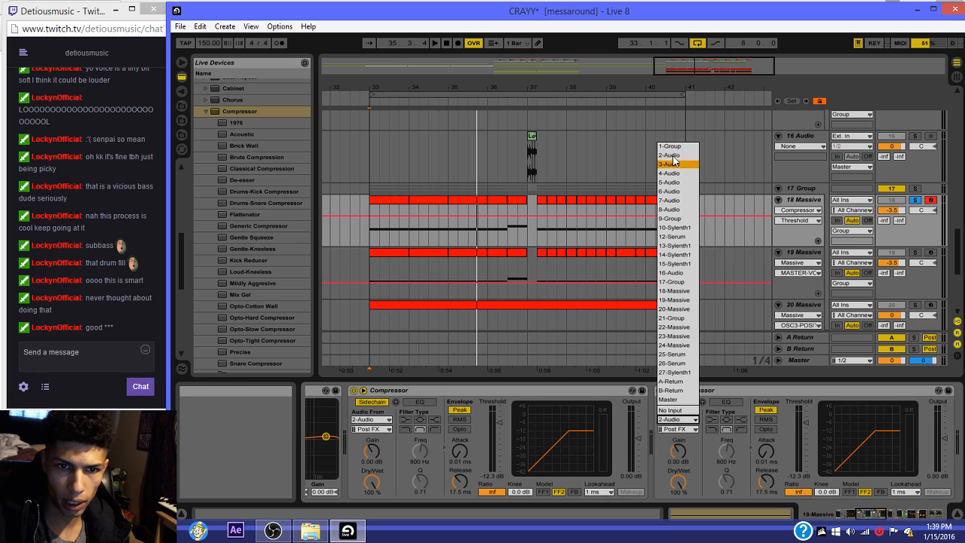
left_click(672, 164)
left_click(671, 164)
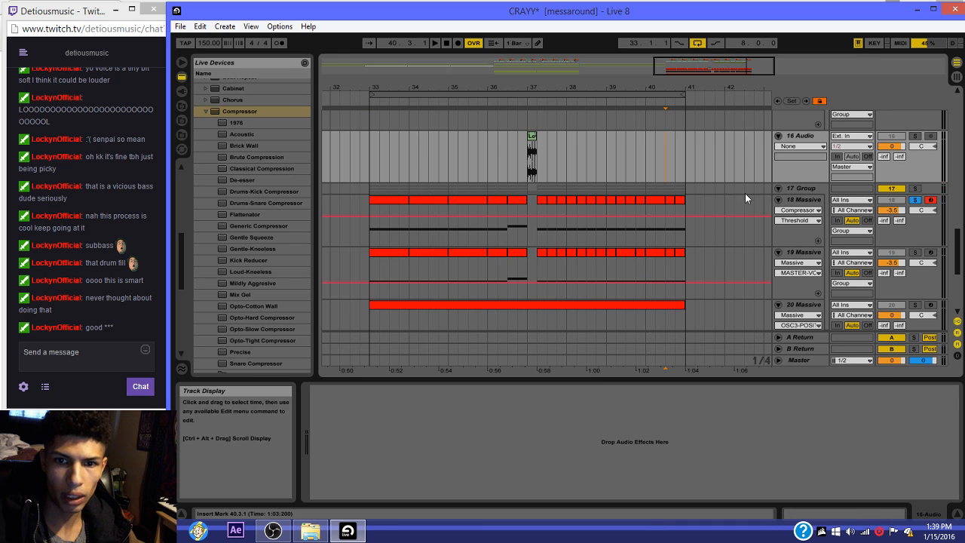
Step: Copy both sidechain Compressors from 18 Massive into the 19 Massive chain, between EQ Eight and Gentle Squeeze
left_click(793, 202)
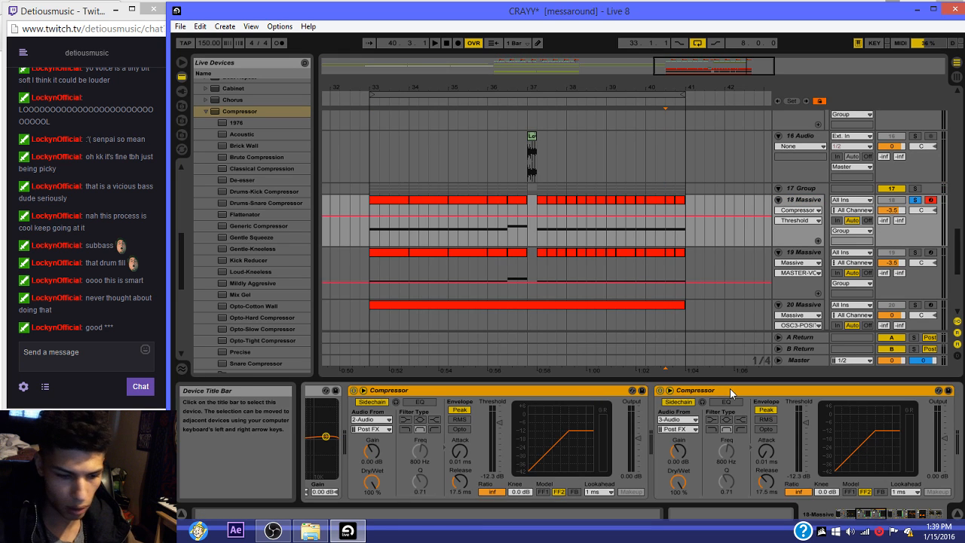
left_click(655, 272)
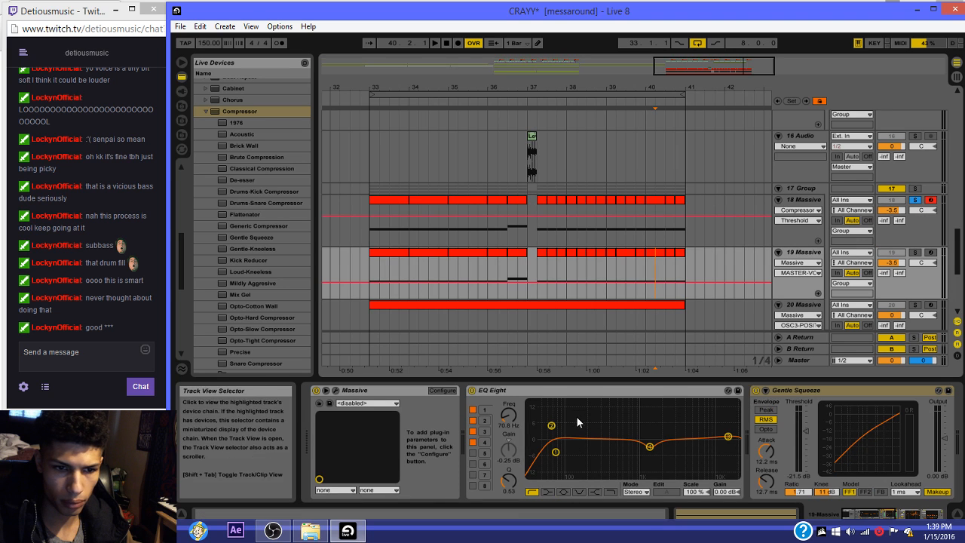
left_click(784, 392)
key("ctrl+v")
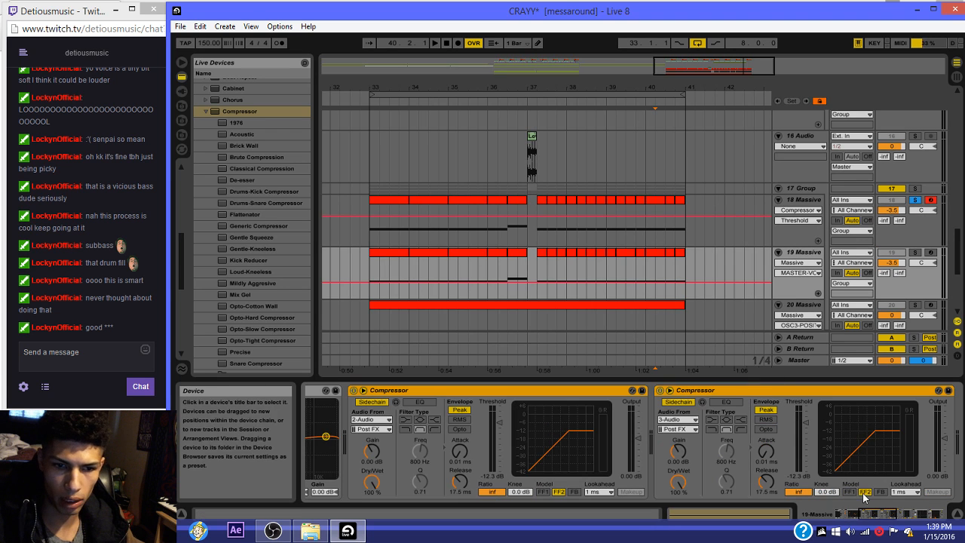
Step: Clear the solo on 18 Massive and play the drop from bar 33 with the full mix
left_click_drag(913, 194, 915, 204)
left_click(916, 201)
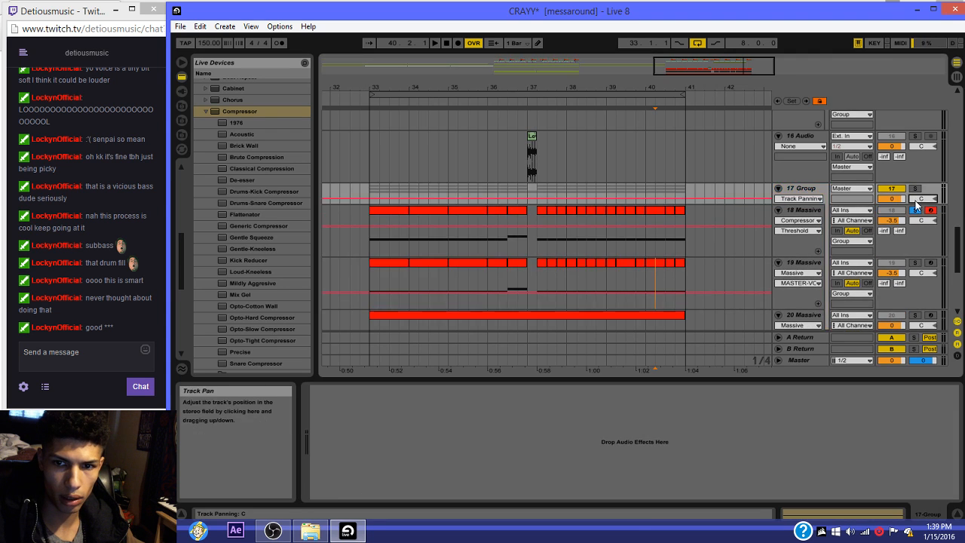
left_click(374, 210)
key("space")
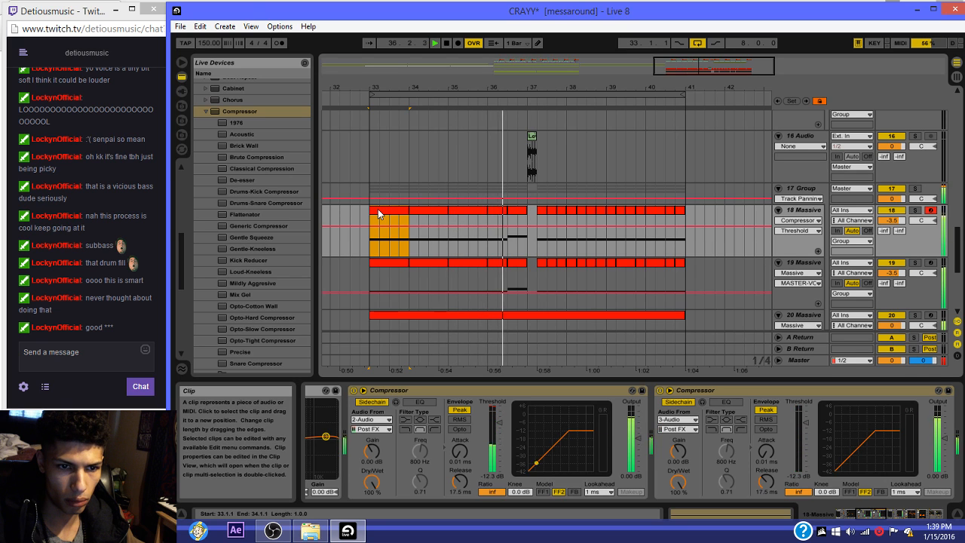
left_click(532, 154)
scroll(707, 198, "up", 3)
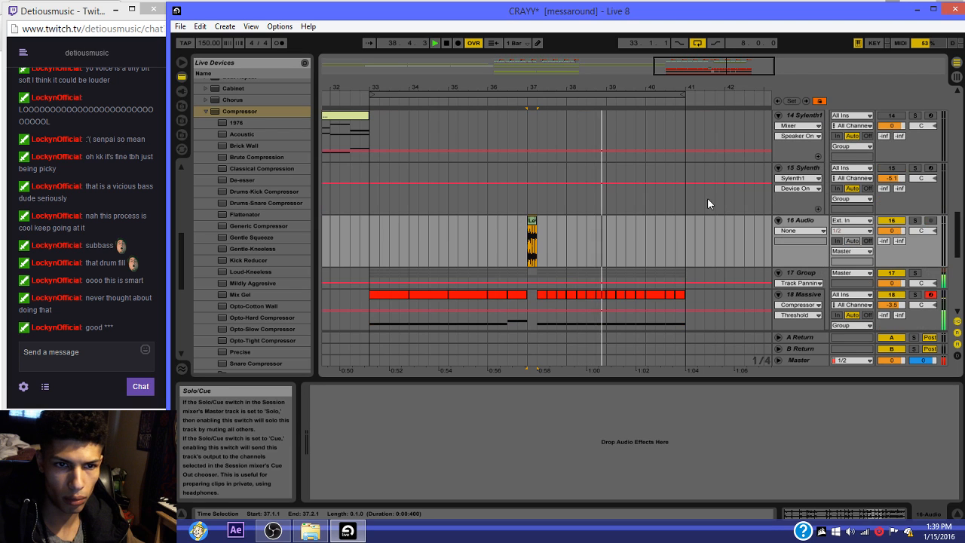
scroll(768, 240, "down", 5)
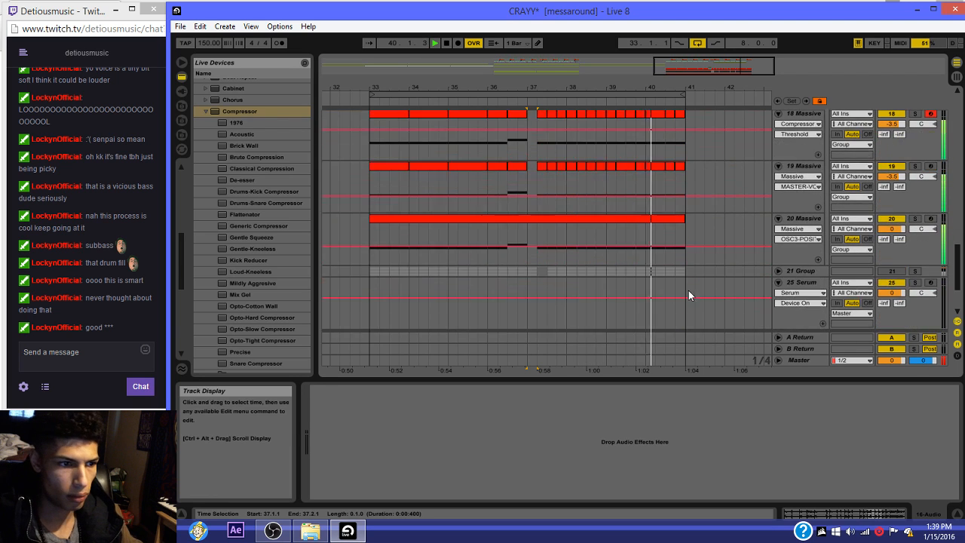
Step: Solo 20 Massive to audition it, check the start of its device chain, and clear the solo
left_click(900, 219)
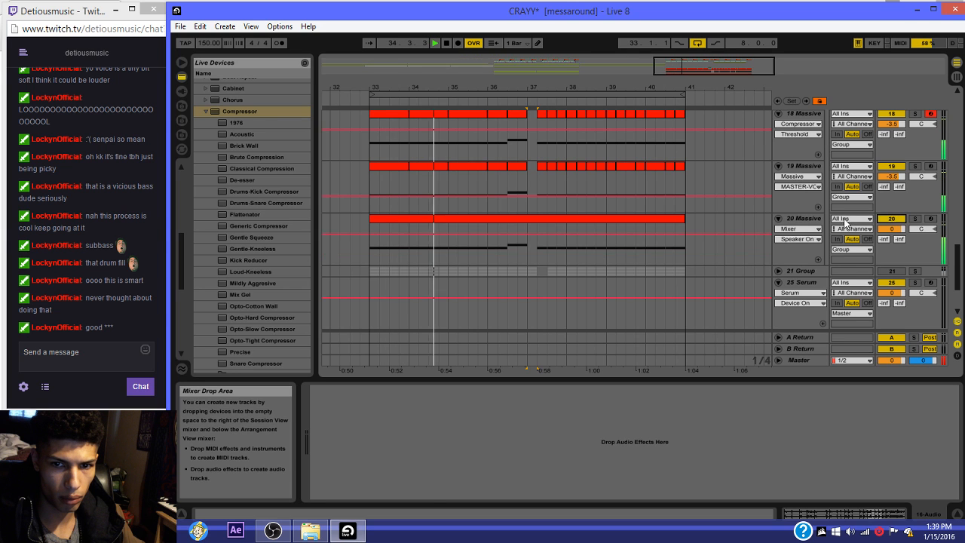
left_click(915, 219)
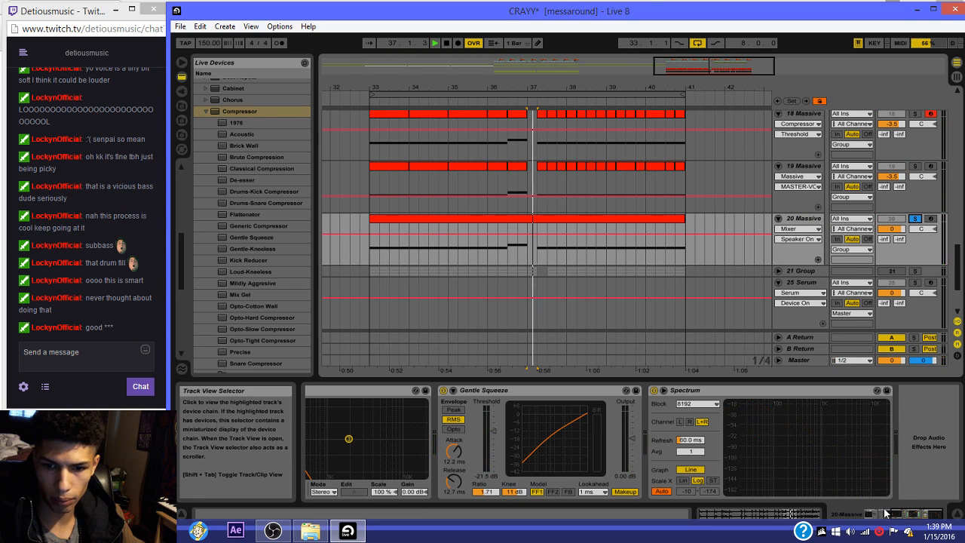
left_click(886, 514)
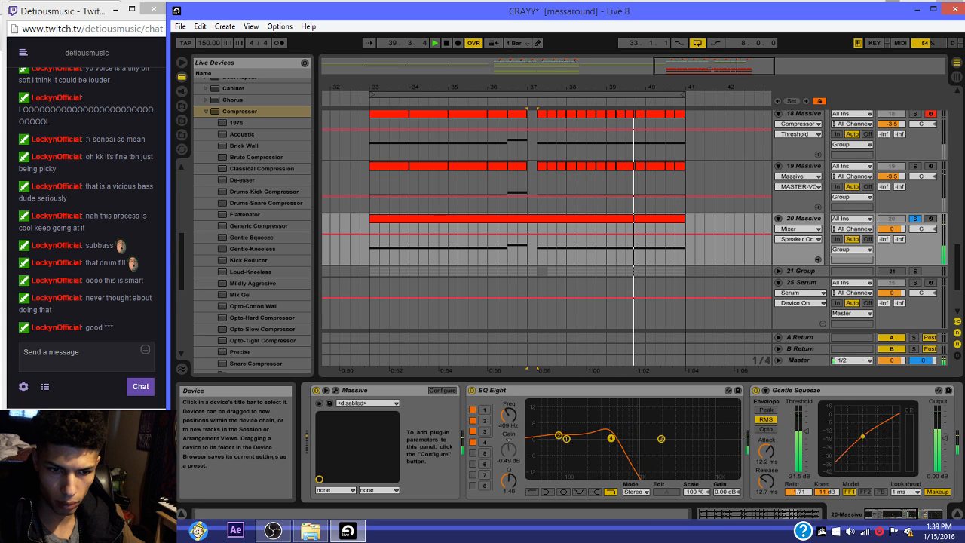
left_click(917, 218)
key("space")
key("space")
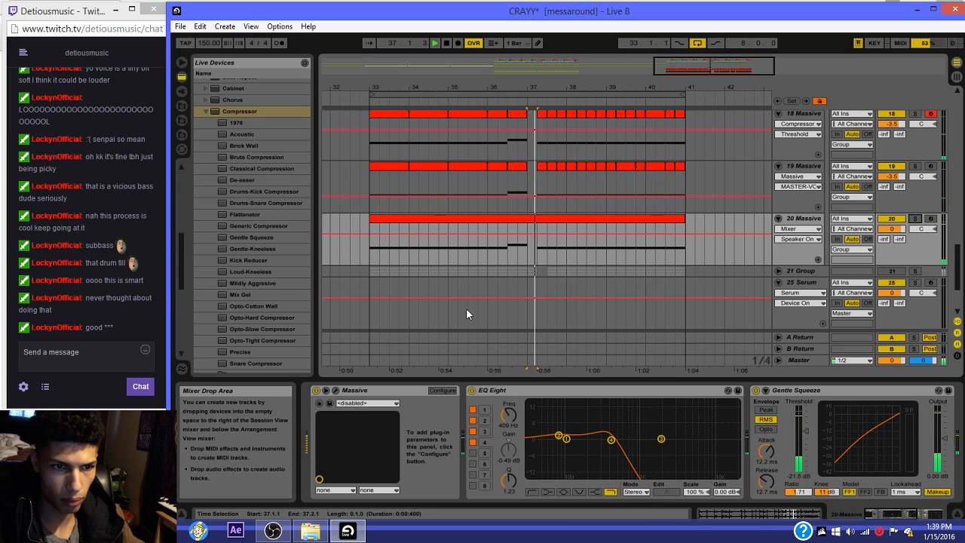
Step: Play the drop from bar 33 with all layers and review the bass, sub and drum tracks
left_click(384, 210)
key("space")
left_click(384, 218)
key("space")
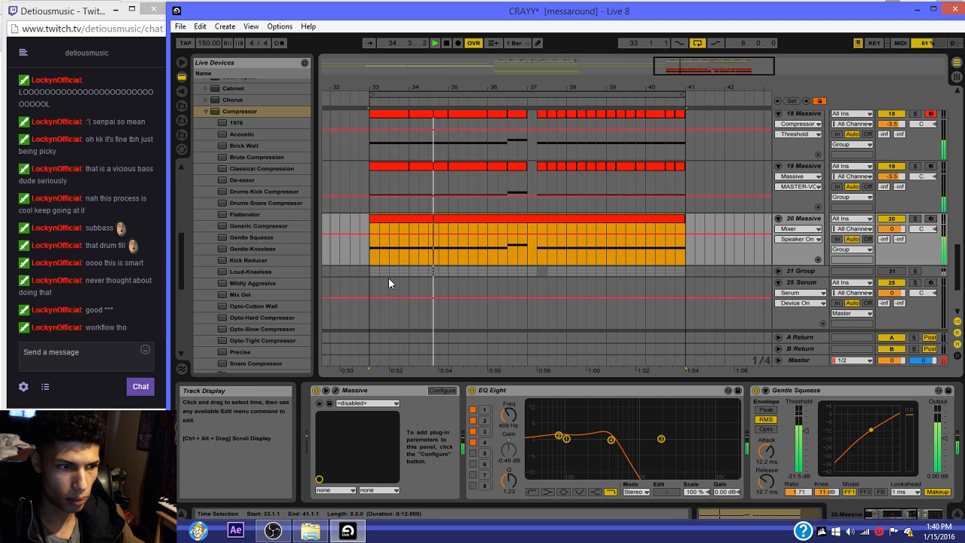
scroll(408, 281, "down", 3)
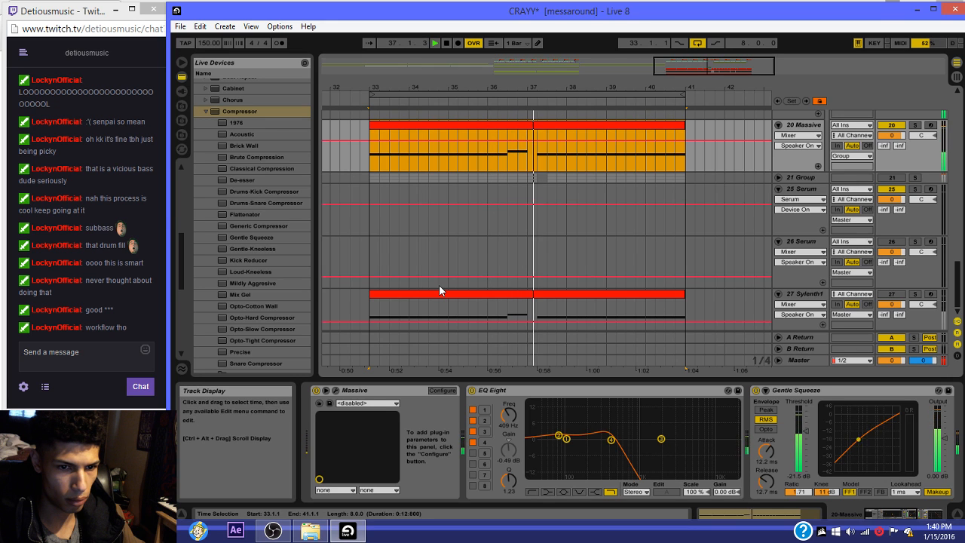
scroll(514, 267, "up", 3)
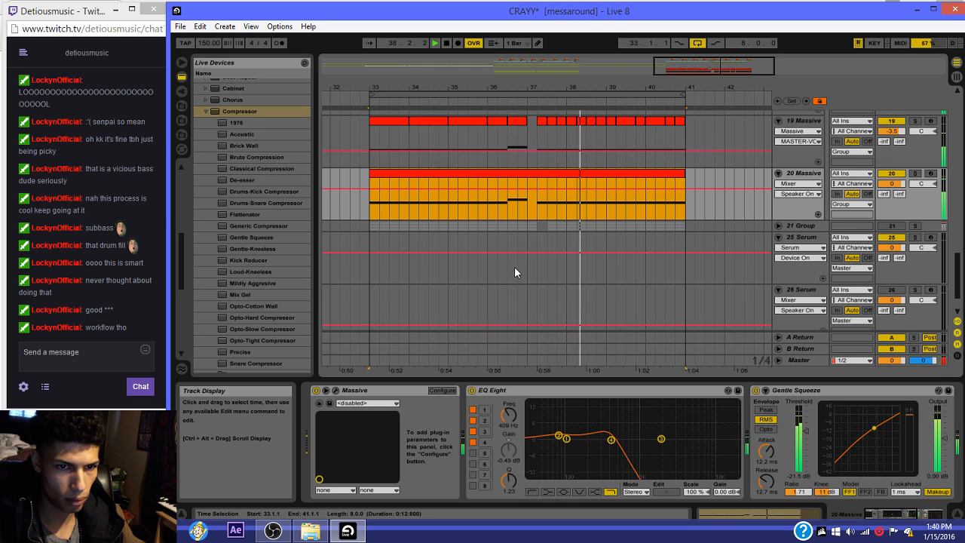
scroll(543, 268, "up", 10)
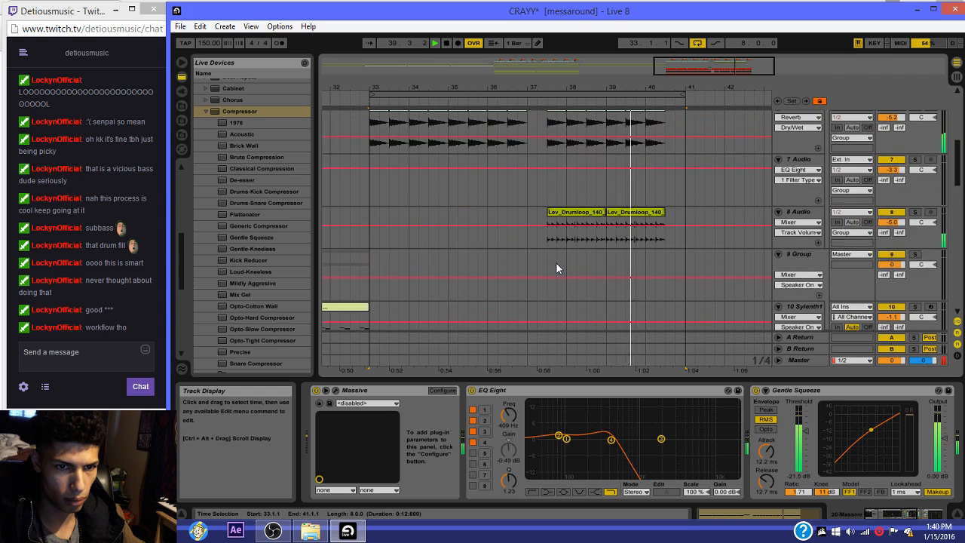
Step: Solo 8 Audio to audition its drum loop from bar 37, and save the set
left_click(523, 213)
left_click(568, 212)
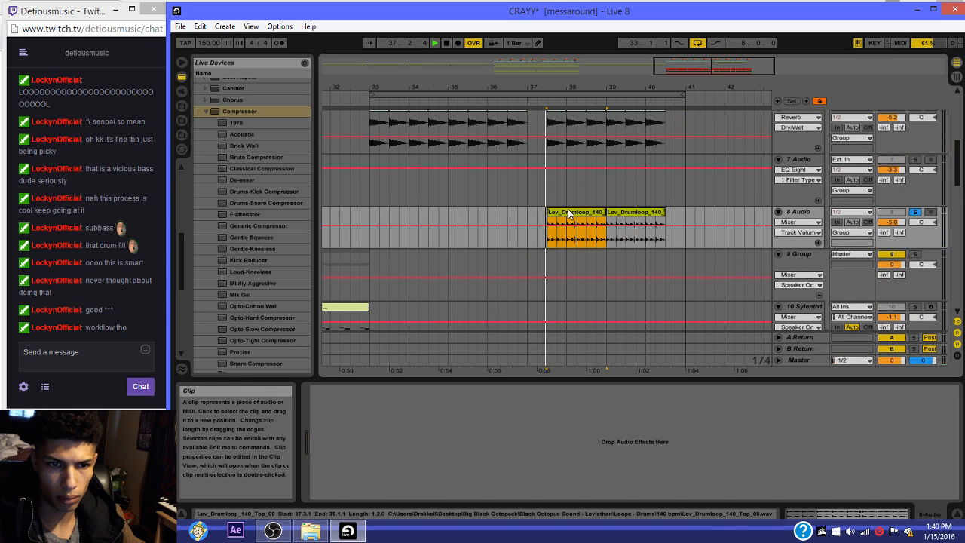
key("ctrl+s")
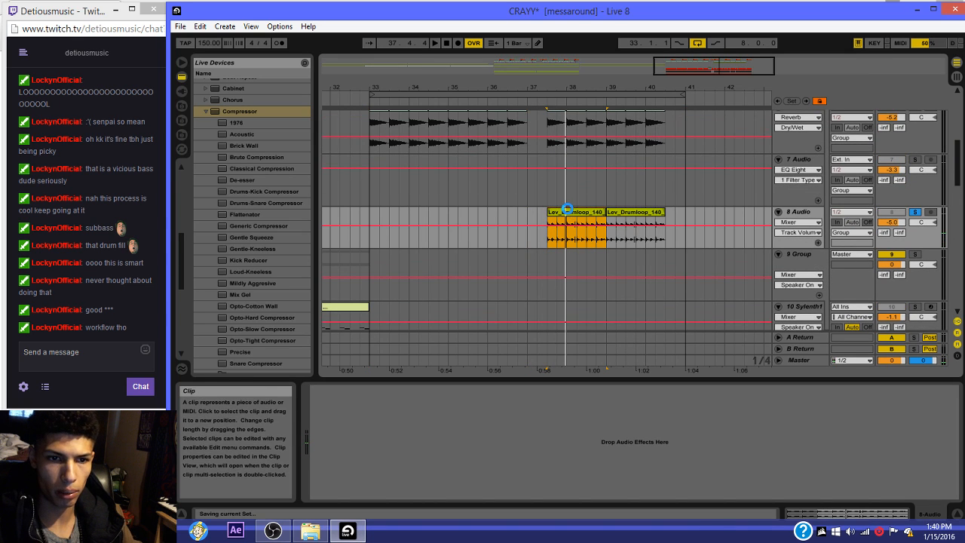
Step: Solo 17 Group and play the drop from bar 33 to hear the sidechained Massive layers together
scroll(584, 230, "down", 10)
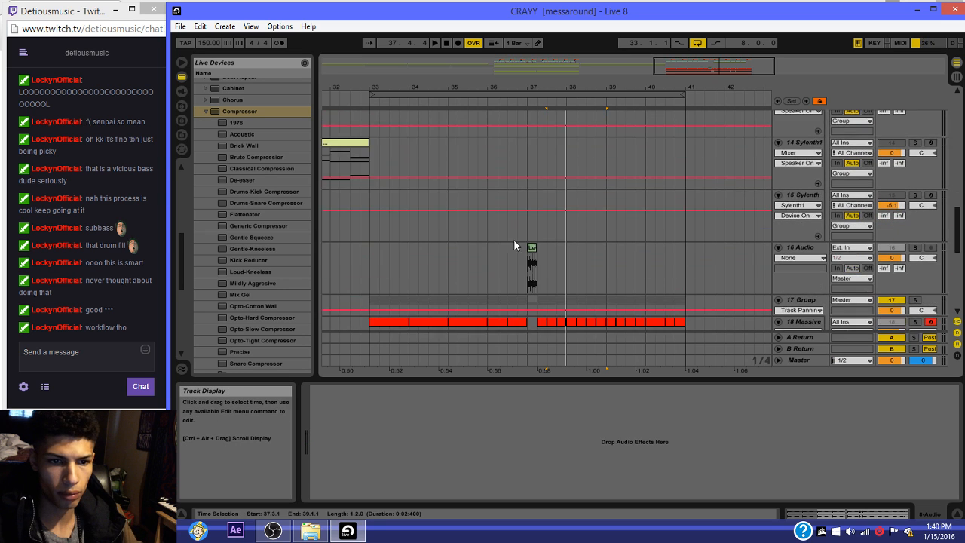
left_click(395, 239)
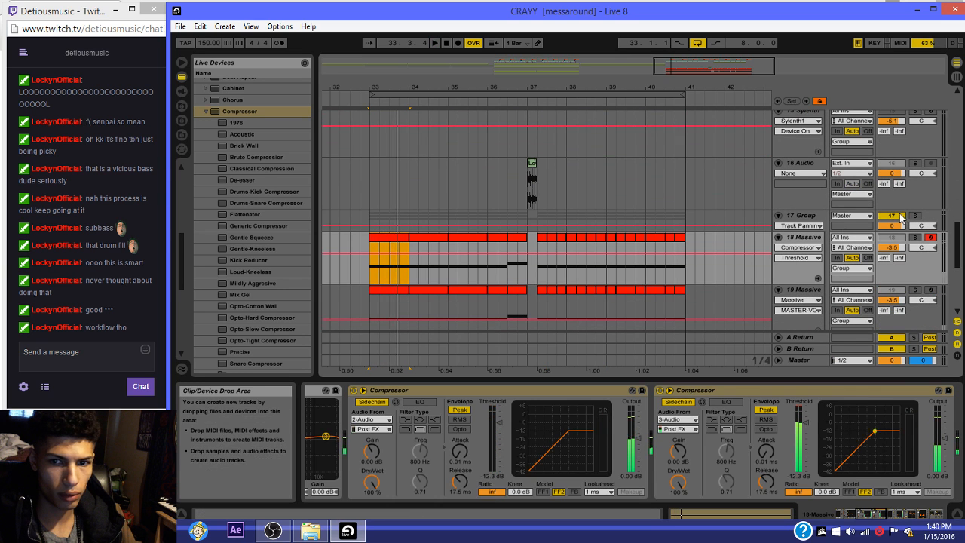
key("space")
left_click(916, 216)
key("space")
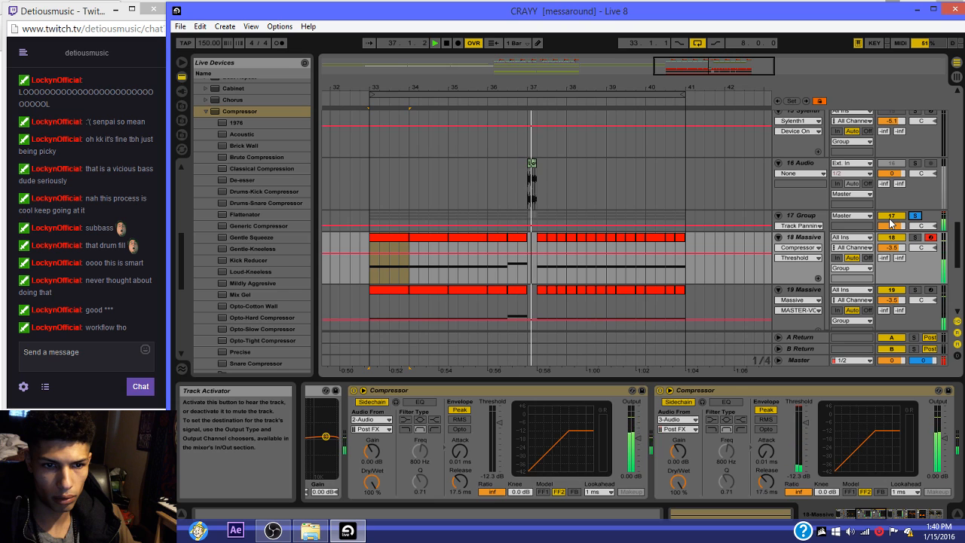
key("space")
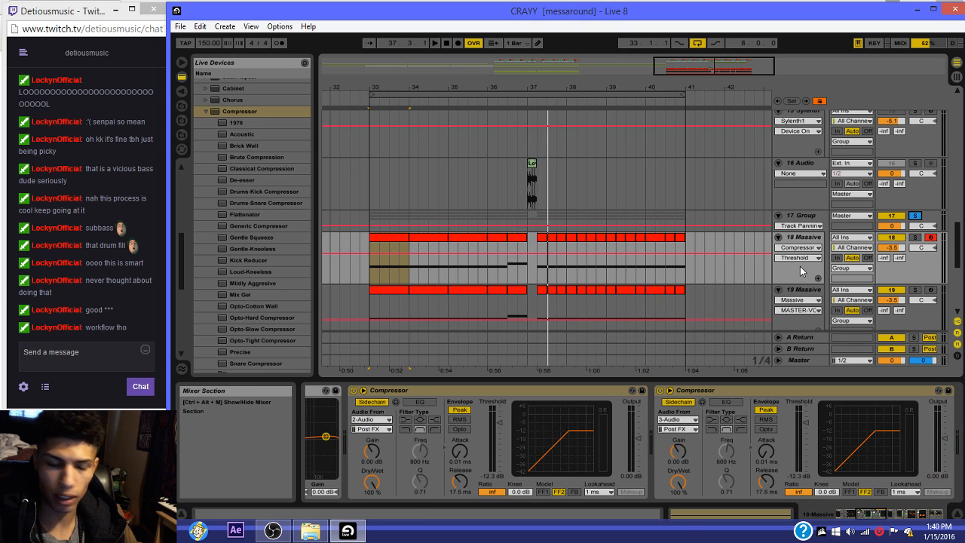
Step: Play test notes on 18 Massive in the C3 to D4 octave and check the start of its device chain
key("z")
key("x")
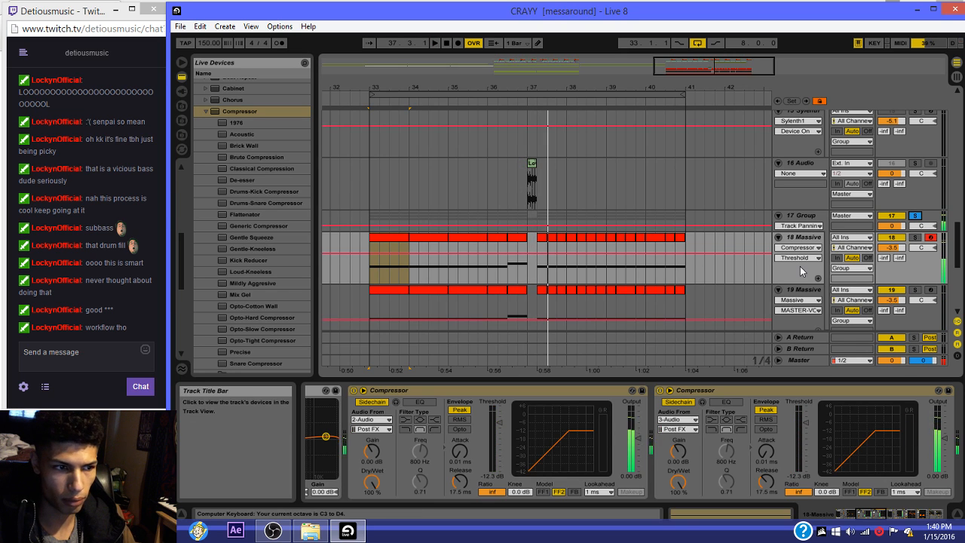
left_click(841, 515)
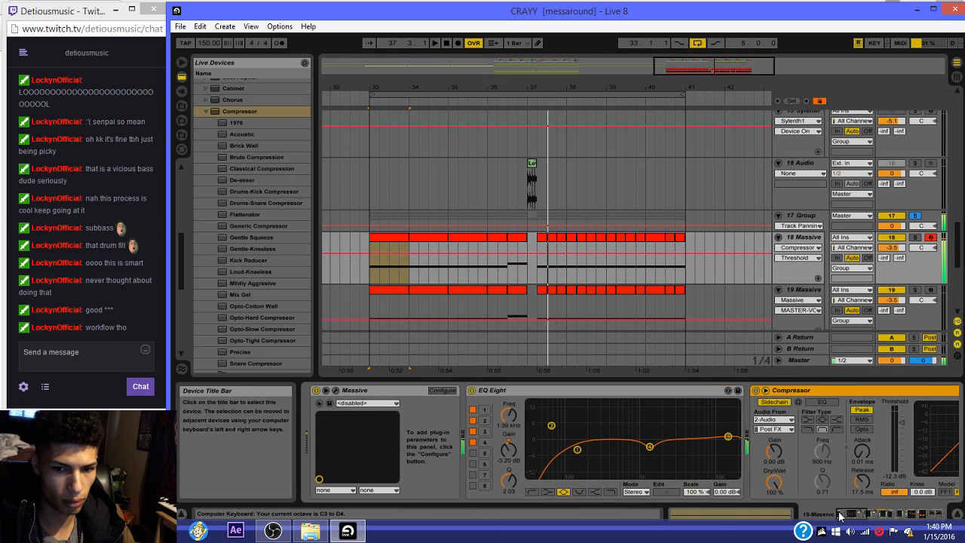
scroll(536, 266, "down", 3)
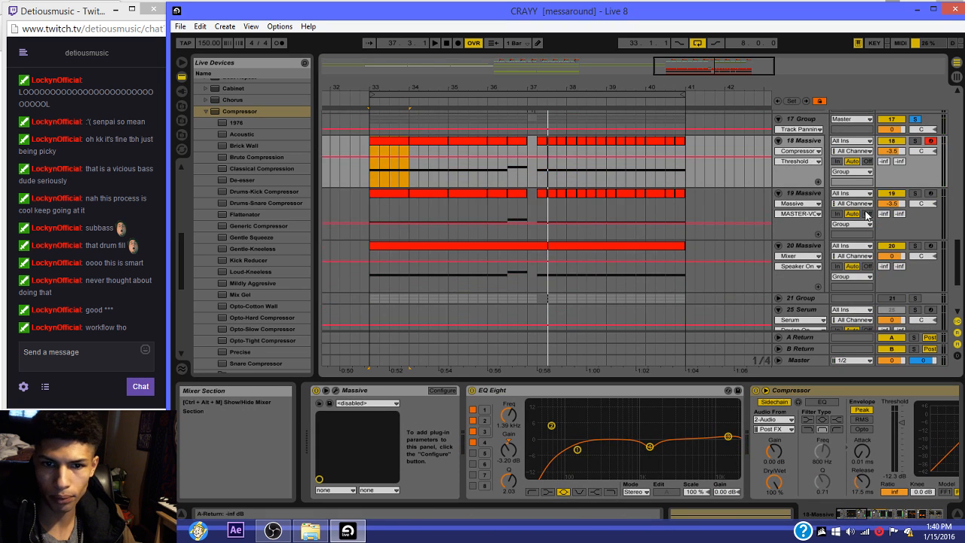
scroll(846, 233, "down", 3)
scroll(847, 233, "up", 2)
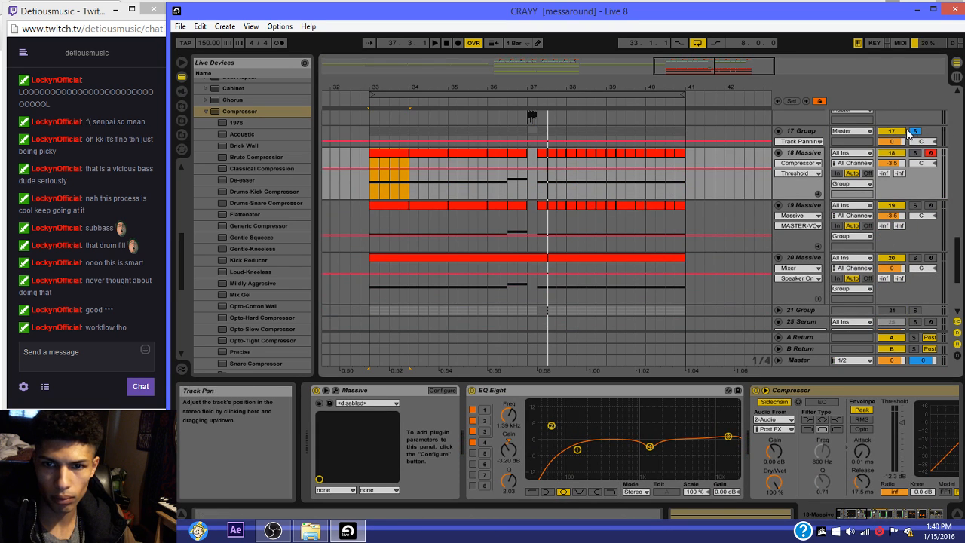
Step: Clear the solo on 17 Group and activate 21 Group
left_click(913, 132)
left_click(801, 206)
scroll(802, 209, "down", 1)
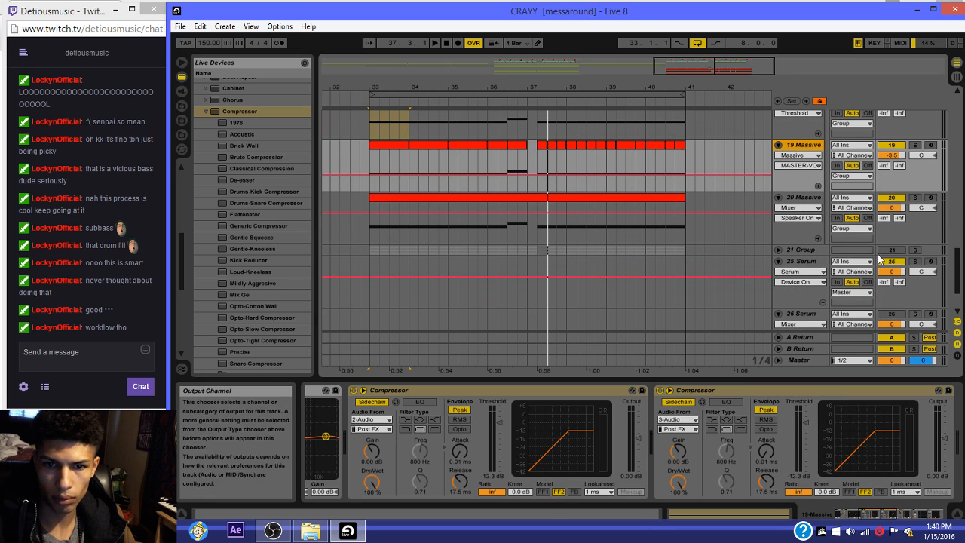
left_click(892, 249)
scroll(801, 281, "down", 1)
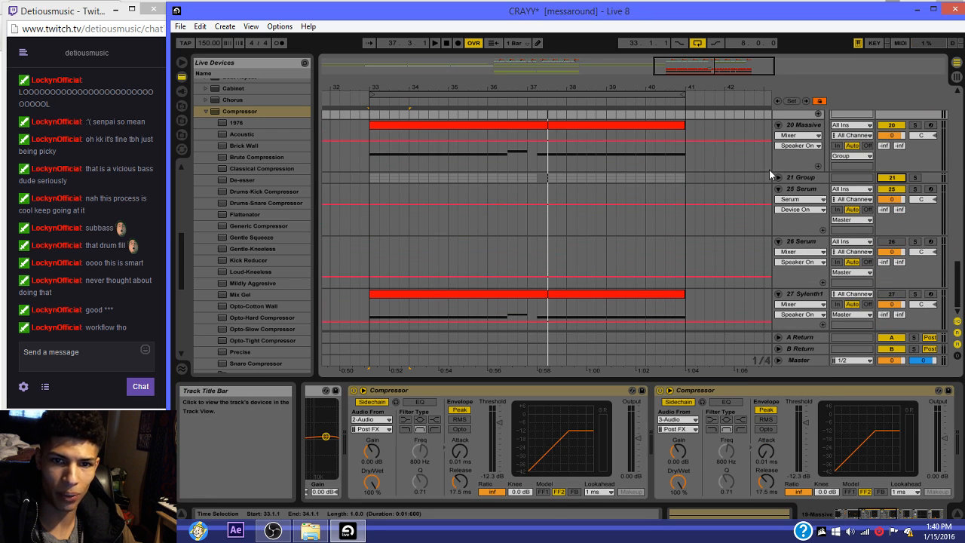
Step: Deactivate 17 Group, and unfold 21 Group to show its tracks with the insert mark at bar 33
scroll(777, 192, "up", 3)
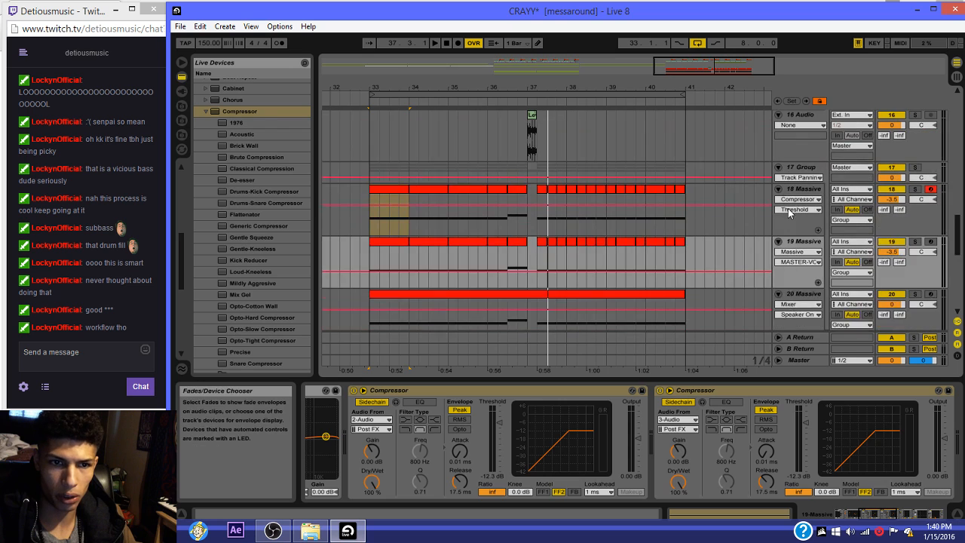
scroll(789, 213, "up", 1)
left_click(898, 204)
scroll(784, 223, "down", 1)
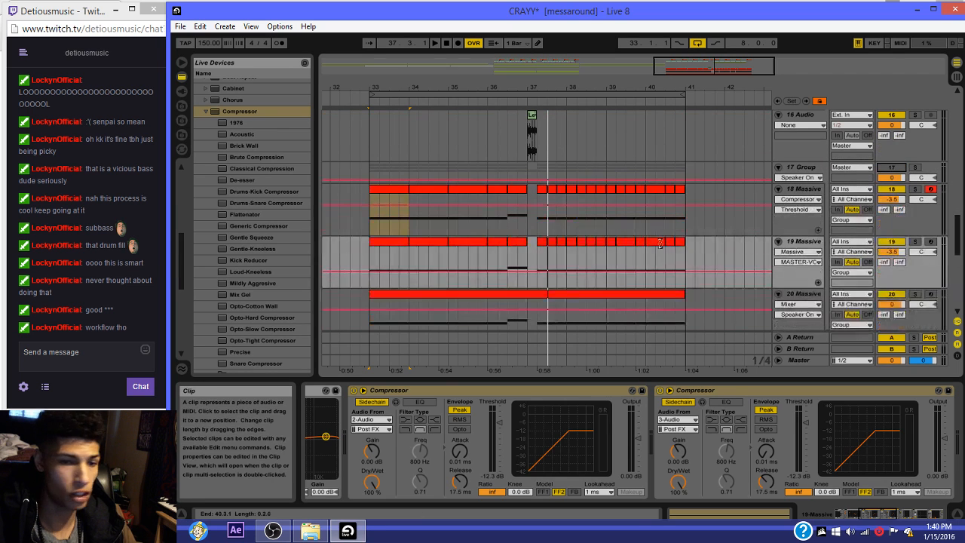
left_click(372, 218)
scroll(453, 279, "down", 3)
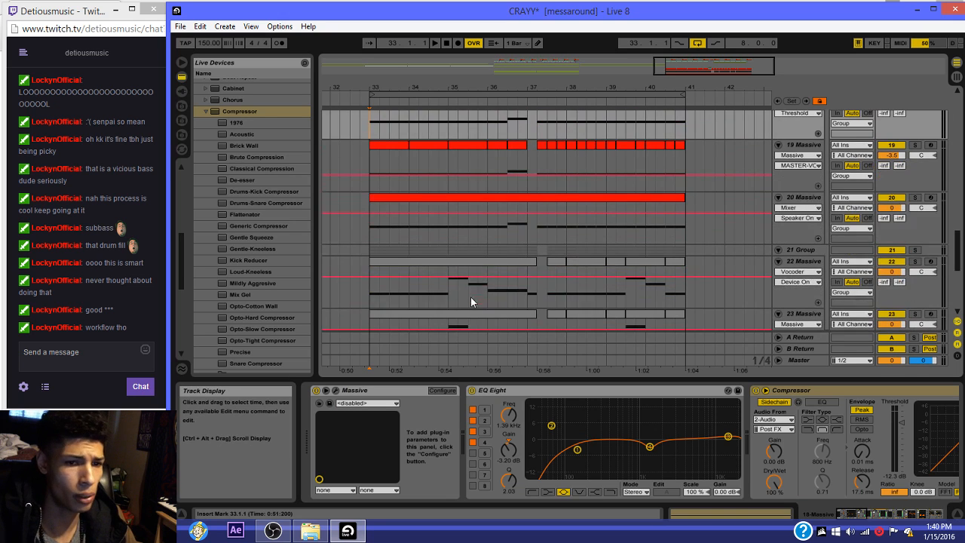
Step: Examine the clips and device chains of 22 Massive and 23 Massive inside 21 Group
left_click(470, 302)
scroll(480, 265, "up", 3)
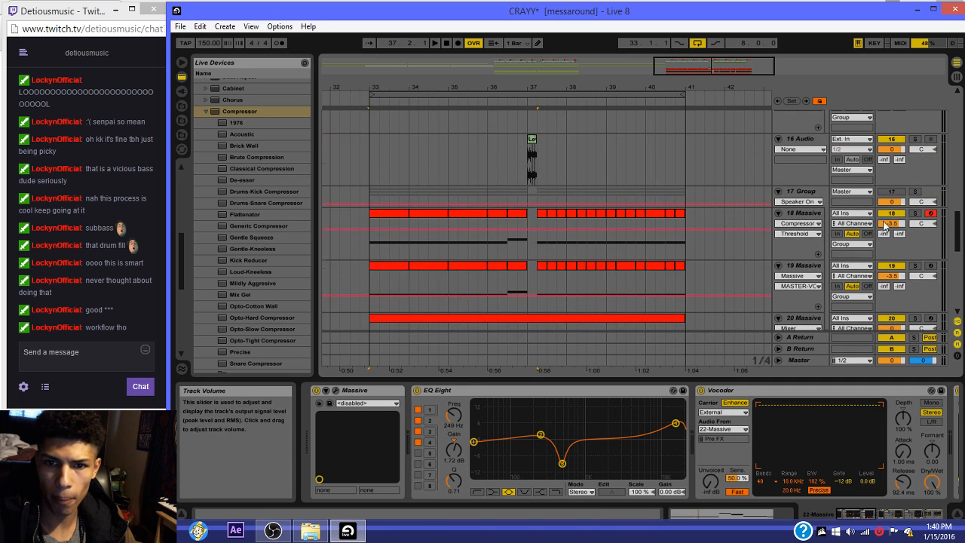
scroll(626, 265, "down", 6)
left_click(626, 265)
left_click(705, 211)
left_click(754, 243)
scroll(736, 261, "down", 1)
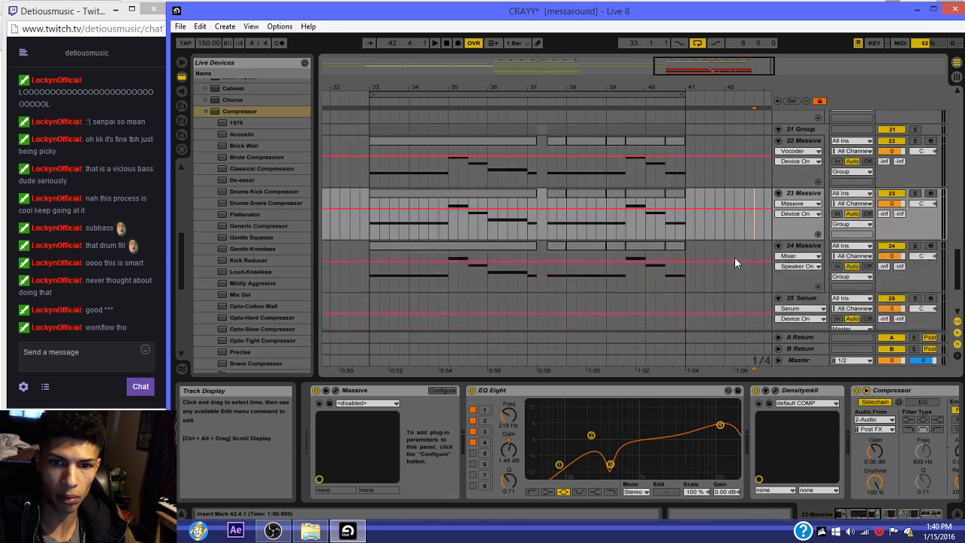
Step: Compare the device chains of 24 Massive, 22 Massive and 23 Massive inside 21 Group
left_click(737, 258)
left_click(726, 227)
left_click(724, 252)
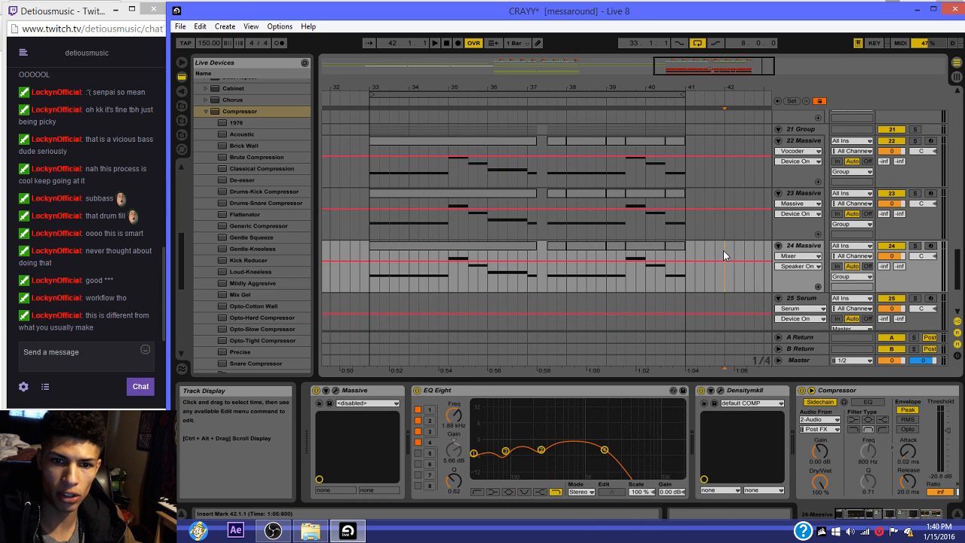
left_click(714, 195)
left_click(713, 178)
left_click(715, 212)
Step: Examine the device chains of 18 Massive, 19 Massive and 20 Massive inside 17 Group
scroll(711, 202, "up", 2)
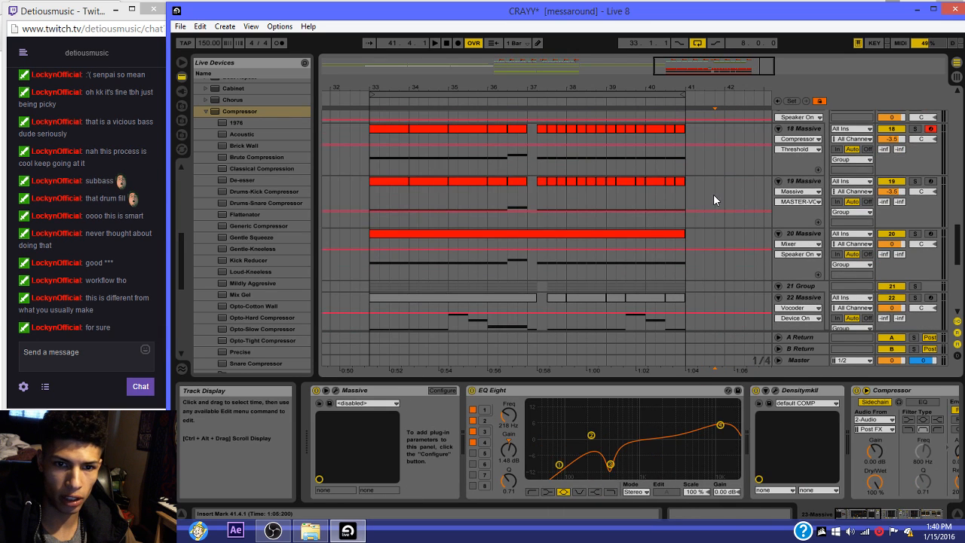
left_click(714, 193)
left_click(711, 153)
left_click(709, 203)
left_click(714, 242)
left_click(715, 203)
left_click(712, 144)
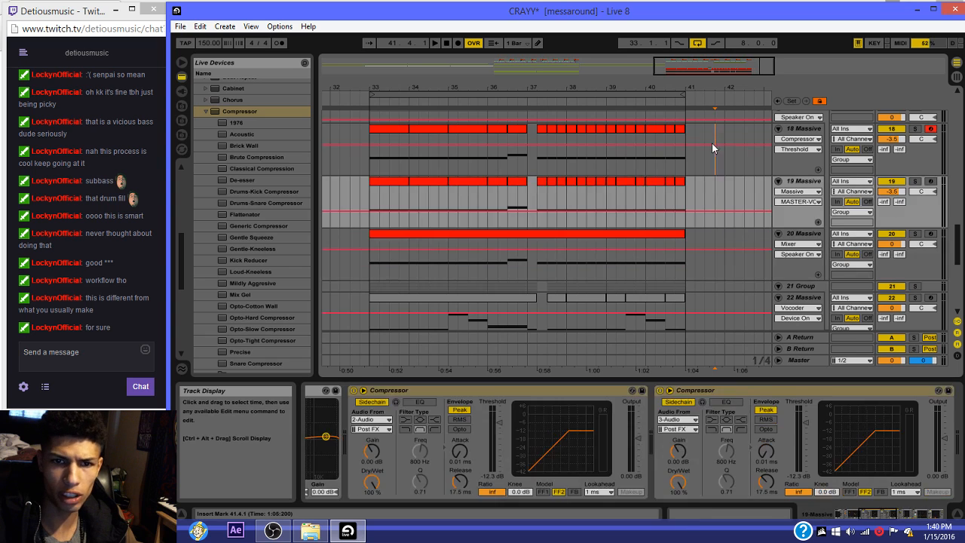
left_click(715, 244)
Step: Select the first 22 Massive clip and play the drop from bar 33 to hear 21 Group's layers
scroll(716, 267, "down", 4)
left_click(502, 117)
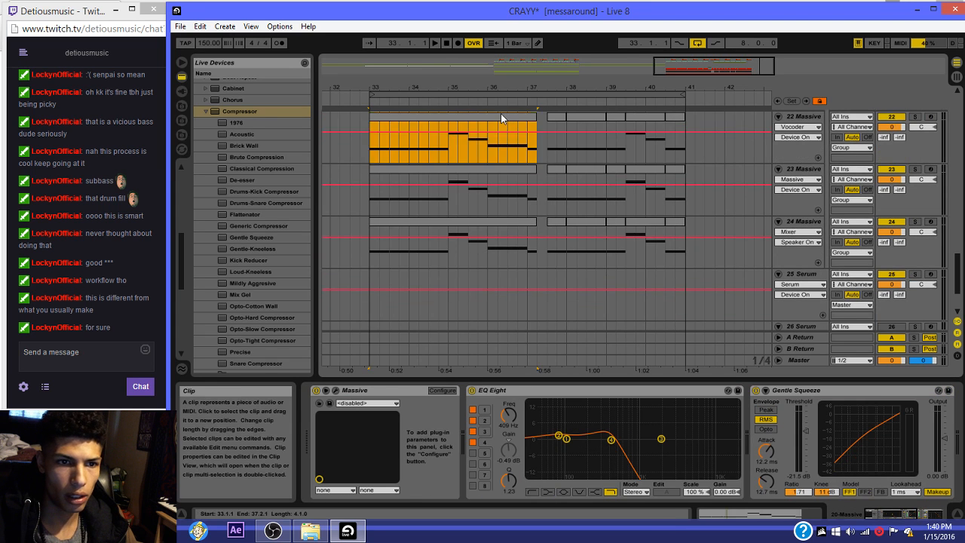
scroll(520, 125, "up", 1)
key("space")
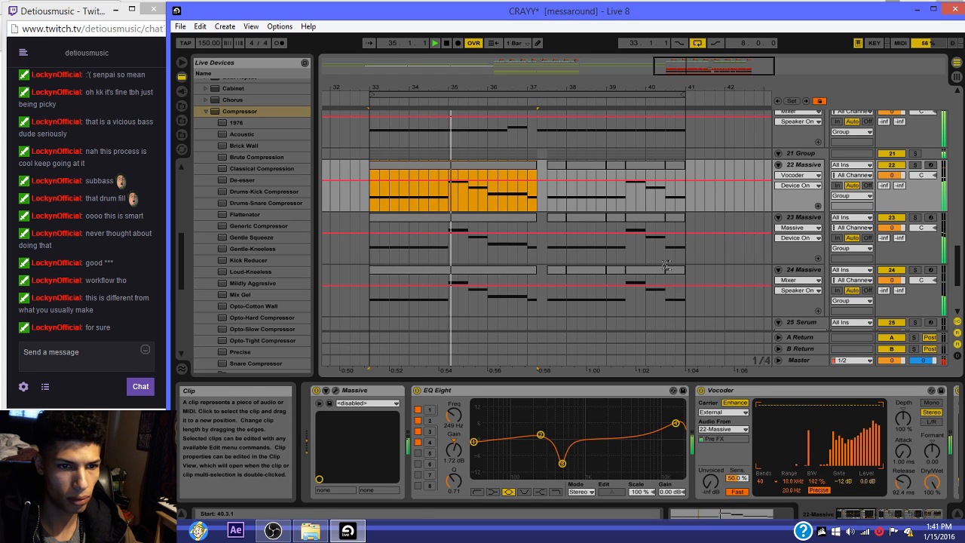
scroll(679, 261, "down", 4)
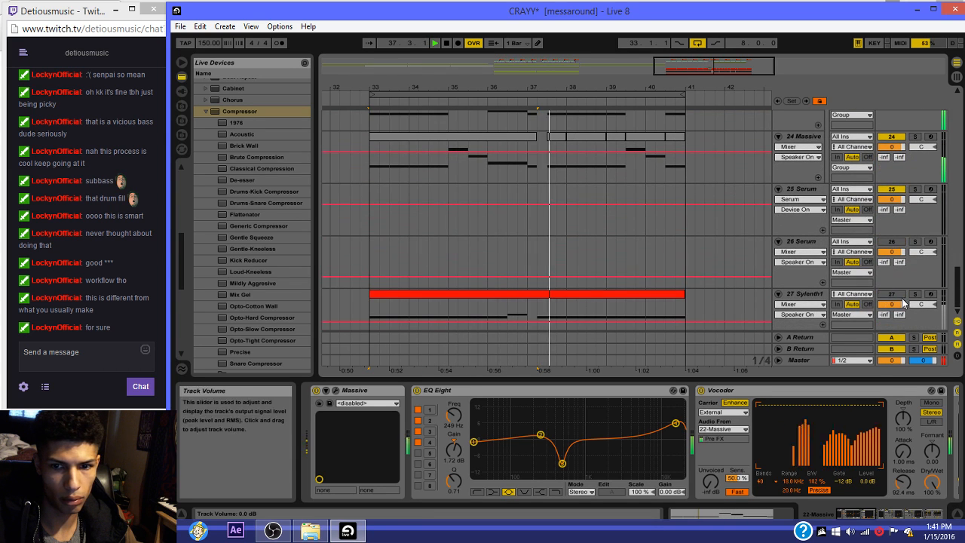
scroll(717, 257, "up", 3)
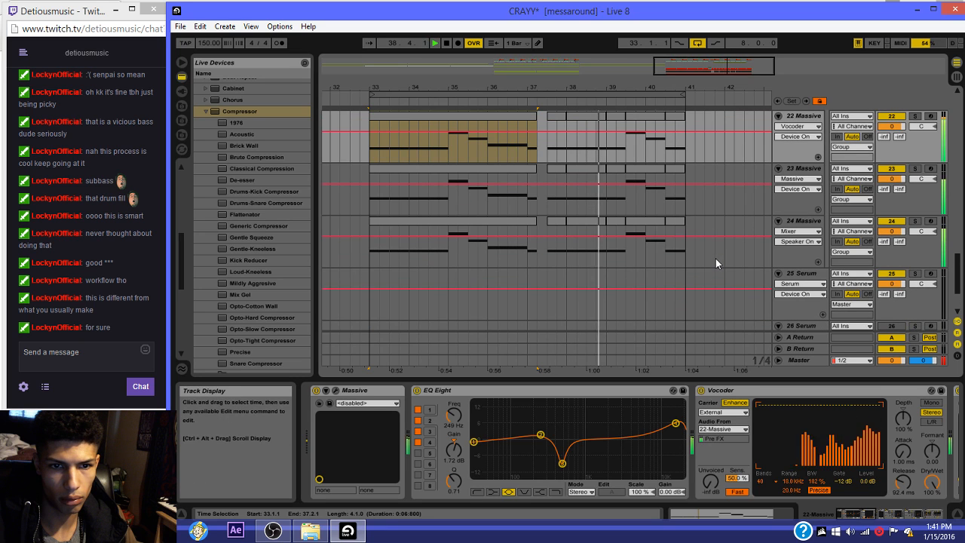
key("space")
scroll(461, 181, "up", 1)
Step: Solo 22 Massive and, in its Massive 5 Perf page, set the ratio to 2/12 and raise XFade Seq to maximum
left_click(476, 183)
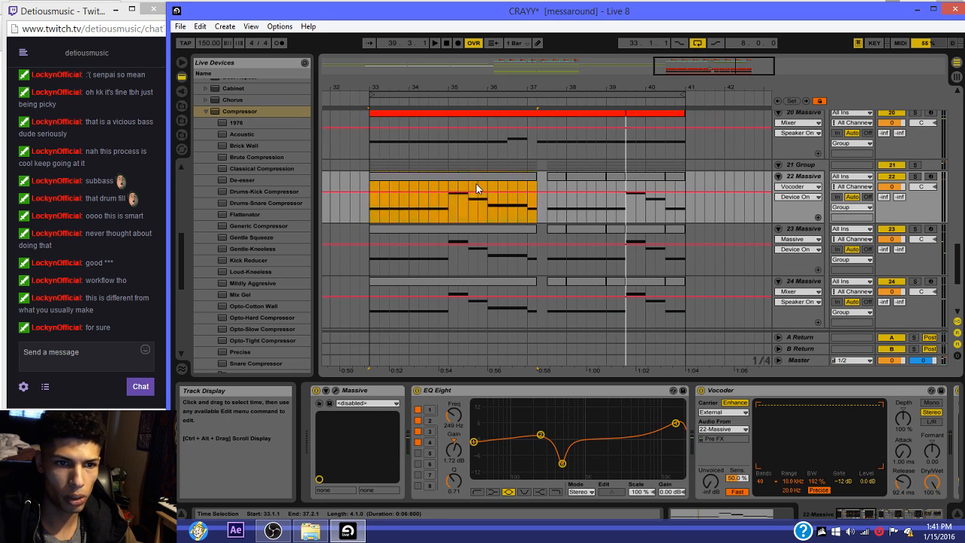
left_click(915, 177)
left_click(433, 180)
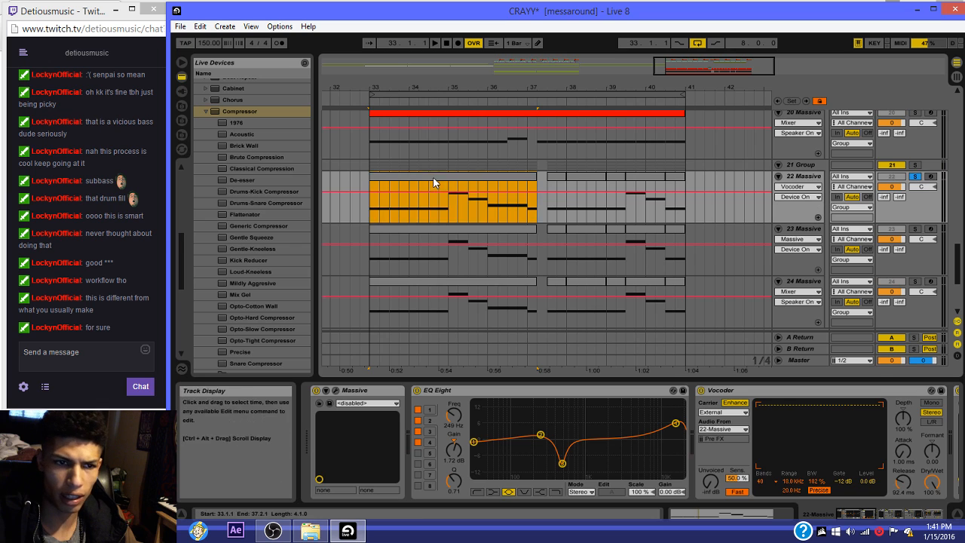
left_click(335, 391)
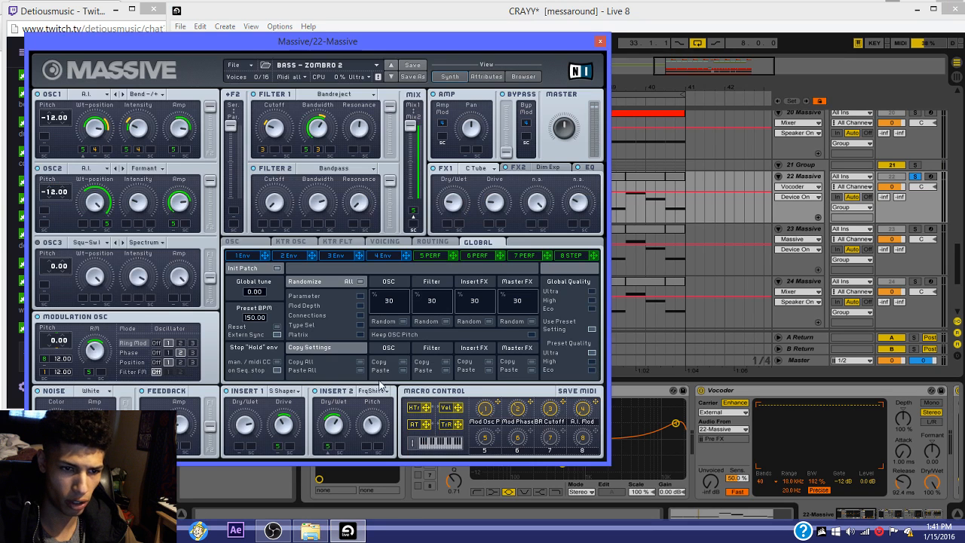
left_click(432, 255)
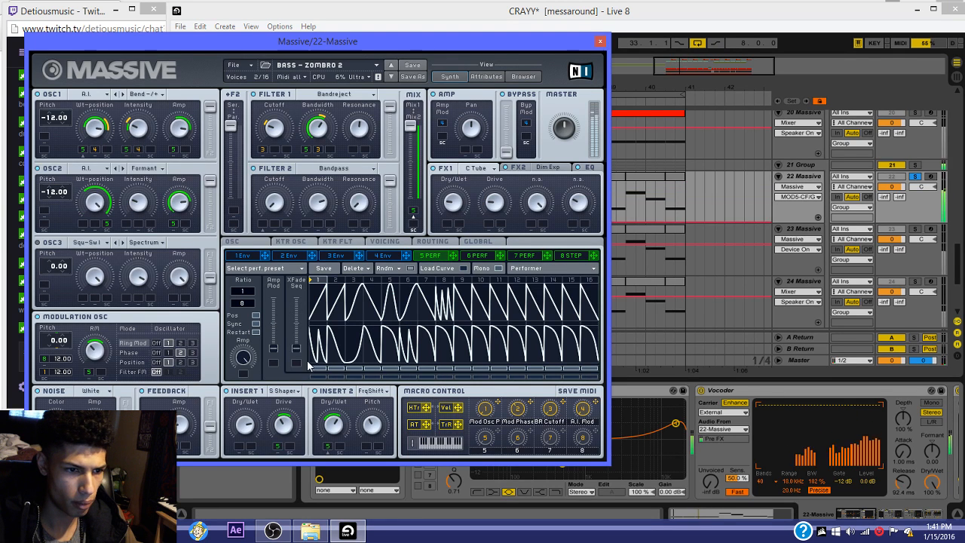
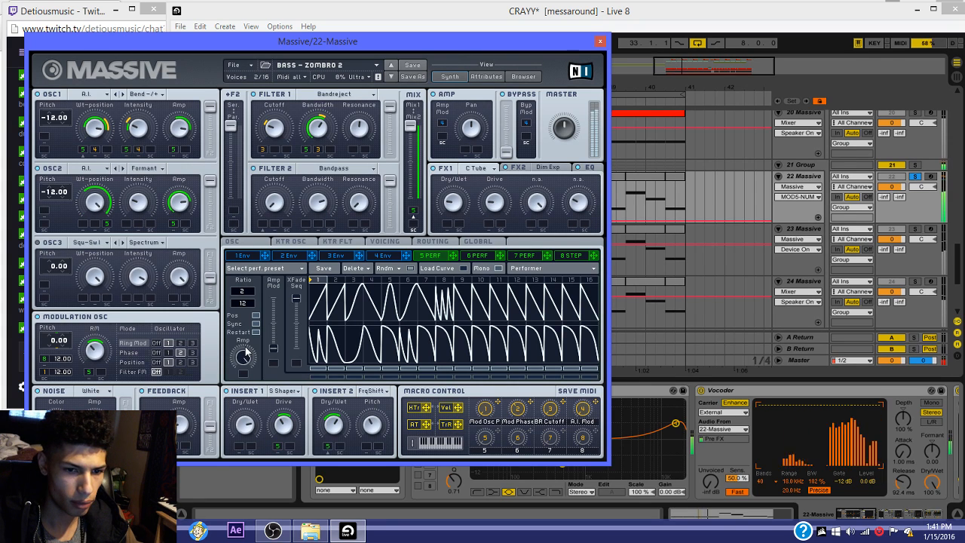
left_click(600, 41)
Step: Solo 23 Massive and, in its Massive 5 Perf page, set the ratio to 1/4 and raise XFade Seq to maximum
left_click(519, 229)
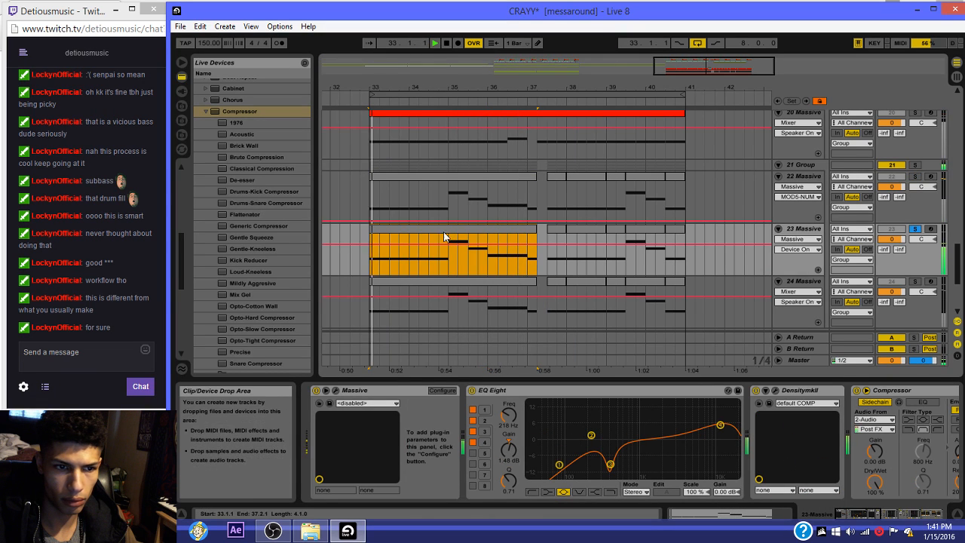
left_click(329, 403)
left_click(438, 256)
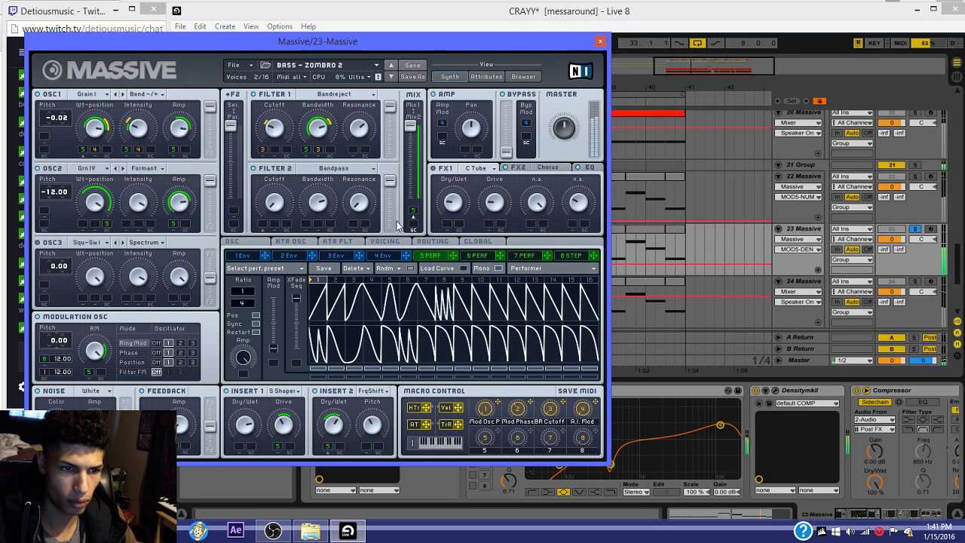
left_click(601, 42)
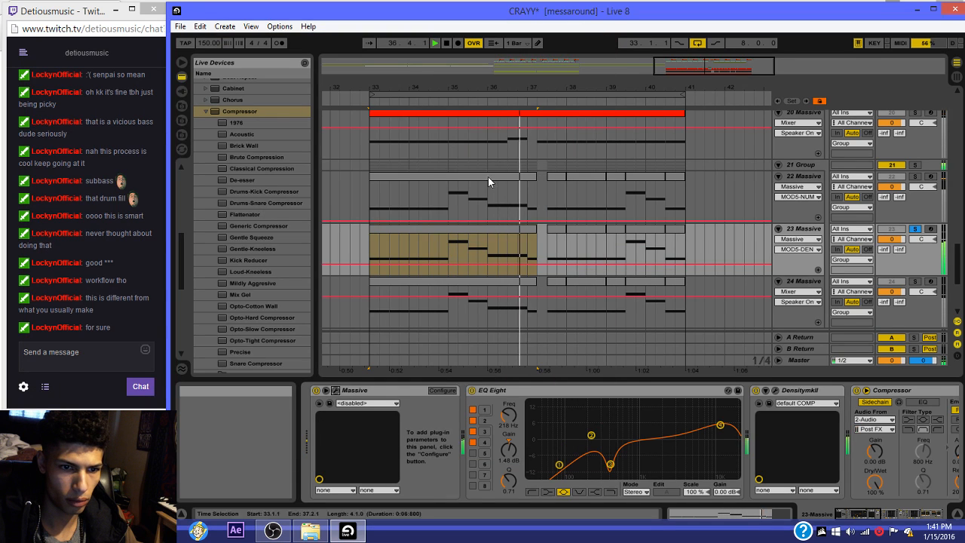
Step: Solo 22 Massive again and check the 5 Perf ratio in its Massive
left_click(432, 202)
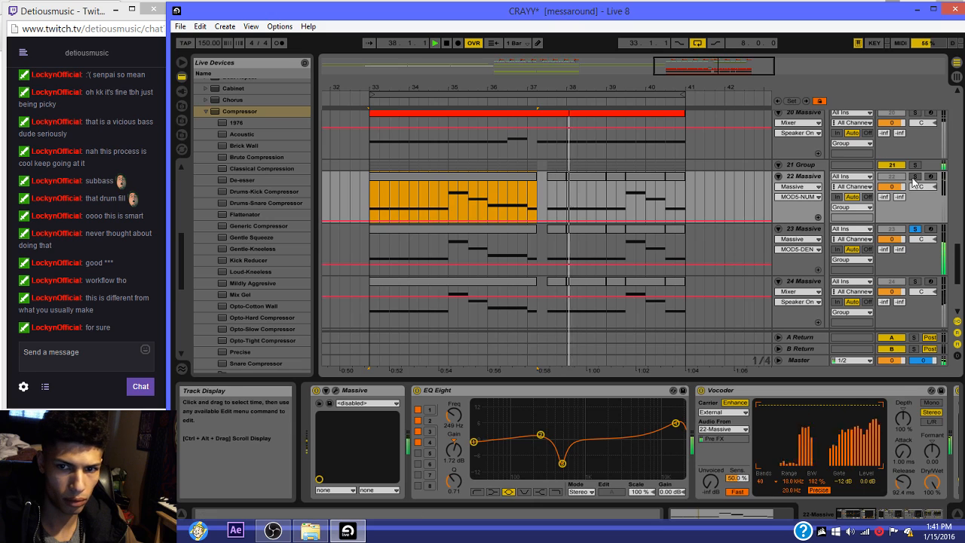
left_click(335, 394)
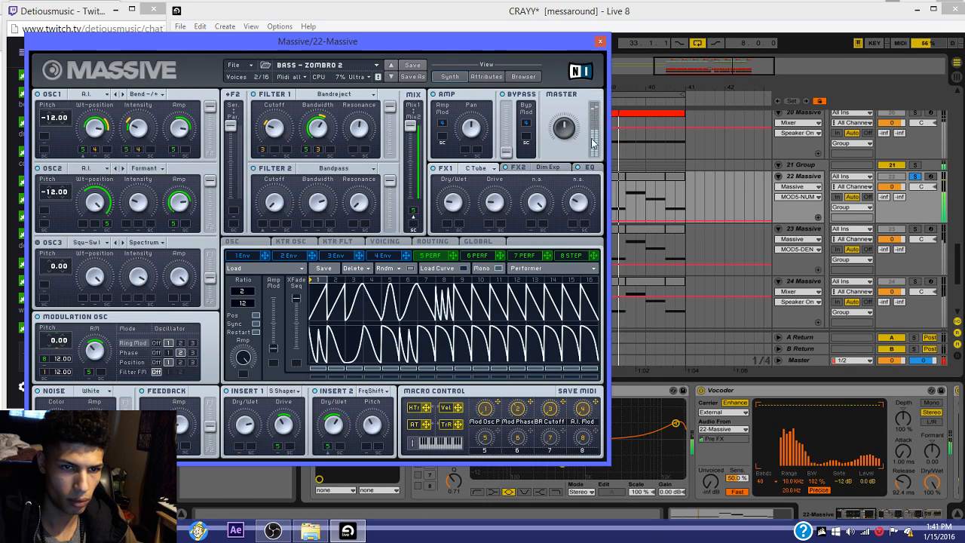
left_click(601, 40)
Step: Set the 5 Perf ratio of 23 Massive's synth to 2/12 and close its plug-in window
left_click(815, 233)
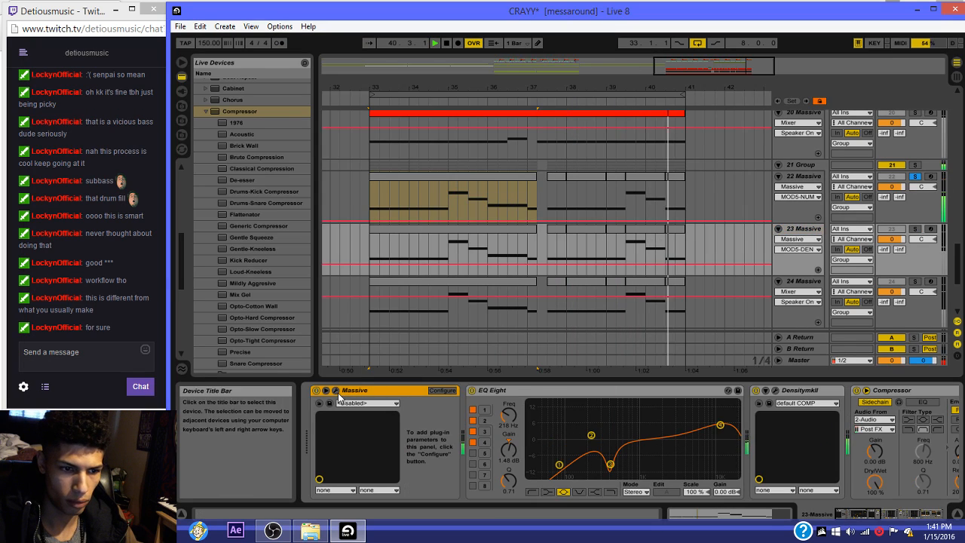
left_click(335, 391)
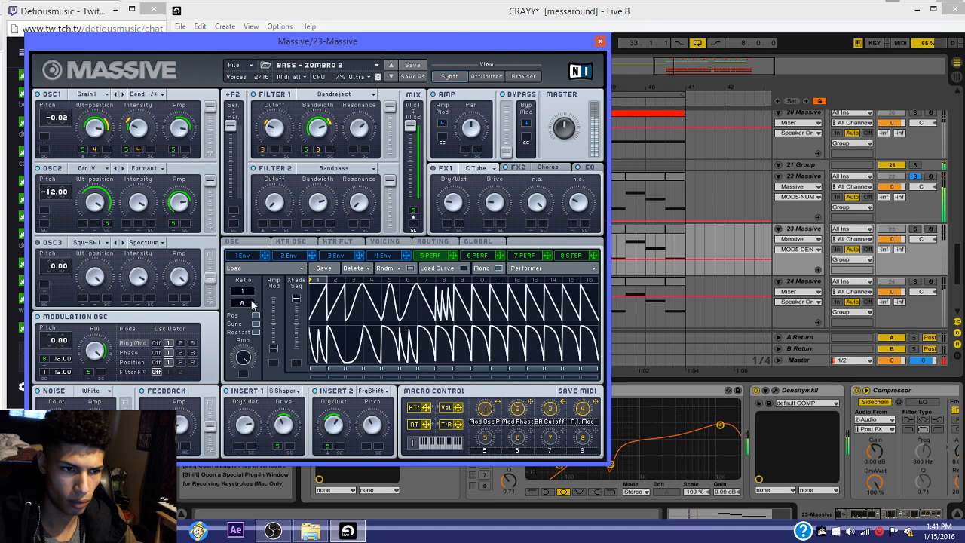
left_click(746, 189)
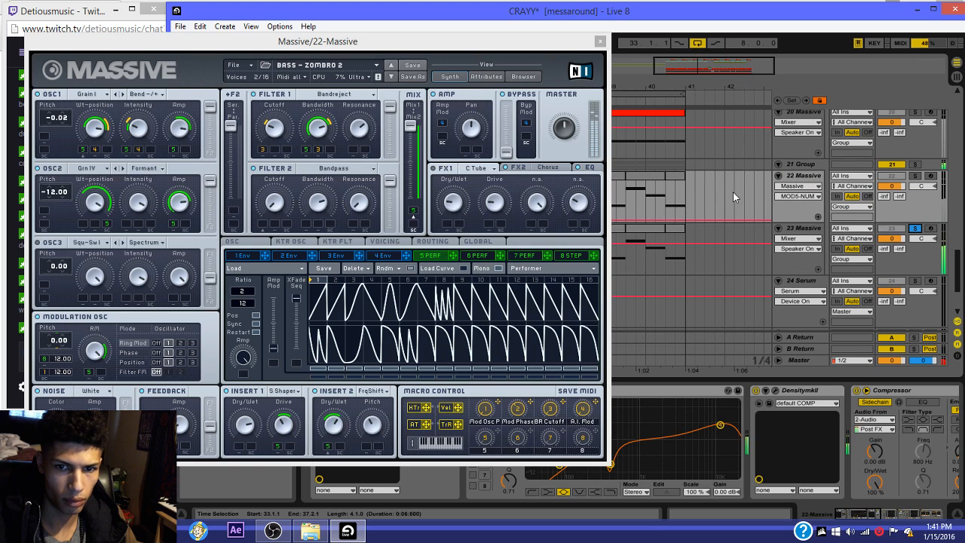
left_click(601, 41)
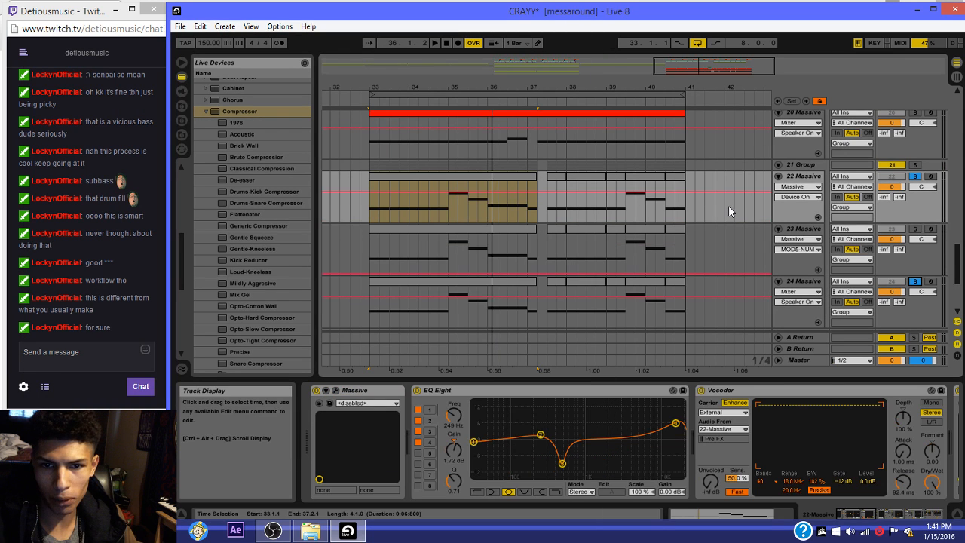
Step: Play the bass from bar 33 and solo 21 Group as a whole
key("space")
left_click(461, 178)
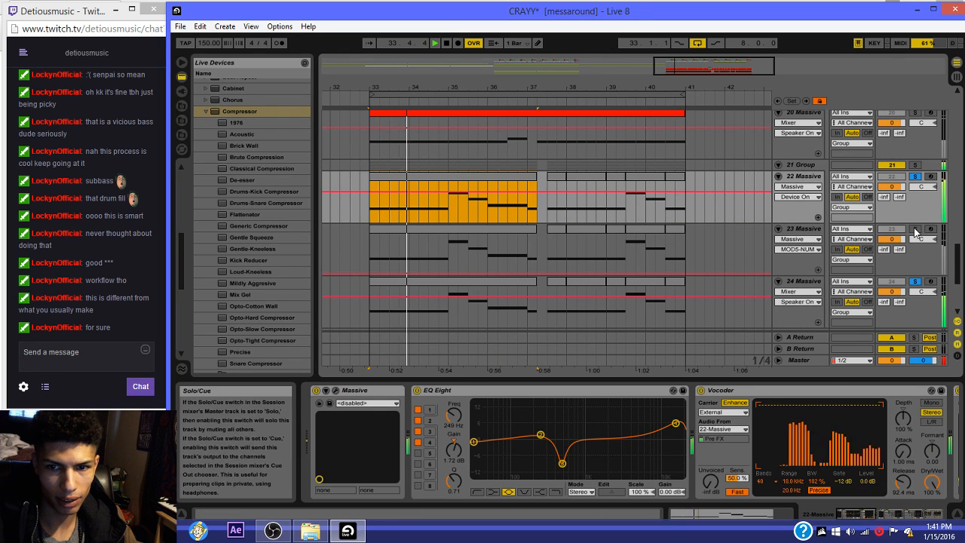
left_click(916, 165)
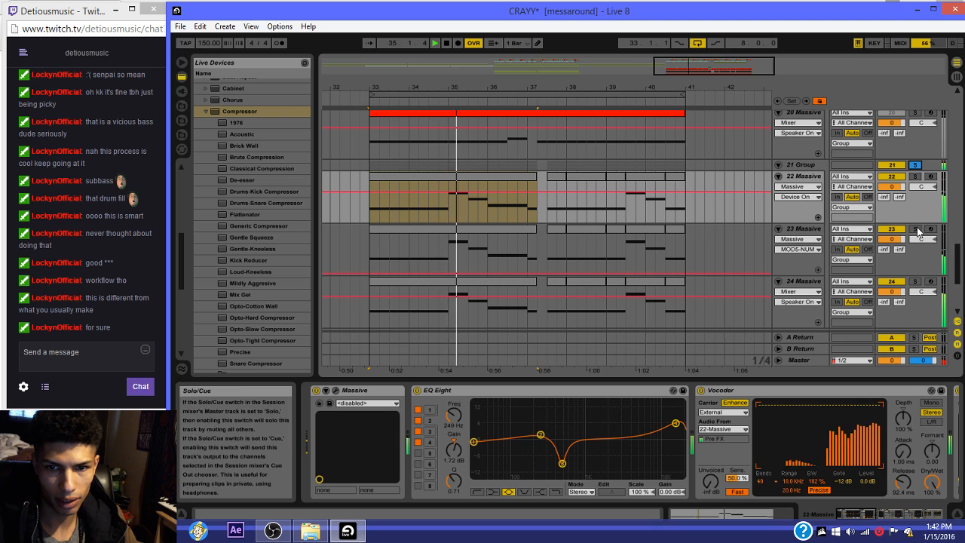
Step: Open 24 Massive's synth and set its 5 Perf ratio to 2/12 with XFade Seq at maximum
left_click(387, 319)
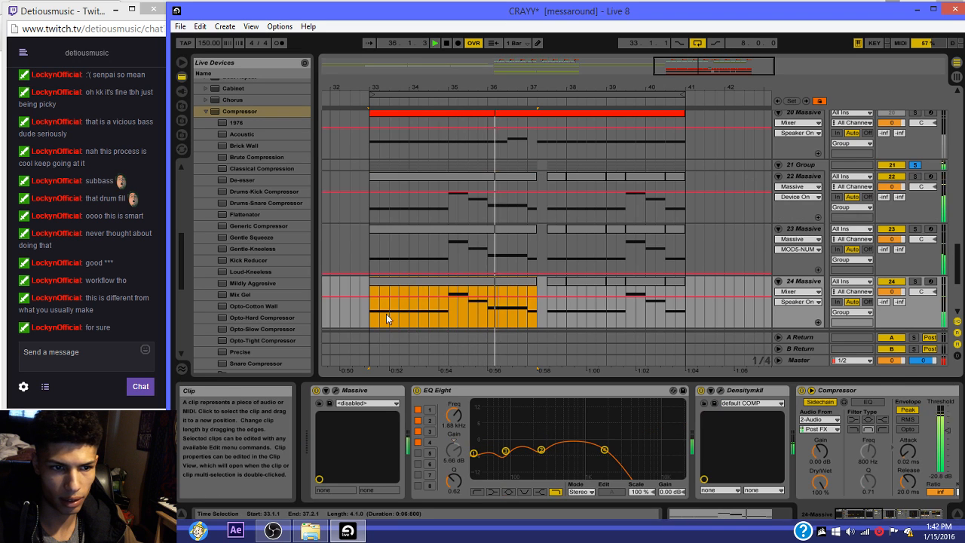
left_click(336, 390)
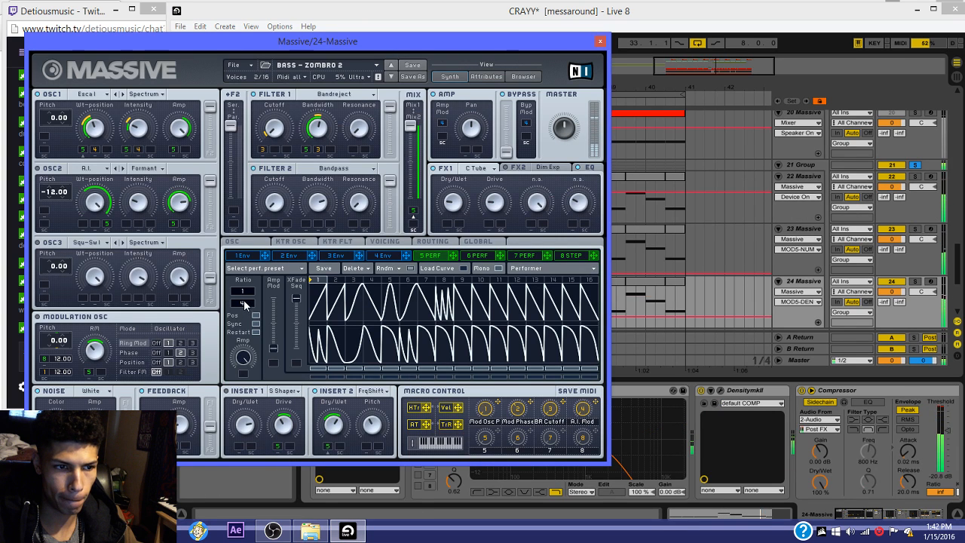
scroll(250, 303, "up", 4)
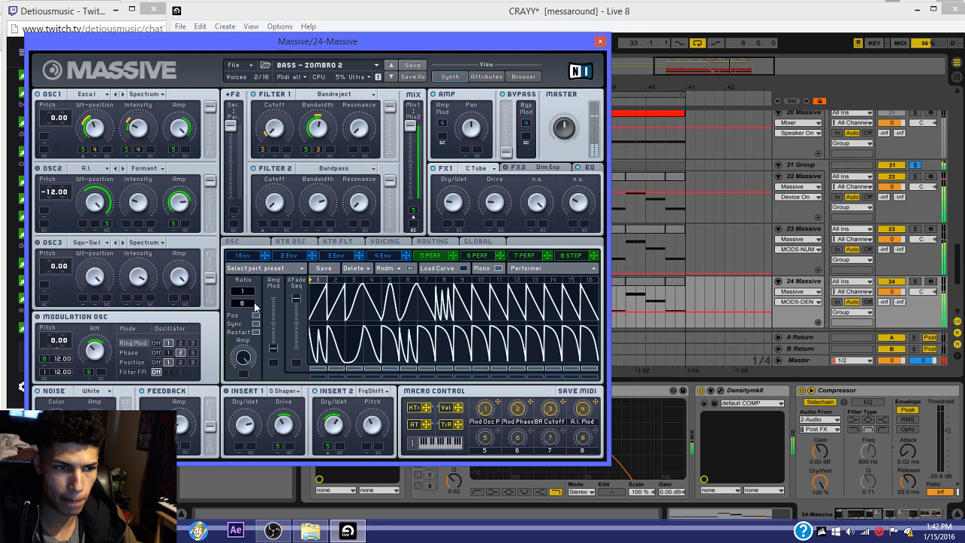
left_click_drag(253, 305, 251, 291)
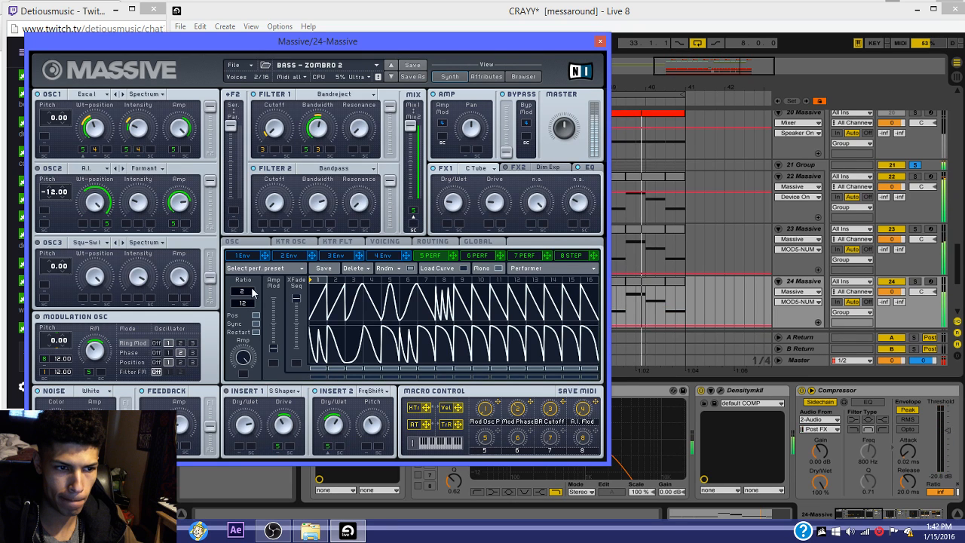
left_click(600, 42)
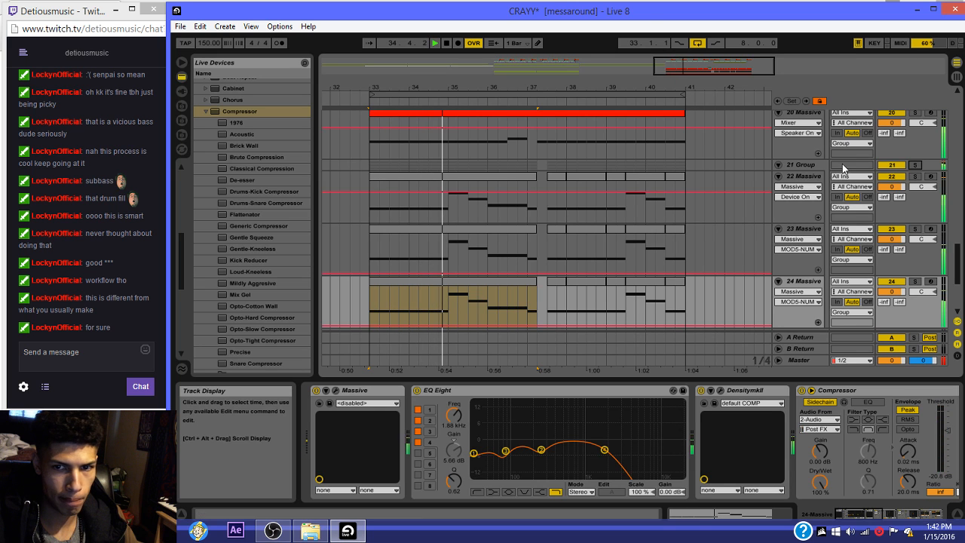
Step: Switch off 21 Group, activate 17 Group, and play the drop from bar 33
scroll(695, 191, "up", 4)
left_click(441, 211)
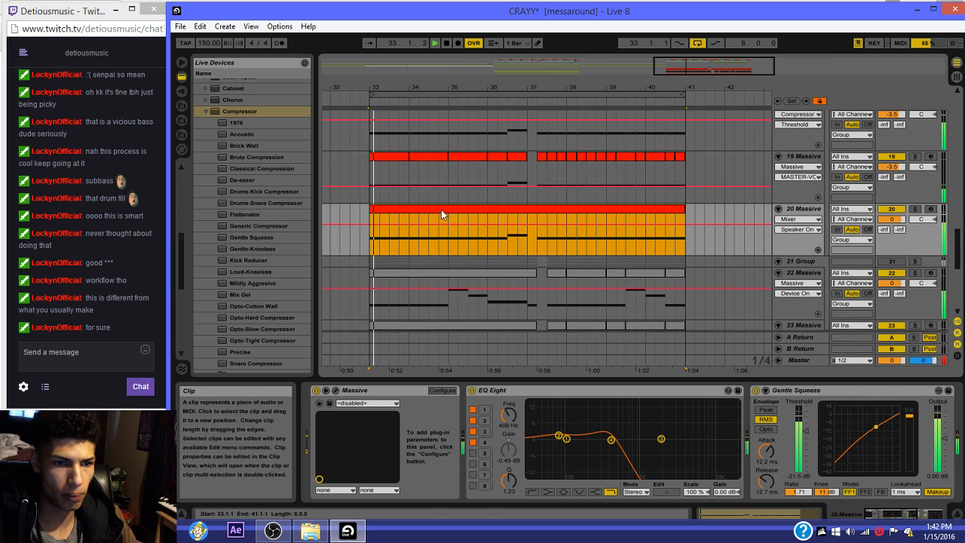
scroll(606, 212, "up", 3)
key("space")
left_click(891, 156)
key("space")
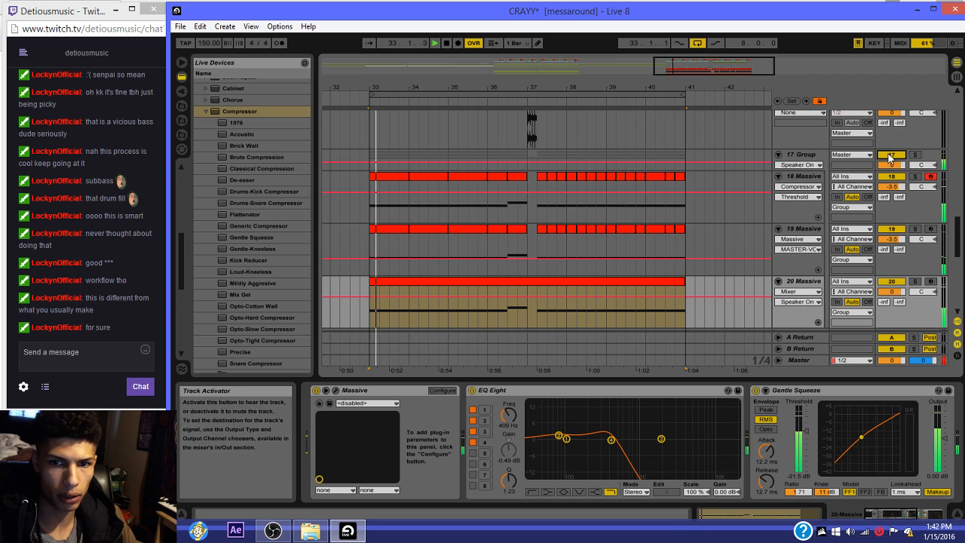
Step: Solo 18 Massive, insert Densitymkll between its EQ Eight and Compressor, and nudge the plug-in's lower Makeup control up
left_click(389, 181)
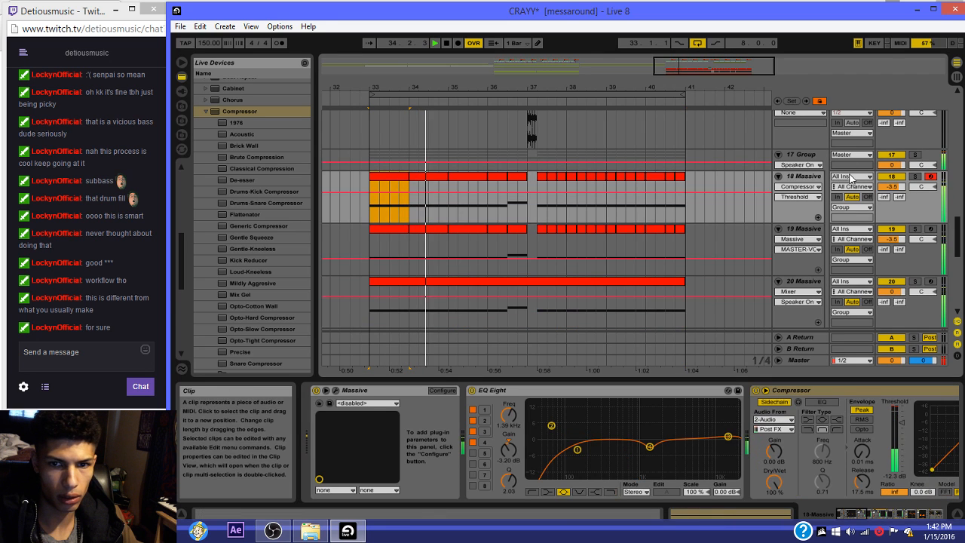
left_click(915, 176)
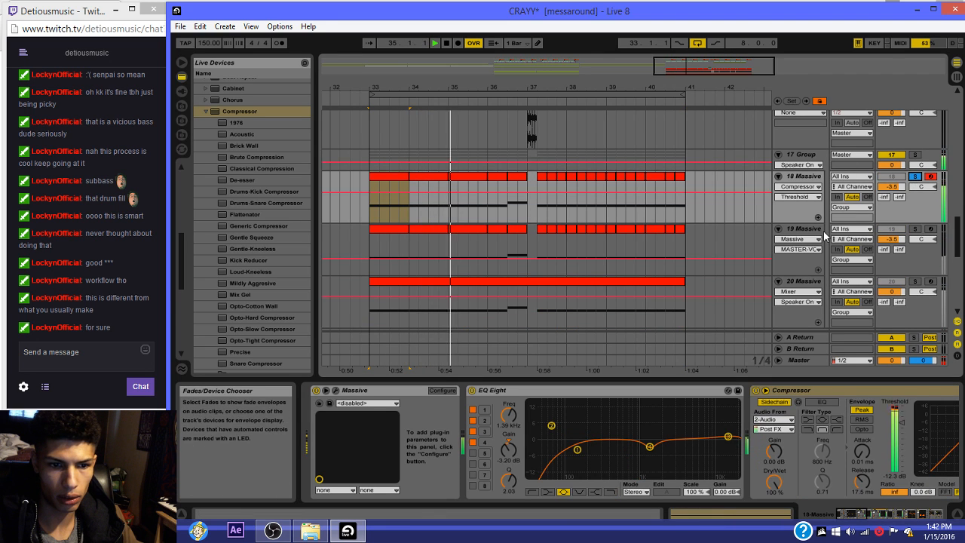
left_click(182, 91)
scroll(253, 158, "down", 5)
left_click_drag(233, 158, 733, 443)
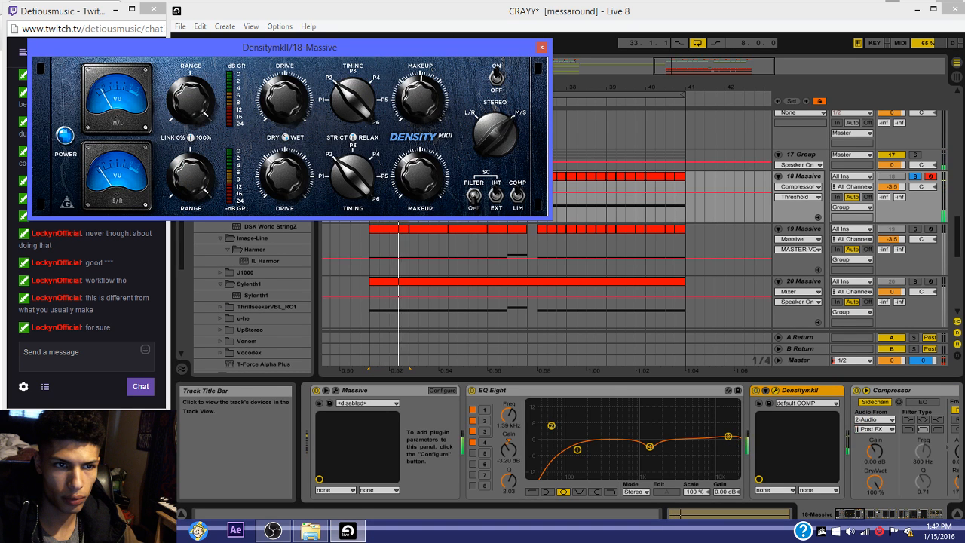
left_click_drag(430, 186, 431, 179)
left_click(542, 46)
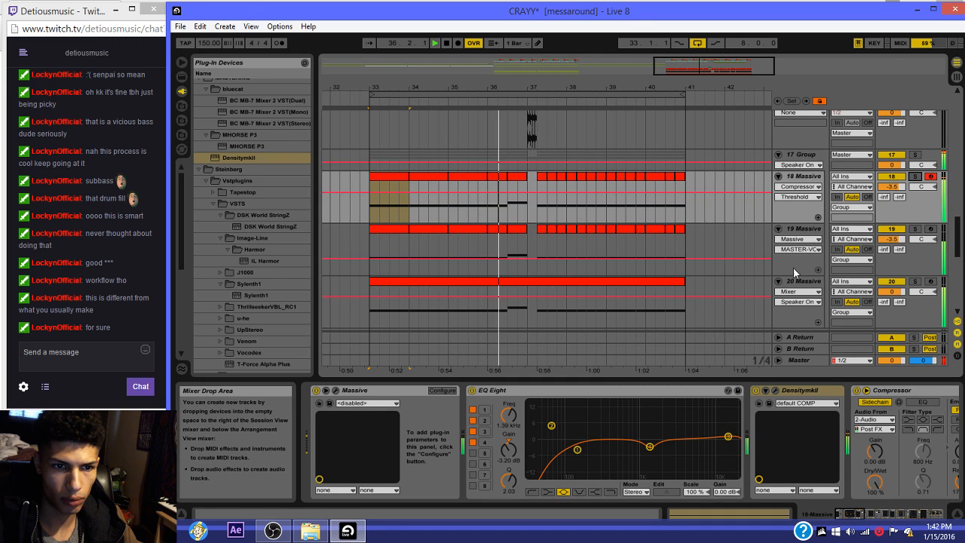
Step: Bring the tracks from 22 Massive down to 26 Serum into view during playback
scroll(794, 273, "down", 5)
scroll(893, 264, "down", 5)
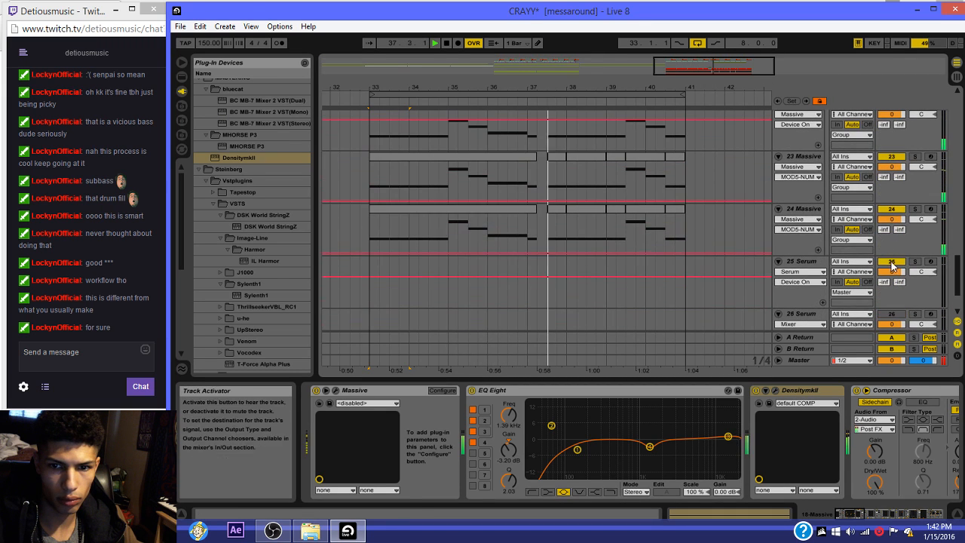
Step: Select the 24 Massive track and replay the drop from bar 33 to hear its bass layers
left_click(802, 209)
scroll(892, 188, "down", 3)
scroll(745, 201, "up", 5)
key("space")
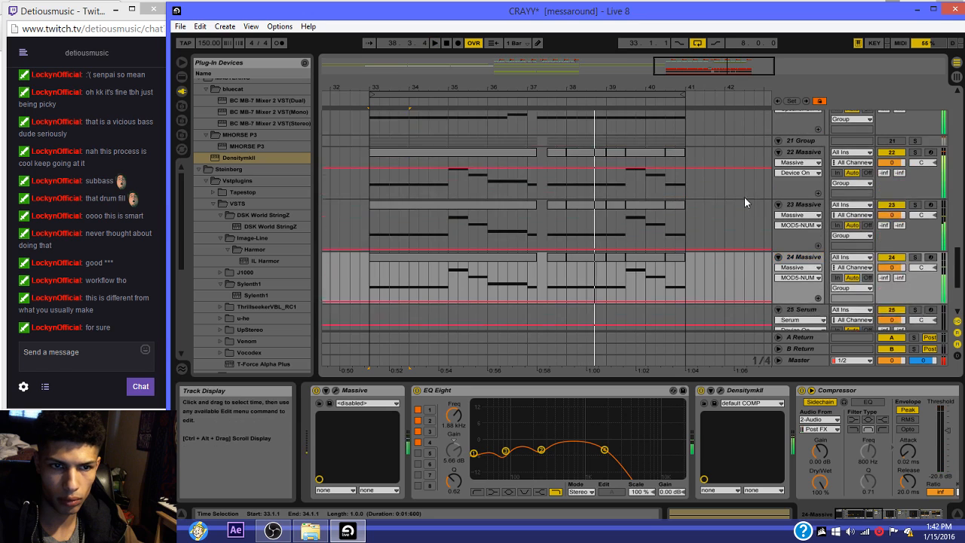
scroll(744, 202, "up", 3)
scroll(897, 210, "up", 1)
key("space")
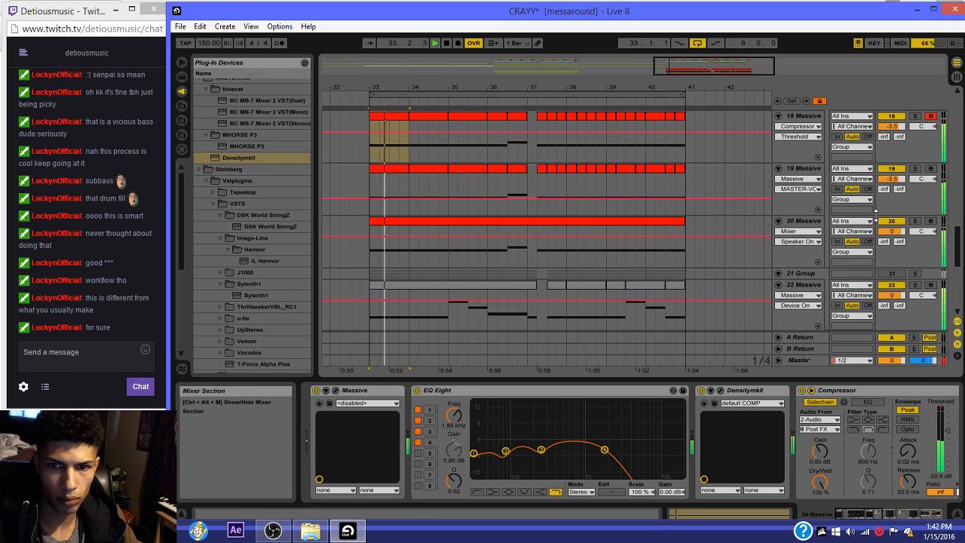
Step: Select the 27 Sylenth1 clip in the drop and reactivate its track during playback
scroll(846, 224, "down", 5)
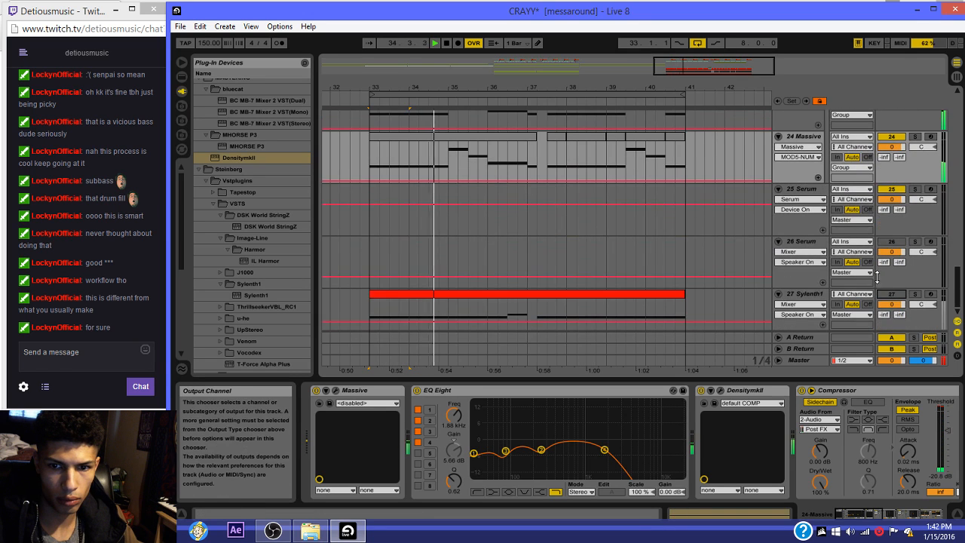
left_click(681, 294)
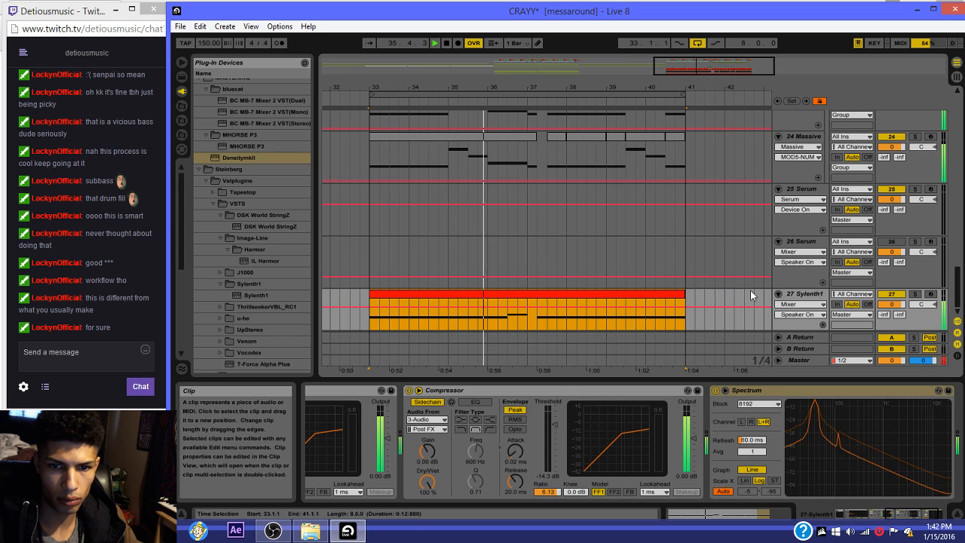
left_click(891, 294)
scroll(712, 243, "up", 3)
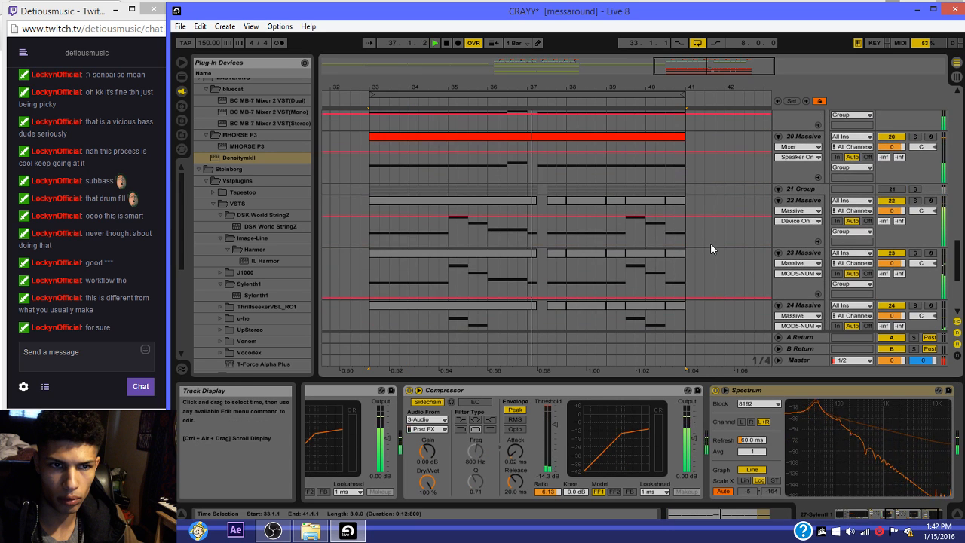
Step: Play the earlier section from bar 17 at the first 22 Massive clip and review the clips on the tracks above
left_click(515, 66)
left_click(568, 201)
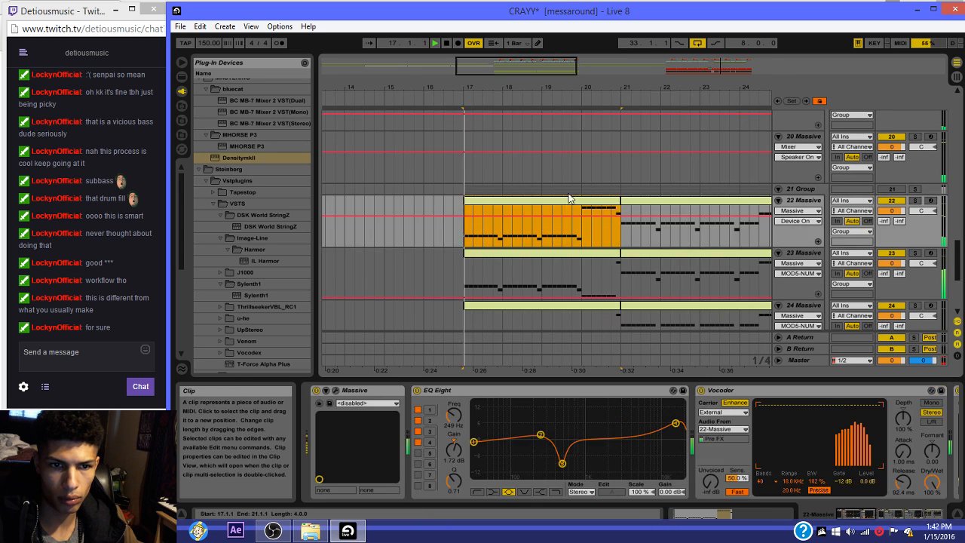
left_click_drag(613, 76, 643, 65)
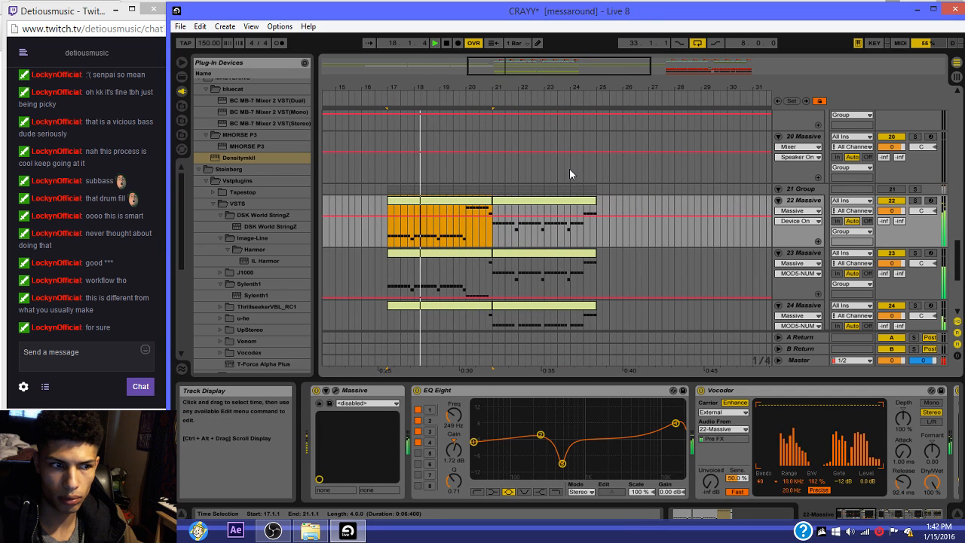
scroll(583, 180, "up", 6)
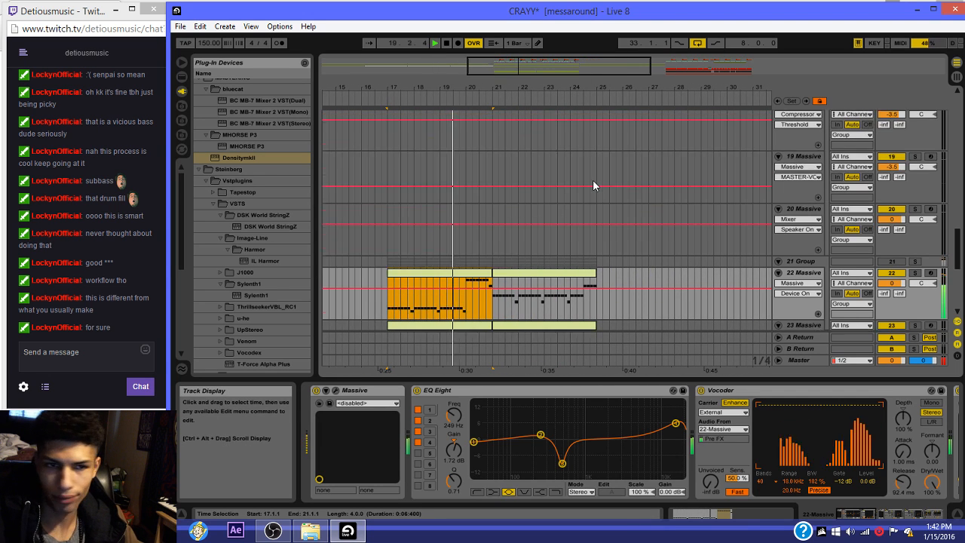
right_click(619, 238)
key("Escape")
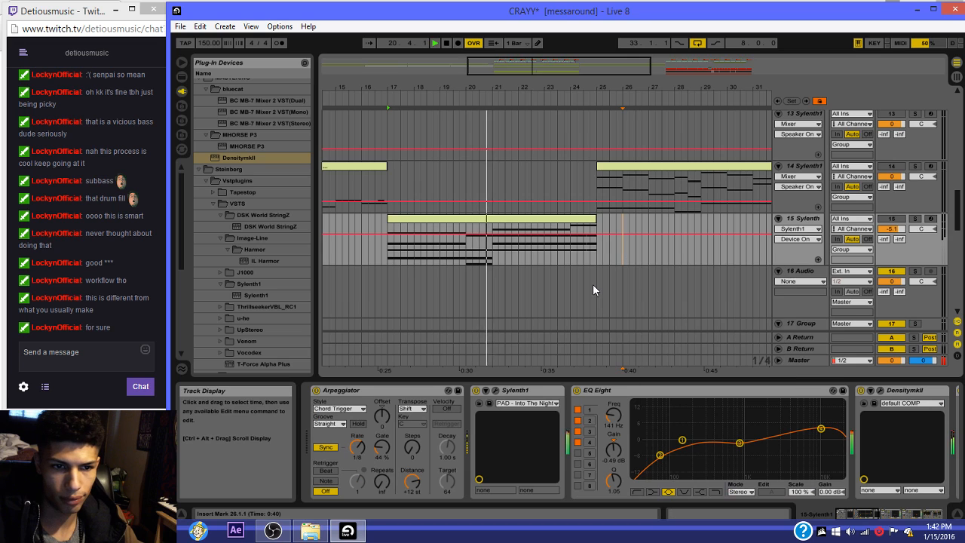
scroll(589, 272, "up", 3)
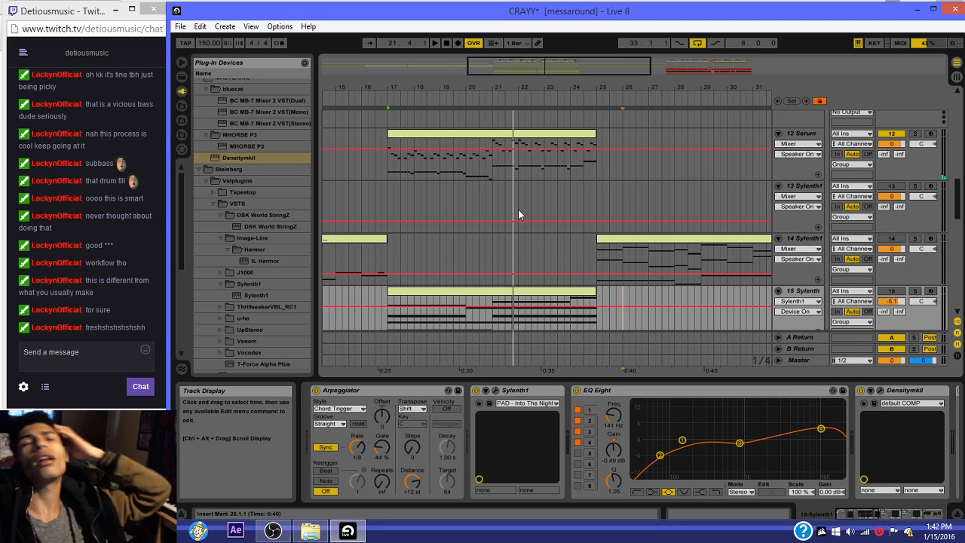
Step: Return to the drop at bars 33 to 41 and set the arrangement grid to 1/2
left_click_drag(517, 89, 273, 82)
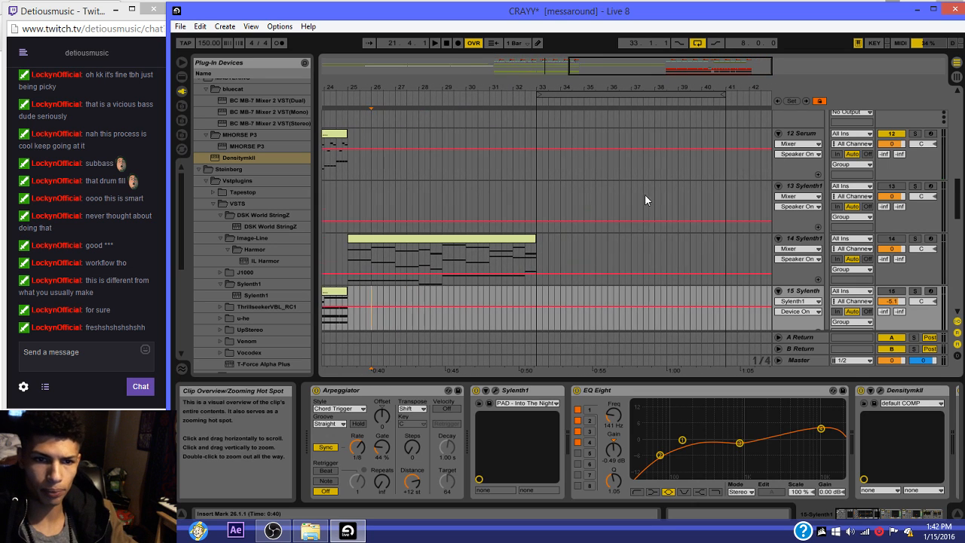
scroll(645, 193, "down", 5)
right_click(578, 249)
left_click(729, 321)
scroll(597, 258, "down", 4)
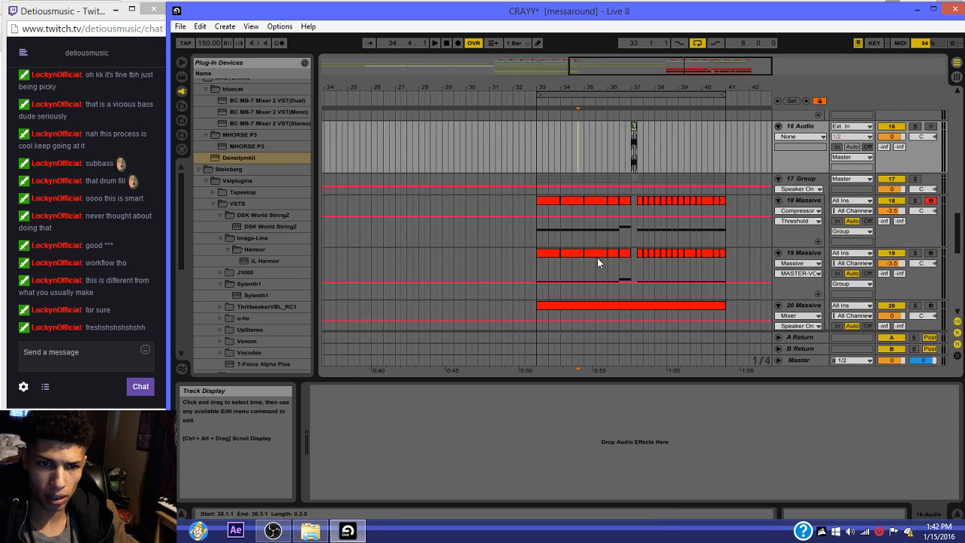
right_click(507, 256)
left_click(651, 315)
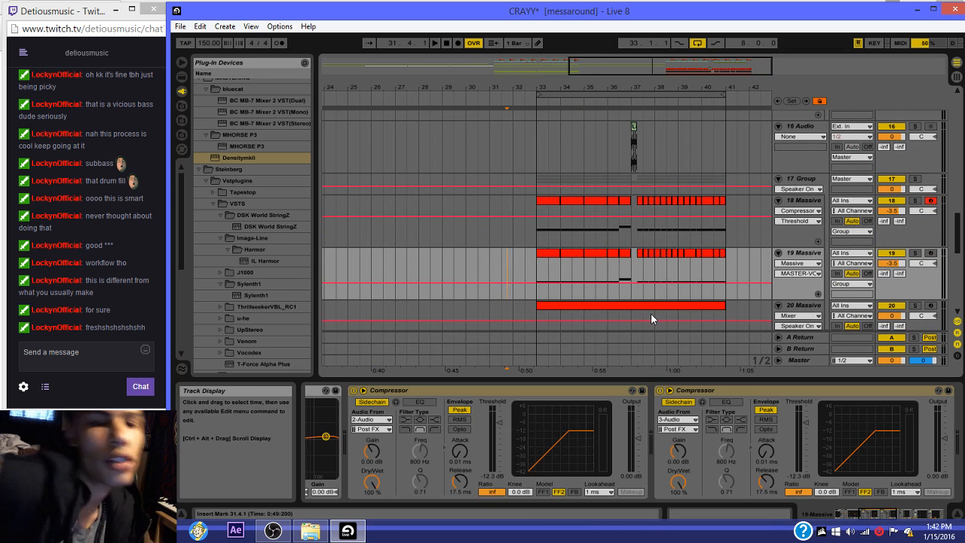
Step: Play the earlier section from bar 17 and select the first 22 Massive clip to inspect its devices
left_click(515, 78)
left_click(509, 161)
scroll(524, 198, "up", 5)
key("space")
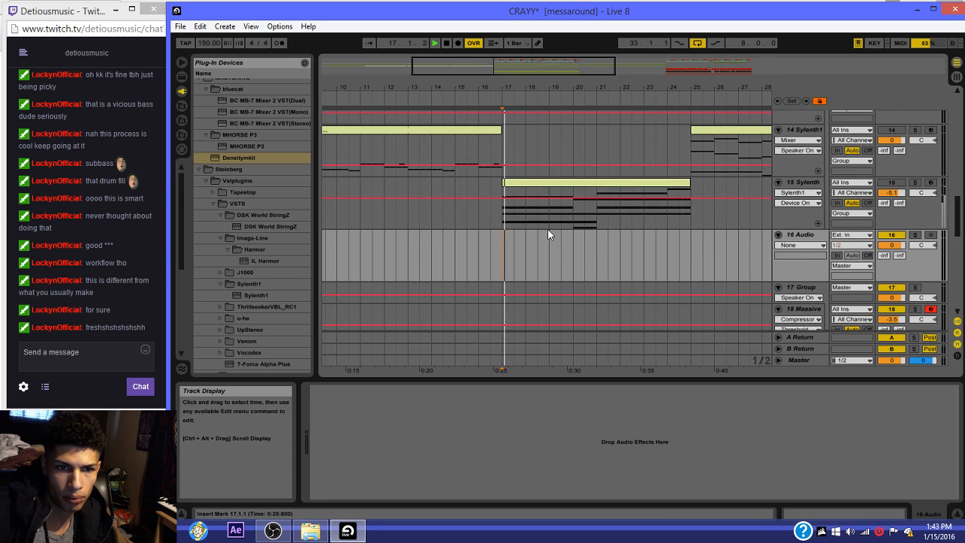
scroll(577, 230, "down", 6)
right_click(578, 262)
left_click(497, 239)
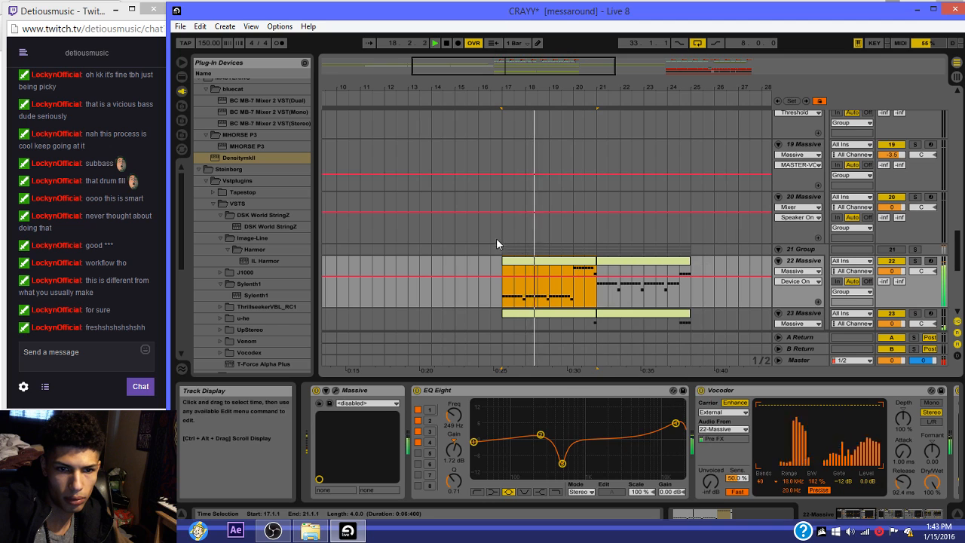
Step: Select the earlier 27 Sylenth1 clip spanning bars 17 to 25 to inspect its devices
scroll(528, 256, "down", 5)
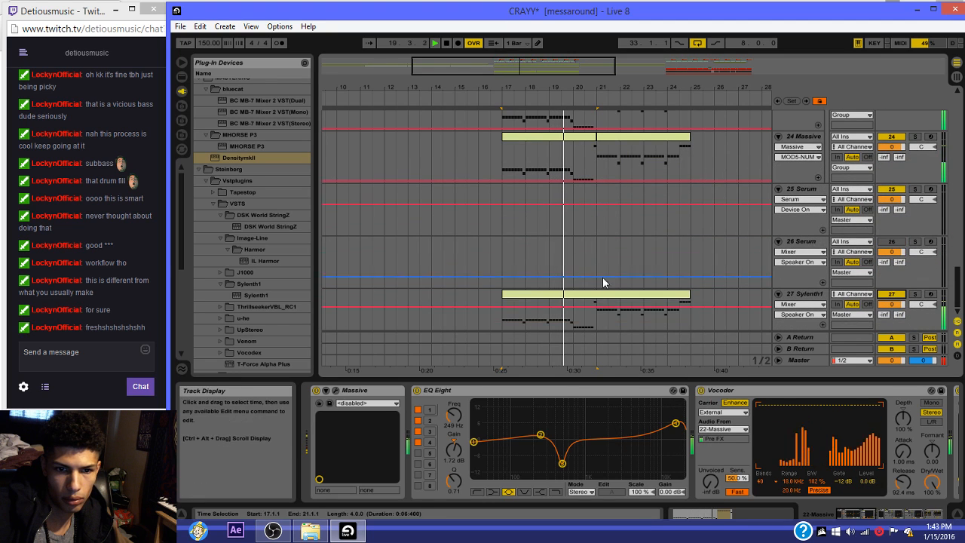
left_click(603, 285)
left_click(607, 294)
Step: Select the 12 Serum clip at bars 17 to 25 and solo its track
scroll(668, 252, "up", 6)
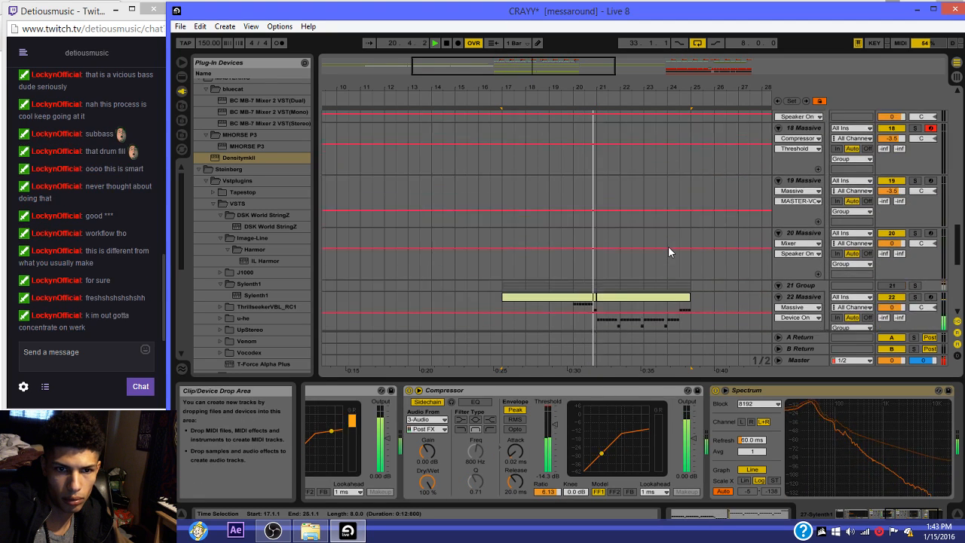
scroll(669, 251, "up", 6)
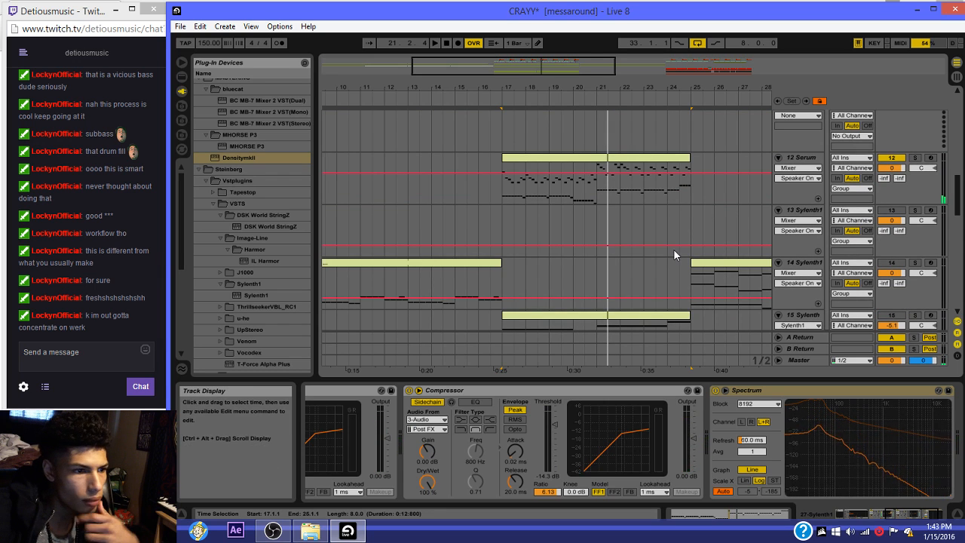
left_click(588, 168)
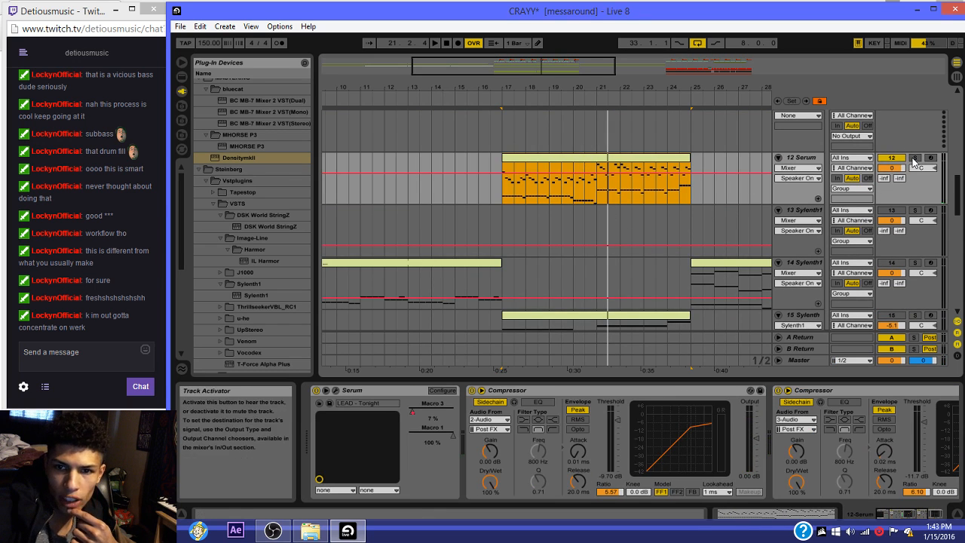
left_click(915, 158)
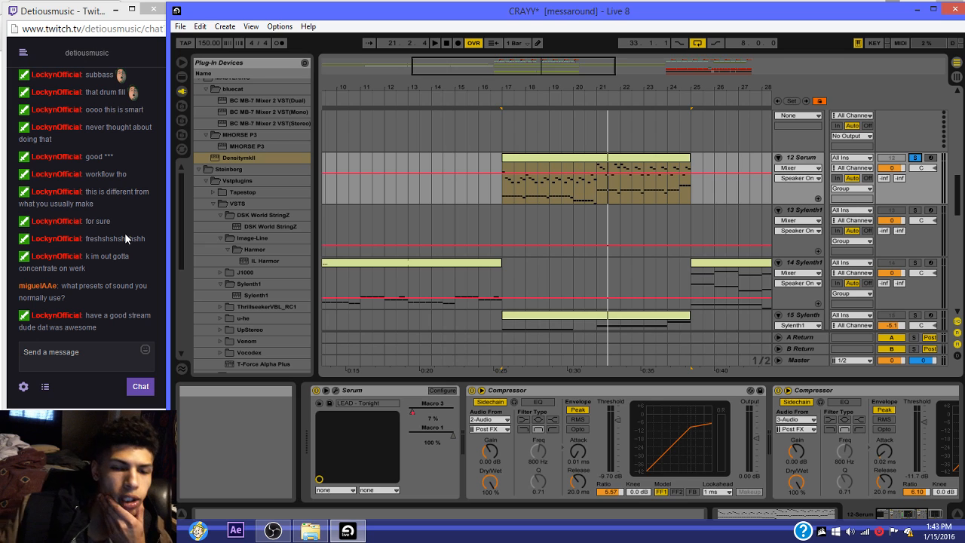
Step: Solo the 17 Group and play the drop from the first 18 Massive clip at bar 33
left_click_drag(503, 73, 643, 72)
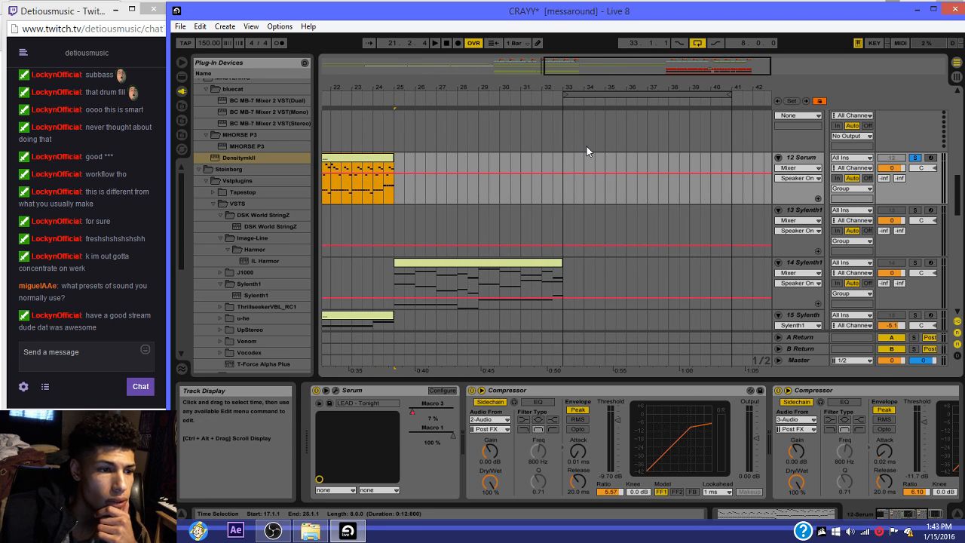
scroll(589, 150, "down", 3)
scroll(635, 190, "down", 2)
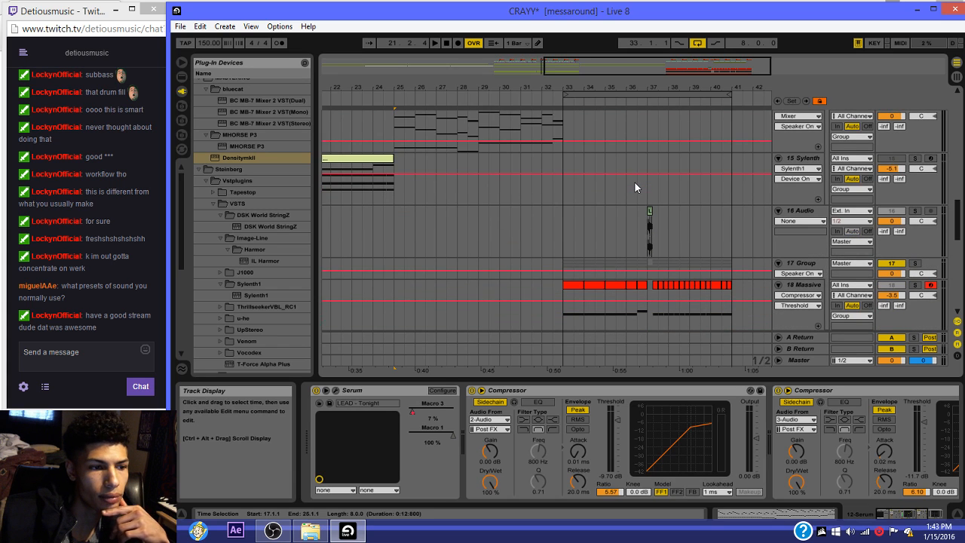
scroll(635, 187, "down", 3)
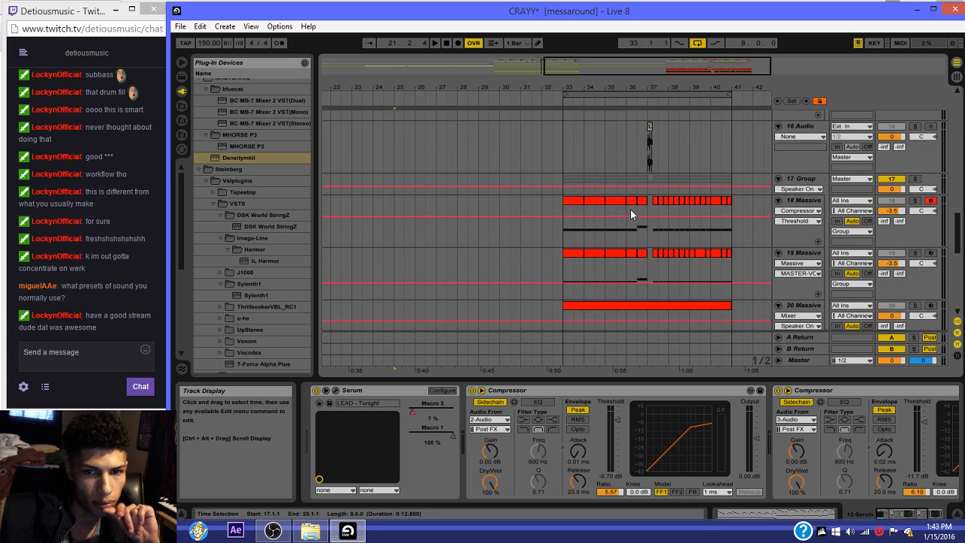
left_click(572, 202)
key("space")
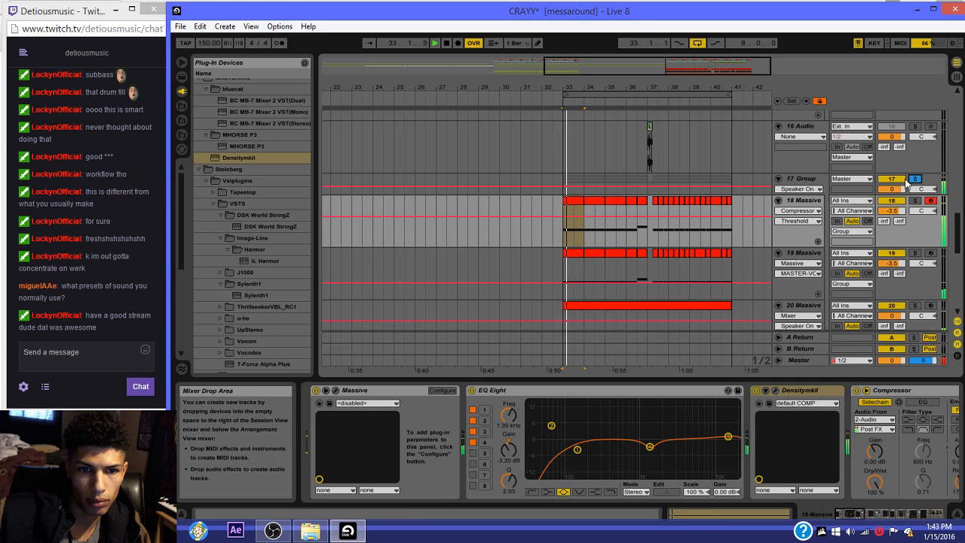
Step: Add a Multiband Dynamics effect to the 17 Group track from the Live devices
left_click(807, 182)
left_click(182, 77)
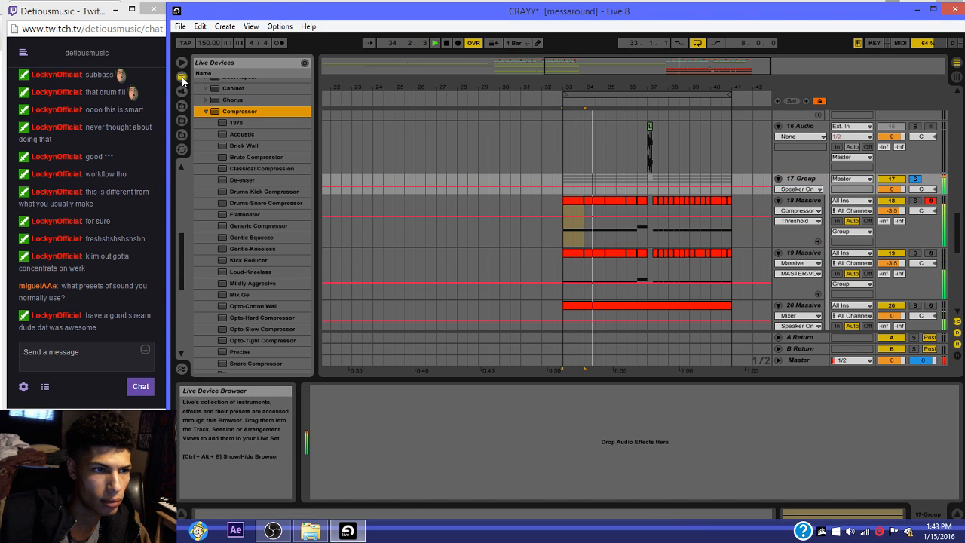
left_click(206, 113)
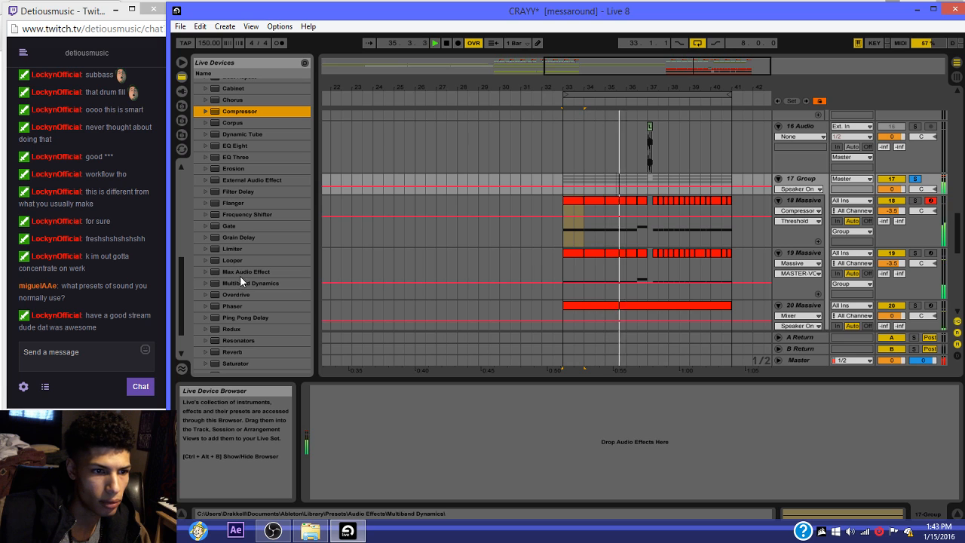
left_click_drag(240, 282, 330, 403)
Step: Solo the high band, boost its above-threshold signal and set its release to 40.4 ms
left_click(350, 424)
left_click_drag(488, 419, 515, 445)
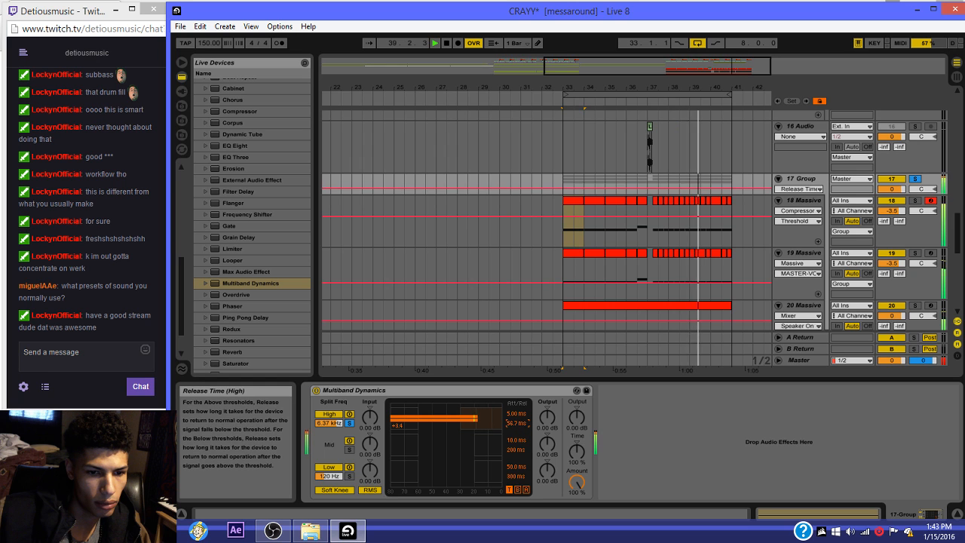
Step: Solo the mid band, set the low-mid crossover to 217 Hz and adjust the mid band's above-threshold block
left_click(349, 450)
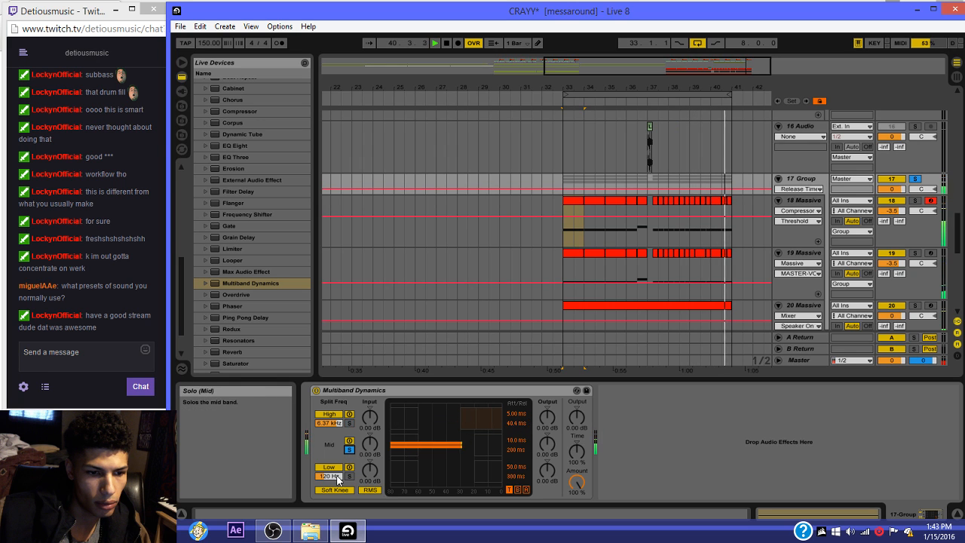
mouse_move(330, 476)
left_mouse_down()
mouse_move(331, 432)
mouse_move(330, 461)
left_mouse_up()
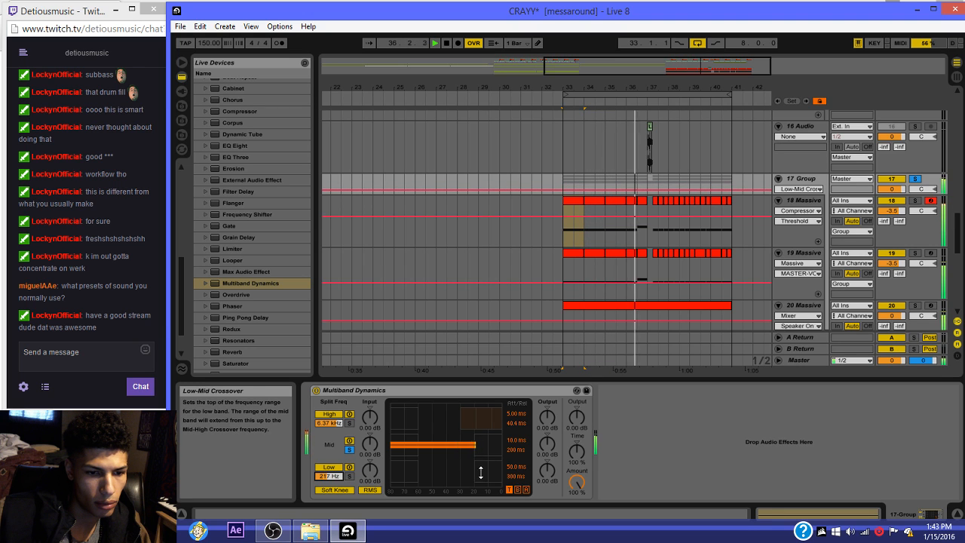
left_click_drag(488, 448, 488, 442)
Step: Solo the low band, boost its above-threshold signal slightly and unsolo the band
left_click(349, 467)
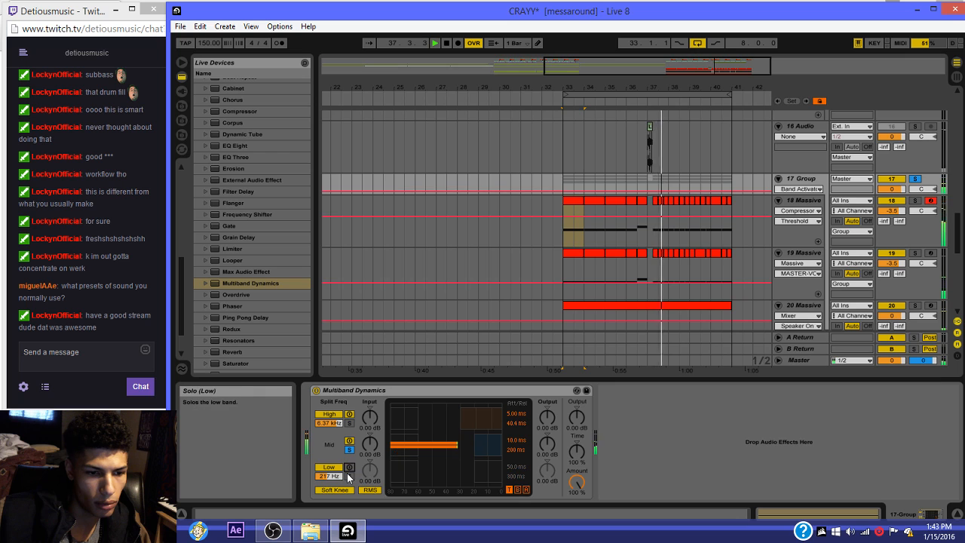
left_click(350, 467)
left_click(349, 476)
left_click_drag(489, 471, 483, 473)
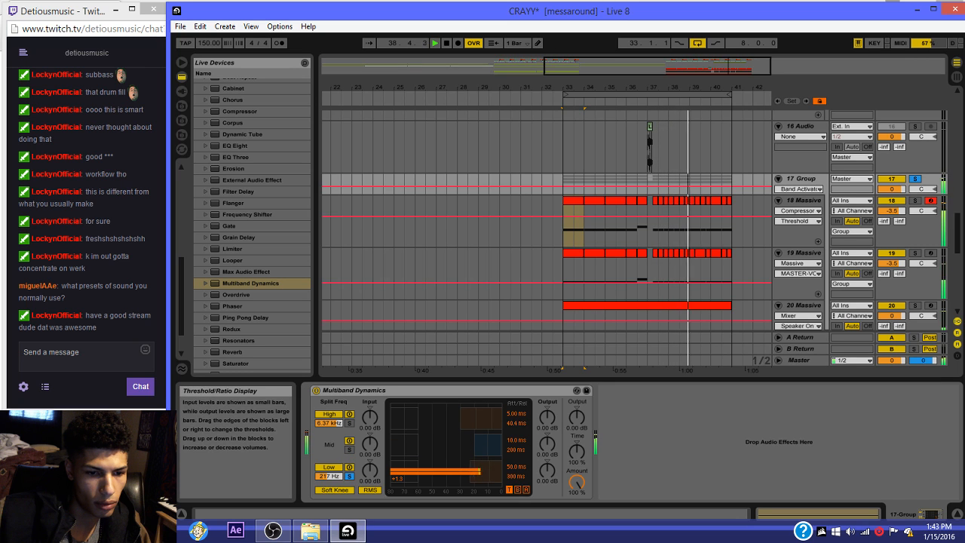
left_click(349, 477)
Step: Replay the drop with all bands, then unsolo the 17 Group and replay it in the full mix
key("space")
key("space")
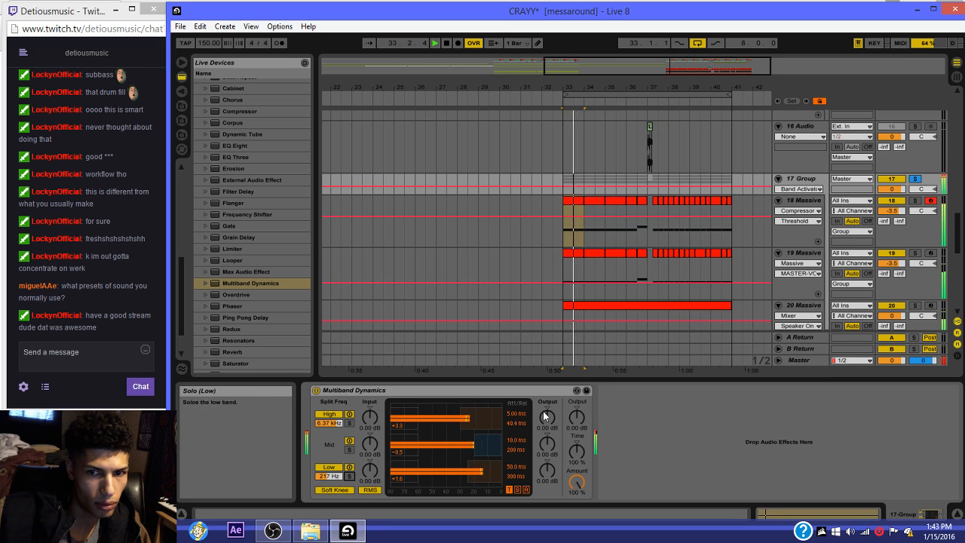
left_click(916, 179)
key("space")
key("space")
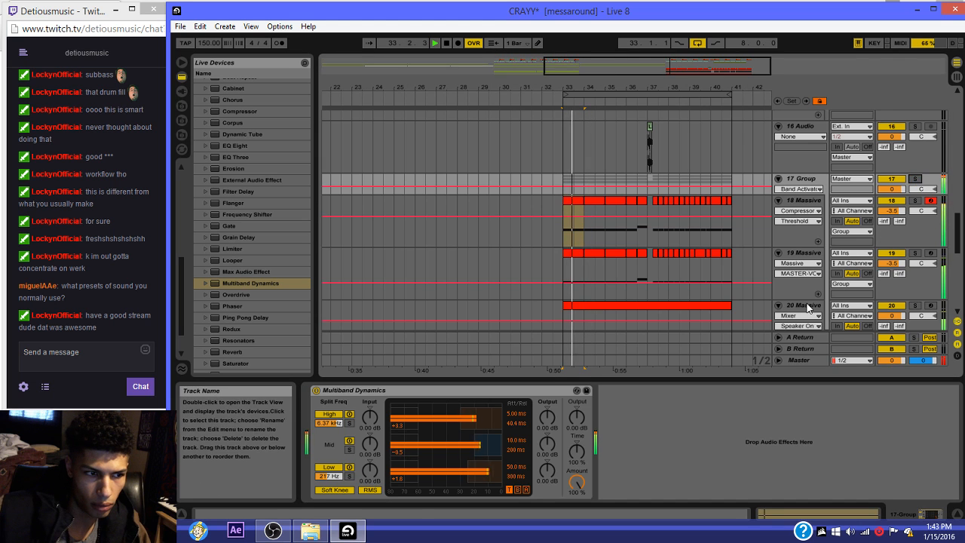
Step: Stop playback, select the 26 Serum track and deactivate the 27 Sylenth1 track
scroll(728, 288, "down", 5)
key("space")
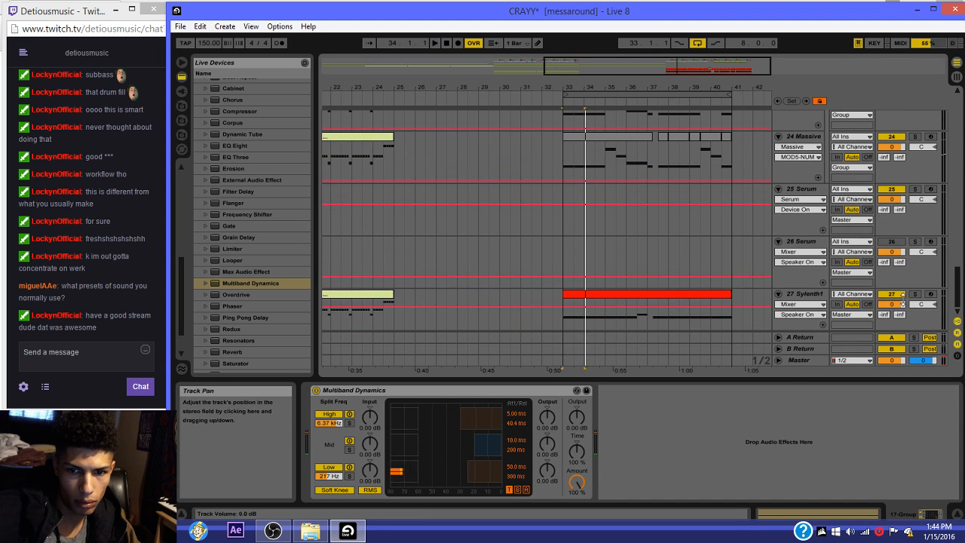
left_click(899, 278)
left_click(890, 294)
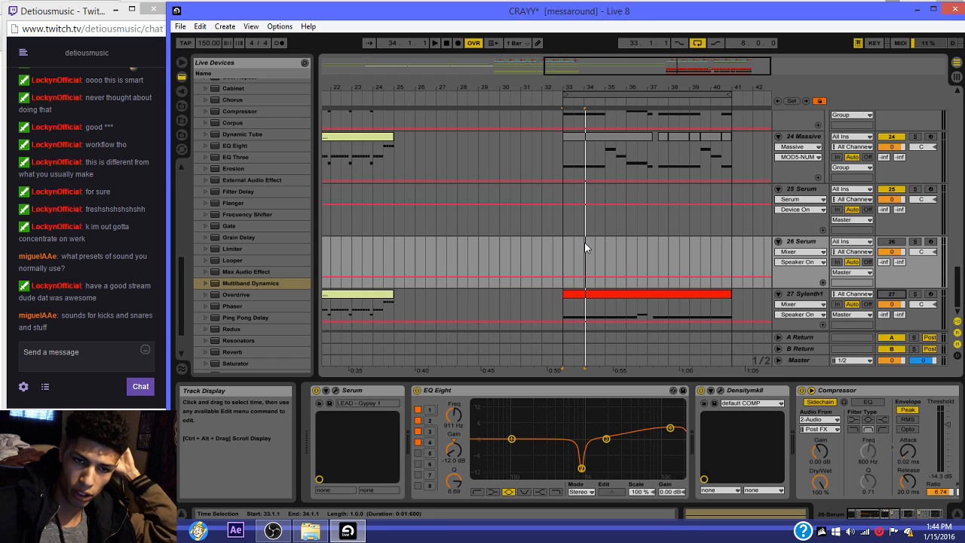
Step: Solo the 3 Audio snare track and play its first hit in bar 33
scroll(585, 241, "up", 6)
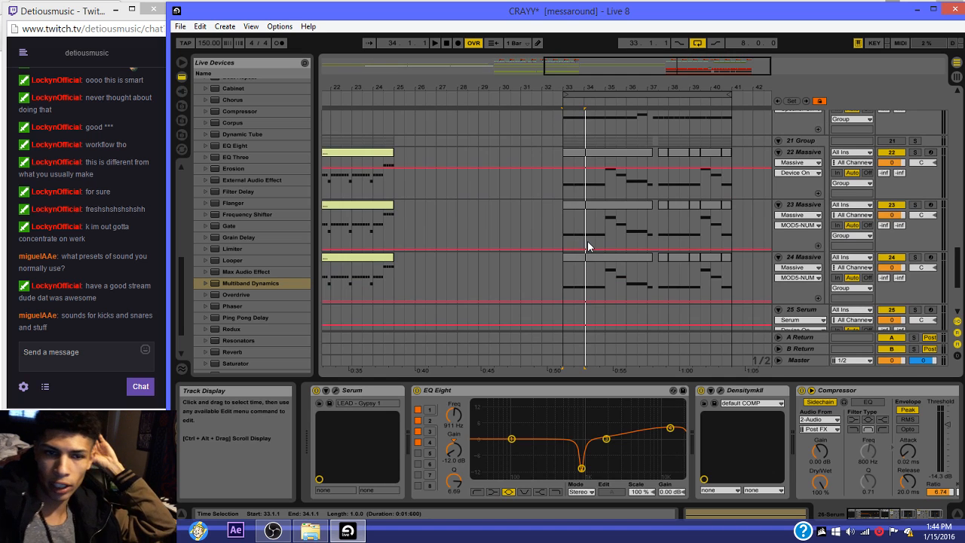
scroll(588, 242, "up", 8)
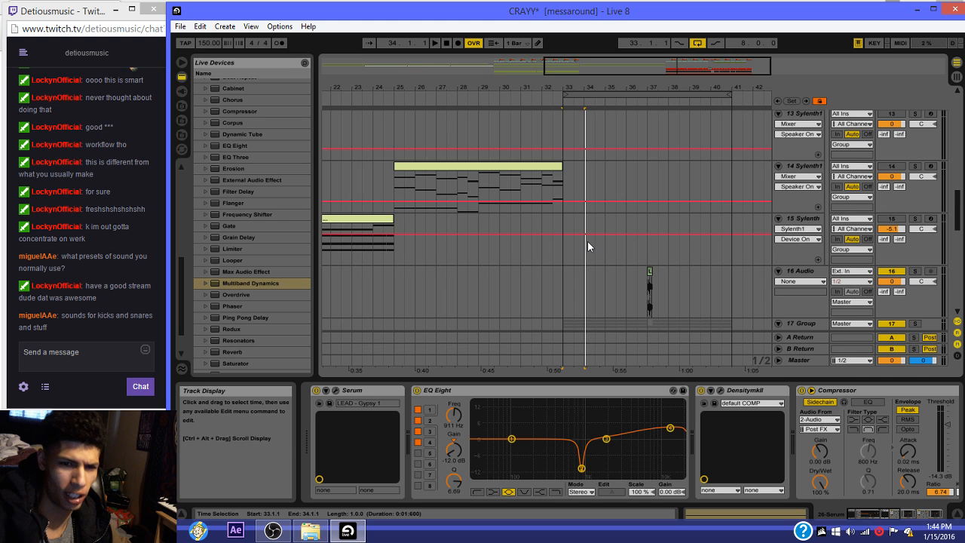
left_click(563, 225)
scroll(564, 228, "up", 5)
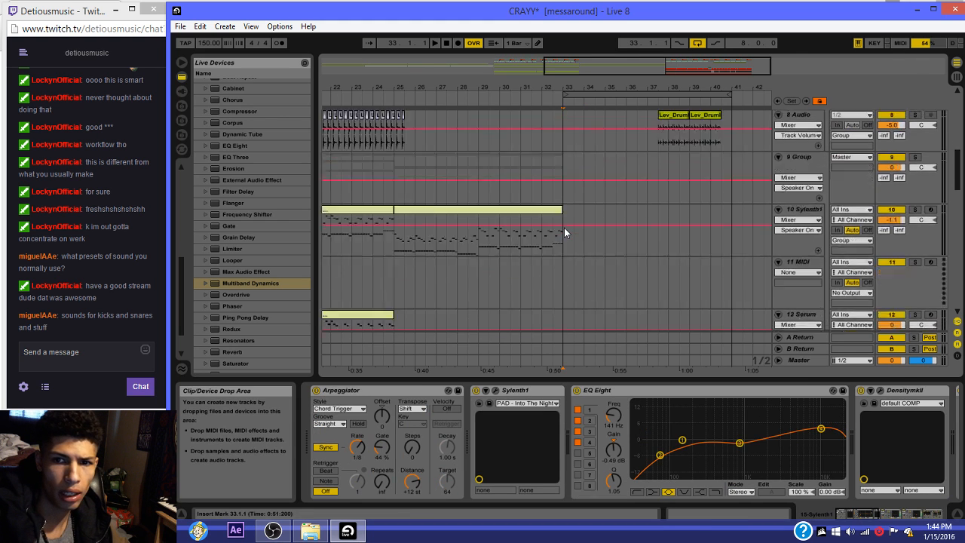
scroll(565, 228, "up", 7)
left_click_drag(573, 73, 659, 103)
left_click(520, 199)
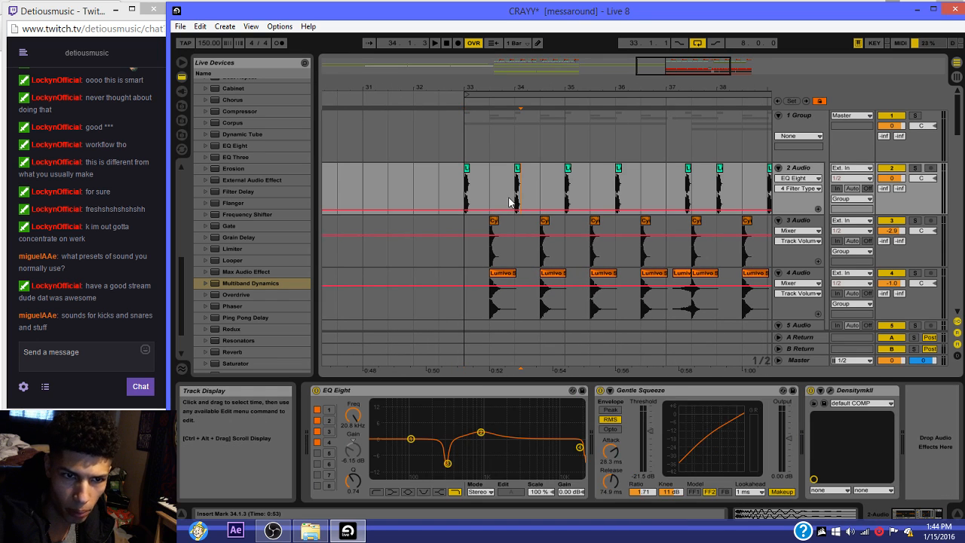
left_click(463, 192)
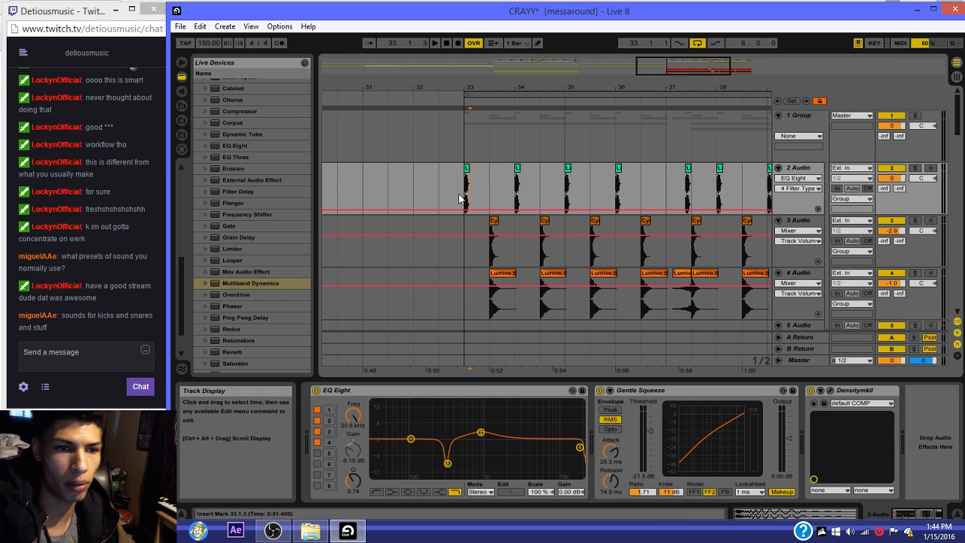
left_click(488, 224)
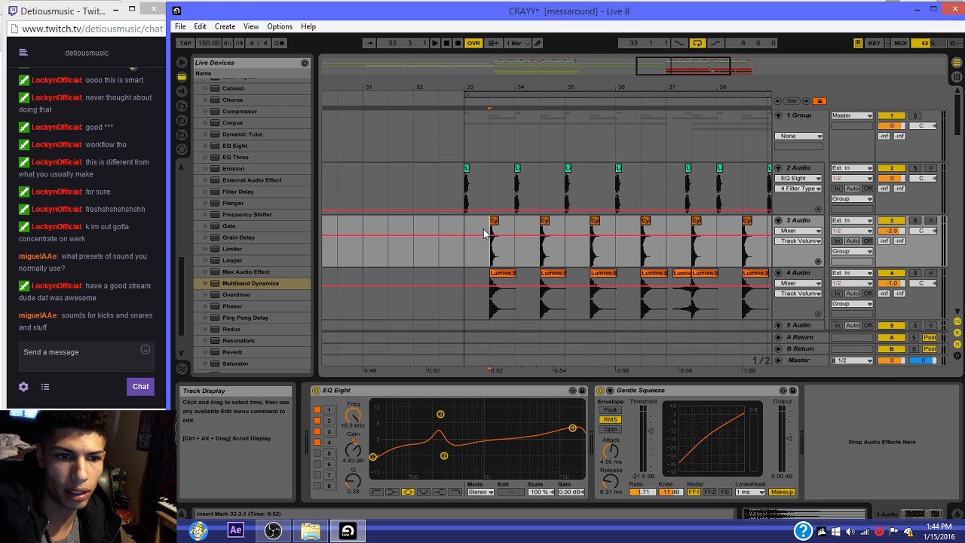
left_click(915, 221)
key("space")
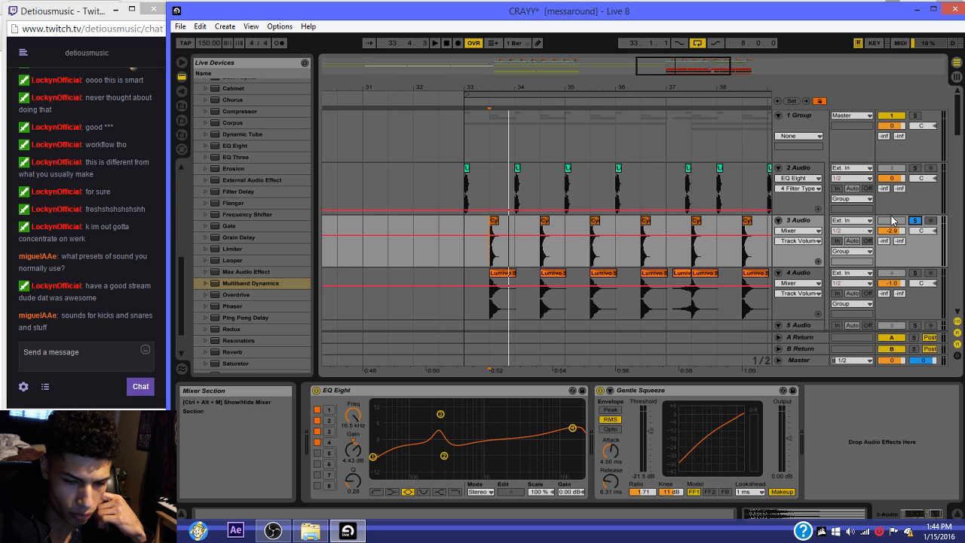
Step: Solo the 2 Audio kick track and play it from the start of bar 33
left_click(501, 273)
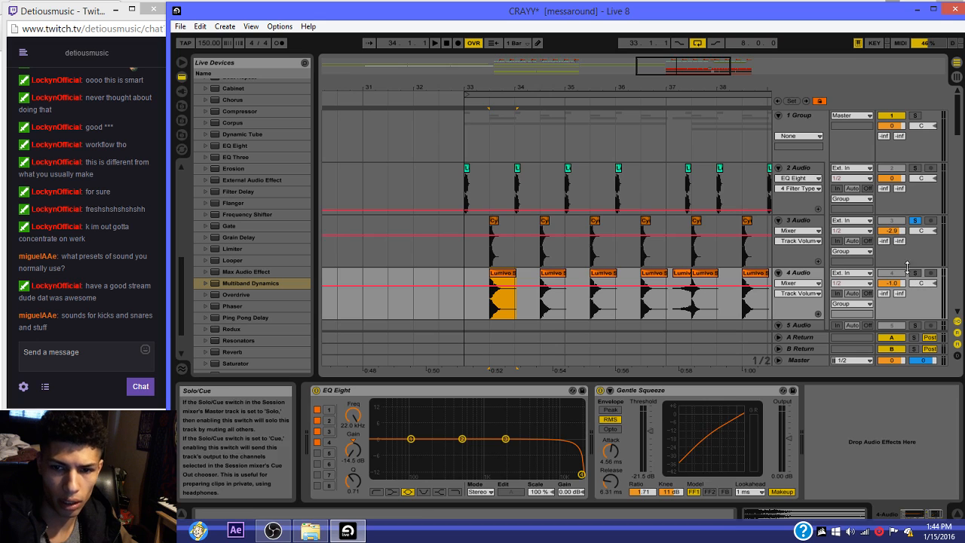
left_click(465, 184)
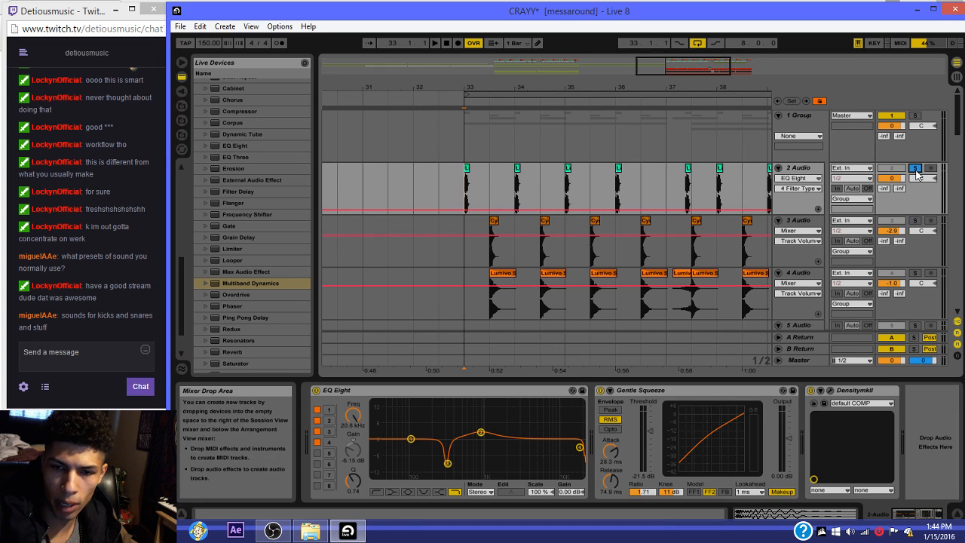
key("space")
Step: Play the 3 Audio and 4 Audio snare layers soloed in turn, then unsolo them and return to bar 33
left_click(914, 221)
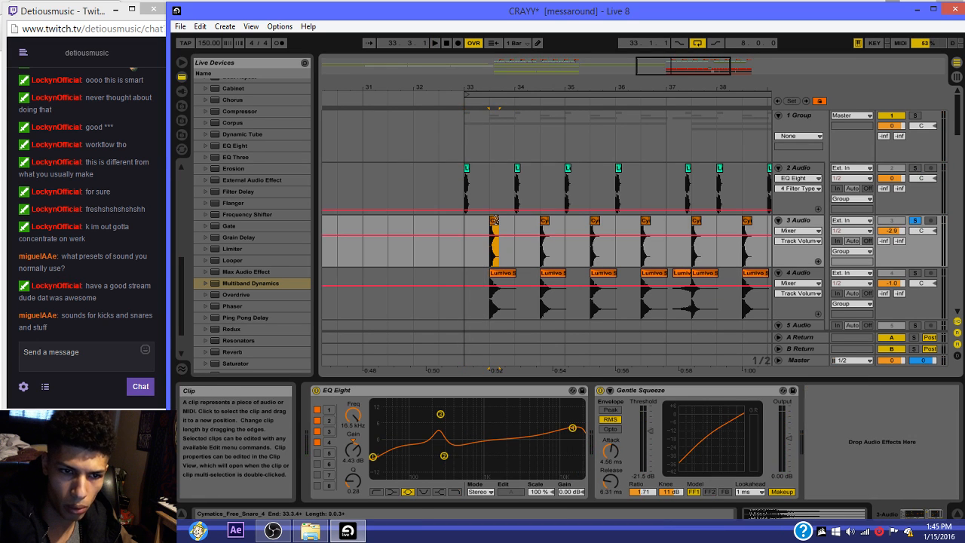
left_click(915, 273)
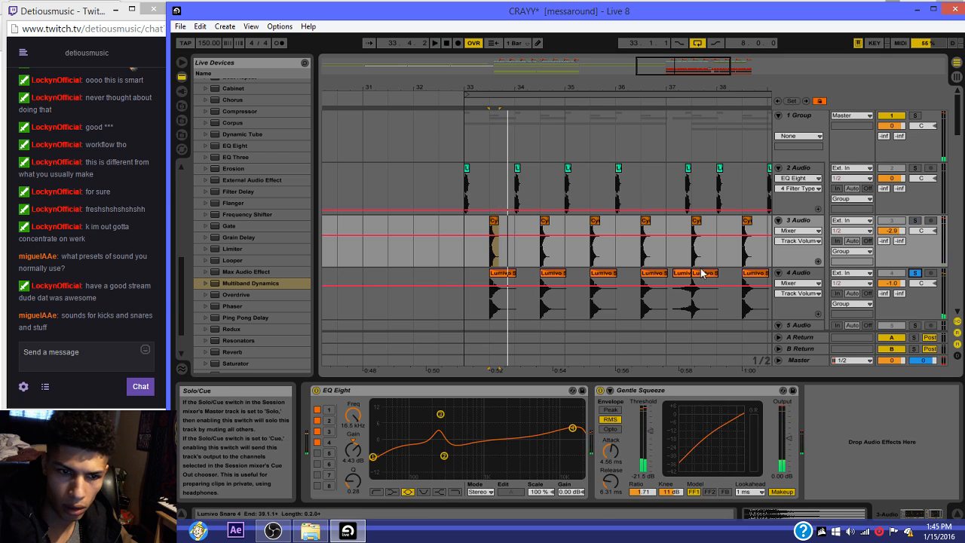
left_click(510, 279)
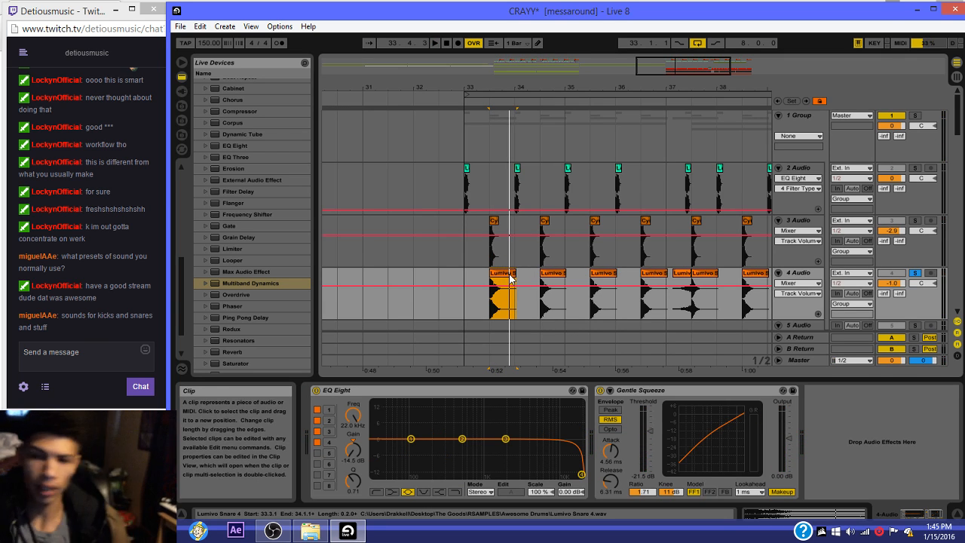
left_click(915, 273)
left_click(466, 257)
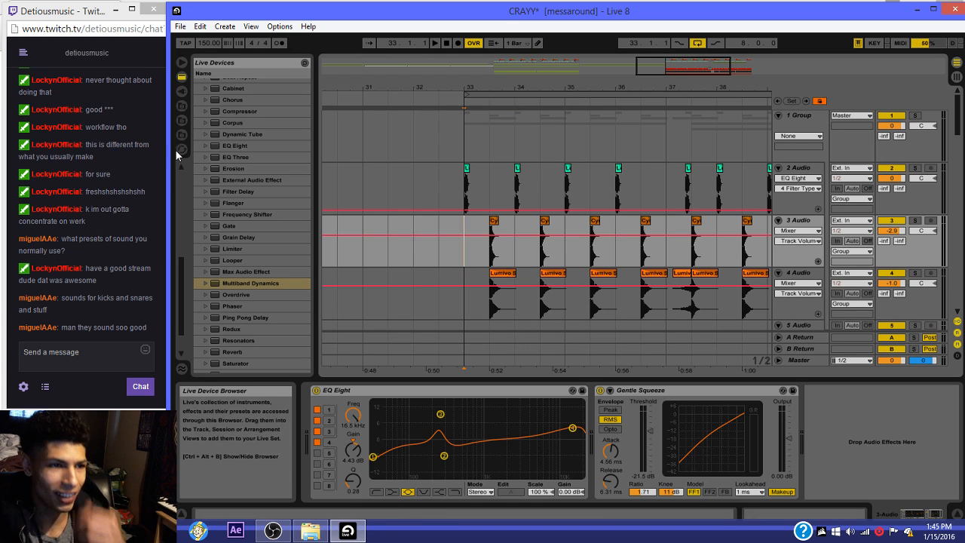
Step: Show the sample file browser and expand the Snares folder inside CYMATICS > BONUS Drum Samples
left_click(181, 105)
scroll(261, 199, "up", 3)
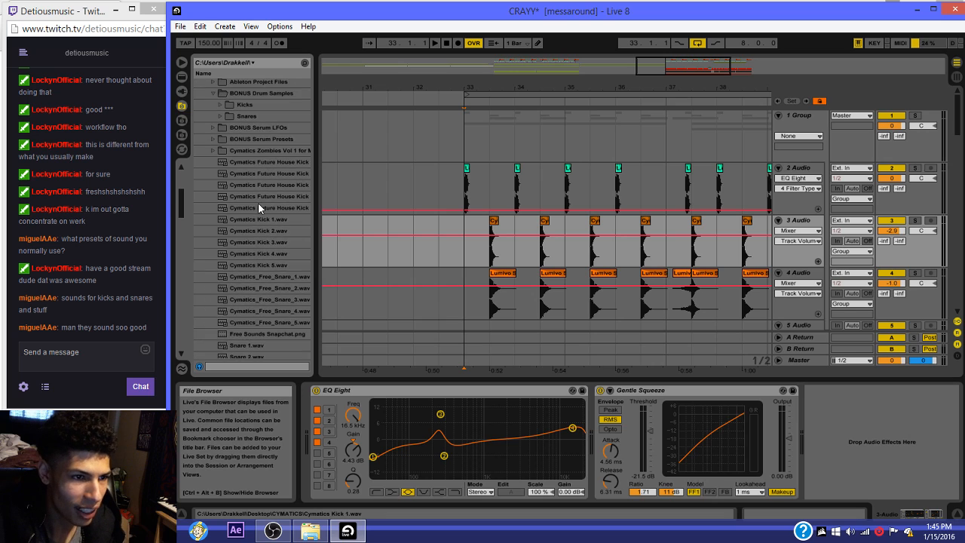
scroll(256, 202, "up", 1)
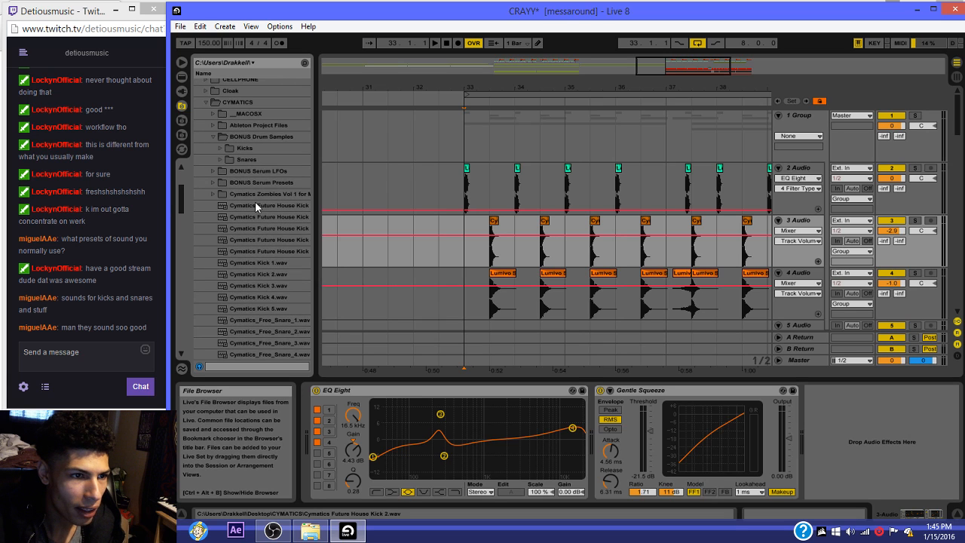
left_click(219, 160)
Step: Audition the snare samples one after another from Snare 1.wav to Snare 25.wav
key("Down")
key("Down")
key("Down")
key("Down")
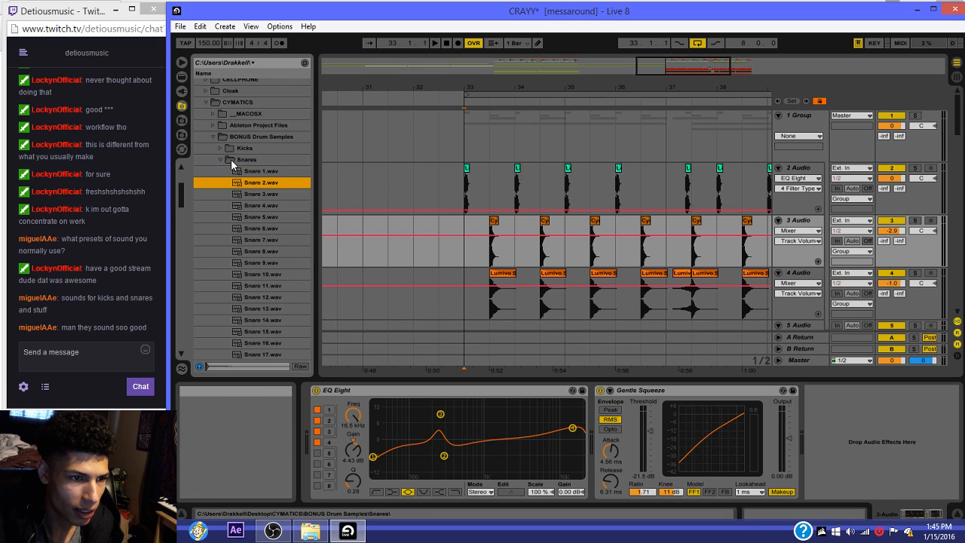
key("Down")
key("Down")
key("Down")
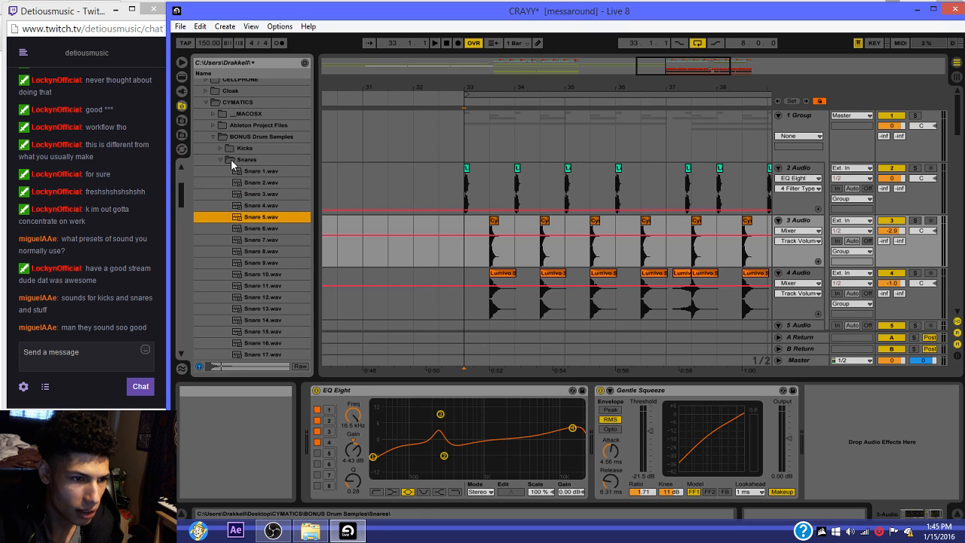
key("Down")
key("Down")
key("Down")
key("Down")
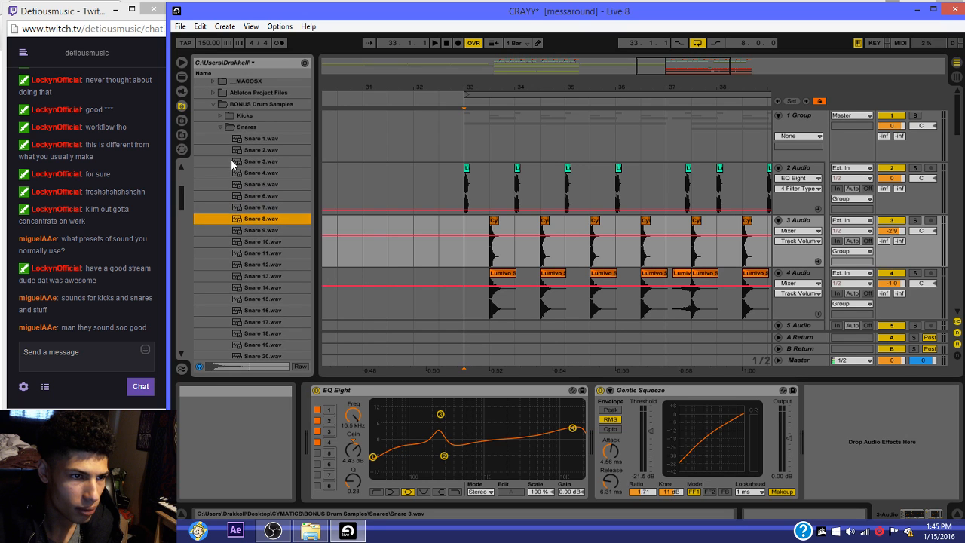
key("Down")
key("Down")
key("Down")
key("Down")
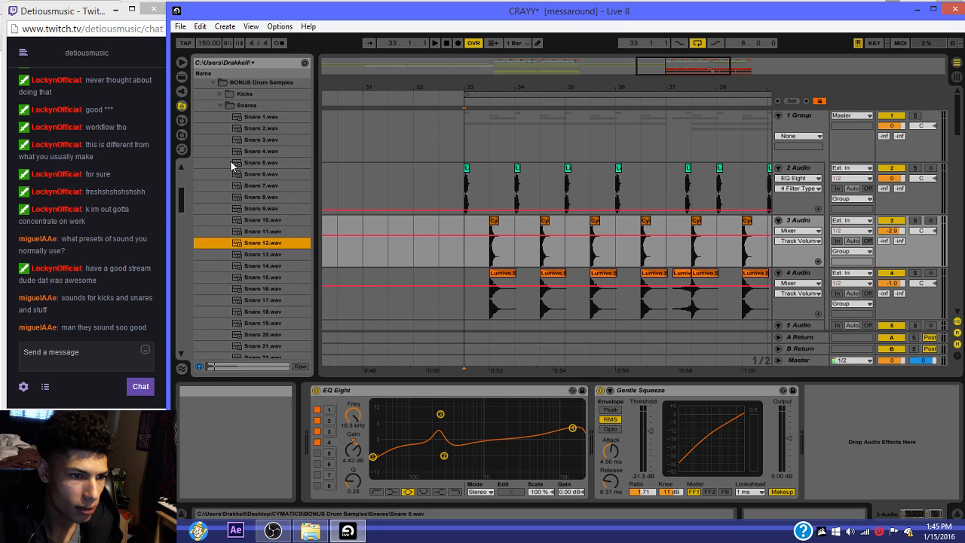
key("Down")
key("Down")
key("Down")
key("Down")
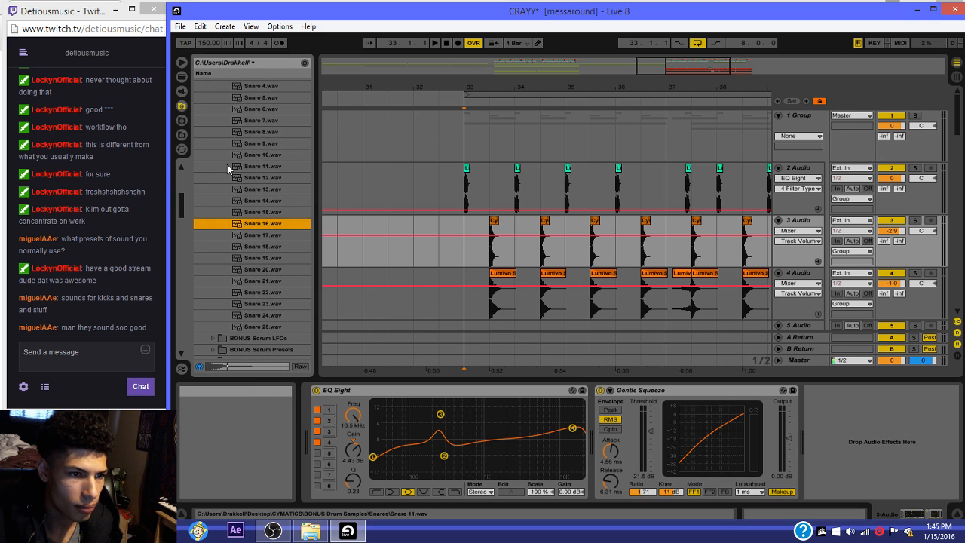
key("Down")
key("Down")
key("Down")
key("Down")
key("Down")
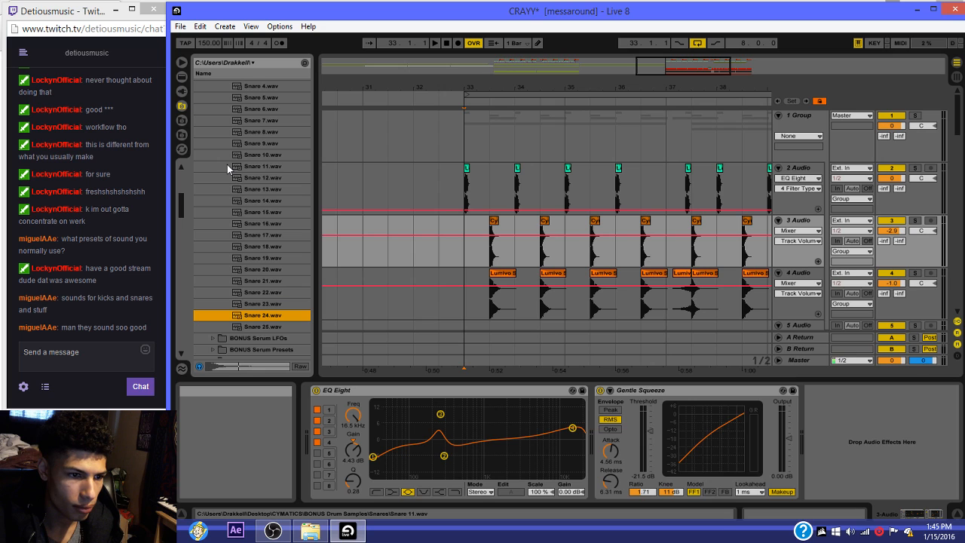
key("Down")
Step: Collapse the Snares folder and expand the Kicks folder in BONUS Drum Samples
left_click(253, 187)
key("Left")
key("Up")
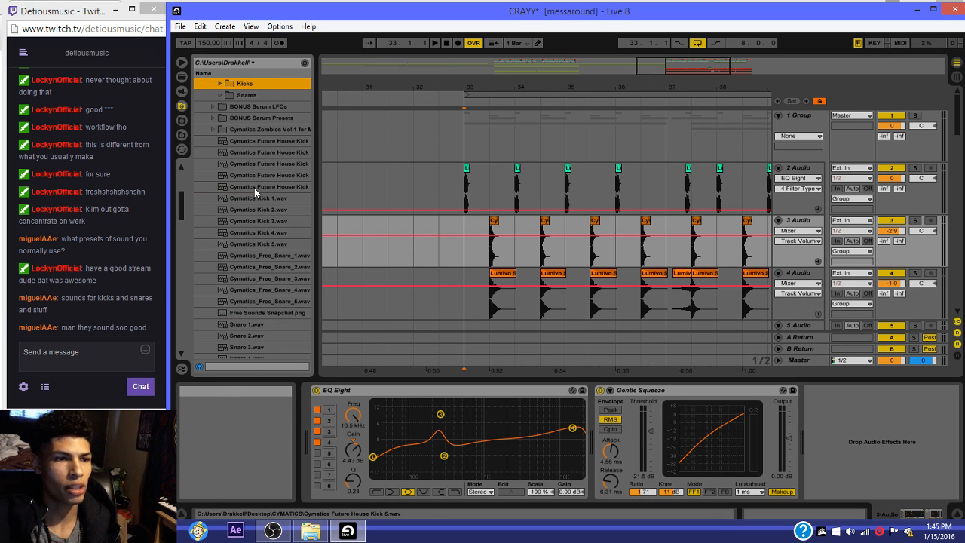
key("Right")
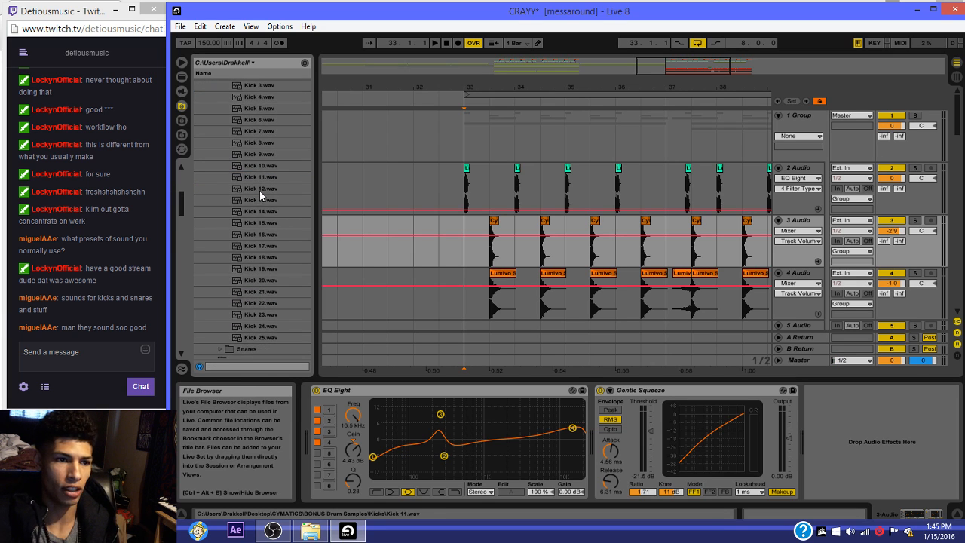
scroll(234, 332, "down", 2)
Step: Audition the kick samples in reverse order from Kick 25.wav to Kick 18.wav
left_click(238, 338)
key("Up")
key("Up")
key("Up")
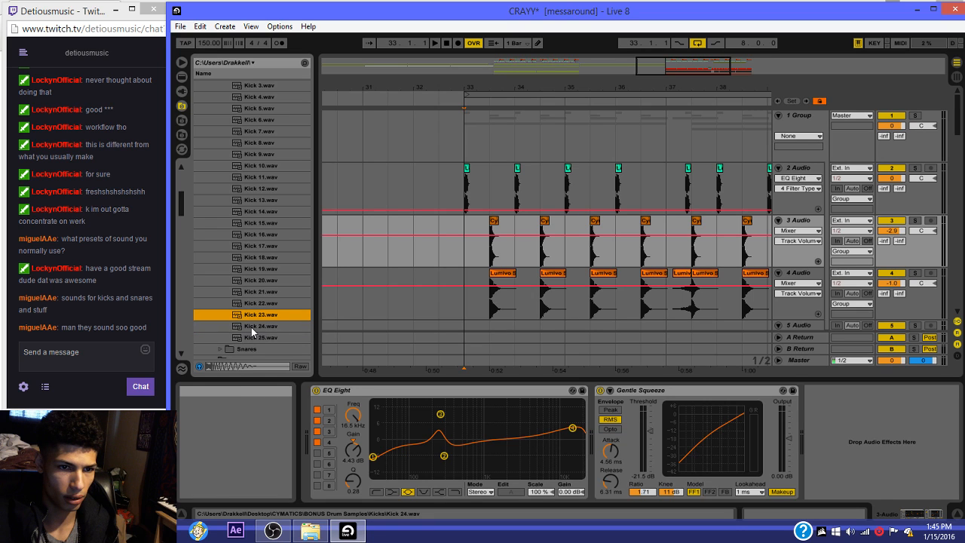
key("Up")
key("Up")
key("Up")
key("Up")
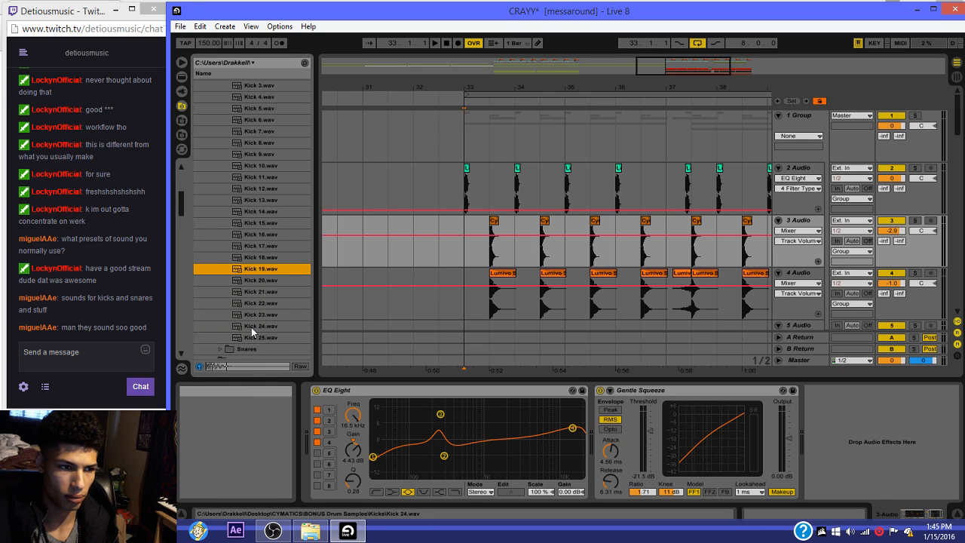
Step: Play the drop from bar 33 in the full mix and save the current set
left_click(463, 231)
key("space")
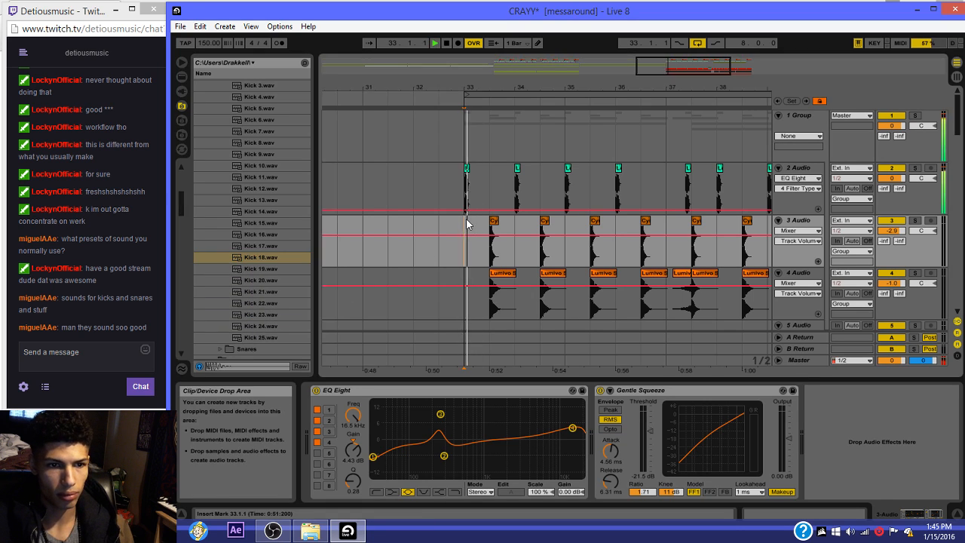
left_click_drag(721, 74, 695, 76)
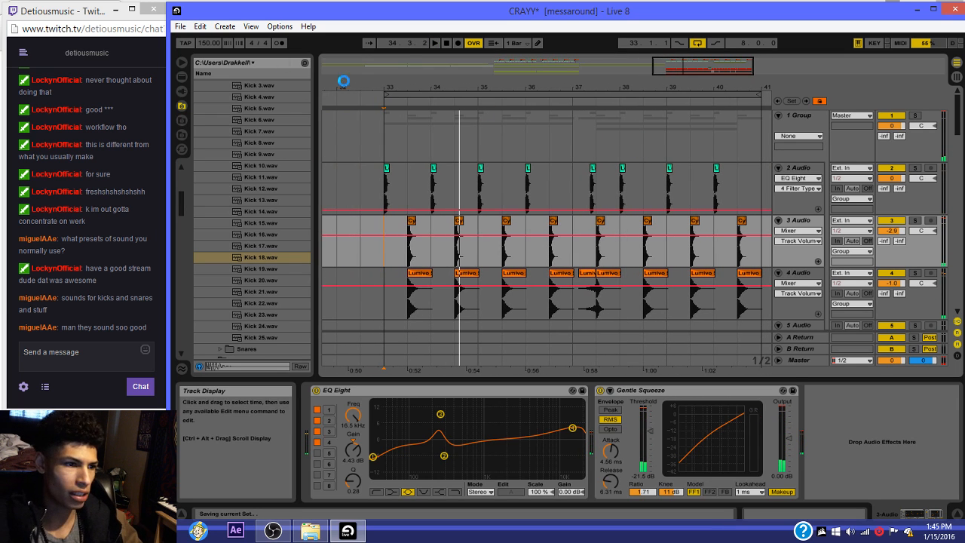
Step: Open the recently used set DobeElectro.als from the messaround project
left_click(181, 27)
mouse_move(219, 66)
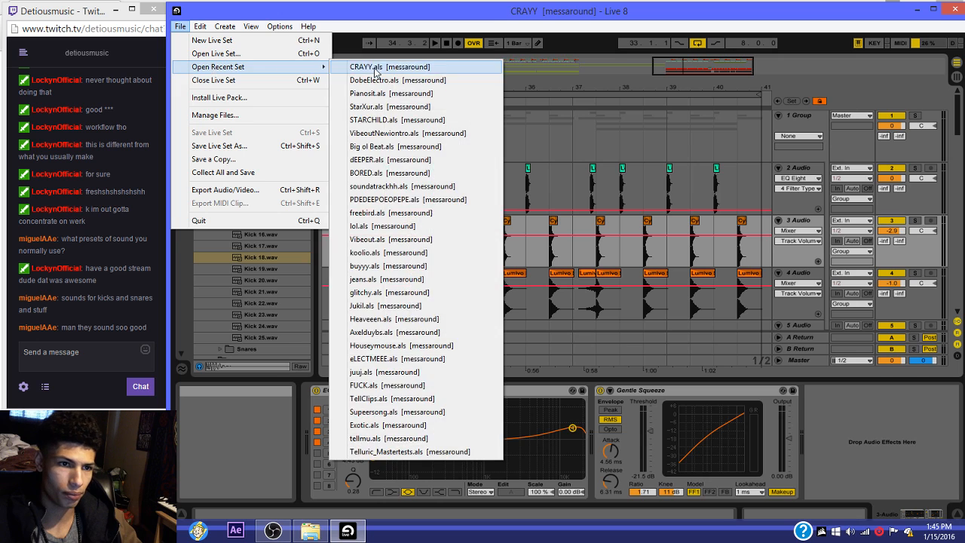
left_click(385, 81)
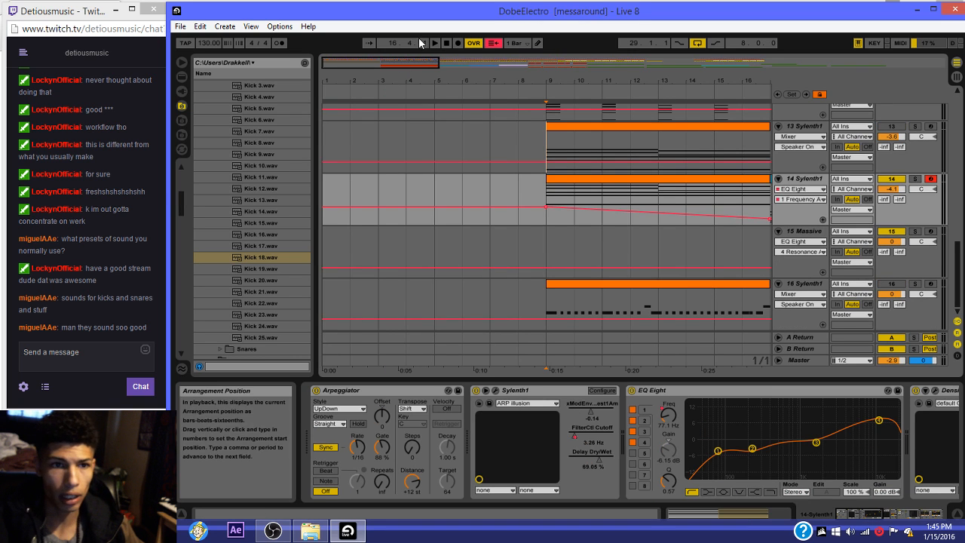
Step: Look over the intro section of the arrangement and play the set from bar 1
left_click_drag(423, 61, 452, 62)
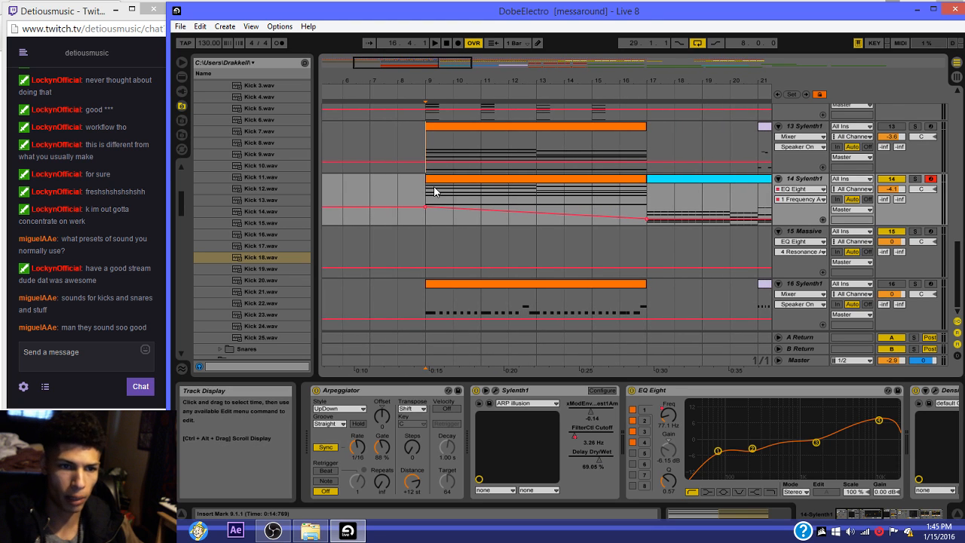
scroll(507, 268, "up", 2)
scroll(498, 283, "down", 2)
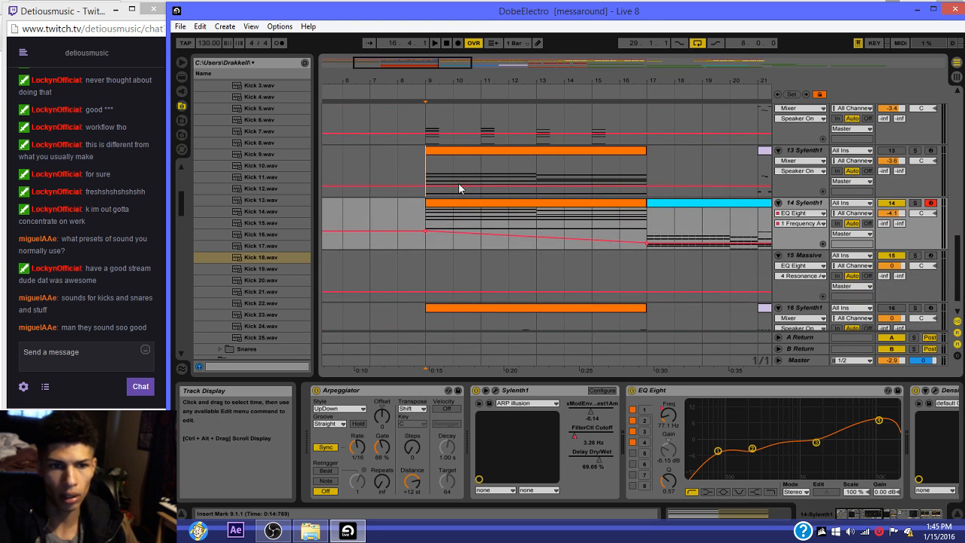
left_click(447, 43)
key("space")
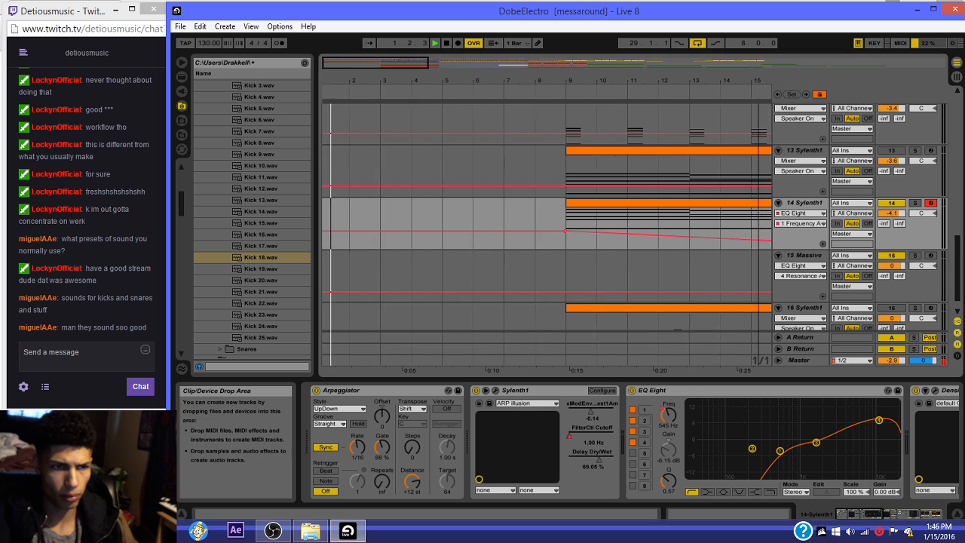
Step: Open the details of the Lev_Fall_128_8_Noise_03 clip on the 7 Audio track
scroll(456, 211, "up", 5)
scroll(460, 215, "up", 8)
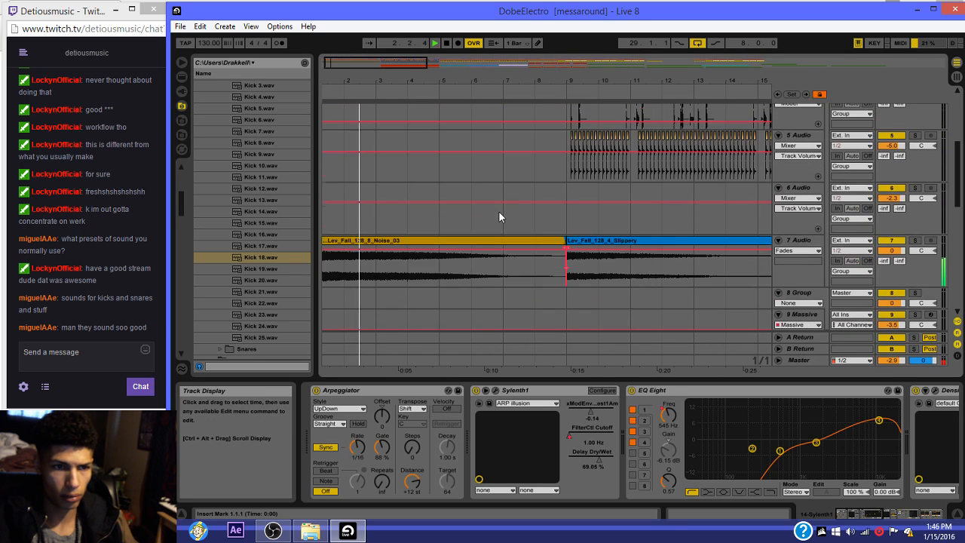
scroll(513, 213, "down", 3)
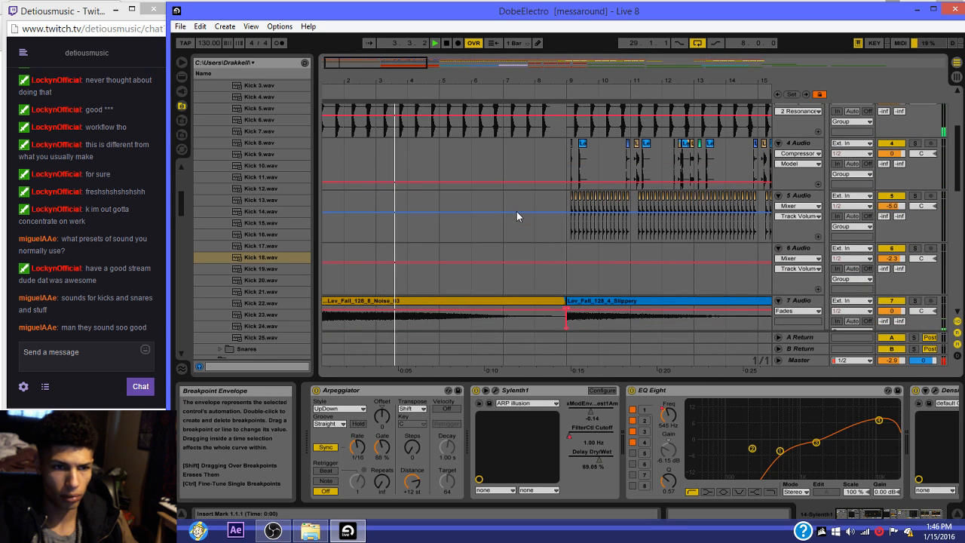
scroll(483, 245, "down", 1)
double_click(441, 289)
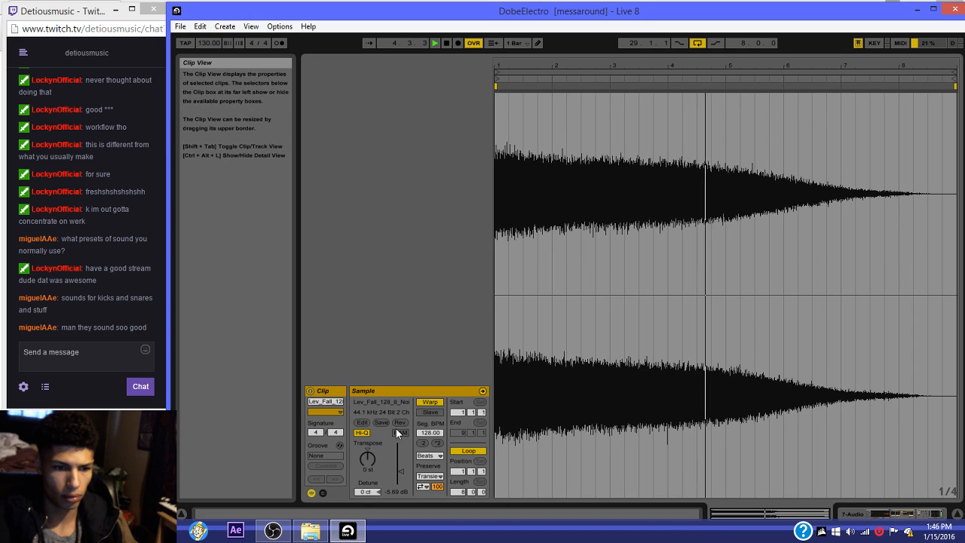
Step: Lower the gain of the Lev_Fall_128_8_Noise_03 clip to -8.23 dB and return to the 7 Audio track's devices
left_click_drag(400, 466, 400, 478)
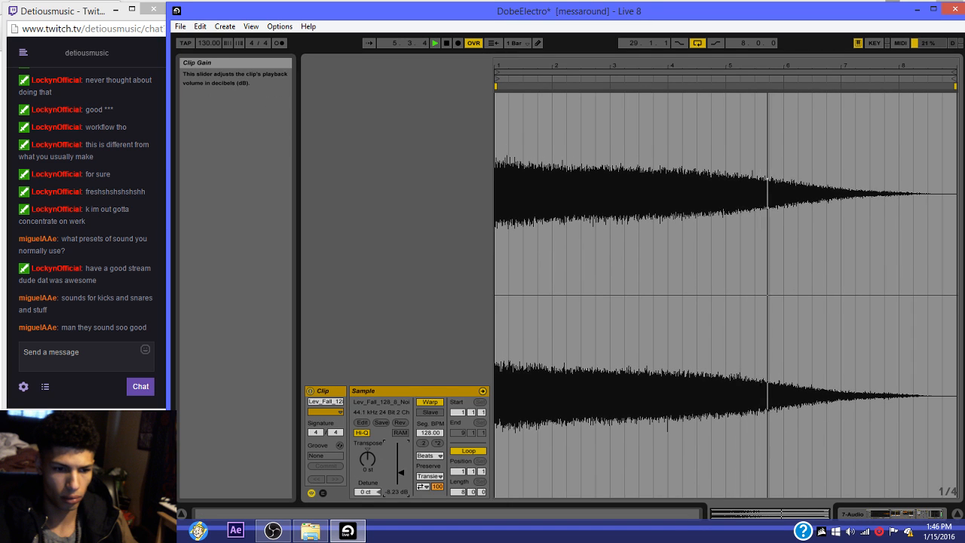
left_click(876, 514)
Step: Look over the drum and synth tracks between bars 7 and 28 while the set plays
left_click_drag(596, 80, 417, 83)
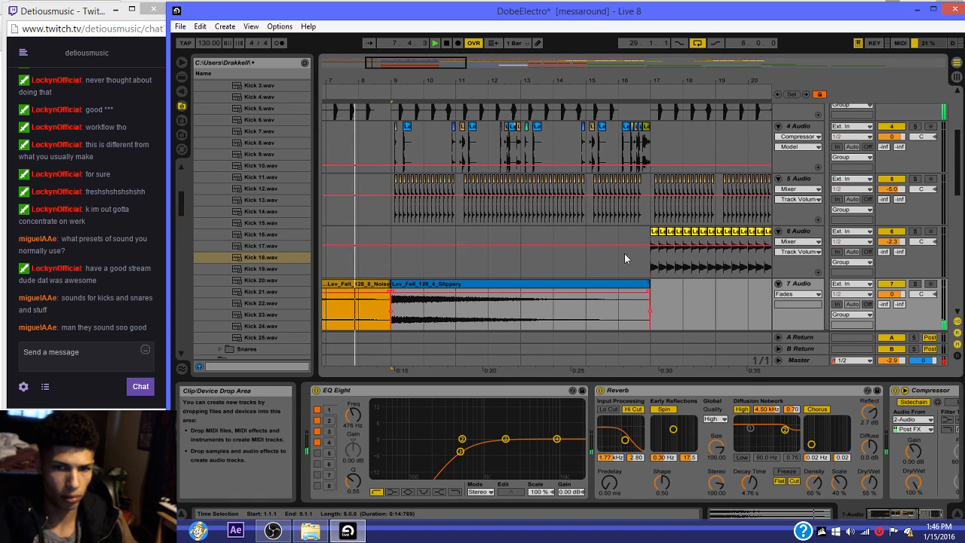
scroll(549, 240, "up", 1)
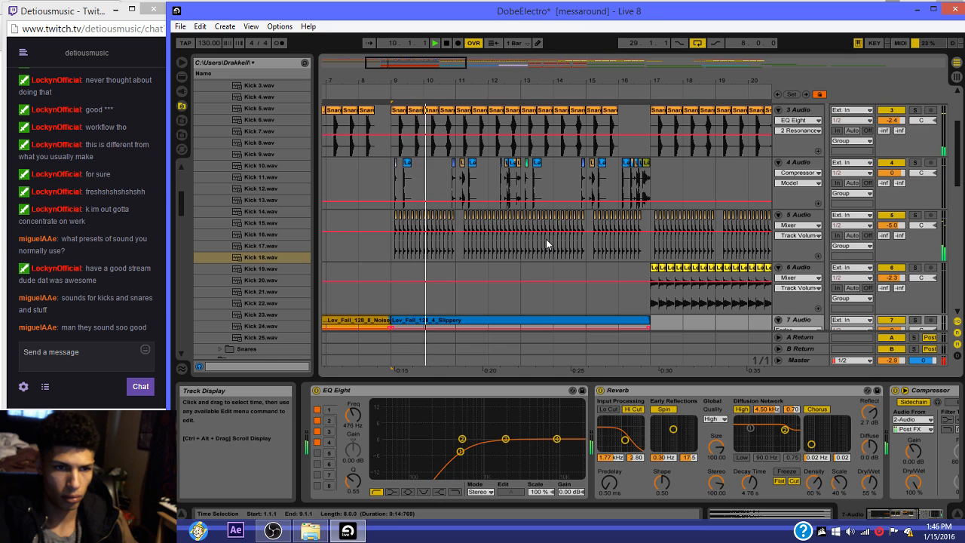
scroll(546, 239, "down", 6)
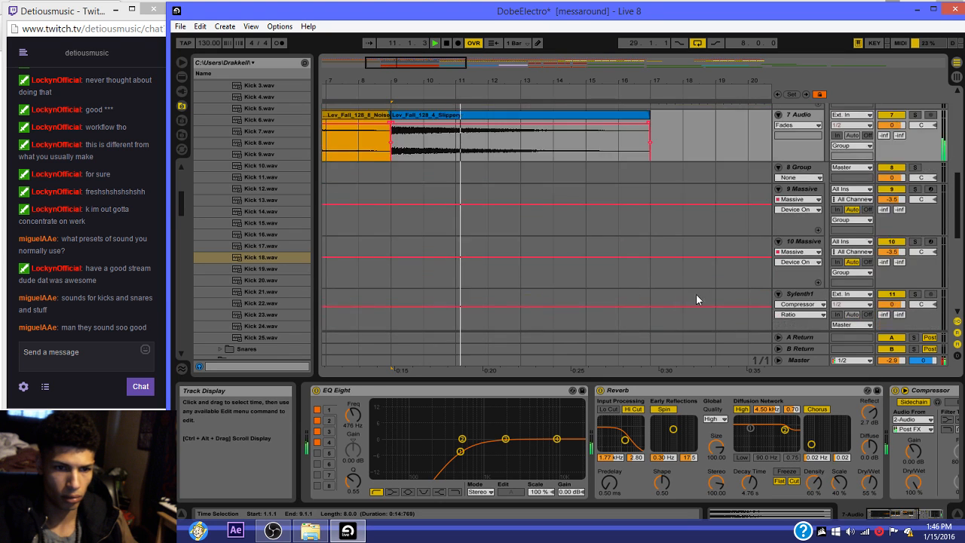
scroll(597, 245, "up", 7)
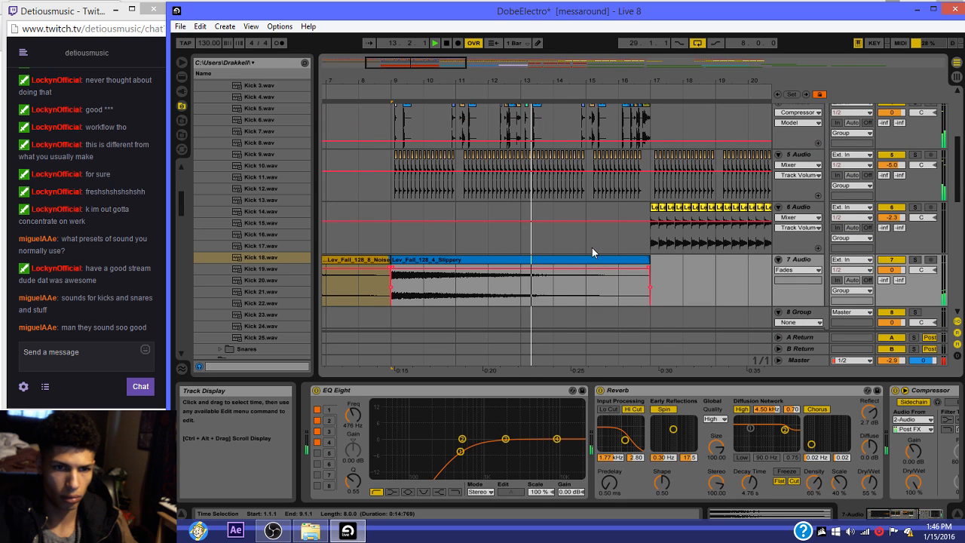
left_click_drag(411, 63, 469, 63)
scroll(515, 209, "down", 7)
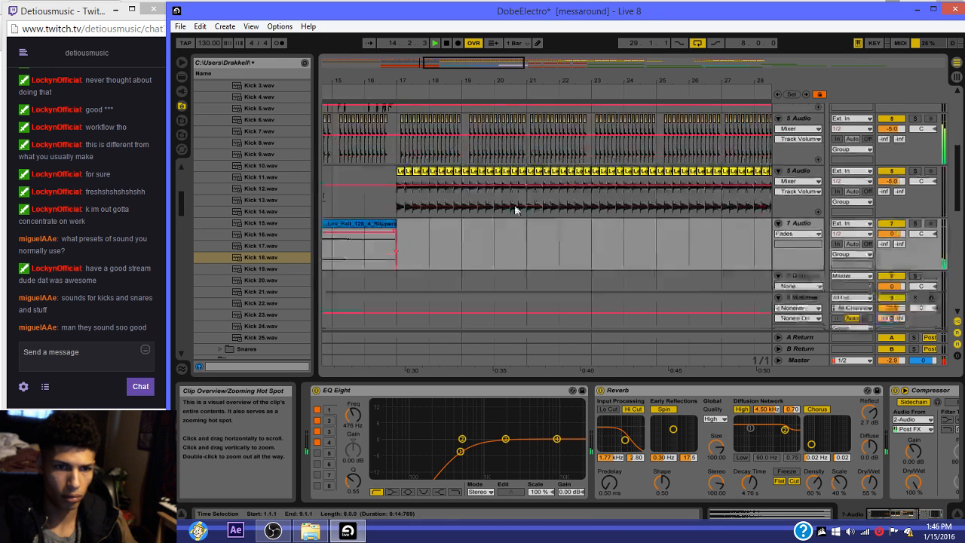
scroll(475, 255, "down", 1)
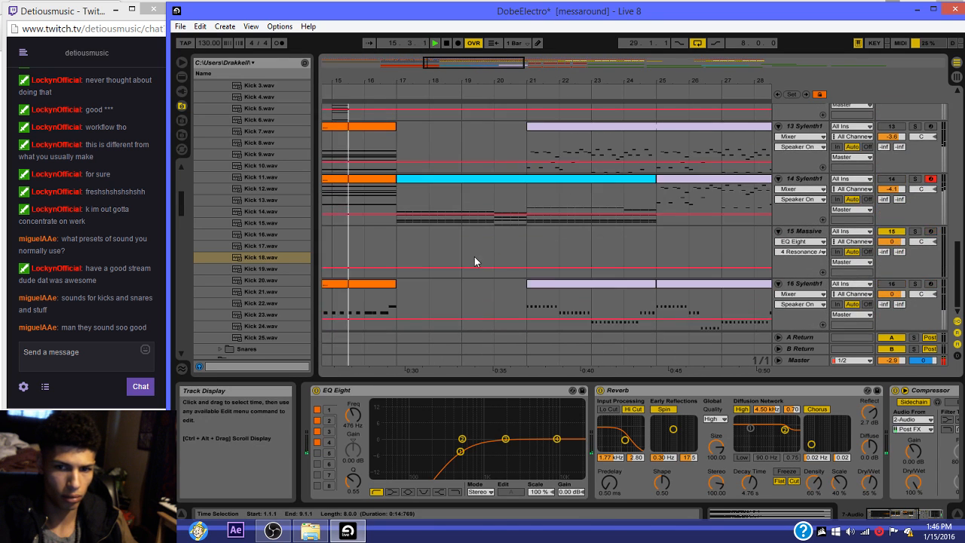
scroll(469, 255, "up", 3)
scroll(467, 254, "up", 5)
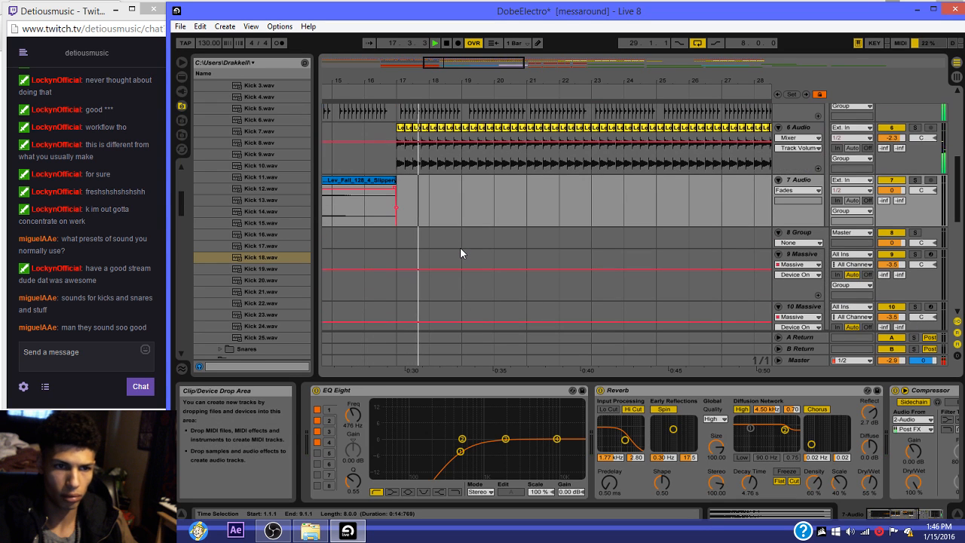
scroll(461, 254, "up", 2)
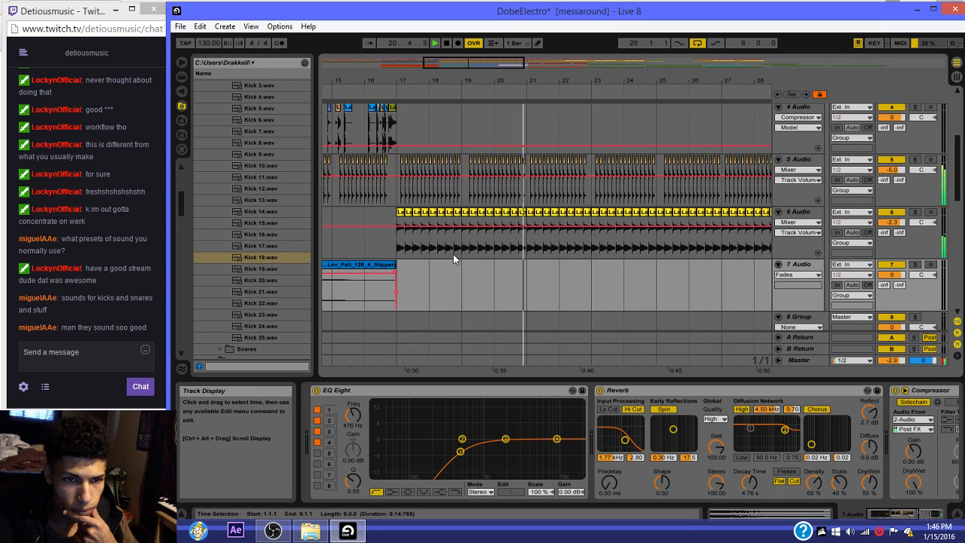
left_click_drag(474, 63, 422, 58)
Step: Solo the 13 Sylenth1 track and play its orange clip from bar 9
scroll(480, 267, "down", 10)
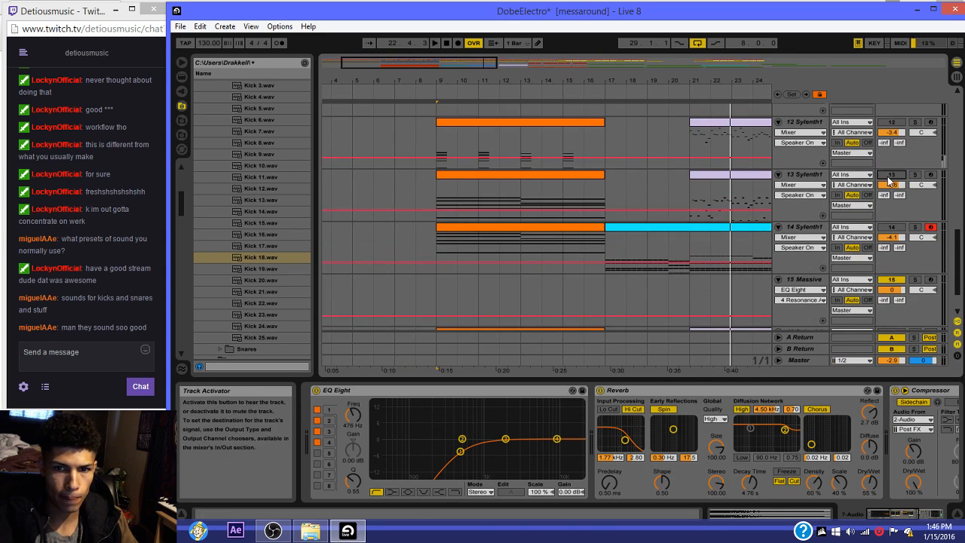
left_click(915, 174)
left_click(568, 176)
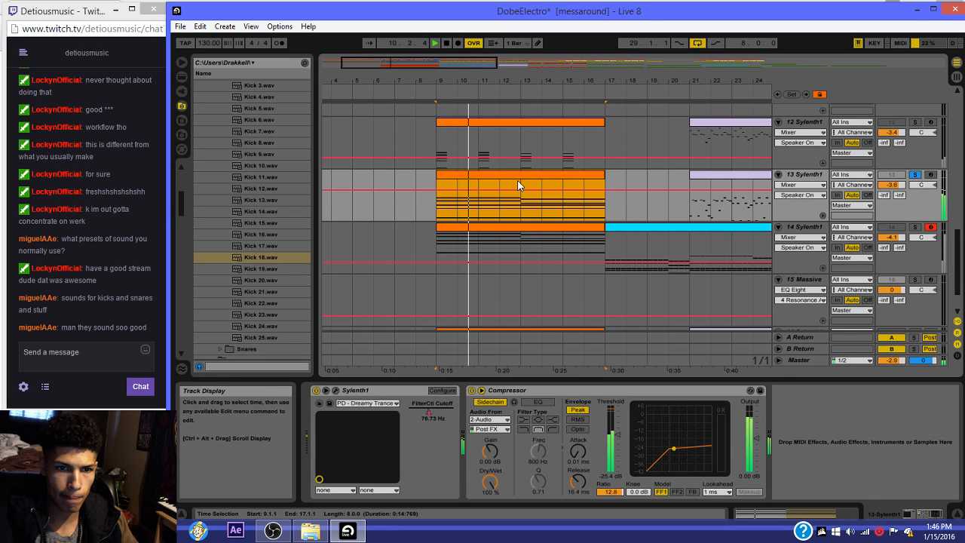
Step: Open the notes of the orange 13 Sylenth1 clip, widen the note grid to 1/4 and return to the arrangement
double_click(518, 179)
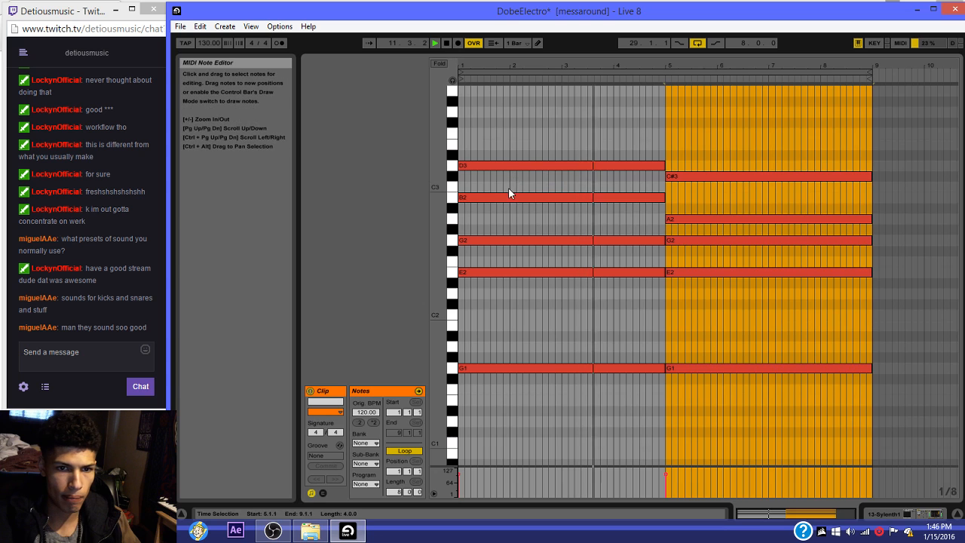
left_click(504, 184)
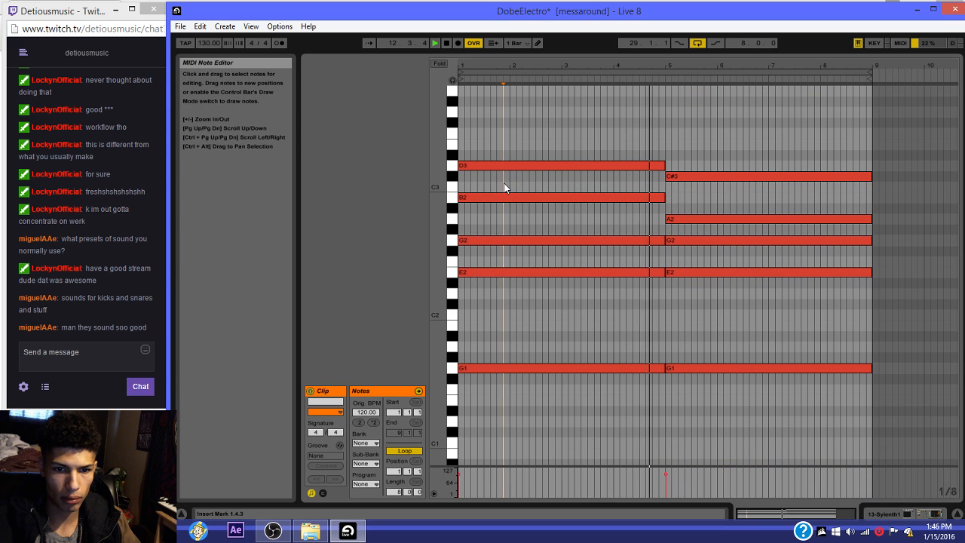
right_click(691, 366)
left_click(697, 284)
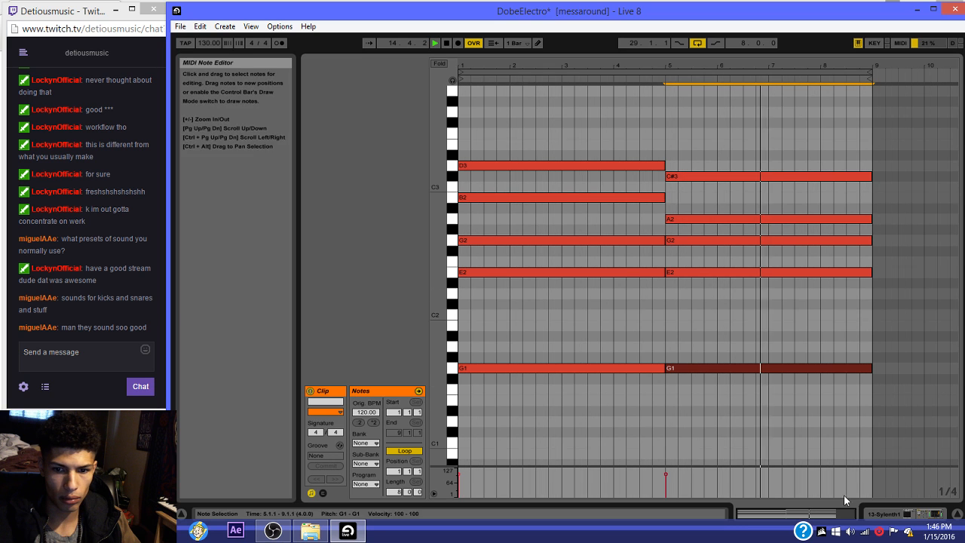
key("Tab")
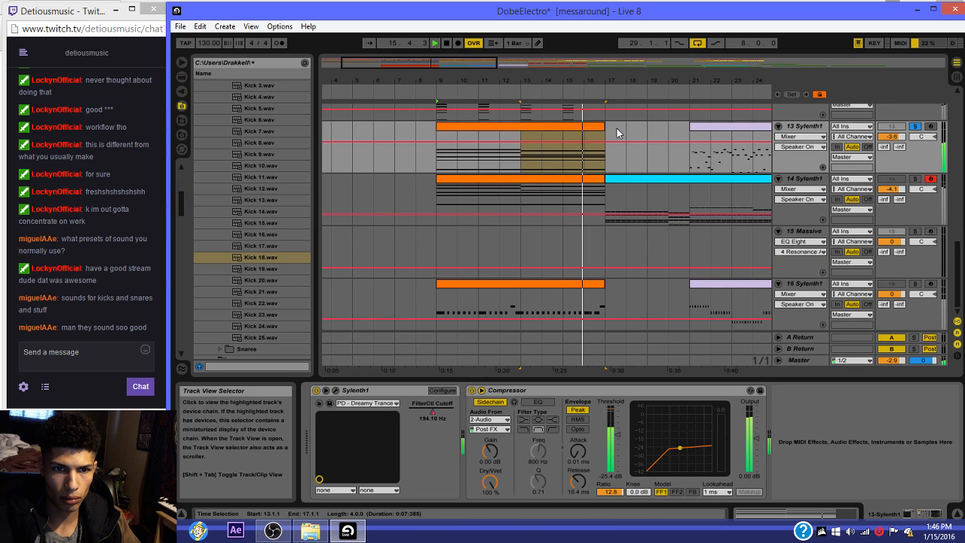
Step: Move the purple clip on 13 Sylenth1 from bar 21 to bar 29 and extend the orange clip to bar 25
left_click_drag(617, 128, 689, 128)
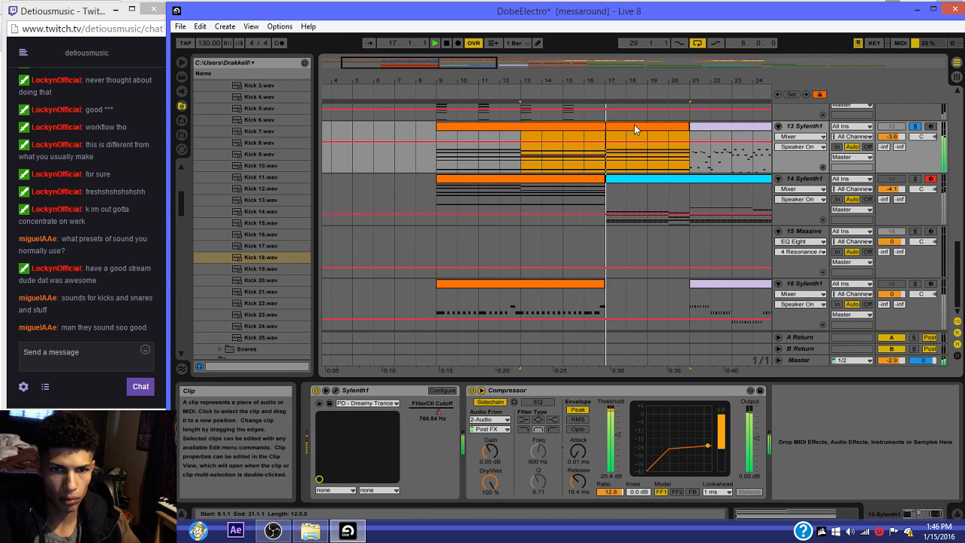
left_click_drag(472, 64, 529, 65)
left_click_drag(552, 127, 720, 140)
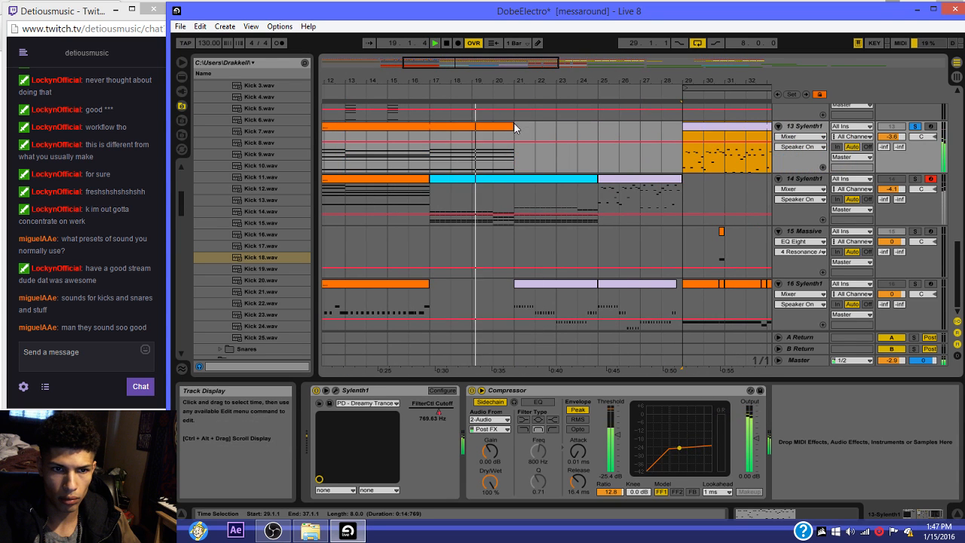
left_click_drag(514, 123, 600, 132)
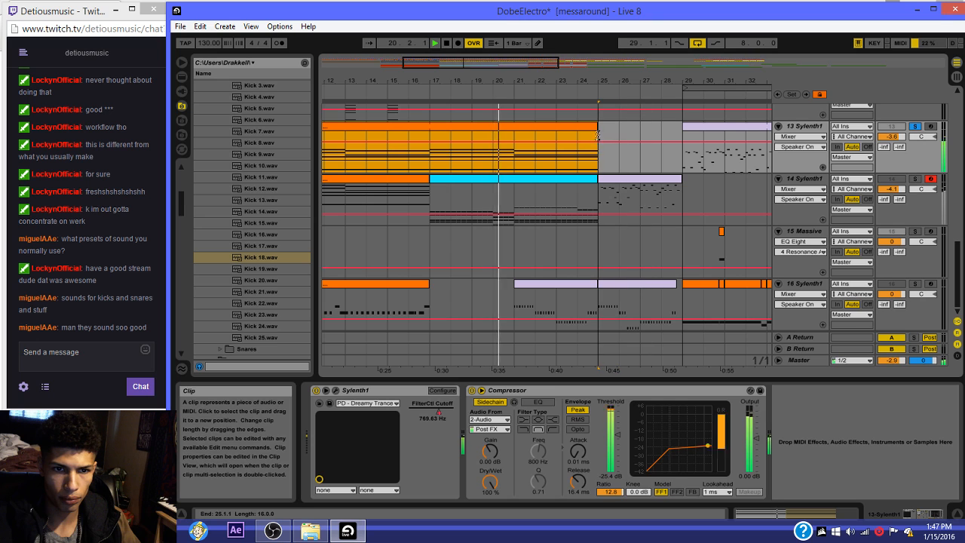
Step: Open the notes of the extended 13 Sylenth1 clip and restart playback from bar 9
double_click(557, 132)
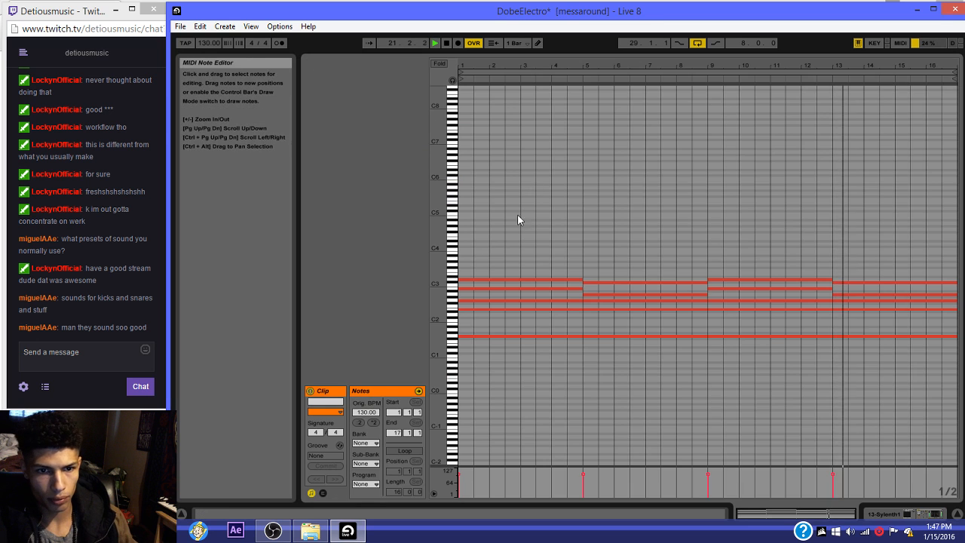
key("space")
scroll(716, 255, "down", 2)
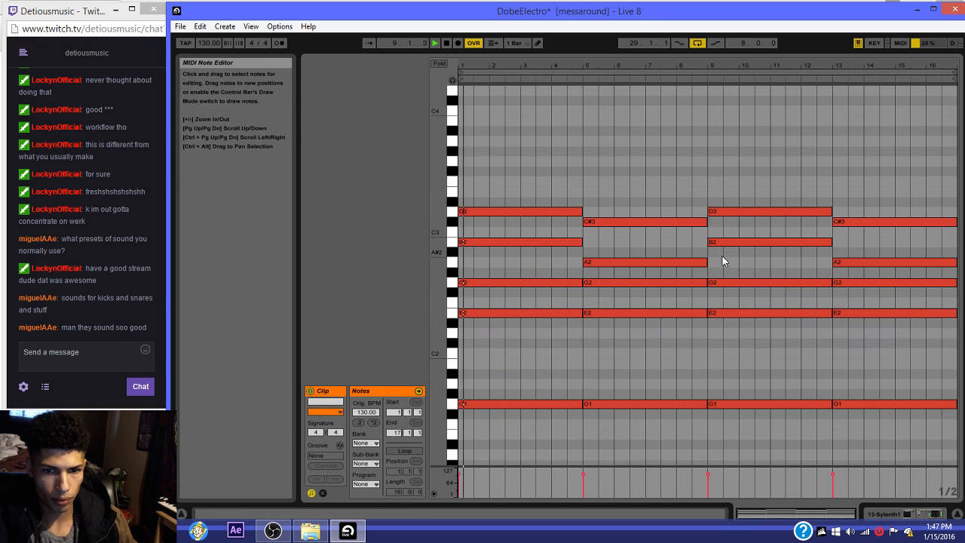
Step: Try different pitches for the third chord's G1 bass note, including A1 and F1, and leave it at B1
left_click(735, 403)
key("Up")
key("Up")
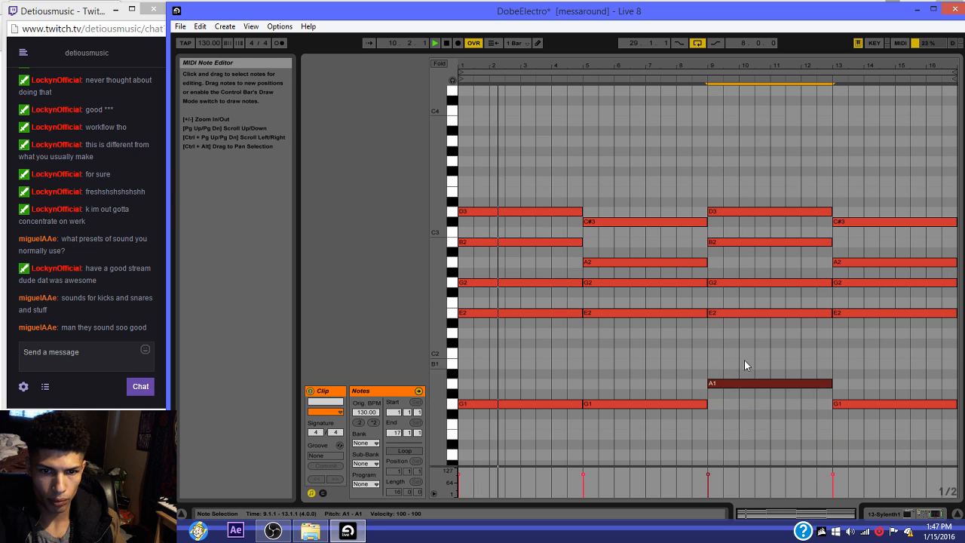
key("Up")
key("Down")
key("Down")
key("Down")
key("Down")
key("Down")
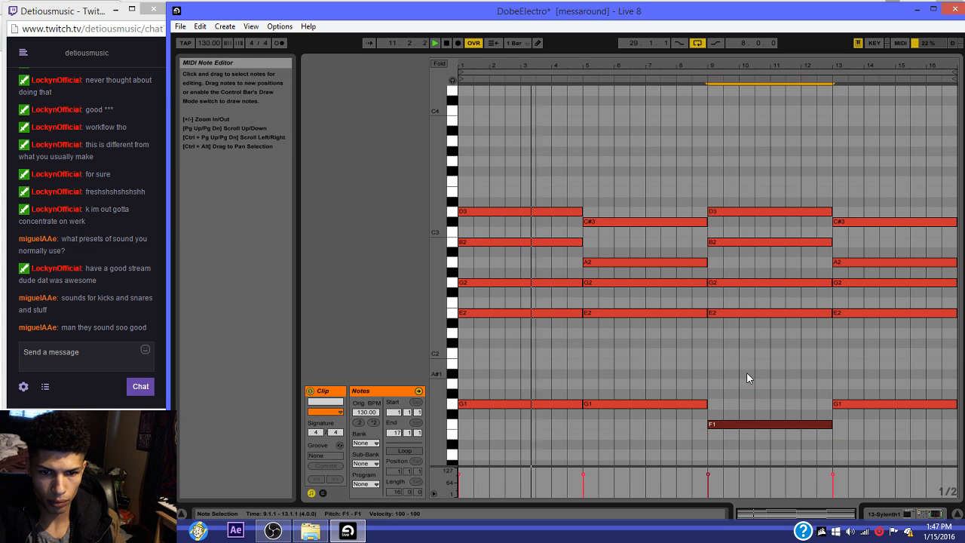
key("Up")
key("Up")
key("Up")
key("Up")
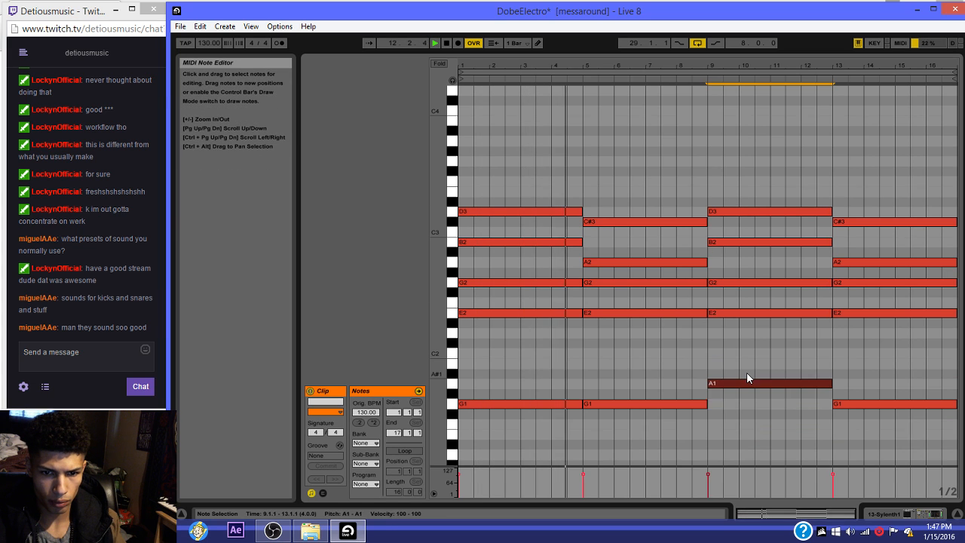
key("Up")
key("Up")
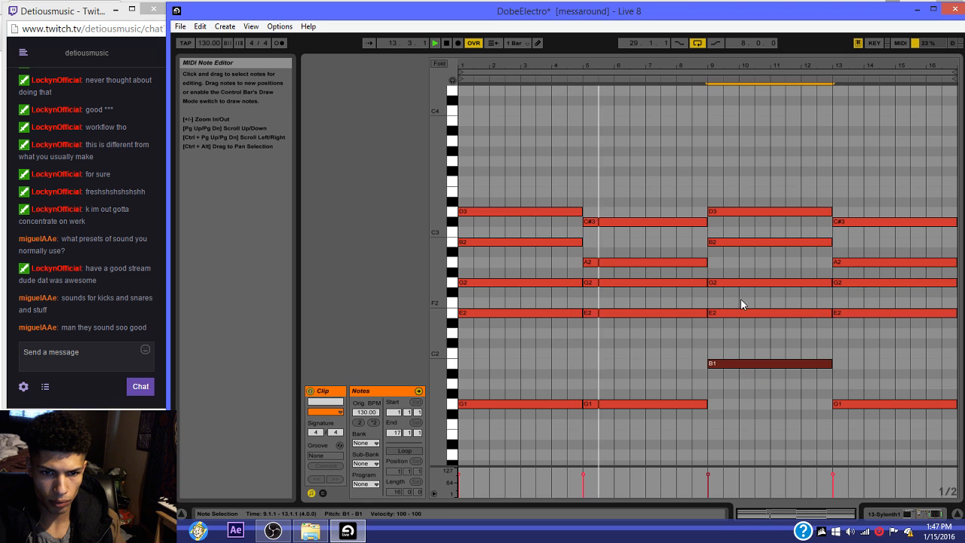
Step: Try raising the third chord's upper notes, D3 to E3 and B2 to C#3
left_click_drag(743, 313, 747, 330)
key("Up")
key("Up")
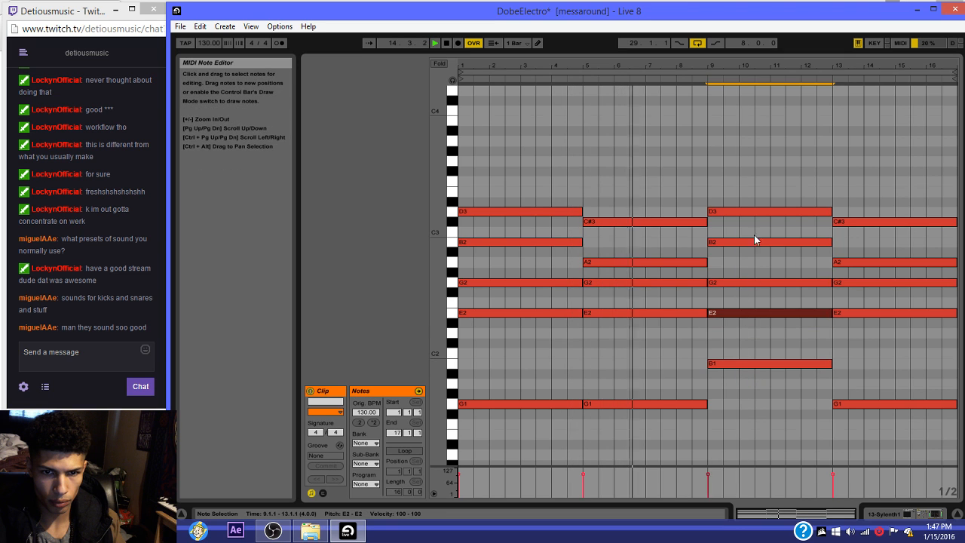
left_click(755, 211)
key("Up")
key("Up")
key("Up")
key("Down")
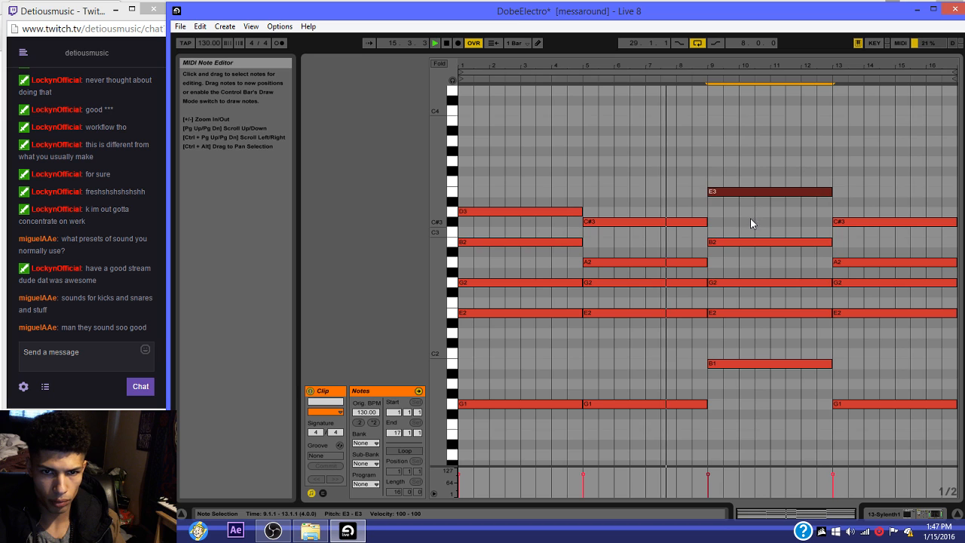
left_click(750, 242)
key("Up")
key("Up")
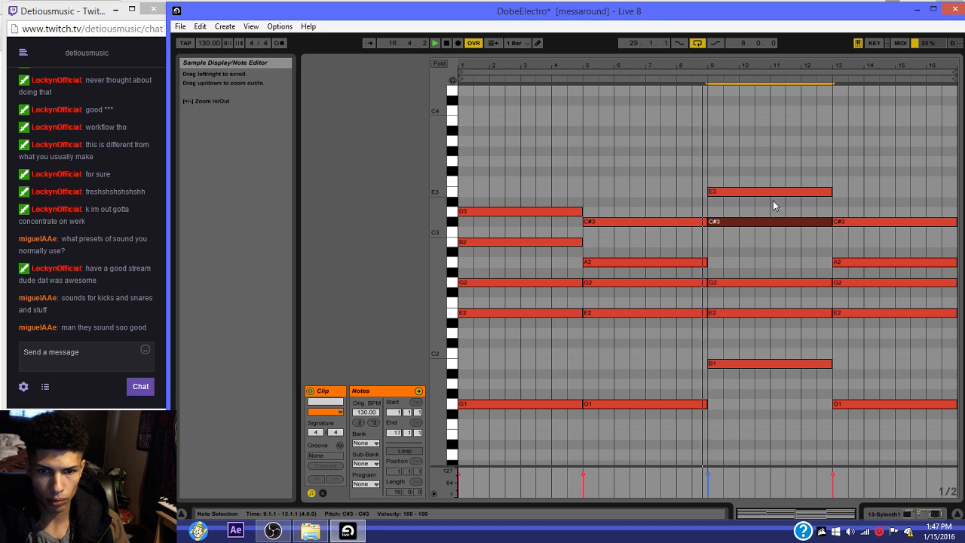
Step: Raise the third chord's G2 note to A2 and play from just before the chord
left_click(758, 284)
key("Up")
key("Up")
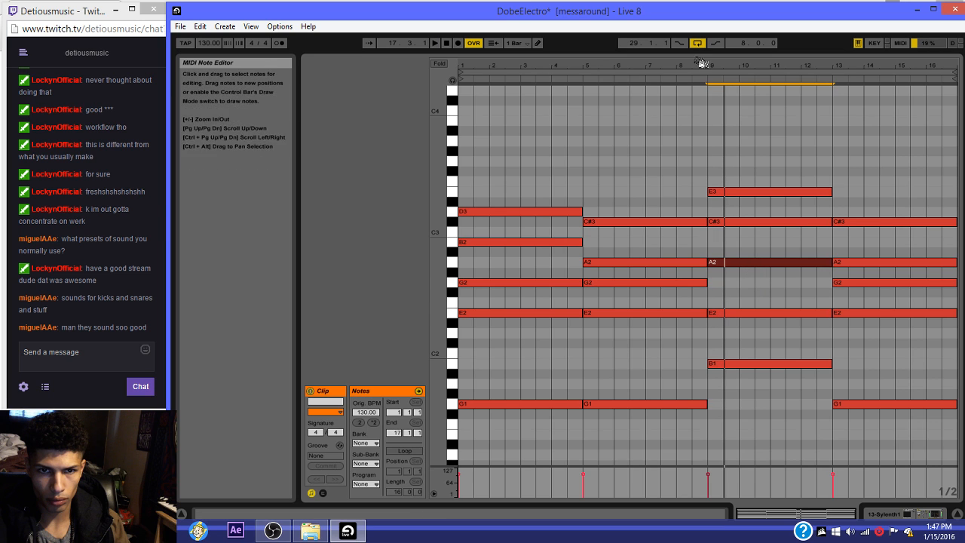
left_click(696, 81)
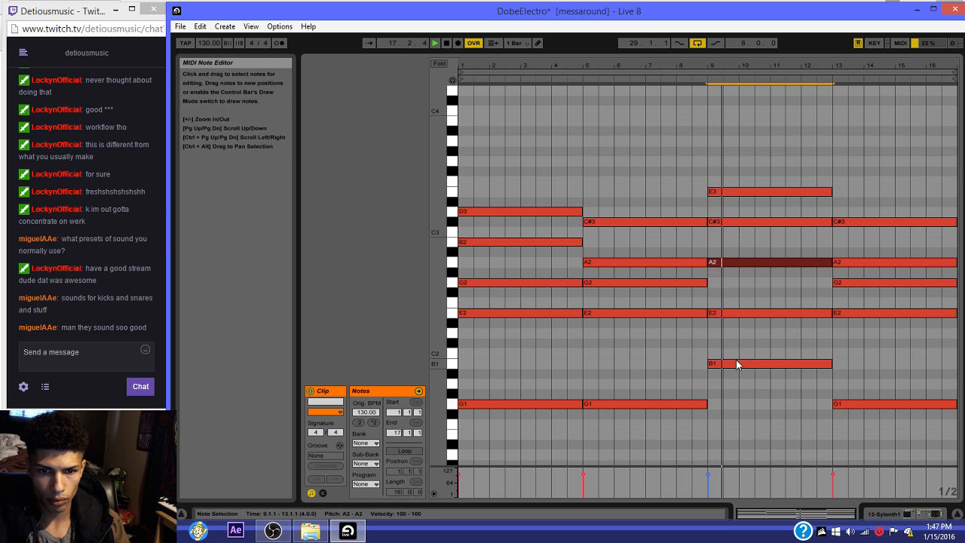
Step: Raise the third chord's bass note to C#2 and replay the chord change
key("space")
left_click_drag(735, 367, 736, 354)
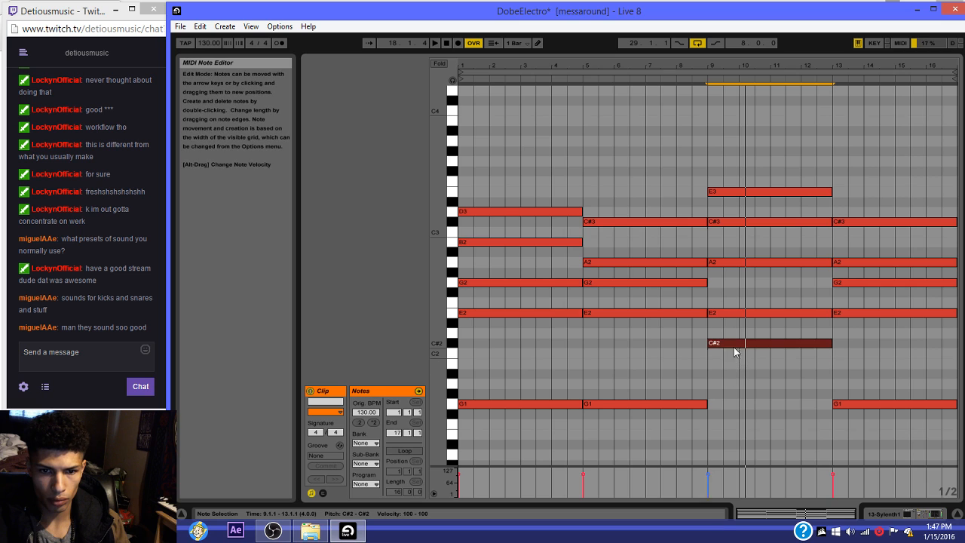
left_click(698, 75)
left_click(696, 245)
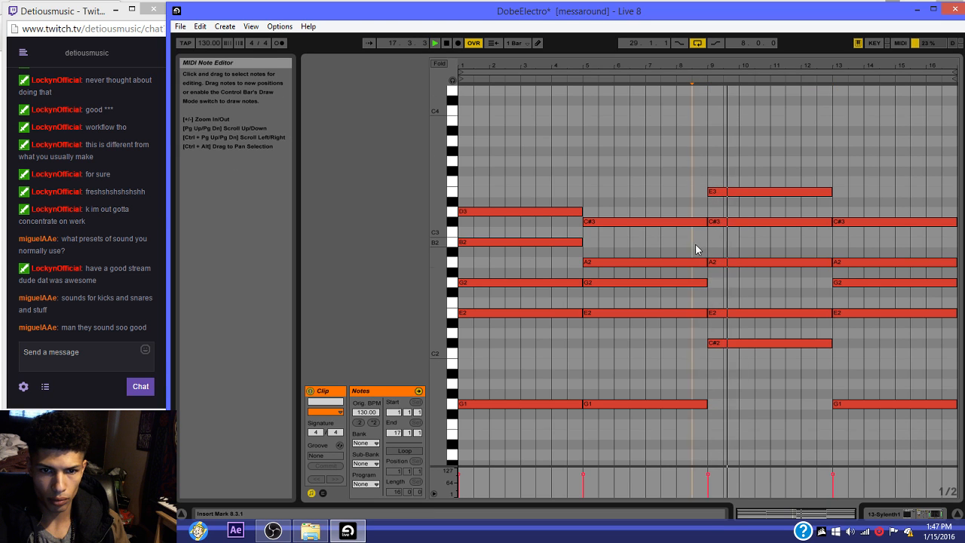
Step: Try lowering the third chord's A2 note to G2, then restore it to A2
left_click_drag(741, 263, 742, 273)
key("Down")
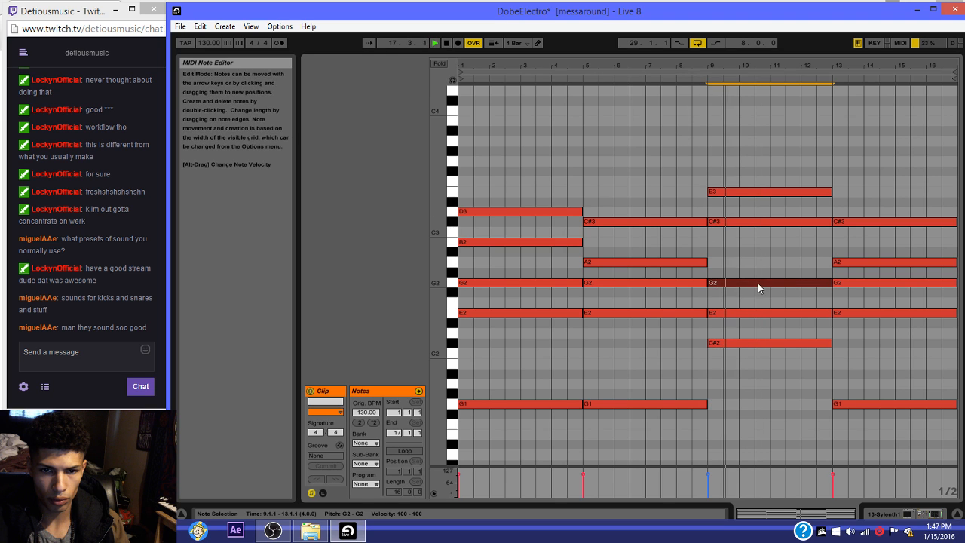
left_click_drag(758, 282, 756, 264)
key("space")
Step: Lower the third chord's C#3 note to B2 and its E3 note to D3, playing the chord between changes
left_click_drag(734, 224, 730, 242)
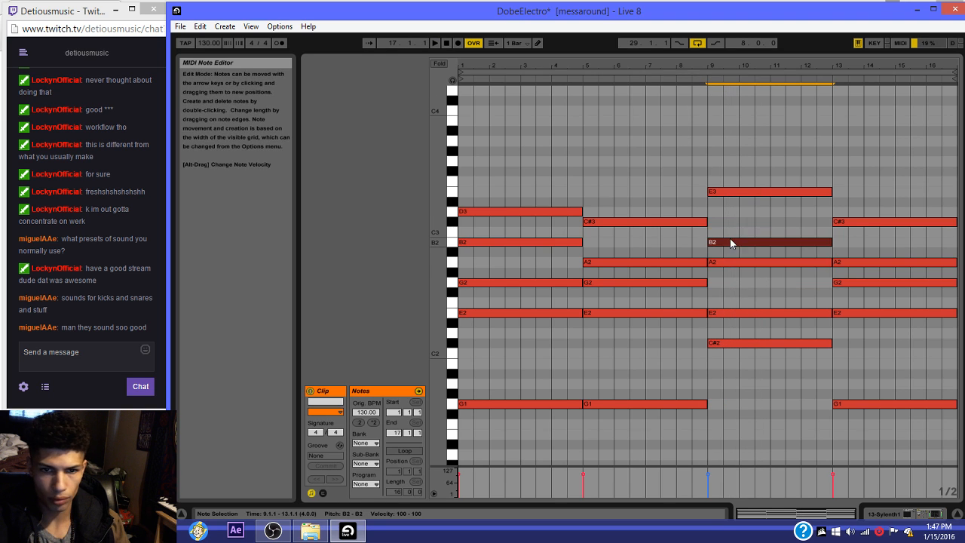
key("space")
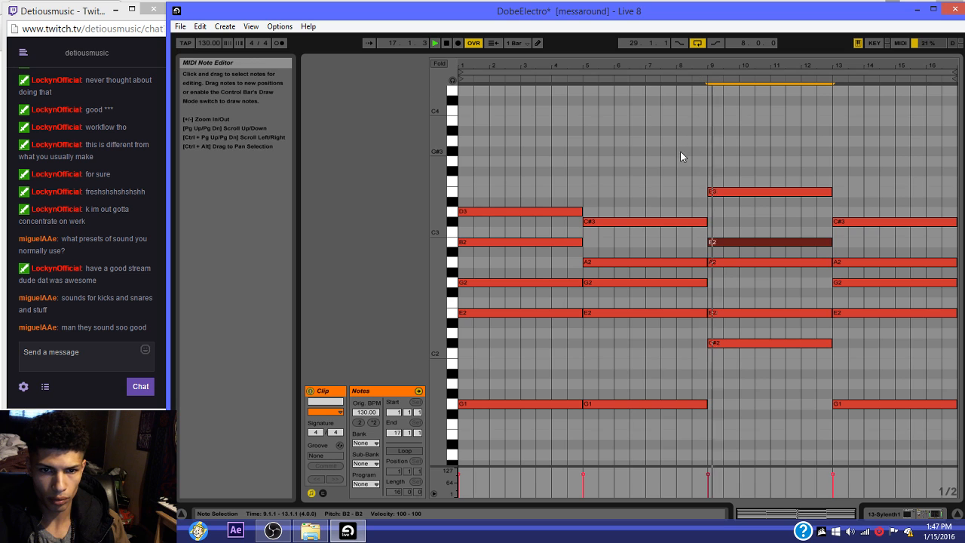
left_click(739, 195)
key("Down")
key("Down")
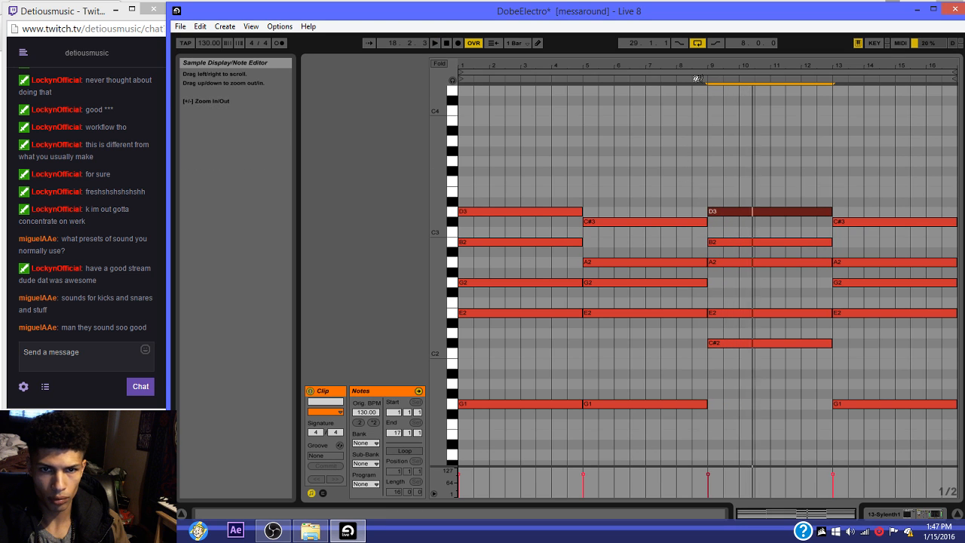
Step: Play the reworked third chord in the 13 Sylenth1 clip
left_click(699, 79)
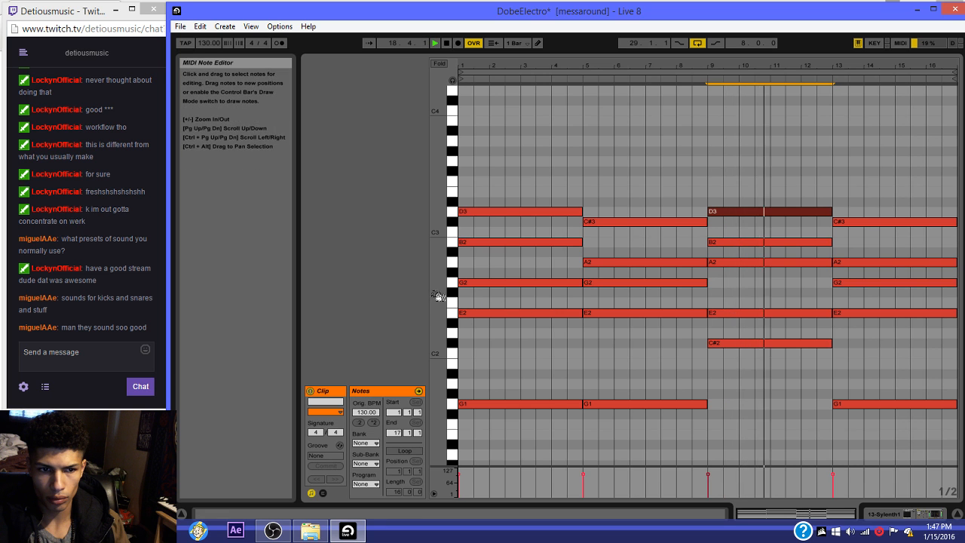
left_click_drag(437, 289, 541, 289)
scroll(762, 313, "down", 2)
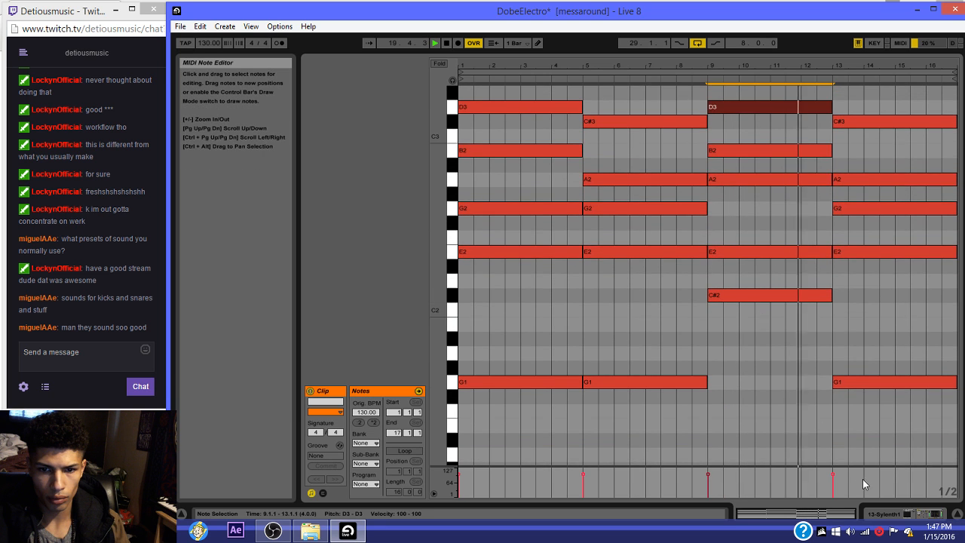
Step: Copy the 13 Sylenth1 chord clip from bar 9 to the arrangement's start and delete all notes in the copy
left_click(899, 514)
key("space")
left_click_drag(468, 62, 386, 63)
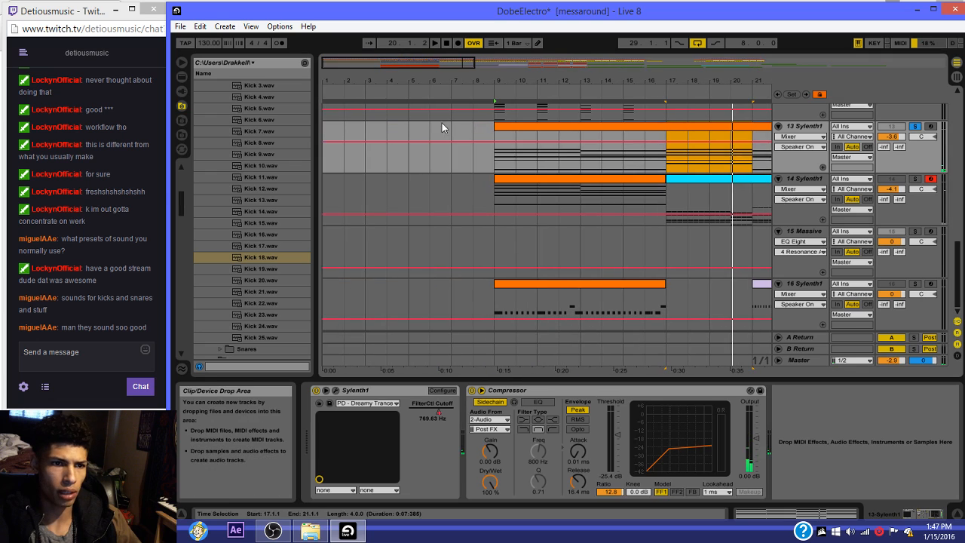
left_click(579, 125)
left_click_drag(494, 127, 656, 167)
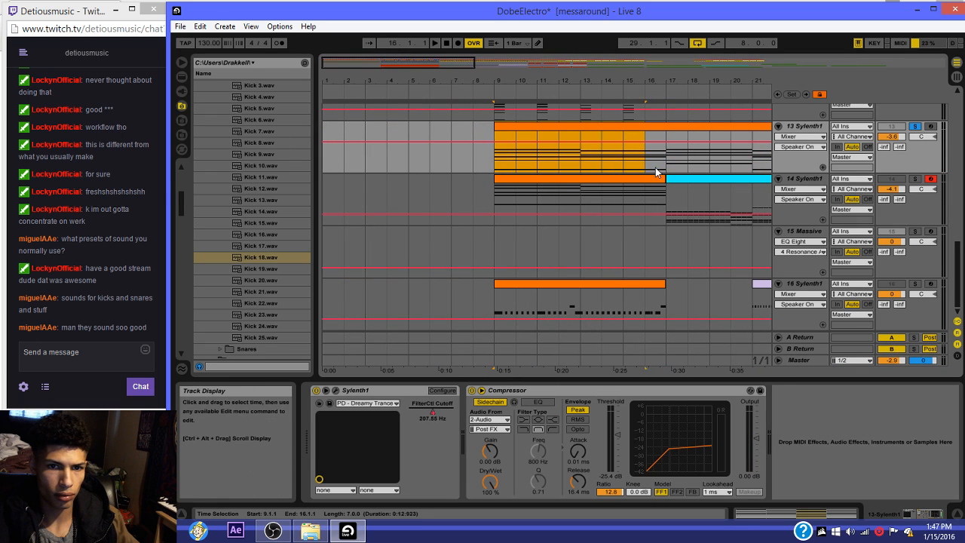
left_click(333, 157)
double_click(377, 129)
key("ctrl+a")
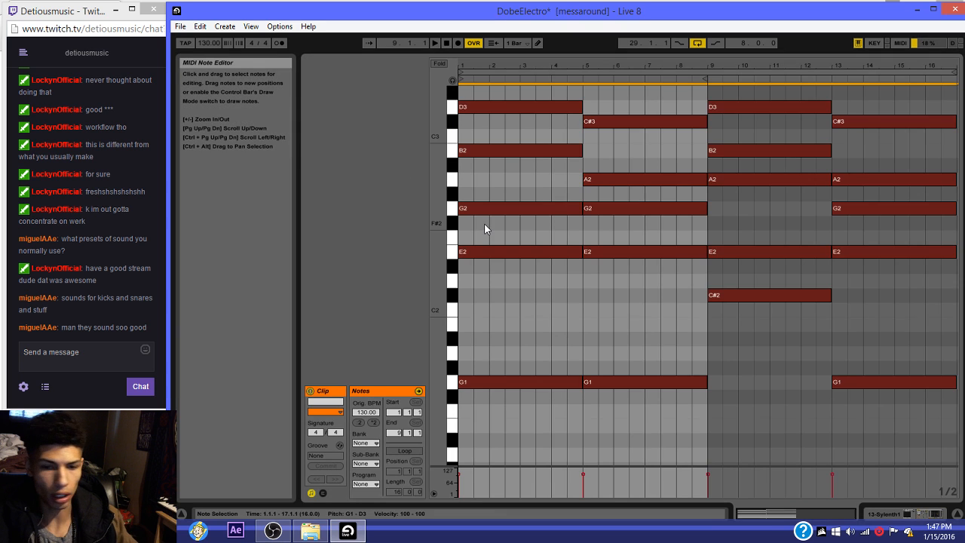
key("Delete")
Step: Add a C3 note at the clip's start, lengthen it to four bars and duplicate it after itself
double_click(461, 210)
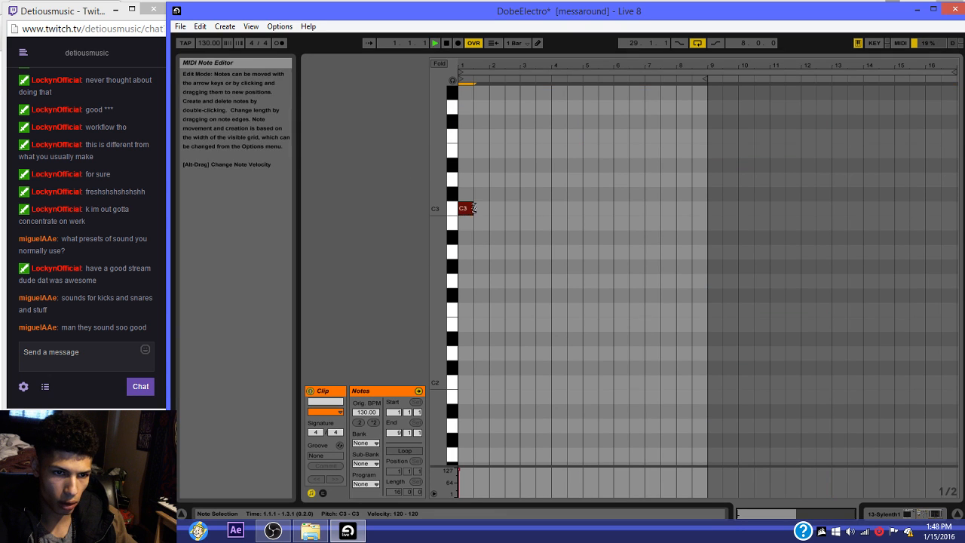
key("space")
left_click_drag(469, 208, 582, 208)
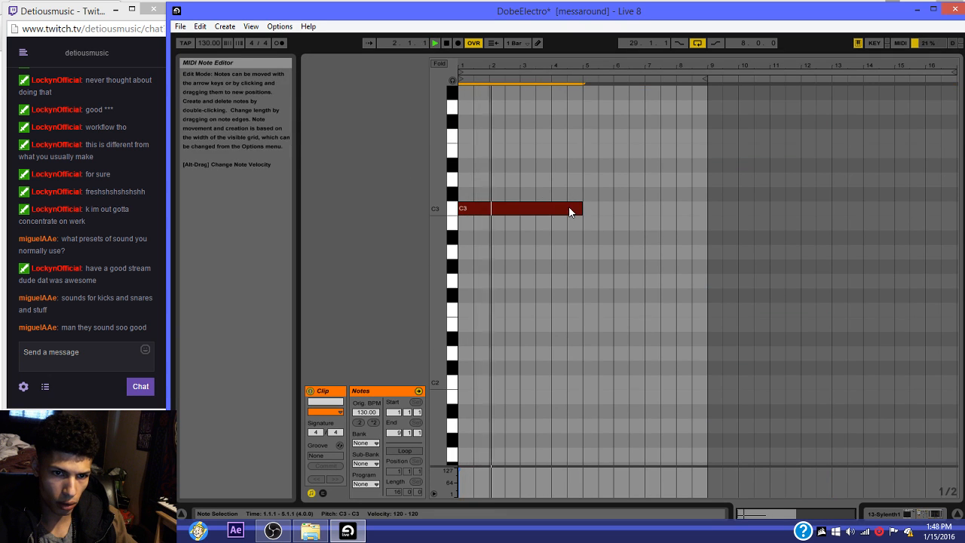
key("ctrl+d")
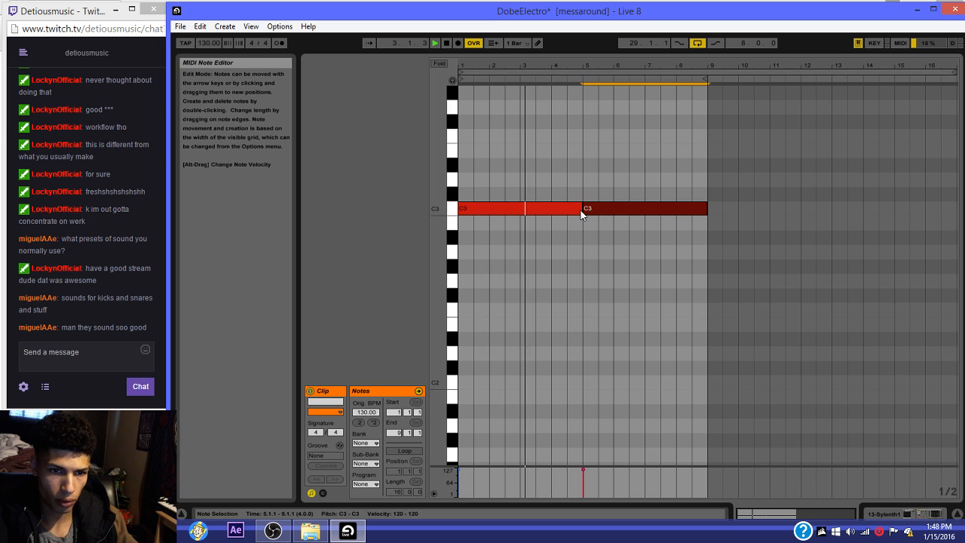
Step: Shape the notes into a one-bar C3, a one-bar B2 and an A2 lasting one and a half bars
left_click_drag(579, 210, 493, 208)
left_click_drag(495, 211, 504, 222)
left_click_drag(610, 211, 553, 254)
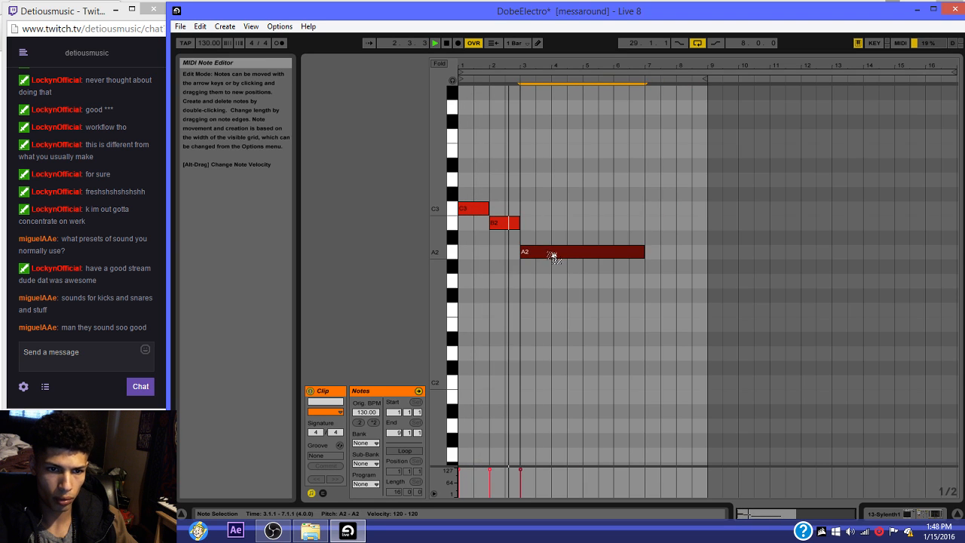
left_click_drag(645, 249, 560, 259)
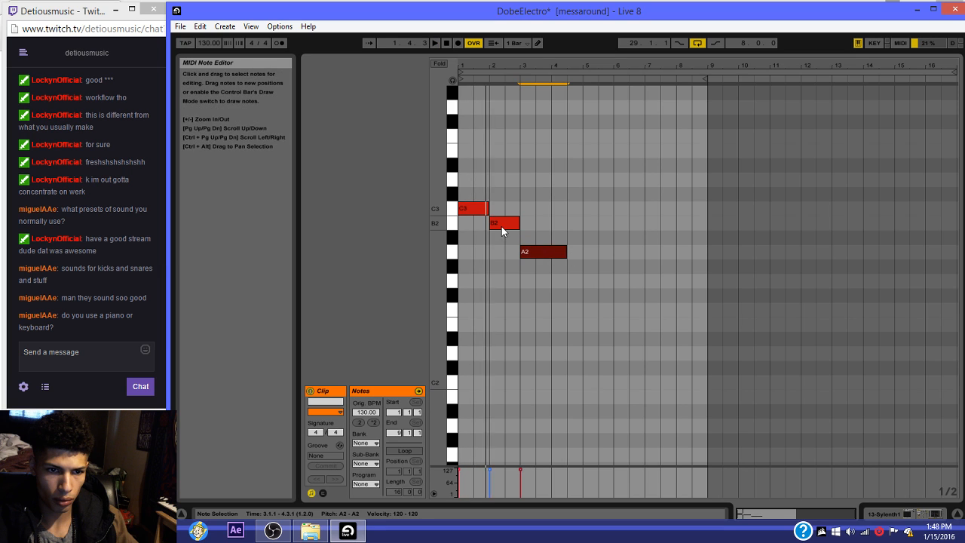
Step: Raise the second note from B2 to E3 and add a half-bar G2 note directly after the A2
left_click_drag(502, 226, 501, 159)
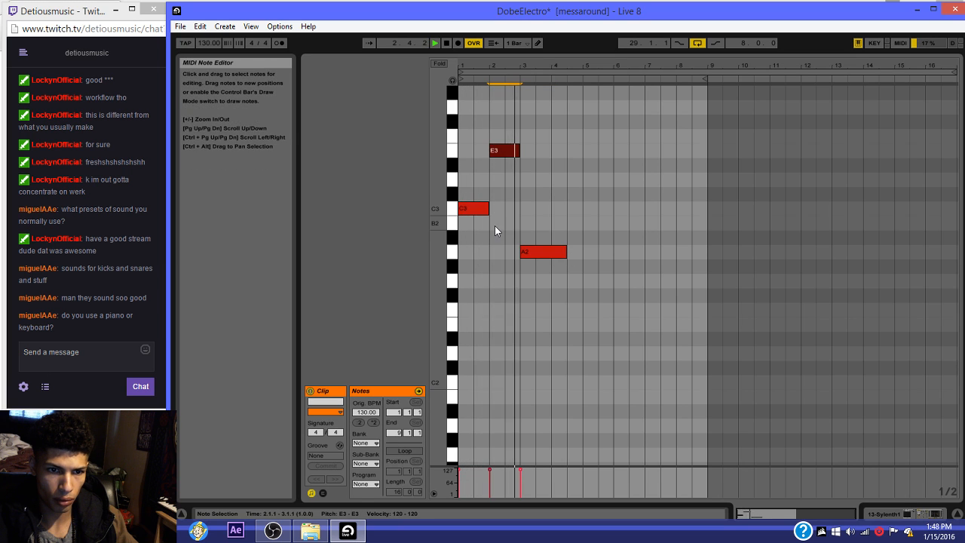
left_click(551, 255)
left_click(550, 255)
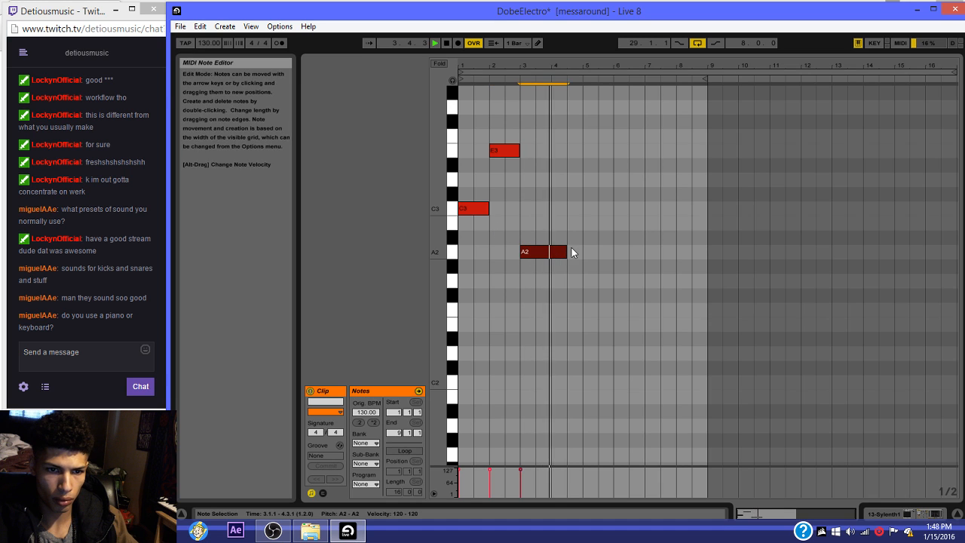
key("ctrl+d")
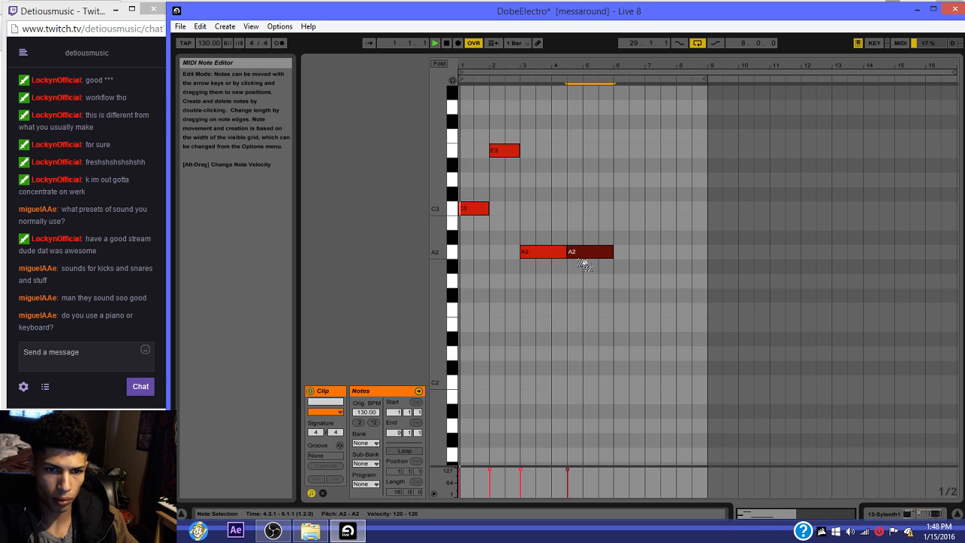
key("Down")
key("Down")
left_click(615, 280)
left_click_drag(611, 281, 582, 280)
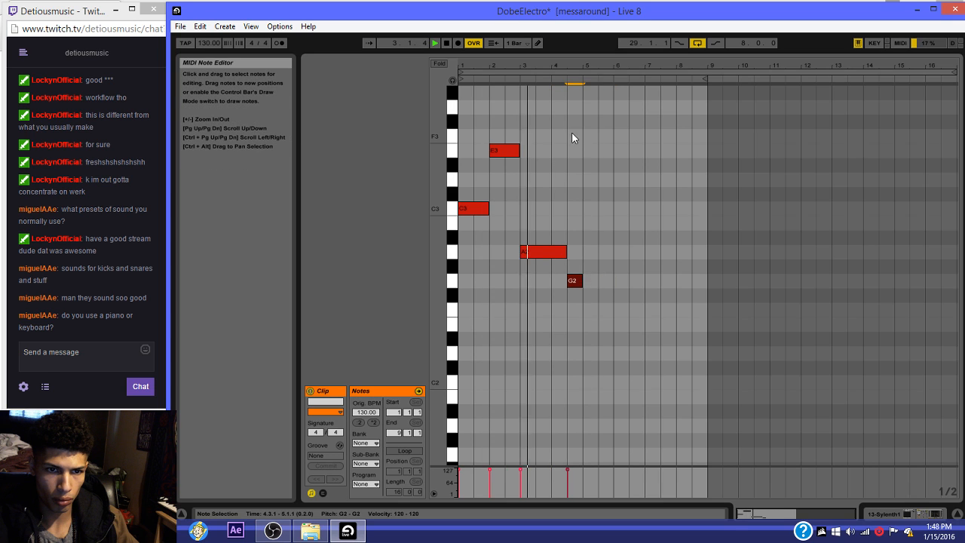
Step: Duplicate the four-note phrase to bar 5 and change the copy's last three notes to B2, G2 and A2
left_click_drag(573, 131, 502, 310)
key("ctrl+d")
left_click(624, 258)
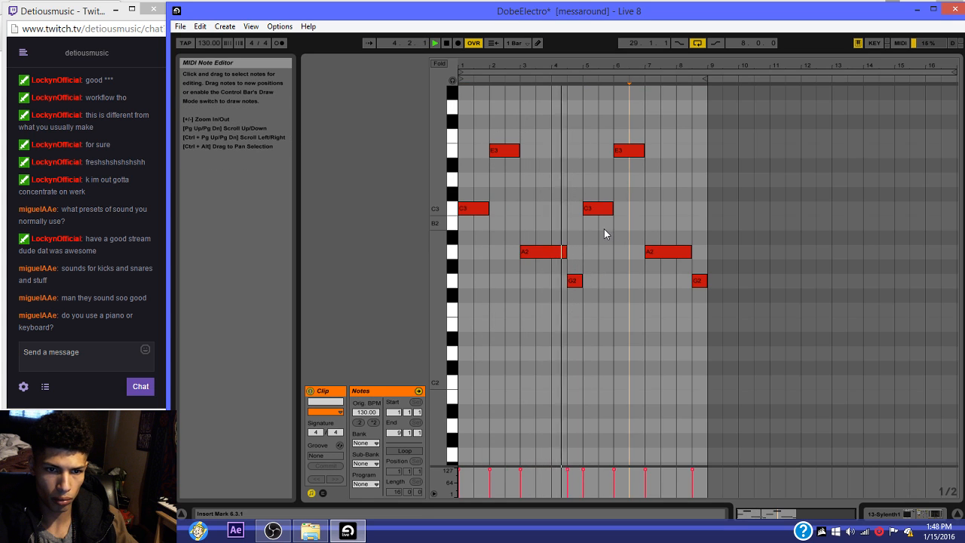
left_click_drag(626, 150, 626, 225)
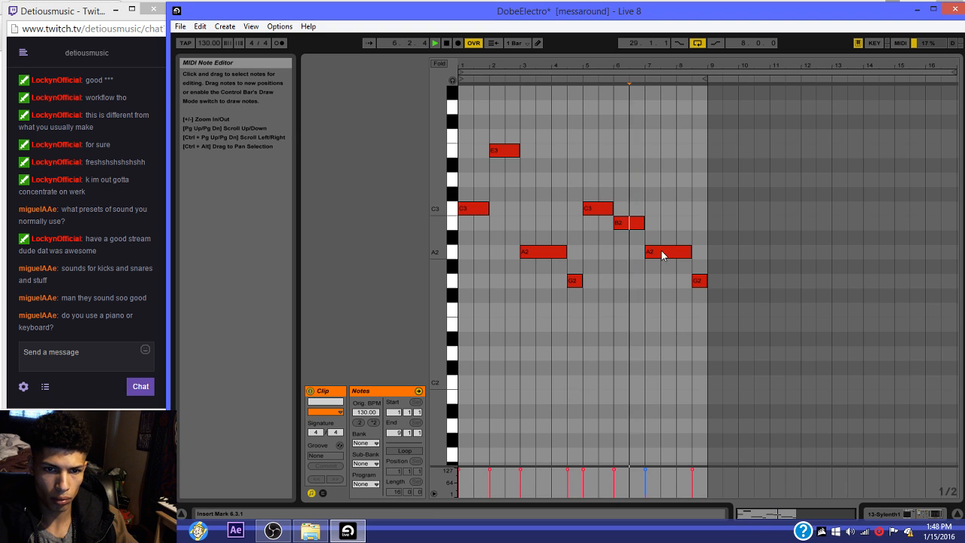
left_click_drag(661, 251, 695, 251)
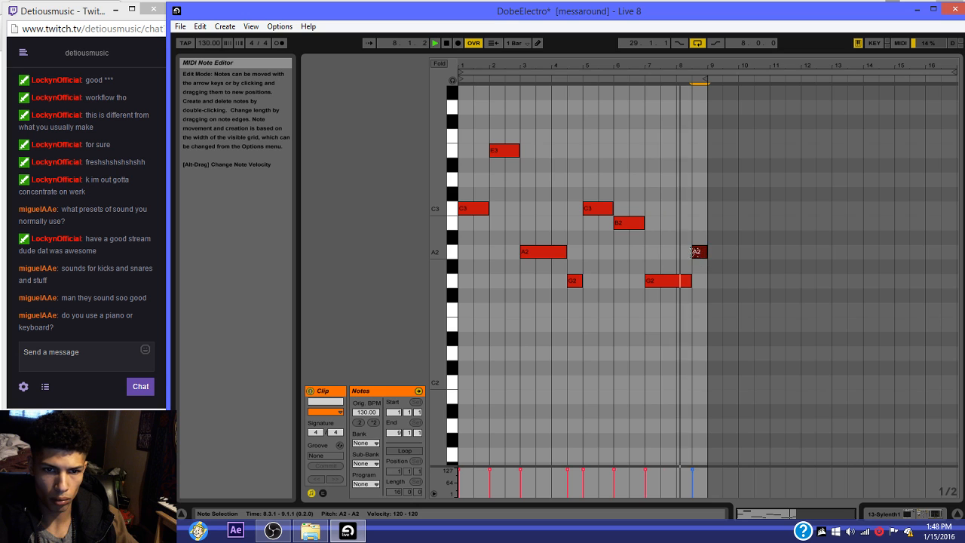
left_click(635, 253)
Step: Loop the arrangement over the new melody clip's eight bars and reopen the clip's notes
key("Tab")
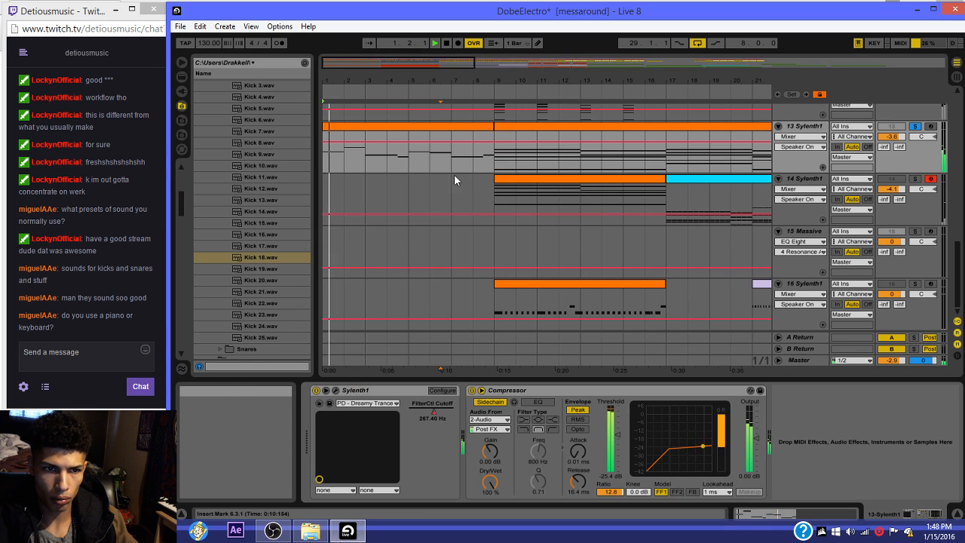
right_click(433, 124)
left_click(479, 229)
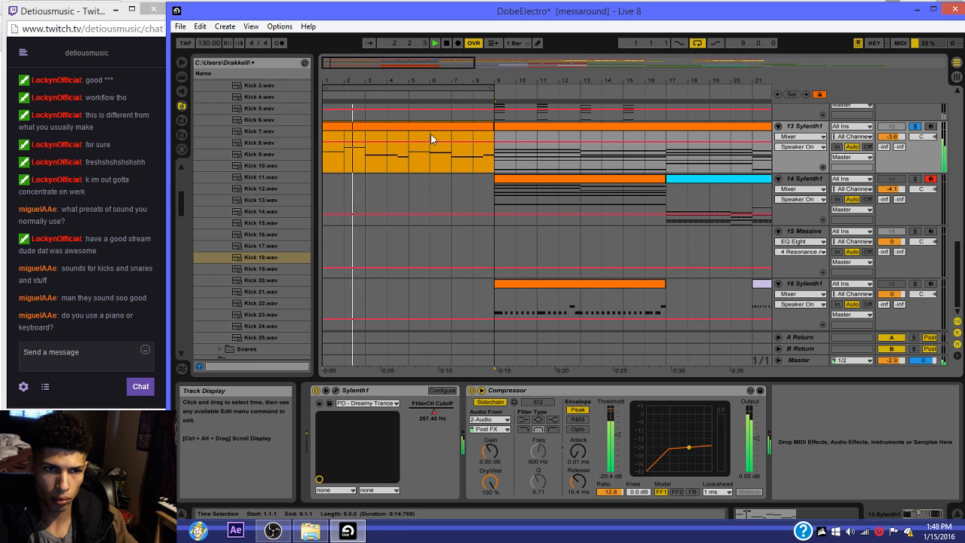
double_click(431, 130)
left_click(515, 221)
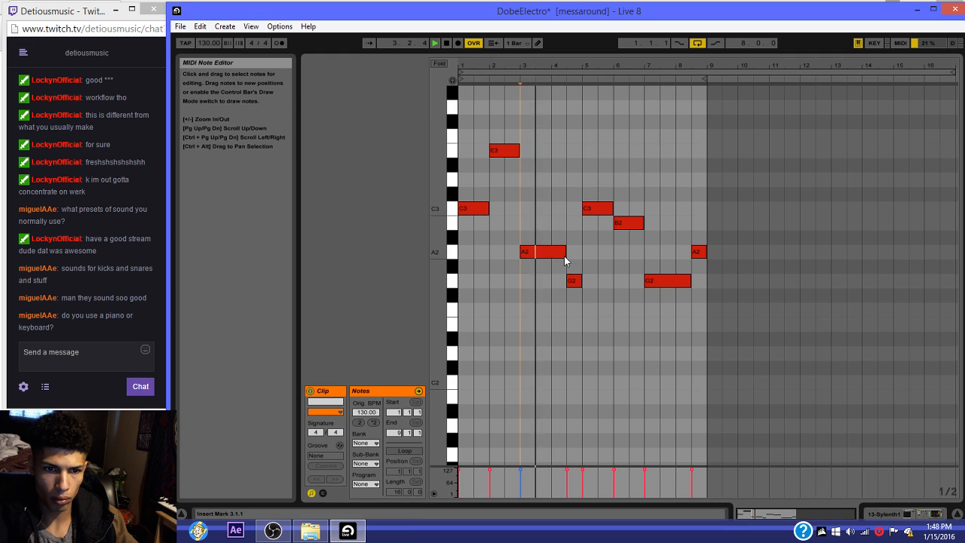
Step: Raise the half-bar G2 note in bar 4 to A2 and the B2 note at bar 6 to F#3
left_click_drag(574, 281, 576, 260)
left_click(571, 282)
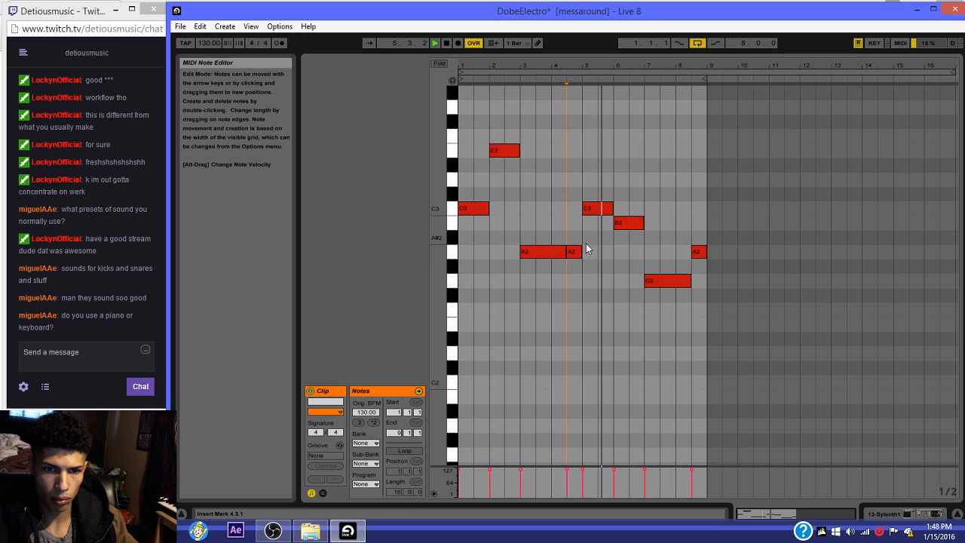
left_click_drag(626, 223, 626, 125)
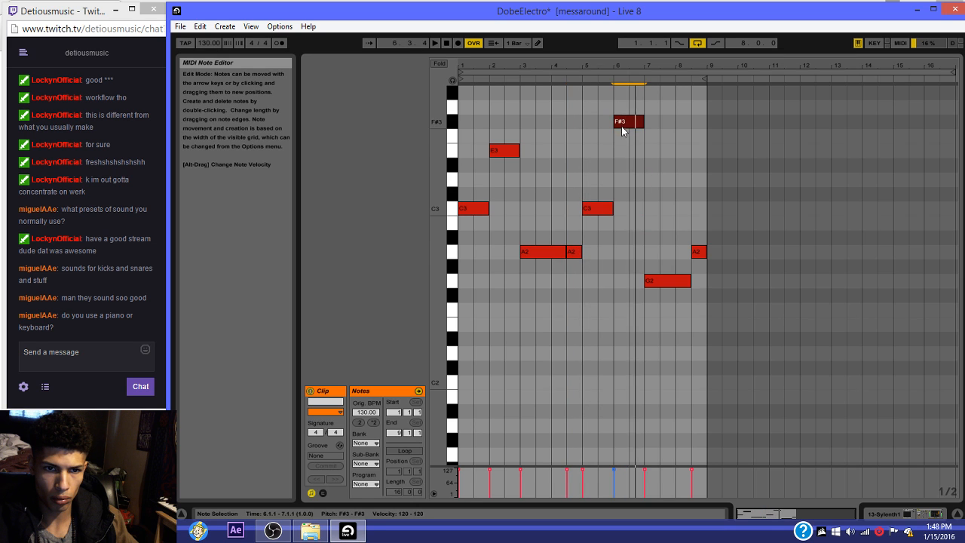
left_click(597, 155)
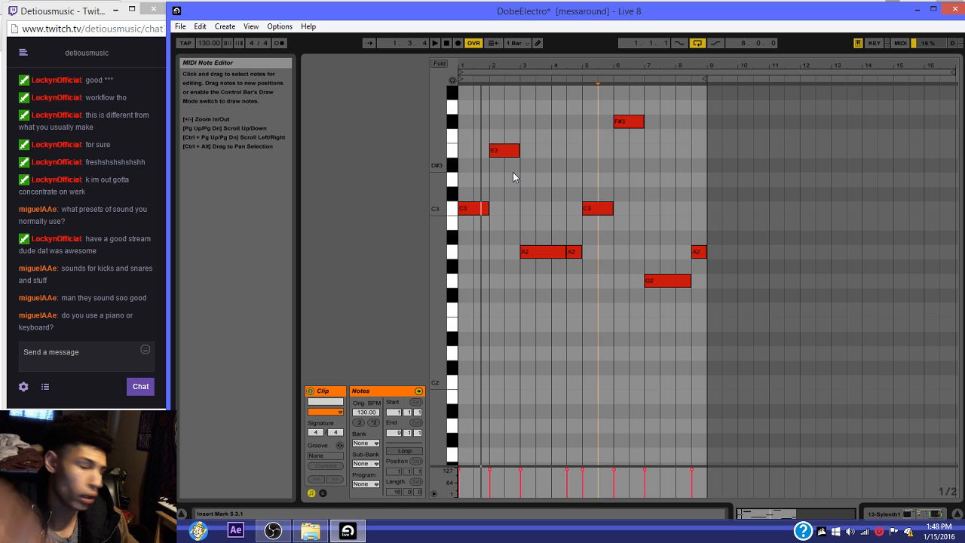
Step: Check the stream in OBS, return to Live and raise the F#3 note at bar 6 to G3
left_click(274, 532)
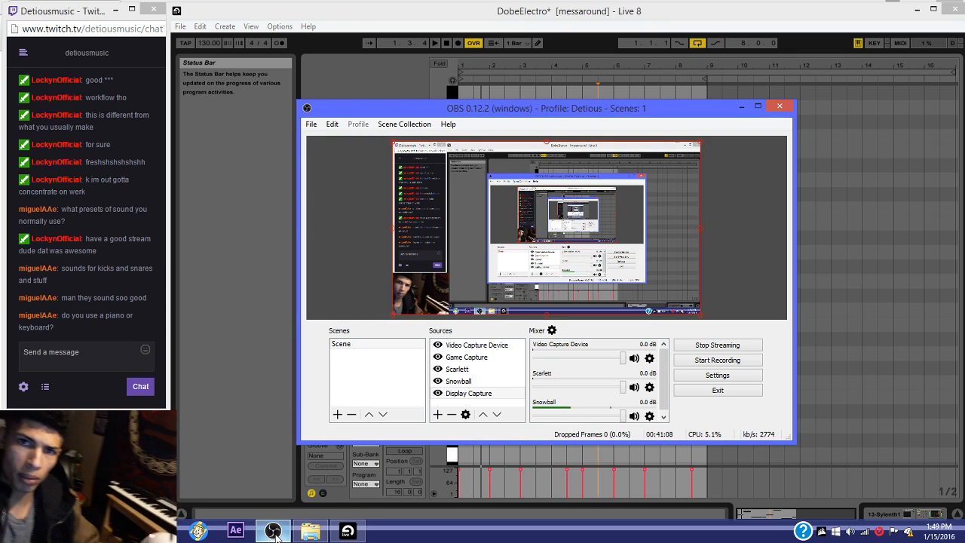
left_click(842, 173)
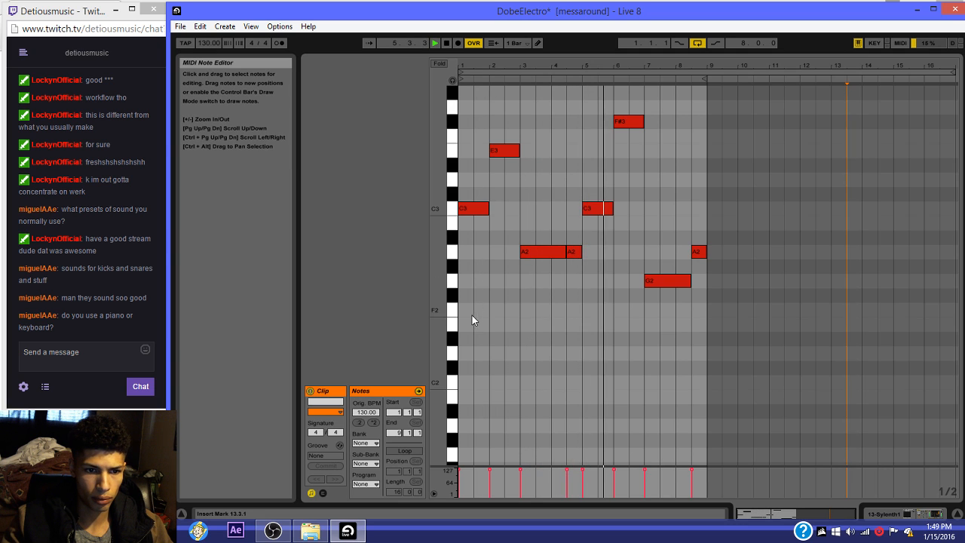
left_click_drag(631, 122, 631, 111)
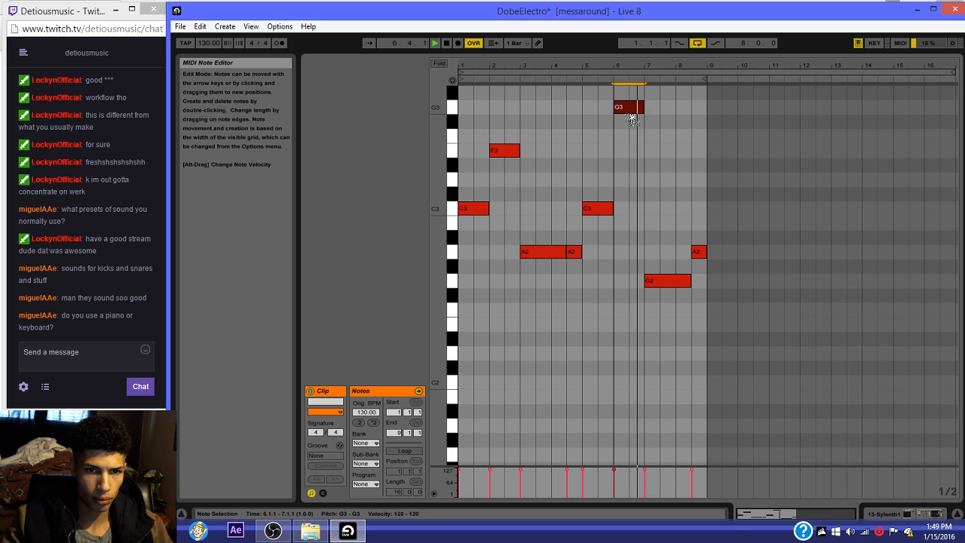
Step: Try G2, E2 and G2 harmony notes below the first three melody notes, then delete them
double_click(465, 312)
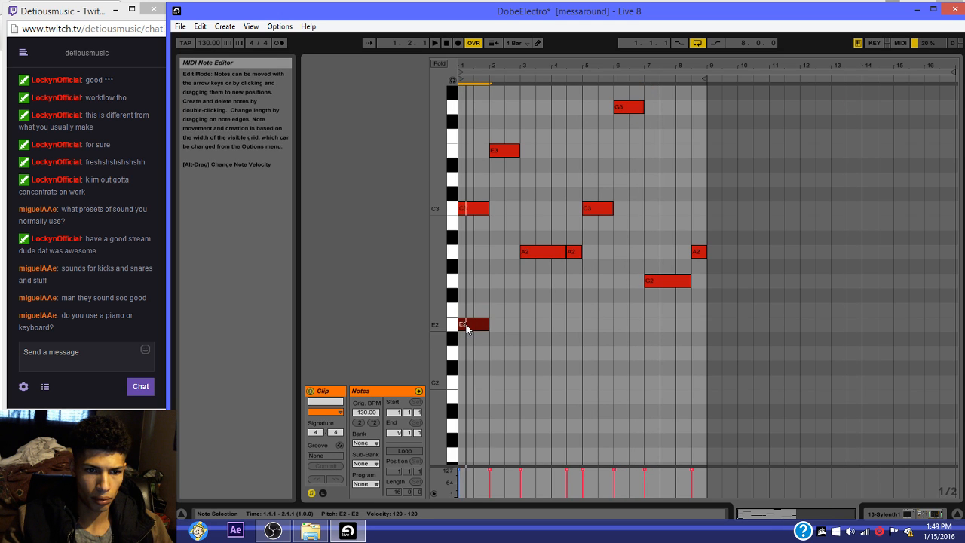
left_click_drag(465, 315, 479, 286)
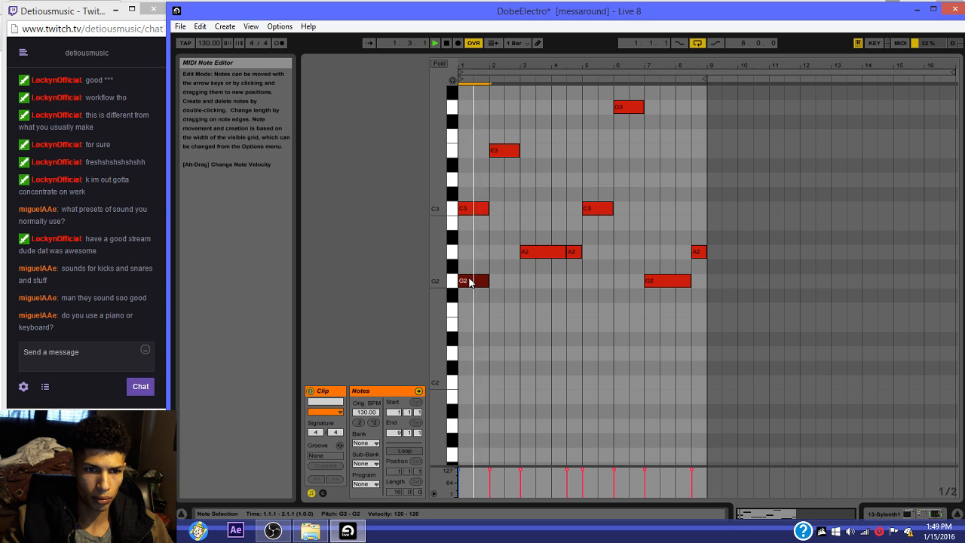
double_click(501, 281)
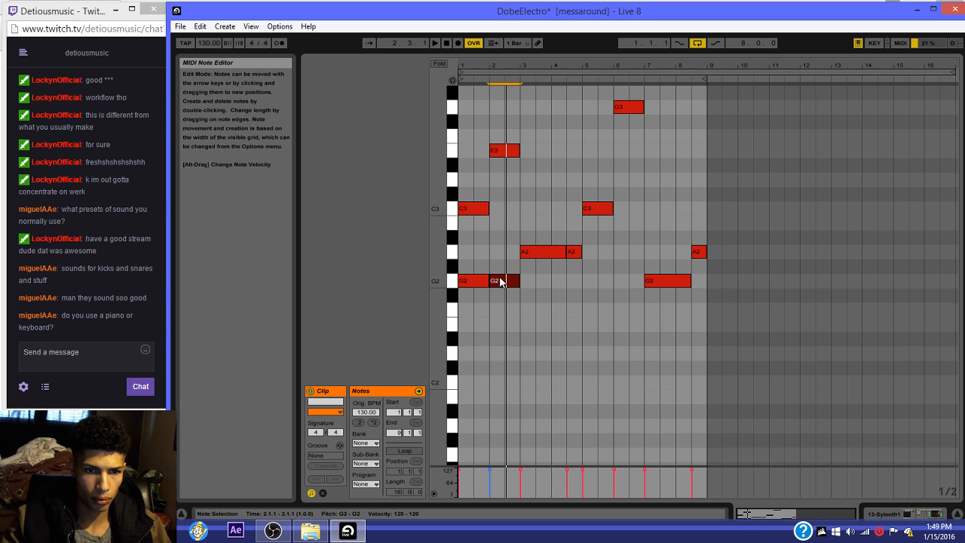
left_click_drag(511, 291, 475, 353)
double_click(542, 297)
key("space")
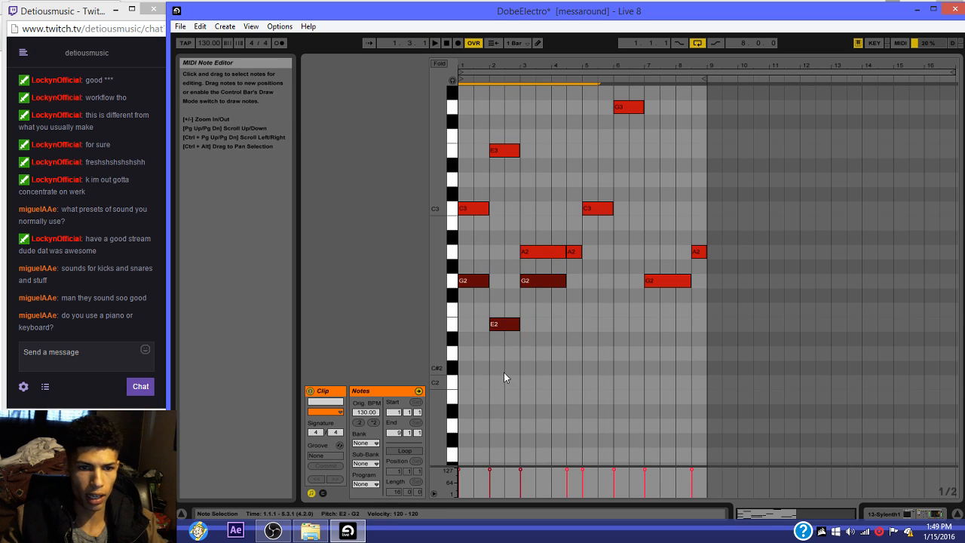
key("Delete")
Step: Add one-bar harmony notes A2 below the opening C3 and B2 below the E3 at bar 2
scroll(523, 255, "up", 5)
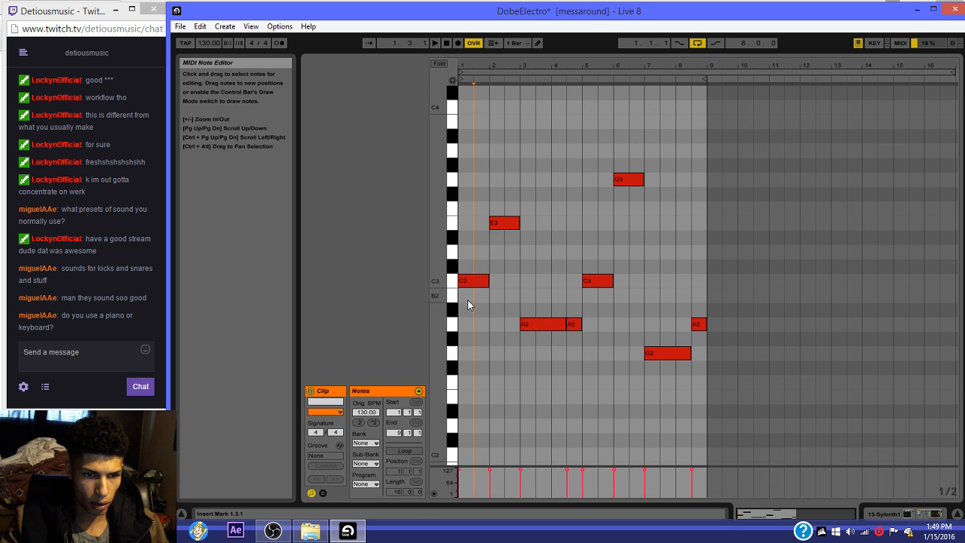
double_click(466, 310)
key("space")
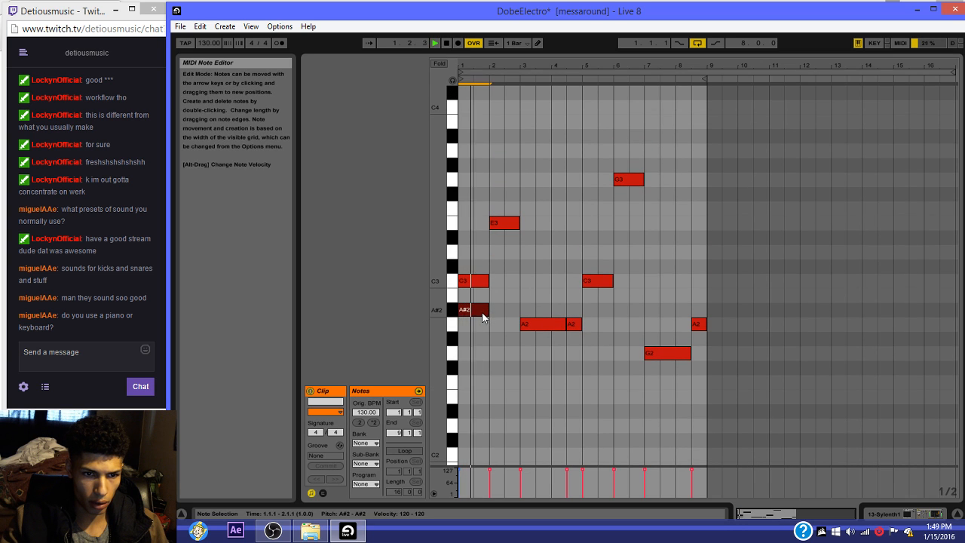
left_click_drag(483, 317, 499, 295)
key("ctrl+d")
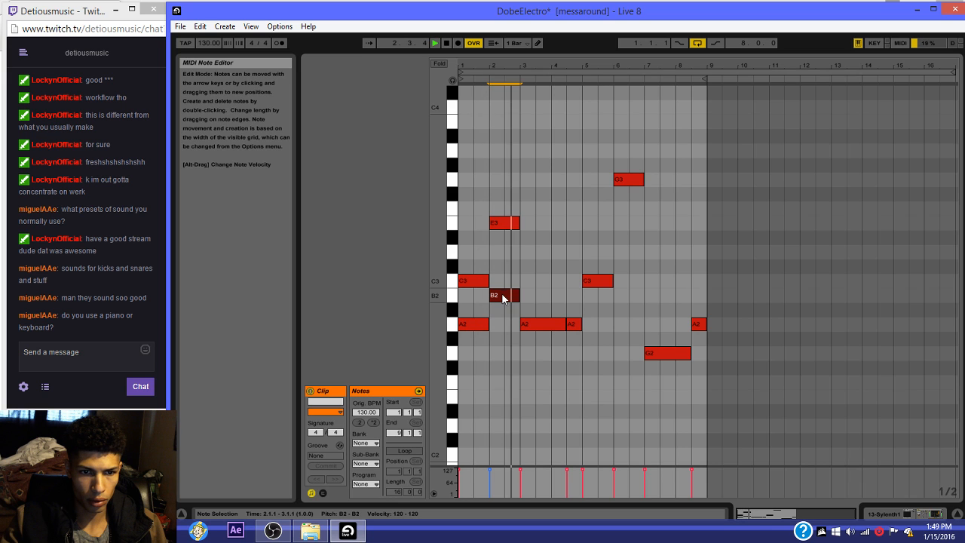
Step: Add an F2 harmony note lasting one and a half bars below the A2 at bar 3
key("ctrl+d")
key("space")
left_click_drag(534, 300, 566, 382)
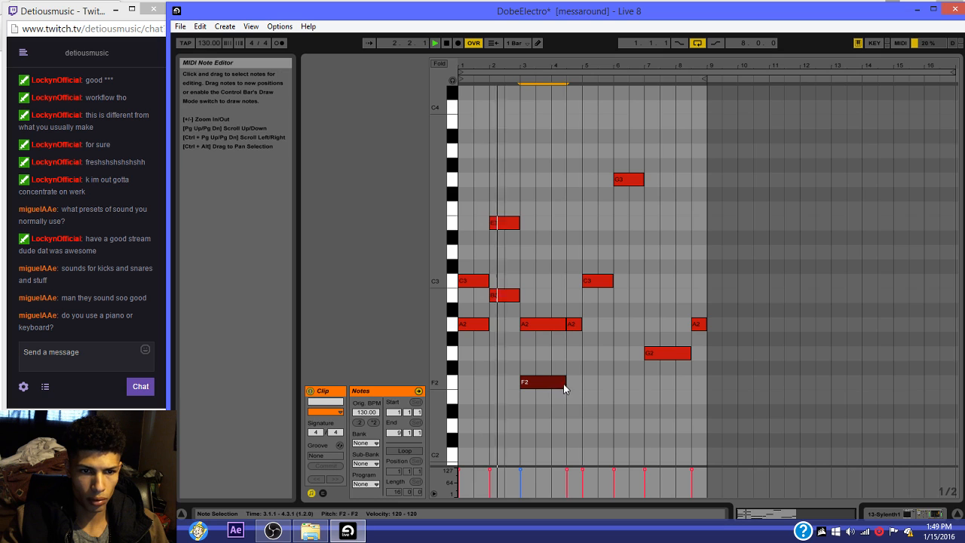
left_click(526, 353)
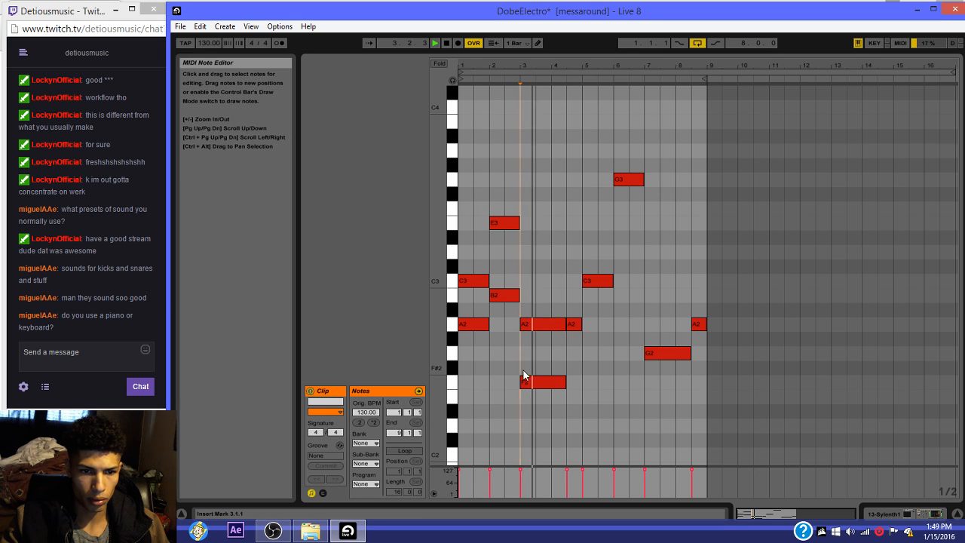
Step: Move the harmony note at bar 3 to E2 and place a half-bar F2 below the short A2 in bar 4
mouse_move(552, 385)
left_mouse_down()
mouse_move(588, 400)
mouse_move(558, 369)
left_mouse_up()
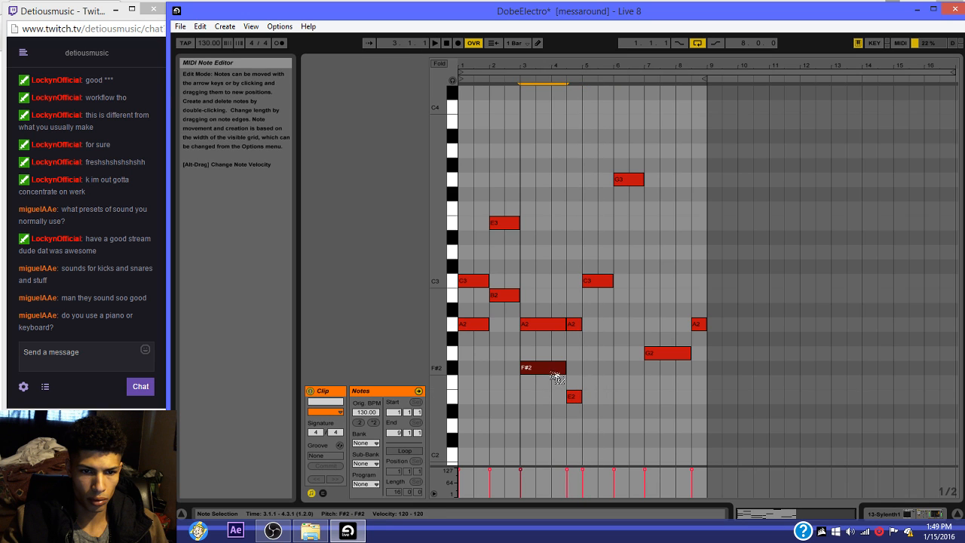
left_click(538, 388)
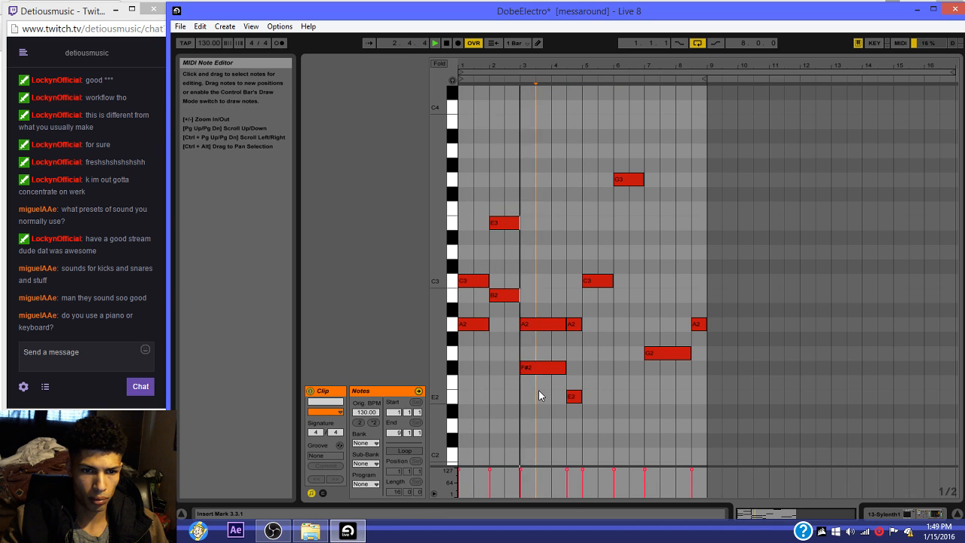
key("space")
left_click_drag(538, 371, 571, 400)
key("space")
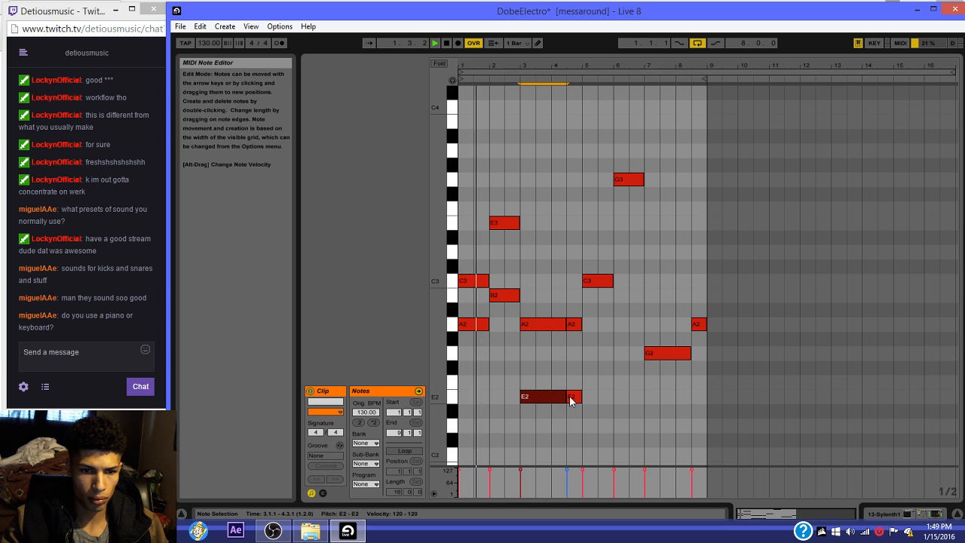
scroll(577, 397, "down", 2)
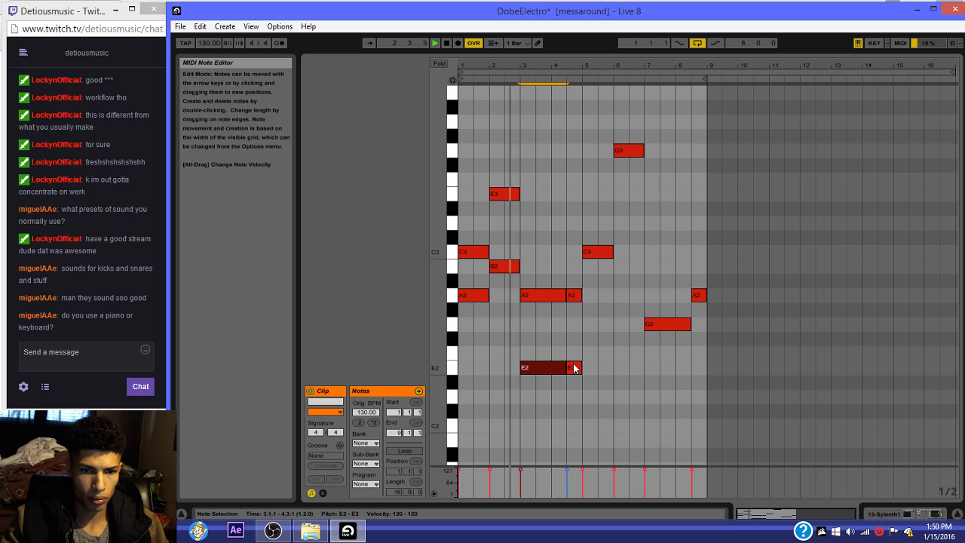
left_click_drag(575, 367, 578, 354)
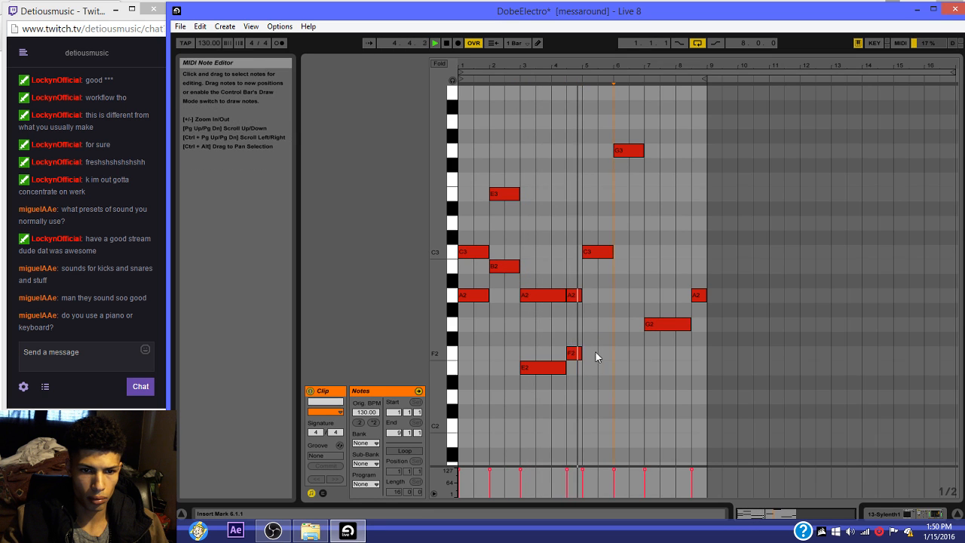
left_click(587, 317)
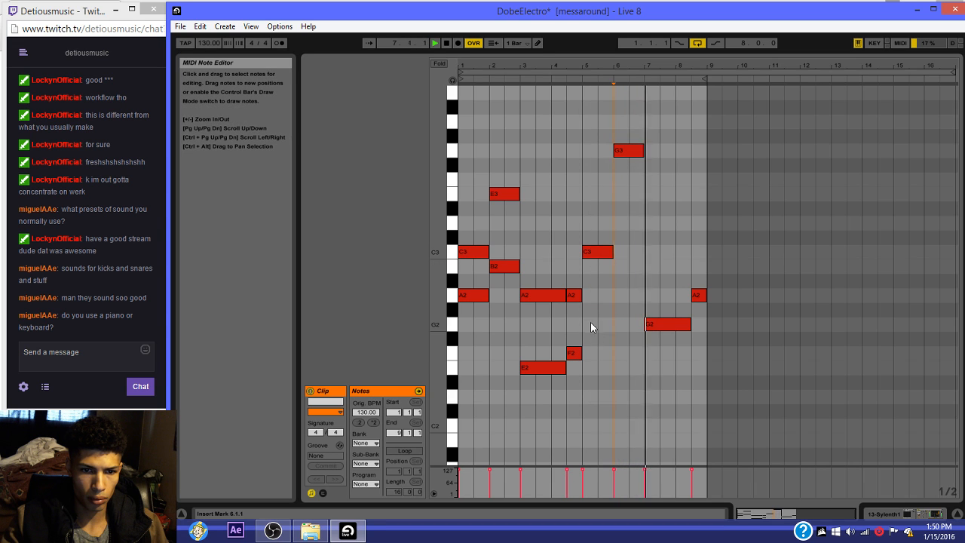
Step: Add a one-bar G2 harmony note below the C3 at bar 5 and raise the melody note at bar 7 to A2
double_click(591, 324)
left_click_drag(597, 325, 650, 294)
left_click(650, 325)
left_click(644, 317)
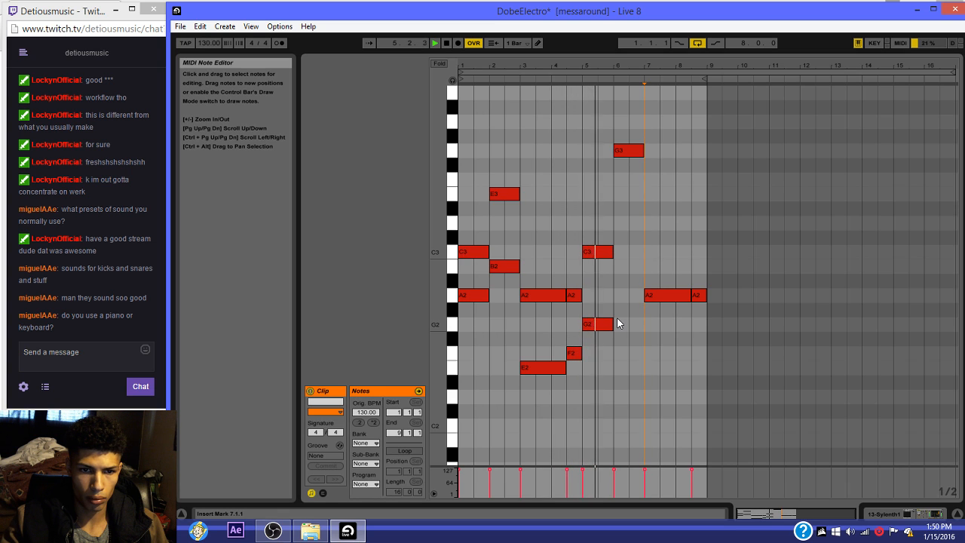
Step: Add a one-bar D3 harmony note below the G3 at bar 6
double_click(617, 223)
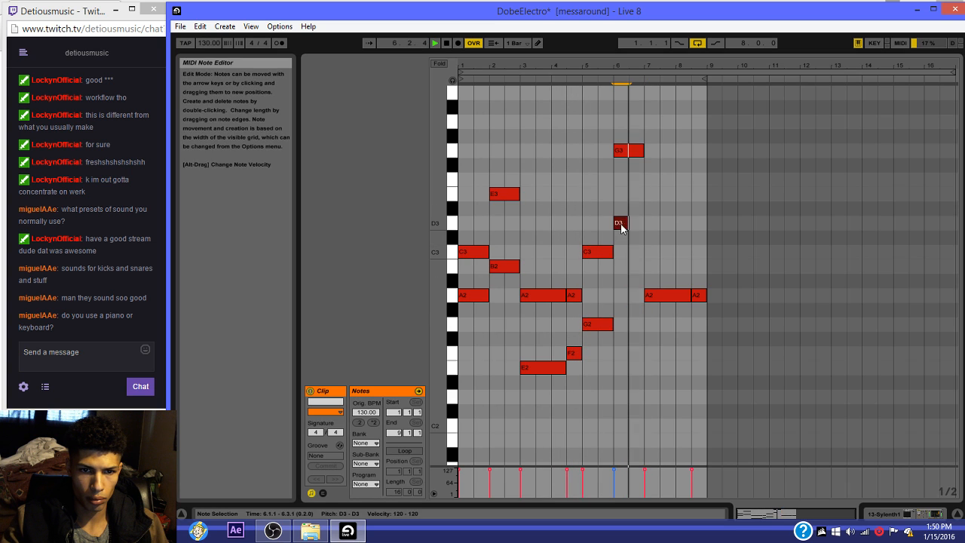
left_click_drag(627, 223, 643, 225)
key("space")
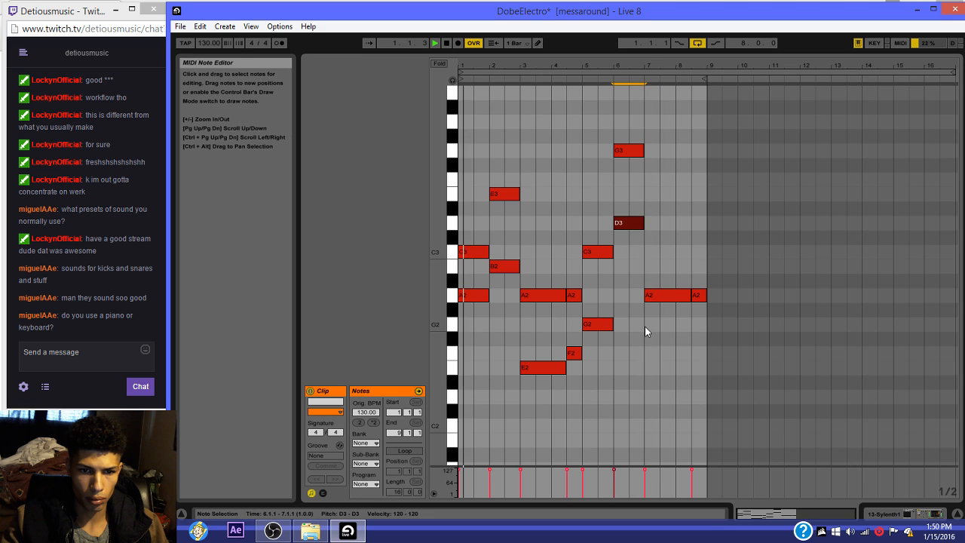
Step: Add E2 harmony notes, one and a half bars and half a bar long, below the two A2 notes in bars 7 and 8
double_click(649, 353)
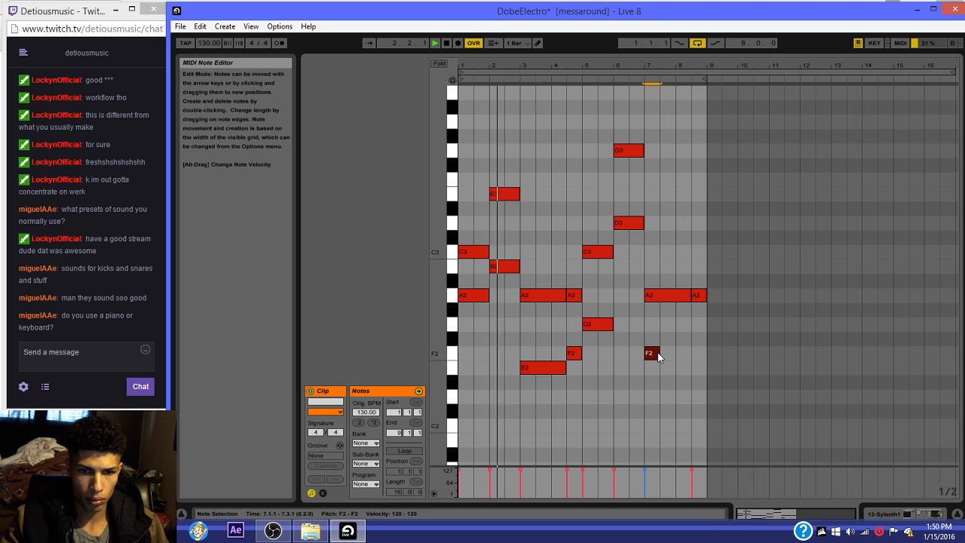
left_click_drag(659, 353, 688, 354)
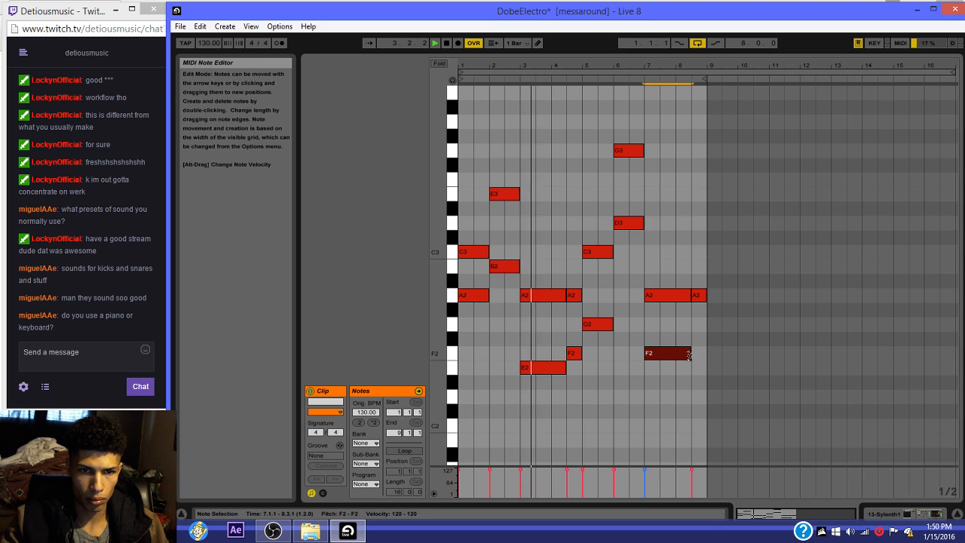
double_click(701, 353)
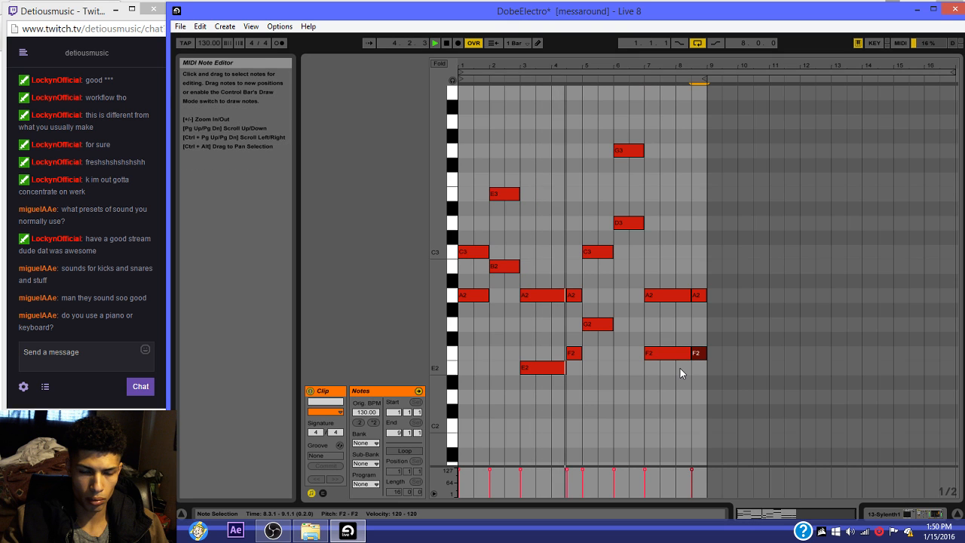
left_click(678, 355, "shift")
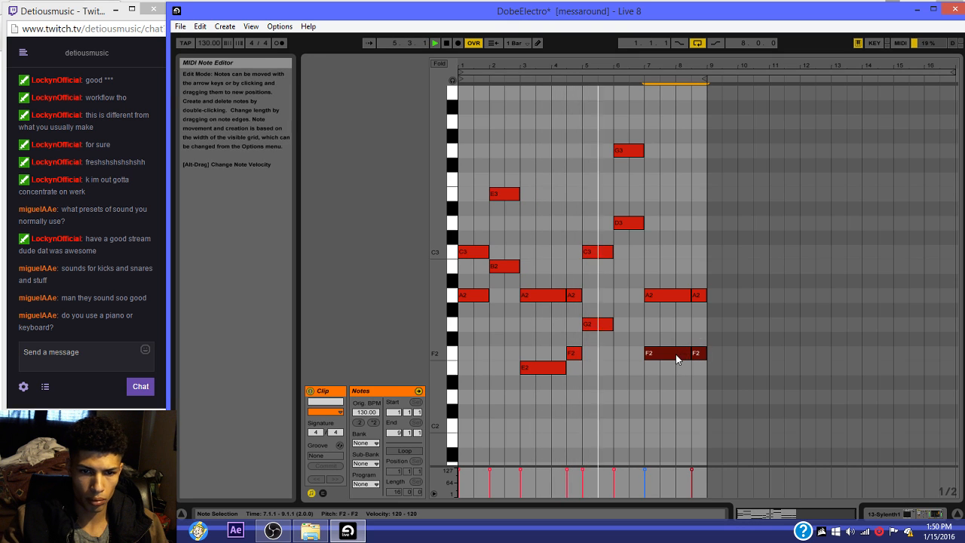
key("Down")
Step: Lower the two A2 melody notes in bars 7 and 8 to G2
left_click_drag(651, 254, 719, 308)
key("Down")
key("Down")
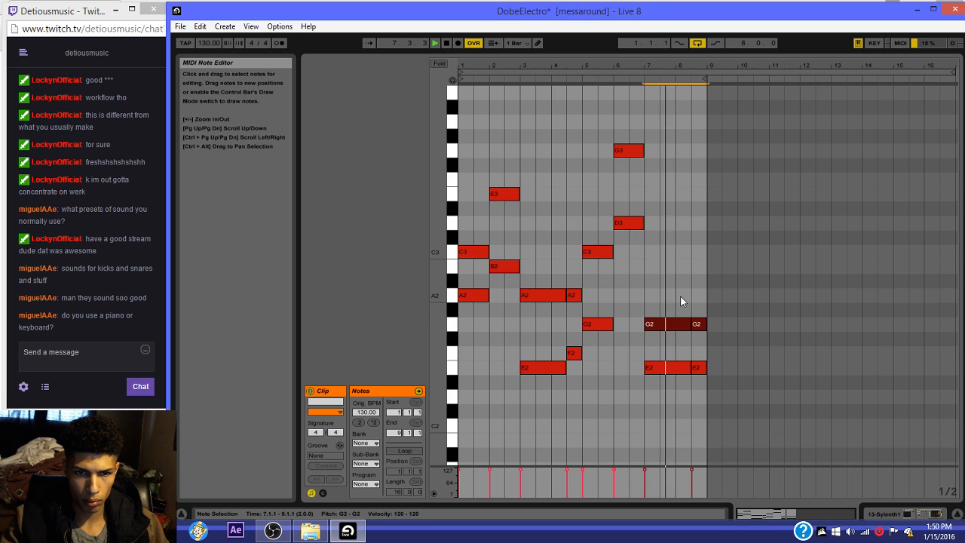
left_click(652, 273)
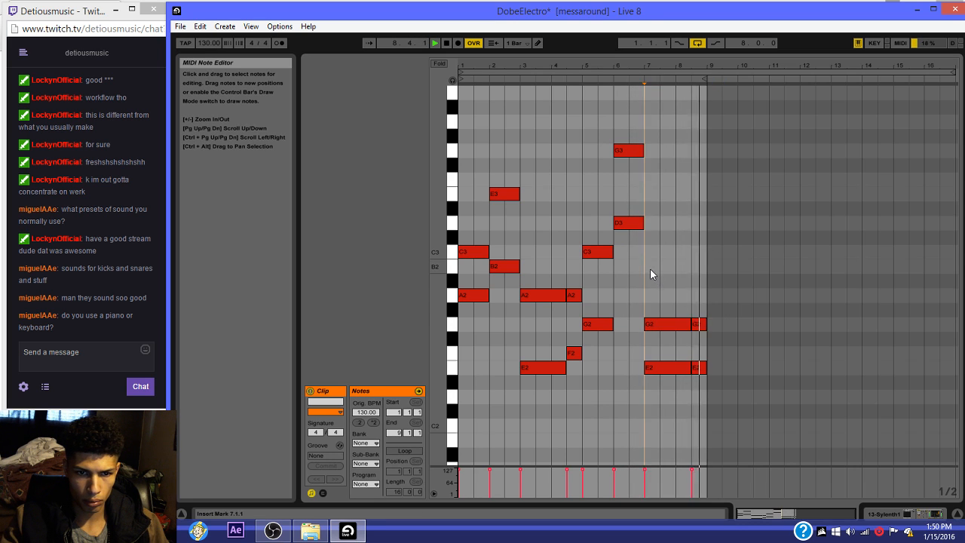
double_click(650, 268)
left_click_drag(654, 267, 679, 296)
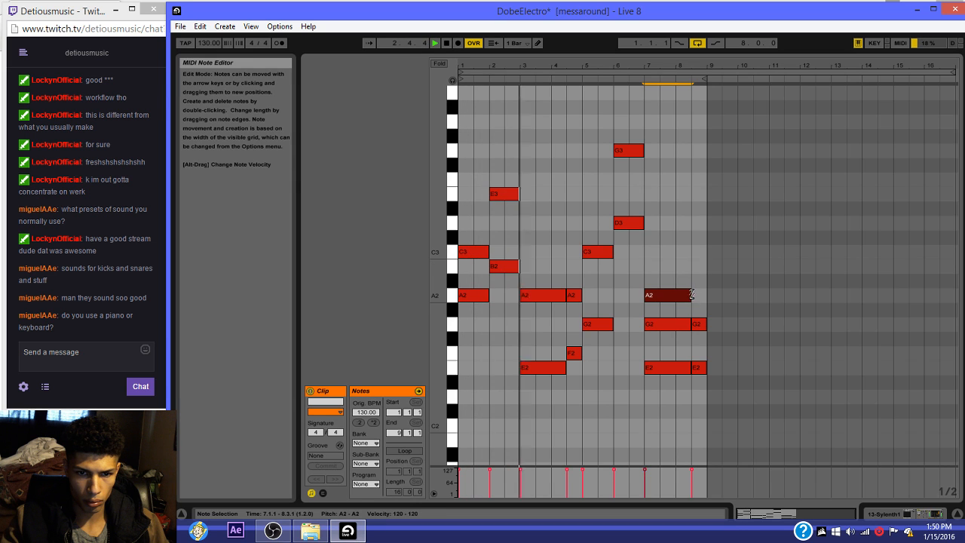
double_click(681, 295)
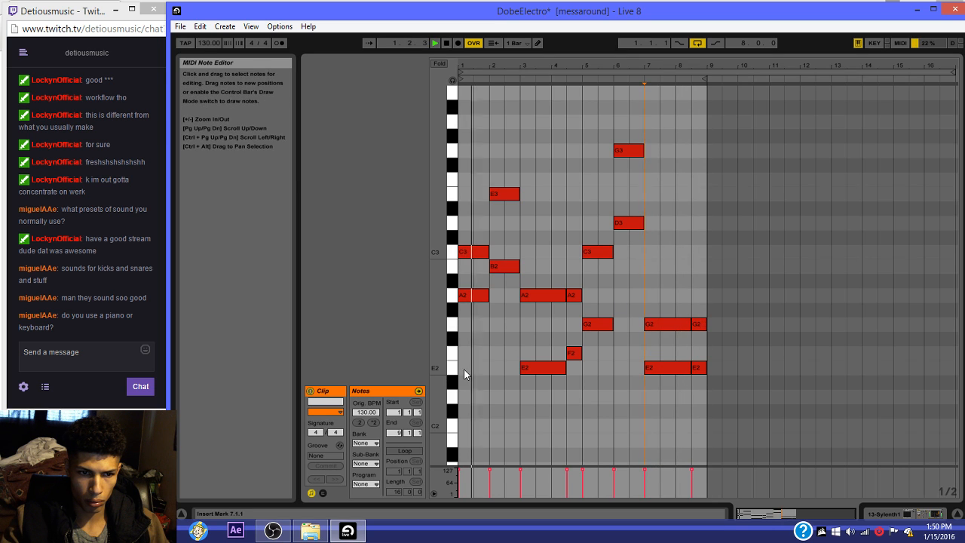
Step: Add a third chord note to the first two bars: a one-bar E2 at bar 1 and a one-bar G2 at bar 2
key("space")
double_click(470, 325)
left_click_drag(472, 325, 486, 358)
key("space")
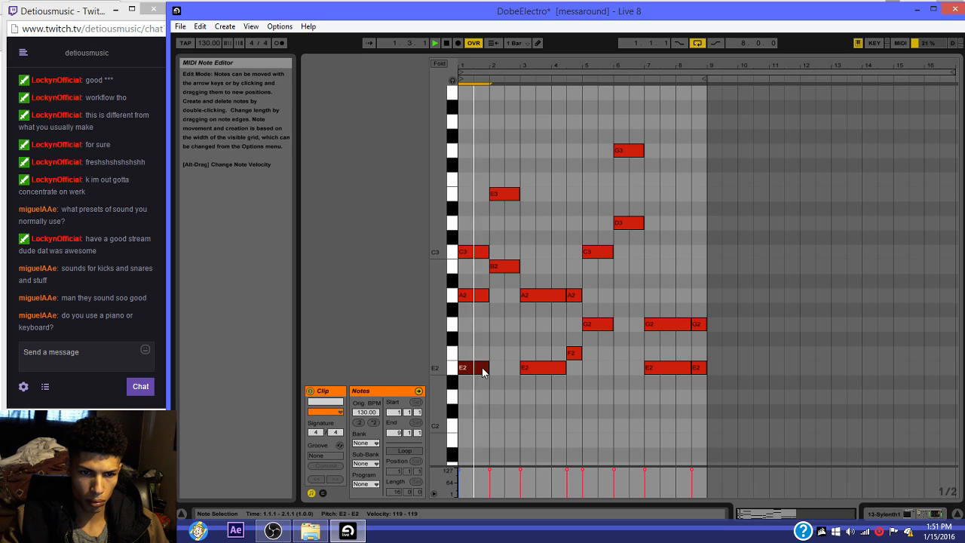
left_click_drag(483, 371, 501, 326)
left_click(531, 322)
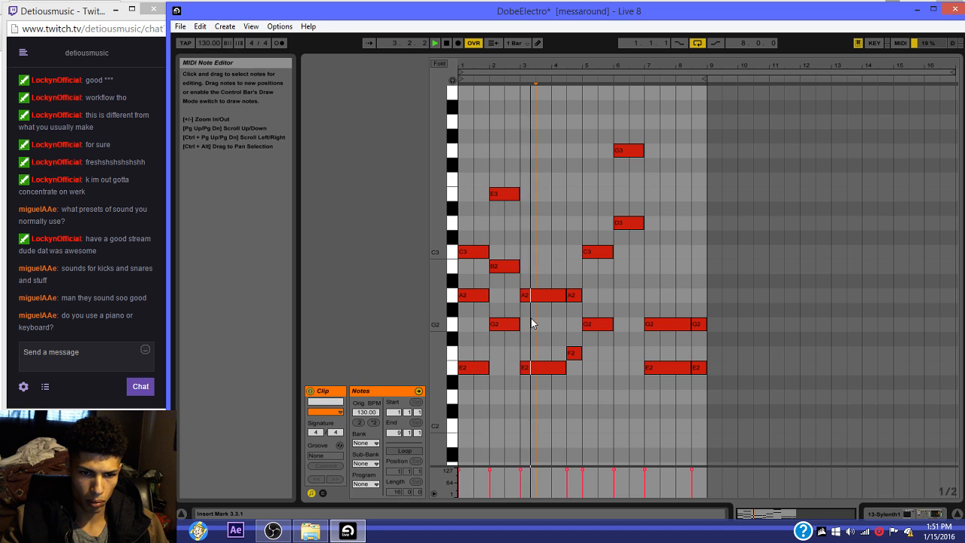
Step: Add a C3 note one and a half bars long at bar 3, followed by a half-bar B2, above the A2 notes
scroll(562, 320, "up", 2)
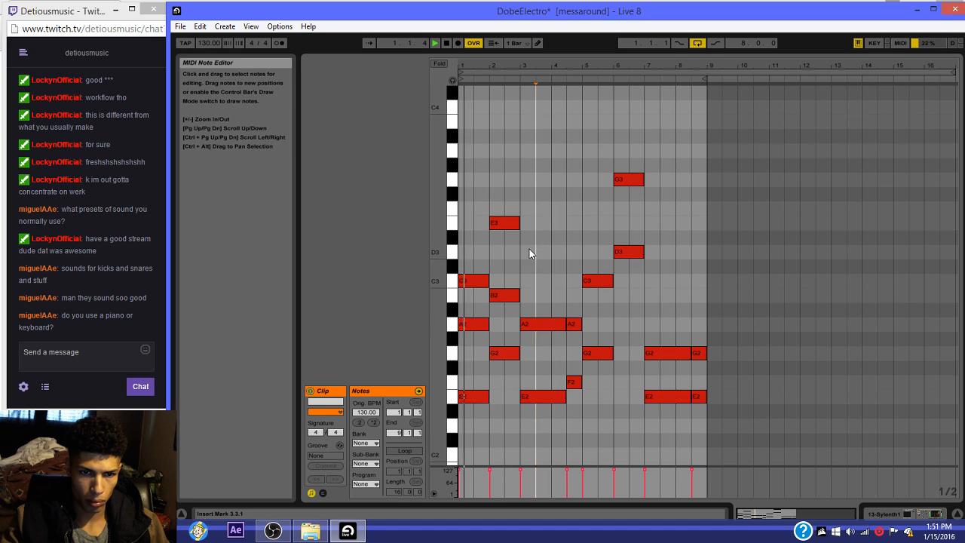
double_click(530, 250)
left_click_drag(535, 252, 581, 252)
left_click(552, 278)
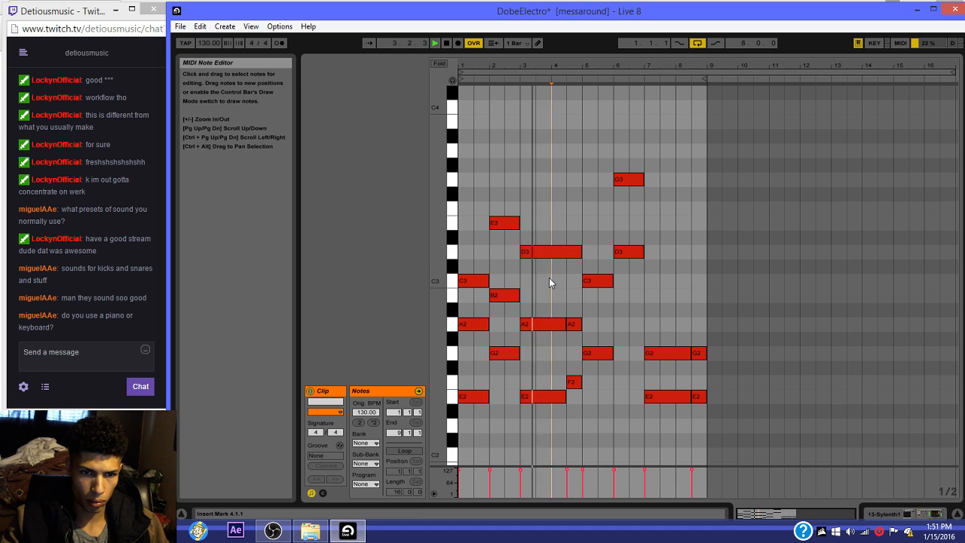
left_click_drag(538, 251, 537, 280)
left_click(537, 239)
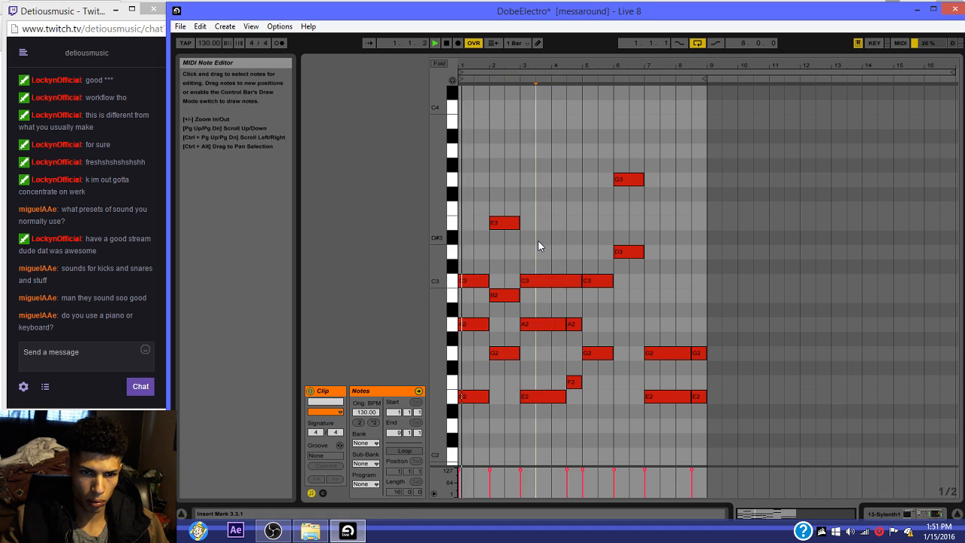
left_click_drag(580, 280, 571, 281)
double_click(574, 295)
left_click(605, 302)
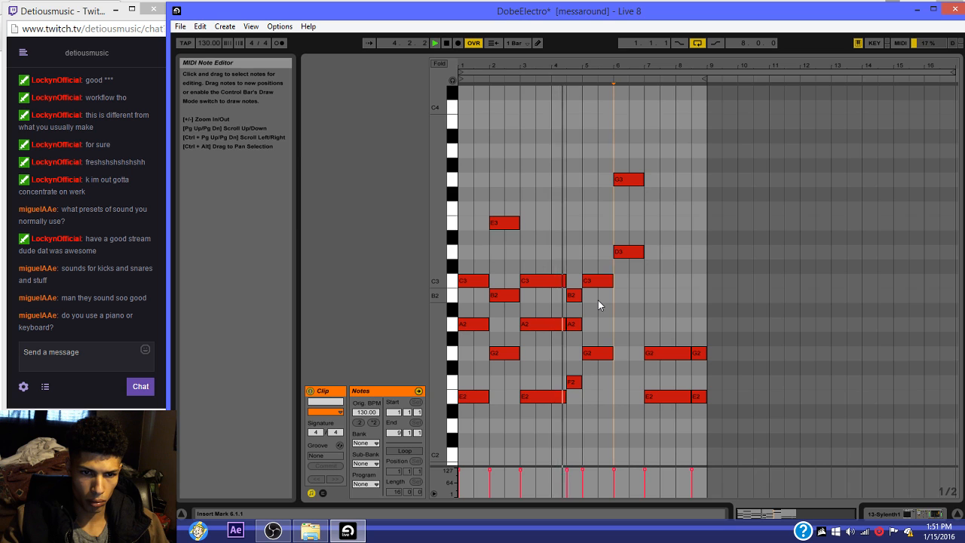
Step: Change the half-bar F2 in bar 4 to G2 and add a one-bar E2 below the chord at bar 5
left_click_drag(577, 383, 581, 400)
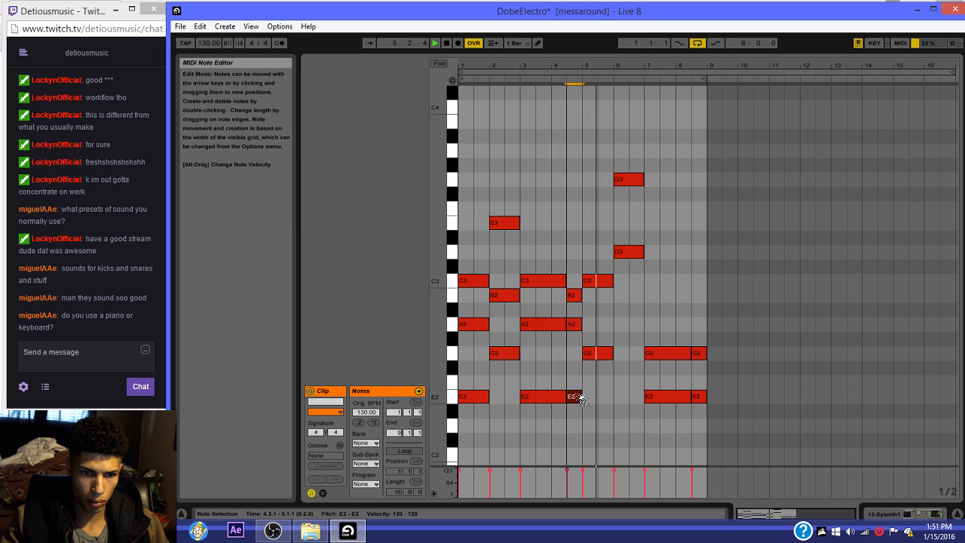
left_click(658, 294)
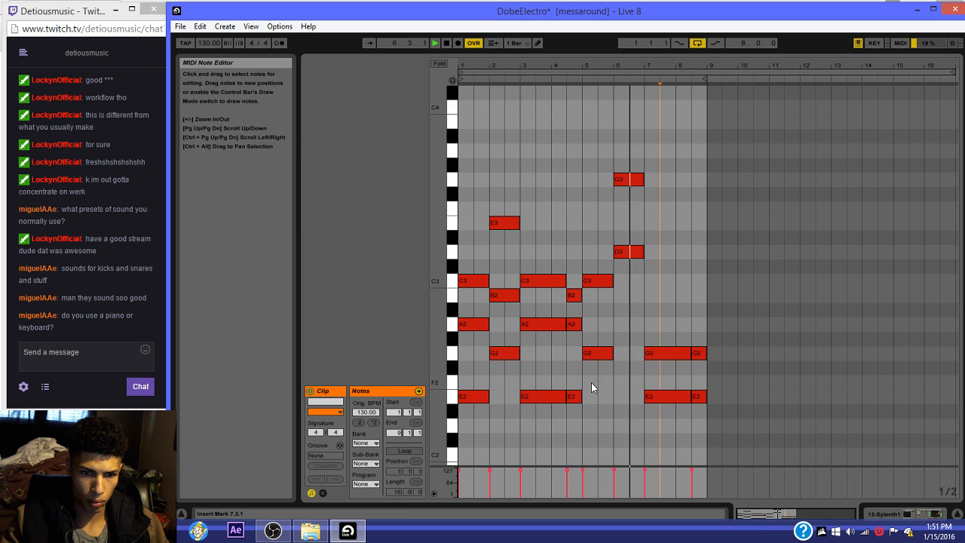
double_click(590, 224)
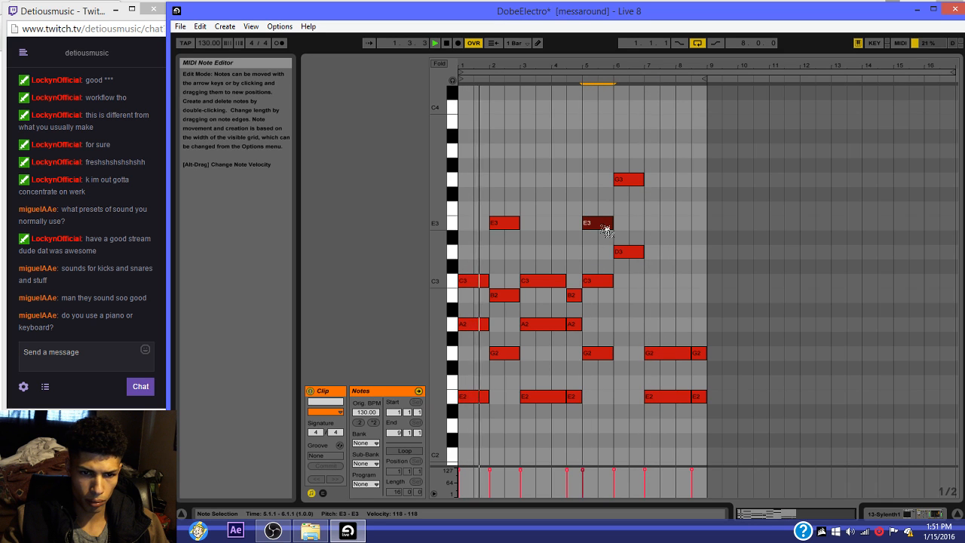
left_click_drag(605, 229, 575, 354)
left_click(604, 383)
left_click(571, 369)
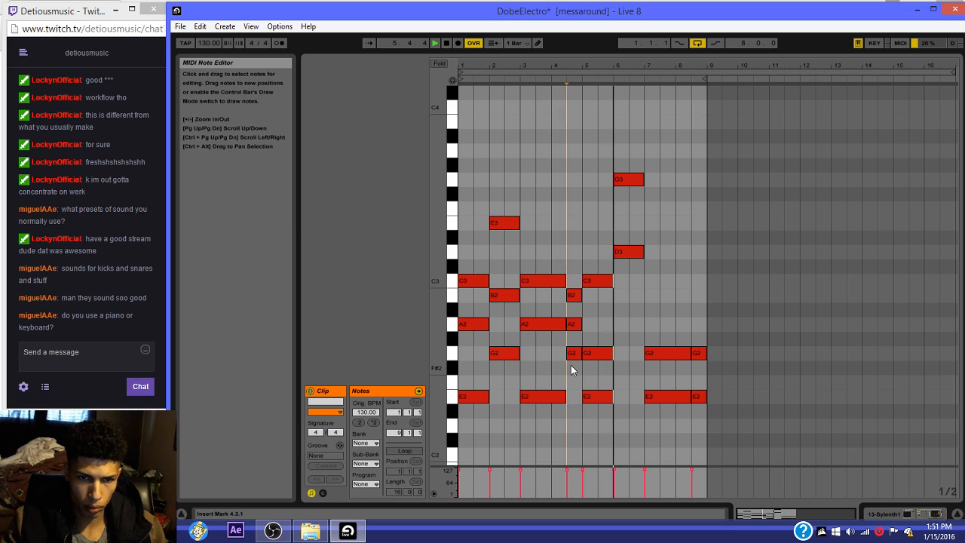
Step: Add a one-bar A2 below the D3 at bar 6 and raise the two G2 notes in bars 7 and 8 to A2
double_click(620, 325)
left_click_drag(628, 324, 643, 324)
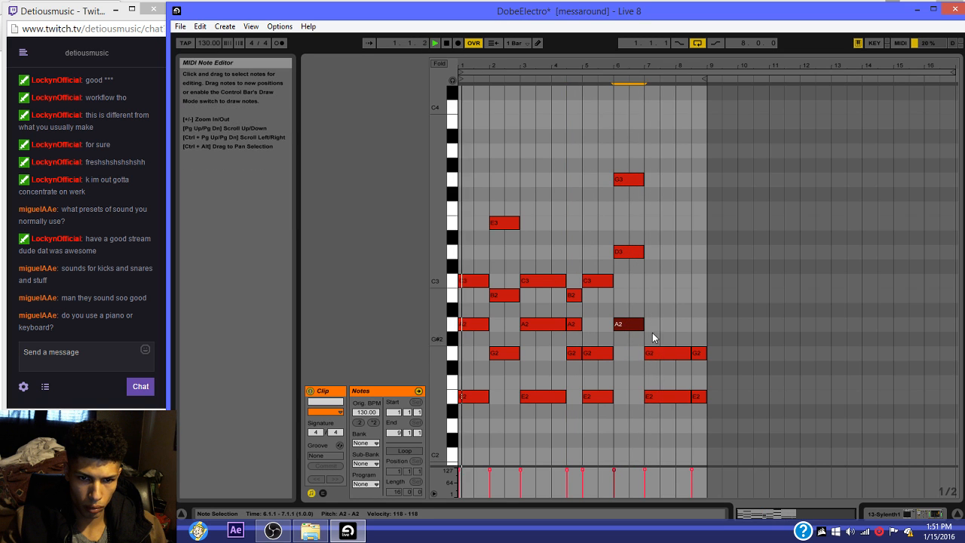
left_click_drag(657, 338, 703, 347)
key("Up")
key("Up")
left_click(655, 278)
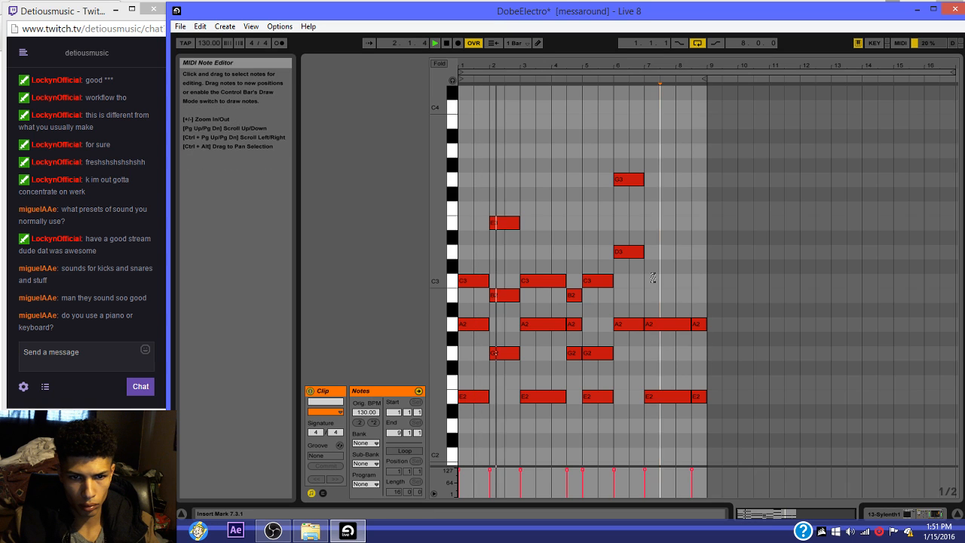
Step: Add B2 notes, one and a half bars and half a bar long, on top of the last two chords in bars 7 and 8
double_click(653, 280)
left_click_drag(659, 280, 689, 280)
double_click(696, 280)
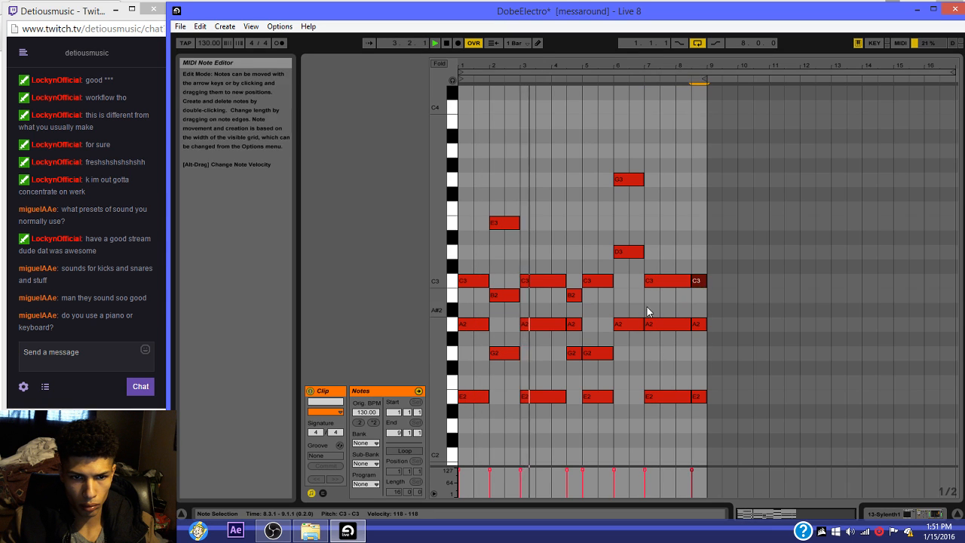
left_click_drag(650, 306, 712, 287)
key("Down")
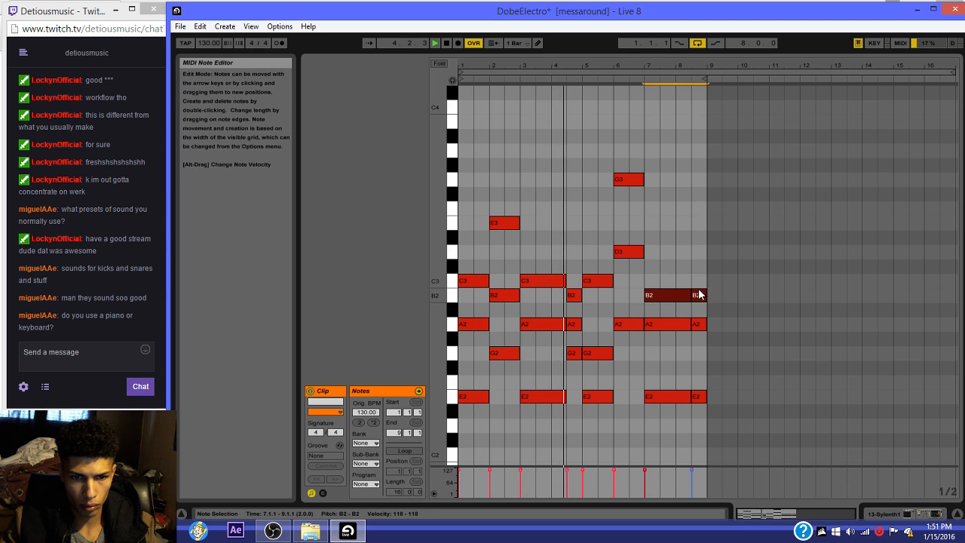
Step: Lower the two A2 notes in bars 7 and 8 to G2 and return to the arrangement
left_click_drag(655, 346, 708, 329)
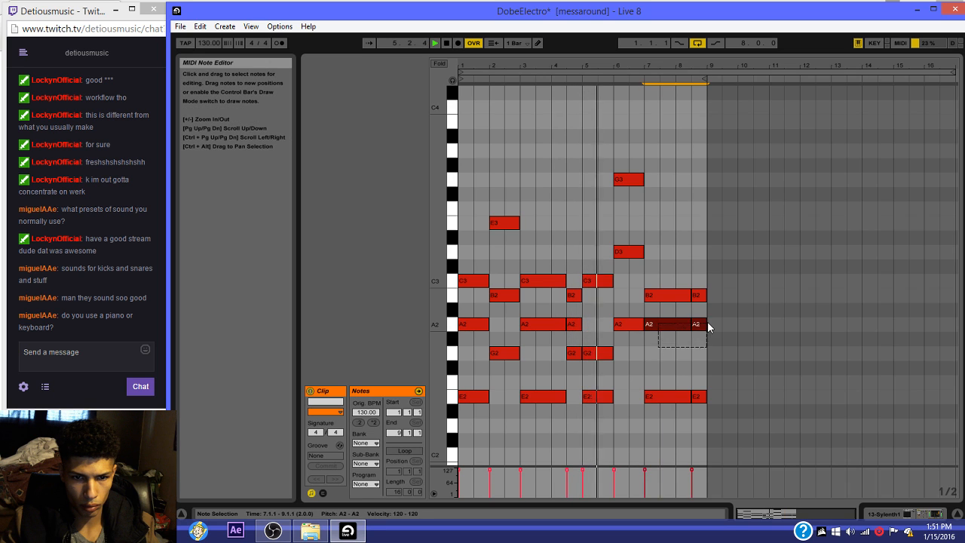
key("Down")
key("Down")
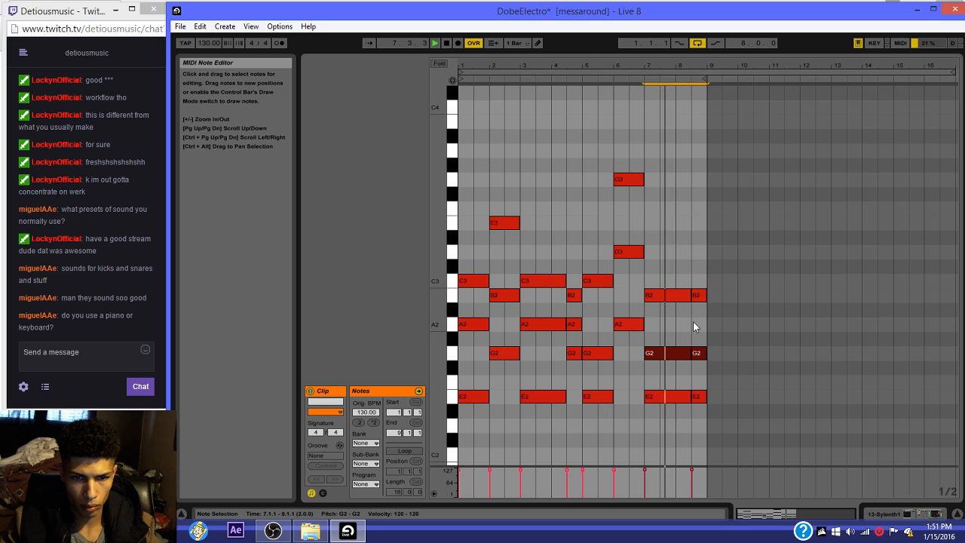
left_click(679, 325)
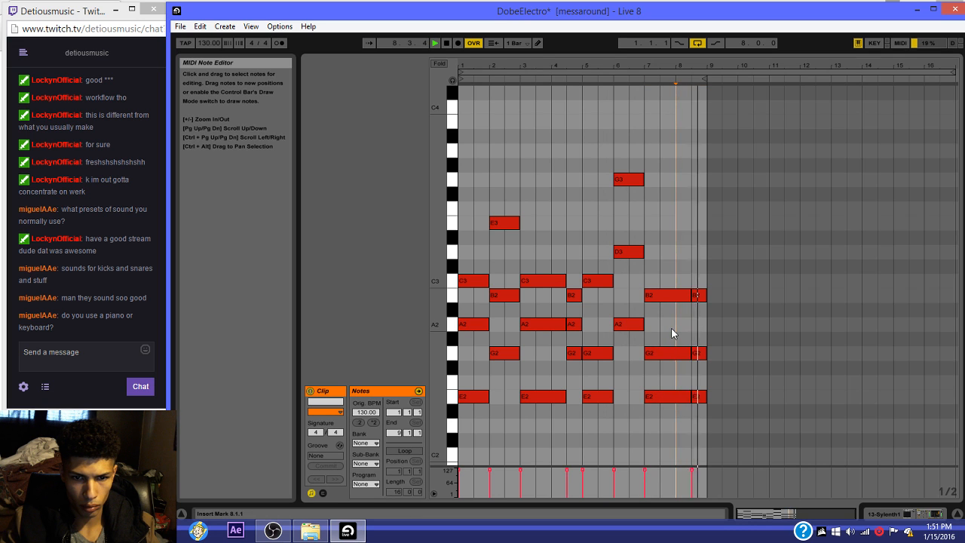
key("Tab")
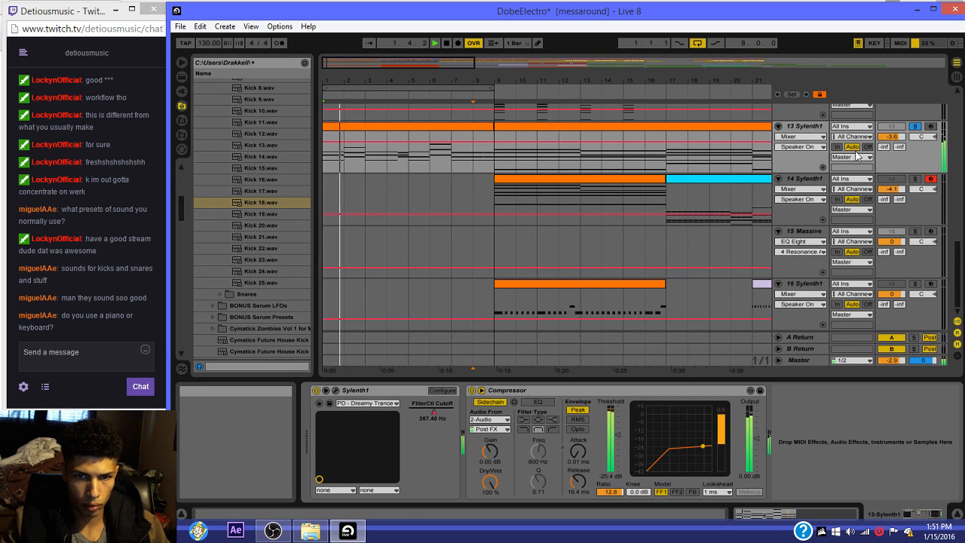
Step: Copy the eight-bar chord clip from track 13 to bar 1 of track 14 and solo track 14
left_click(395, 125)
scroll(429, 231, "up", 2)
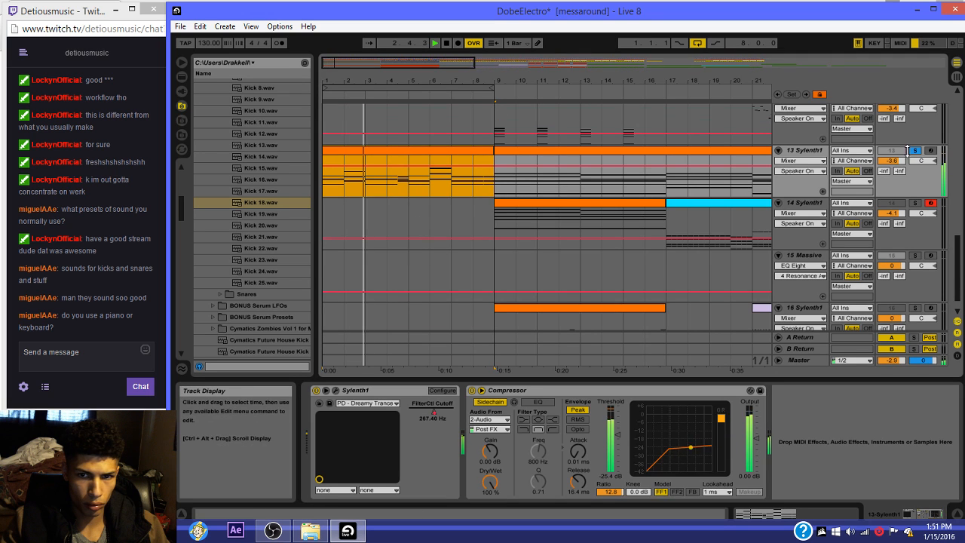
scroll(378, 189, "down", 2)
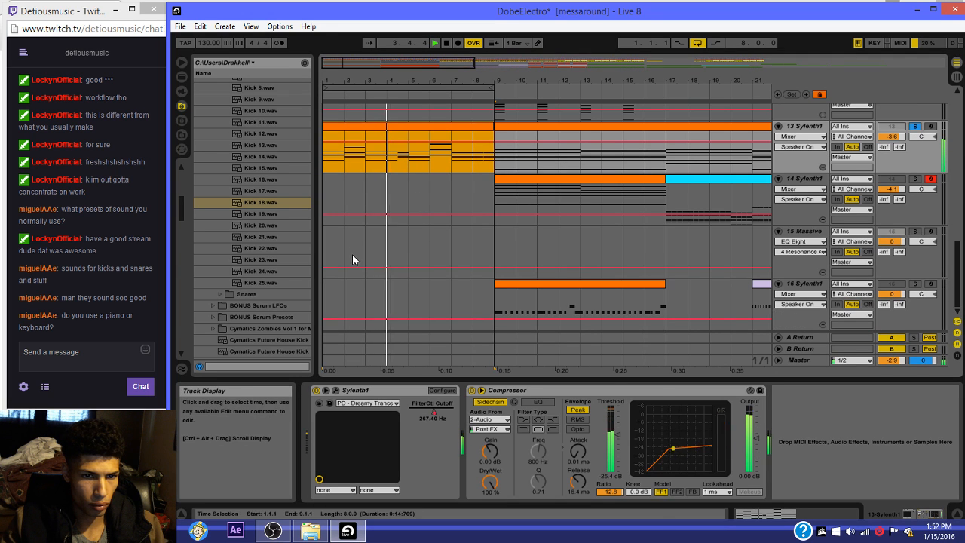
left_click(326, 192)
key("ctrl+v")
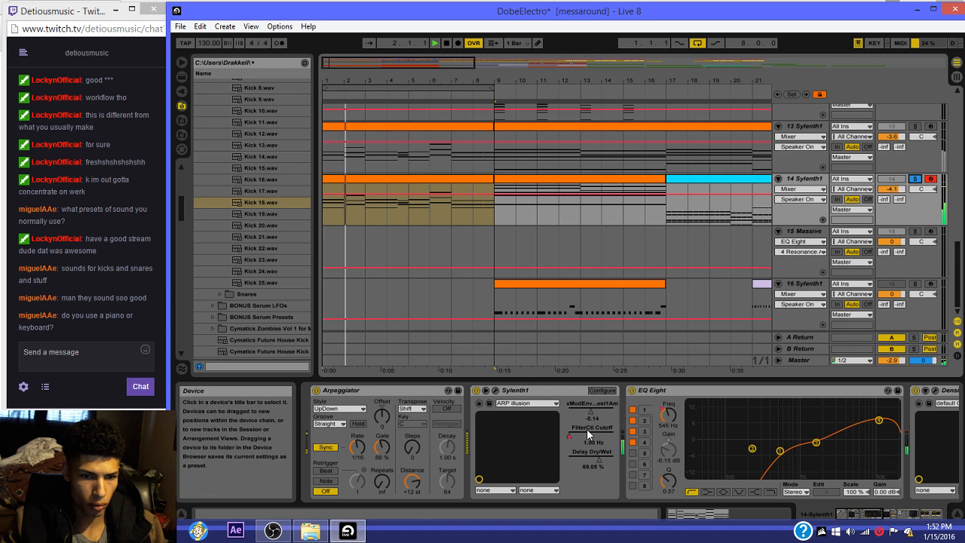
left_click(439, 181)
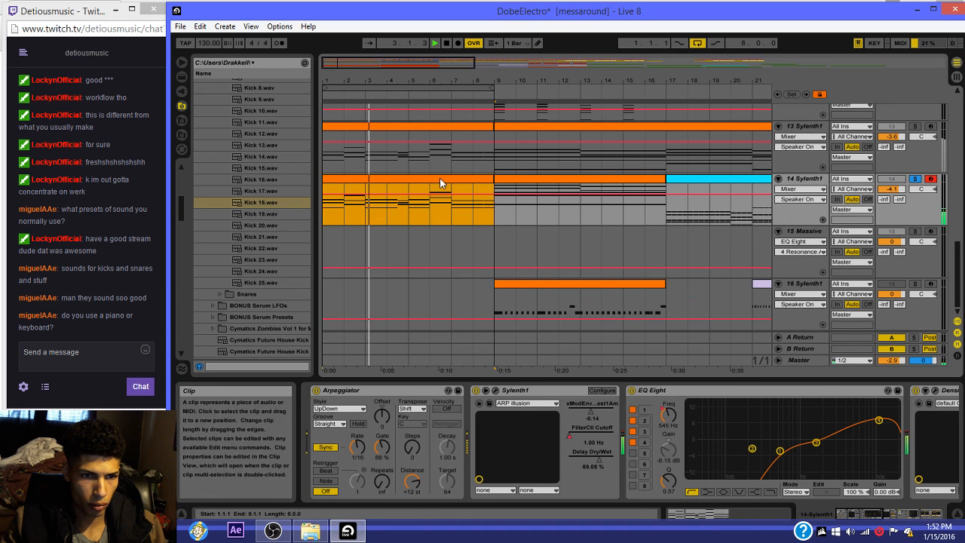
Step: Flatten track 14's FilterCtl Cutoff automation by removing the breakpoint at bar 9, and restart playback from bar 1
right_click(590, 429)
left_click(619, 437)
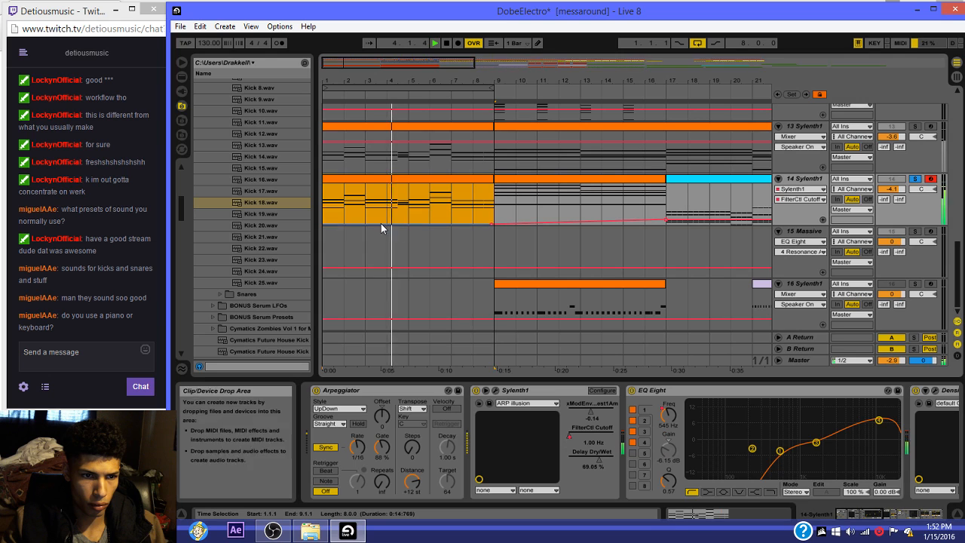
left_click(492, 226)
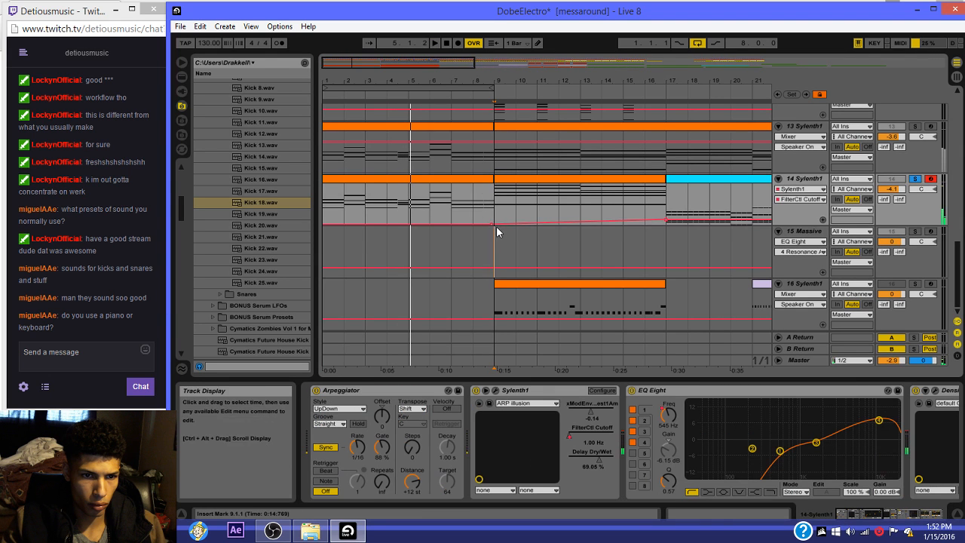
left_click(492, 223)
left_click(479, 181)
key("space")
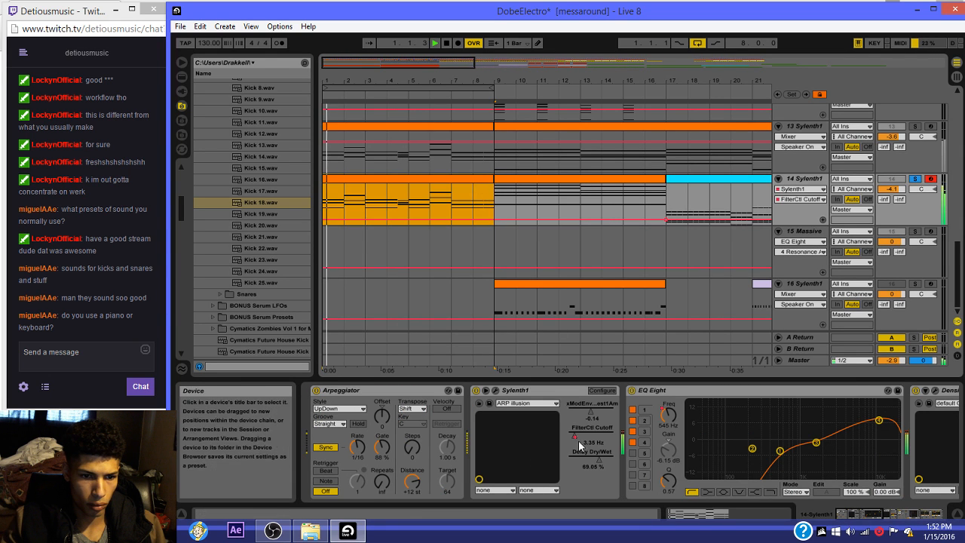
Step: Shape the EQ Eight's band 1 frequency automation on track 14 into a falling ramp from bar 1 to bar 9
right_click(669, 415)
left_click(709, 422)
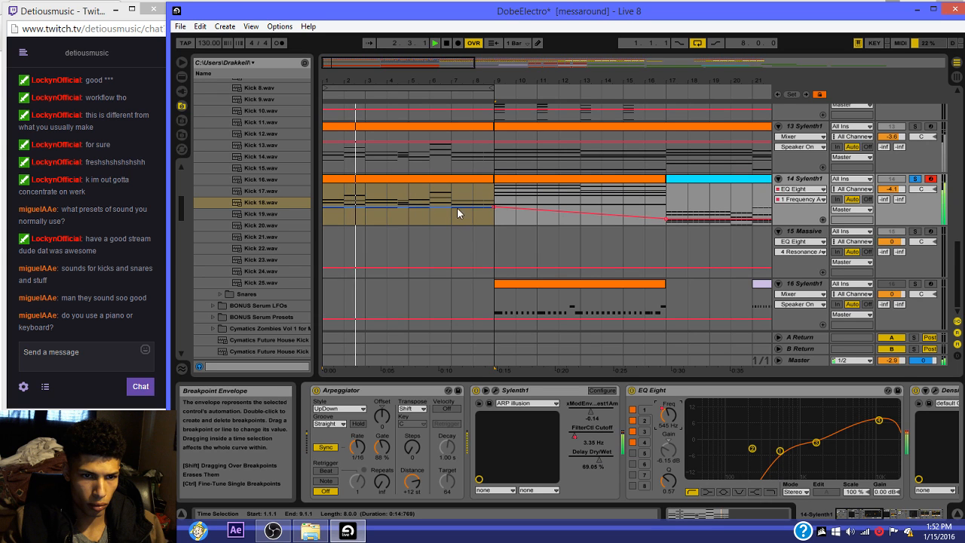
double_click(325, 207)
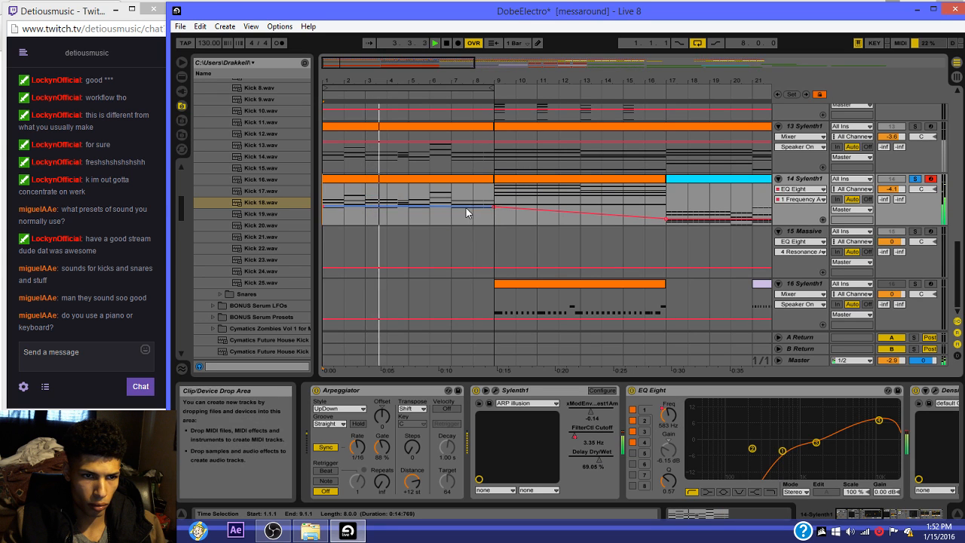
double_click(494, 208)
double_click(494, 214)
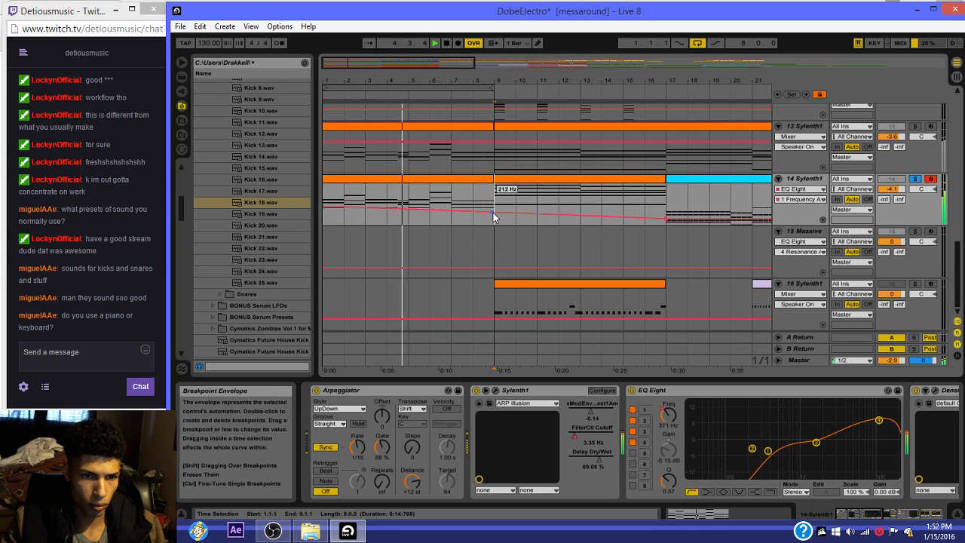
left_click_drag(494, 213, 494, 219)
Step: Raise the start of track 14's FilterCtl Cutoff automation so it falls from bar 1 to bar 9
right_click(589, 435)
left_click(615, 440)
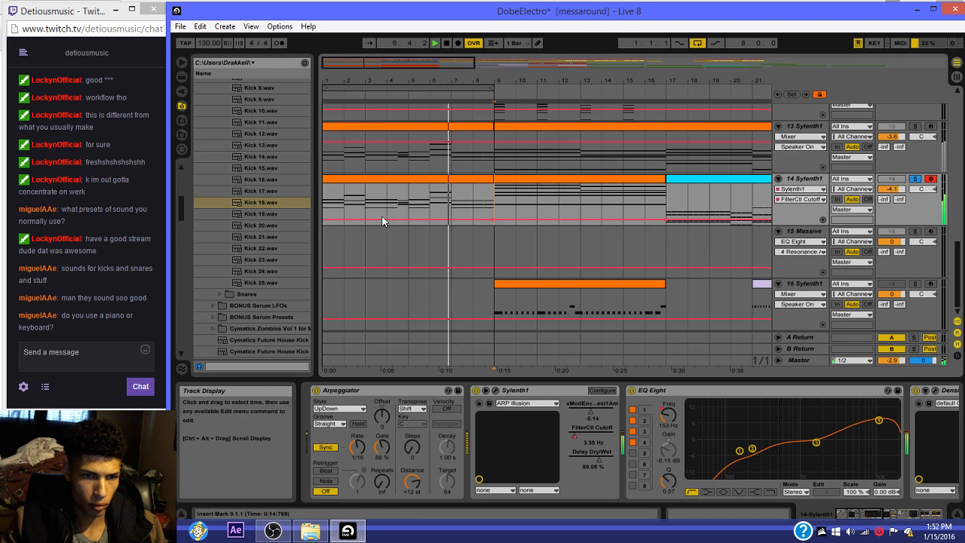
left_click_drag(326, 219, 326, 212)
left_click(349, 179)
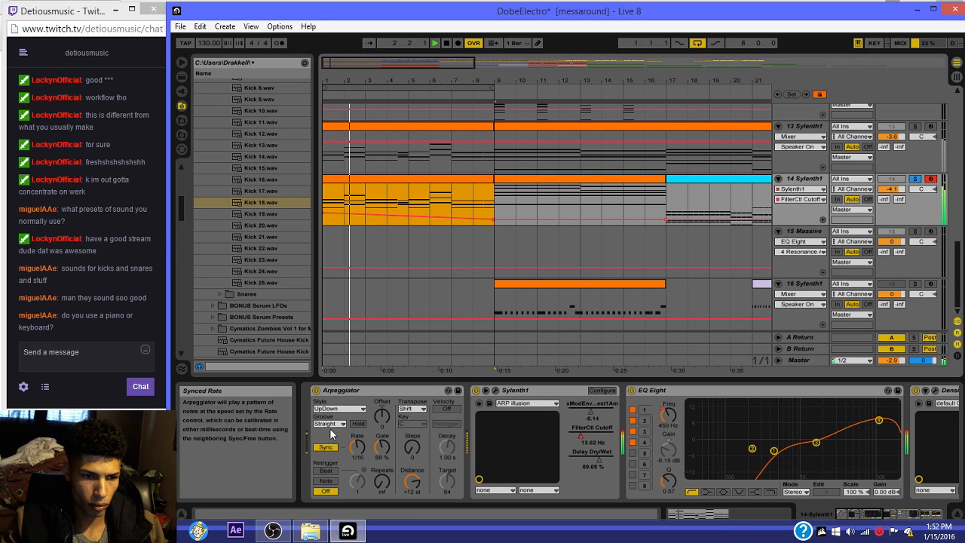
Step: Compare track 14 with its Arpeggiator off and on, set the Simple Delay's Dry/Wet to 29 %, and replay from bar 1
left_click(316, 392)
left_click(316, 391)
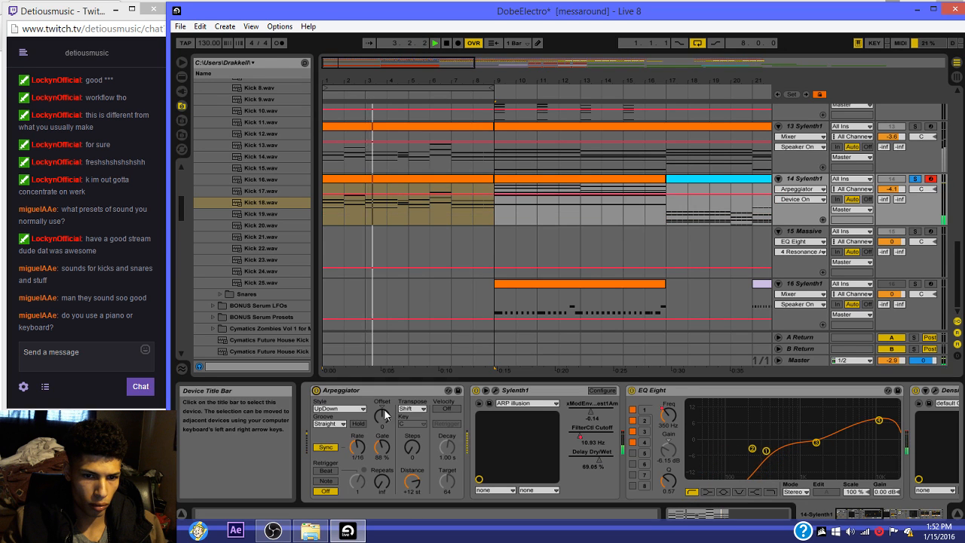
left_click(936, 514)
left_click_drag(938, 513, 892, 518)
left_click_drag(812, 484, 845, 496)
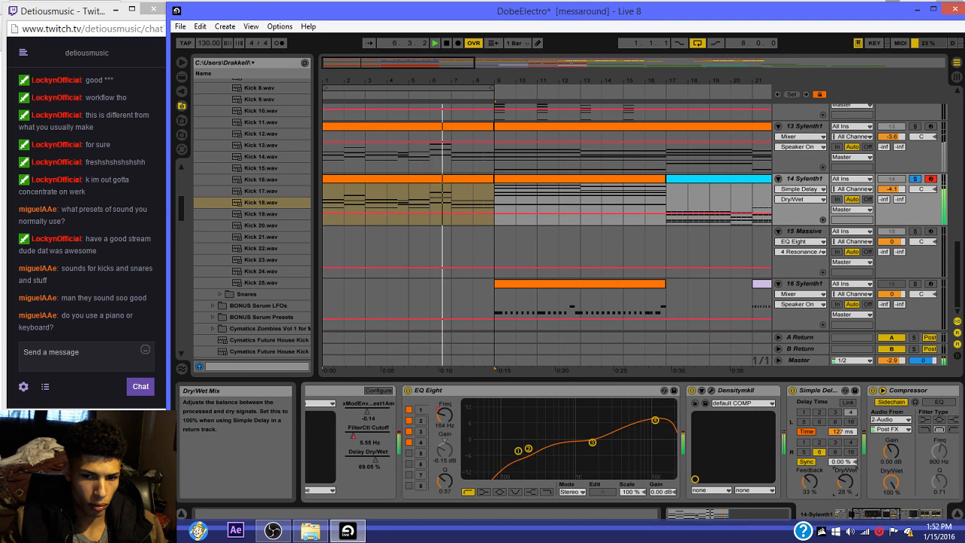
key("space")
key("space")
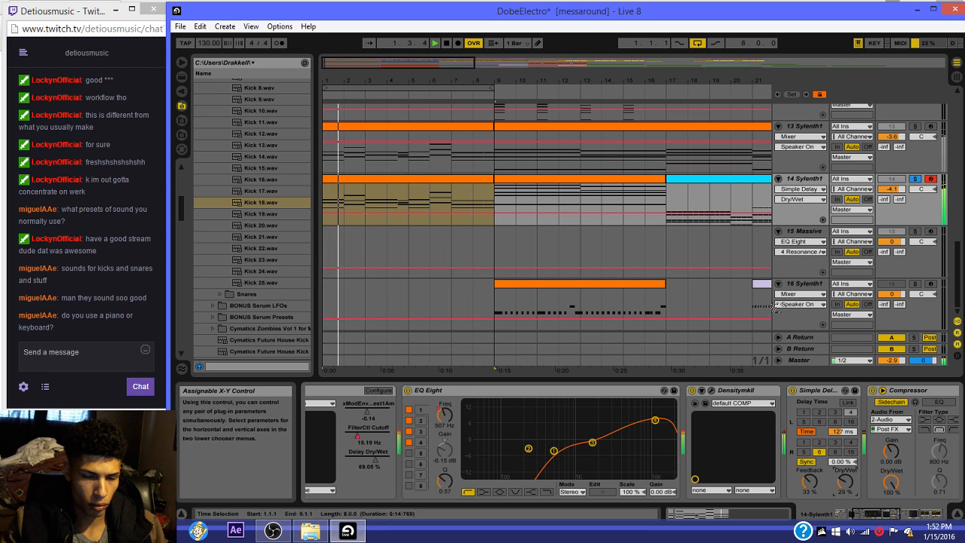
Step: Listen to track 14's clip at bar 9 and examine the notes of the copied eight-bar chord clip
left_click(612, 184)
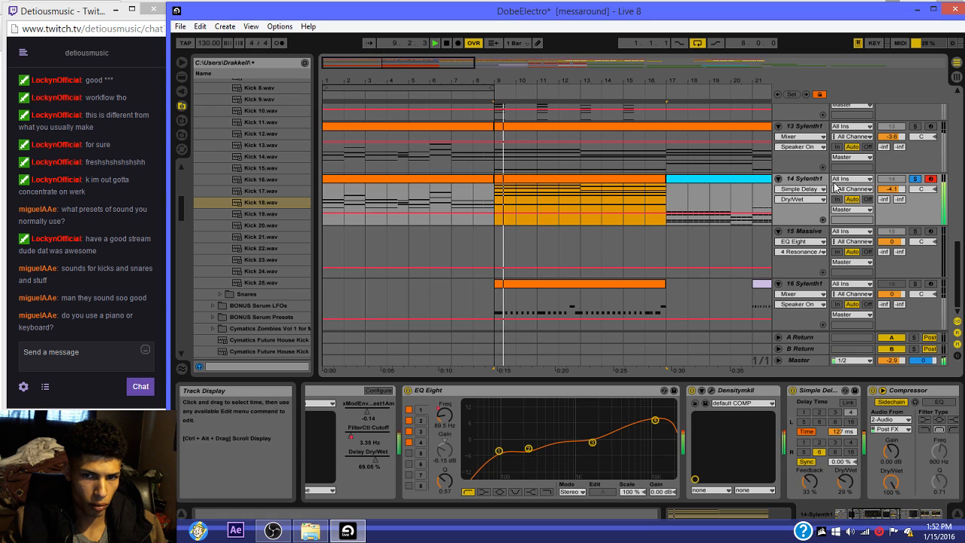
key("space")
left_click(441, 178)
double_click(441, 178)
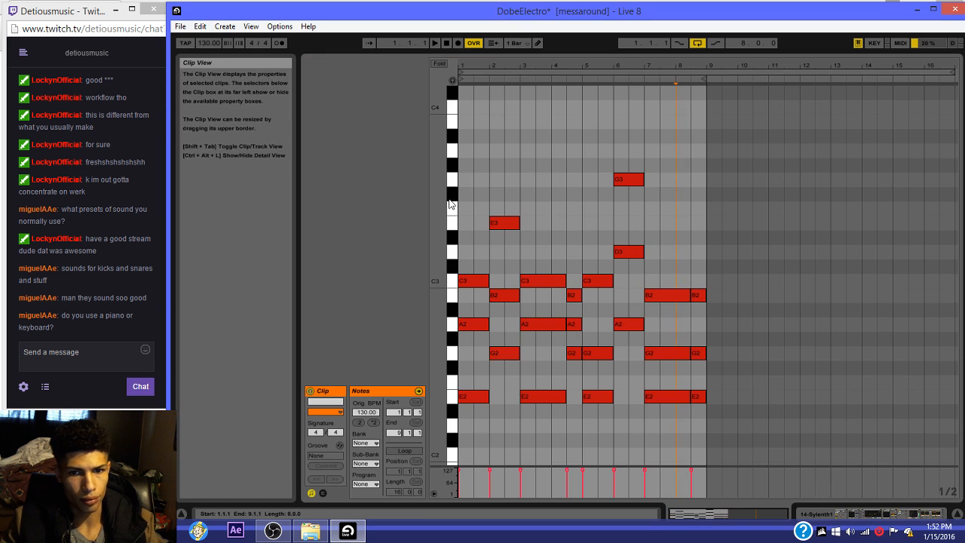
left_click(887, 514)
Step: Try the copied chord clip on track 15's Massive and on track 16's Sylenth1, soloing each track for playback
left_click_drag(445, 187, 458, 242)
key("space")
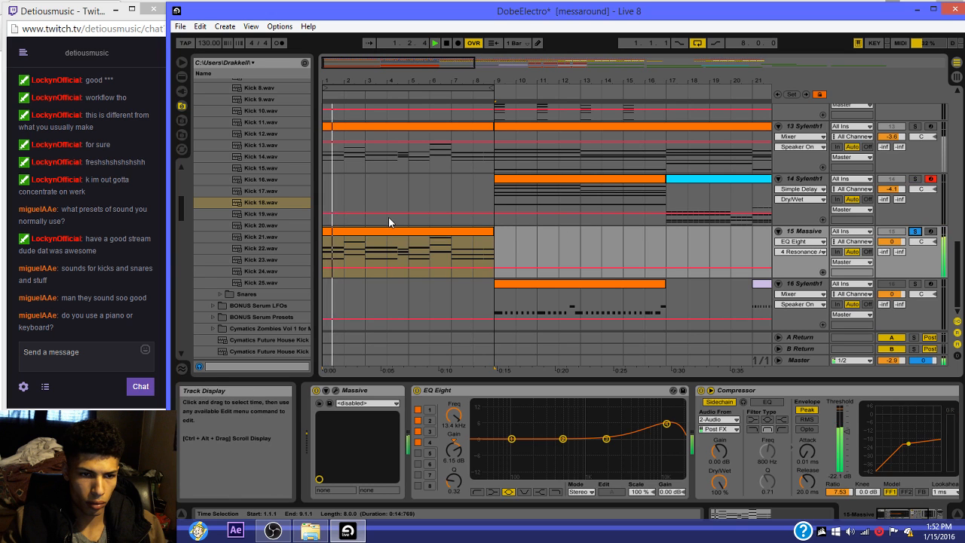
left_click(376, 234)
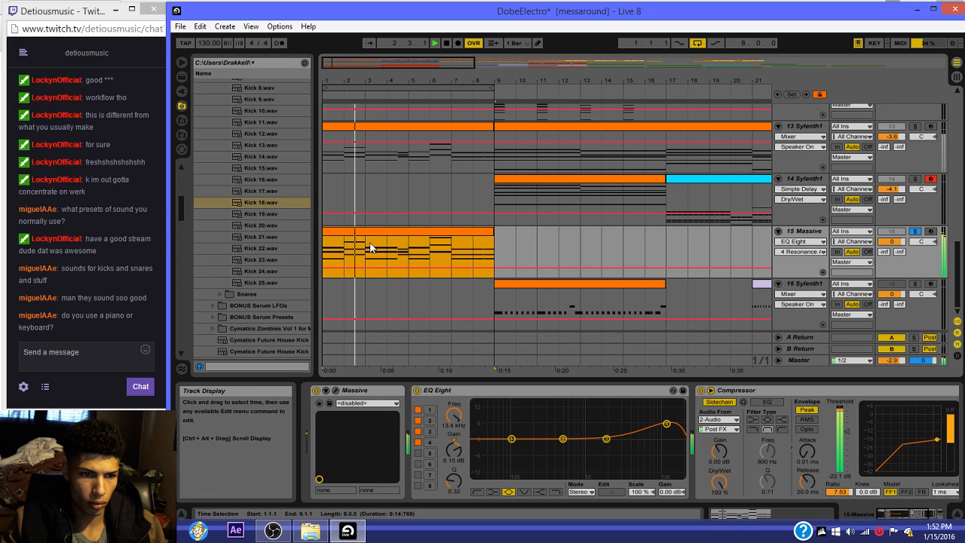
left_click_drag(369, 247, 371, 299)
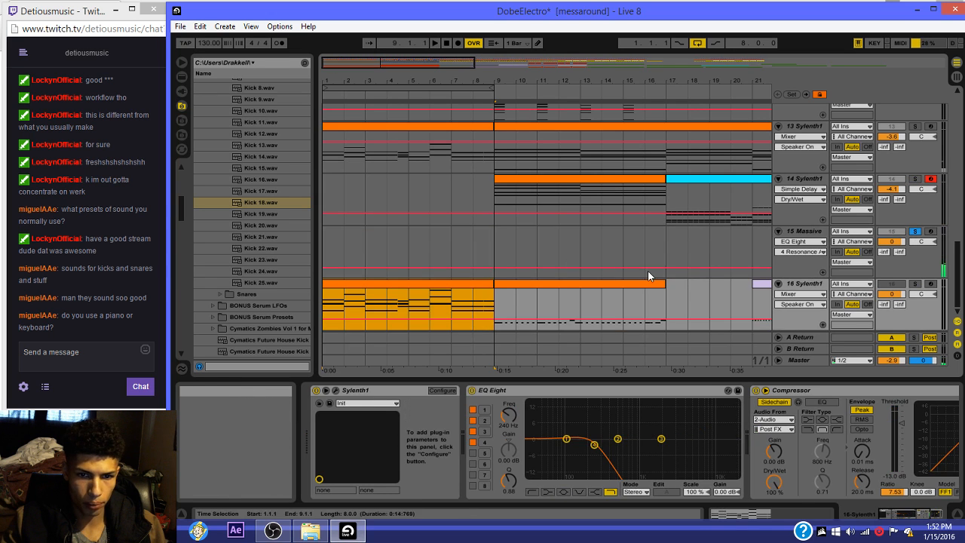
left_click(892, 284)
left_click(915, 284)
key("space")
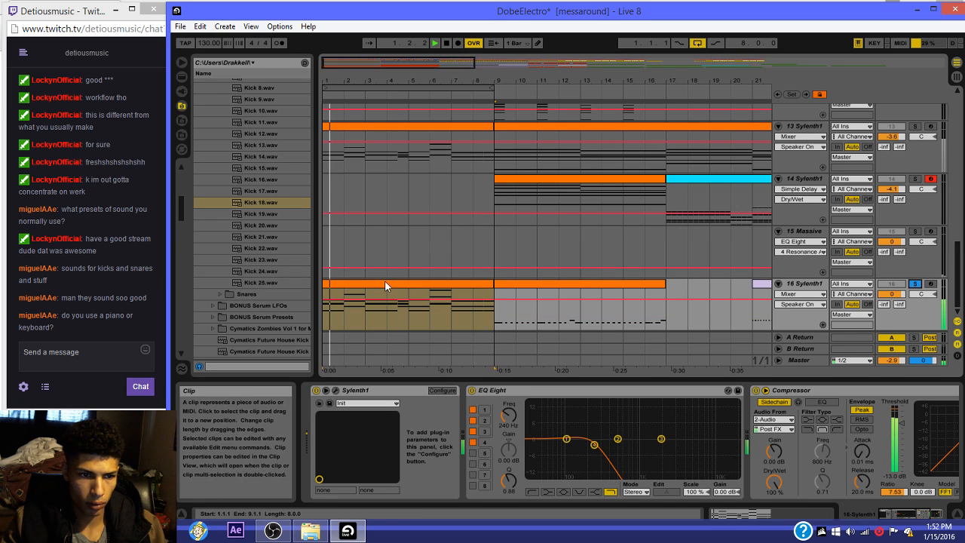
Step: Move the copied chord clip from track 16 to bar 1 of track 12 and play it with track 12 soloed
left_click_drag(381, 281, 396, 224)
scroll(413, 265, "up", 3)
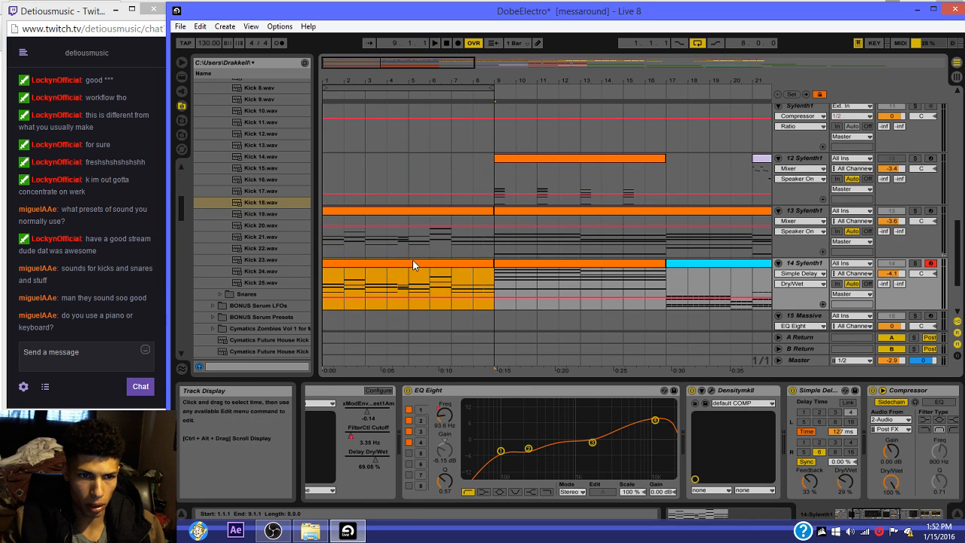
left_click_drag(413, 262, 420, 185)
left_click(892, 159)
left_click(916, 158)
key("space")
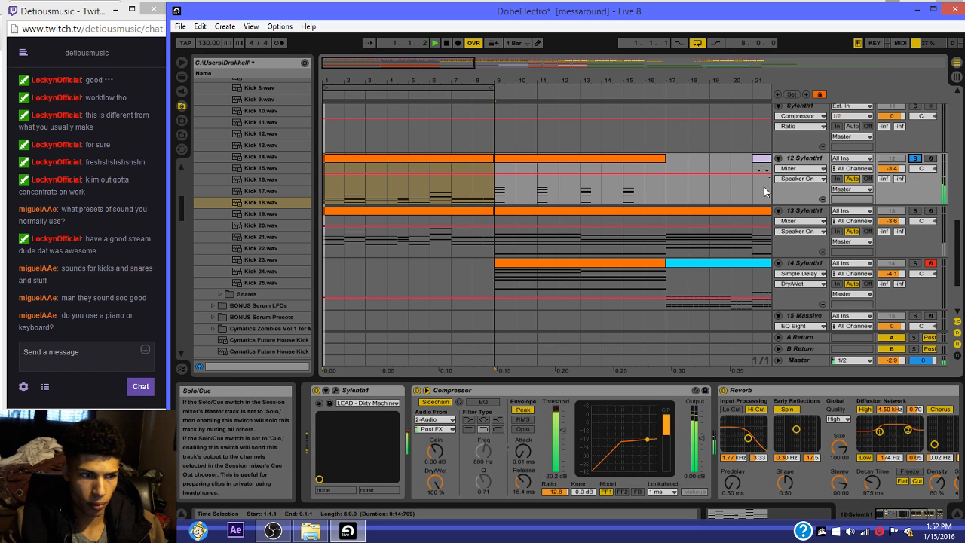
Step: Transpose all notes of track 12's chord clip up one octave and return to the track's devices
double_click(408, 160)
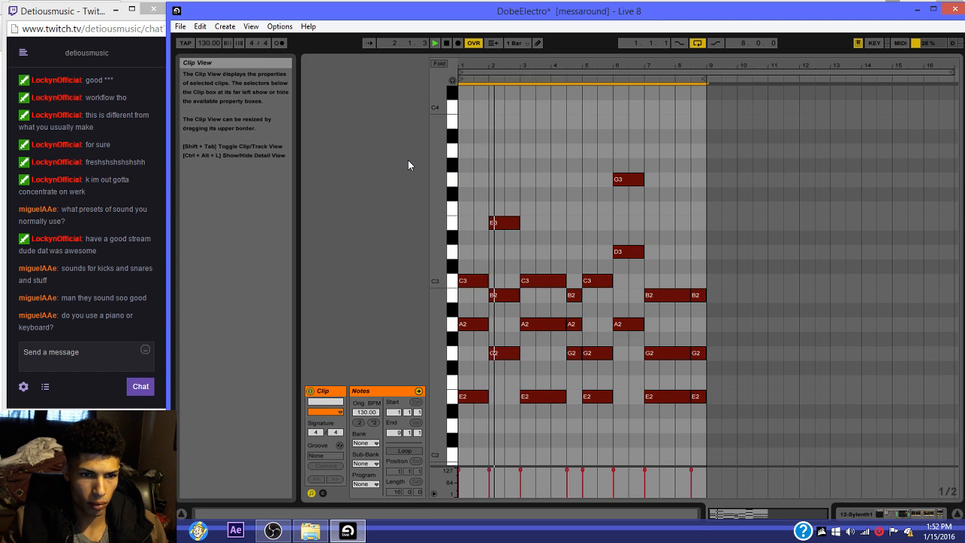
key("shift+Up")
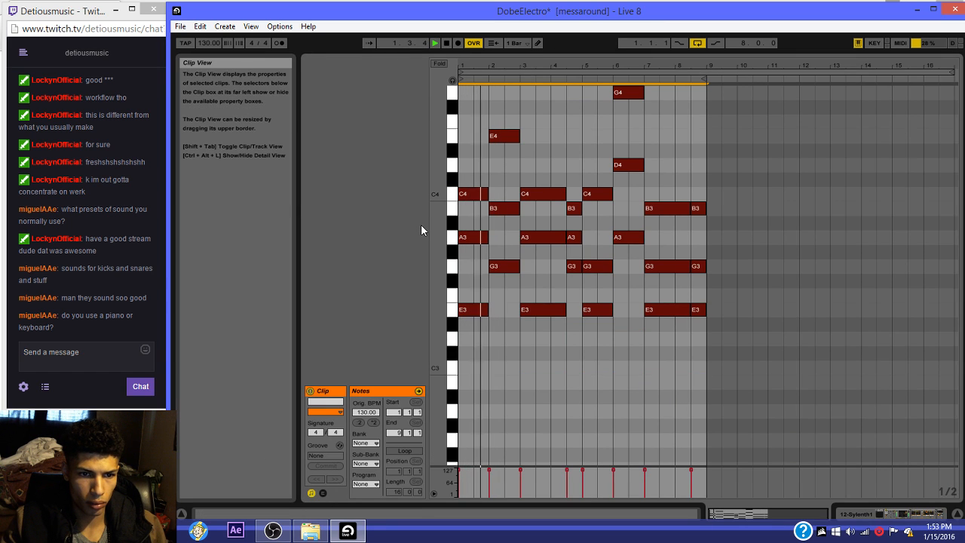
left_click(887, 516)
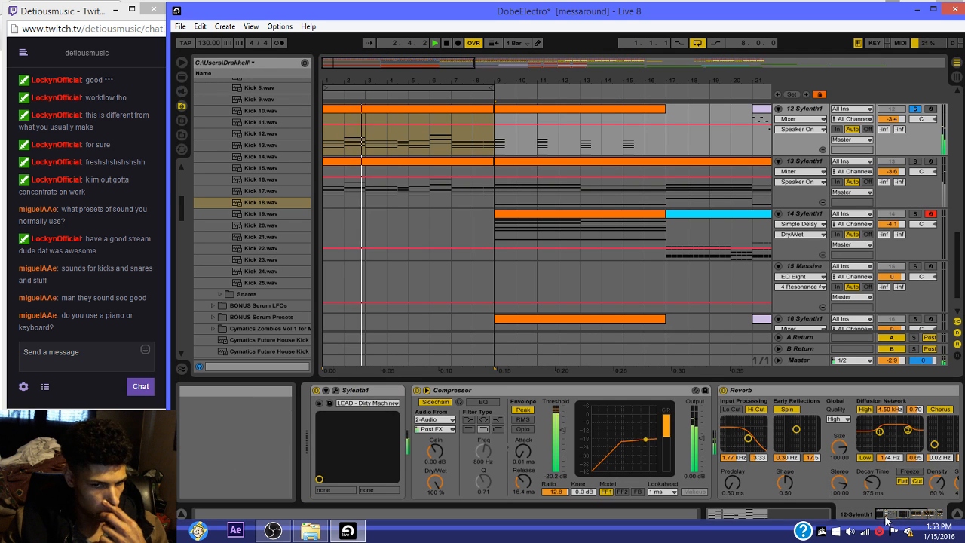
Step: Expose the FilterCtl Cutoff of track 12's Sylenth1 as a device parameter and lower it to 8.90 Hz
left_click(325, 390)
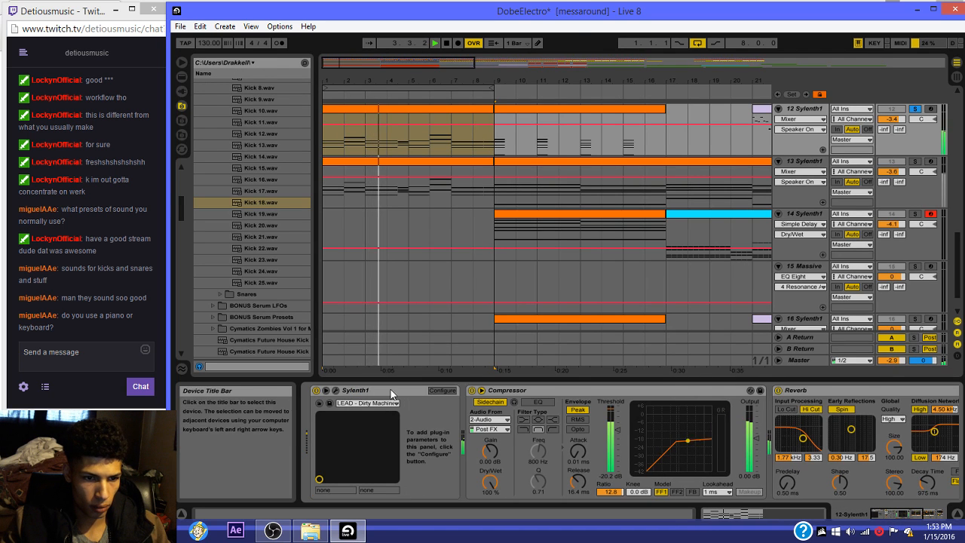
left_click(449, 392)
left_click(70, 232)
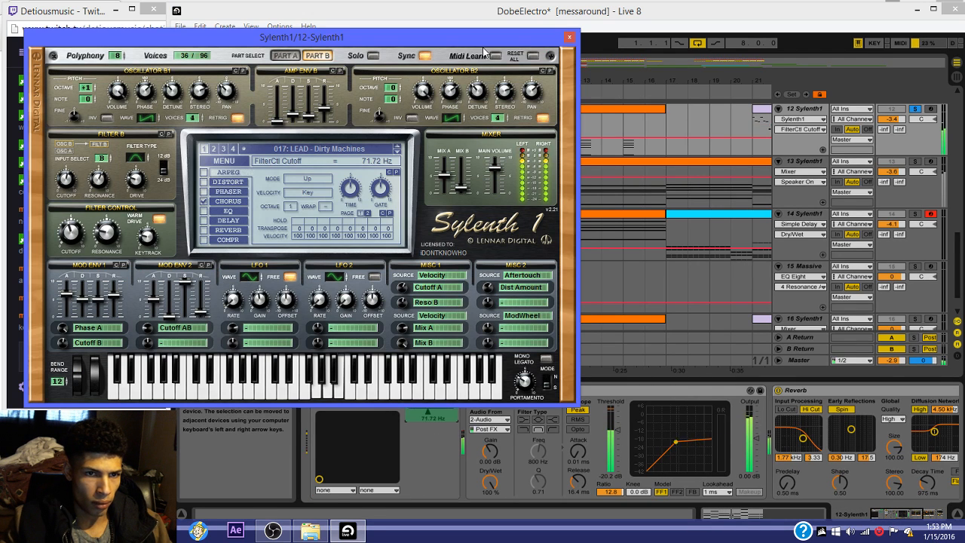
left_click(570, 37)
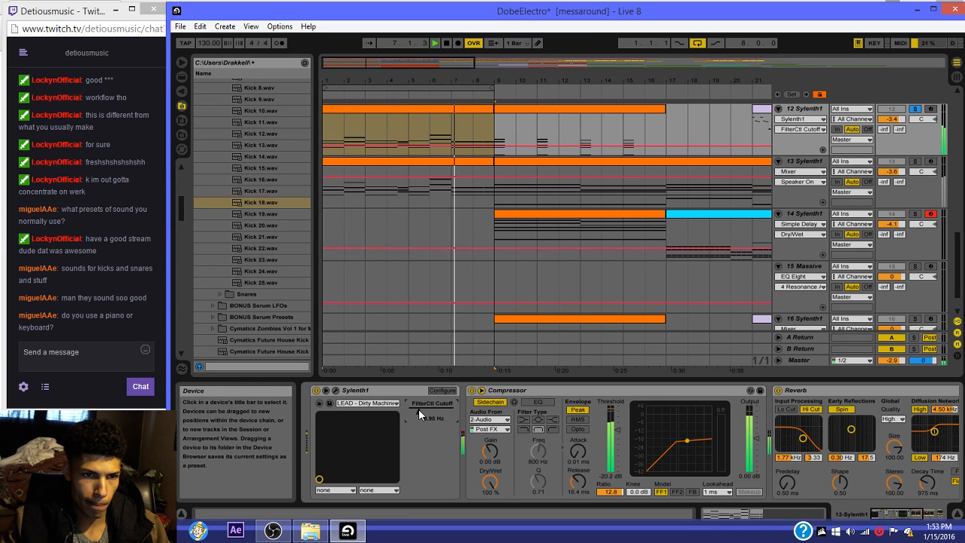
left_click(424, 122)
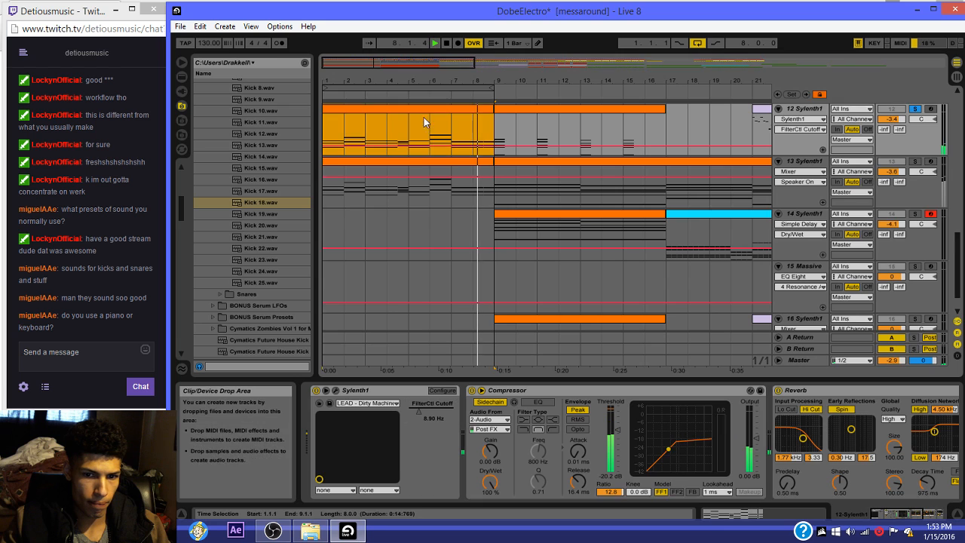
Step: Unsolo track 12 to hear the full mix, select track 13's chord clip, stop playback and solo track 13
left_click(915, 110)
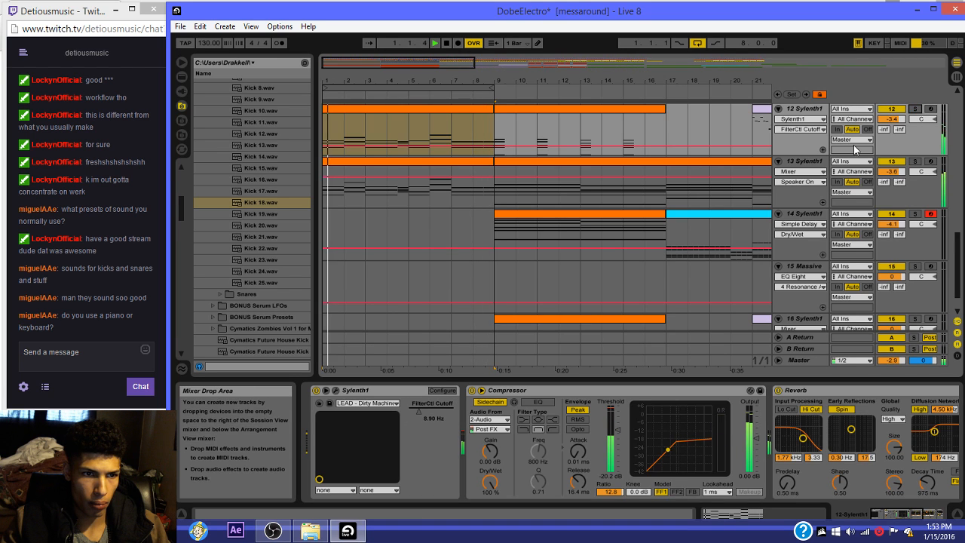
left_click(371, 163)
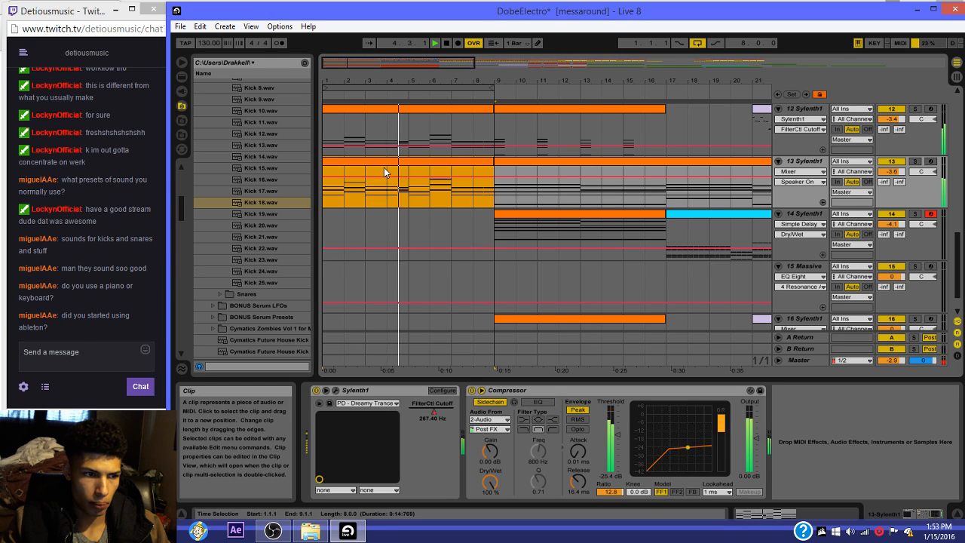
key("space")
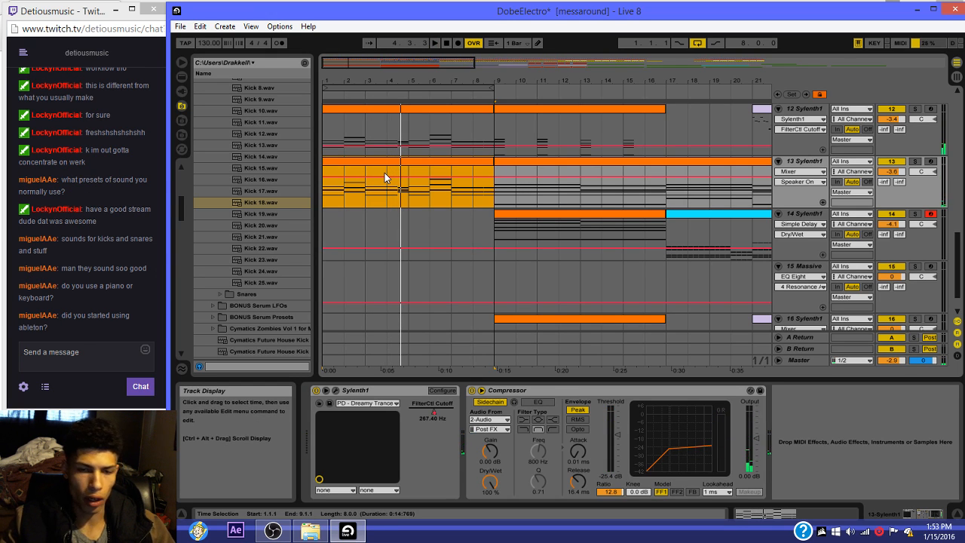
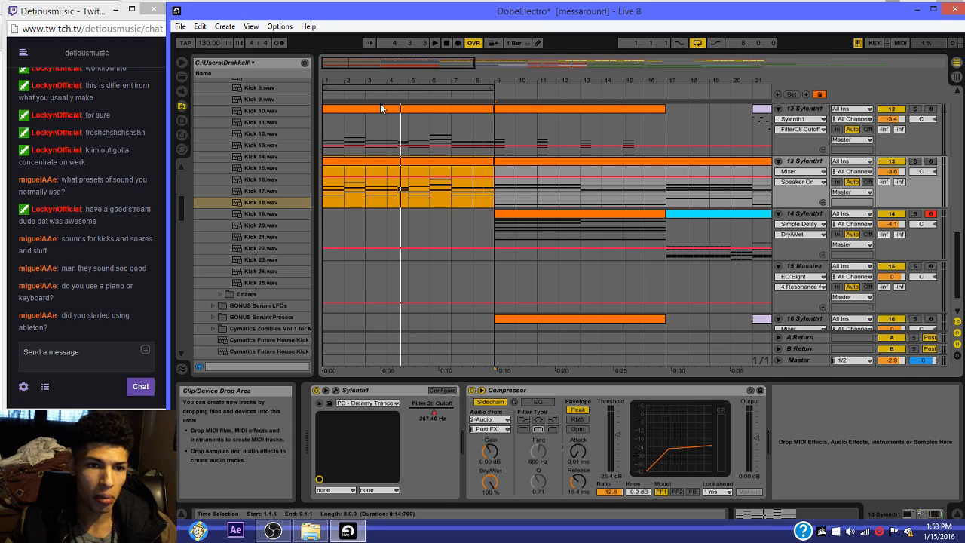
left_click(915, 161)
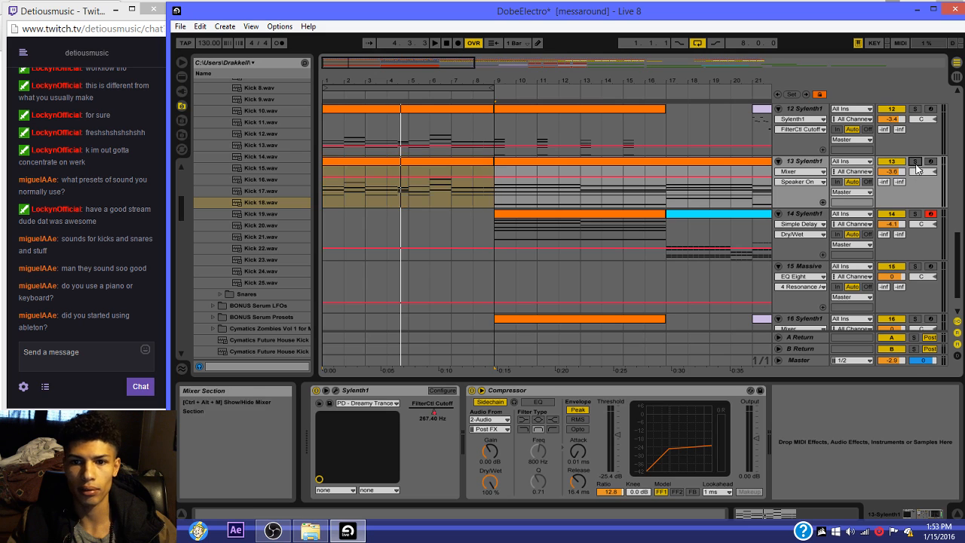
Step: Open track 13's chord clip and add one-bar bass notes below the chords: A1, G1, A1 and C2 in bars 1 to 4
key("space")
left_click(429, 163)
double_click(428, 161)
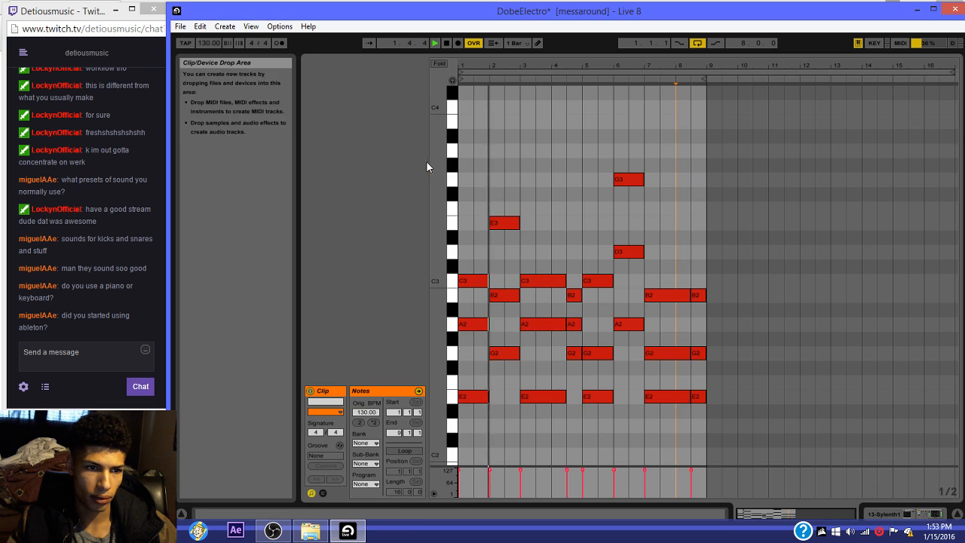
scroll(478, 289, "down", 2)
double_click(466, 309)
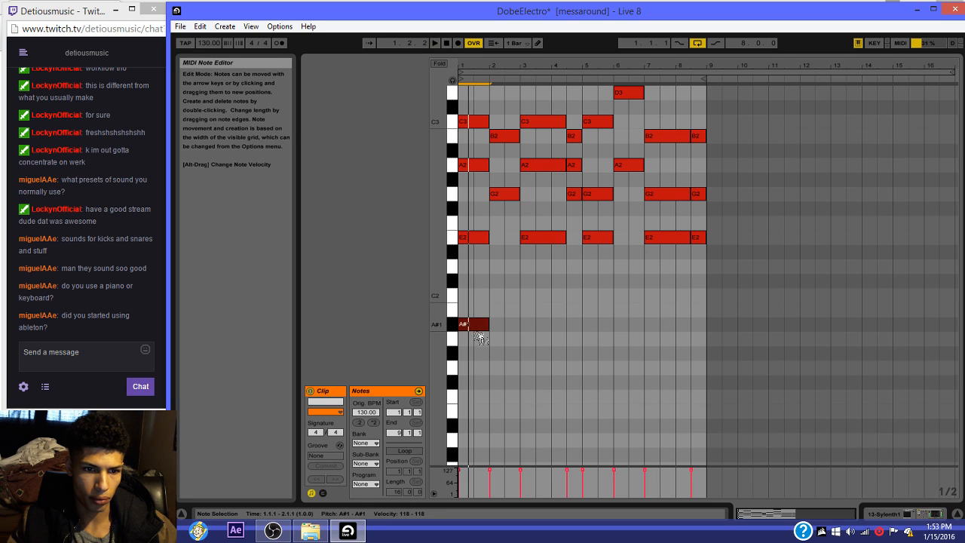
double_click(501, 367)
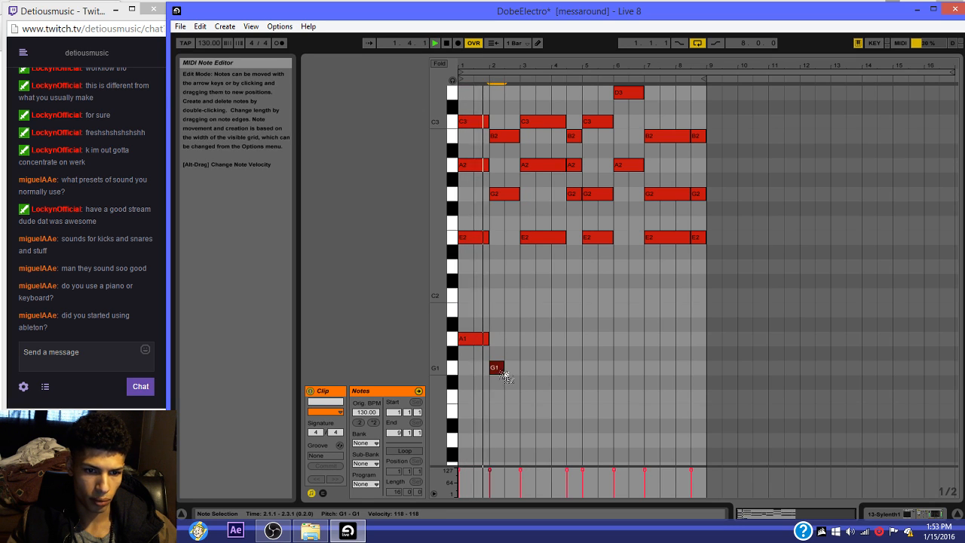
double_click(527, 340)
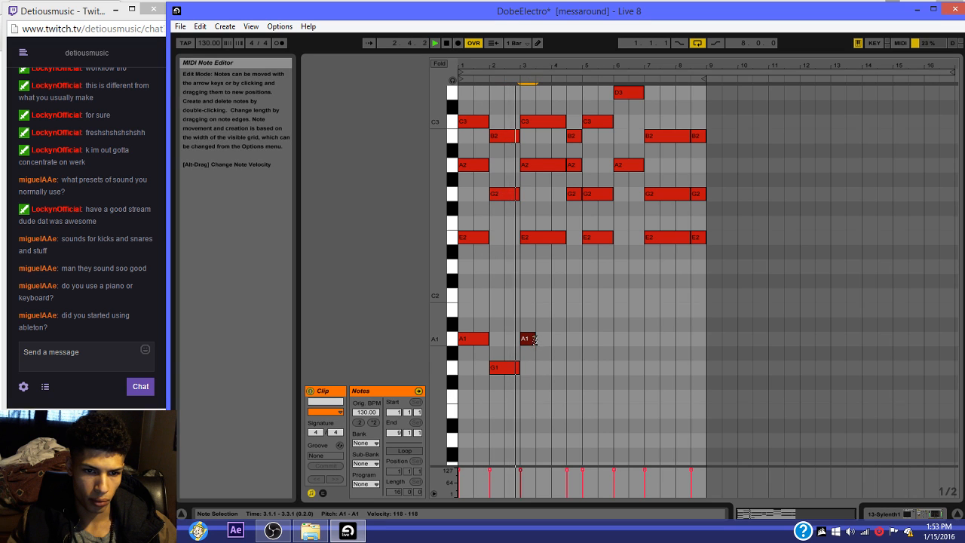
double_click(565, 326)
left_click_drag(565, 326, 576, 305)
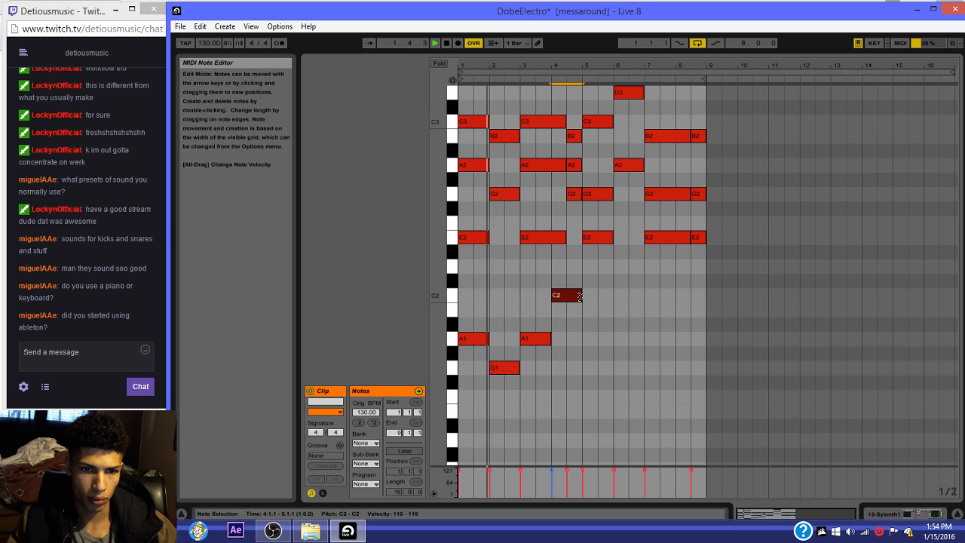
left_click(570, 312)
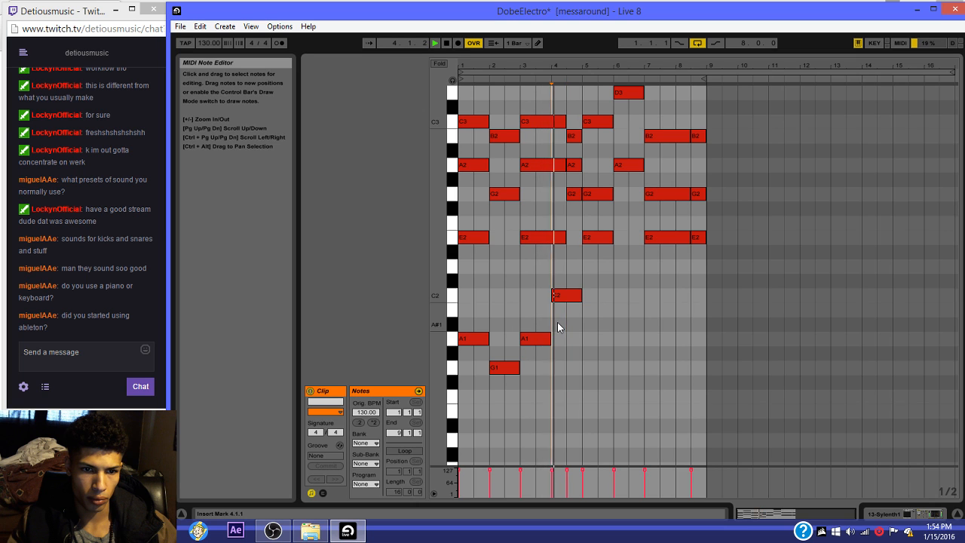
left_click_drag(577, 286, 490, 378)
key("ctrl+d")
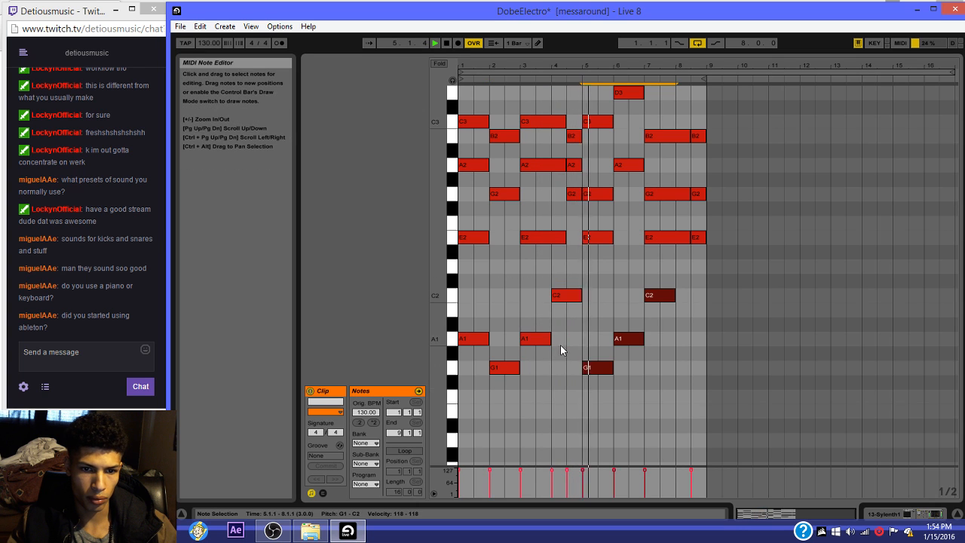
key("ctrl+z")
Step: Duplicate the four bass notes of bars 1 to 4 into bars 5 to 8
key("space")
left_click_drag(571, 273, 473, 385)
key("ctrl+d")
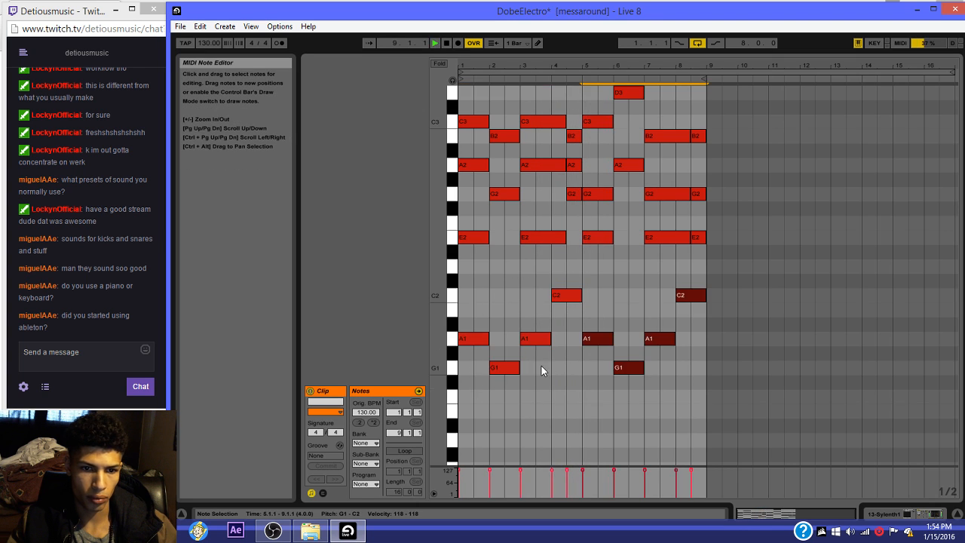
key("space")
left_click(552, 362)
mouse_move(594, 339)
left_mouse_down()
mouse_move(599, 367)
mouse_move(592, 338)
left_mouse_up()
left_click(564, 358)
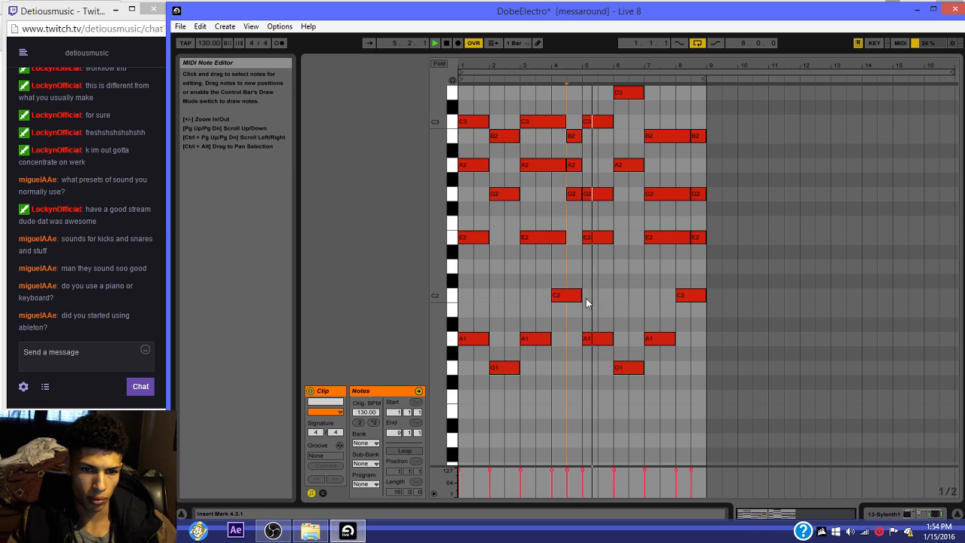
Step: Shorten bar 4's C2 bass note to half a bar and add a B1 note in the bar's second half
left_click_drag(579, 296, 565, 295)
left_click(572, 322)
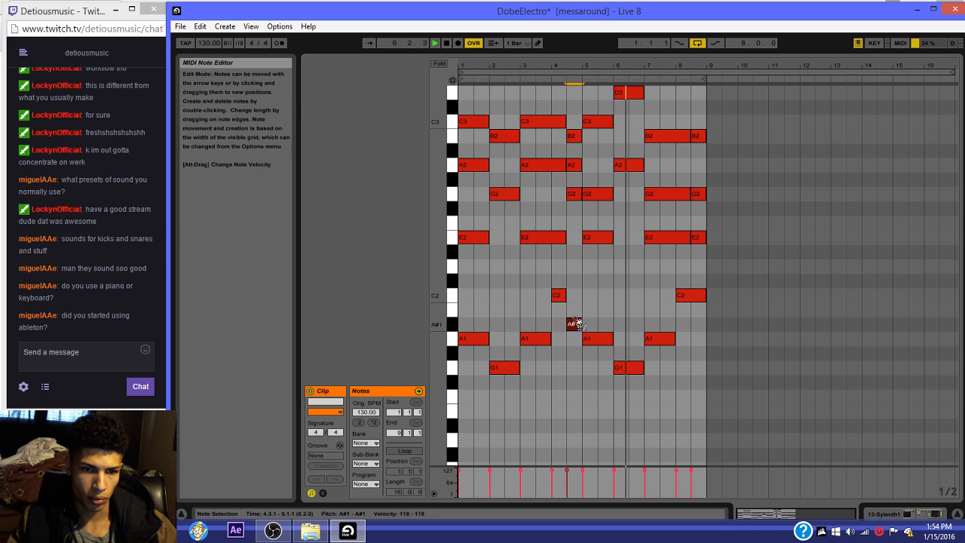
double_click(573, 310)
left_click(601, 312)
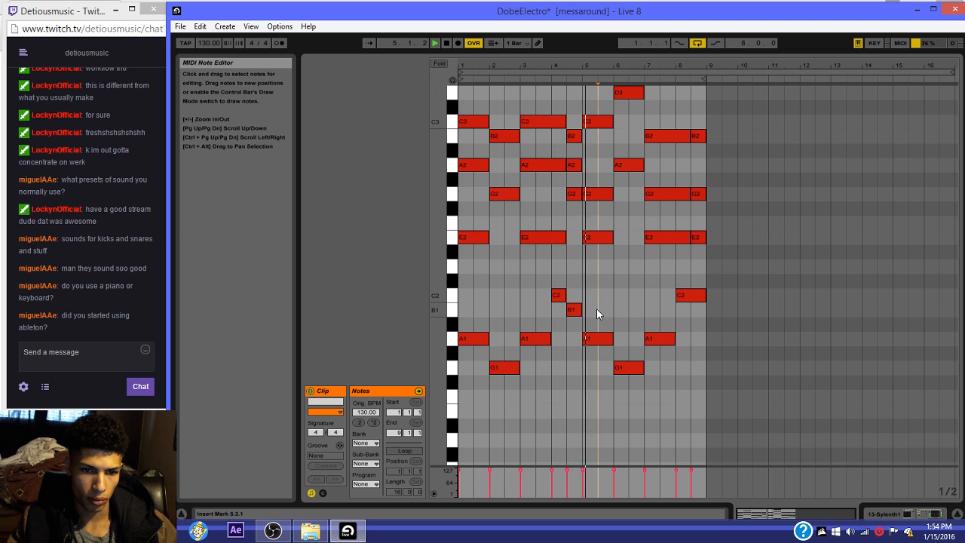
Step: Change the bass notes in bars 5, 6 and 7 to G1, A1 and B1
left_click(592, 343)
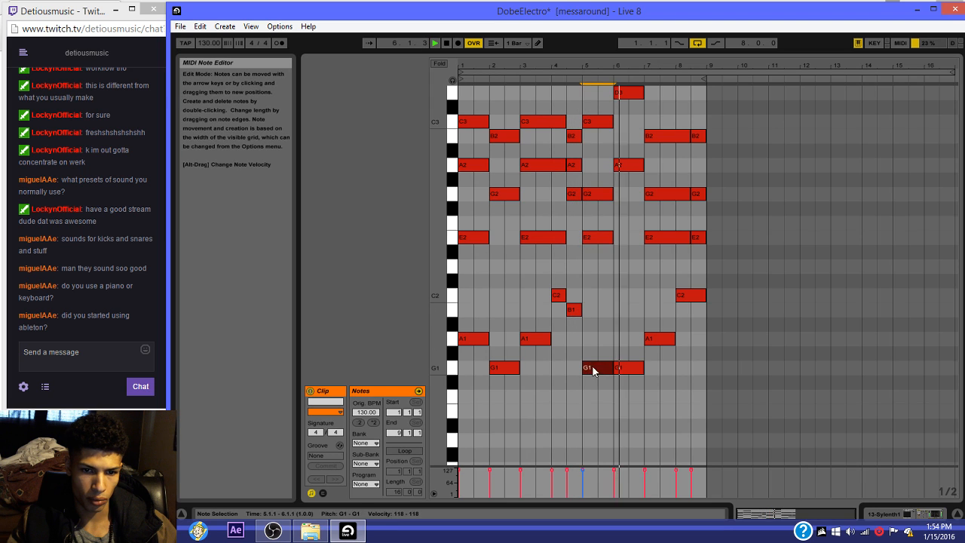
left_click_drag(594, 347, 653, 311)
left_click(654, 323)
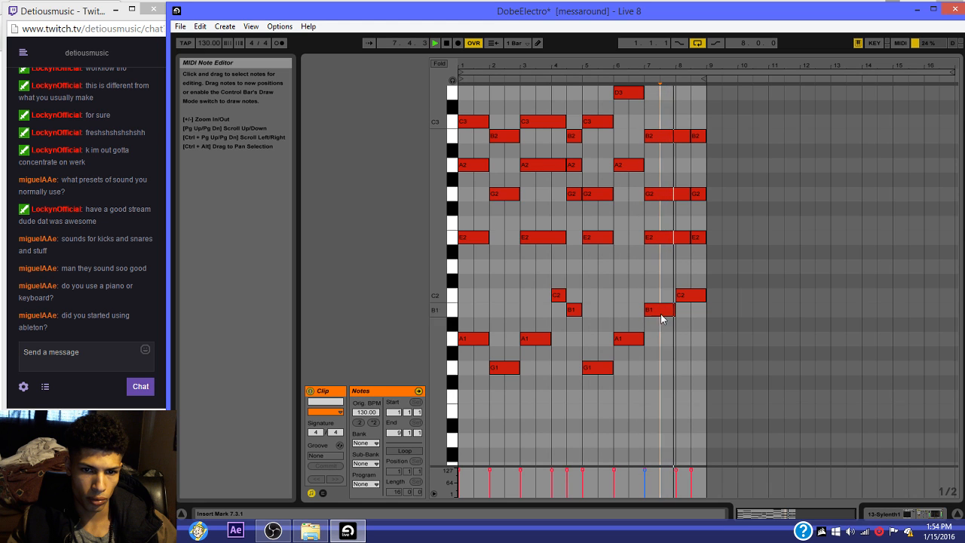
Step: Shorten bar 8's C2 bass note to half a bar and fill the second half with a B1 note
left_click(695, 296)
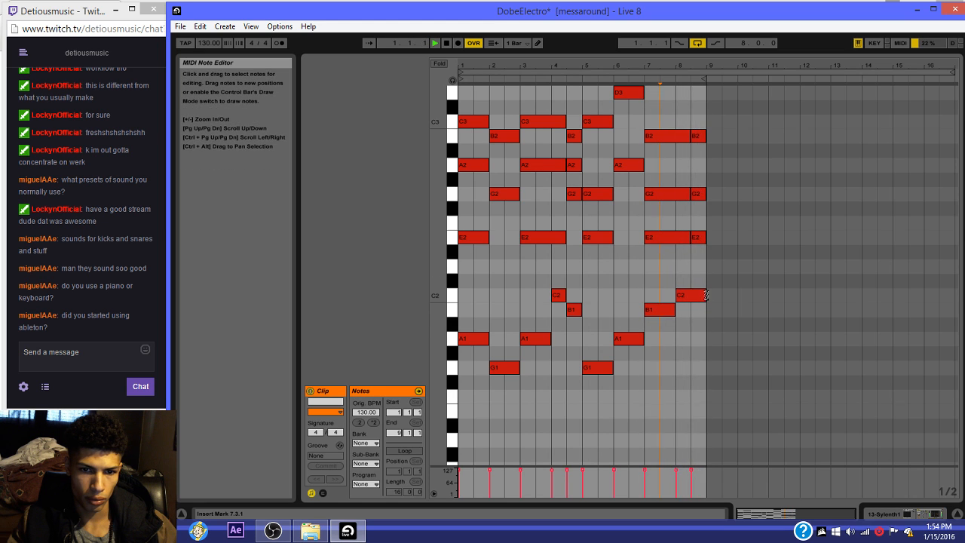
left_click_drag(706, 295, 690, 296)
double_click(700, 309)
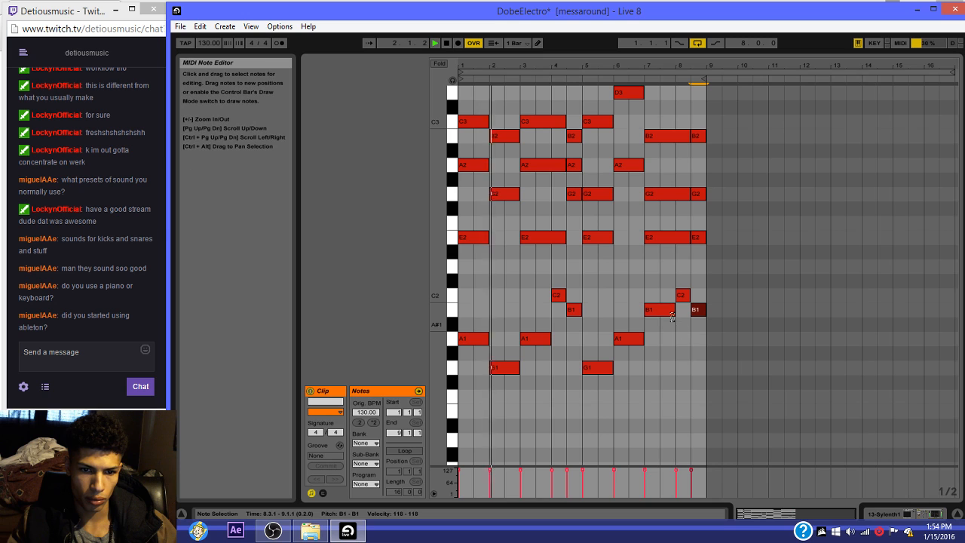
Step: Lower the bass note in bar 7 to G1 and listen to the revised bass line
left_click_drag(671, 313, 671, 371)
left_click(673, 345)
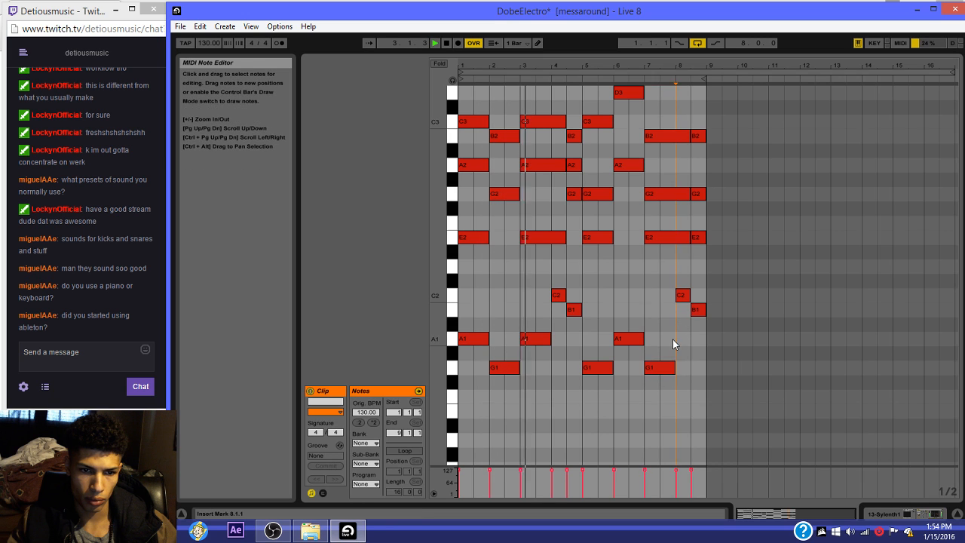
left_click(622, 360)
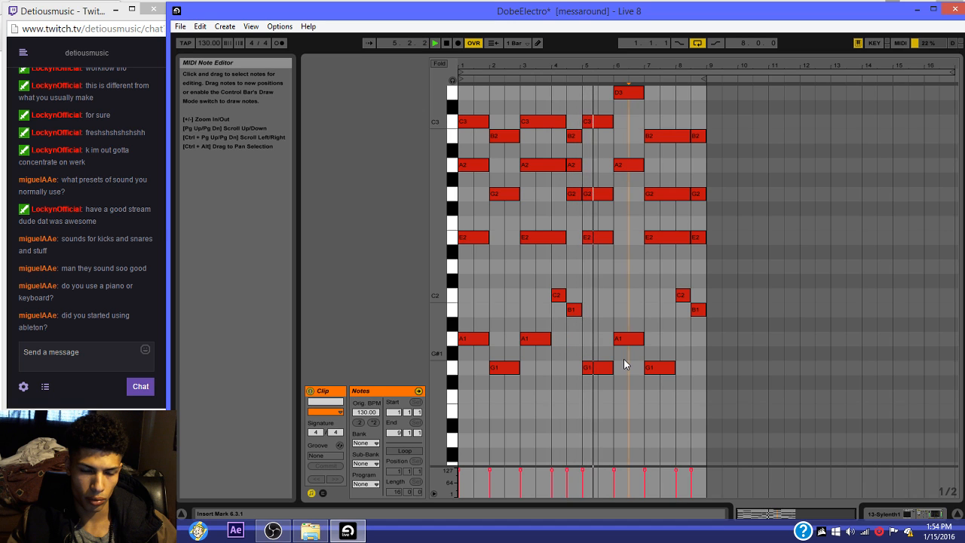
left_click(623, 339)
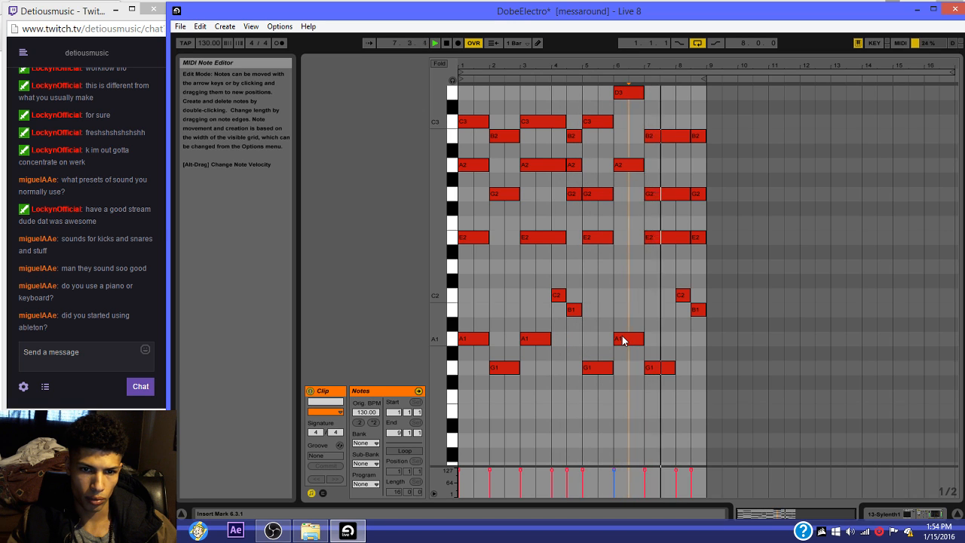
scroll(626, 339, "down", 1)
left_click_drag(581, 334, 684, 372)
key("Down")
key("Down")
key("Down")
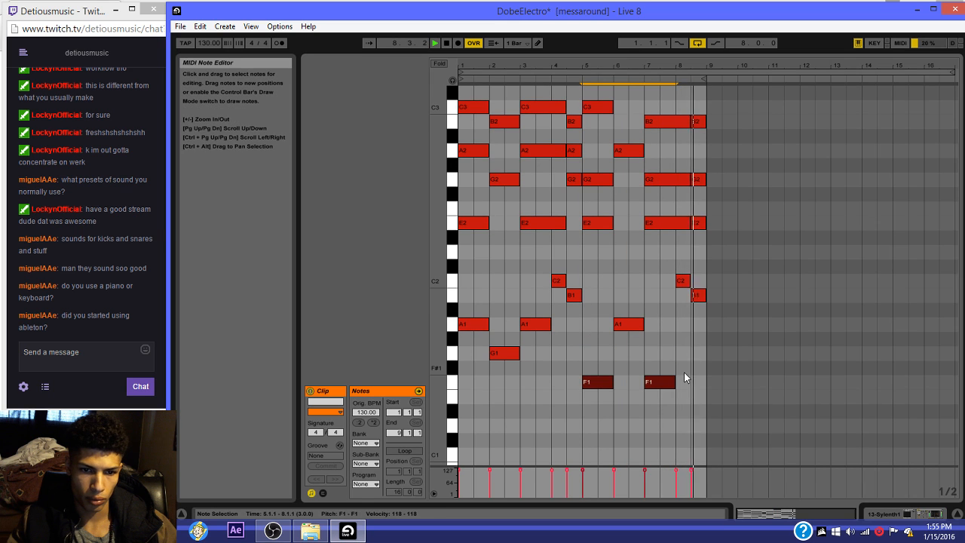
key("Up")
key("Up")
key("Up")
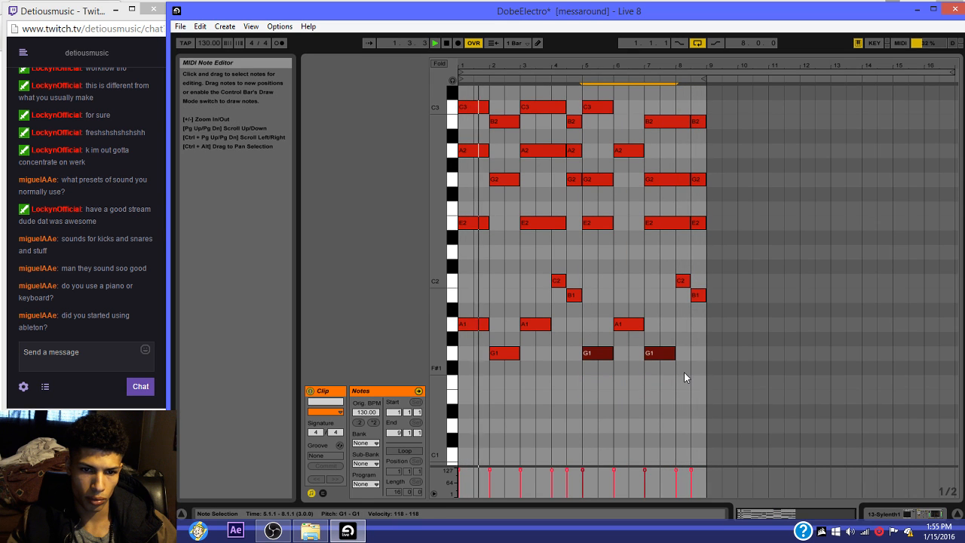
Step: Show the FilterCtl Cutoff automation of track 13's Sylenth1 and lower its level across bars 1 to 8 to 92.91 Hz
left_click(889, 516)
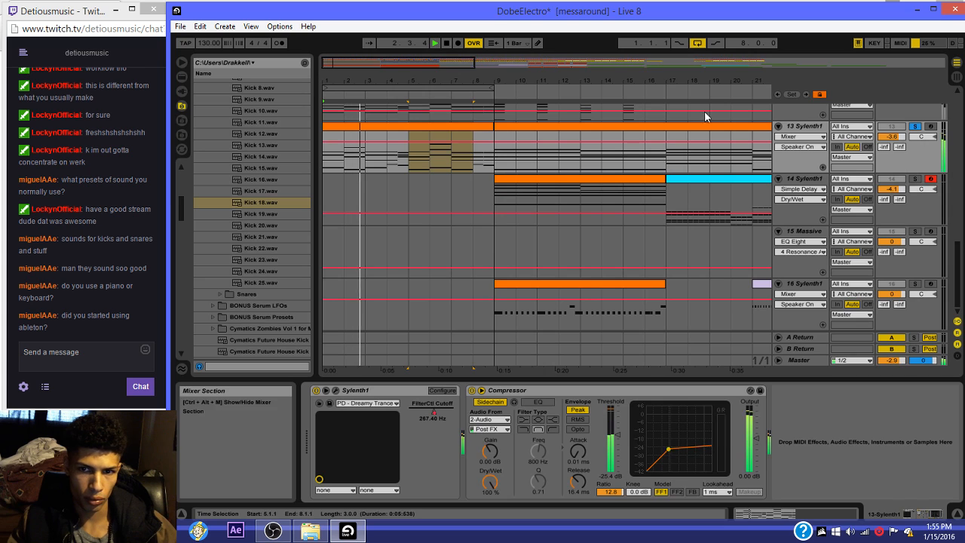
left_click(460, 126)
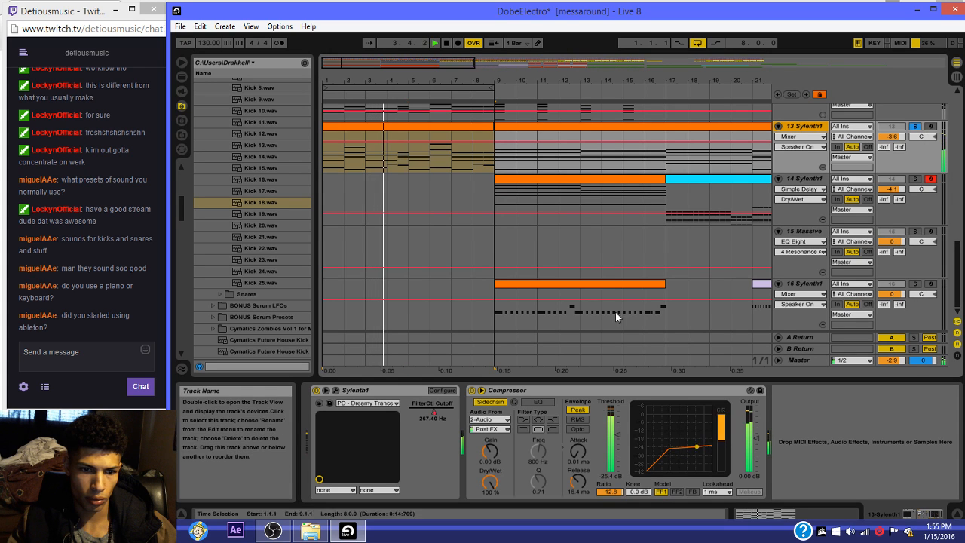
right_click(434, 413)
left_click(463, 414)
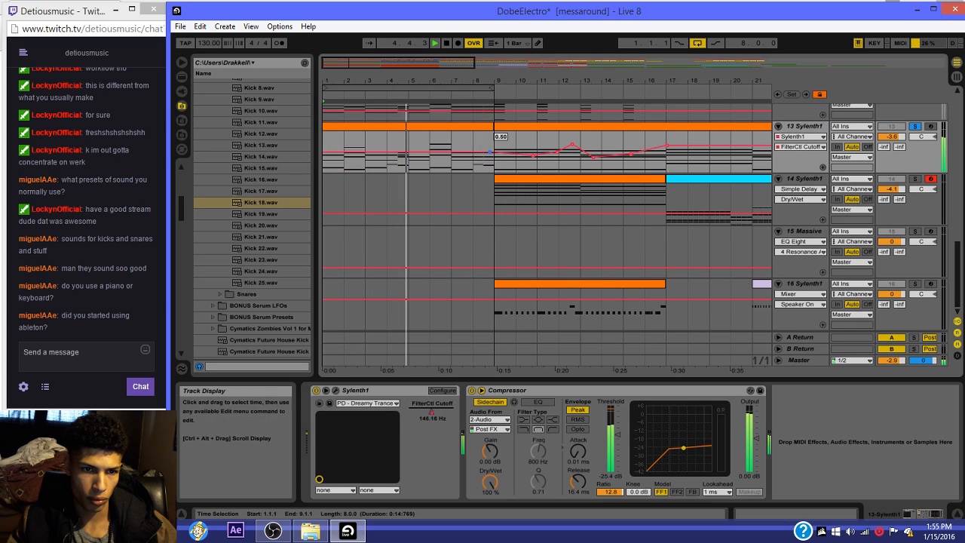
left_click_drag(494, 156, 494, 153)
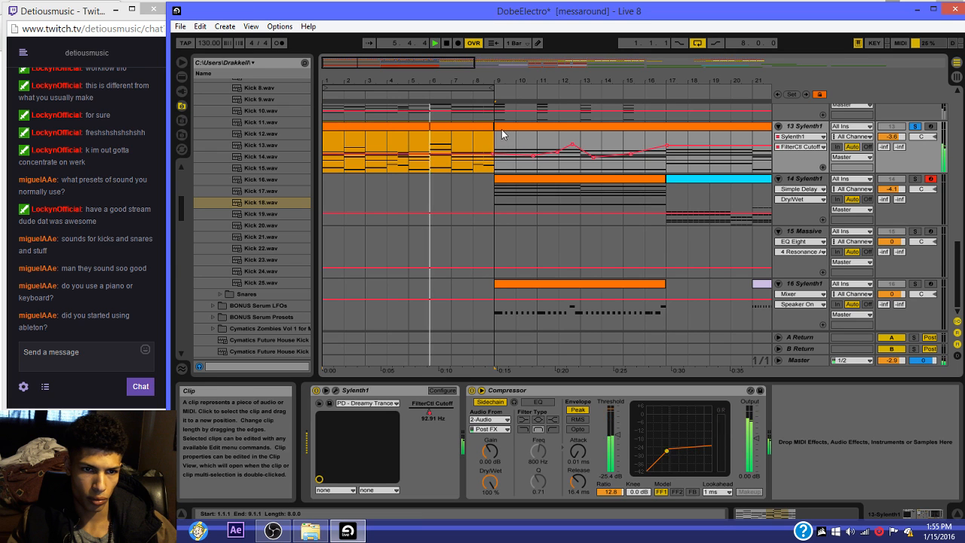
Step: Unsolo track 13, replay the mix from bar 1 and delete track 12's chord clip in bars 1 to 8
key("space")
left_click(914, 127)
key("space")
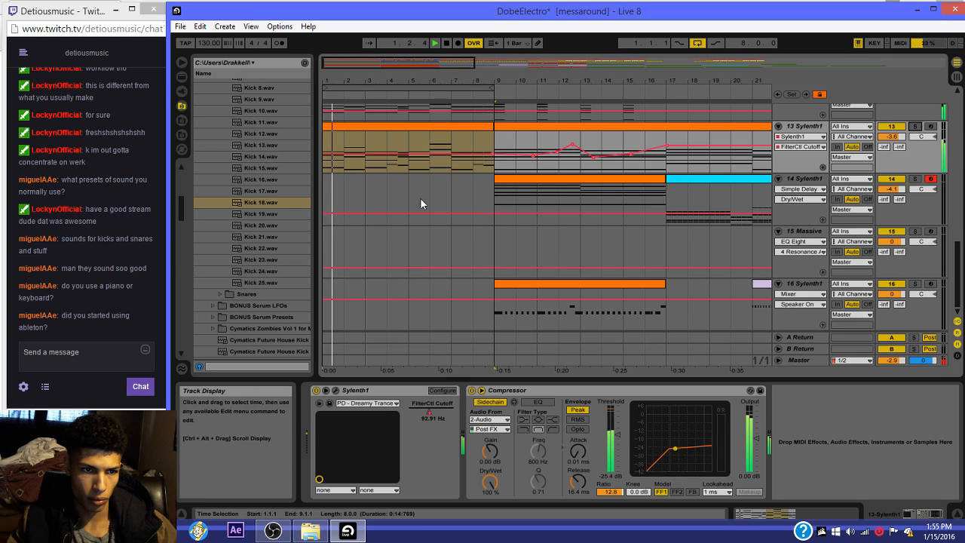
scroll(430, 174, "up", 1)
left_click(439, 126)
Step: Duplicate track 13's eight-bar chord clip into bars 9 to 16
left_click(397, 178)
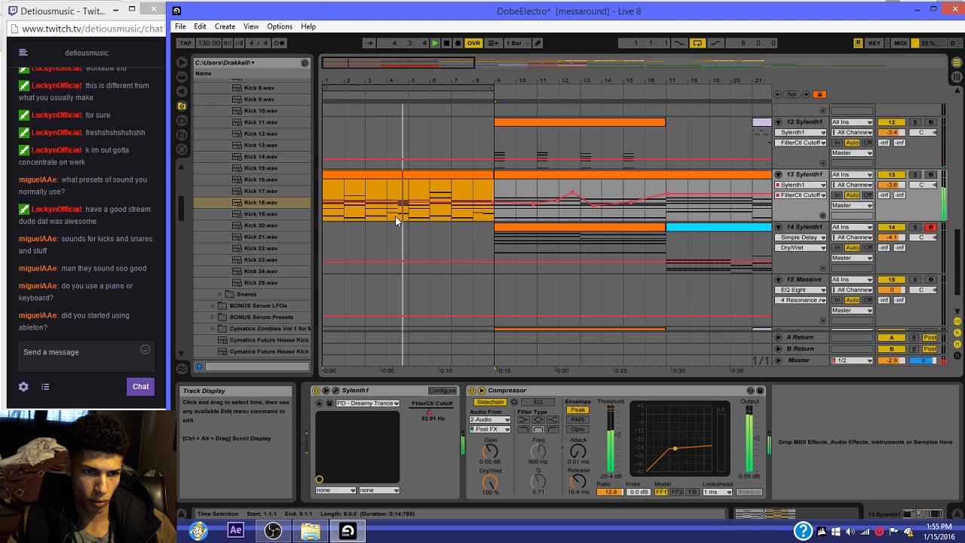
scroll(494, 147, "up", 3)
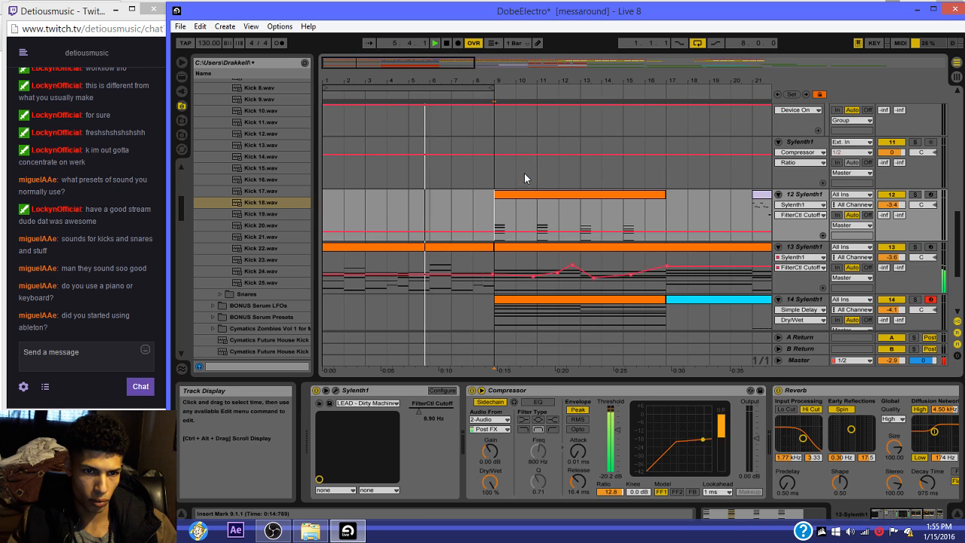
scroll(471, 249, "down", 3)
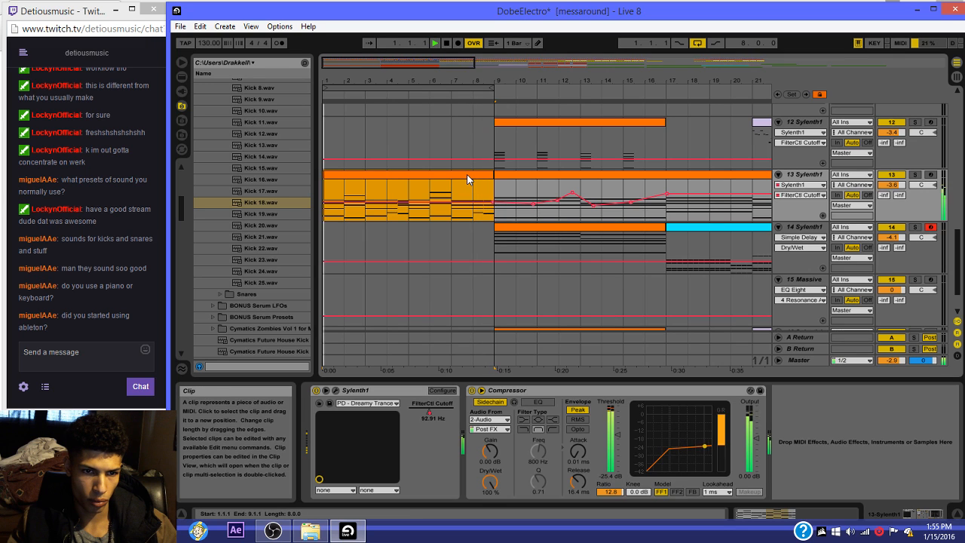
key("ctrl+d")
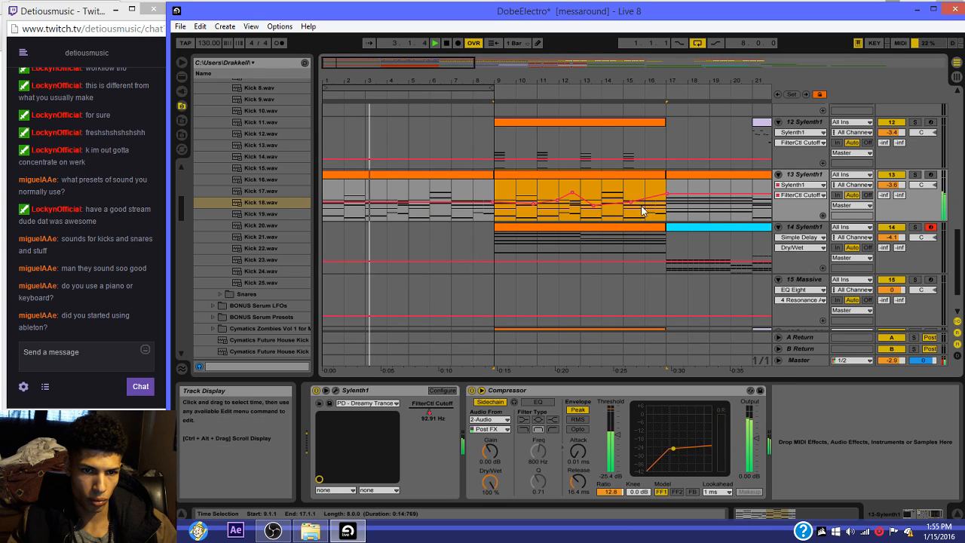
Step: Copy track 13's clip from bars 9 to 16 onto soloed track 16 and delete its chord notes from E2 upward, leaving the bass line
scroll(584, 203, "down", 2)
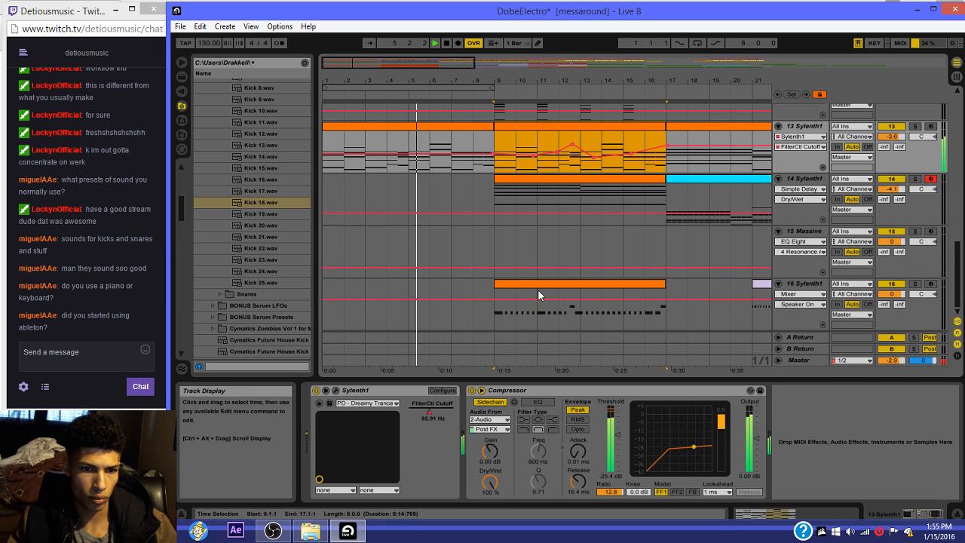
left_click(916, 284)
double_click(601, 285)
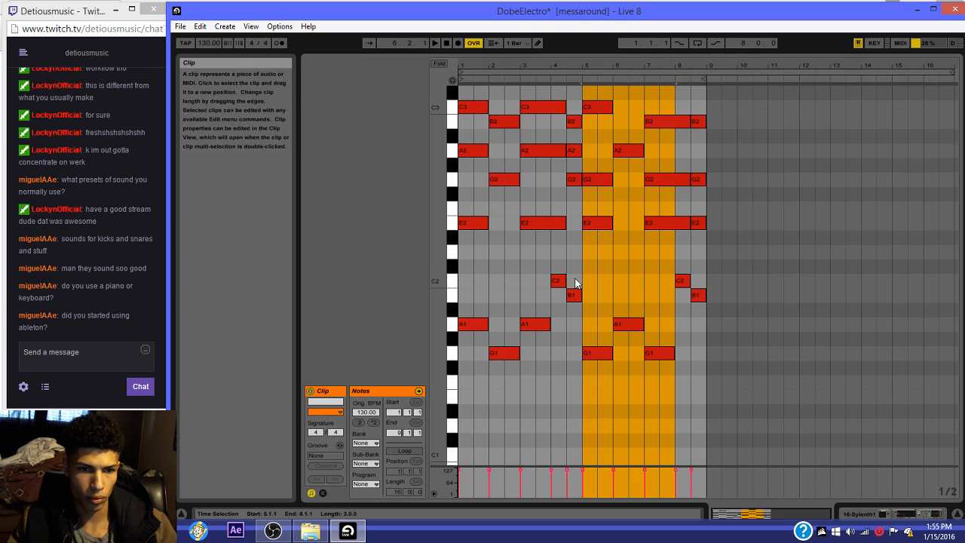
left_click_drag(469, 128, 721, 288)
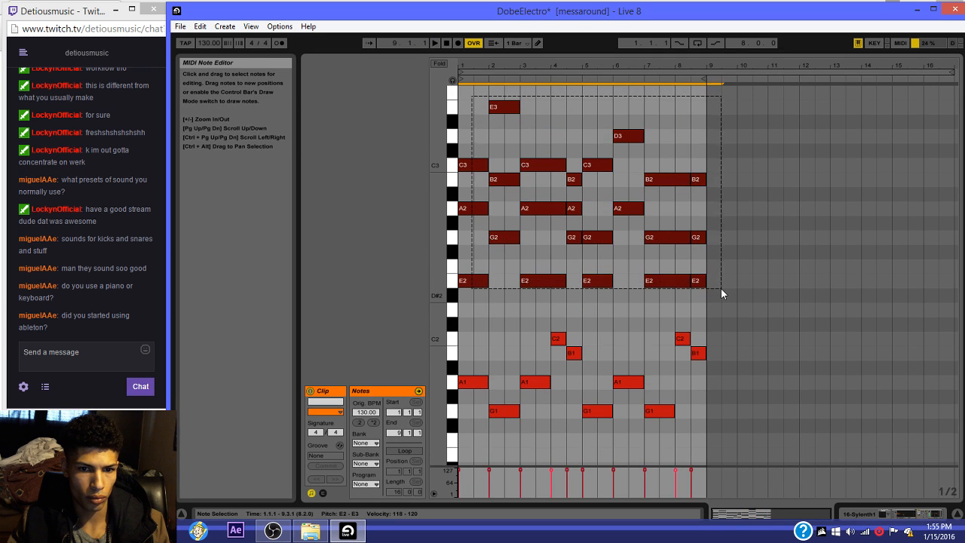
key("Delete")
Step: Set the note grid to 1/8, shorten bar 1's A1 note to an eighth and repeat it on every beat of the bar
right_click(496, 369)
left_click(543, 339)
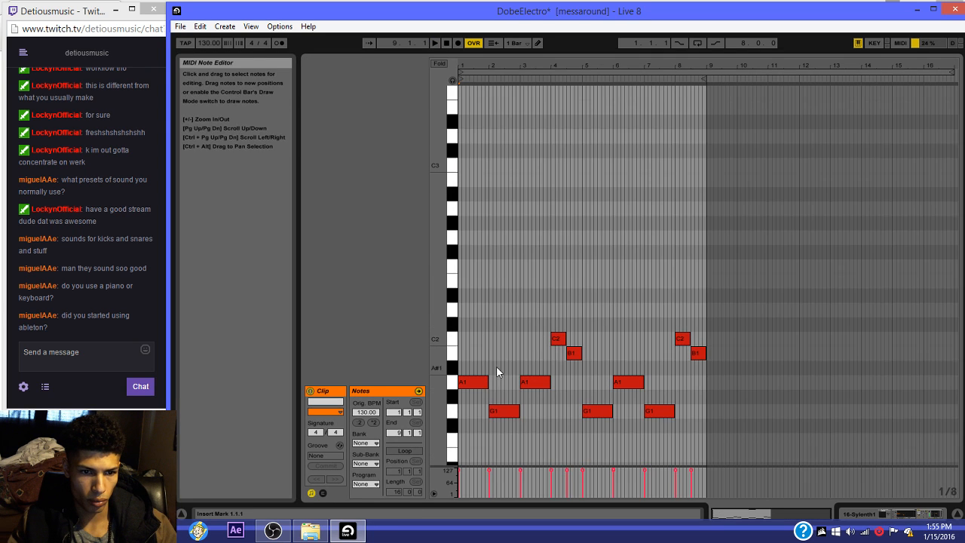
left_click(486, 380)
left_click_drag(460, 386, 467, 384)
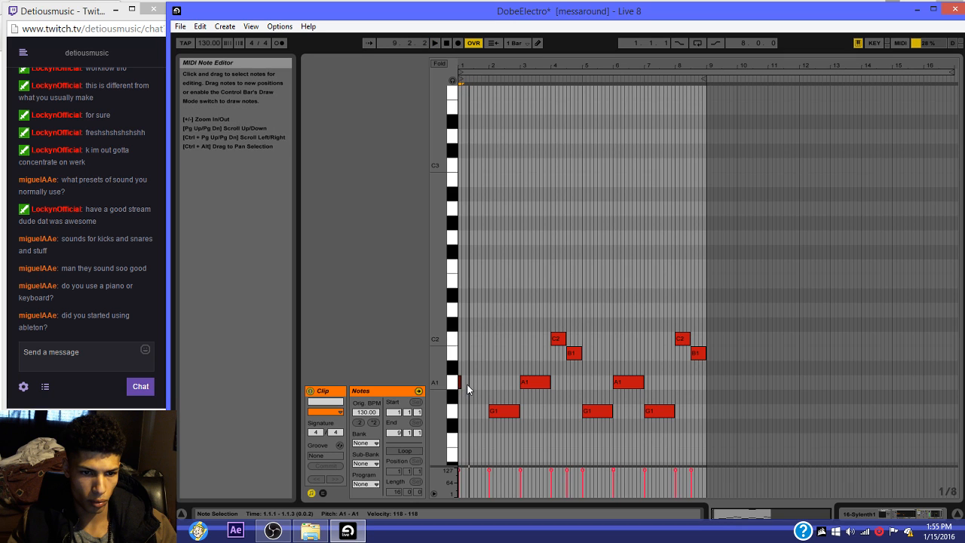
key("ctrl+d")
key("ctrl+d")
key("space")
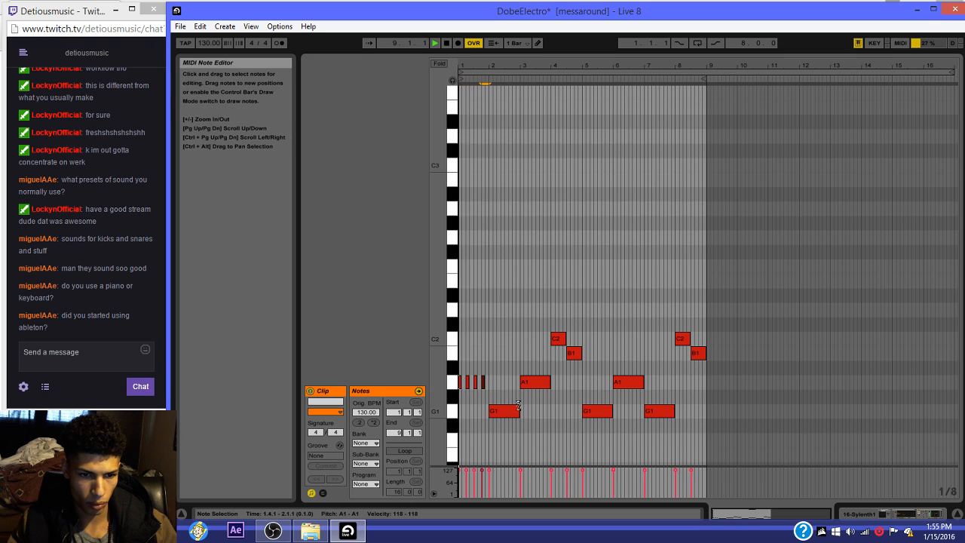
Step: Shorten bar 2's G1 and bar 3's A1 notes to an eighth and repeat each on every beat of its bar
left_click_drag(519, 411, 492, 411)
key("ctrl+d")
key("ctrl+d")
key("ctrl+d")
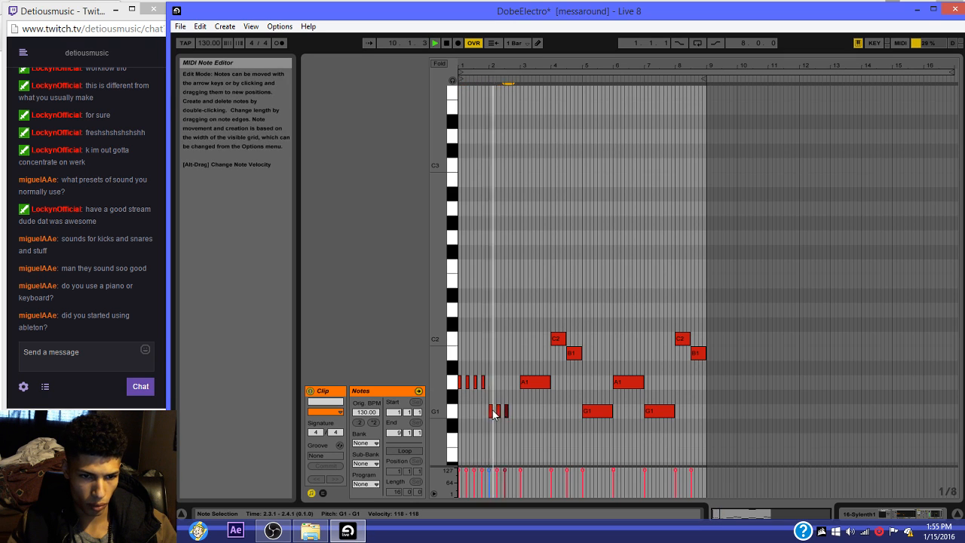
left_click_drag(550, 383, 528, 385)
key("ctrl+d")
key("ctrl+d")
key("ctrl+d")
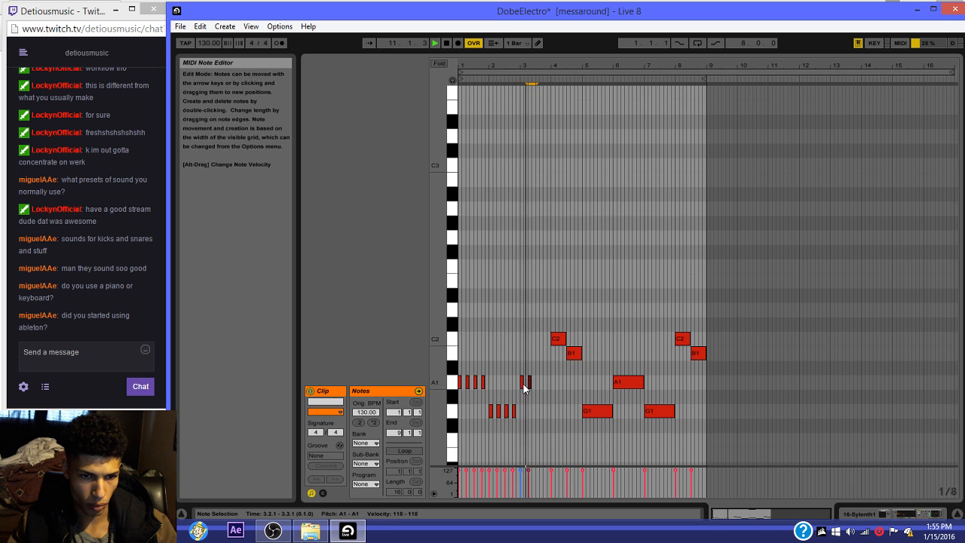
key("ctrl+z")
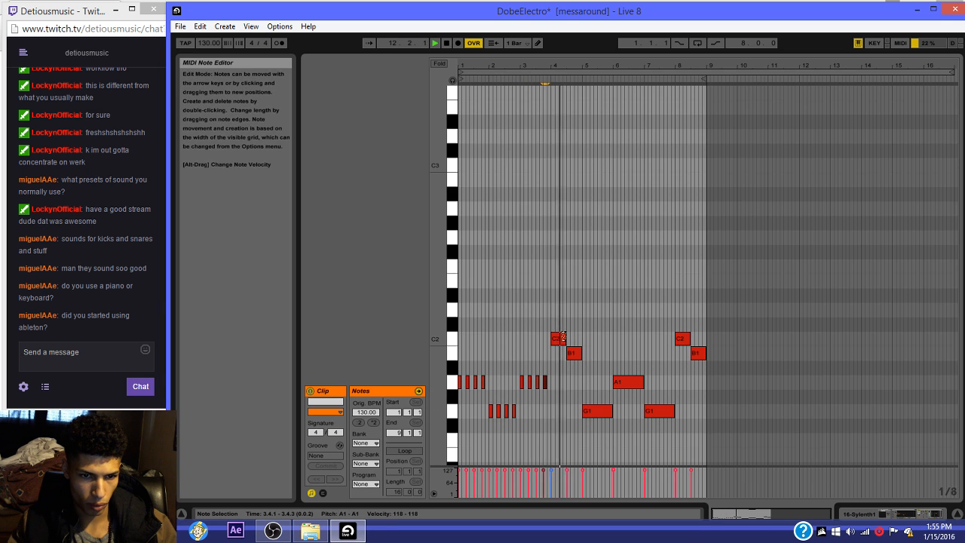
Step: Remove bar 3's last A1 repeat and turn bar 4's C2 and B1 into two eighth notes each, placed on the beats
left_click_drag(563, 339, 570, 353)
key("ctrl+z")
key("ctrl+z")
left_click(559, 345)
double_click(560, 343)
double_click(575, 354)
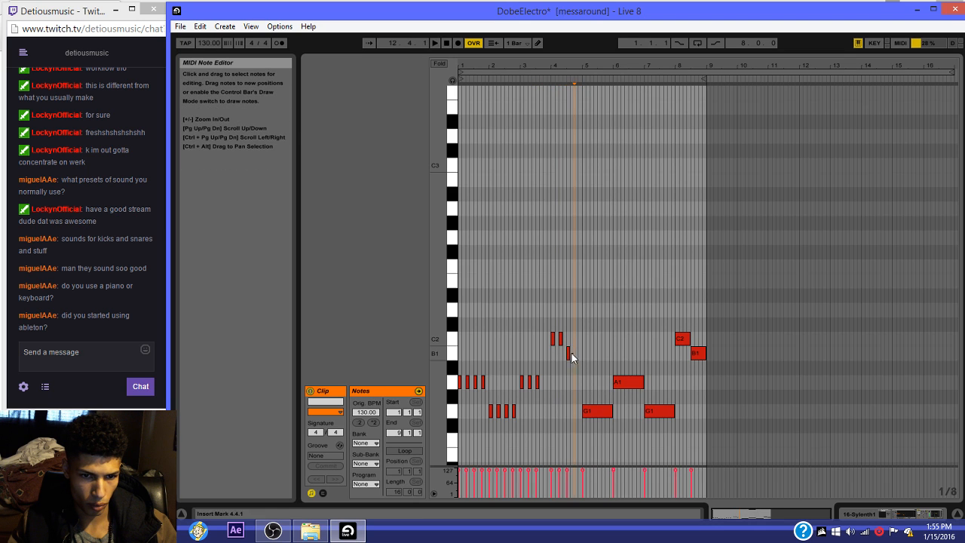
key("space")
Step: Shorten bar 5's G1 and bar 6's A1 notes to an eighth and repeat each on every beat of its bar
left_click_drag(611, 412, 587, 411)
key("ctrl+d")
key("ctrl+d")
key("ctrl+d")
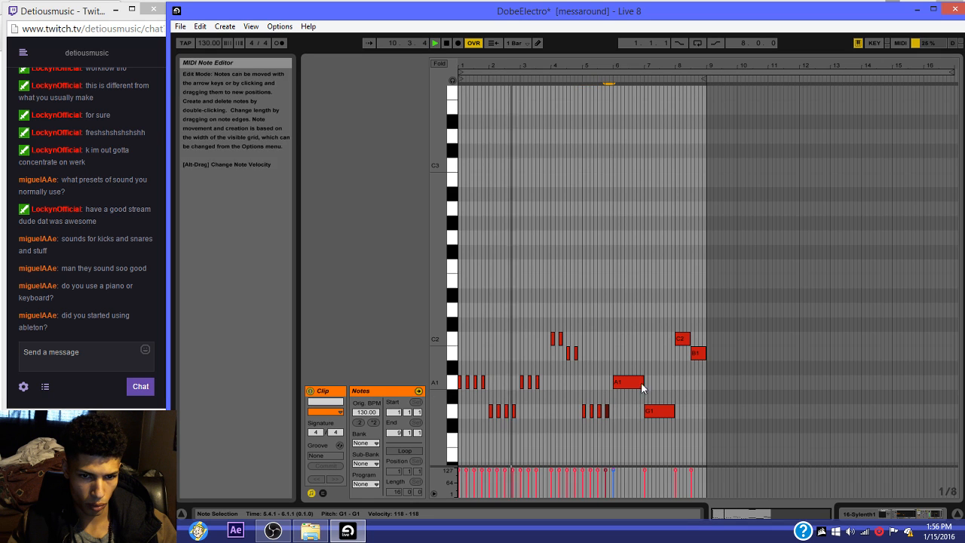
left_click_drag(644, 382, 617, 382)
key("ctrl+d")
key("ctrl+d")
key("ctrl+d")
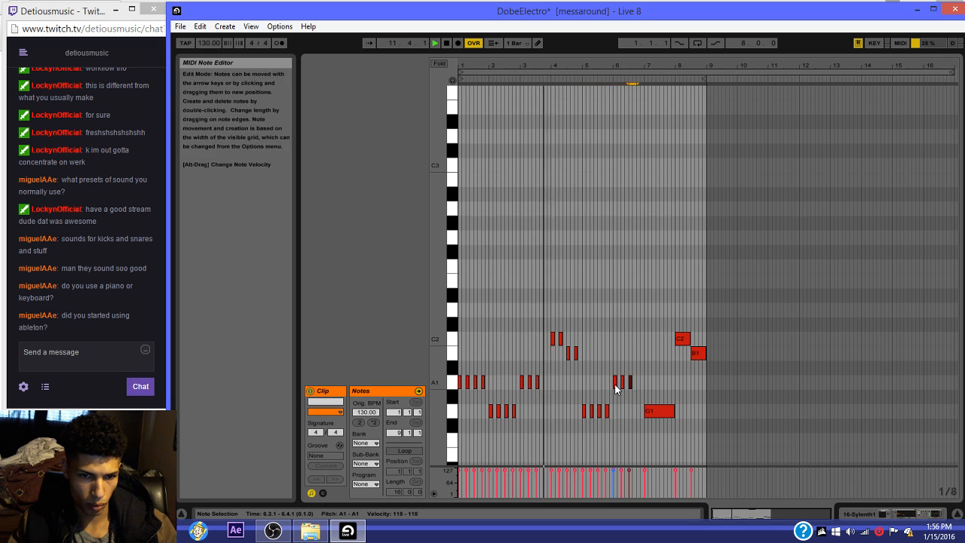
Step: Repeat G1 as an eighth on every beat of bar 7 and split bar 8's C2 and B1 into two on-beat eighths each
left_click_drag(674, 412, 647, 412)
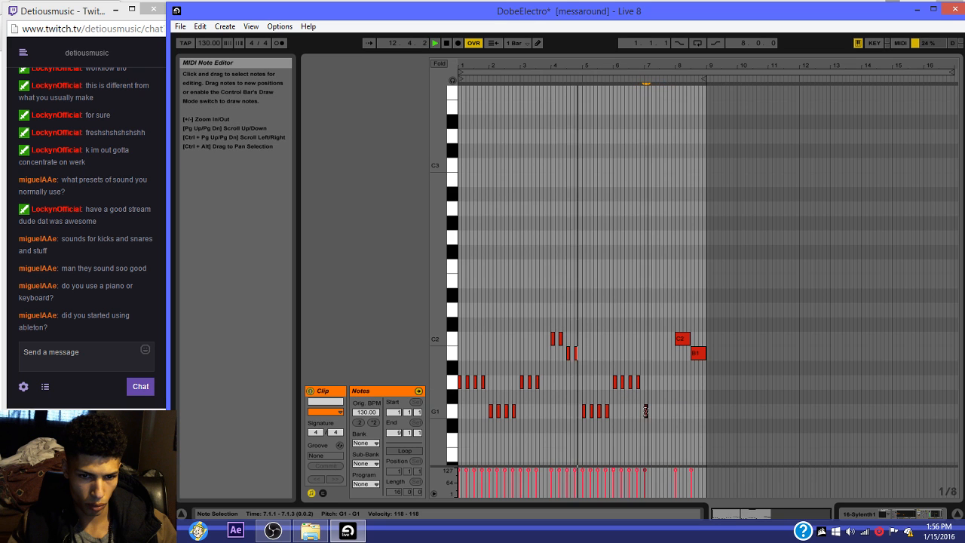
key("ctrl+d")
key("ctrl+d")
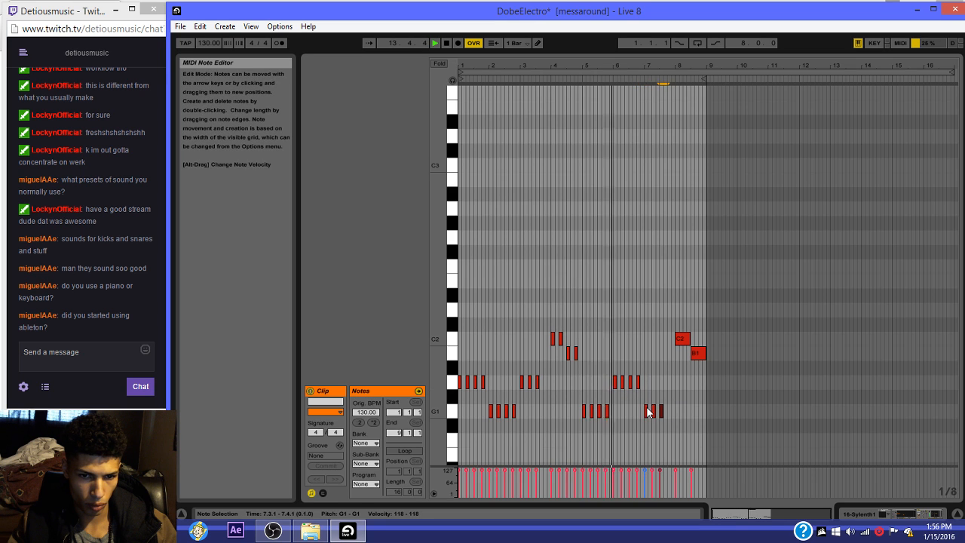
key("ctrl+z")
mouse_move(689, 339)
left_mouse_down()
mouse_move(677, 340)
mouse_move(694, 353)
left_mouse_up()
key("ctrl+d")
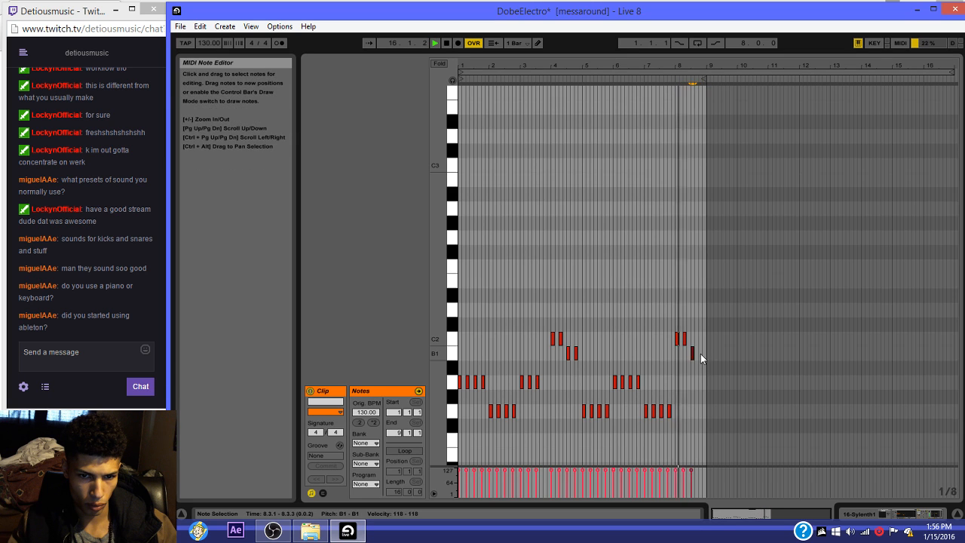
key("ctrl+d")
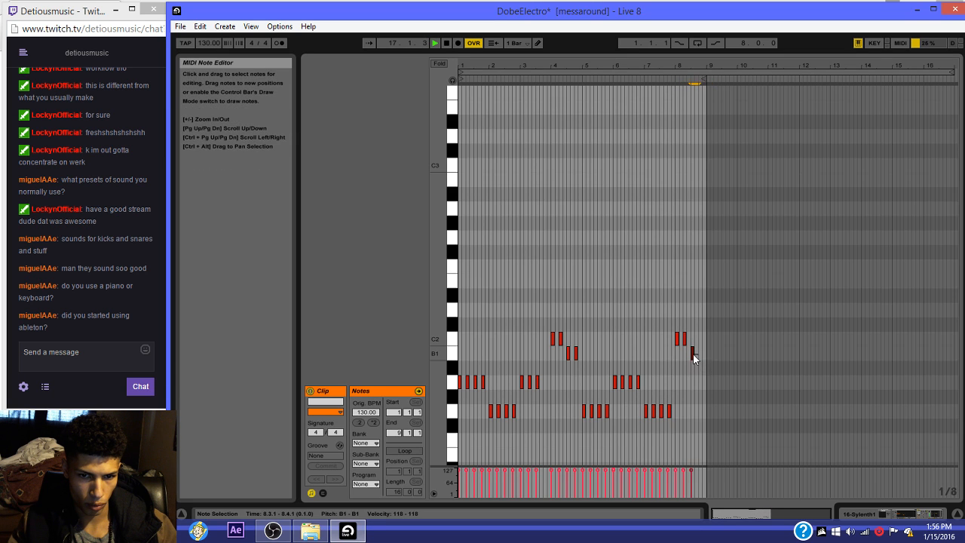
key("ctrl+d")
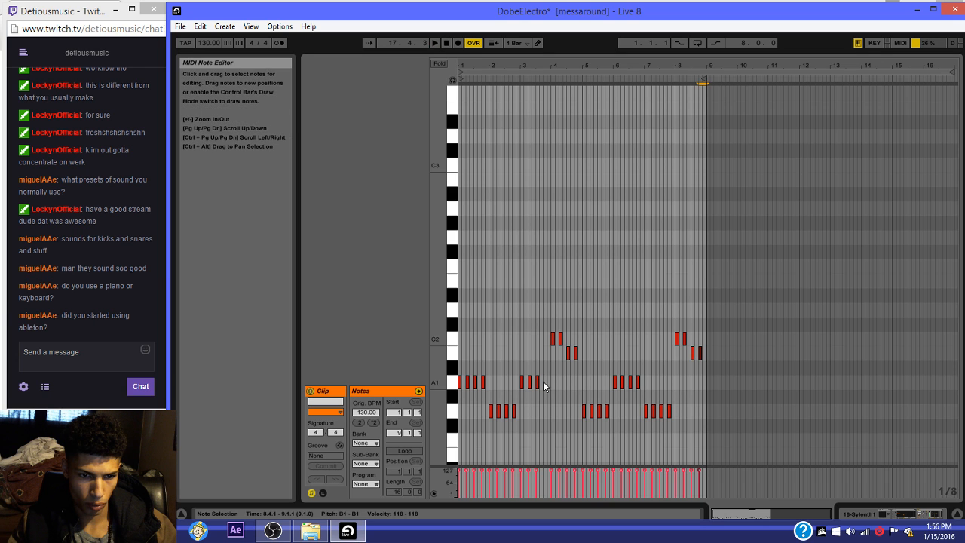
Step: Return to the track's devices, unsolo track 16 and replay the mix from bar 9
key("space")
scroll(573, 268, "up", 5)
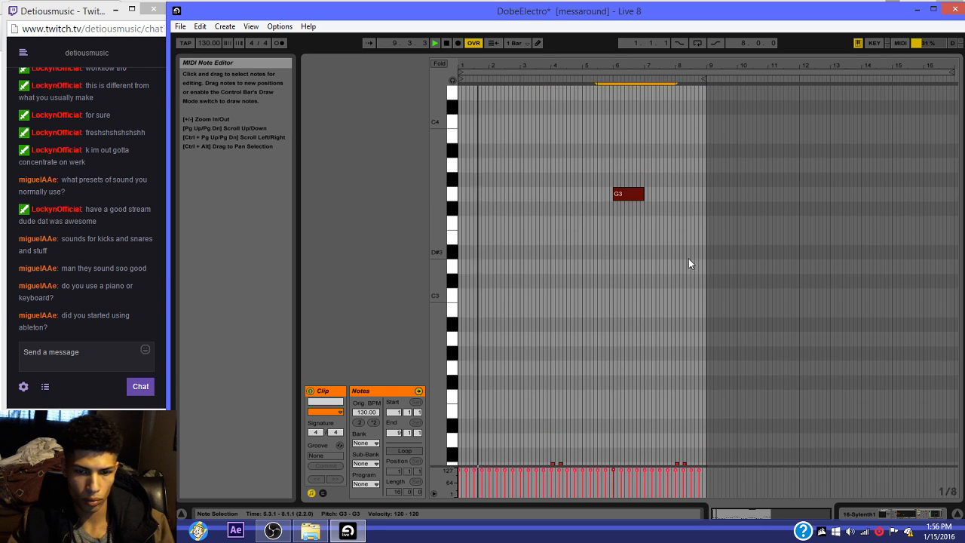
left_click(890, 515)
left_click(915, 284)
key("space")
key("space")
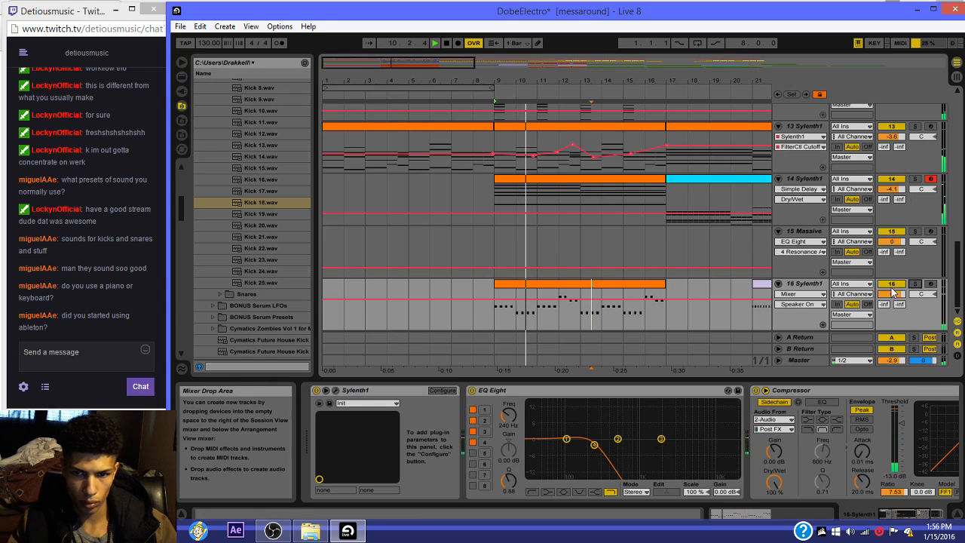
Step: Delete track 14's orange clip in bars 9 to 16
right_click(473, 254)
left_click(463, 260)
scroll(483, 234, "up", 2)
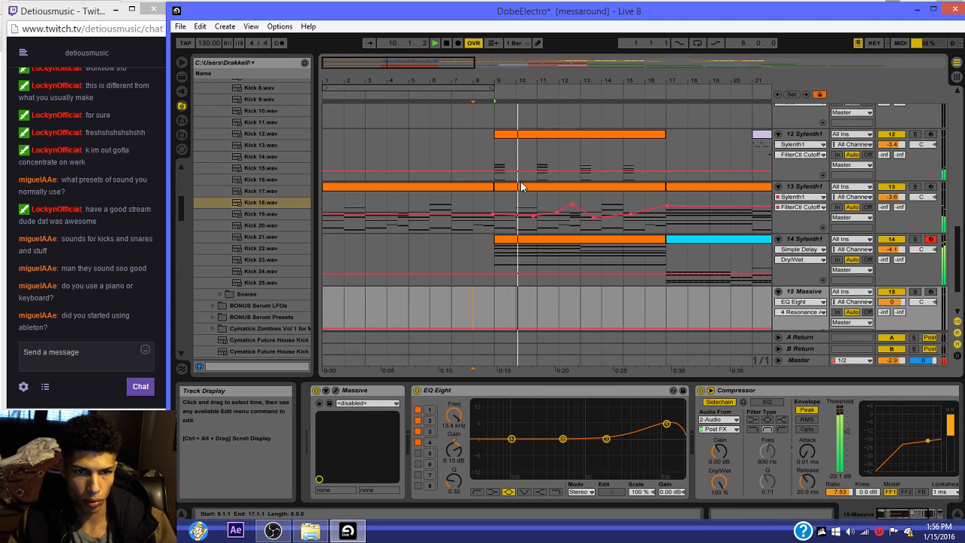
left_click(524, 239)
key("Delete")
right_click(509, 253)
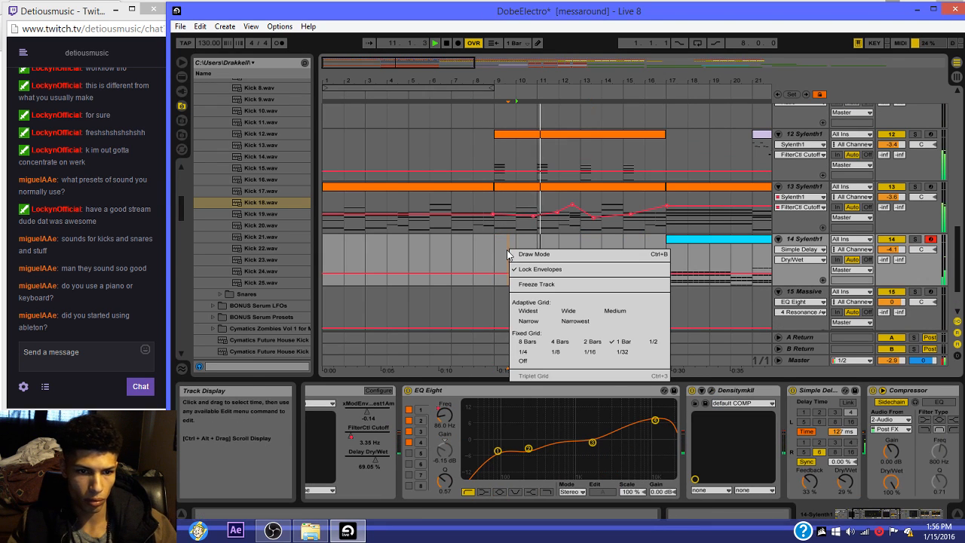
left_click(464, 230)
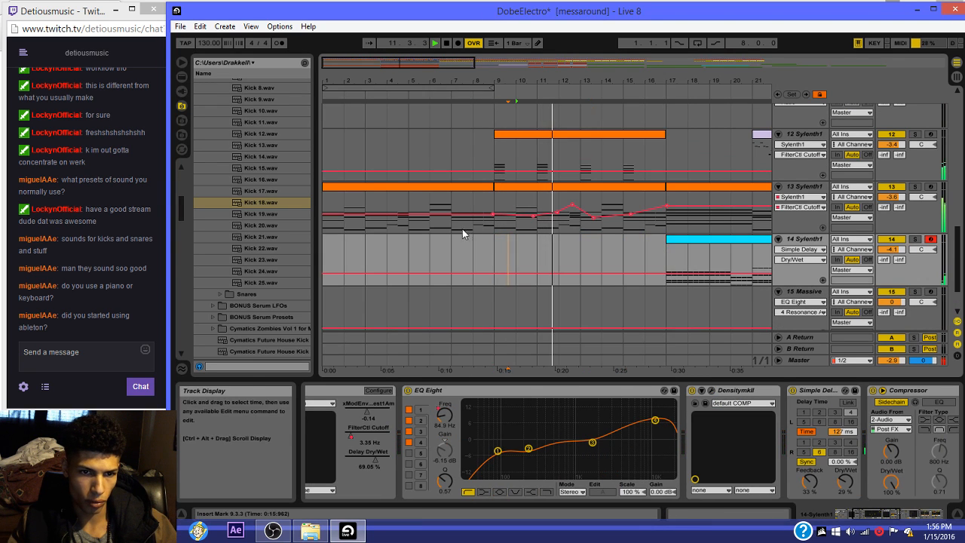
Step: Remove track 13's filter automation breakpoint in bar 10 and delete track 12's clip in bars 9 to 16
left_click(533, 220)
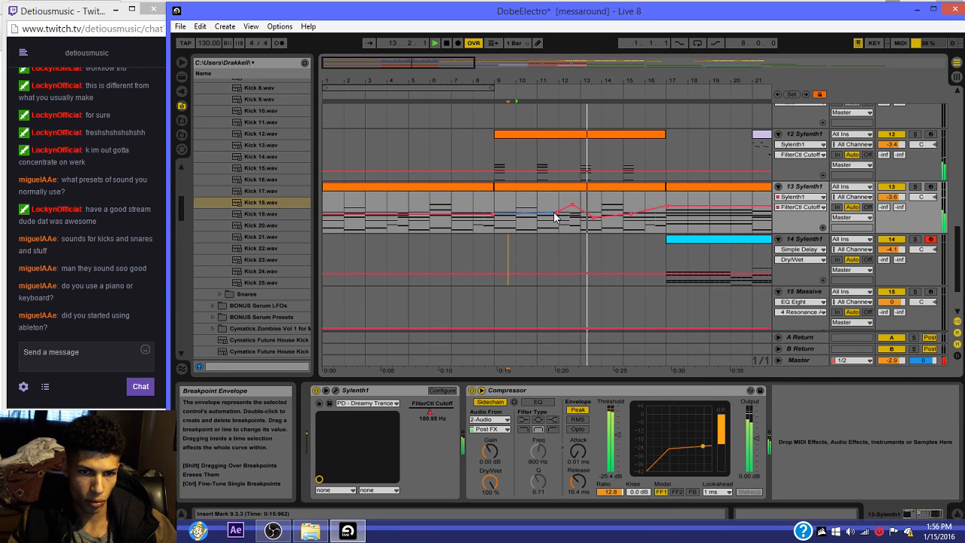
key("space")
left_click(576, 133)
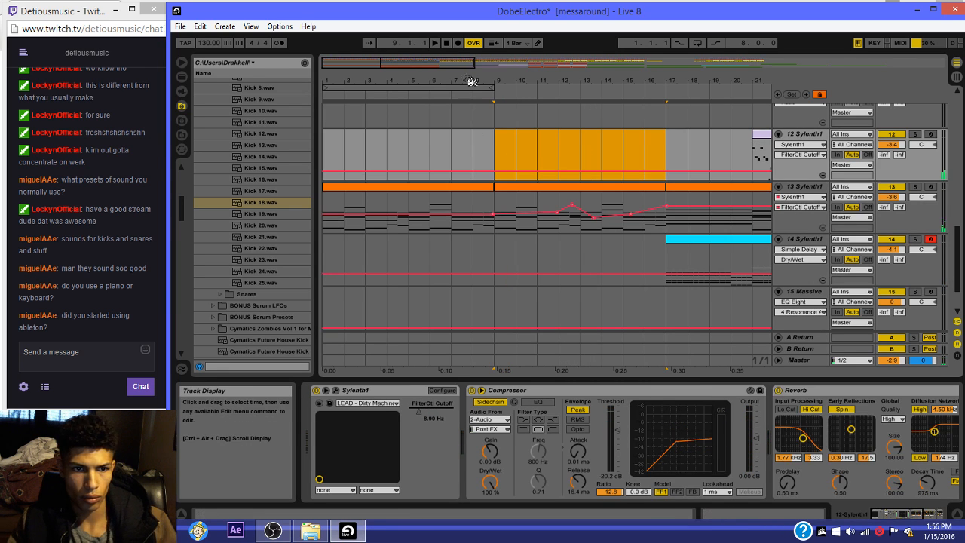
left_click(445, 43)
key("space")
Step: Delete bars 2 to 8 of track 13's first clip, leaving only the bar 1 chord
scroll(622, 253, "up", 5)
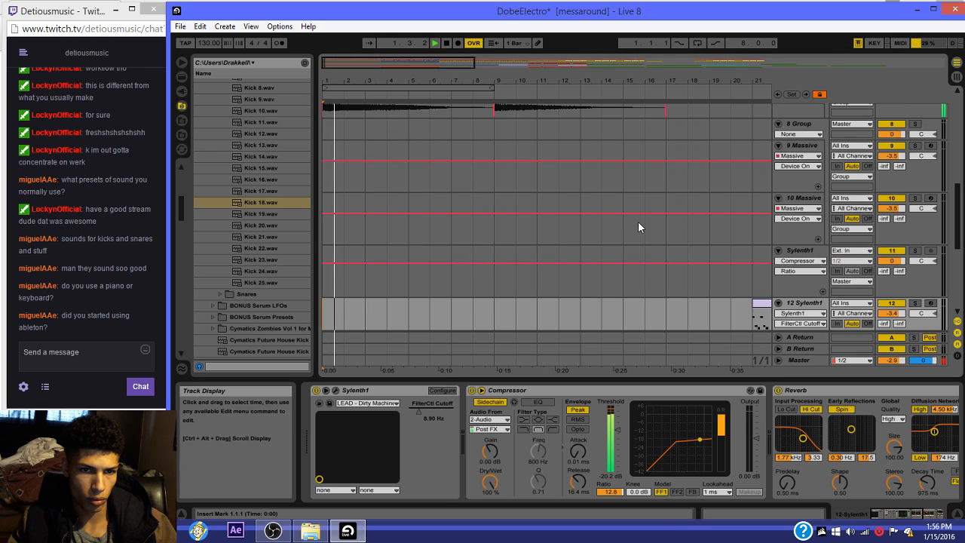
scroll(638, 221, "down", 5)
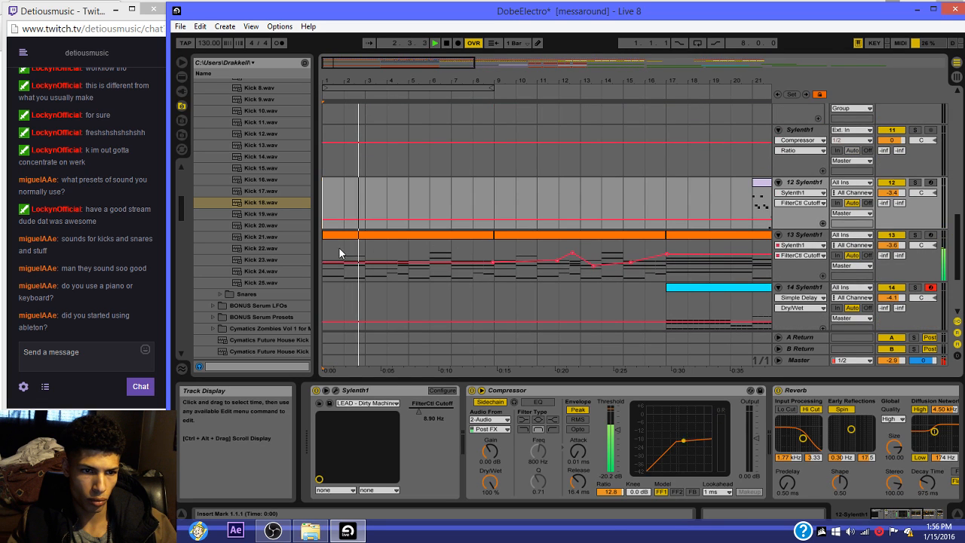
left_click_drag(339, 250, 491, 255)
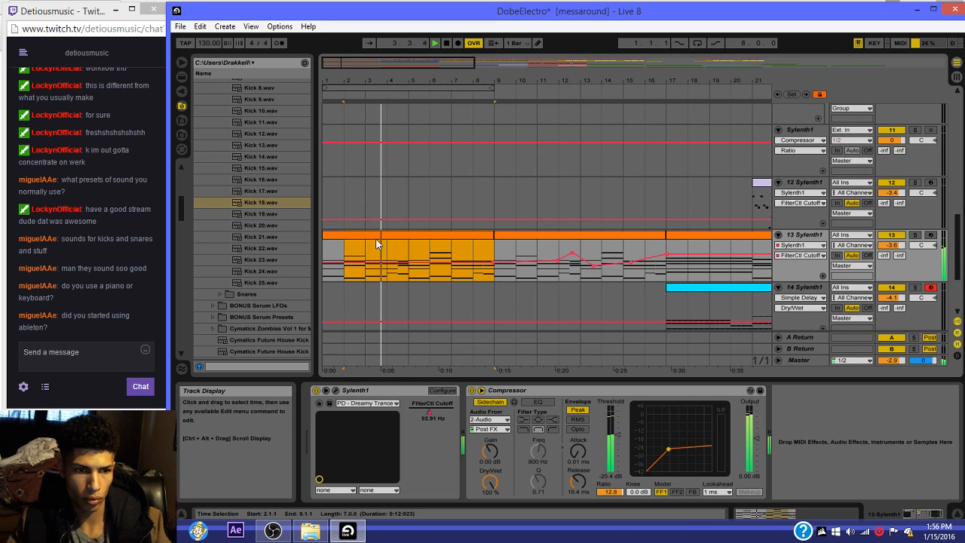
key("Delete")
Step: Turn the note grid off in track 13's bar 1 clip, shorten all its notes slightly and replay from bar 1
double_click(335, 235)
right_click(473, 106)
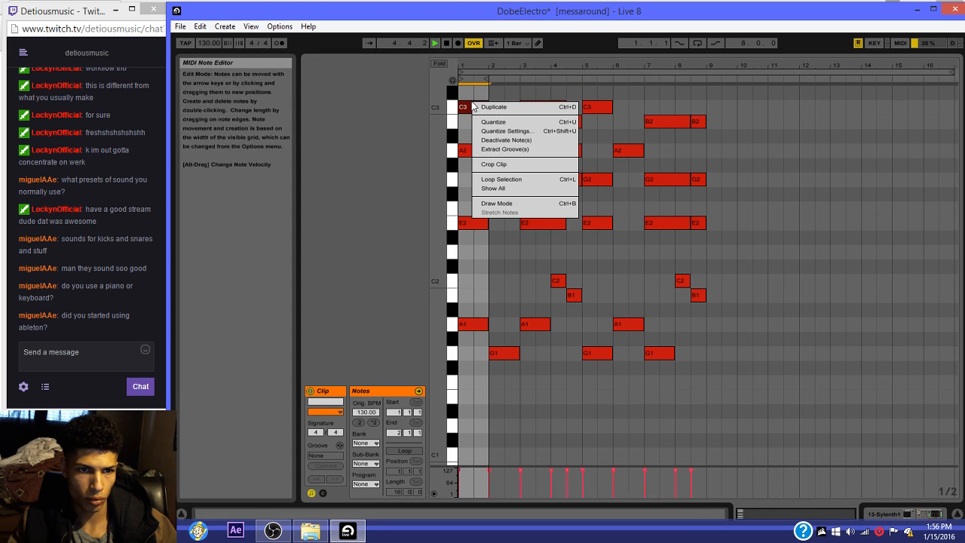
left_click(475, 133)
right_click(475, 133)
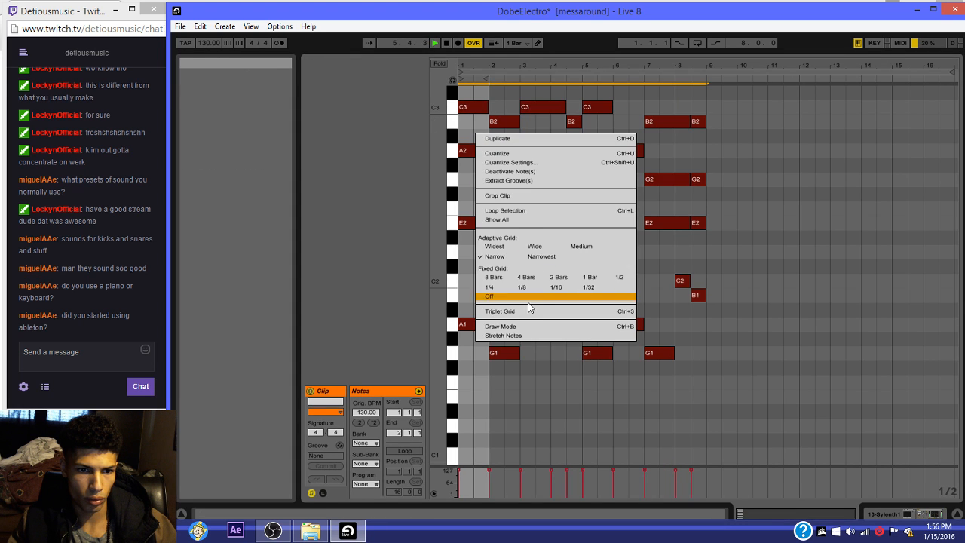
left_click(495, 297)
left_click_drag(493, 224, 483, 221)
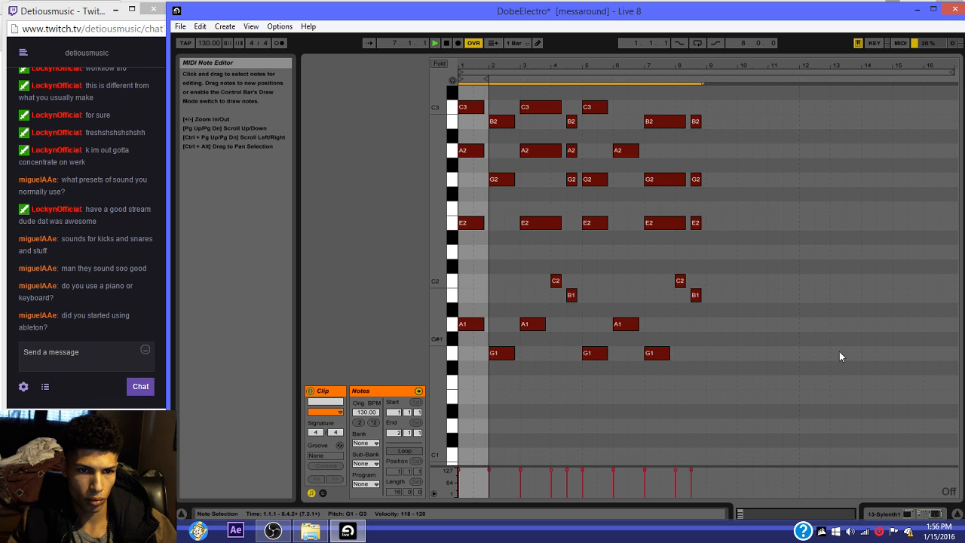
key("space")
left_click(899, 514)
key("space")
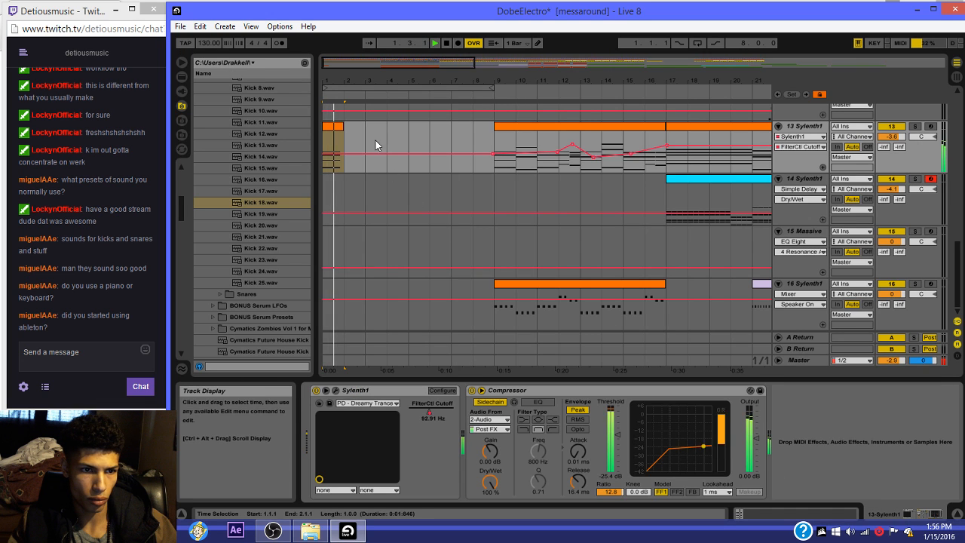
Step: Copy track 13's one-bar chord clip into bars 3, 5 and 7
mouse_move(363, 138)
left_mouse_down()
mouse_move(328, 148)
mouse_move(347, 140)
left_mouse_up()
key("ctrl+d")
key("ctrl+d")
key("ctrl+d")
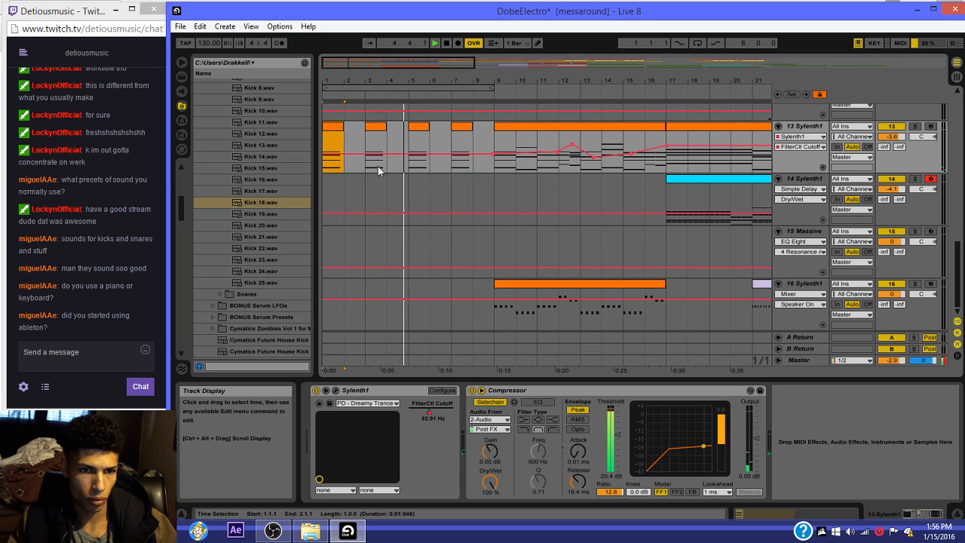
scroll(445, 173, "up", 2)
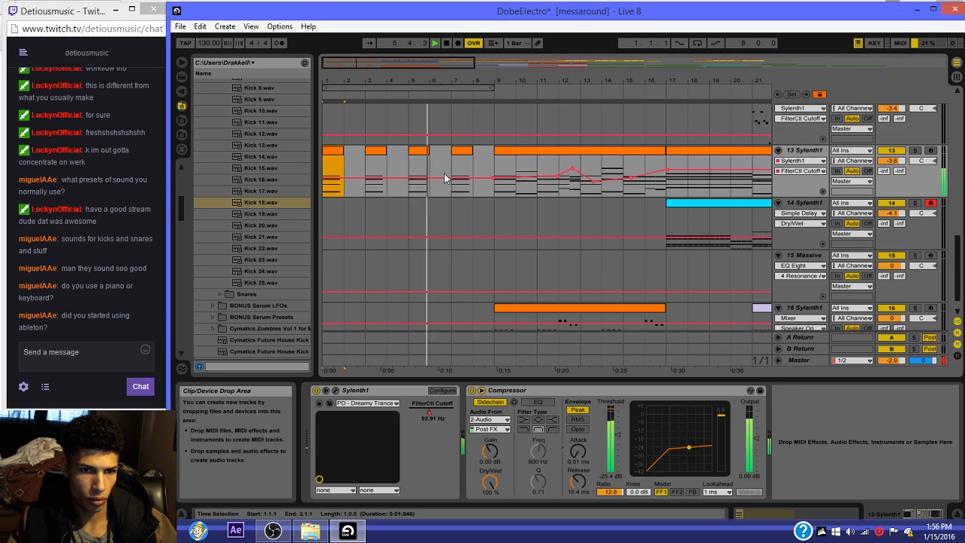
scroll(444, 174, "up", 6)
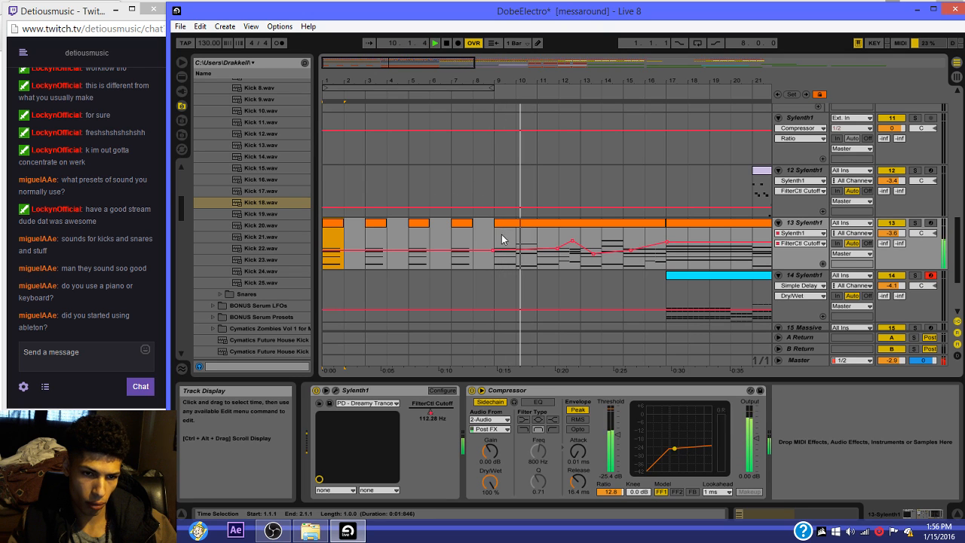
Step: Save the set and duplicate track 13's clip from bars 9 to 16 into bars 17 to 24
left_click_drag(508, 240, 505, 241)
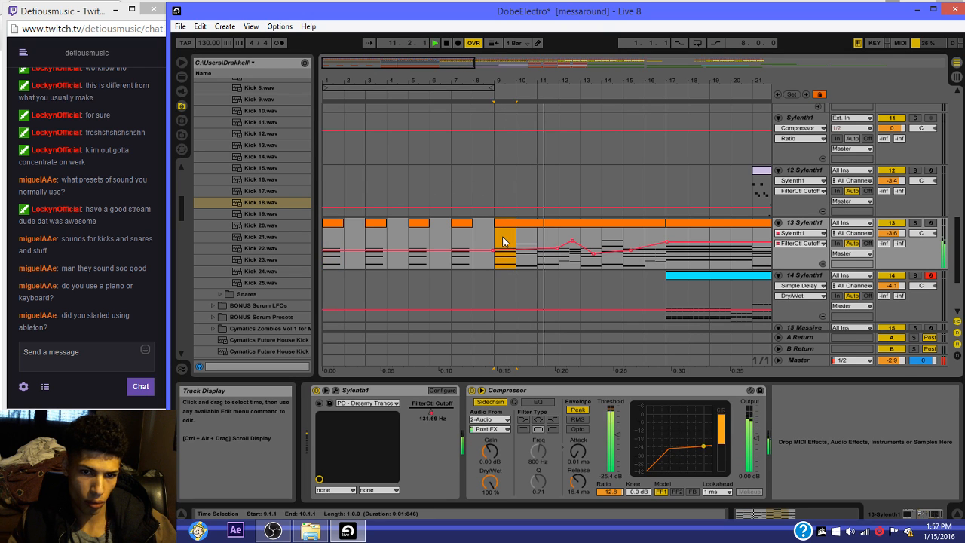
left_click(566, 224)
key("ctrl+s")
key("ctrl+d")
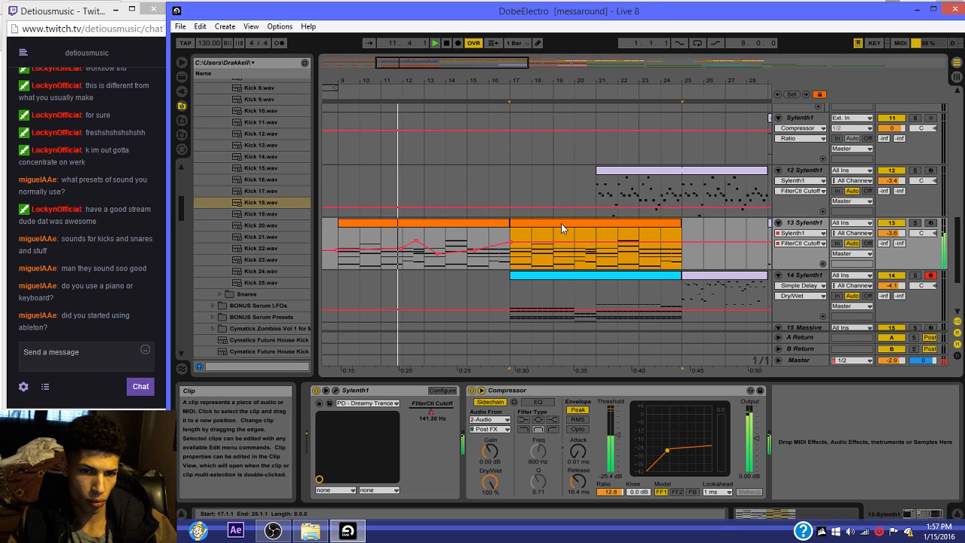
Step: Repeat track 13's bar 9 chord in bars 10 to 12
left_click(431, 224)
left_click(354, 239)
left_click_drag(353, 239, 341, 239)
key("ctrl+d")
key("ctrl+d")
key("ctrl+d")
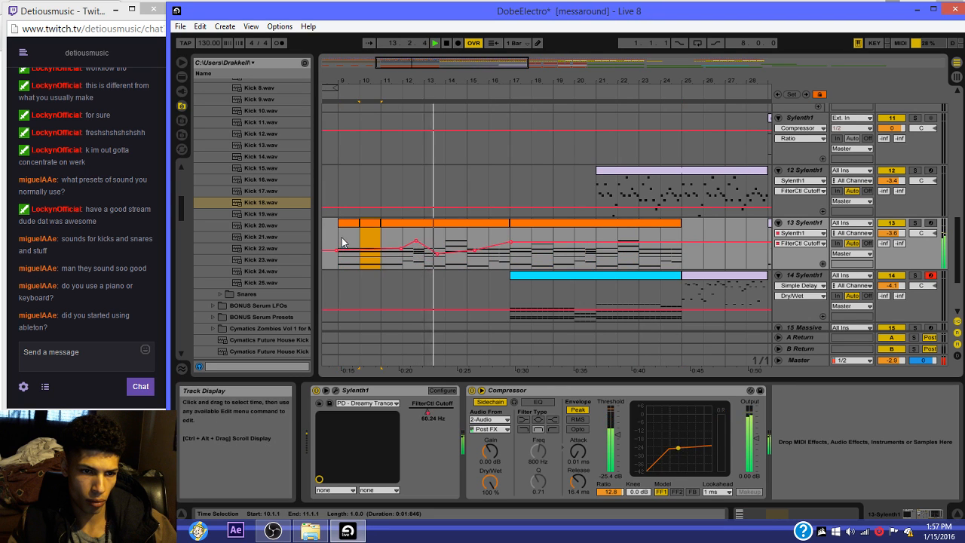
Step: Replay from bar 9 and repeat track 13's bar 13 chord in bars 14 to 16
left_click(347, 224)
key("space")
key("space")
left_click_drag(430, 238, 442, 232)
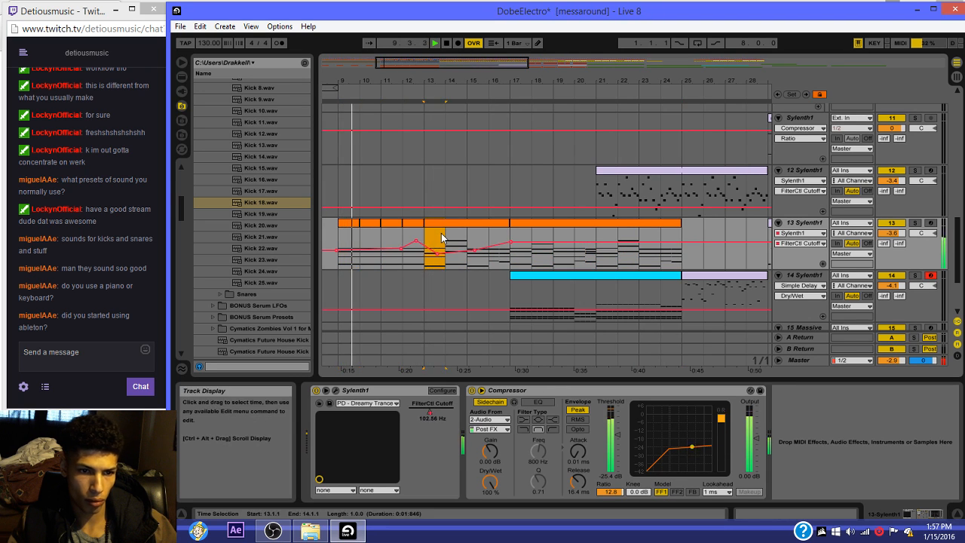
key("ctrl+d")
key("ctrl+d")
key("ctrl+d")
Step: Delete track 13's filter breakpoints in bars 12 and 13 and replace its clips in bars 14 to 16 with a three-bar chord section
double_click(418, 242)
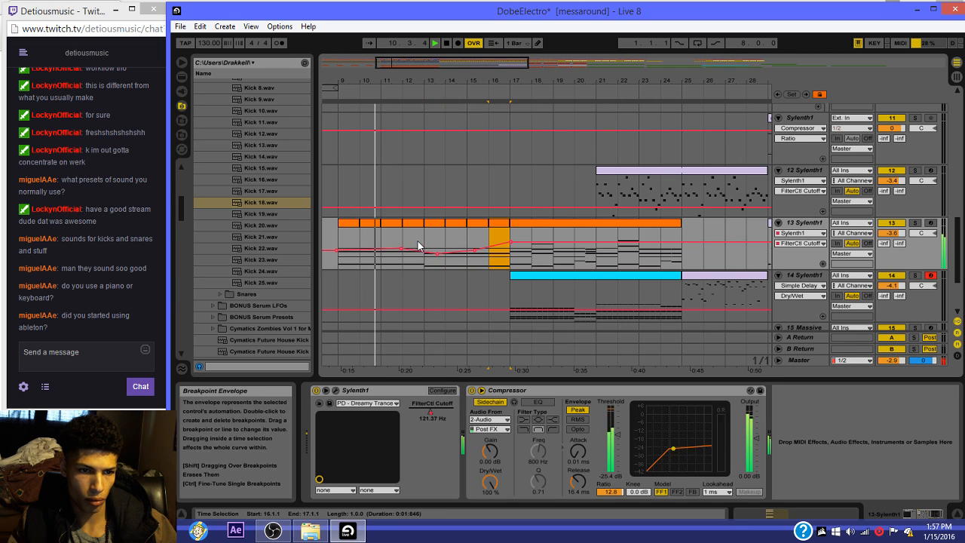
double_click(438, 255)
left_click(473, 230)
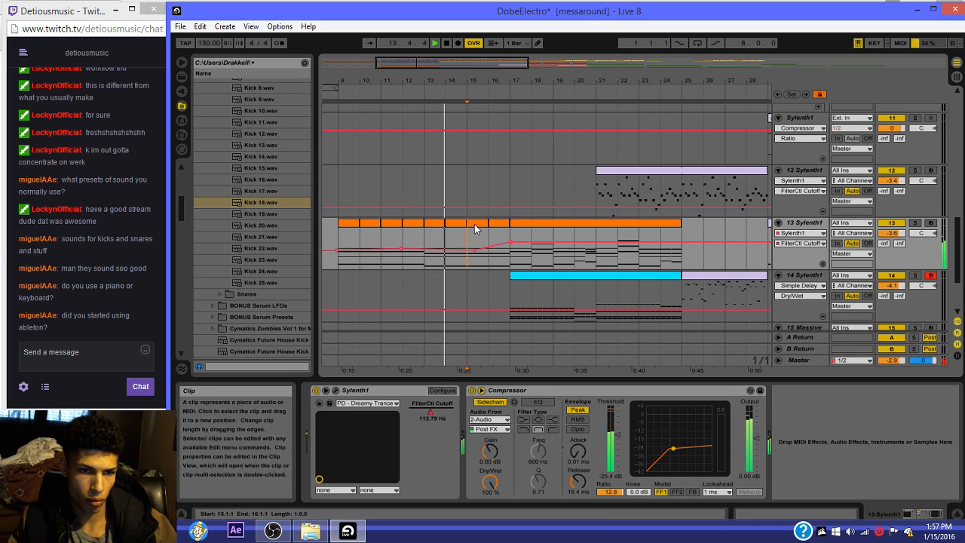
left_click_drag(475, 226, 502, 228)
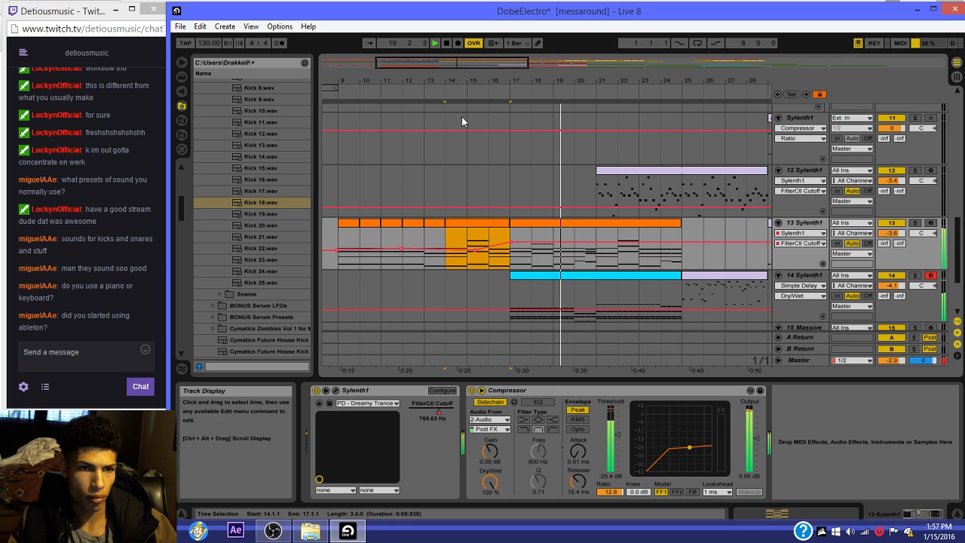
left_click_drag(452, 63, 560, 66)
key("space")
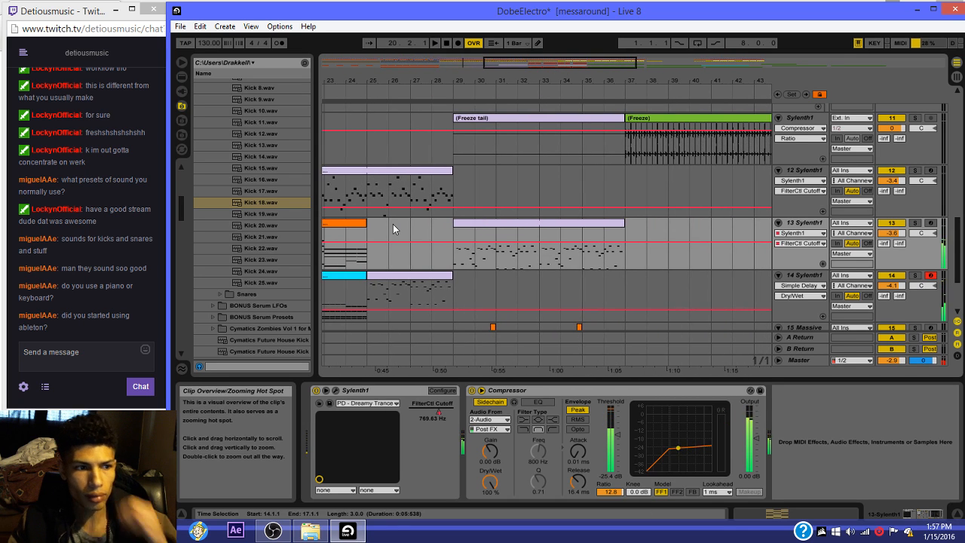